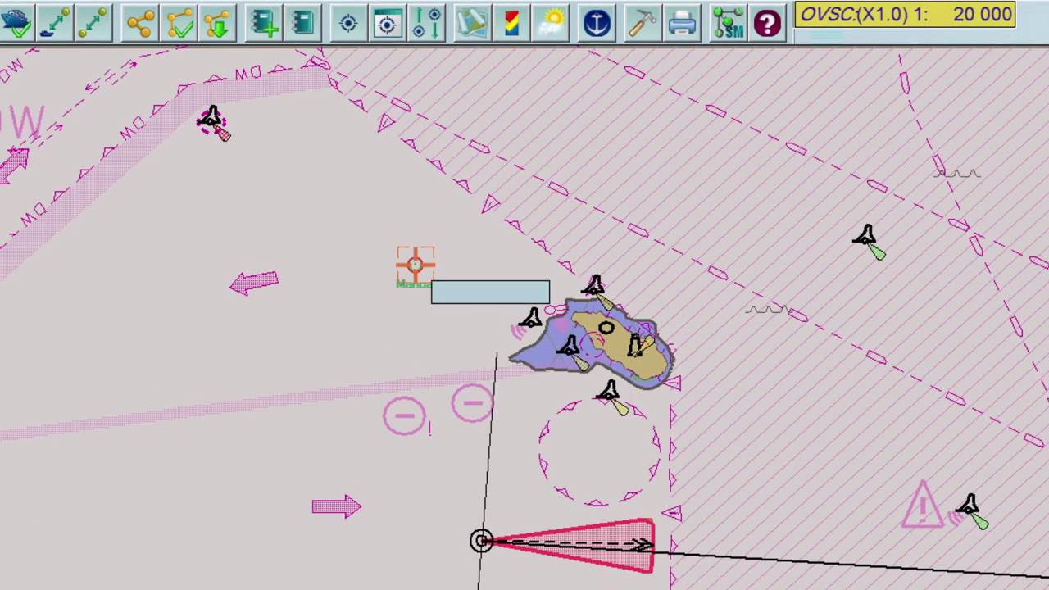
- Detach the ship position readout from the information sidebar and place it over the northern part of the chart
{"action": "right_click", "coordinate": [415, 265]}
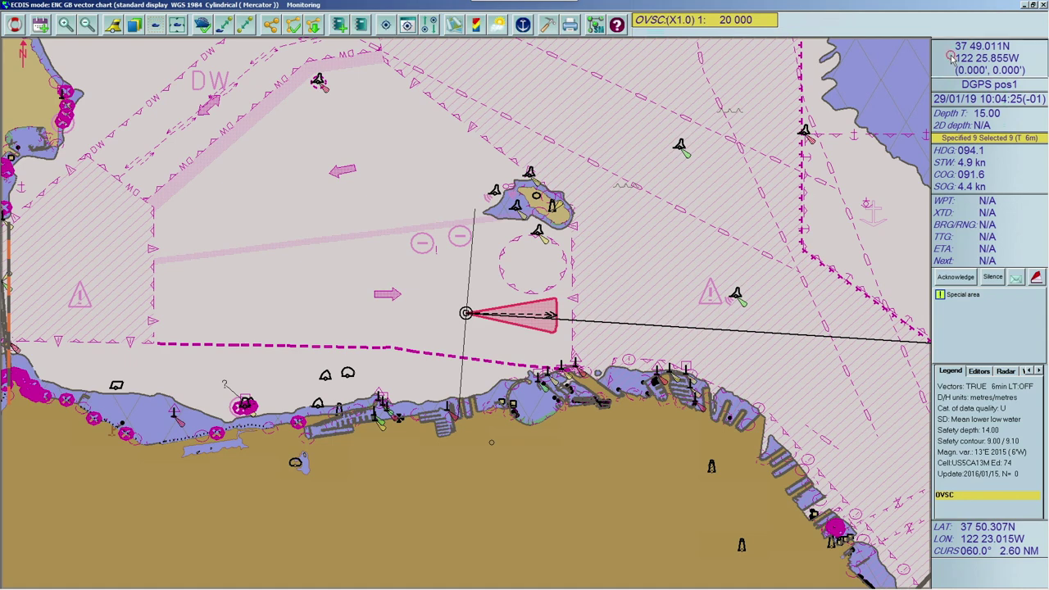
{"action": "left_click_drag", "start_coordinate": [952, 58], "coordinate": [690, 84]}
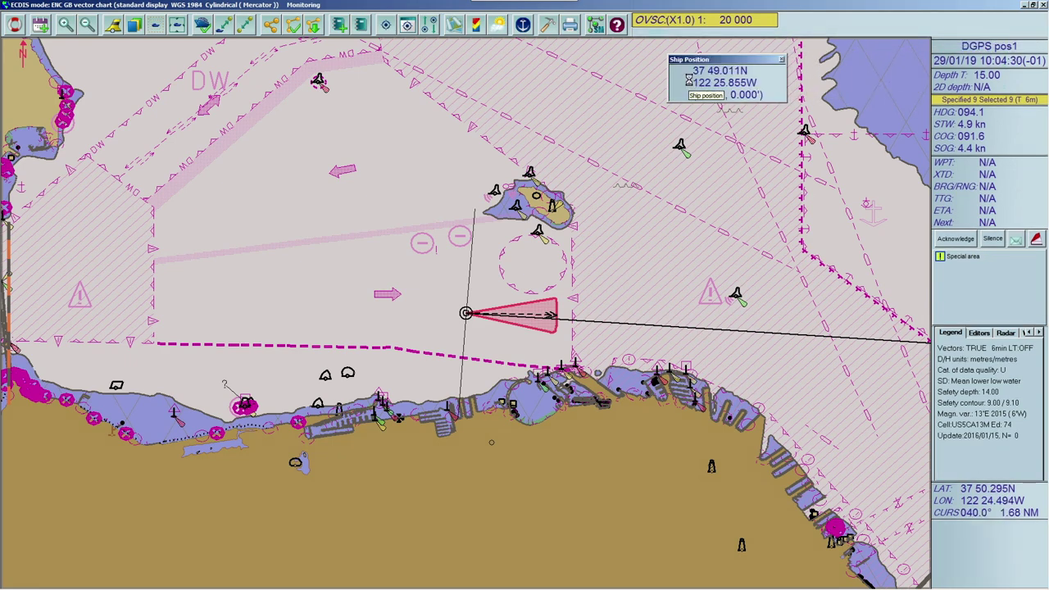
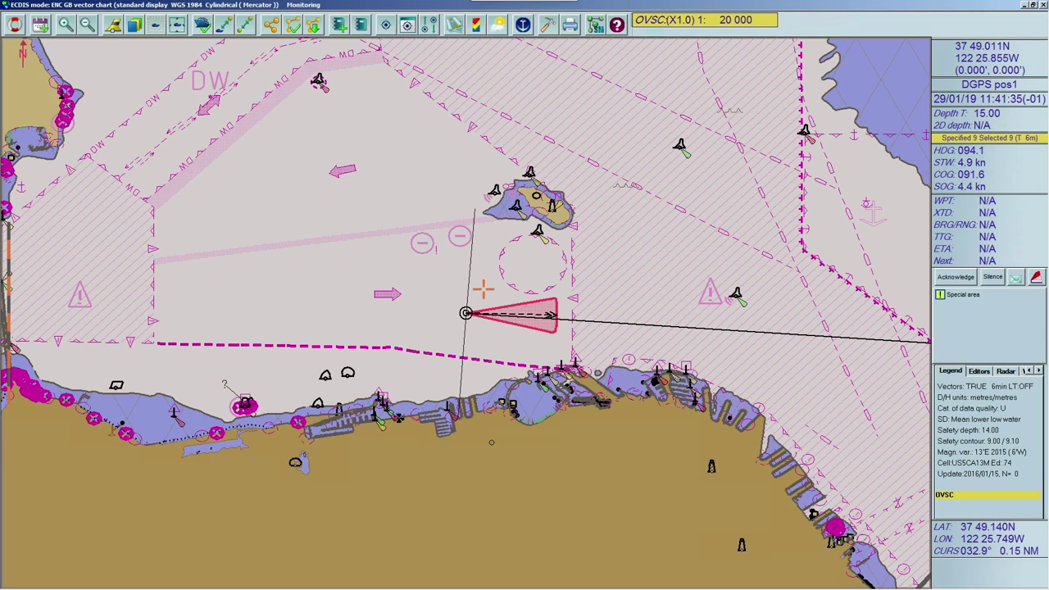
- Pan the chart to view the waters west of the ship, and shift it eastward past the island
{"action": "left_click", "coordinate": [483, 288]}
{"action": "left_click_drag", "start_coordinate": [486, 290], "coordinate": [647, 297]}
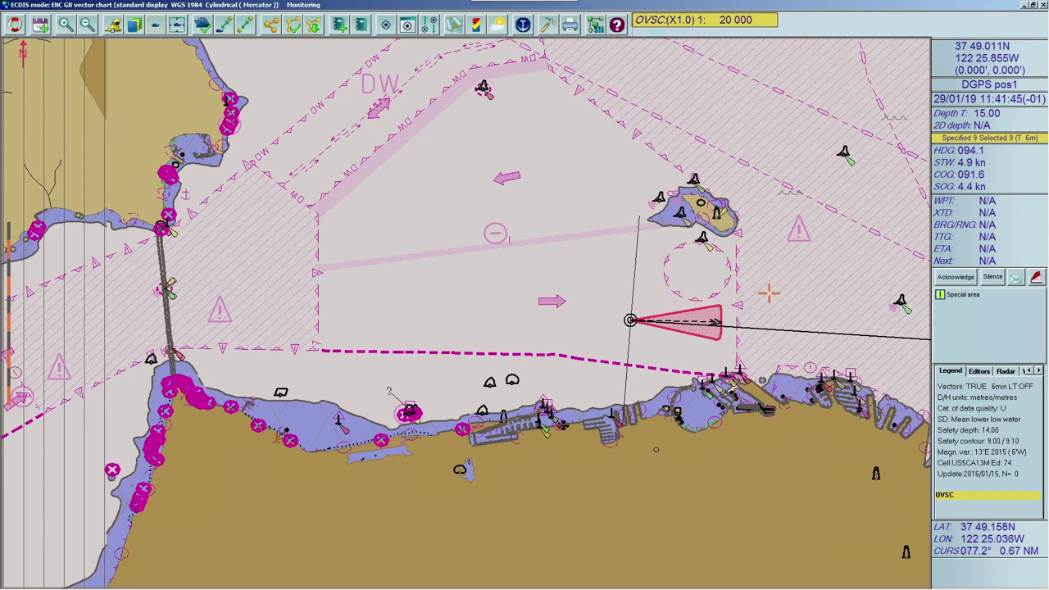
{"action": "left_click", "coordinate": [919, 292]}
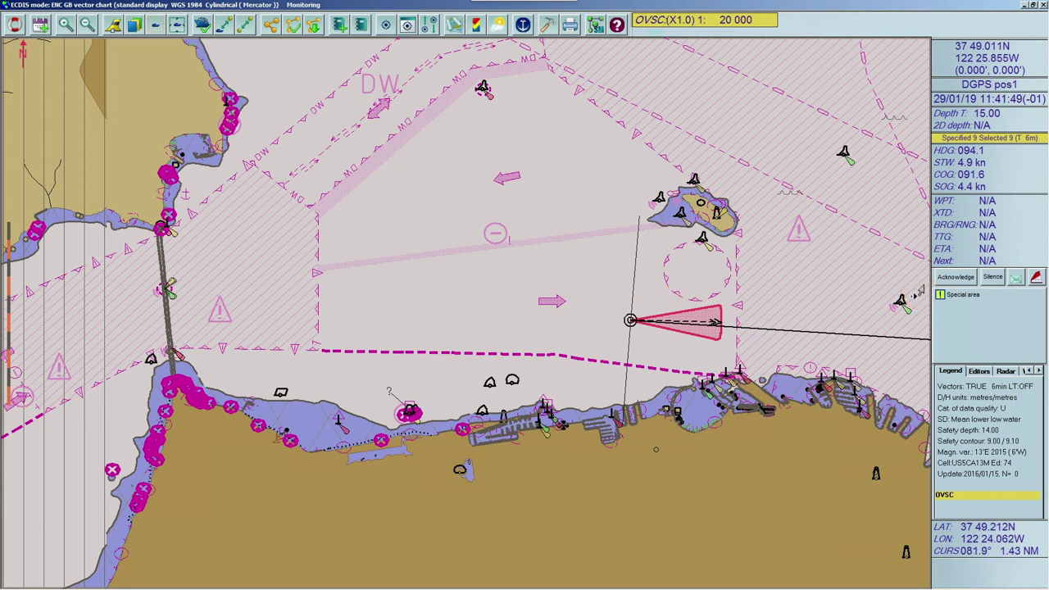
{"action": "left_click", "coordinate": [919, 290]}
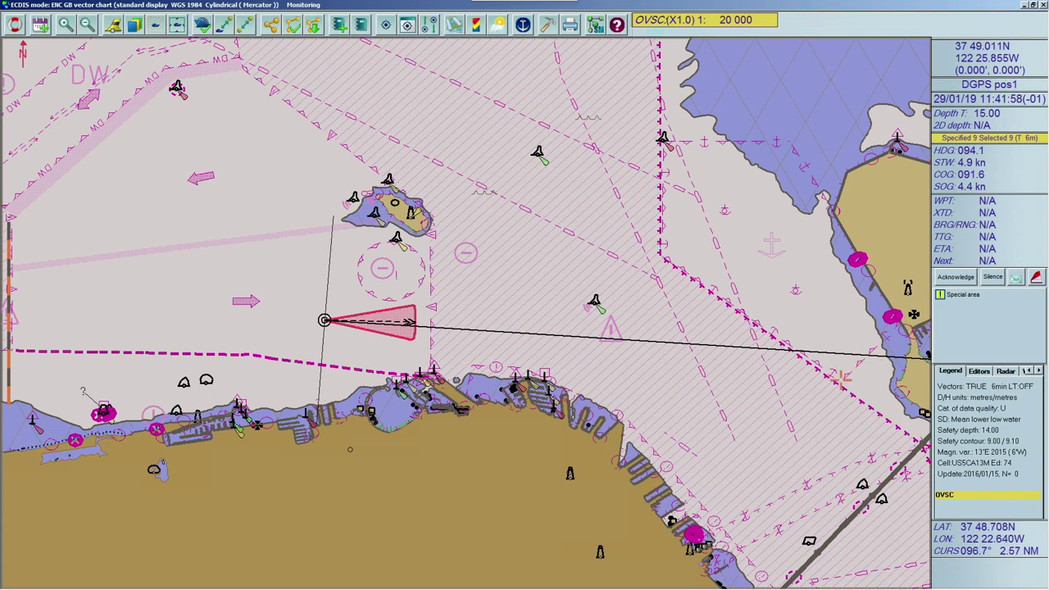
{"action": "left_click", "coordinate": [757, 422]}
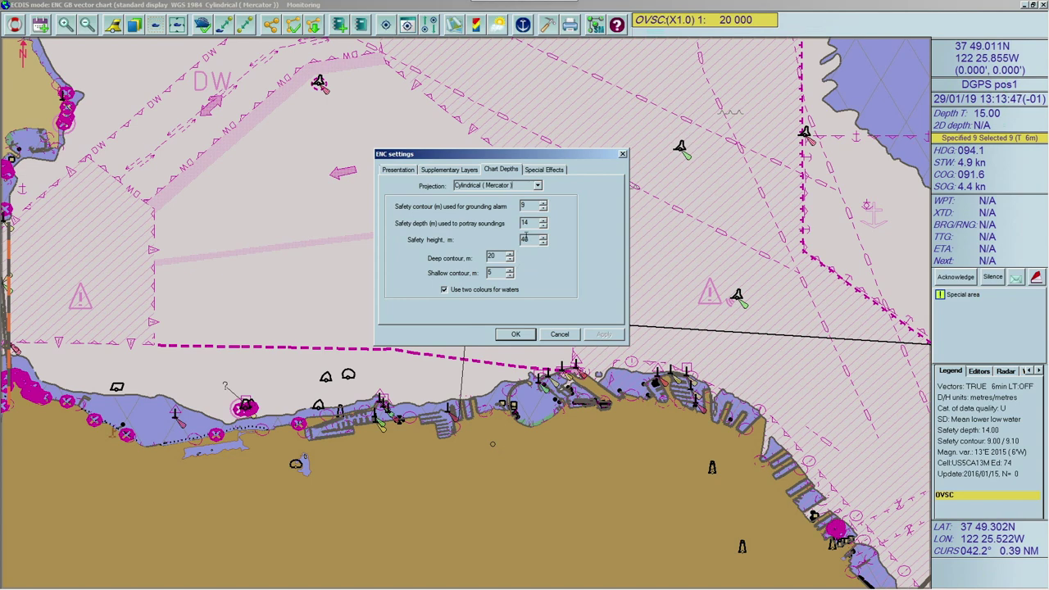
- Try safety contour values of 10 and 10.5 m for the grounding alarm, and restore 9 m
{"action": "left_click", "coordinate": [529, 205]}
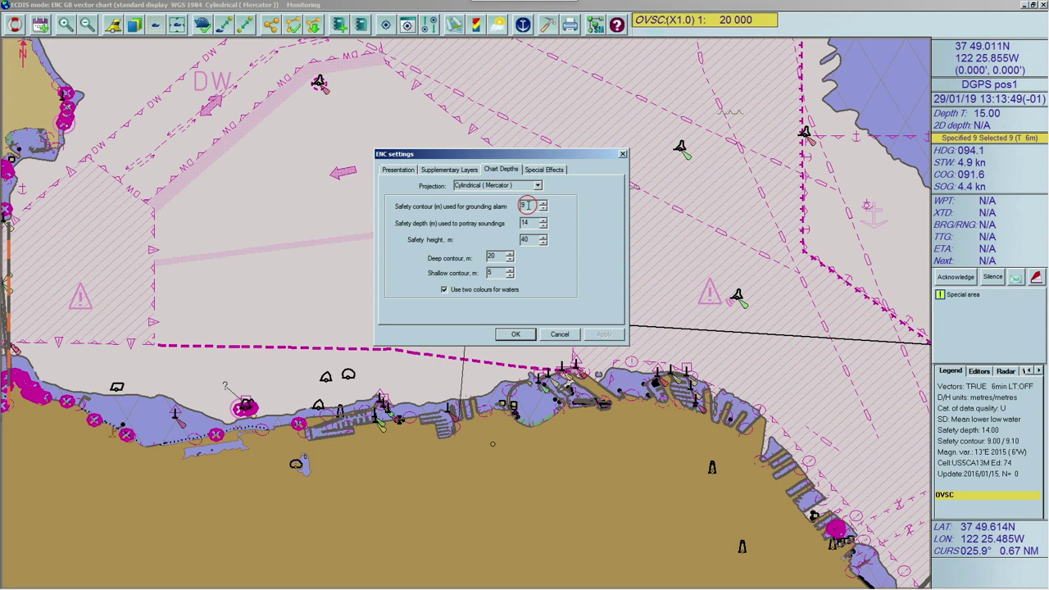
{"action": "key", "text": "BackSpace"}
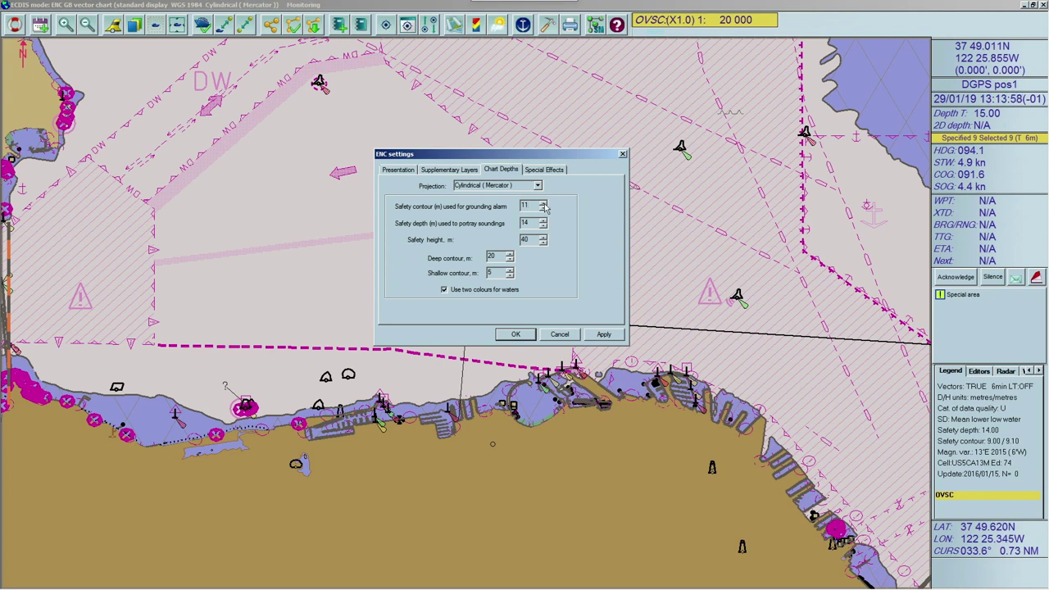
{"action": "left_click", "coordinate": [543, 208]}
{"action": "left_click", "coordinate": [543, 210]}
{"action": "type", "text": "10"}
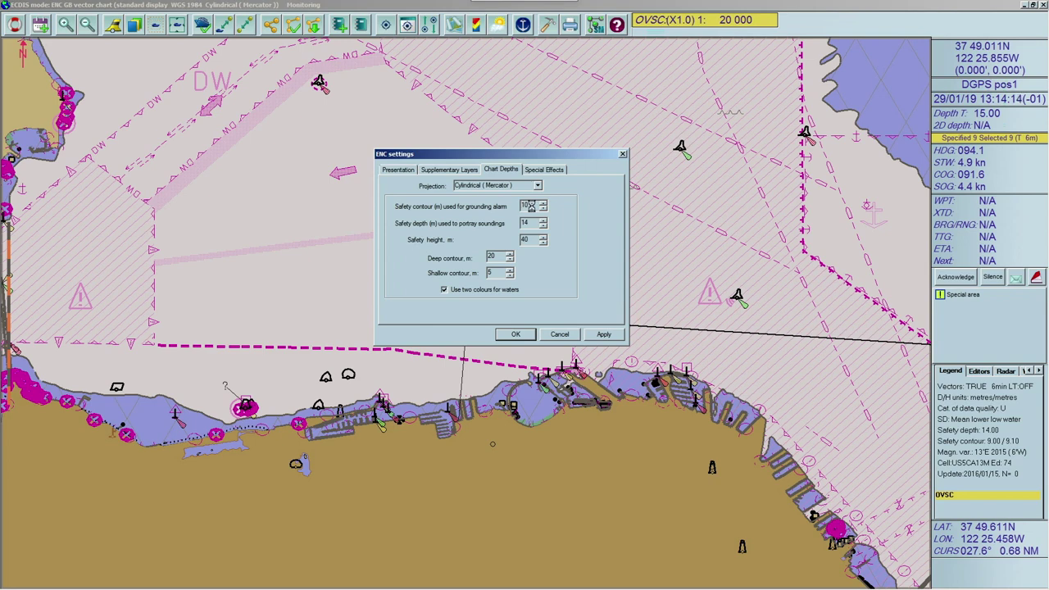
{"action": "type", "text": ".5"}
{"action": "left_click_drag", "start_coordinate": [537, 206], "coordinate": [519, 209]}
{"action": "type", "text": "9"}
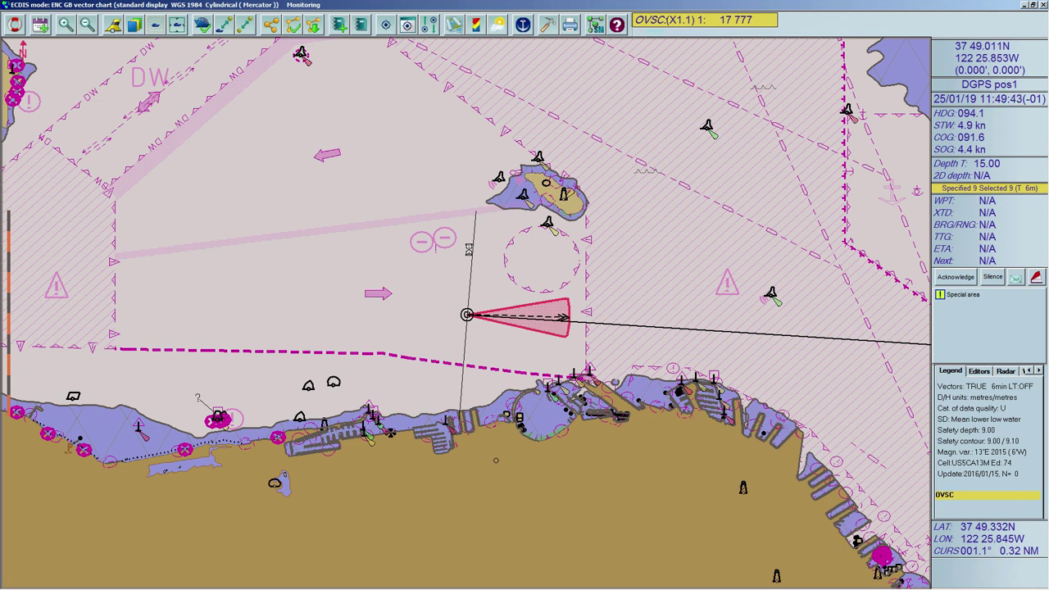
- Check the cells loading mode in the chart's special effects settings and accept the settings
{"action": "right_click", "coordinate": [362, 190]}
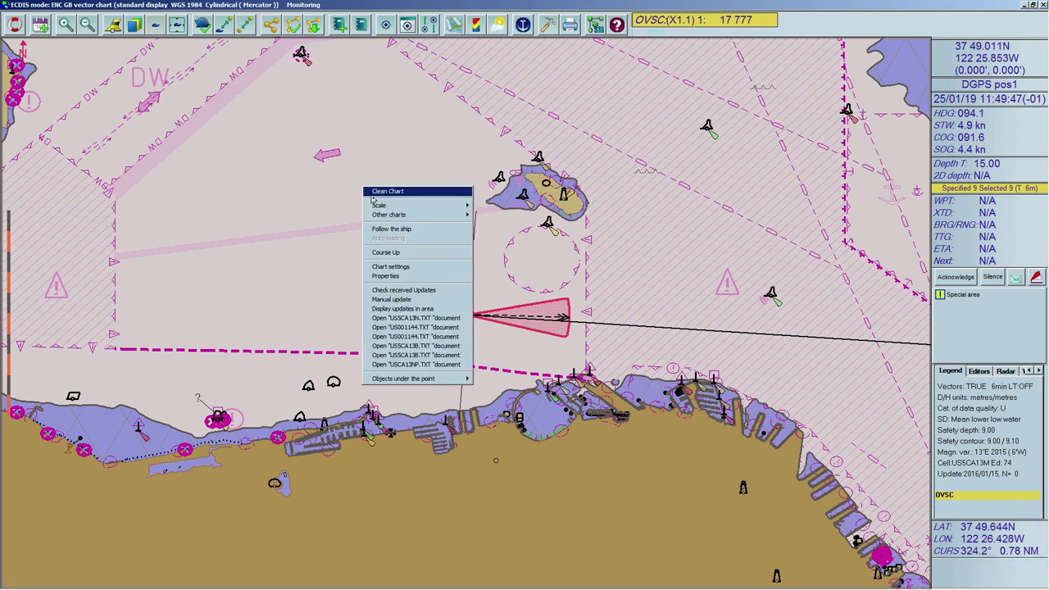
{"action": "left_click", "coordinate": [394, 268]}
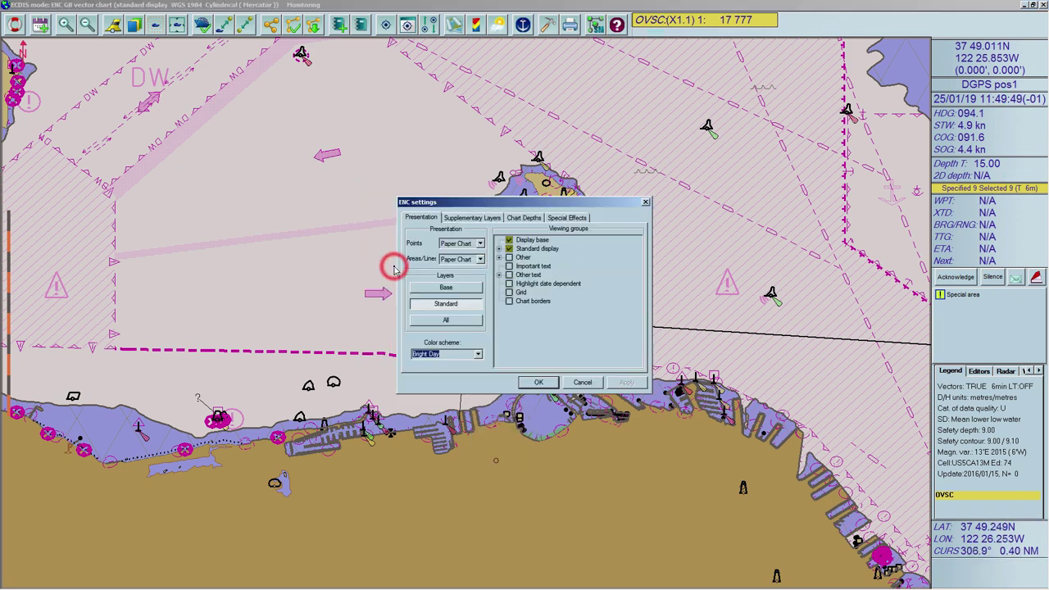
{"action": "left_click", "coordinate": [576, 218]}
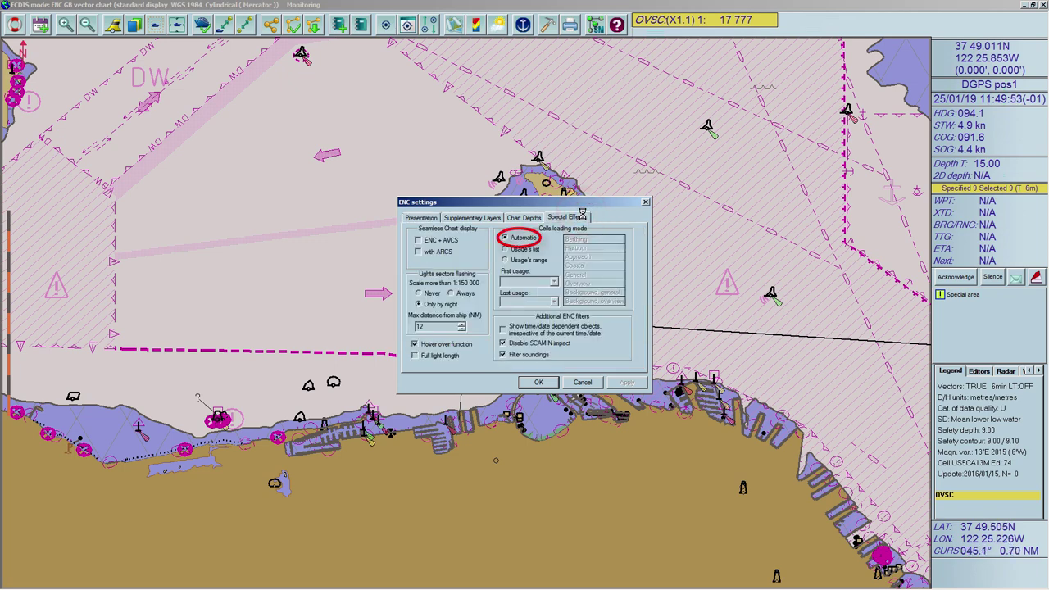
{"action": "left_click", "coordinate": [538, 383]}
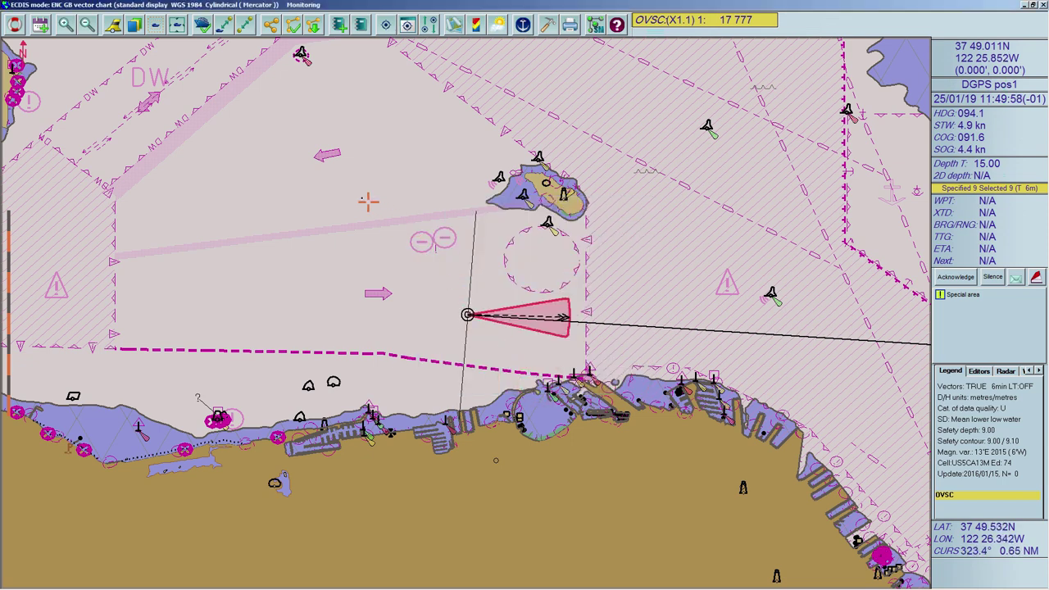
- Turn on Follow the ship and Auto loading for the chart
{"action": "right_click", "coordinate": [341, 182]}
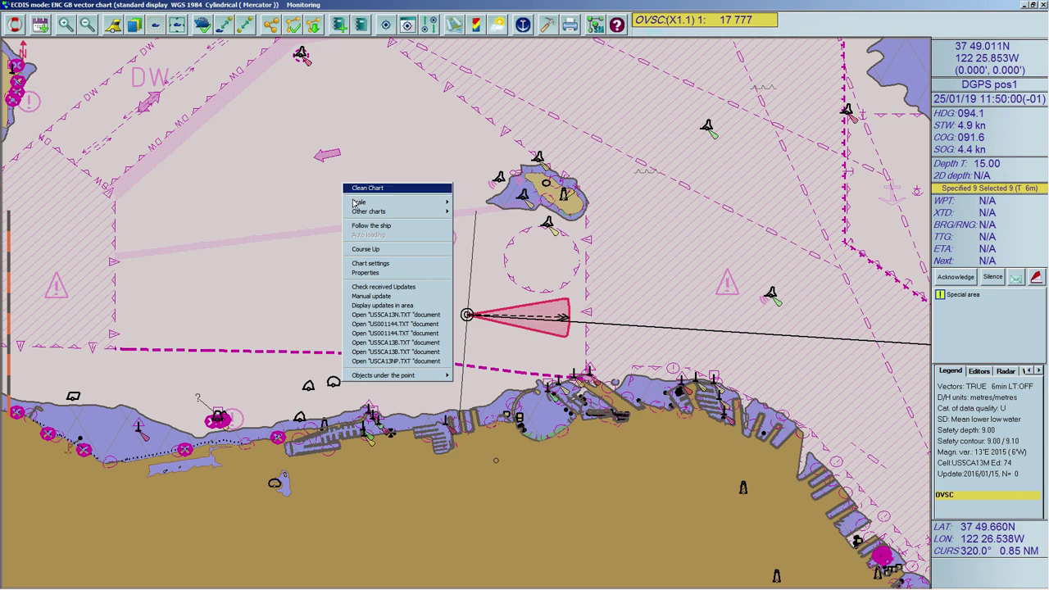
{"action": "left_click", "coordinate": [366, 223]}
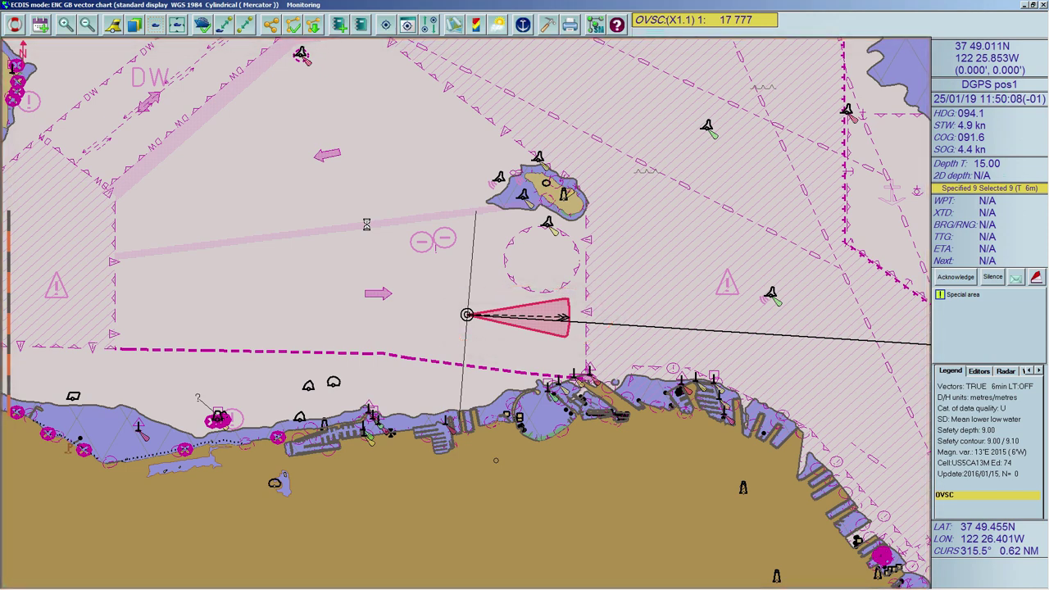
{"action": "right_click", "coordinate": [359, 200]}
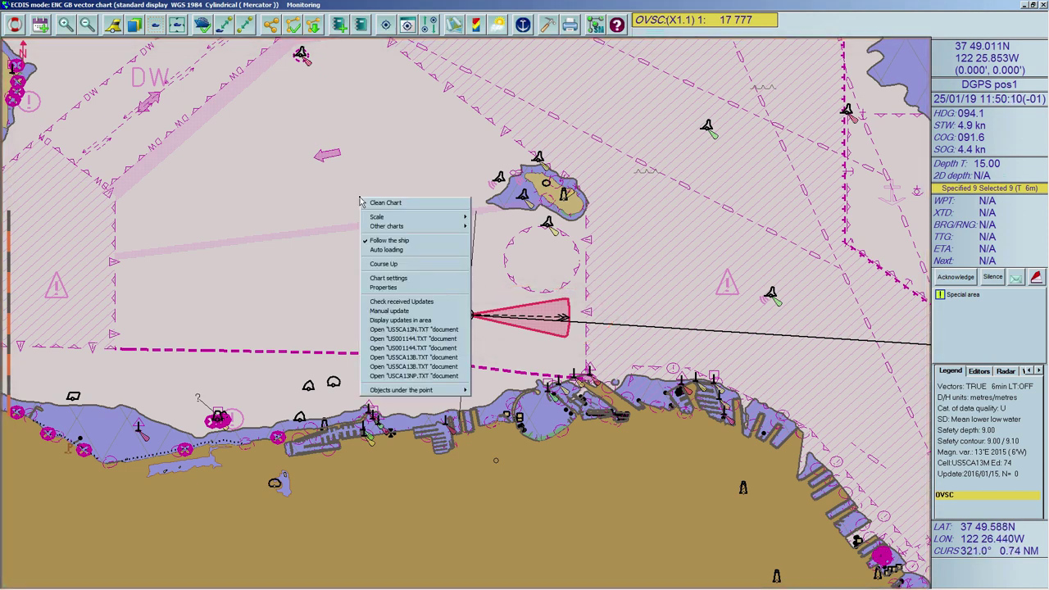
{"action": "left_click", "coordinate": [413, 249]}
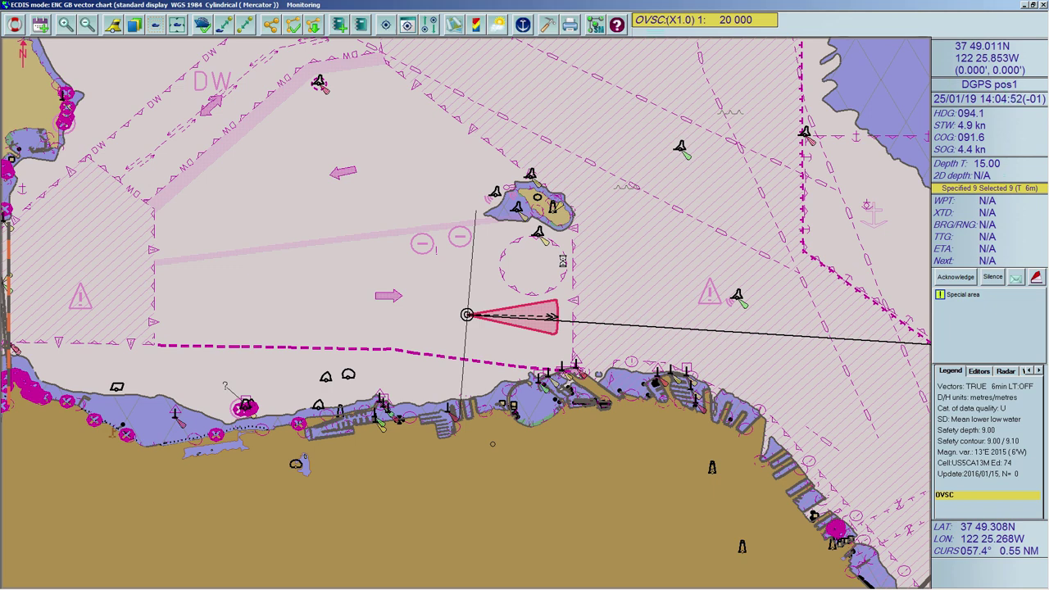
- Switch the chart orientation to Course Up and turn Course Up off again
{"action": "right_click", "coordinate": [394, 158]}
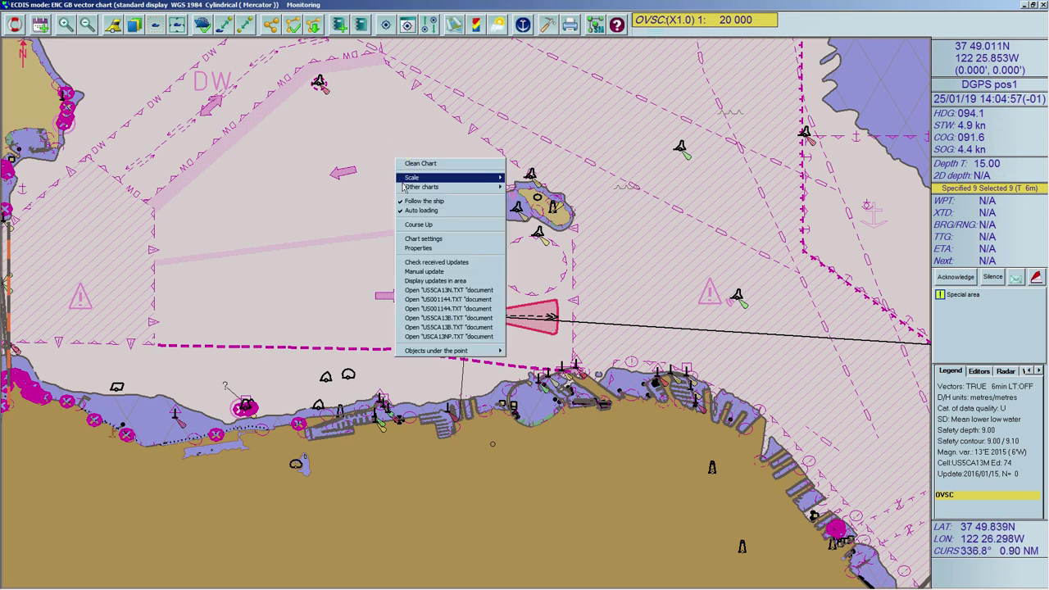
{"action": "left_click", "coordinate": [449, 224]}
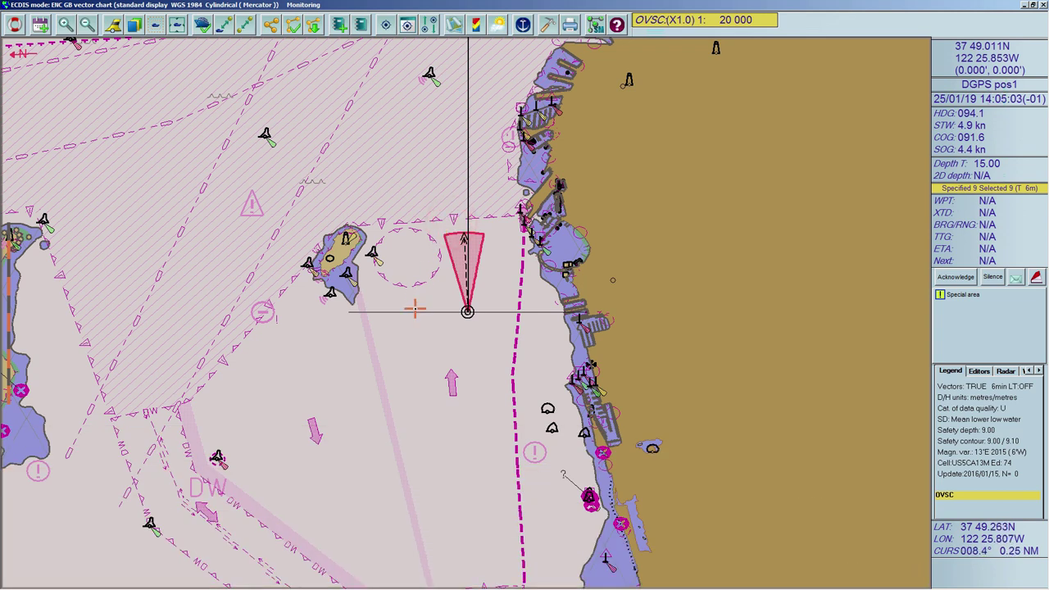
{"action": "right_click", "coordinate": [414, 308]}
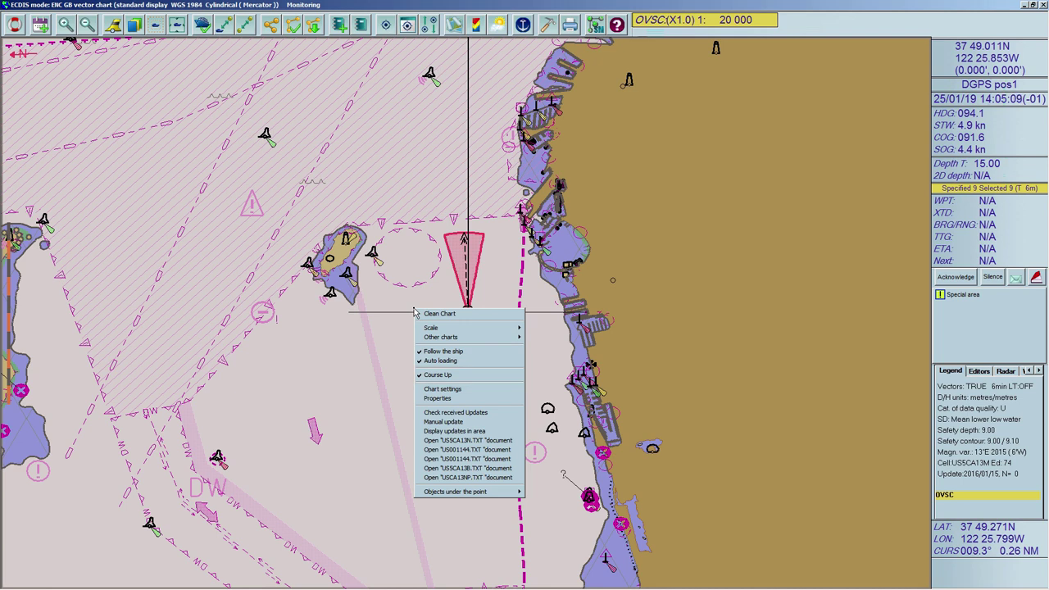
{"action": "left_click", "coordinate": [477, 377]}
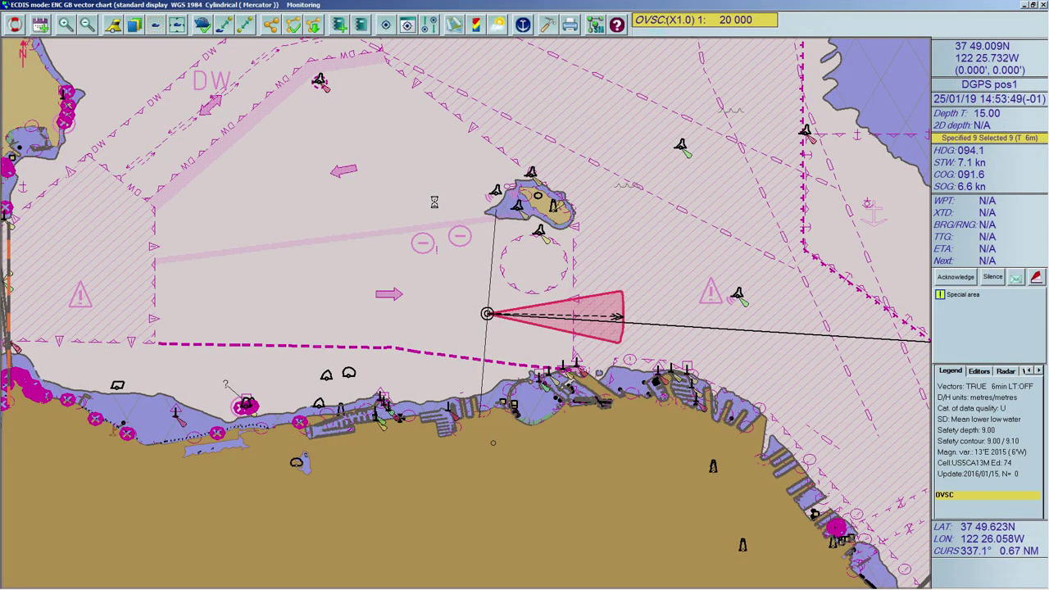
- Turn on Follow the ship and adjust the dotted rectangular boundary around the ship on the chart
{"action": "right_click", "coordinate": [435, 204]}
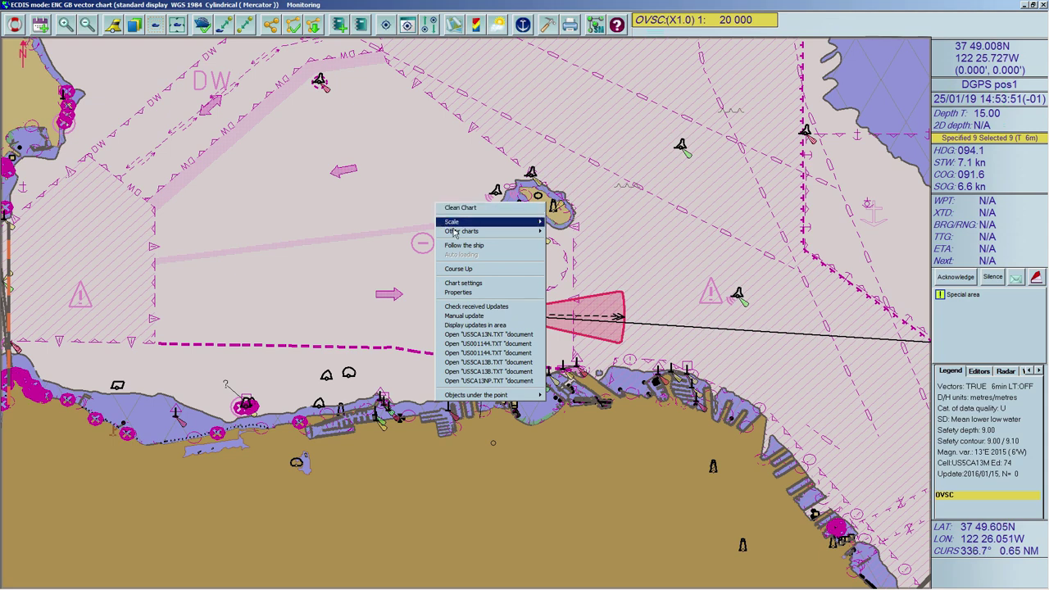
{"action": "left_click", "coordinate": [489, 245]}
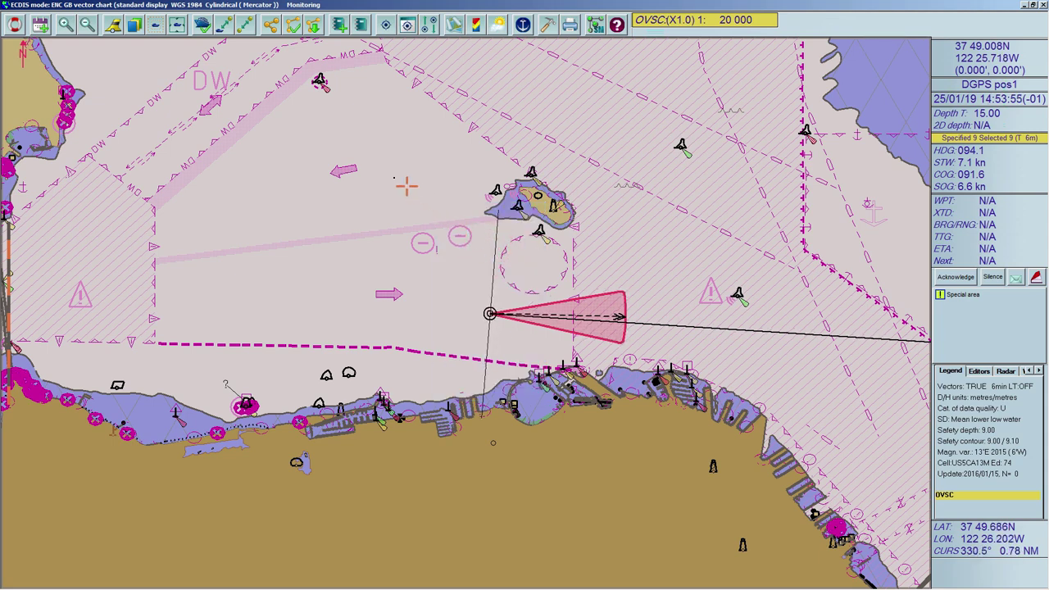
{"action": "left_click", "coordinate": [157, 26]}
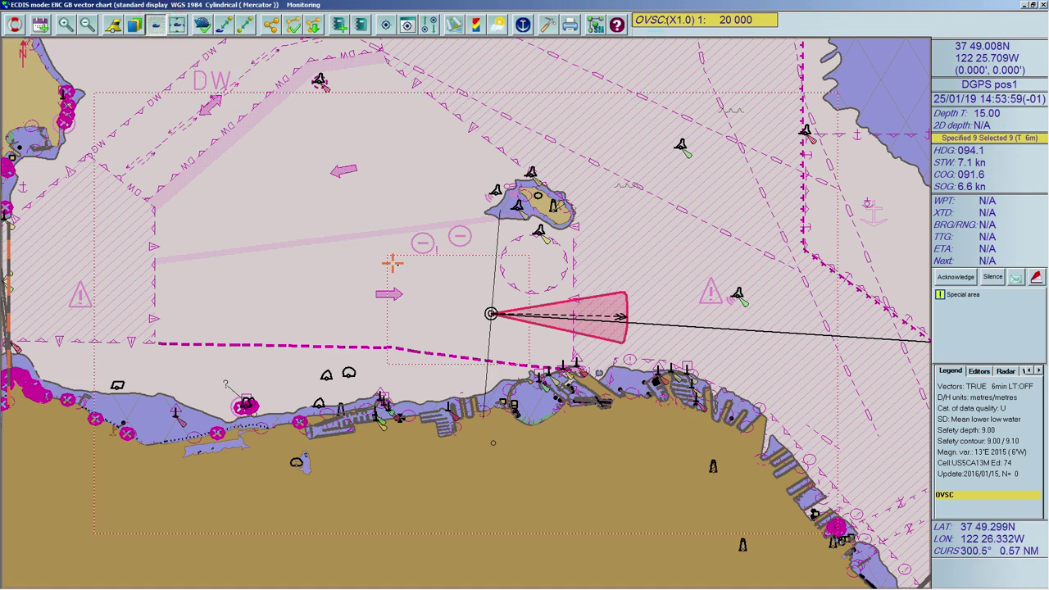
{"action": "left_click_drag", "start_coordinate": [413, 274], "coordinate": [518, 335]}
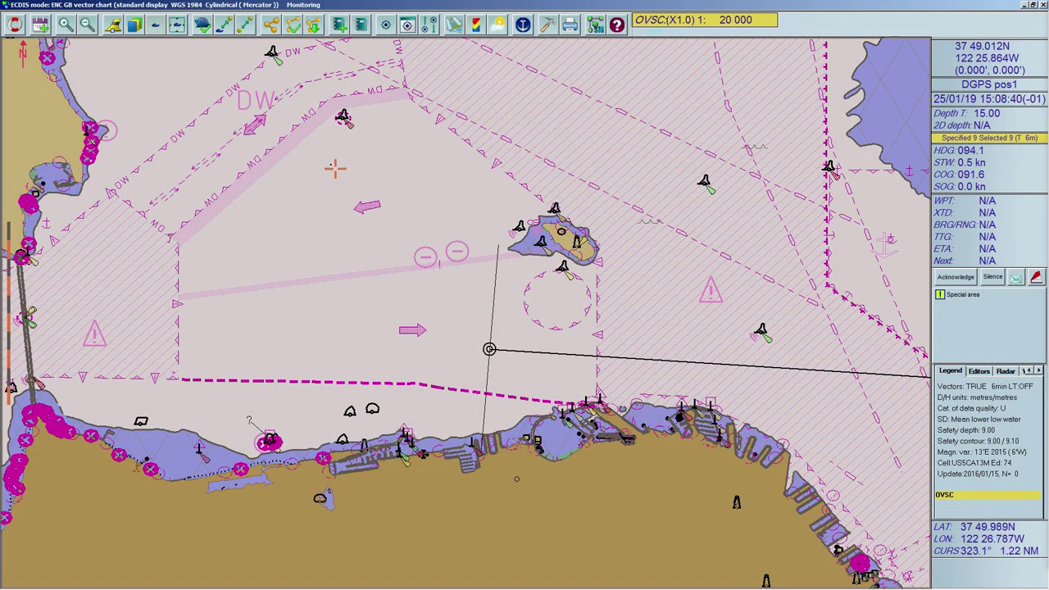
- Recenter the chart on the small island northeast of the ship
{"action": "left_click", "coordinate": [178, 26]}
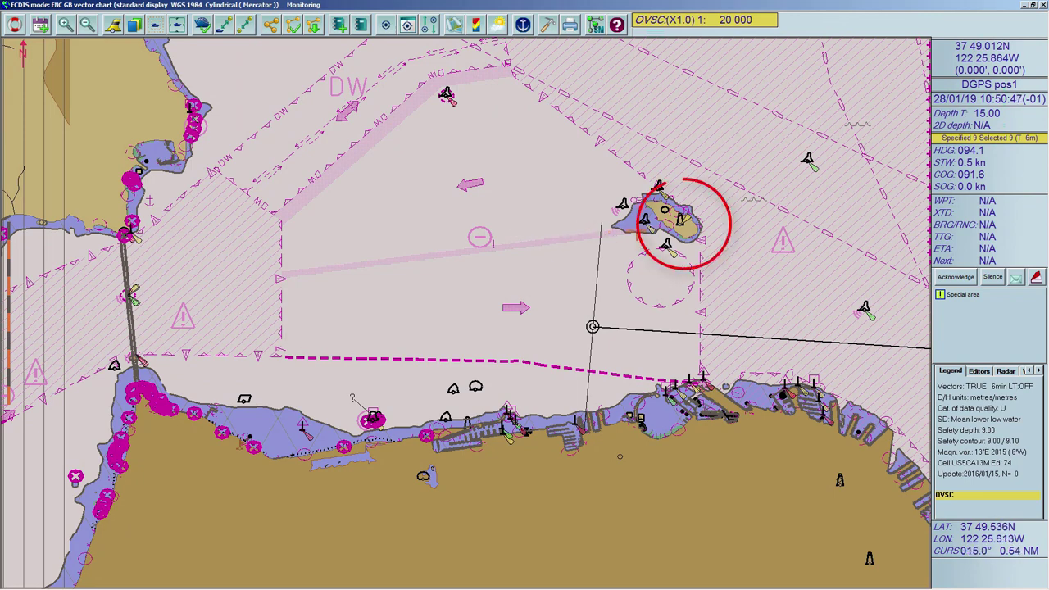
{"action": "left_click", "coordinate": [682, 223]}
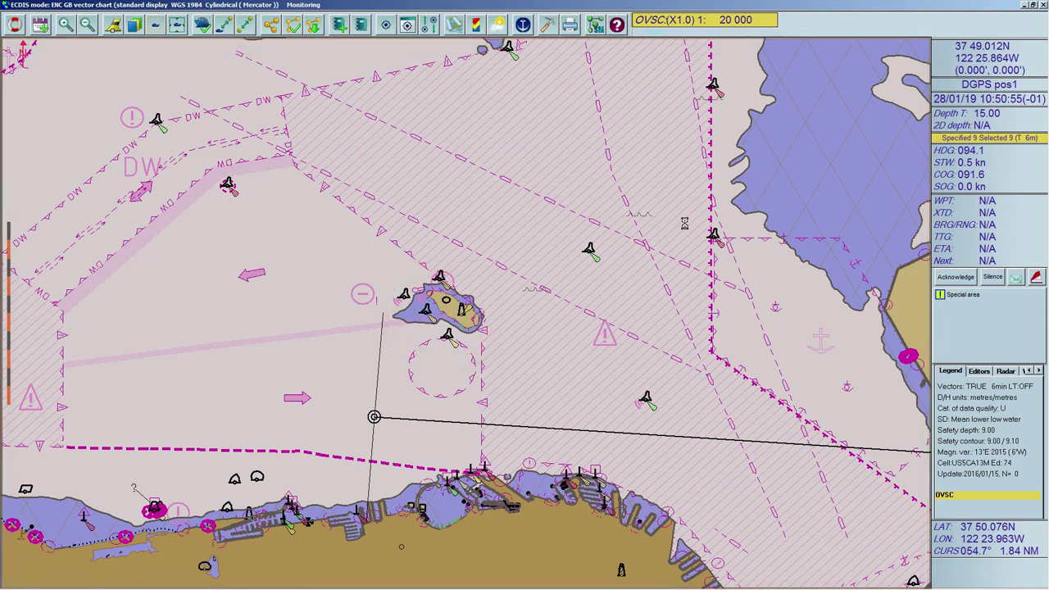
{"action": "right_click", "coordinate": [684, 223]}
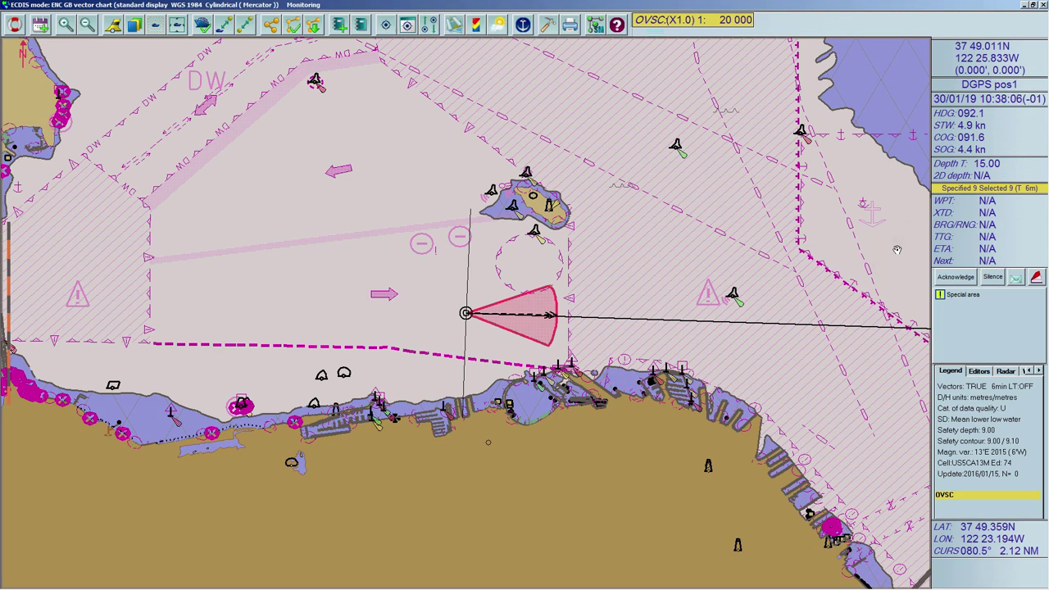
- Pan the chart east to the large island and return the view to the ship
{"action": "left_click_drag", "start_coordinate": [898, 249], "coordinate": [343, 259]}
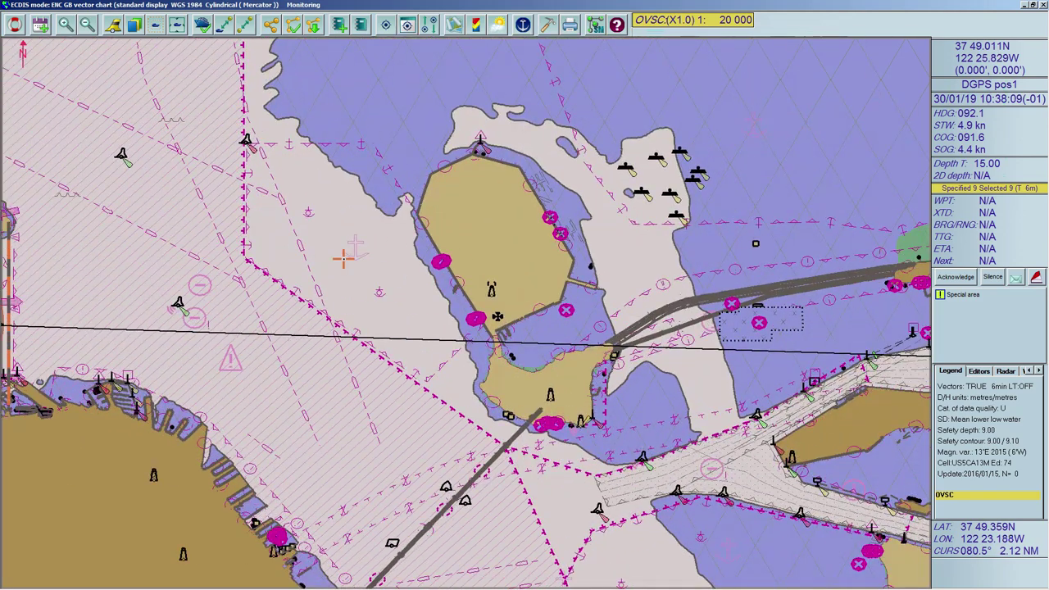
{"action": "right_click", "coordinate": [344, 259]}
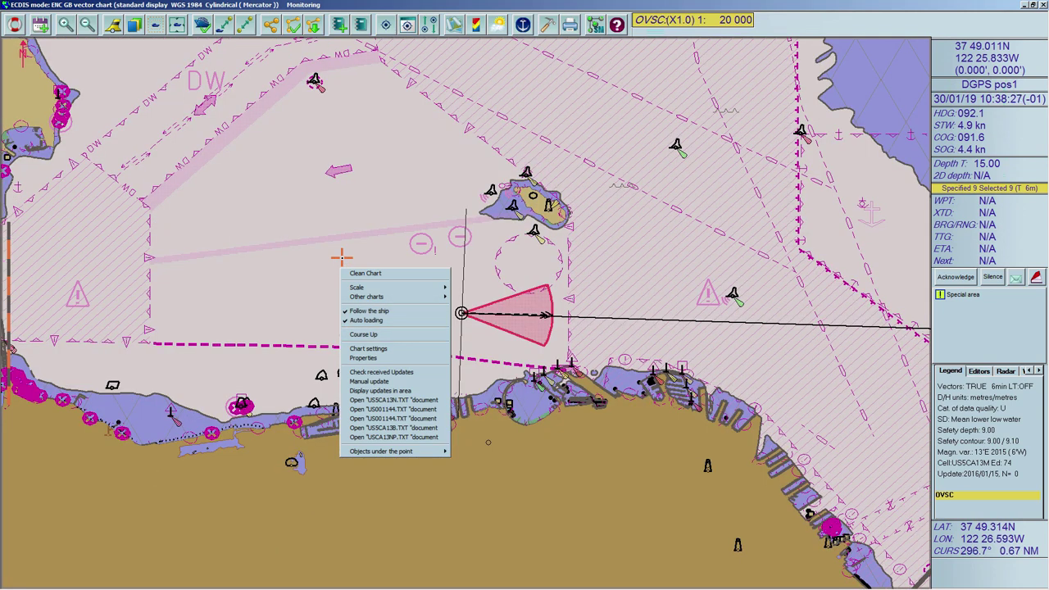
{"action": "key", "text": "Escape"}
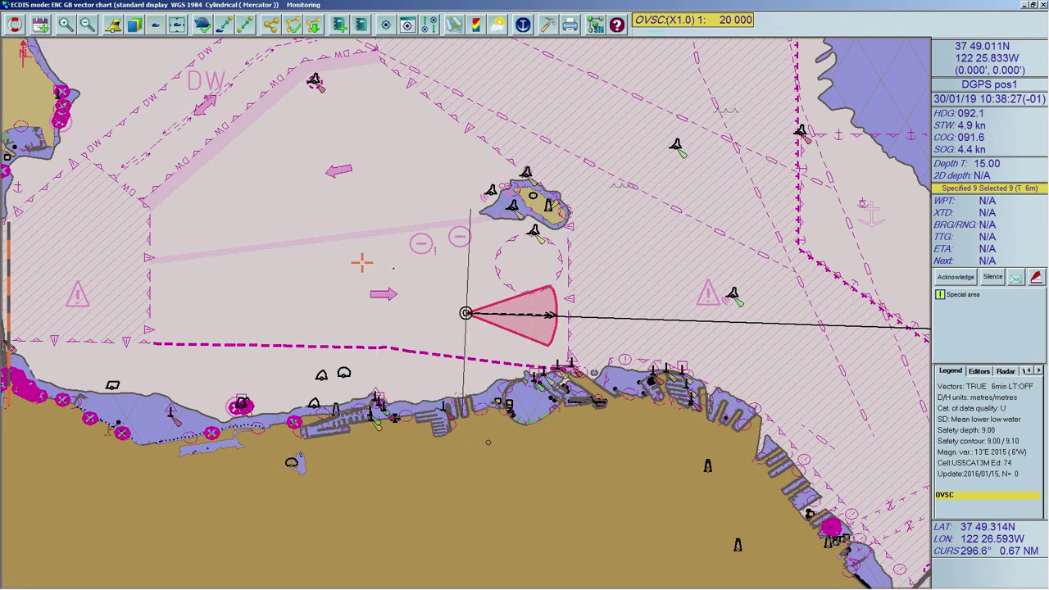
- Shift the chart eastward in two increments to view the large island beyond the anchorage
{"action": "left_click", "coordinate": [916, 283]}
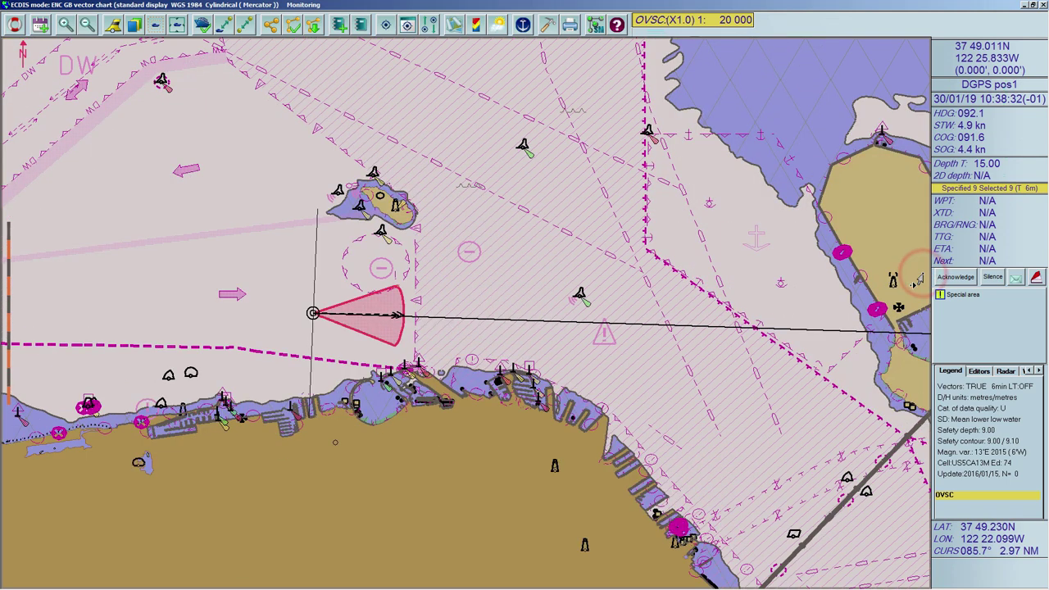
{"action": "left_click", "coordinate": [917, 283]}
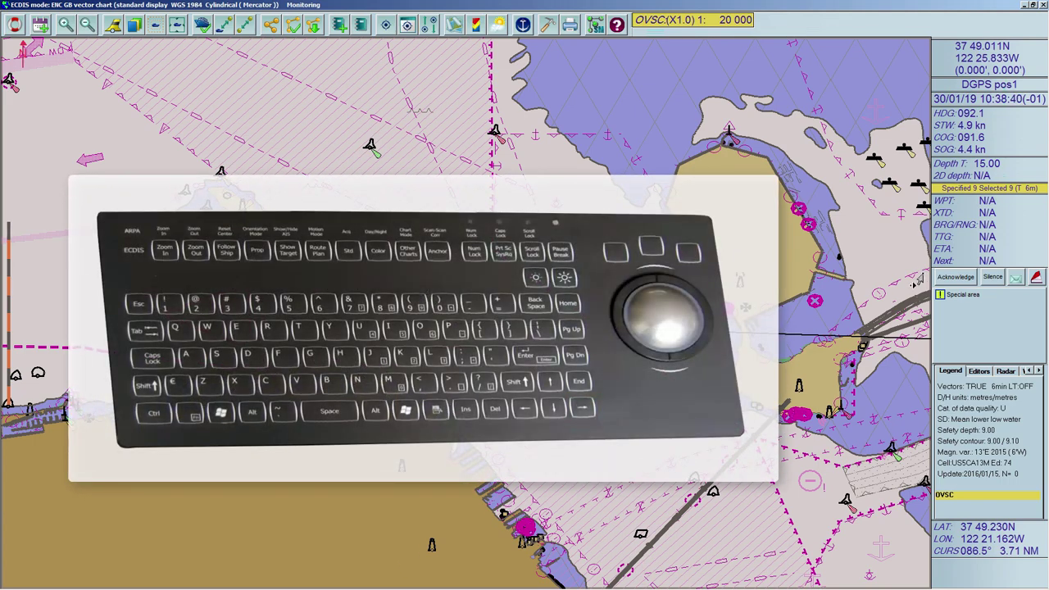
- Shift the chart one more increment eastward to view the large island nearer the middle
{"action": "left_click", "coordinate": [917, 283]}
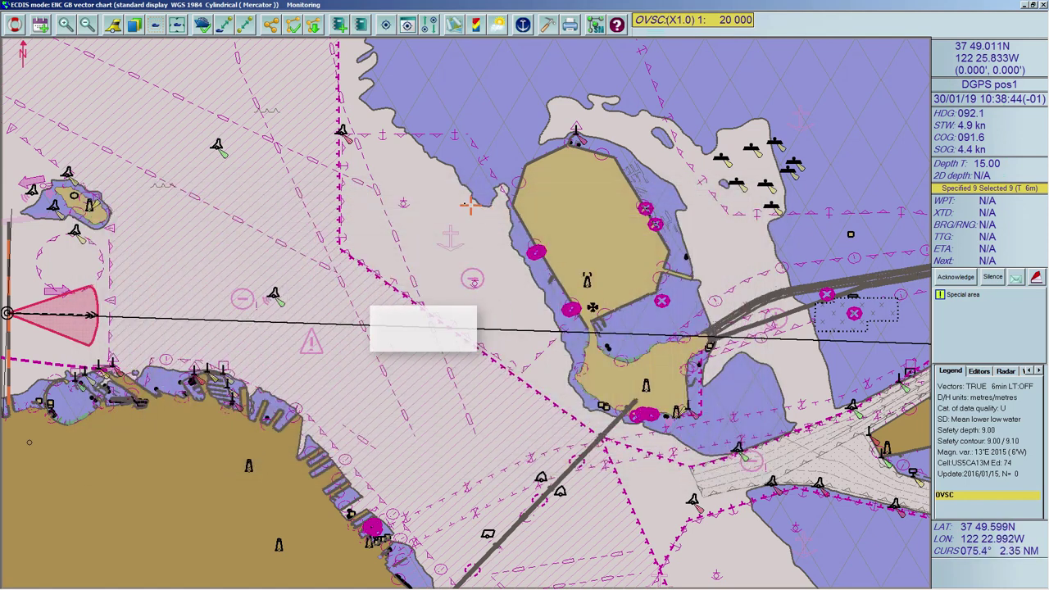
{"action": "right_click", "coordinate": [434, 195]}
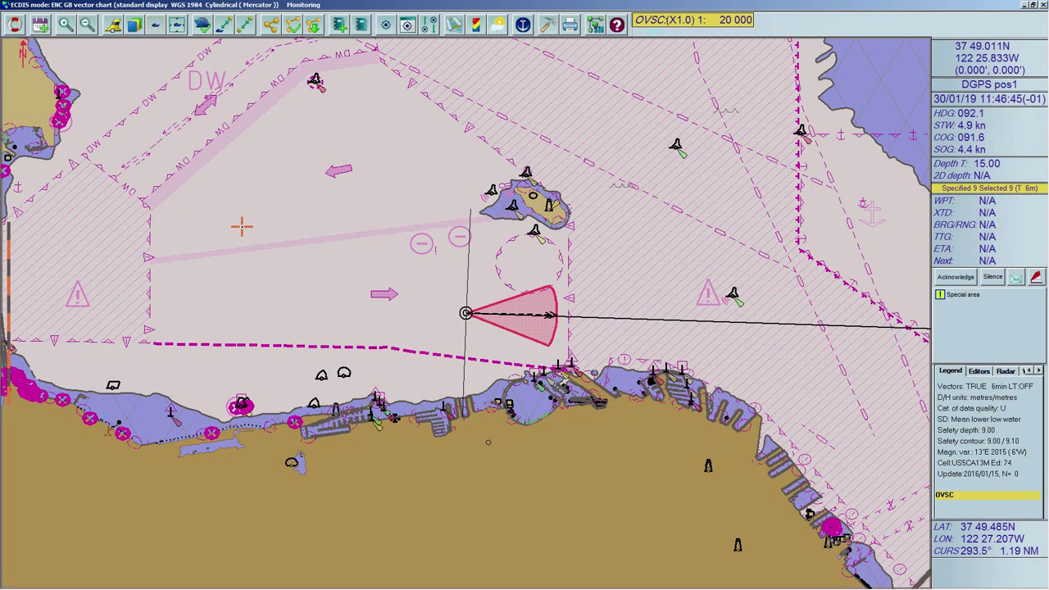
- Enlarge the chart to a scale of 1:8 000 and set it back to 1:20 000
{"action": "right_click", "coordinate": [242, 227]}
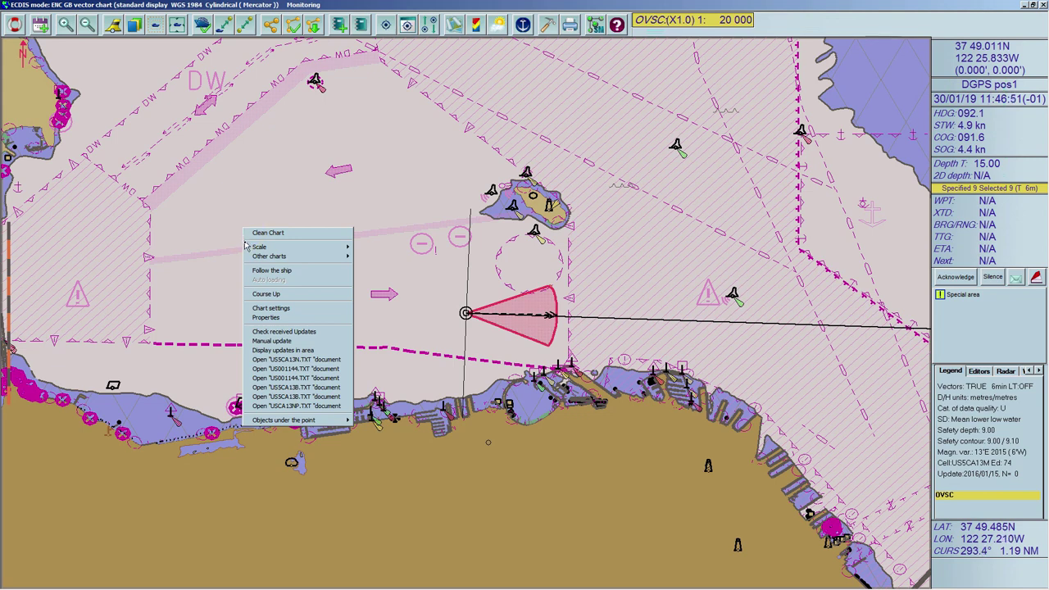
{"action": "mouse_move", "coordinate": [248, 249]}
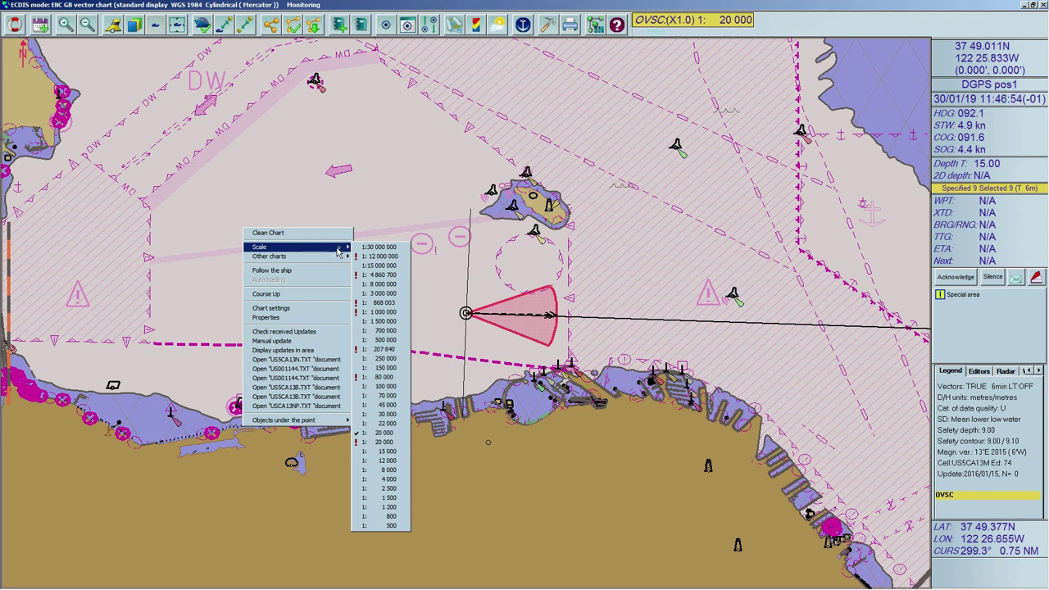
{"action": "left_click", "coordinate": [408, 414]}
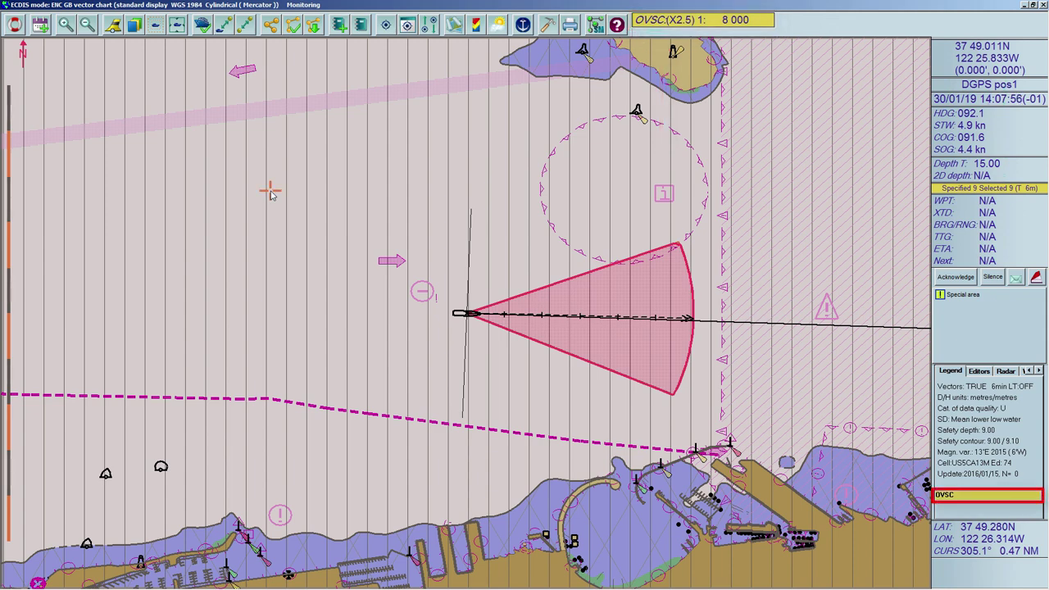
{"action": "right_click", "coordinate": [271, 194]}
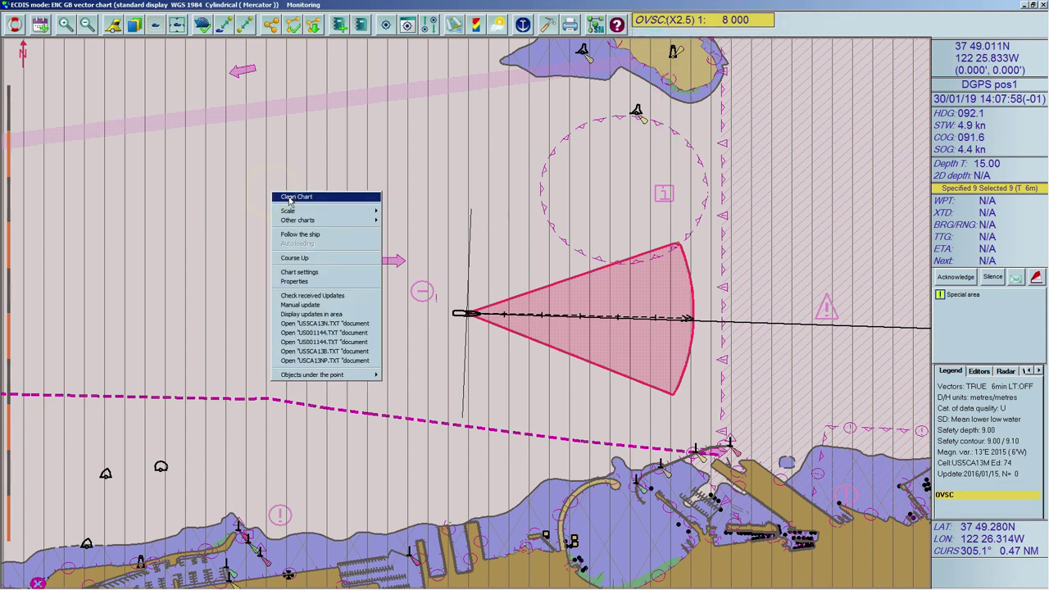
{"action": "mouse_move", "coordinate": [308, 213]}
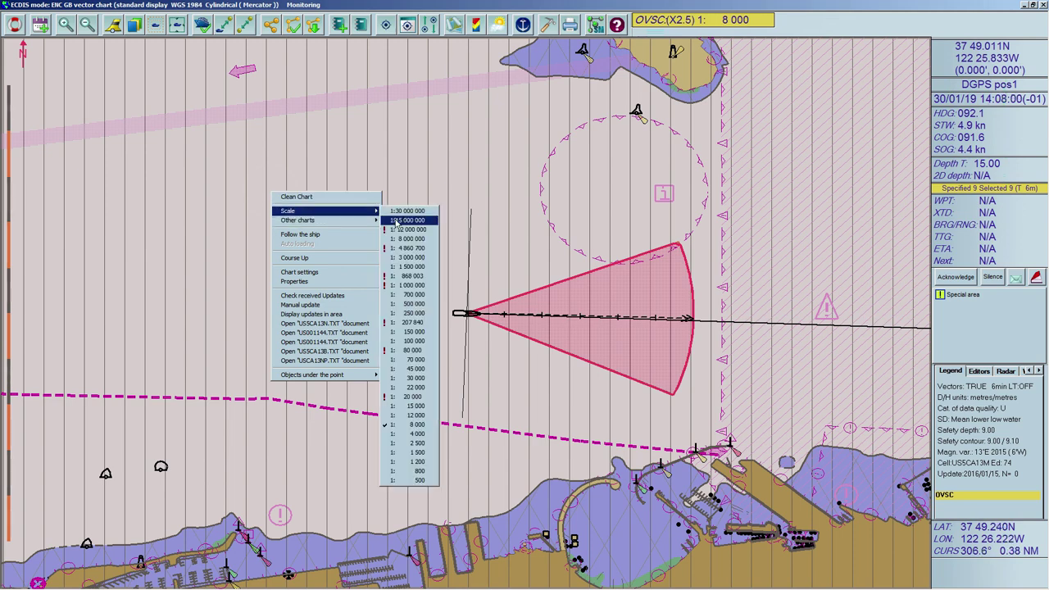
{"action": "left_click", "coordinate": [414, 222]}
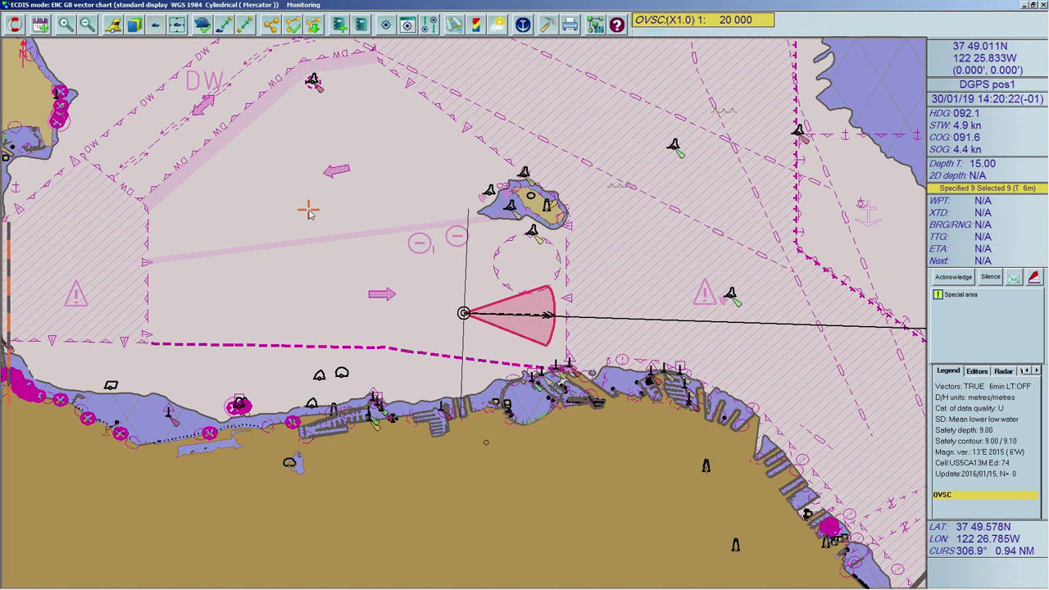
- Switch the ENC presentation to the Base layers in the chart settings and apply the change
{"action": "right_click", "coordinate": [309, 213]}
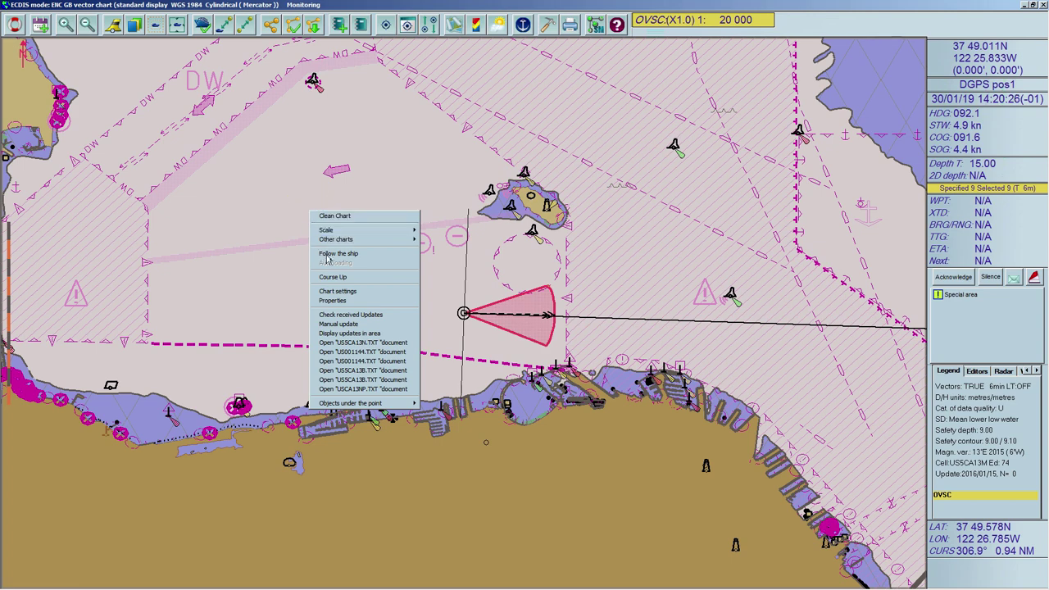
{"action": "left_click", "coordinate": [363, 291]}
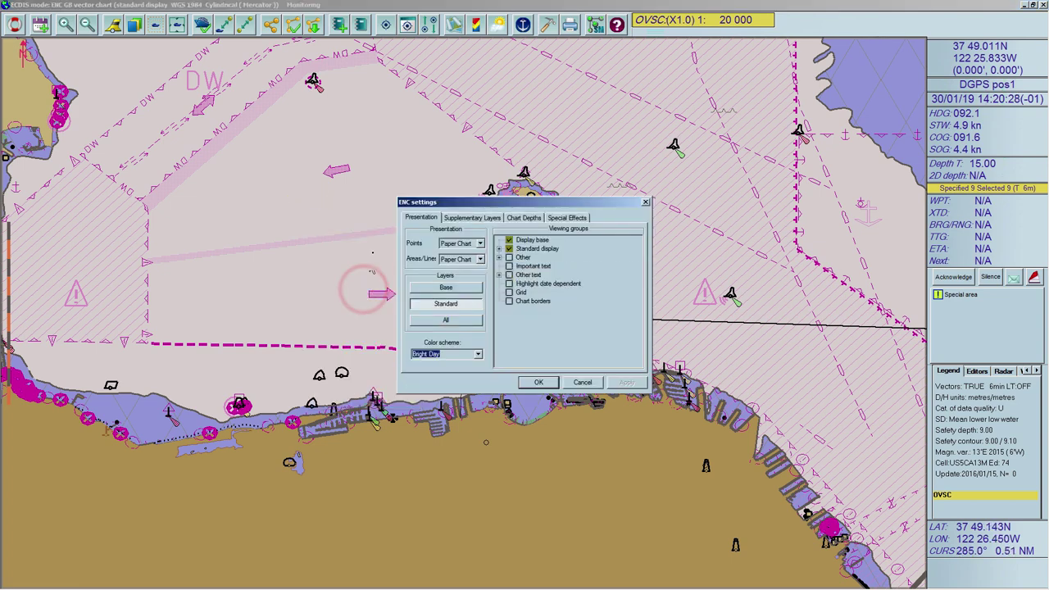
{"action": "left_click", "coordinate": [403, 217]}
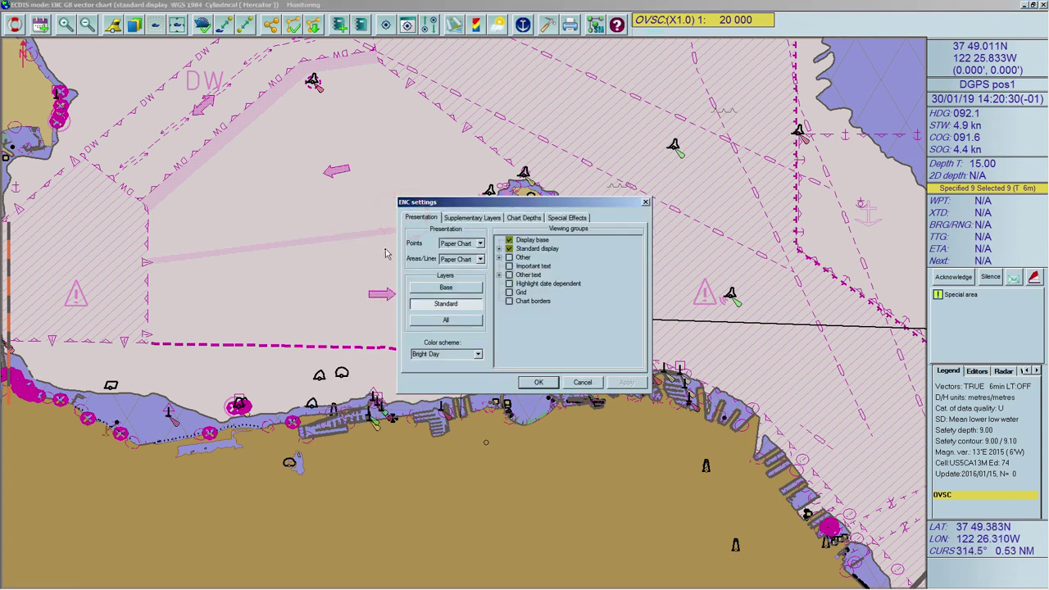
{"action": "left_click", "coordinate": [417, 287]}
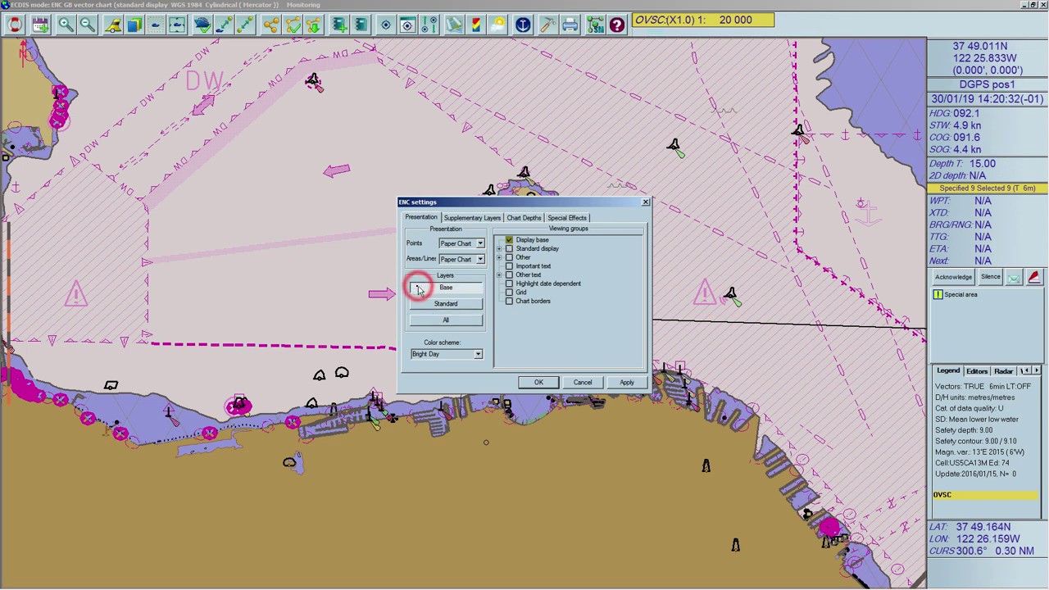
{"action": "left_click", "coordinate": [614, 382]}
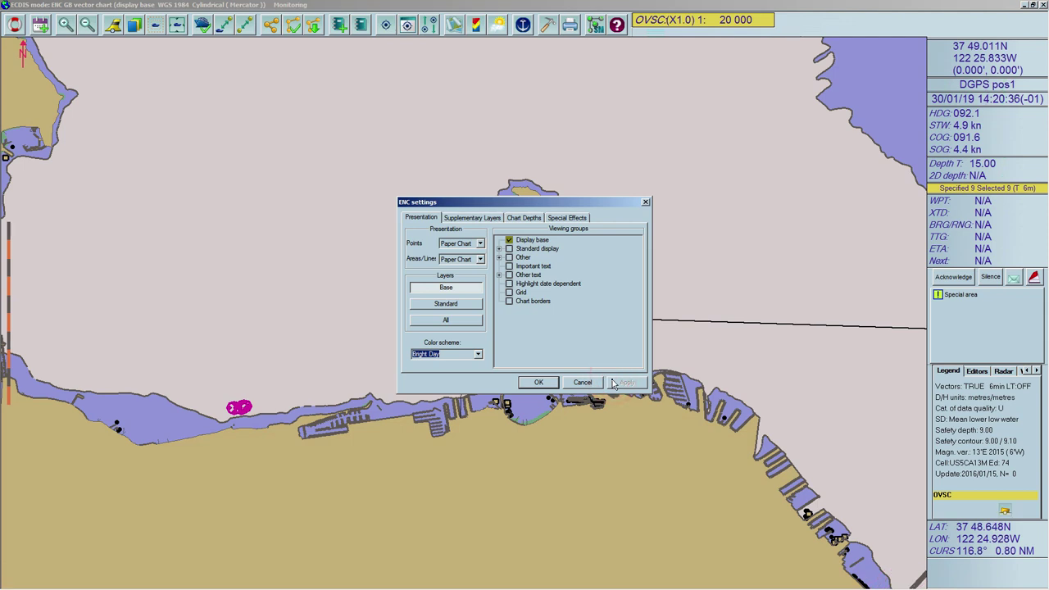
{"action": "left_click", "coordinate": [548, 383]}
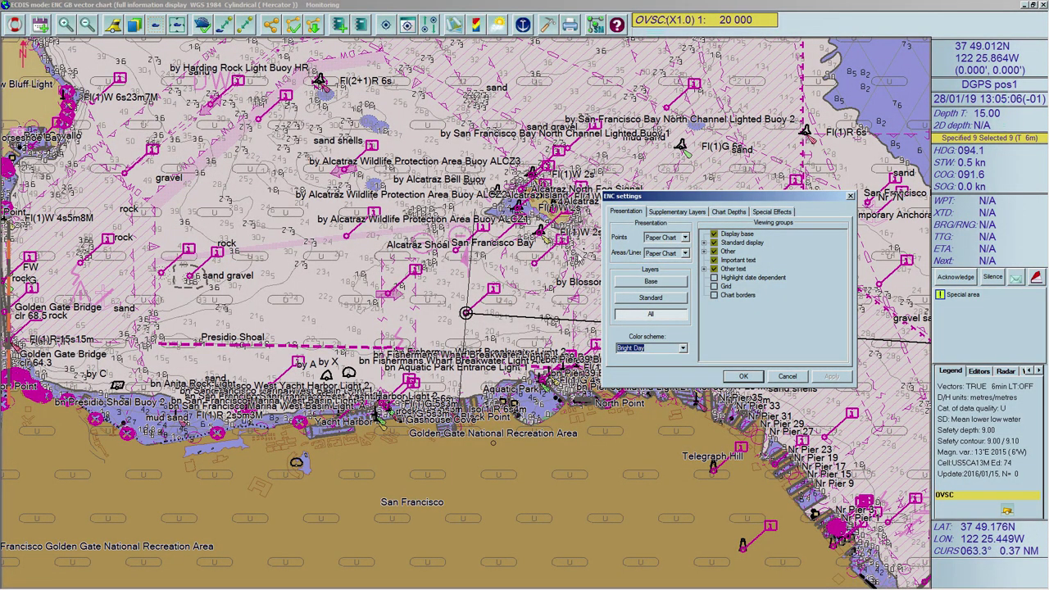
- Apply the Standard layers to the ENC presentation
{"action": "left_click", "coordinate": [625, 211]}
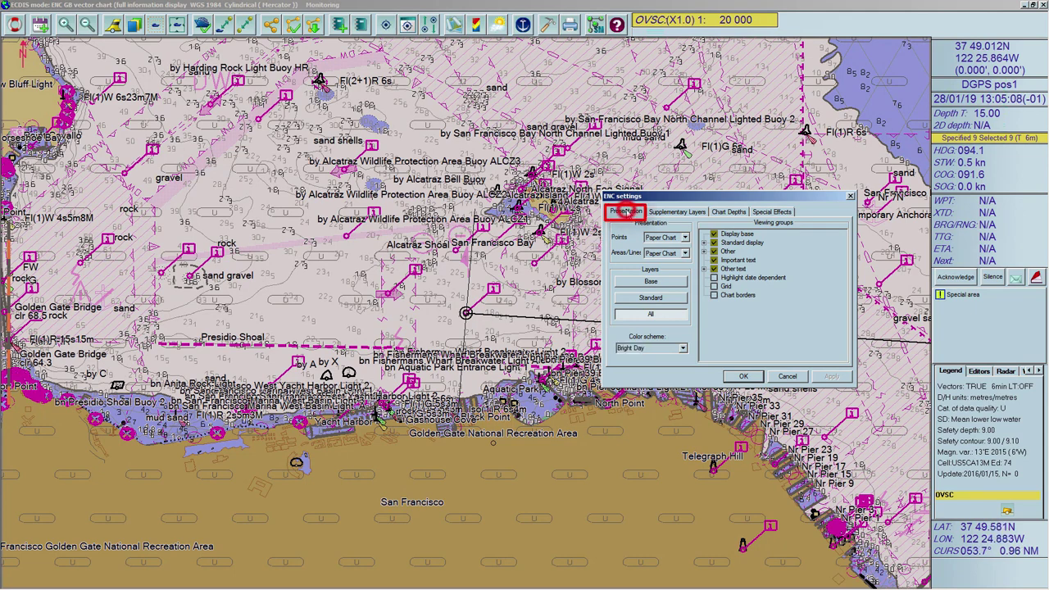
{"action": "left_click", "coordinate": [650, 298]}
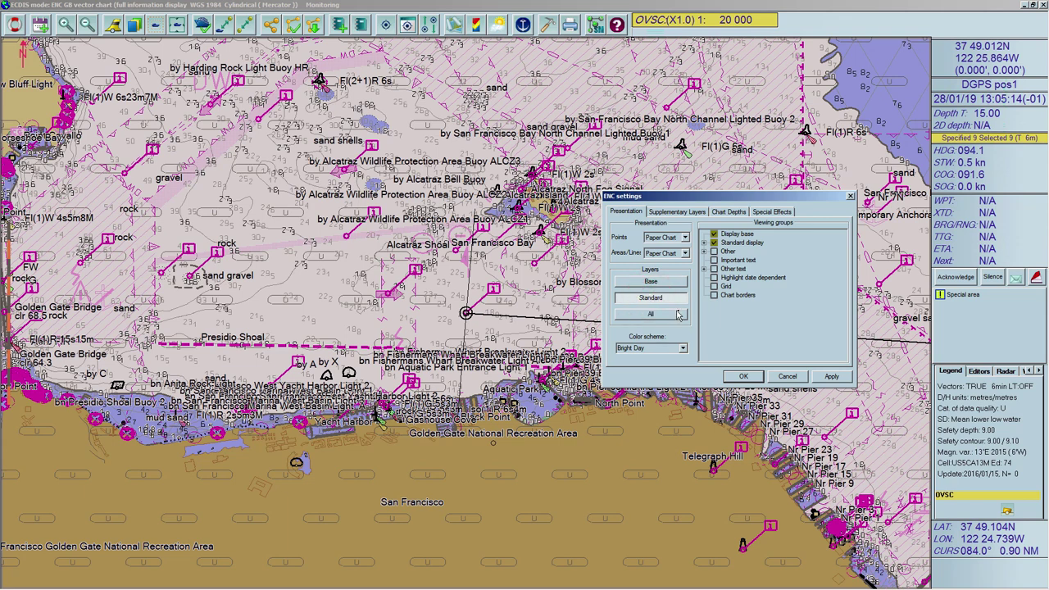
{"action": "left_click", "coordinate": [836, 376]}
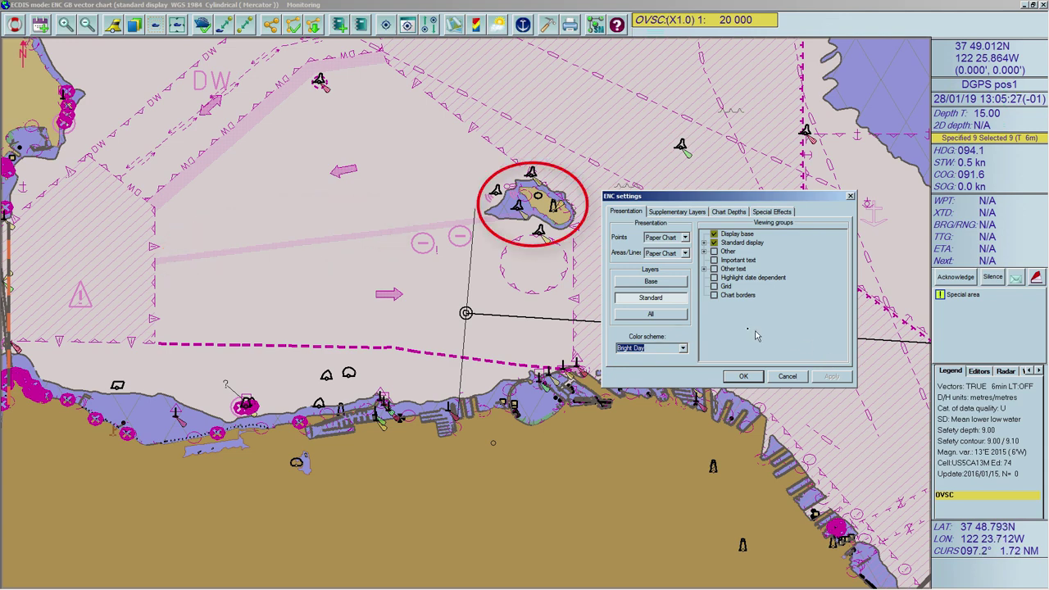
- Show all ENC layers on the chart and return it to the standard display
{"action": "left_click", "coordinate": [677, 316]}
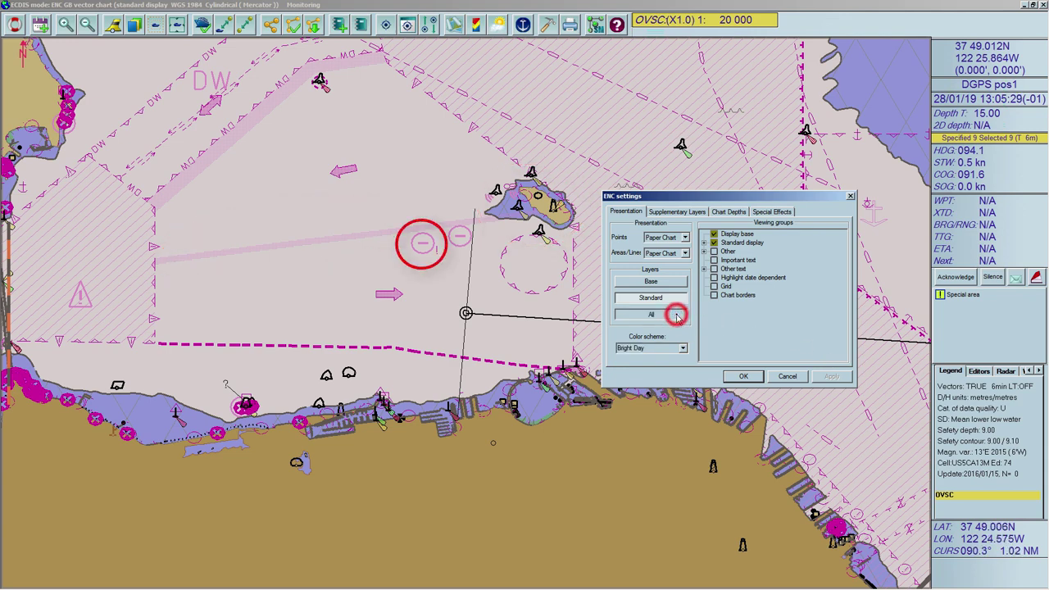
{"action": "left_click", "coordinate": [743, 374]}
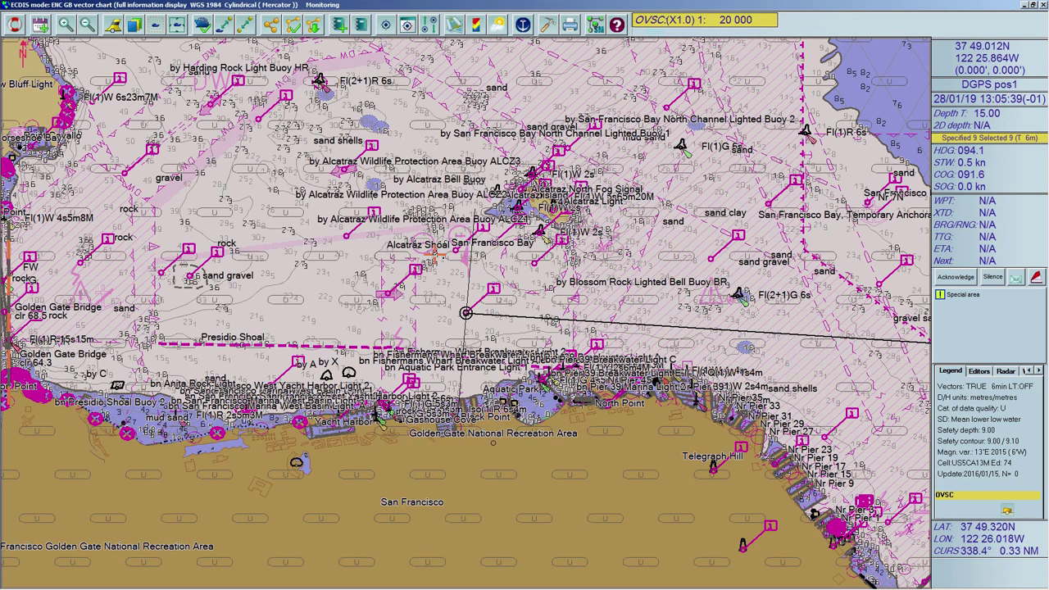
{"action": "left_click", "coordinate": [113, 26]}
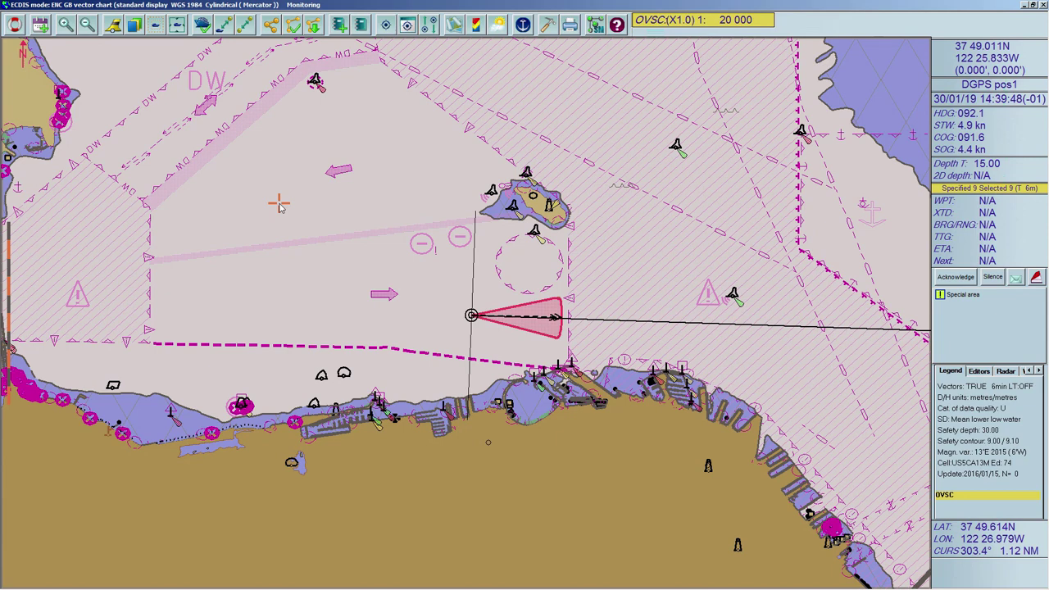
- Set the ENC presentation to All layers through the chart settings, and open the chart's properties
{"action": "right_click", "coordinate": [278, 203]}
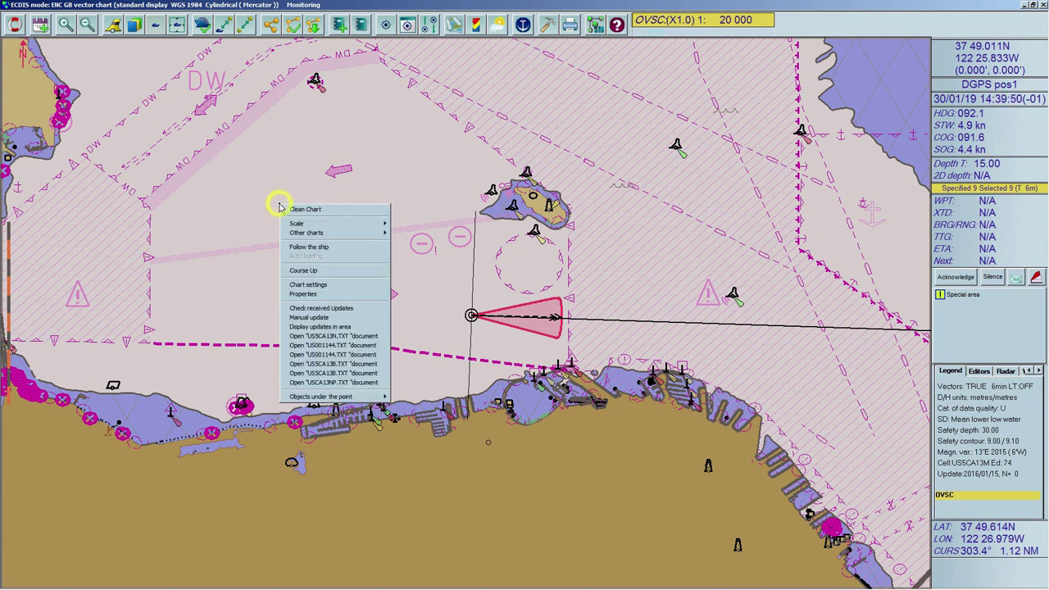
{"action": "left_click", "coordinate": [338, 287]}
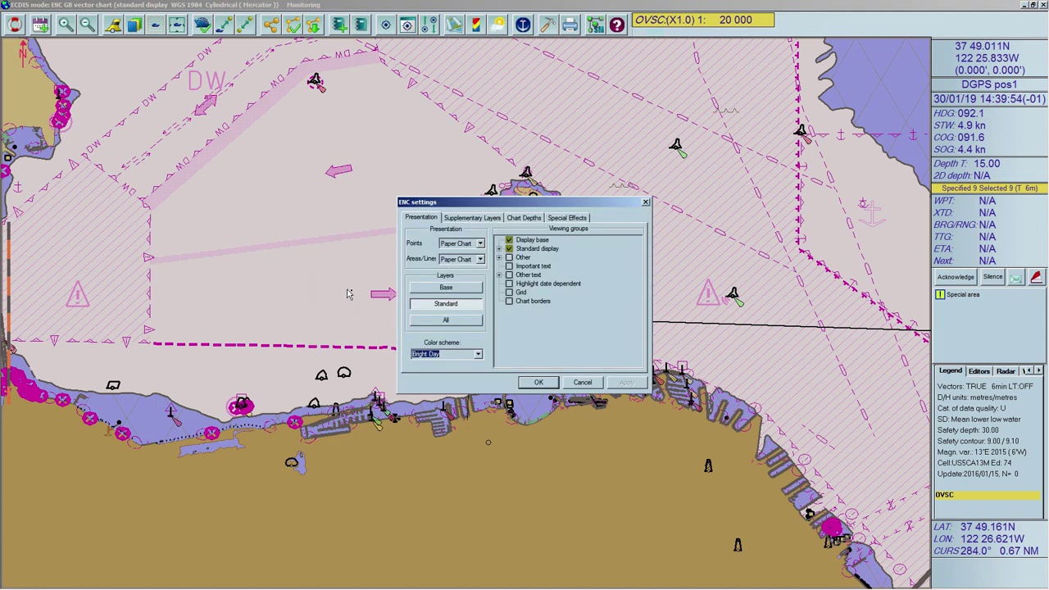
{"action": "left_click", "coordinate": [415, 320]}
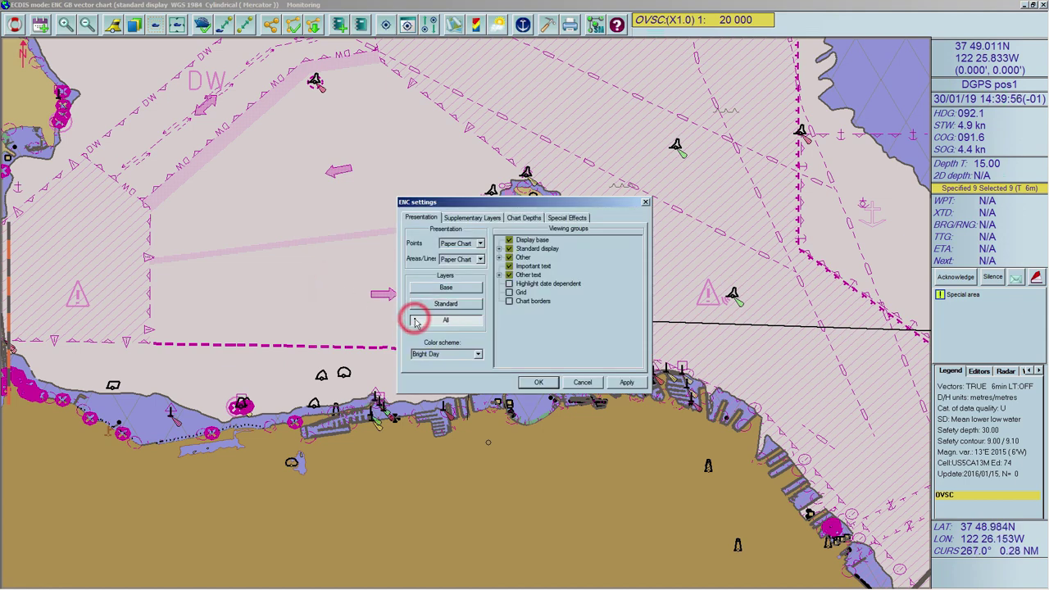
{"action": "left_click", "coordinate": [552, 383]}
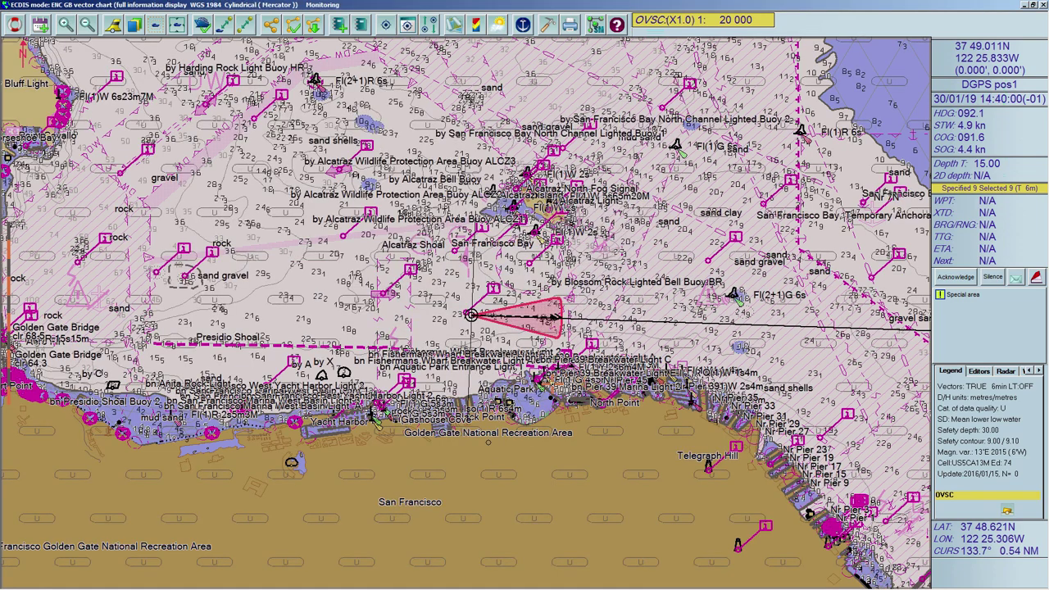
{"action": "right_click", "coordinate": [203, 227]}
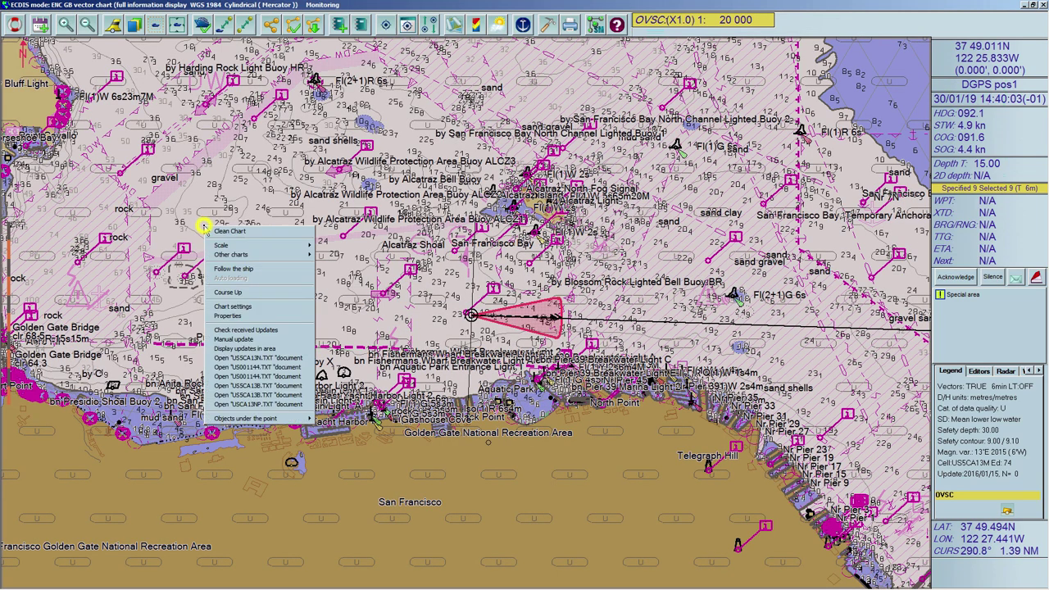
{"action": "left_click", "coordinate": [248, 315]}
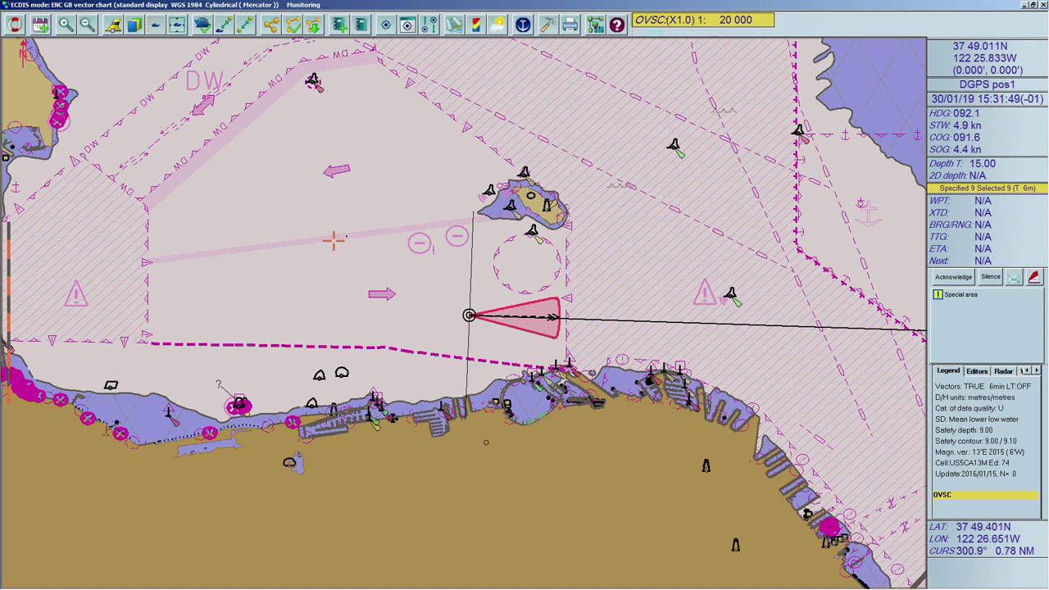
- Load chart AA4C1XMS from the Chart1 collection in chart handling and frame the second symbol panel of its first row
{"action": "left_click", "coordinate": [454, 26]}
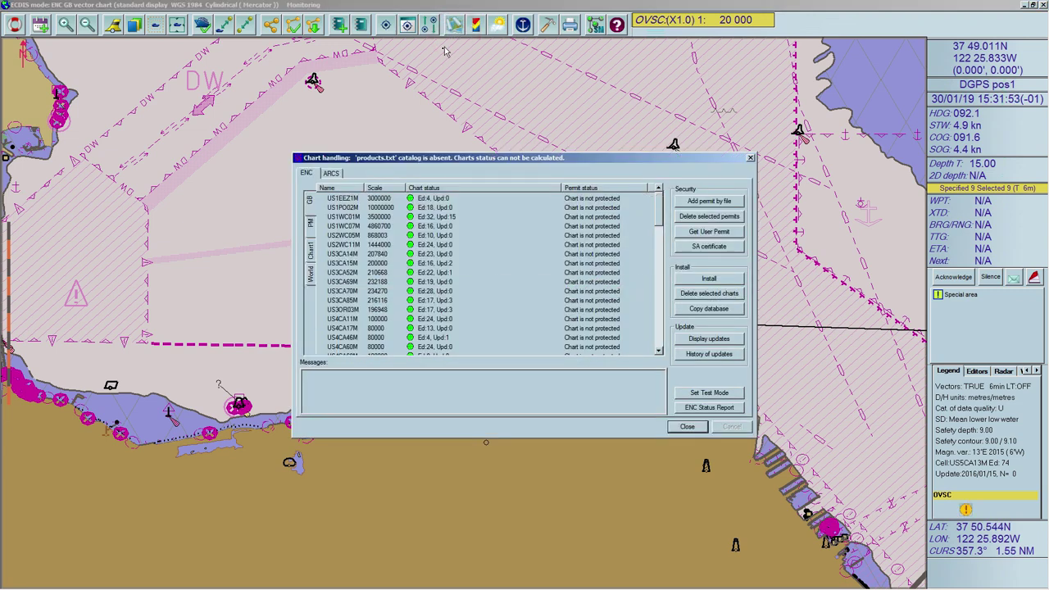
{"action": "left_click", "coordinate": [308, 257]}
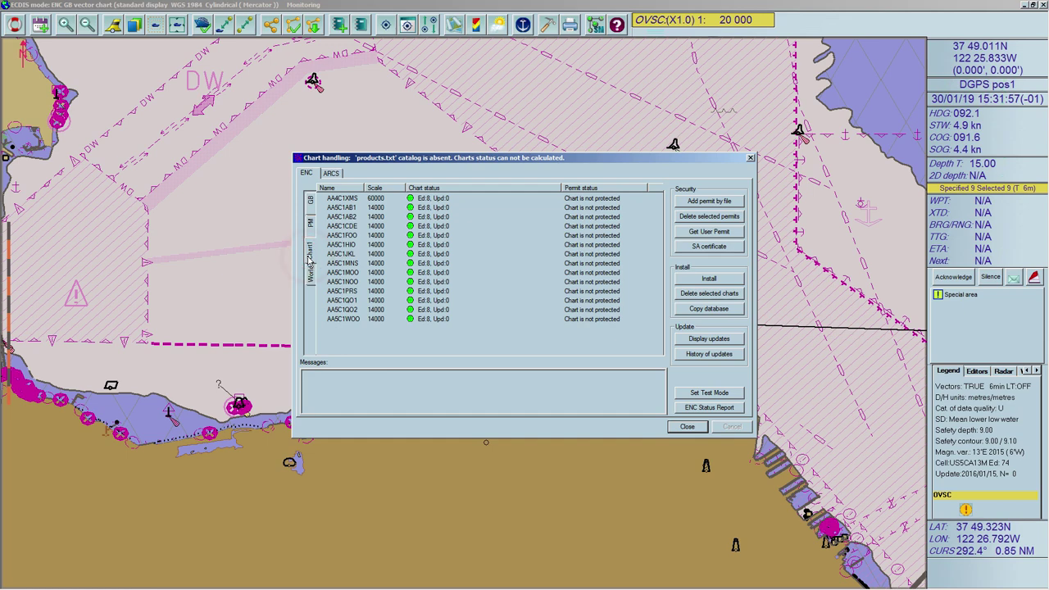
{"action": "double_click", "coordinate": [357, 198]}
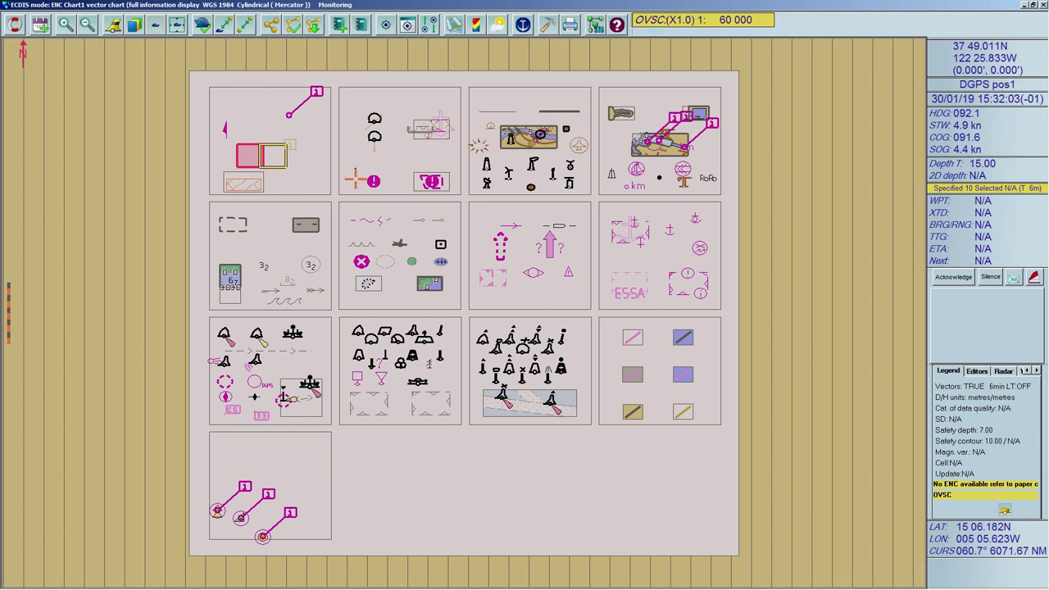
{"action": "left_click", "coordinate": [340, 87]}
{"action": "left_click_drag", "start_coordinate": [340, 87], "coordinate": [459, 194]}
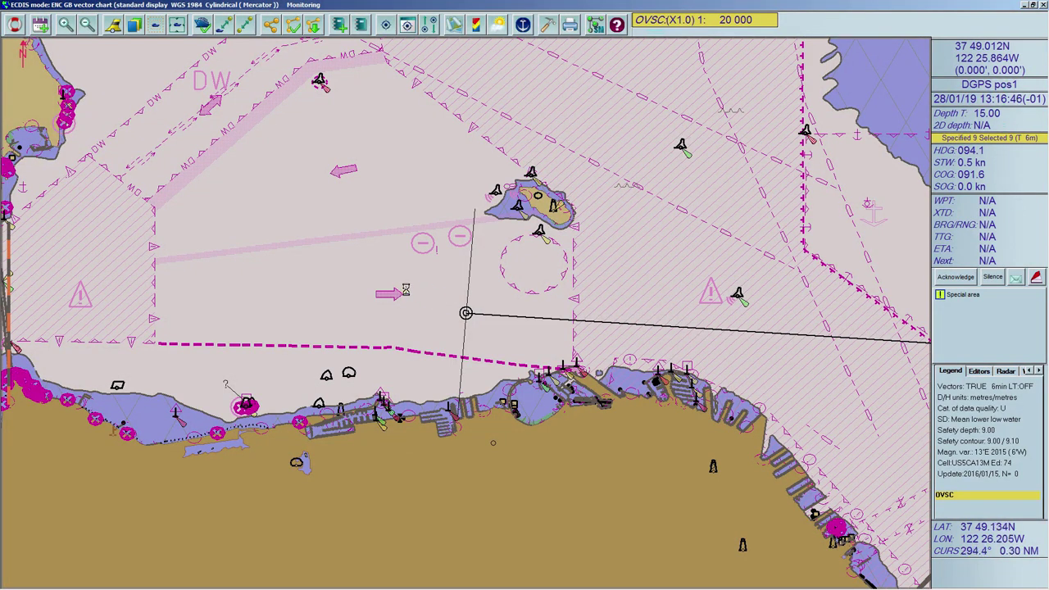
- Set the point symbol presentation to Simplified in the ENC chart settings and apply it to the chart
{"action": "right_click", "coordinate": [361, 268]}
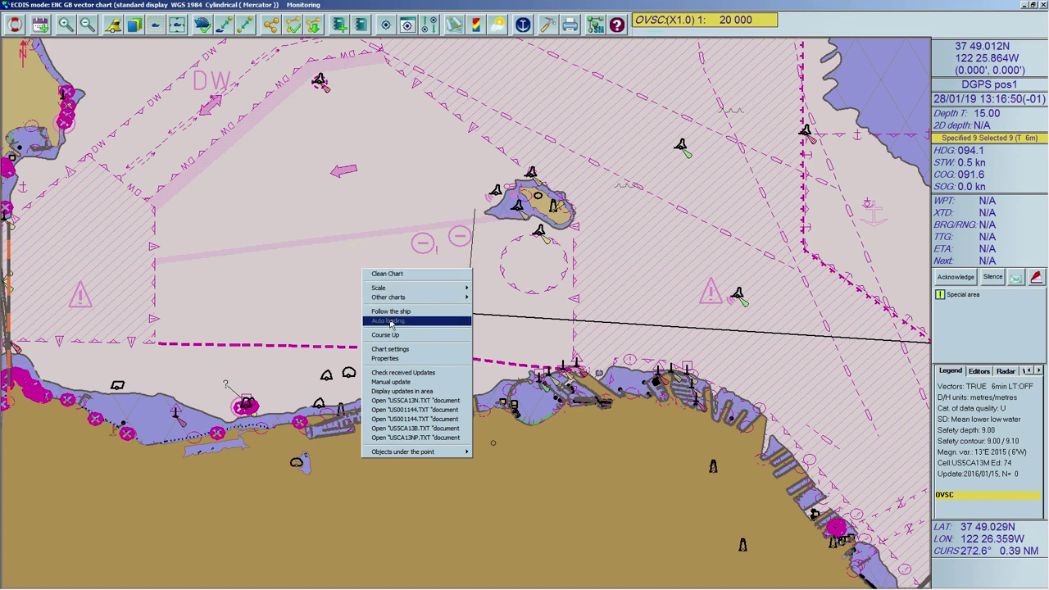
{"action": "left_click", "coordinate": [396, 350]}
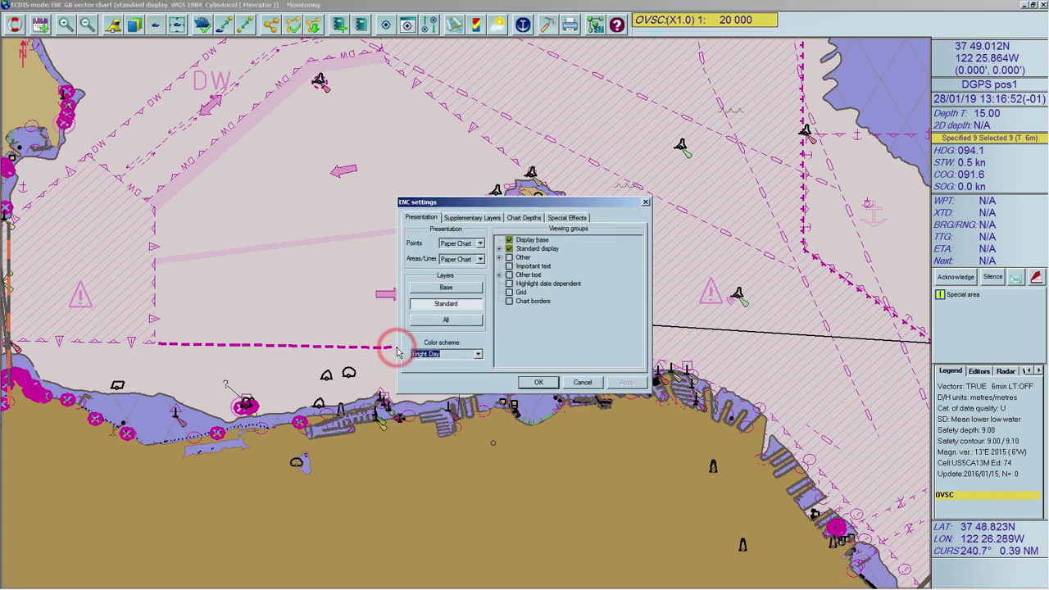
{"action": "left_click", "coordinate": [424, 218]}
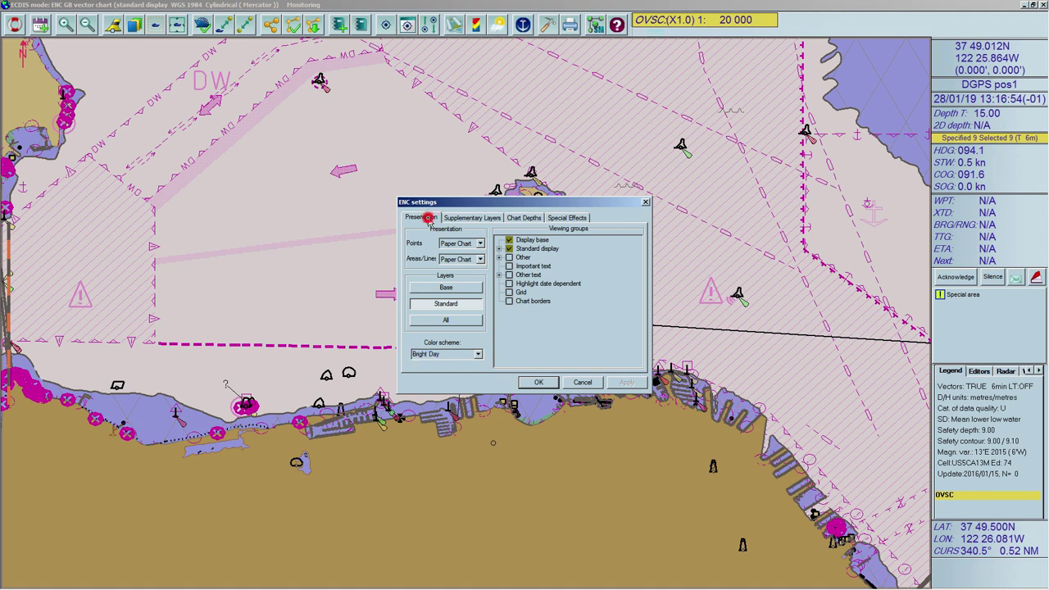
{"action": "left_click", "coordinate": [481, 244]}
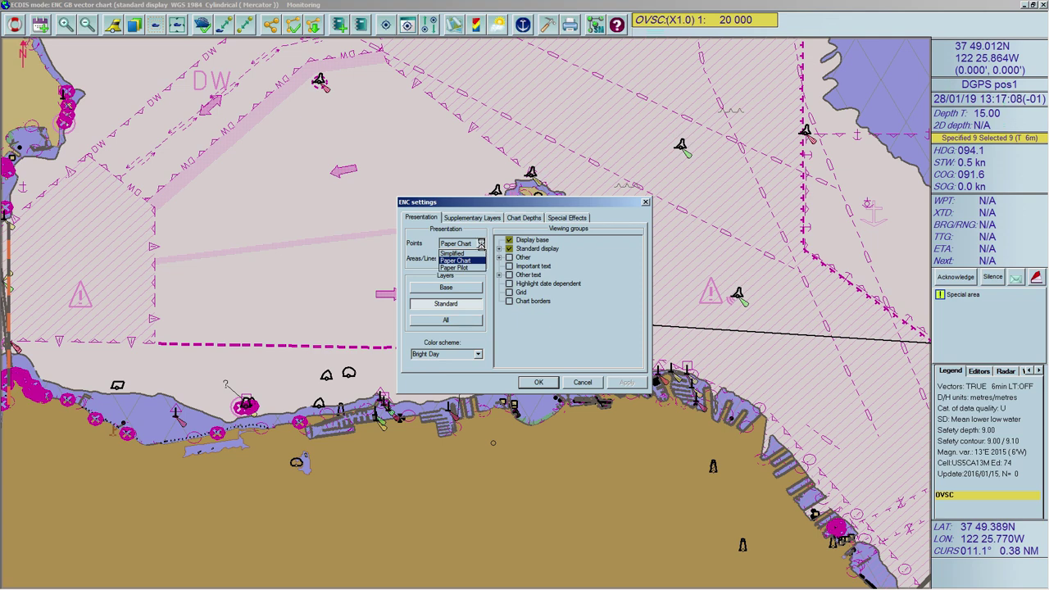
{"action": "left_click", "coordinate": [474, 253]}
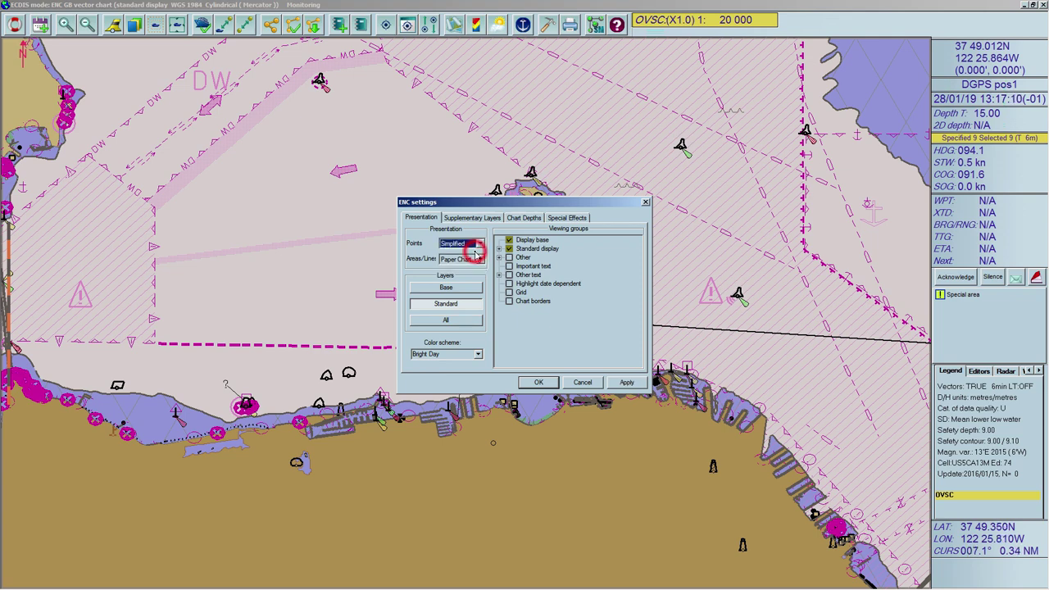
{"action": "left_click", "coordinate": [627, 383]}
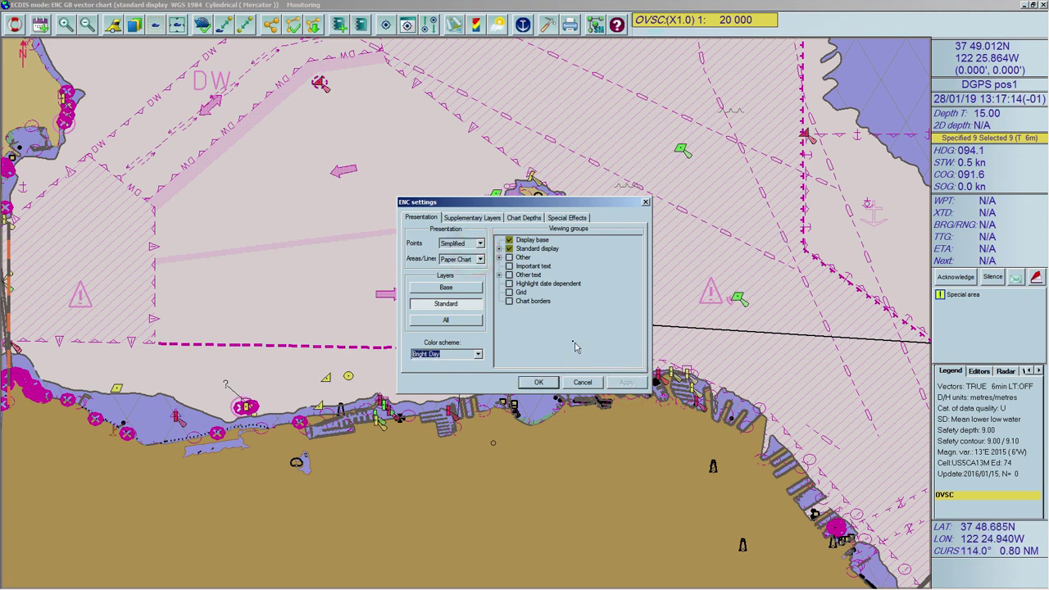
- Switch the point symbols to Paper Chart presentation and apply it
{"action": "left_click", "coordinate": [480, 243]}
{"action": "left_click", "coordinate": [470, 260]}
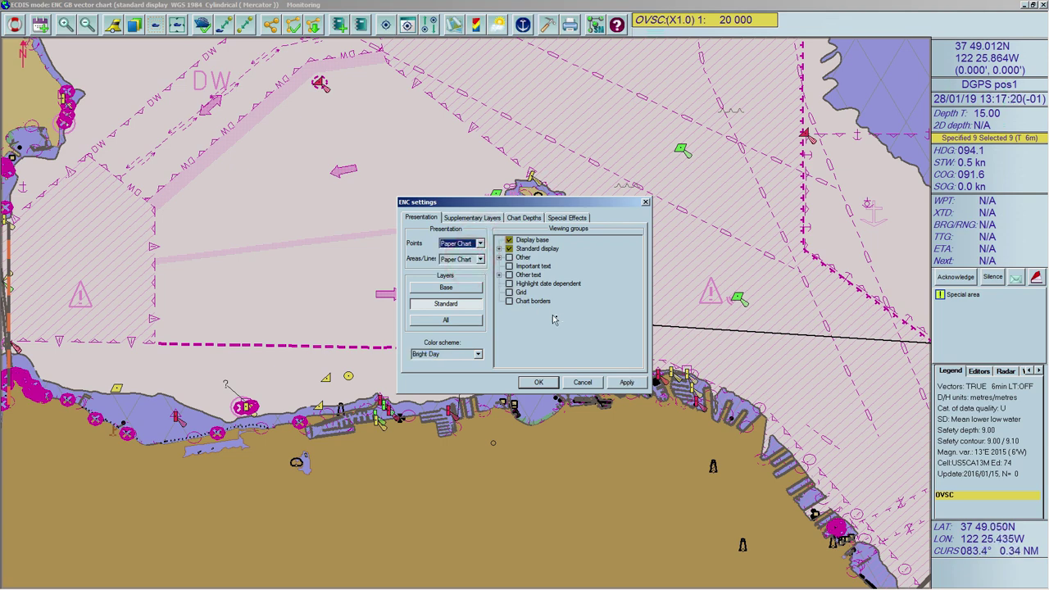
{"action": "left_click", "coordinate": [627, 382]}
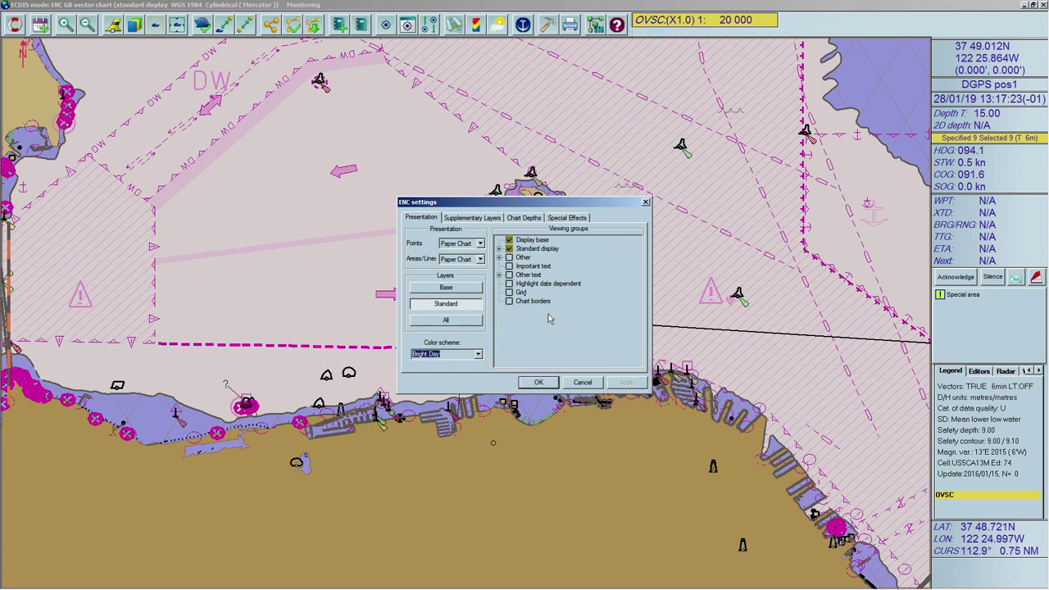
- Set the point symbol presentation to Paper Pilot, apply it and close the ENC settings
{"action": "left_click", "coordinate": [480, 244]}
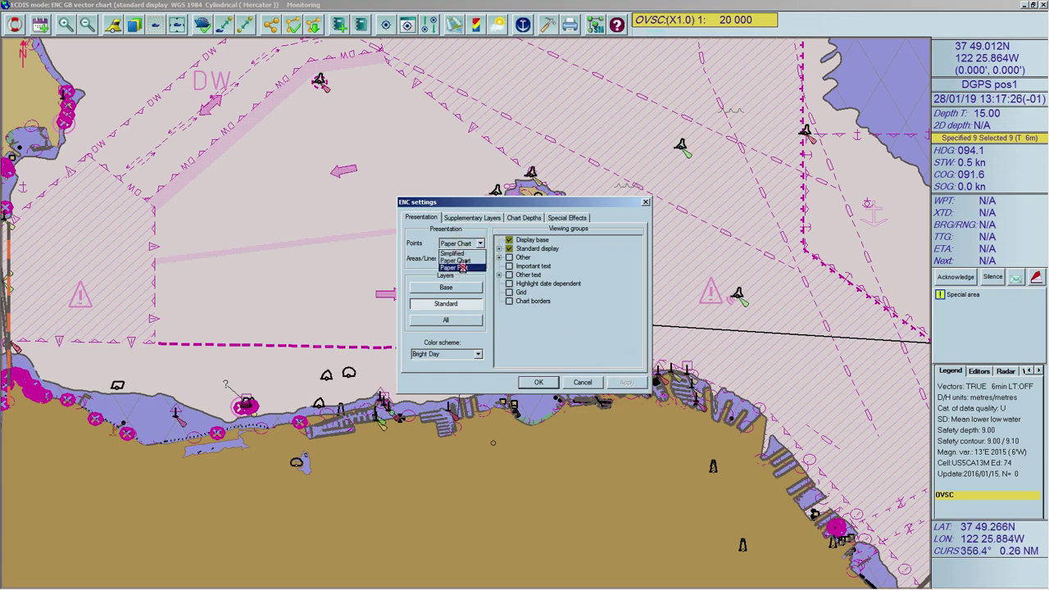
{"action": "left_click", "coordinate": [463, 268]}
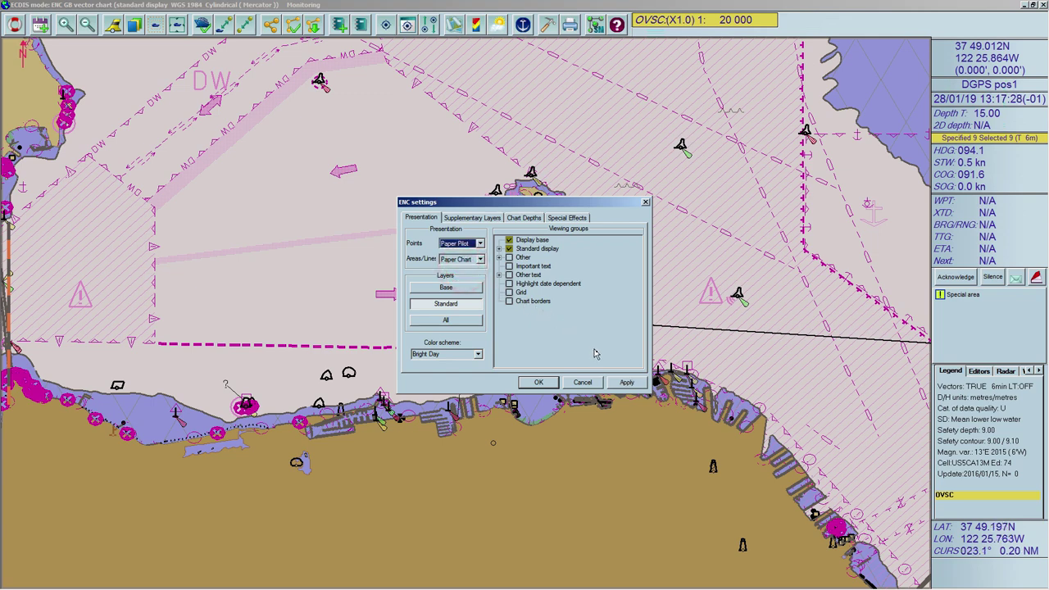
{"action": "left_click", "coordinate": [626, 384]}
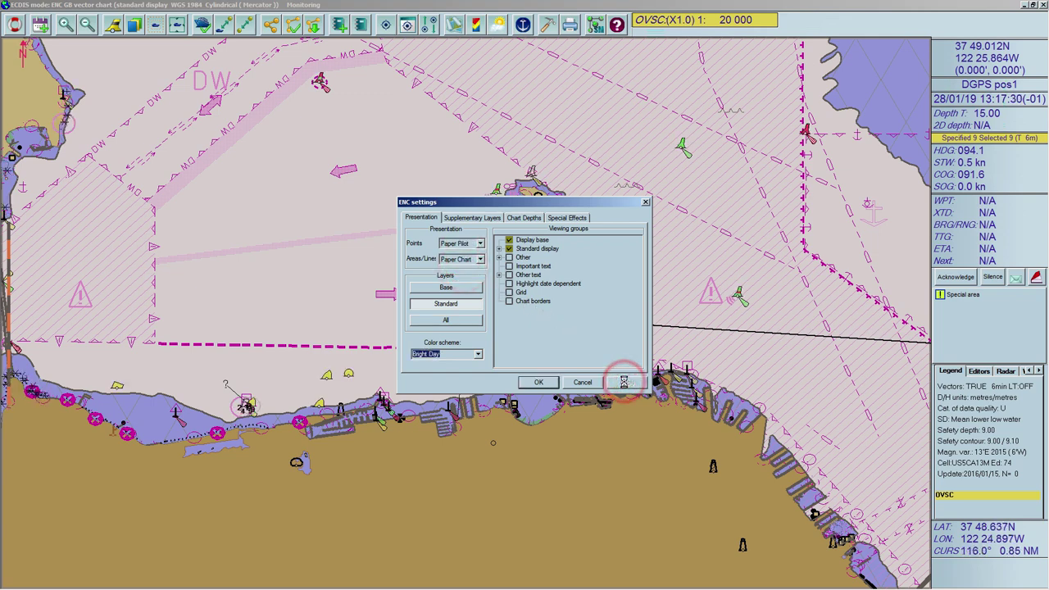
{"action": "left_click", "coordinate": [538, 383]}
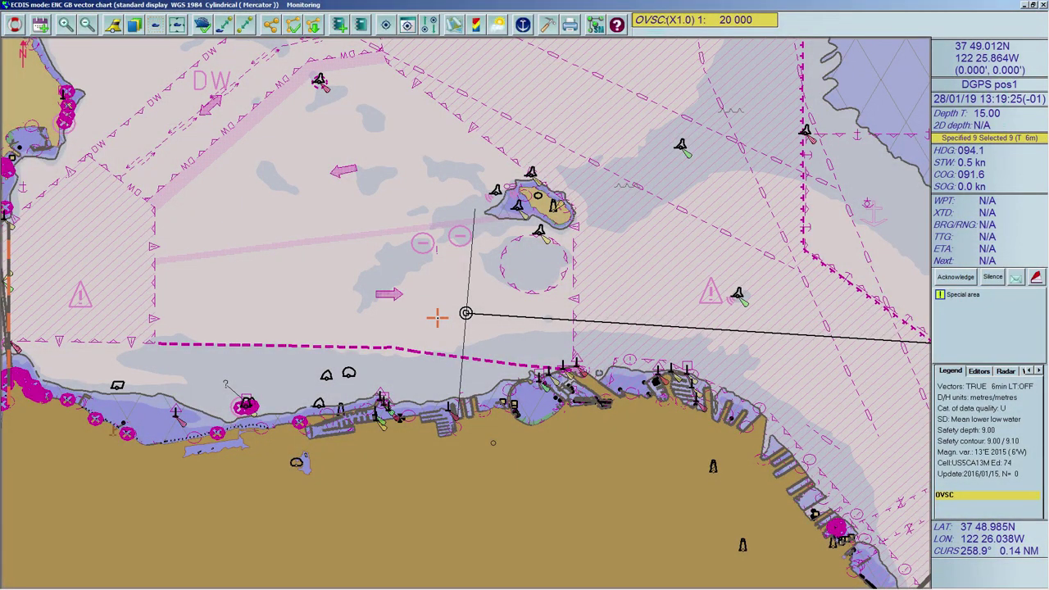
- Enable two colours for waters in the chart depth settings of the ENC chart and apply it
{"action": "right_click", "coordinate": [434, 317]}
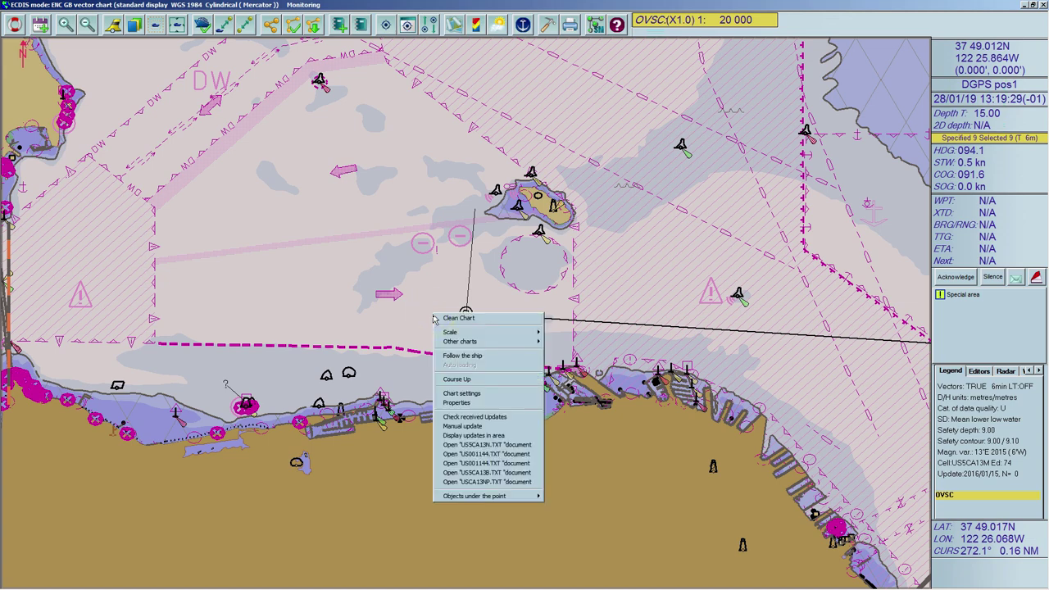
{"action": "left_click", "coordinate": [467, 393]}
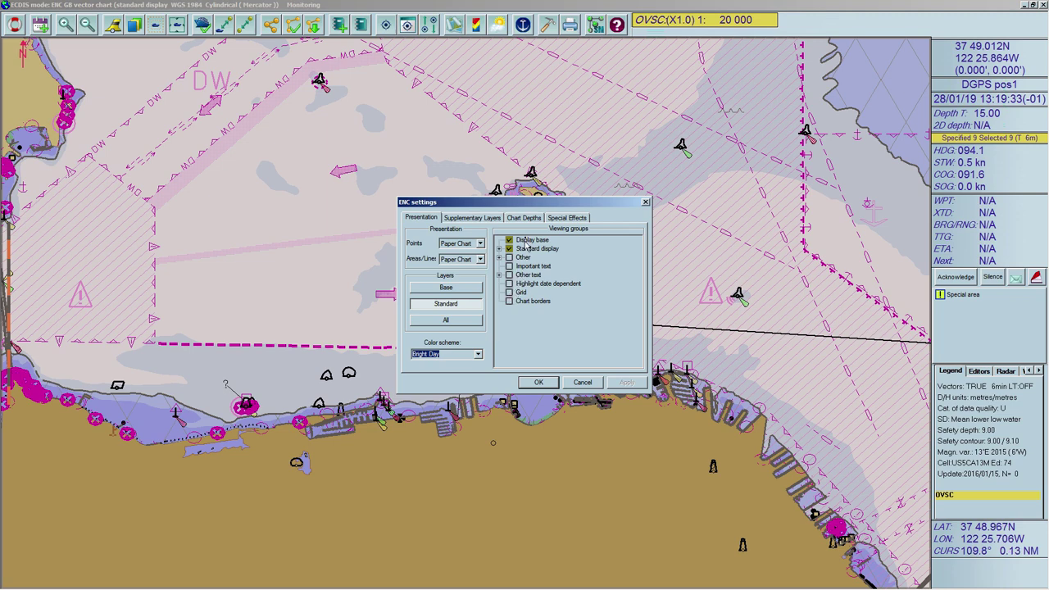
{"action": "left_click", "coordinate": [526, 218]}
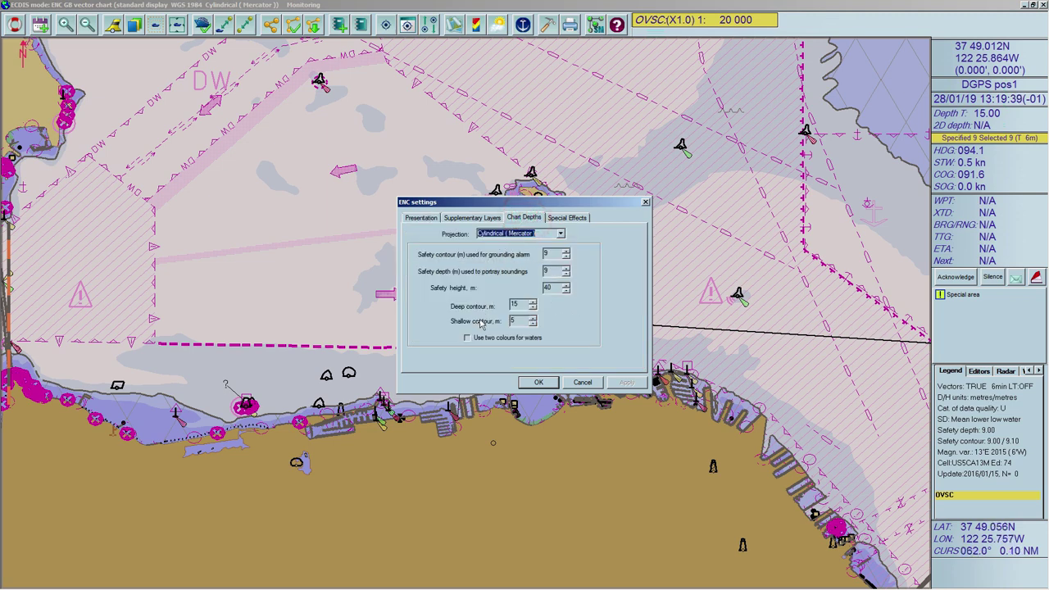
{"action": "left_click", "coordinate": [468, 338]}
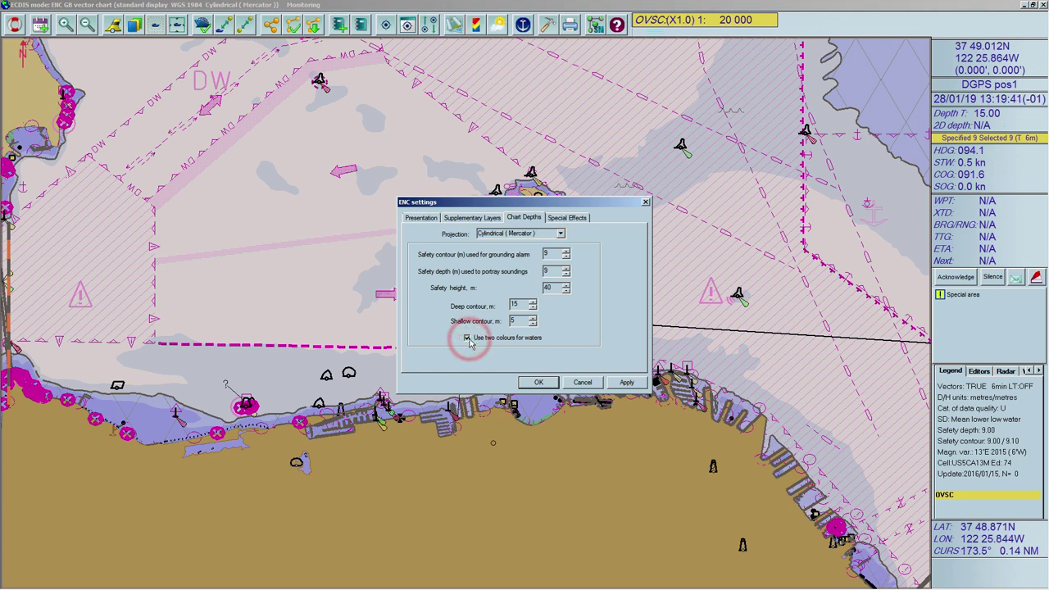
{"action": "left_click", "coordinate": [627, 383]}
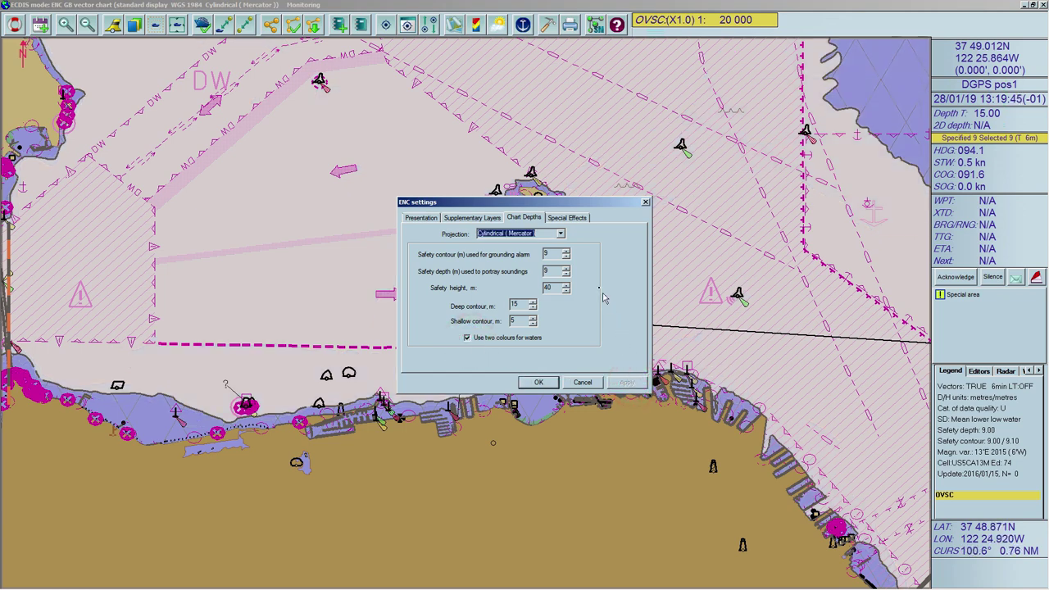
- Move the ENC settings window clear of the ship and set the safety contour for the grounding alarm to 12 m, applying it
{"action": "left_click_drag", "start_coordinate": [525, 205], "coordinate": [327, 132]}
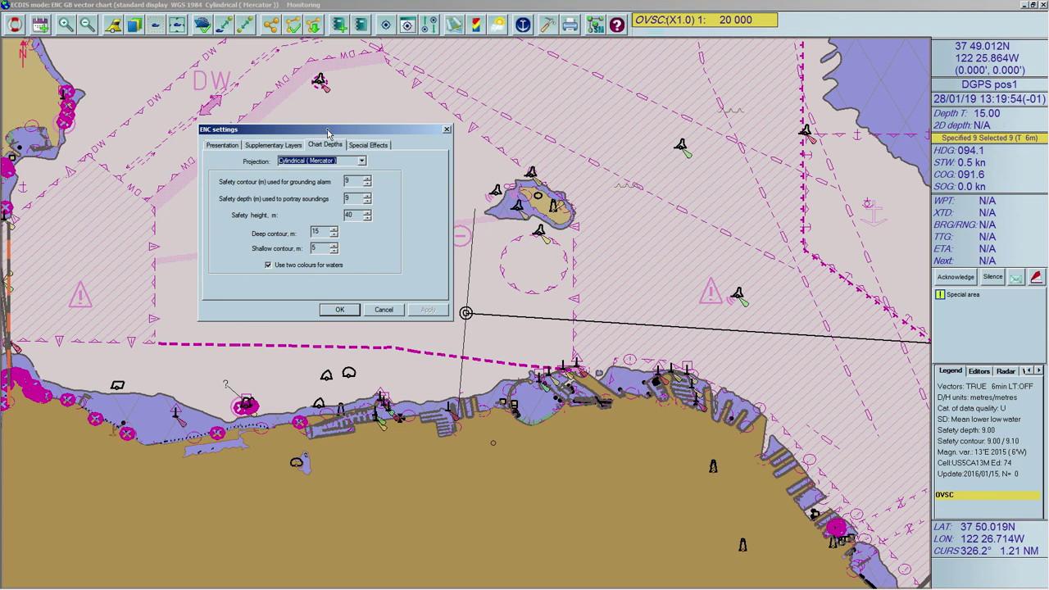
{"action": "left_click", "coordinate": [368, 179]}
{"action": "left_click", "coordinate": [368, 179]}
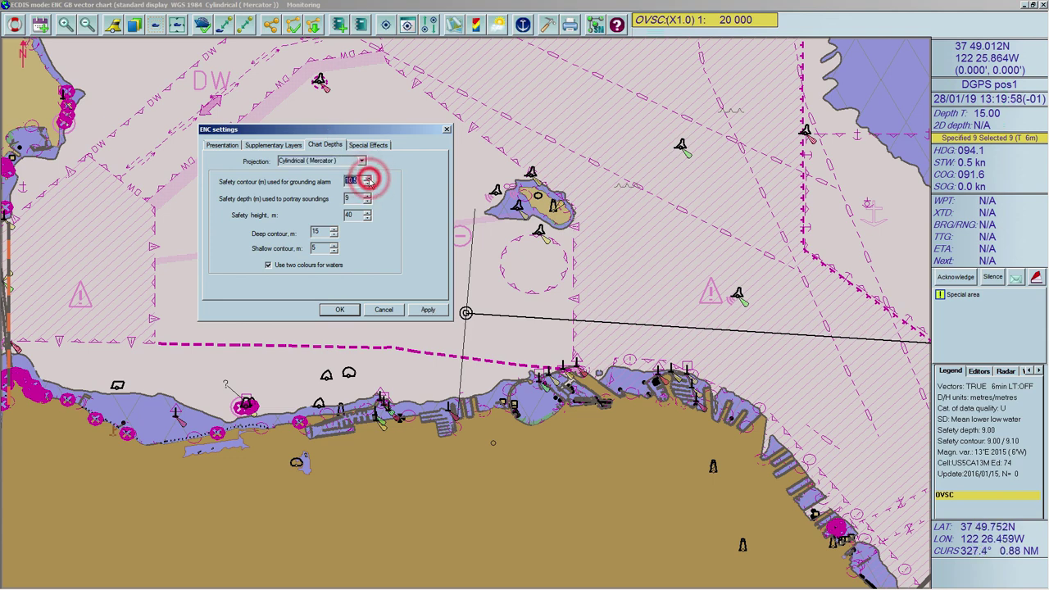
{"action": "left_click", "coordinate": [368, 180]}
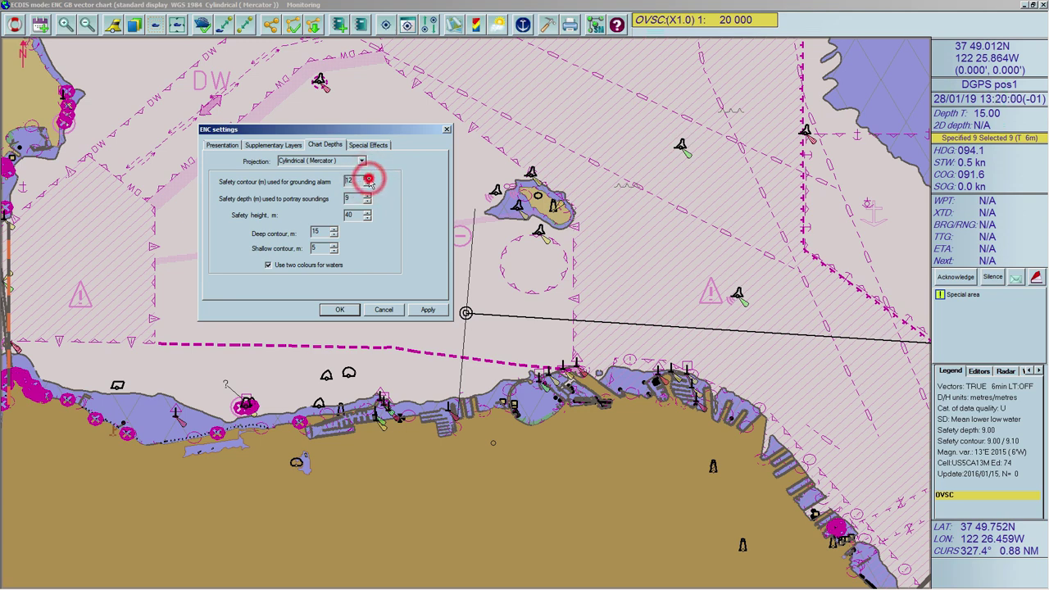
{"action": "left_click", "coordinate": [427, 310]}
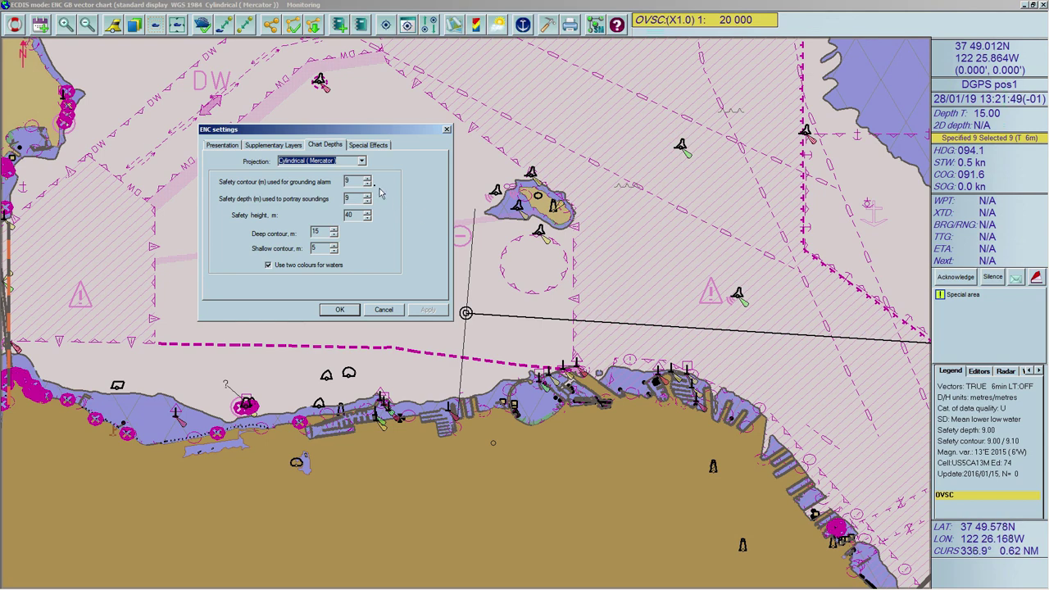
- Disable the two-colour water display in the chart depth settings and apply the change
{"action": "left_click", "coordinate": [328, 147]}
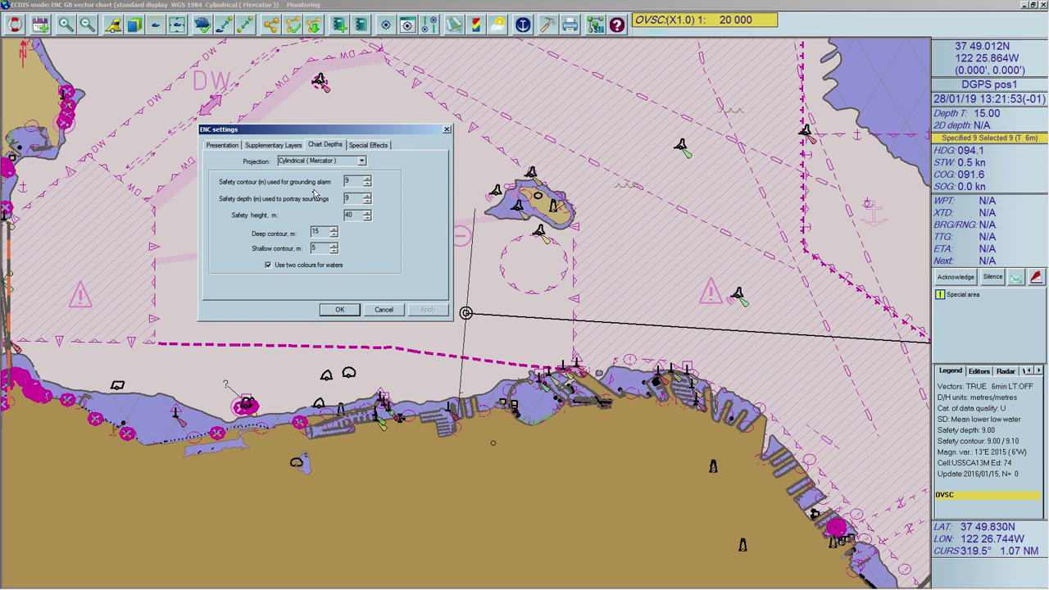
{"action": "left_click", "coordinate": [268, 266]}
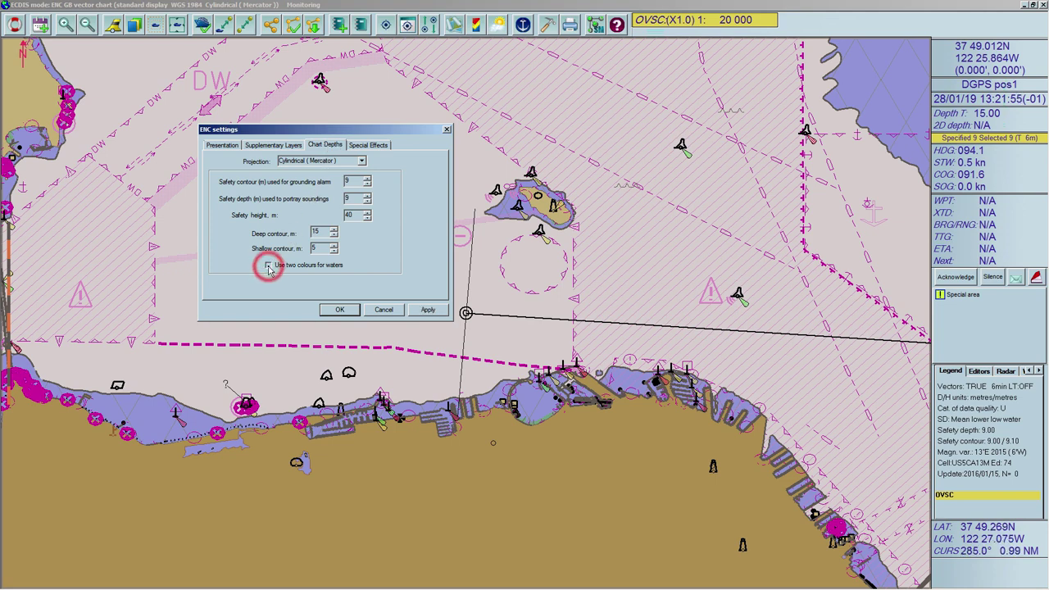
{"action": "left_click", "coordinate": [429, 310]}
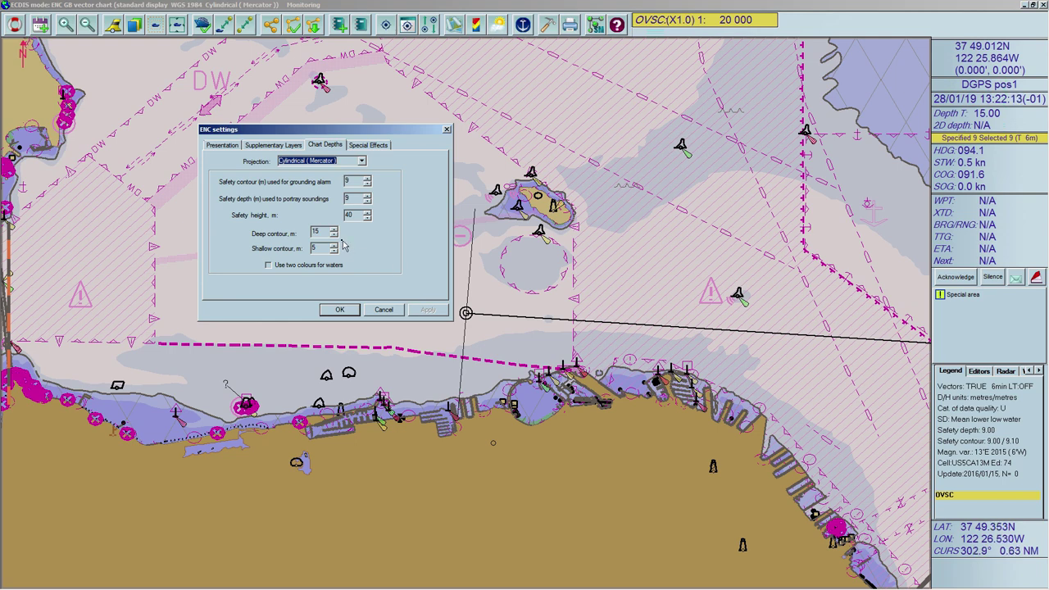
- Set the deep contour to 20 m and apply it to the chart
{"action": "left_click", "coordinate": [334, 230]}
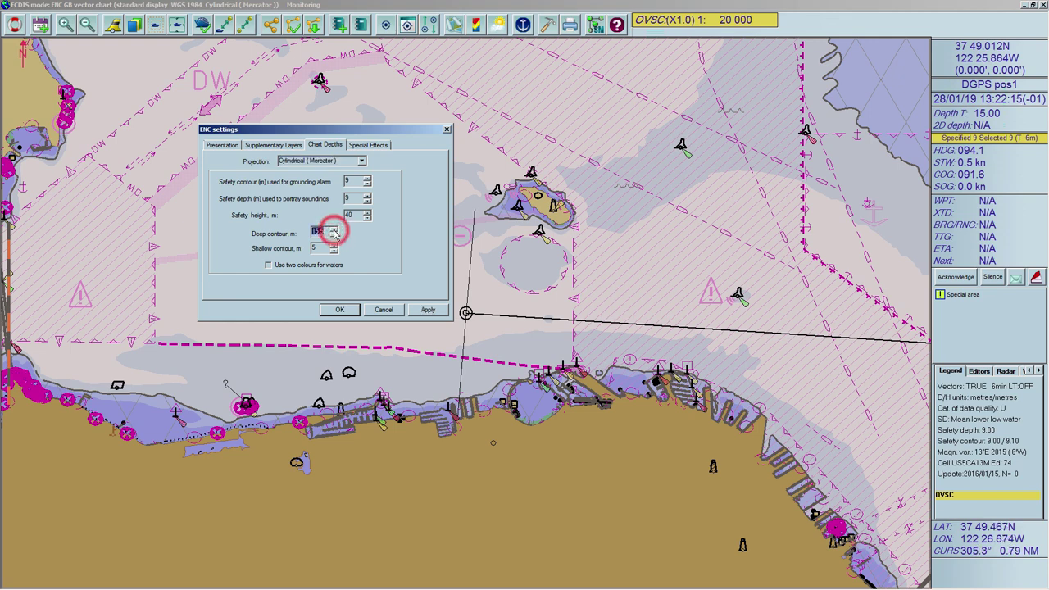
{"action": "left_click", "coordinate": [334, 230]}
{"action": "left_click", "coordinate": [333, 230]}
{"action": "left_click", "coordinate": [333, 229]}
{"action": "left_click", "coordinate": [333, 229]}
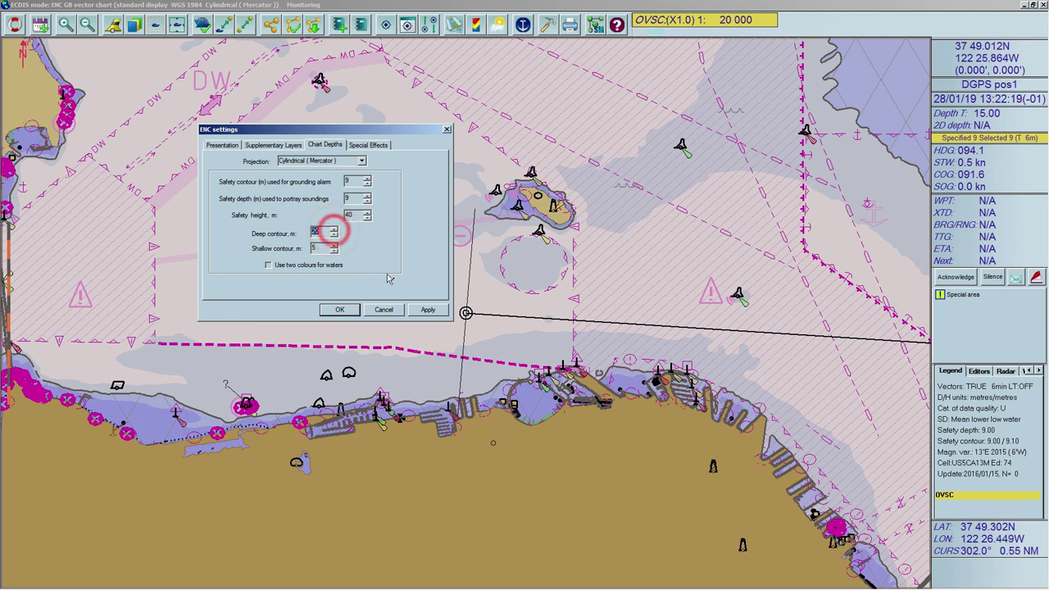
{"action": "left_click", "coordinate": [426, 309]}
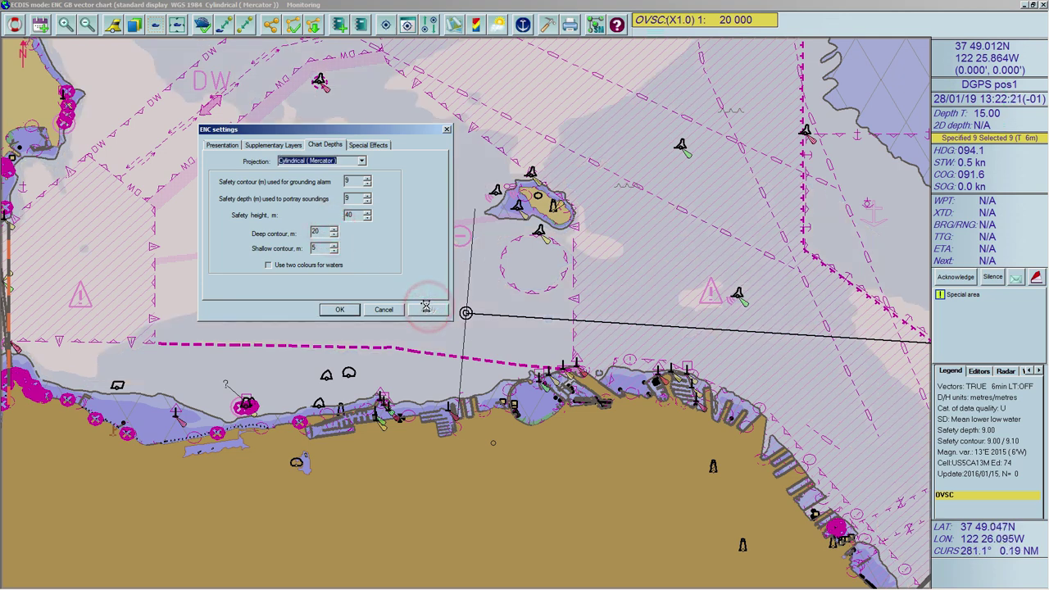
- Set the shallow contour to 9 m, apply it and close the ENC settings
{"action": "left_click", "coordinate": [333, 246]}
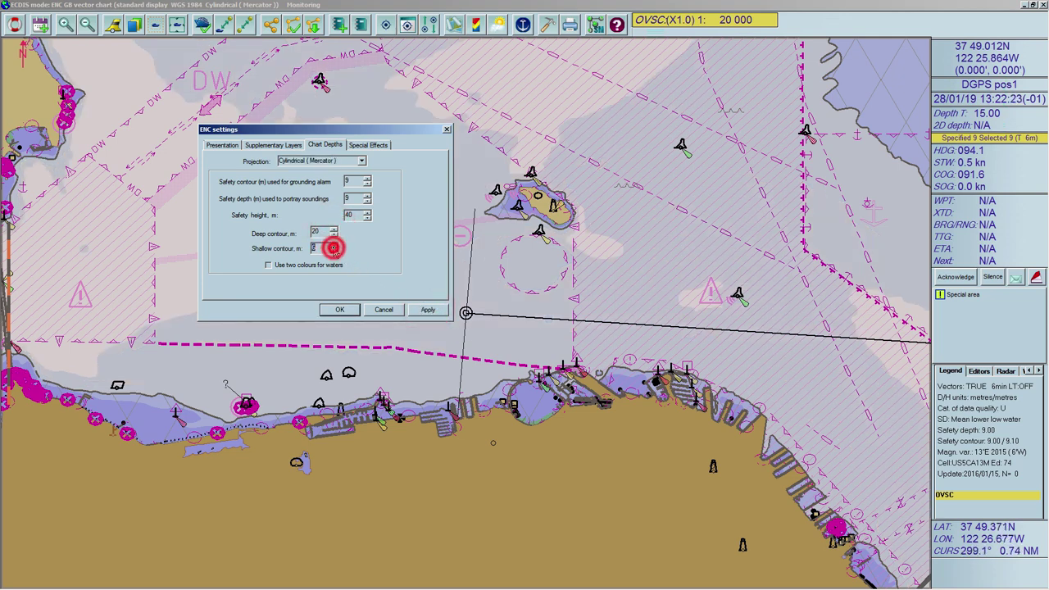
{"action": "left_click", "coordinate": [334, 246]}
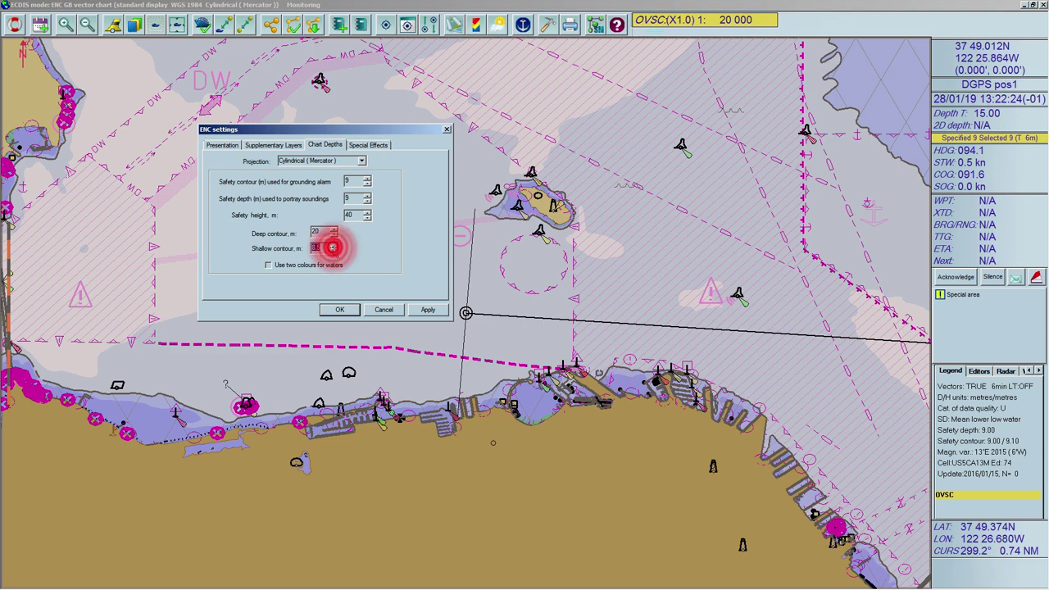
{"action": "left_click", "coordinate": [428, 309]}
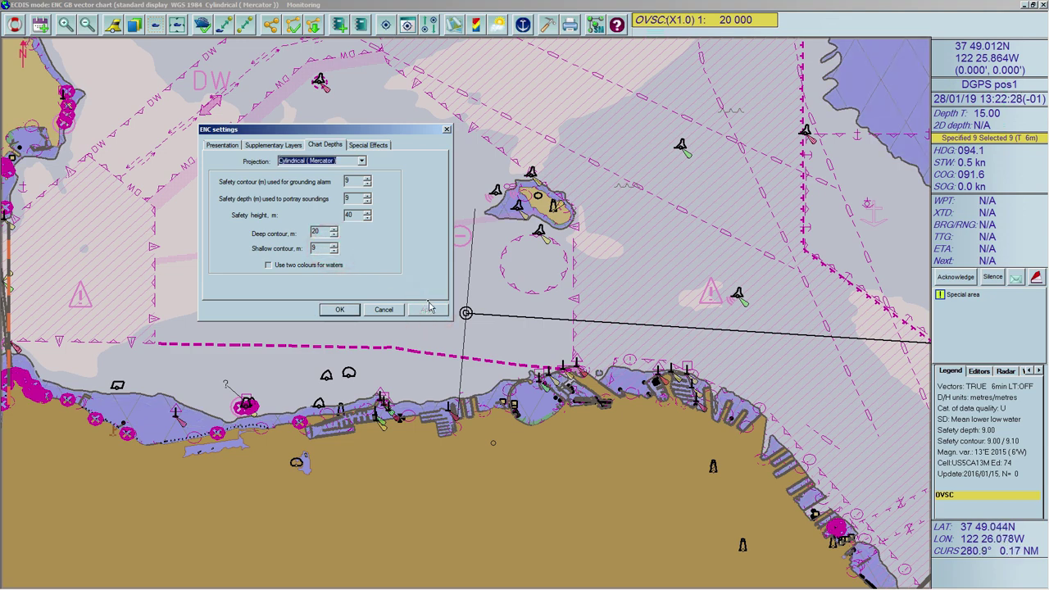
{"action": "left_click", "coordinate": [340, 309]}
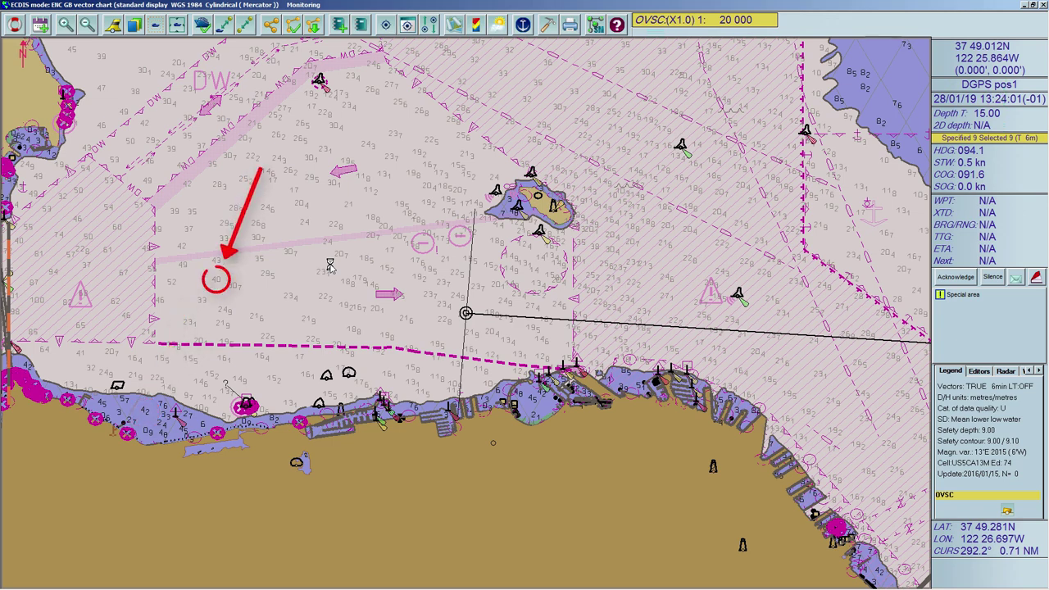
- Set the safety depth used to portray soundings to 14 m, apply it and move the ENC settings clear of the ship
{"action": "right_click", "coordinate": [315, 263]}
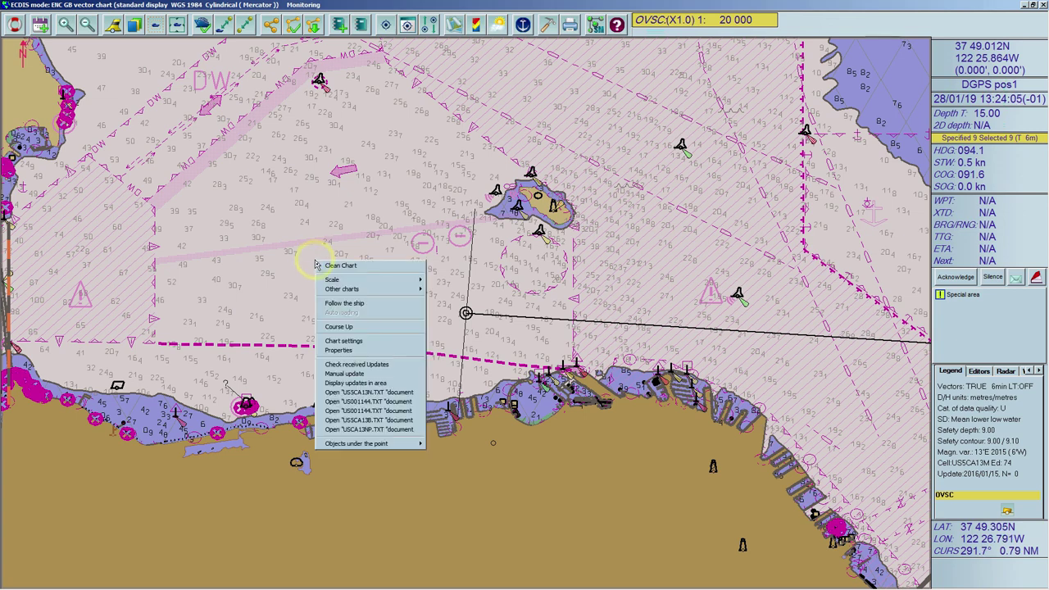
{"action": "left_click", "coordinate": [343, 341]}
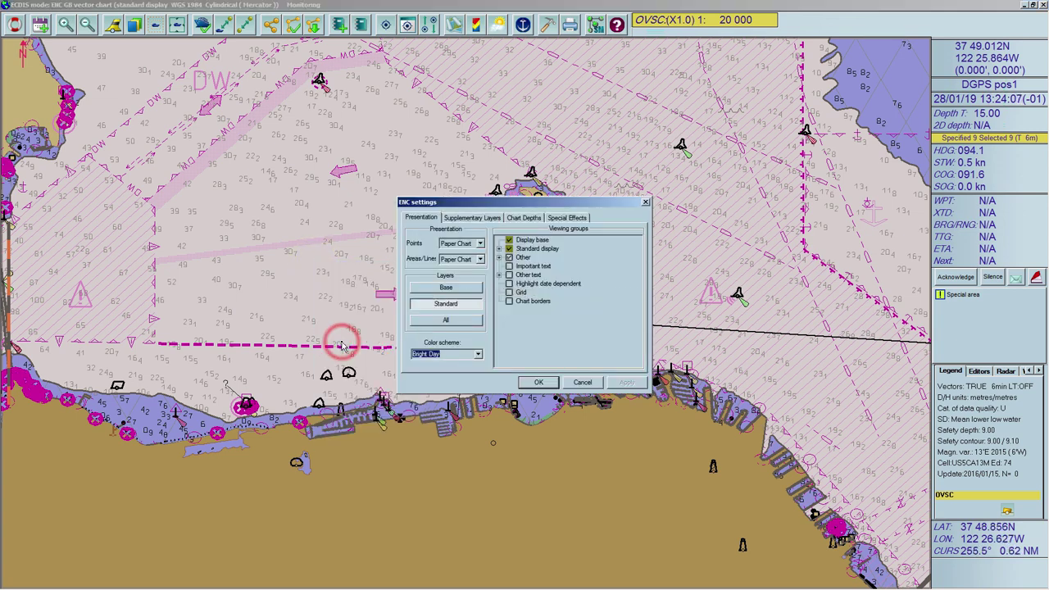
{"action": "left_click", "coordinate": [527, 217]}
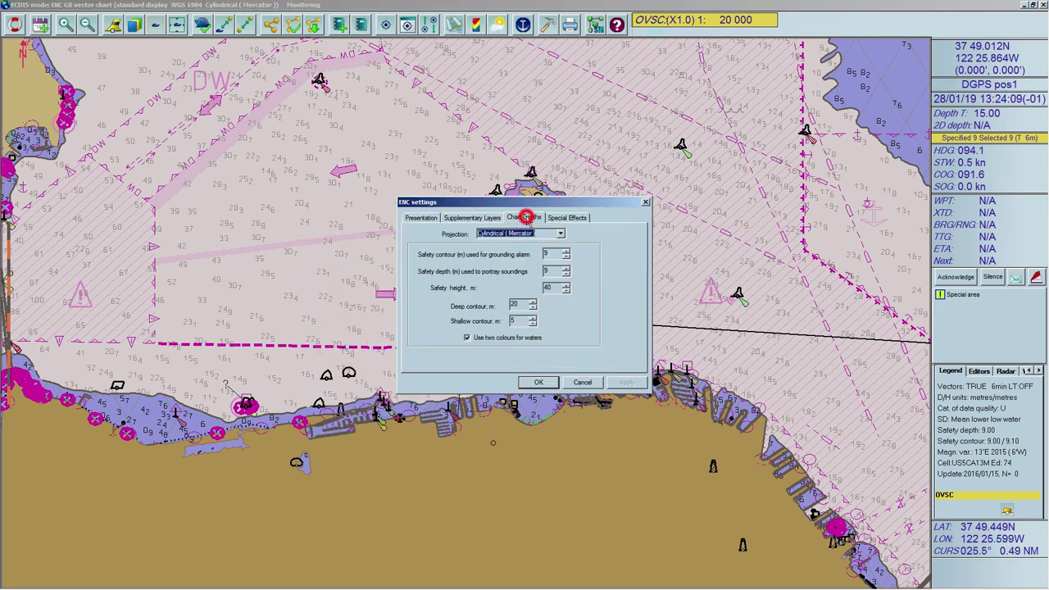
{"action": "left_click", "coordinate": [567, 268]}
{"action": "left_click", "coordinate": [566, 267]}
{"action": "left_click", "coordinate": [566, 267]}
{"action": "left_click", "coordinate": [566, 267]}
{"action": "left_click", "coordinate": [566, 267]}
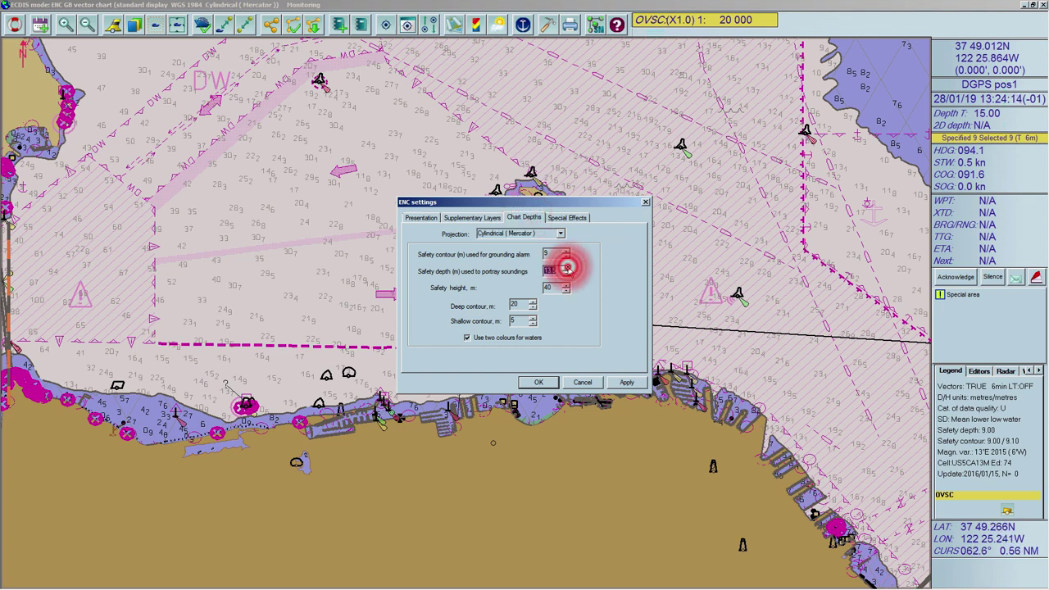
{"action": "left_click", "coordinate": [626, 383]}
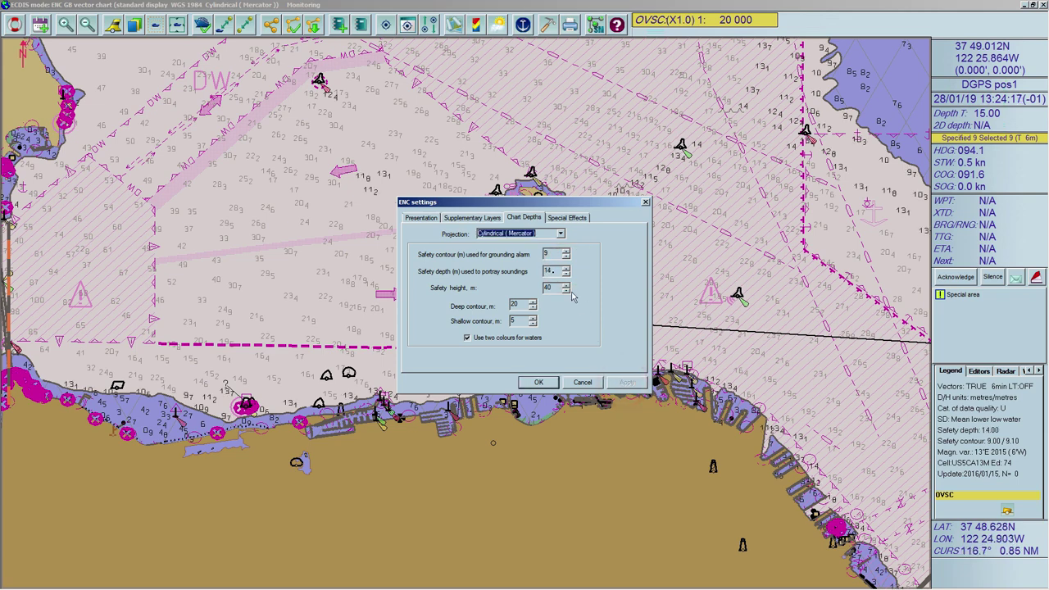
{"action": "left_click_drag", "start_coordinate": [517, 207], "coordinate": [309, 133]}
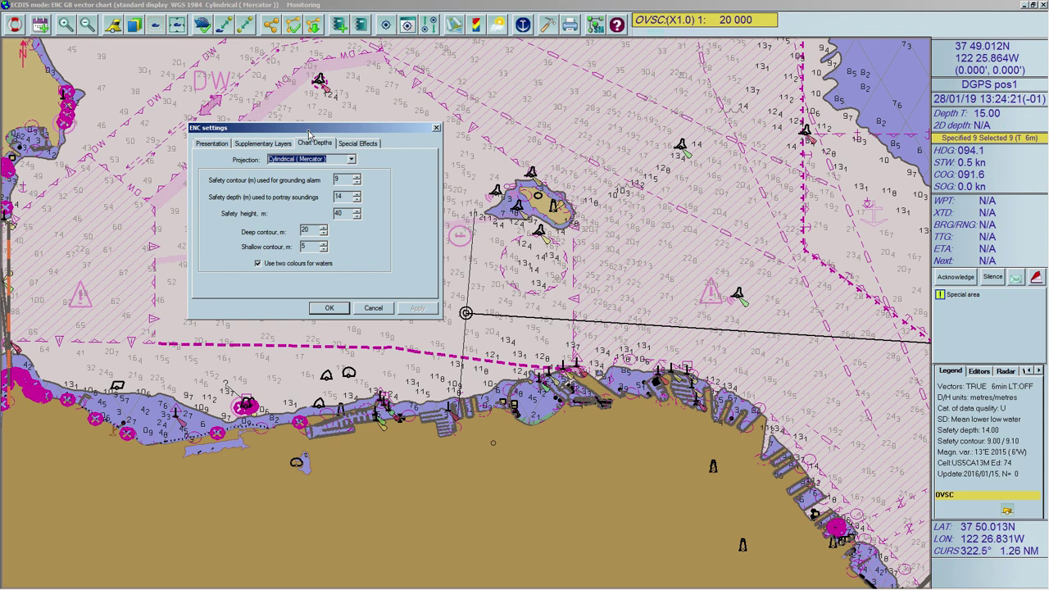
- Hide the spot soundings under the Other viewing group and show them again, applying each change
{"action": "left_click", "coordinate": [213, 145]}
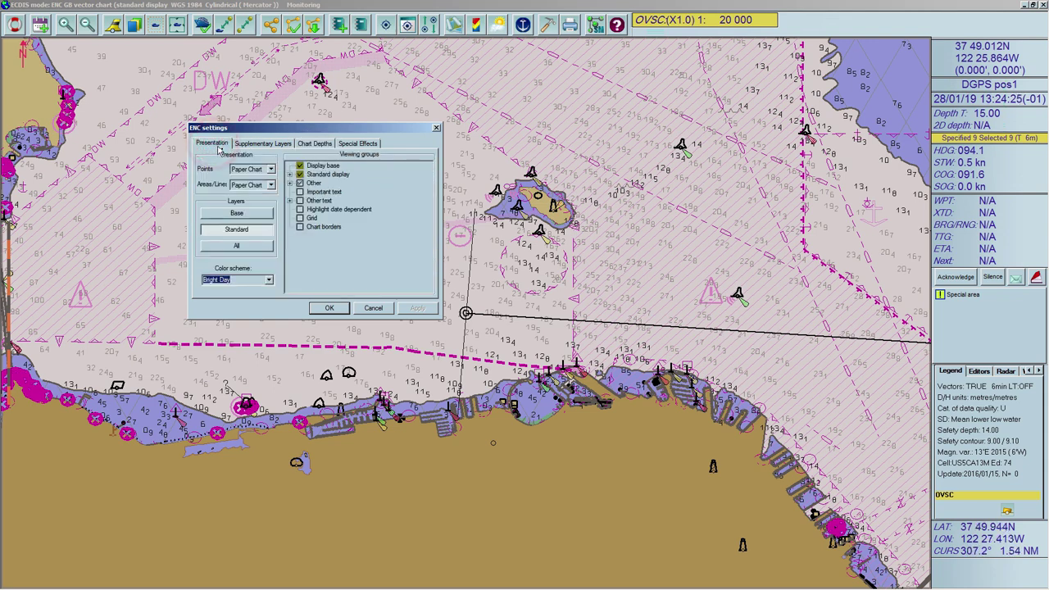
{"action": "left_click", "coordinate": [289, 183]}
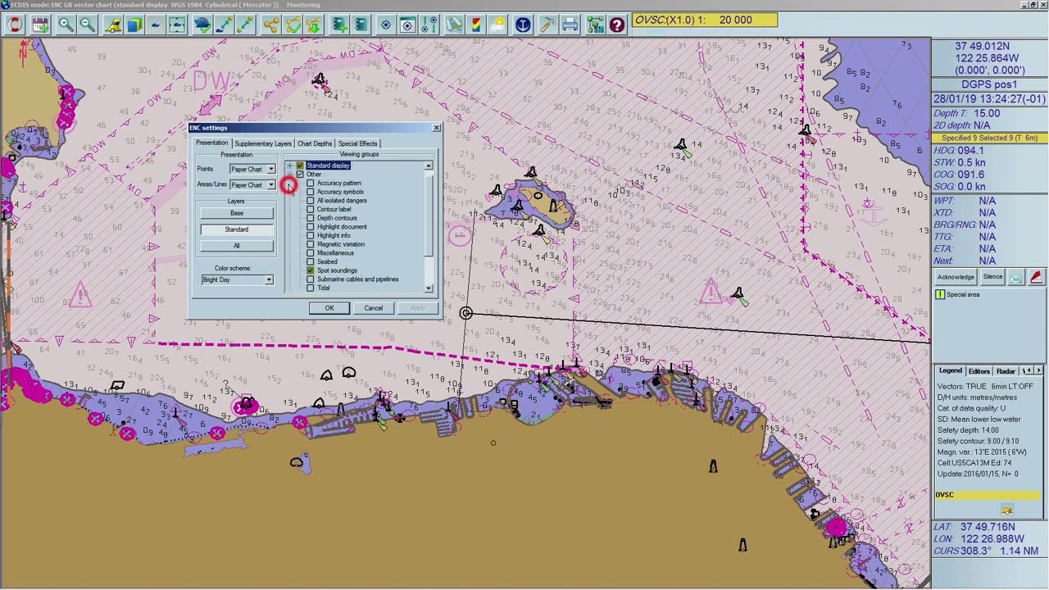
{"action": "scroll", "coordinate": [332, 235], "scroll_direction": "down", "scroll_amount": 3}
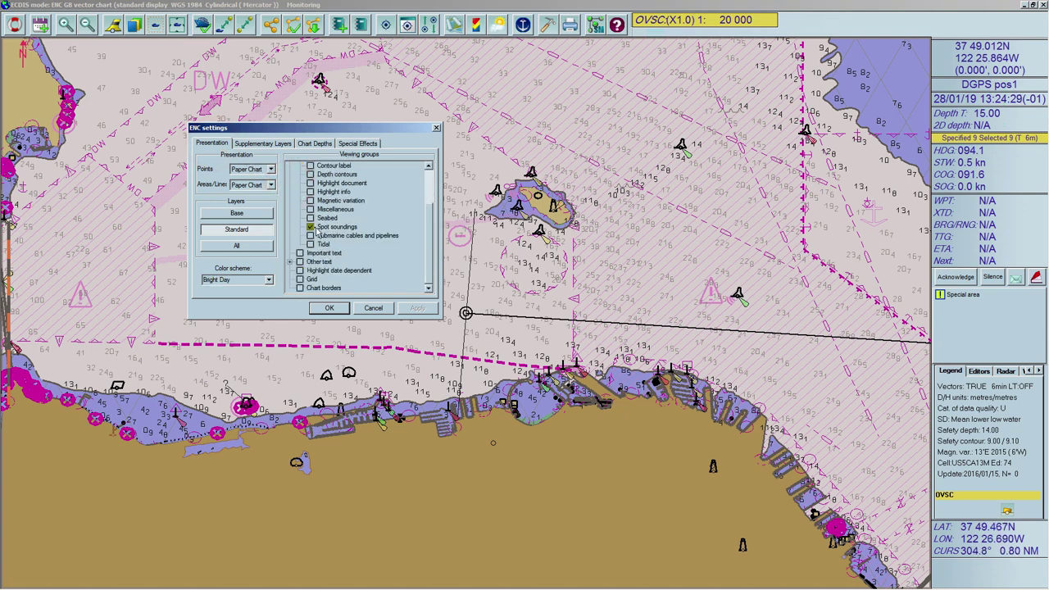
{"action": "left_click", "coordinate": [311, 227]}
{"action": "left_click", "coordinate": [416, 309]}
{"action": "left_click", "coordinate": [311, 227]}
{"action": "left_click", "coordinate": [412, 310]}
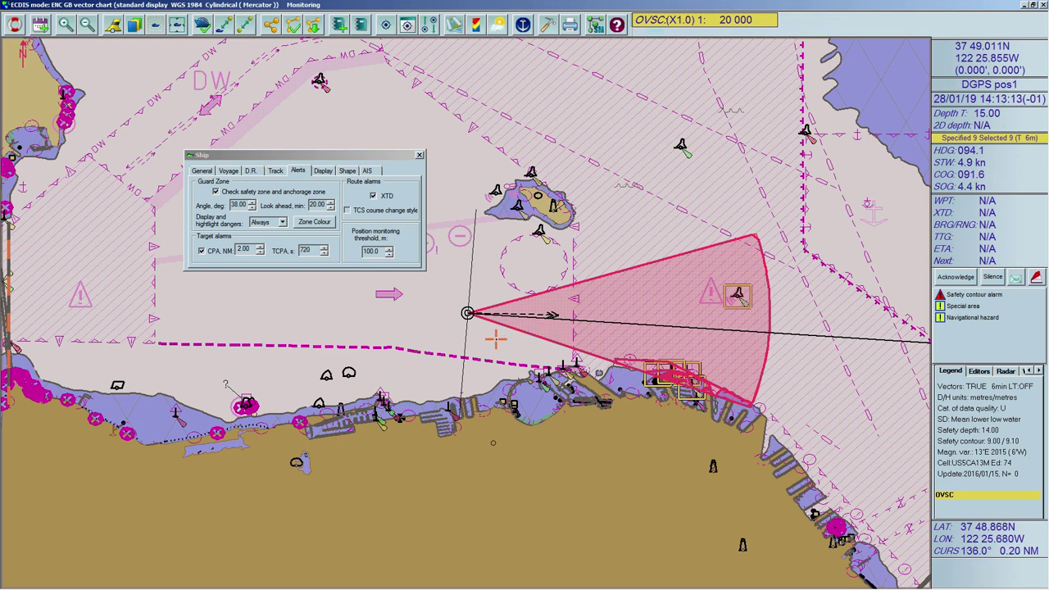
- Open the own ship's alert properties and set the guard zone angle to 31 degrees
{"action": "left_click", "coordinate": [282, 222]}
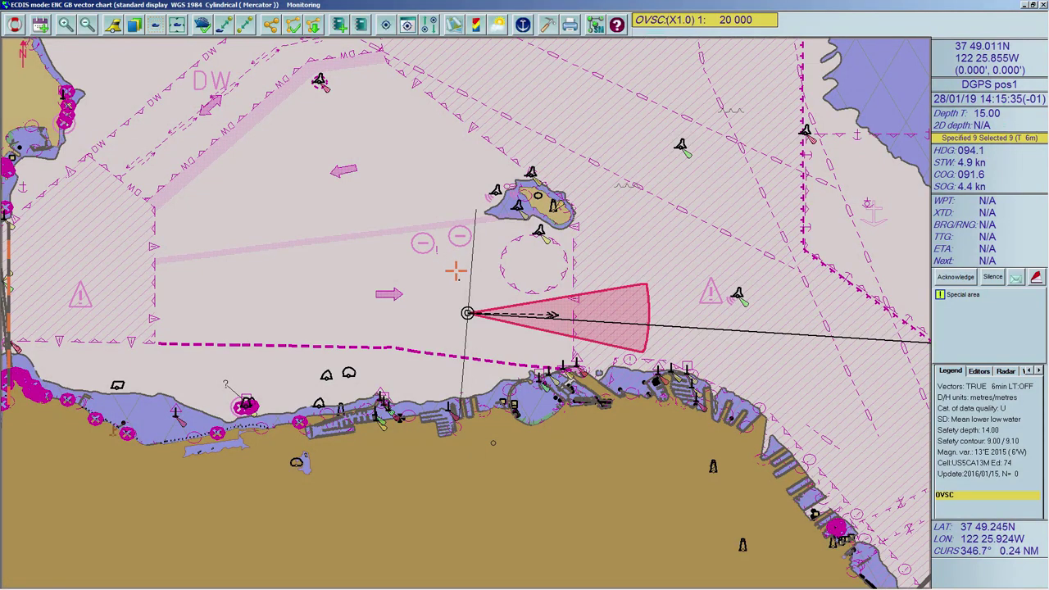
{"action": "right_click", "coordinate": [466, 312]}
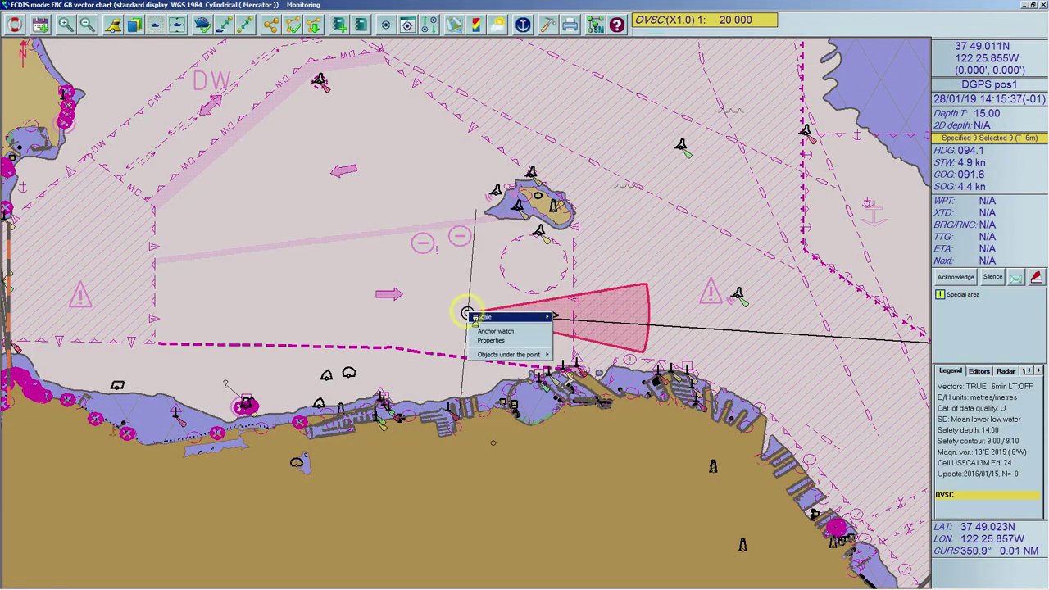
{"action": "left_click", "coordinate": [490, 340]}
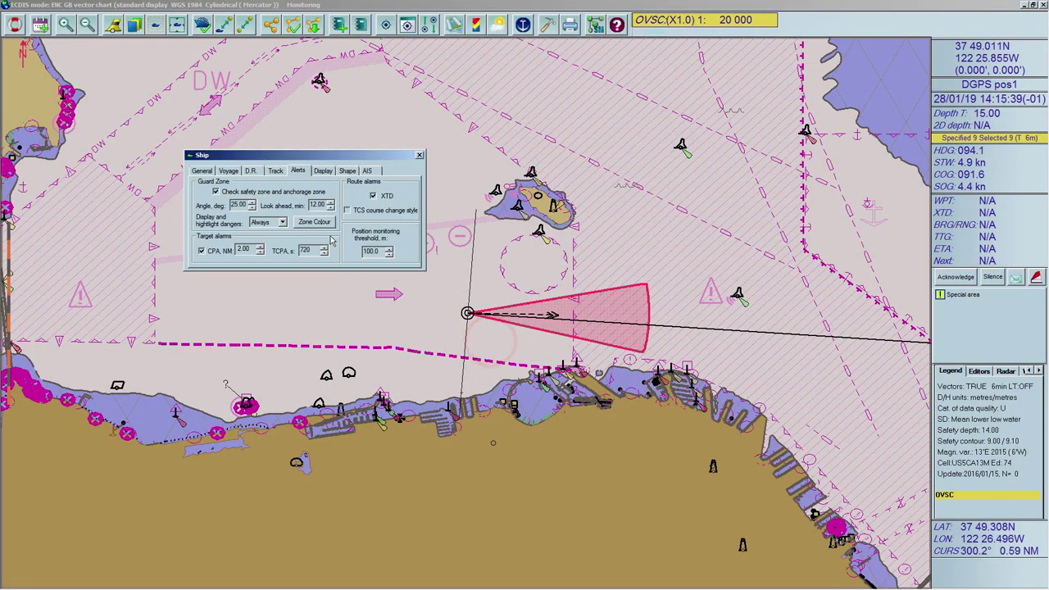
{"action": "left_click", "coordinate": [297, 170]}
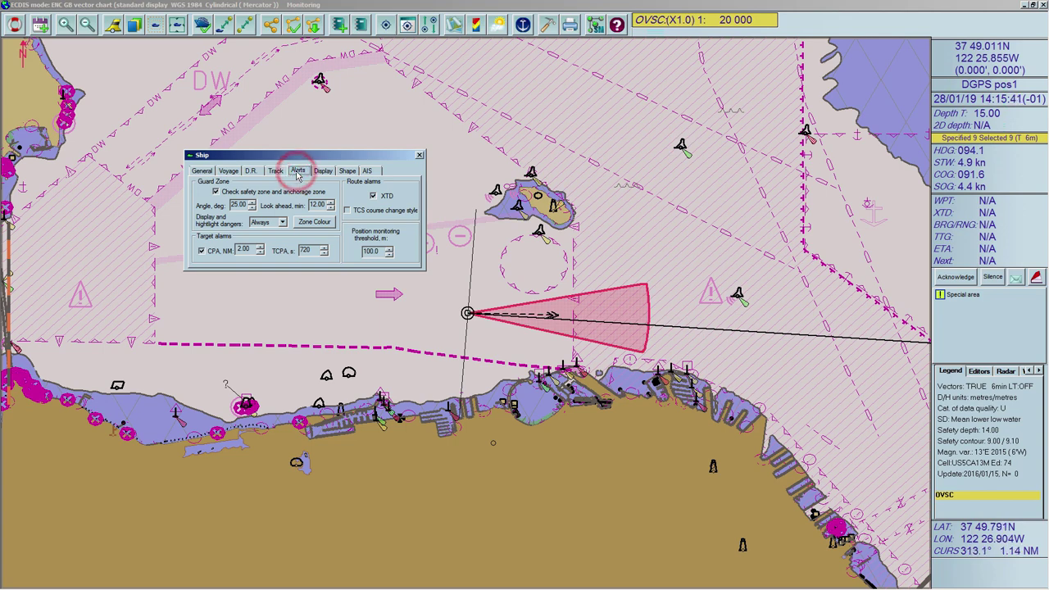
{"action": "left_click", "coordinate": [252, 202]}
{"action": "left_click", "coordinate": [251, 203]}
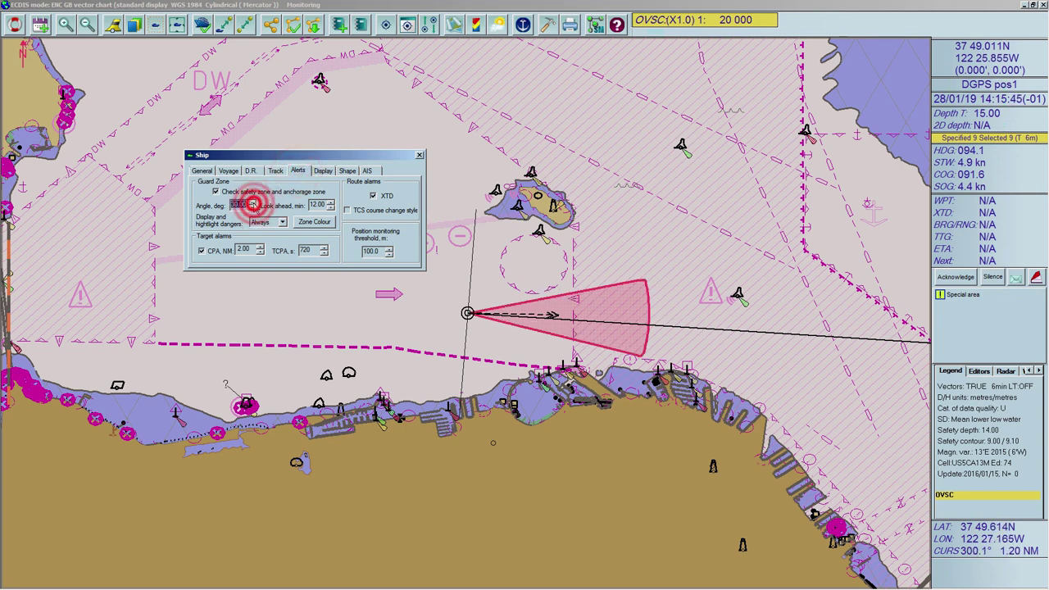
{"action": "left_click", "coordinate": [251, 202]}
- Set the guard zone's look-ahead time to 20 minutes and accept the selected black zone colour
{"action": "left_click", "coordinate": [329, 205]}
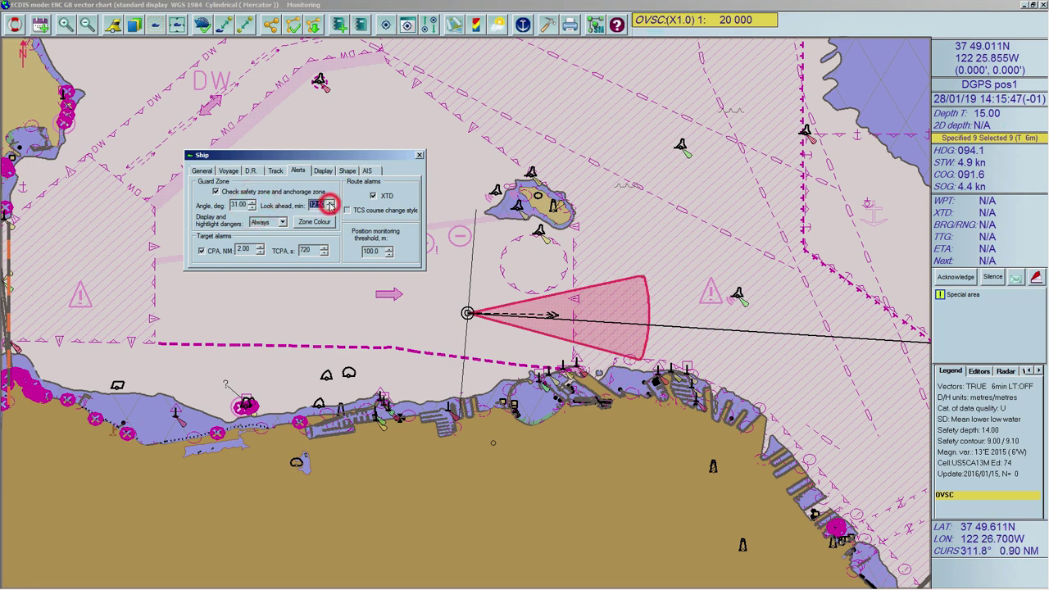
{"action": "left_click", "coordinate": [329, 203]}
{"action": "left_click", "coordinate": [330, 203]}
{"action": "left_click", "coordinate": [329, 204]}
{"action": "left_click", "coordinate": [329, 203]}
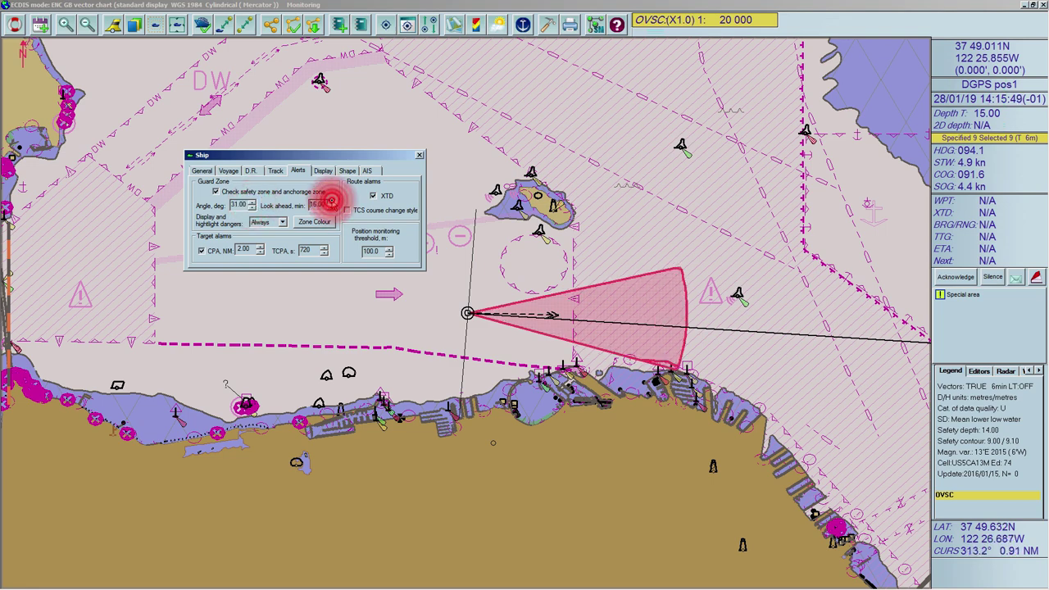
{"action": "left_click", "coordinate": [331, 201]}
{"action": "left_click", "coordinate": [331, 202]}
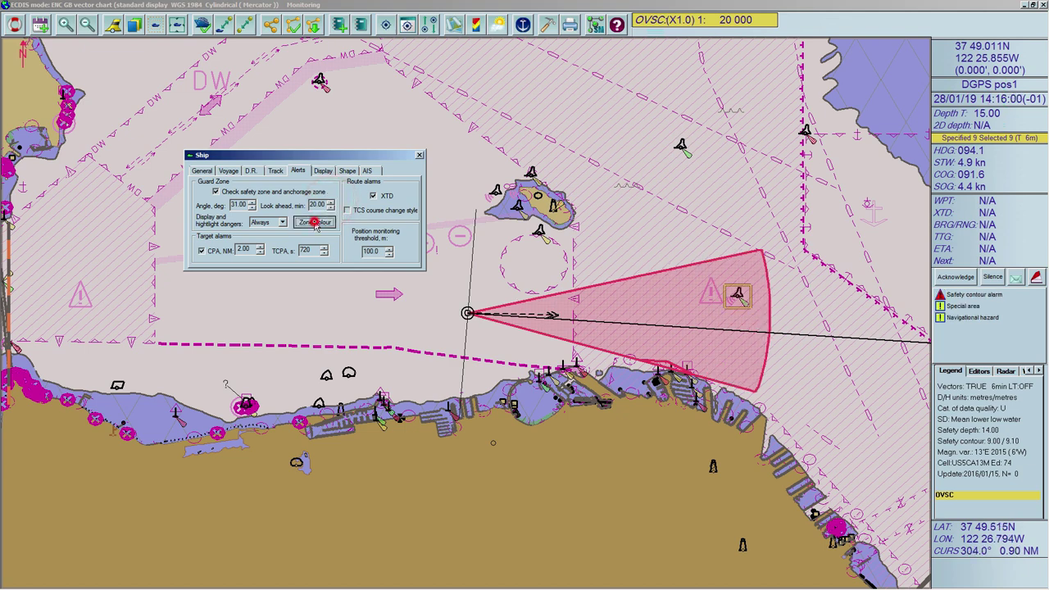
{"action": "left_click", "coordinate": [315, 222]}
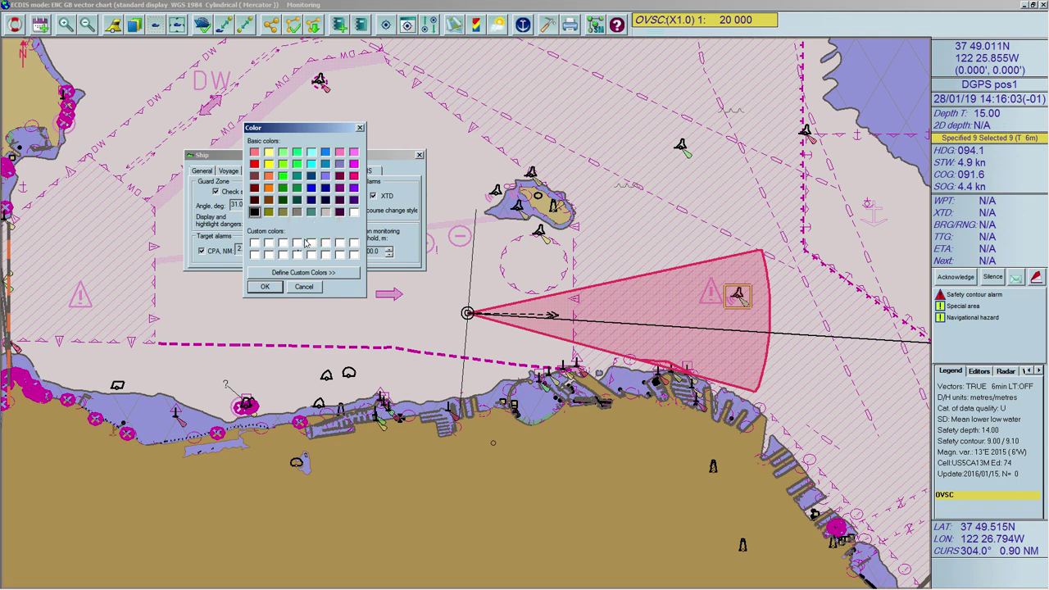
{"action": "left_click", "coordinate": [267, 287]}
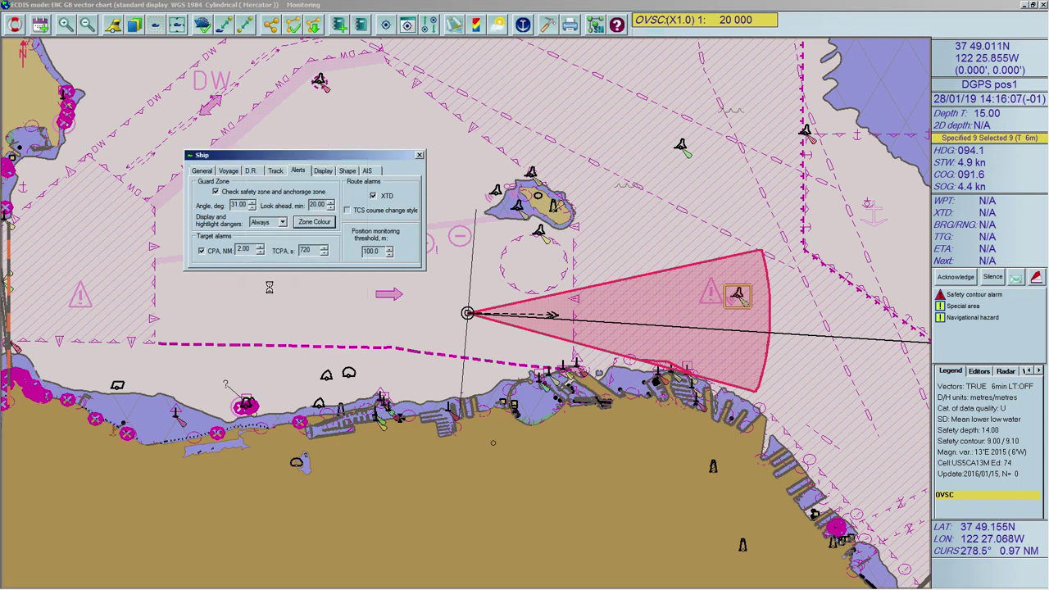
- Try displaying and highlighting guard zone dangers as Never and On alarm, and return the option to Always
{"action": "left_click", "coordinate": [281, 223]}
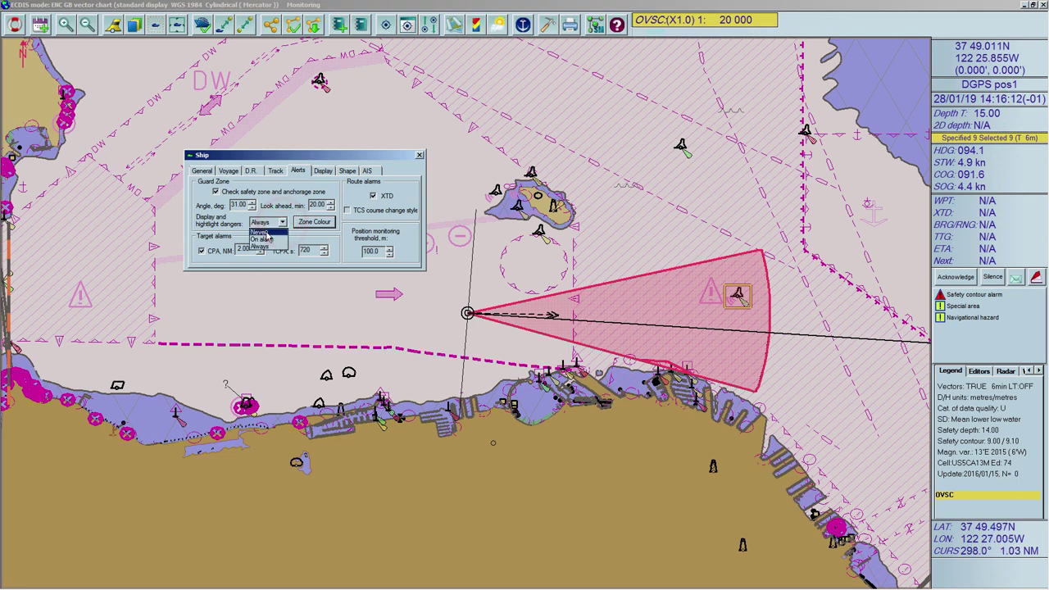
{"action": "left_click", "coordinate": [263, 234]}
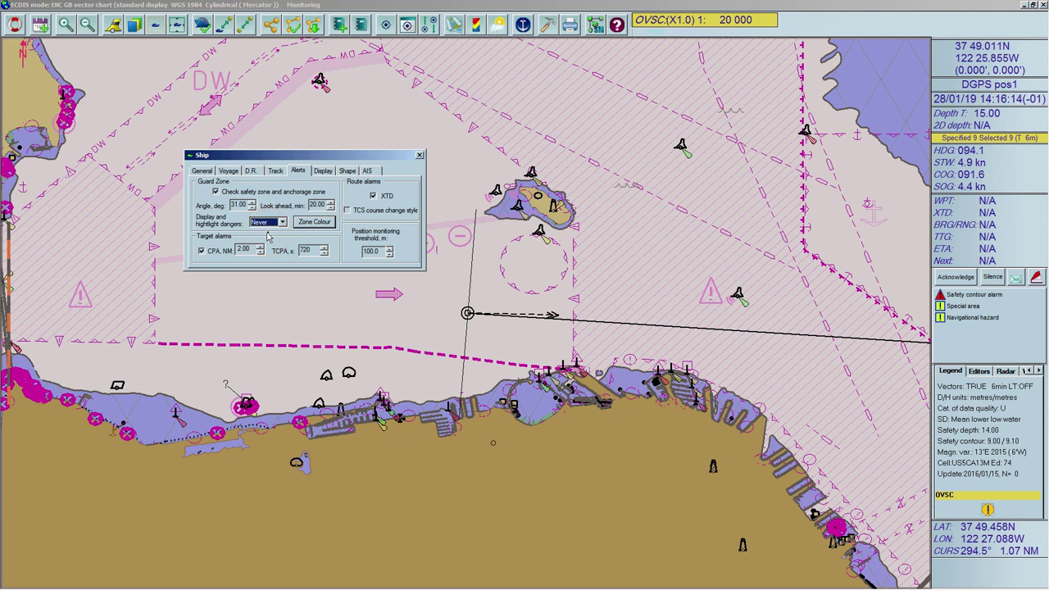
{"action": "left_click", "coordinate": [281, 223]}
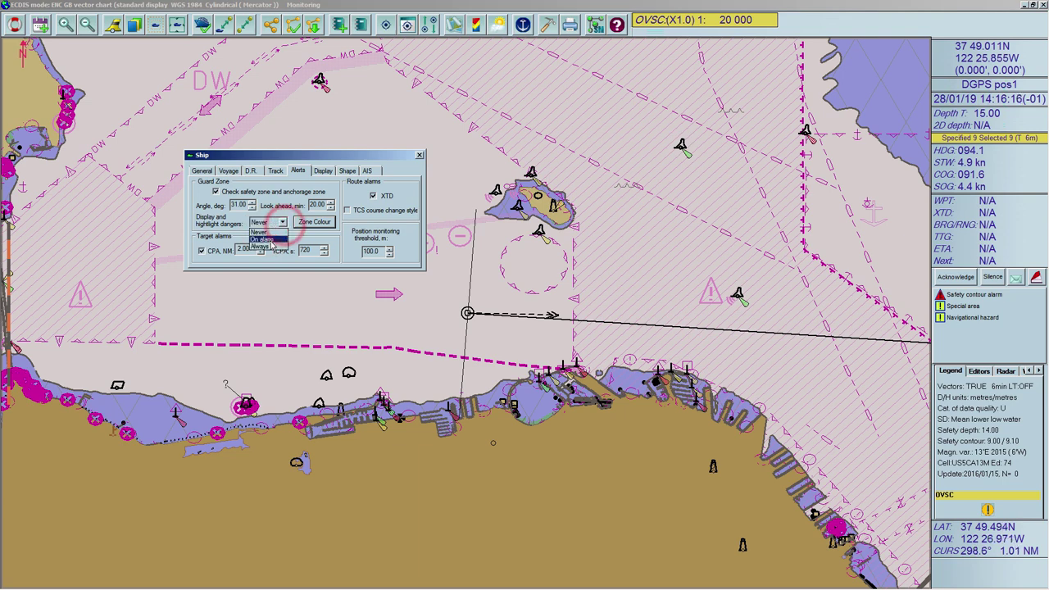
{"action": "left_click", "coordinate": [269, 243]}
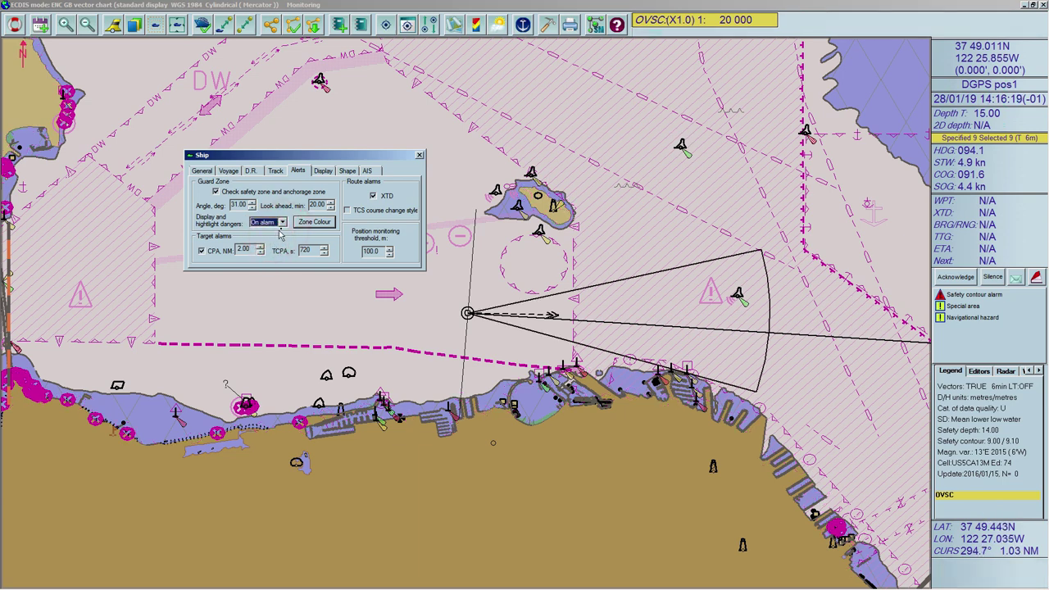
{"action": "left_click", "coordinate": [281, 223]}
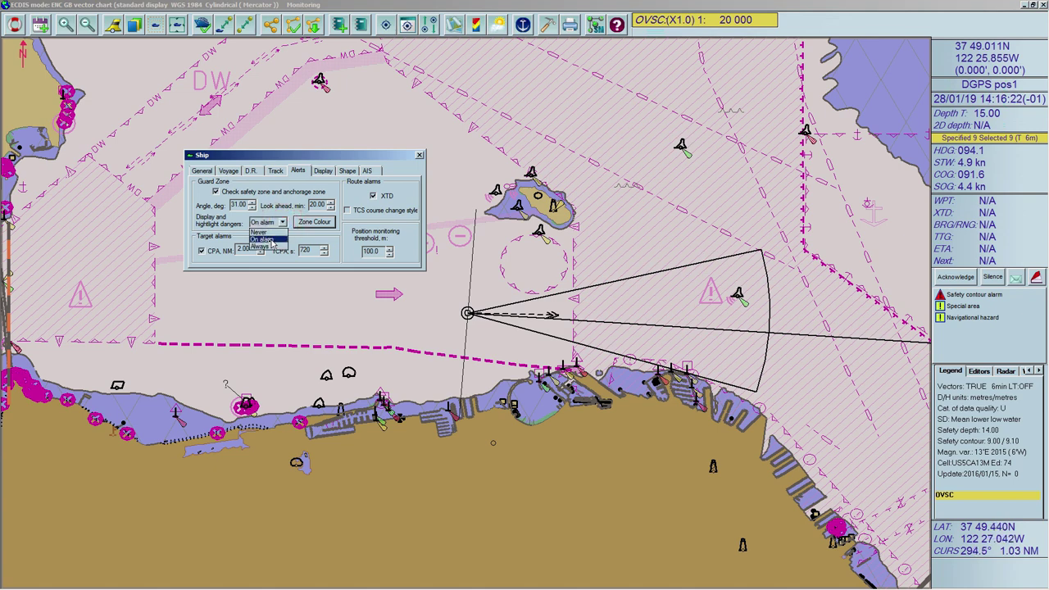
{"action": "left_click", "coordinate": [266, 248]}
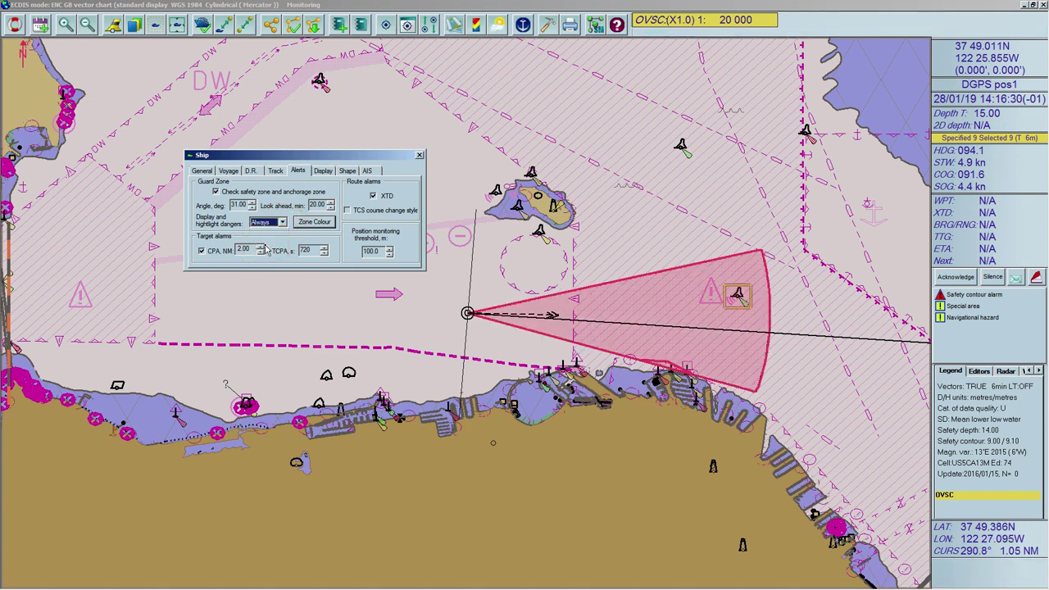
- Turn off the guard zone's safety zone and anchorage zone check and inspect the warning indicators below the chart legend
{"action": "left_click", "coordinate": [216, 192]}
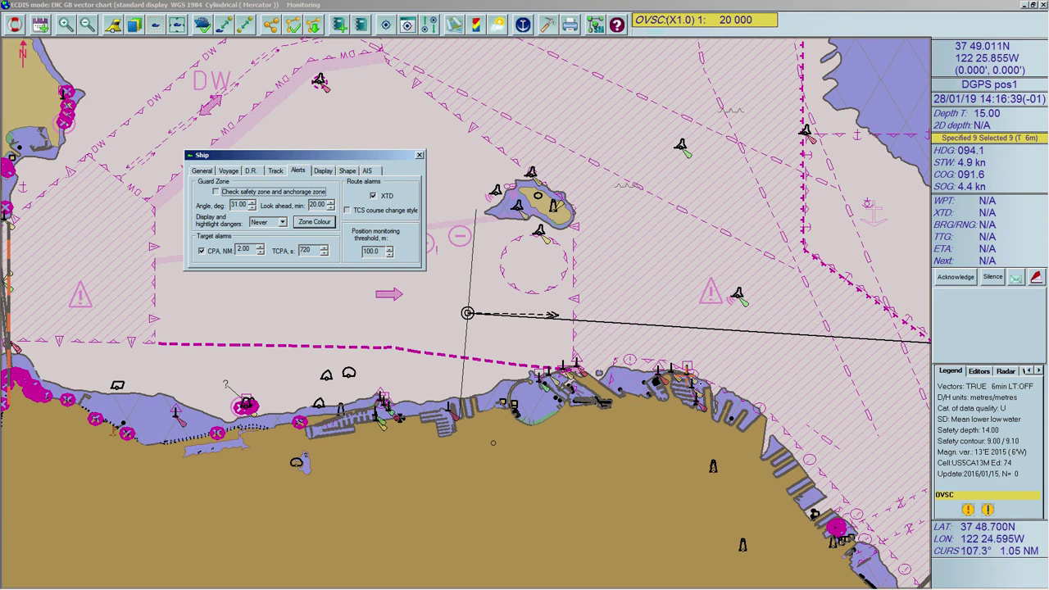
{"action": "left_click", "coordinate": [968, 511]}
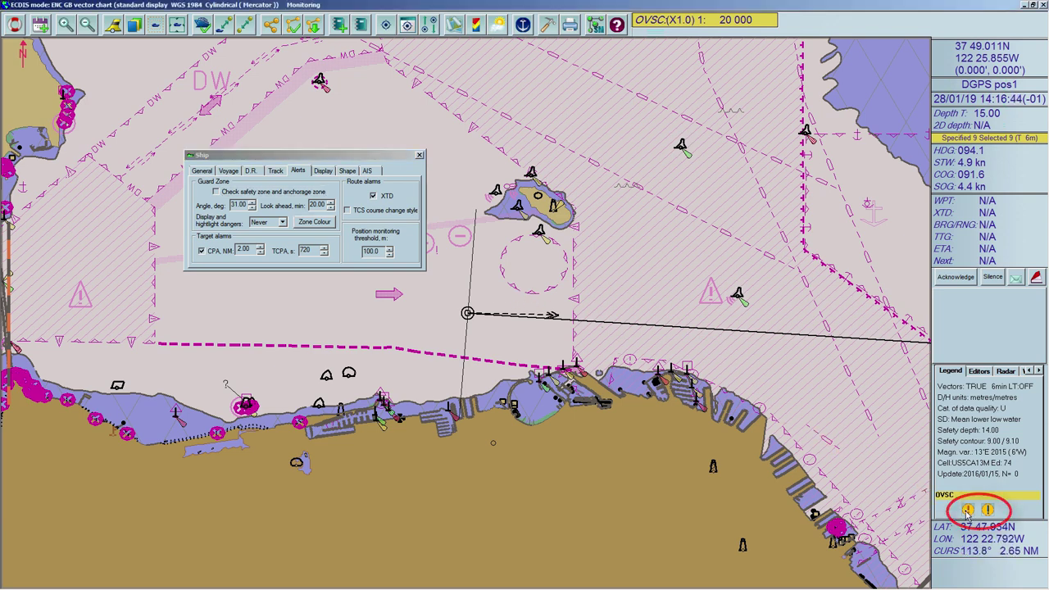
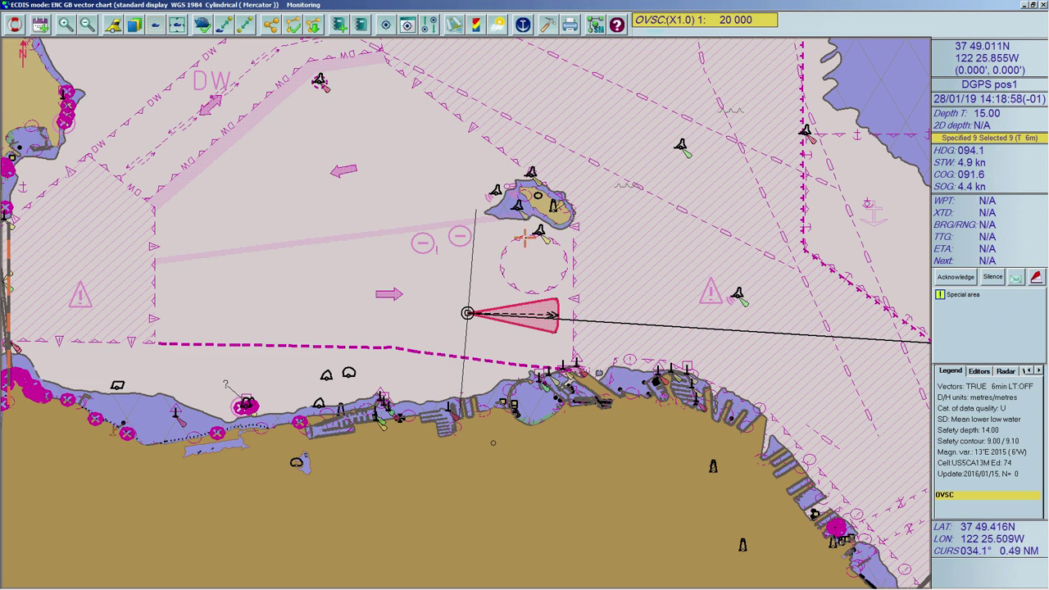
- Open a pick report at the buoy just south of the island, view the cell data and expand the second restricted area
{"action": "right_click", "coordinate": [539, 233]}
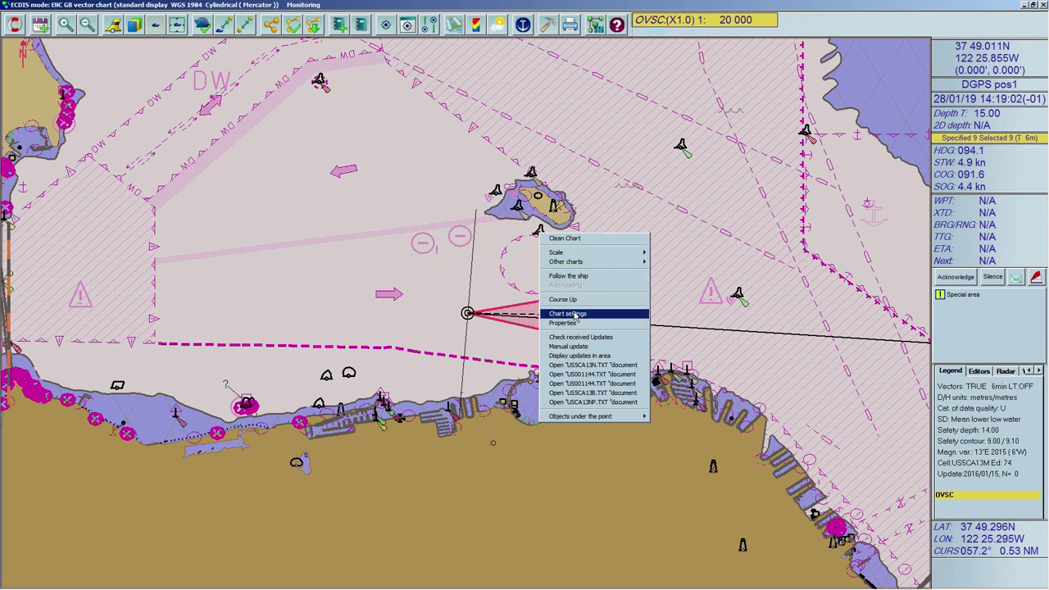
{"action": "left_click", "coordinate": [576, 323]}
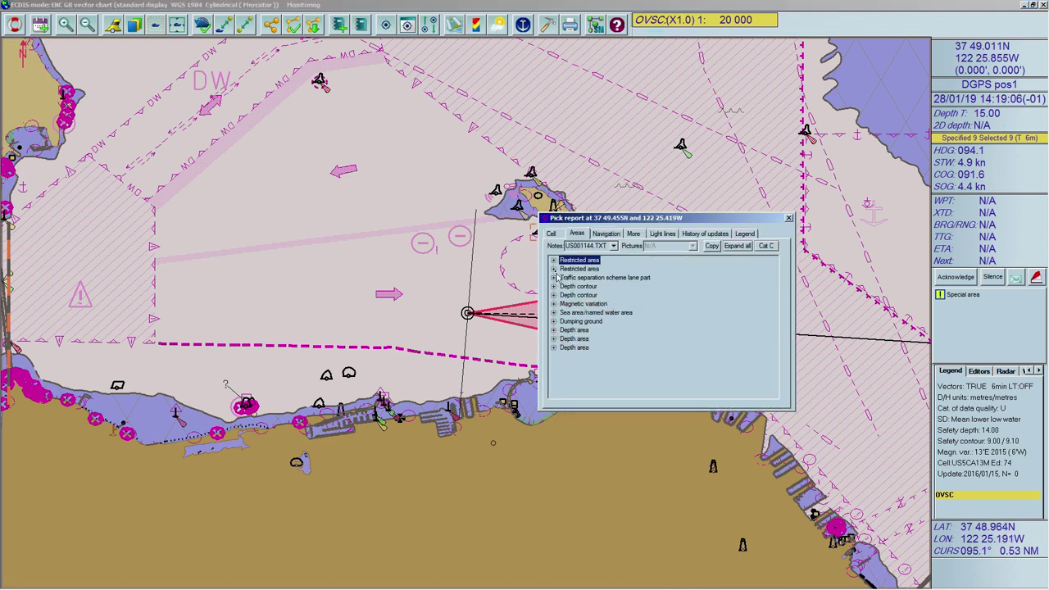
{"action": "left_click", "coordinate": [555, 235]}
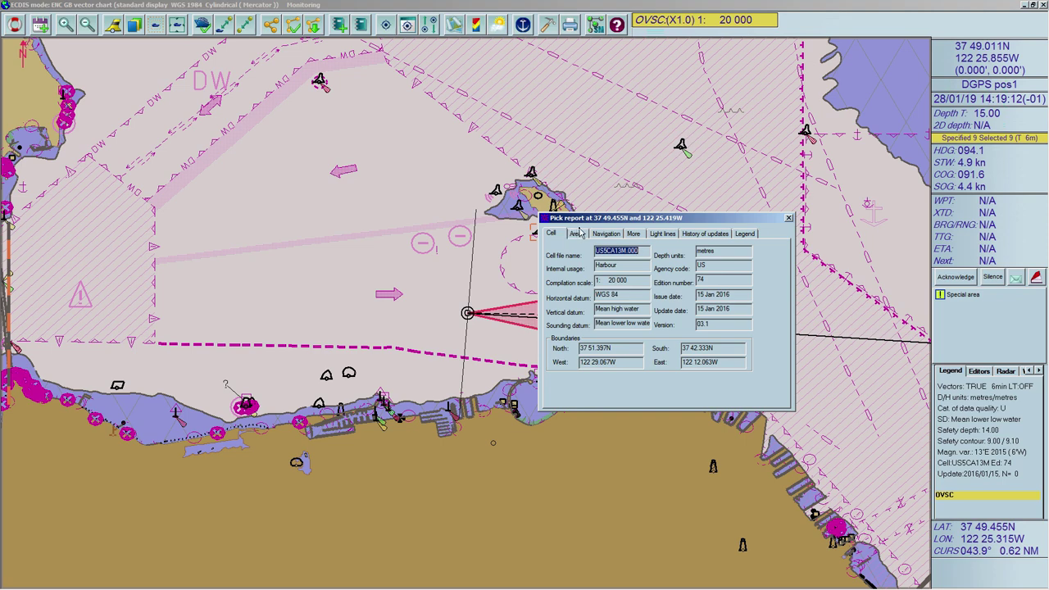
{"action": "left_click", "coordinate": [577, 235]}
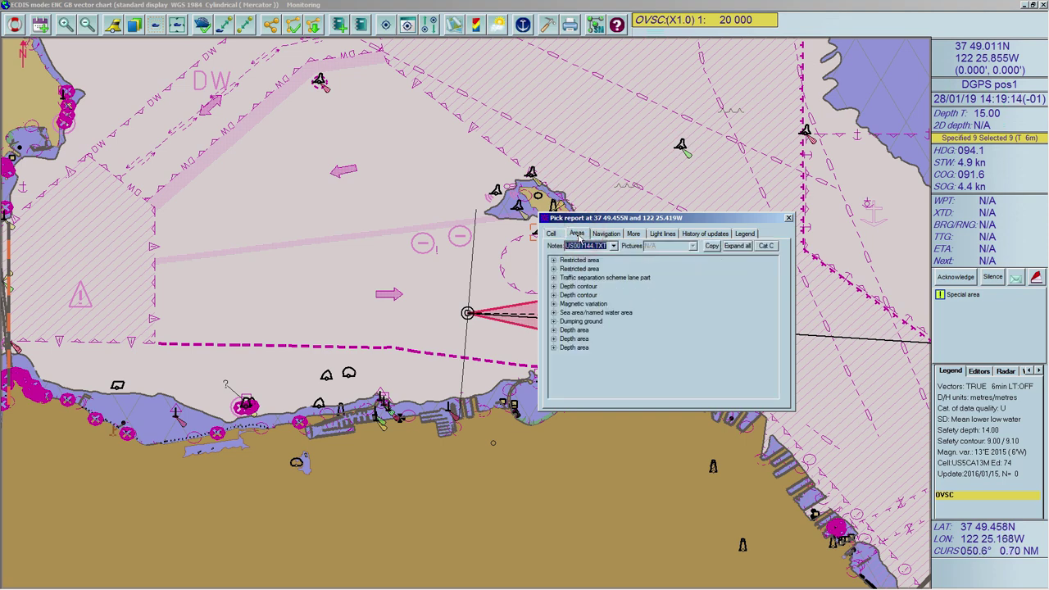
{"action": "left_click", "coordinate": [553, 269]}
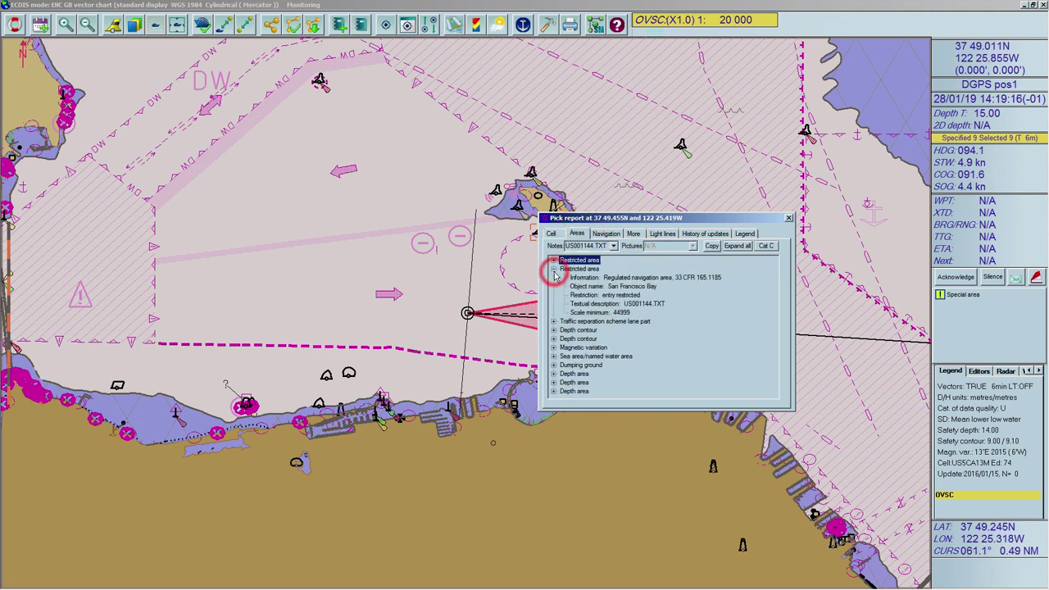
{"action": "left_click", "coordinate": [569, 270]}
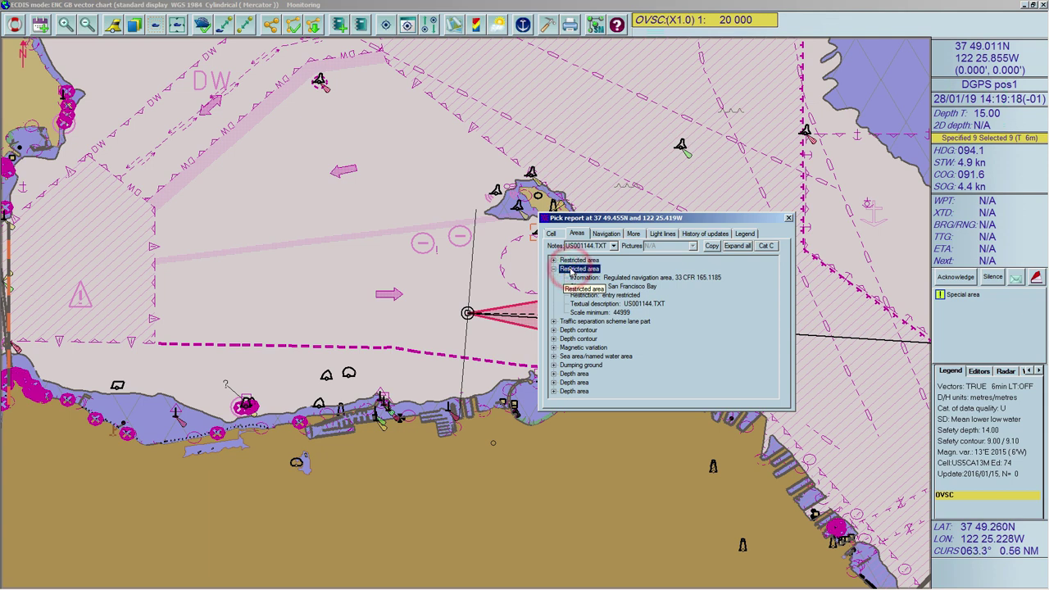
- Expand the traffic separation scheme lane part and the first depth contour in the pick report's area data and read their details
{"action": "left_click", "coordinate": [553, 323]}
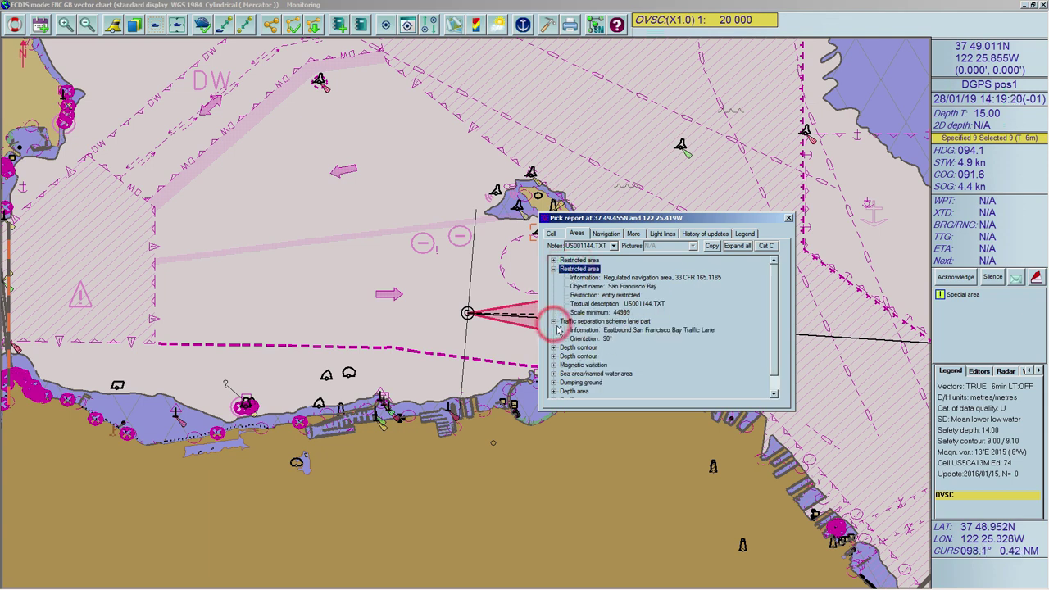
{"action": "left_click", "coordinate": [575, 328]}
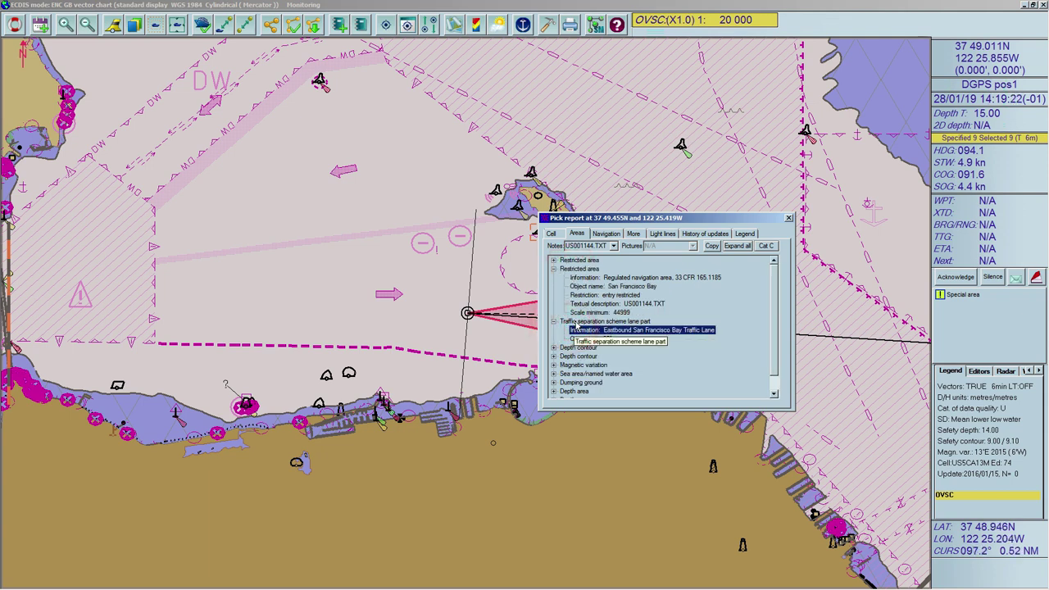
{"action": "left_click", "coordinate": [565, 321]}
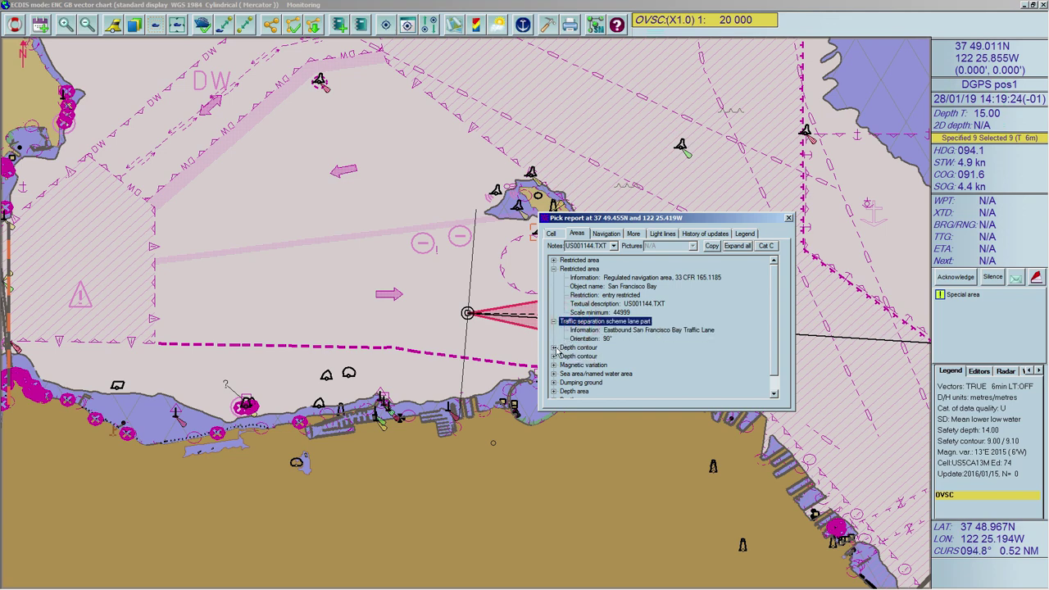
{"action": "left_click", "coordinate": [553, 349]}
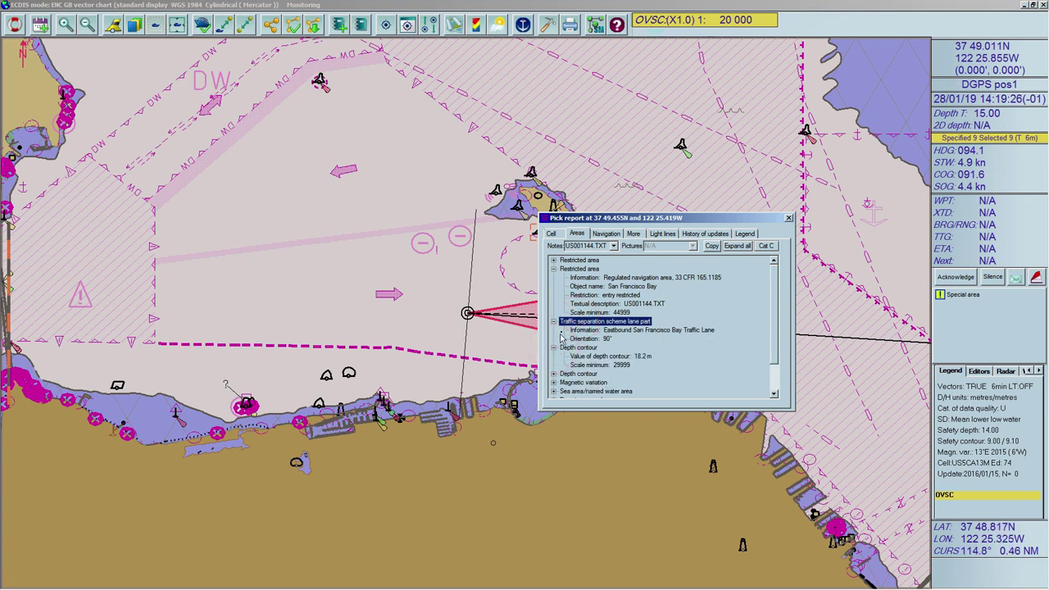
- View the pick report's navigation objects and expand the light and the special purpose buoy to read their details
{"action": "left_click", "coordinate": [603, 240]}
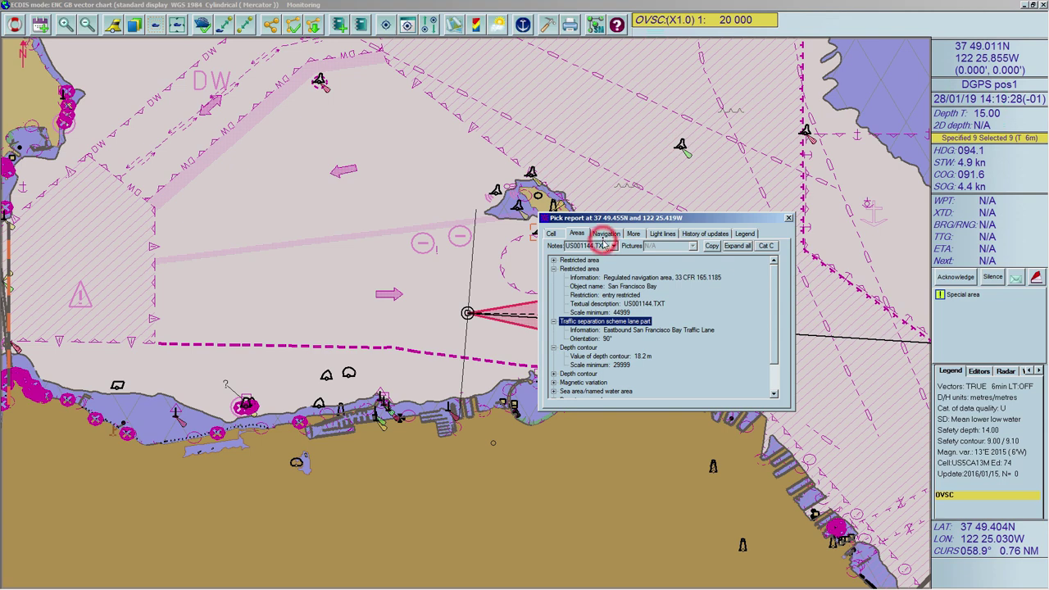
{"action": "left_click", "coordinate": [604, 236]}
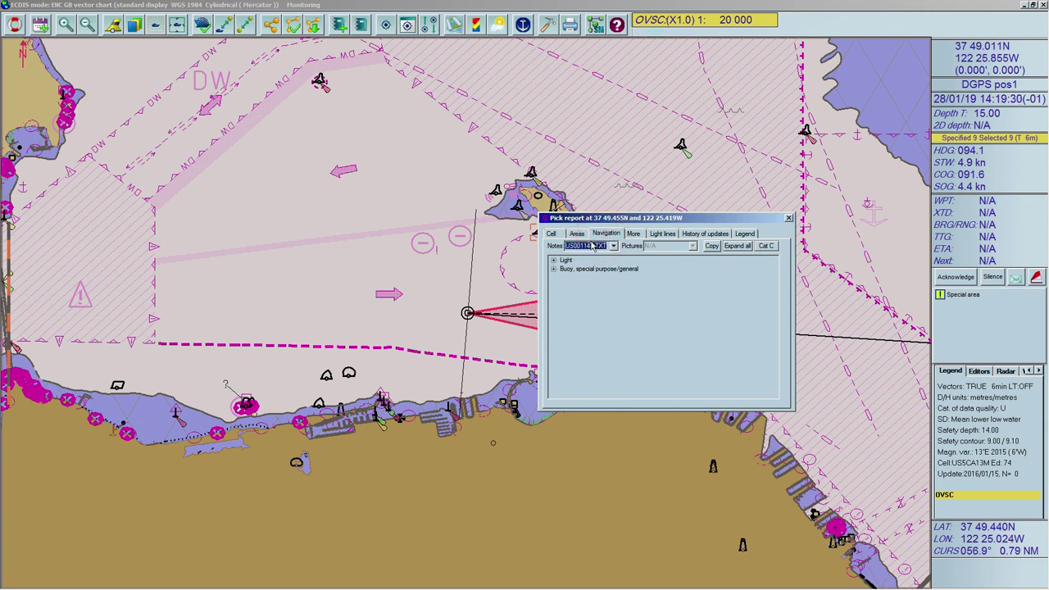
{"action": "left_click", "coordinate": [554, 261]}
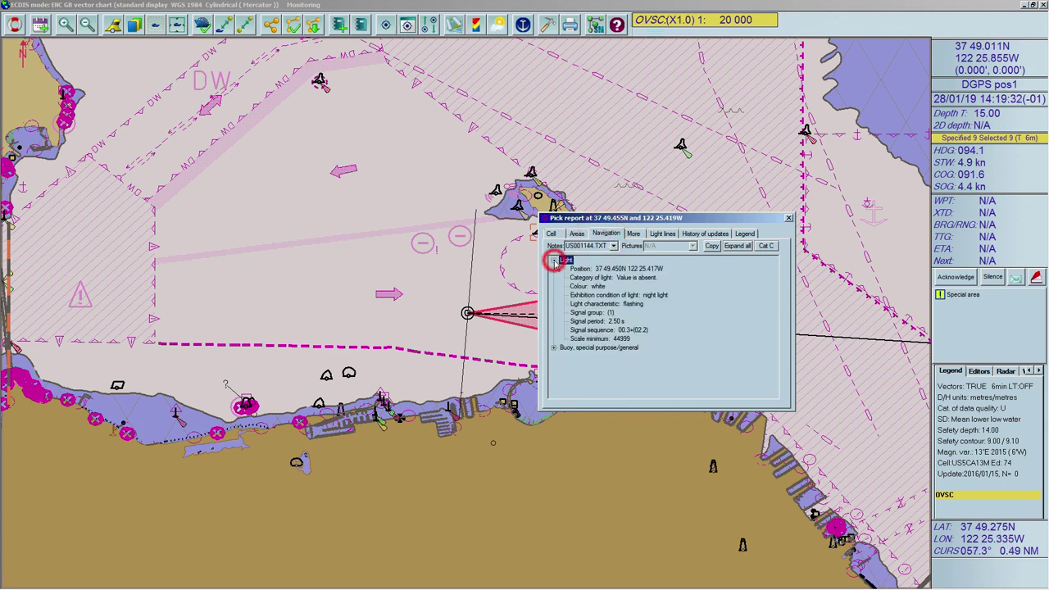
{"action": "left_click", "coordinate": [554, 347]}
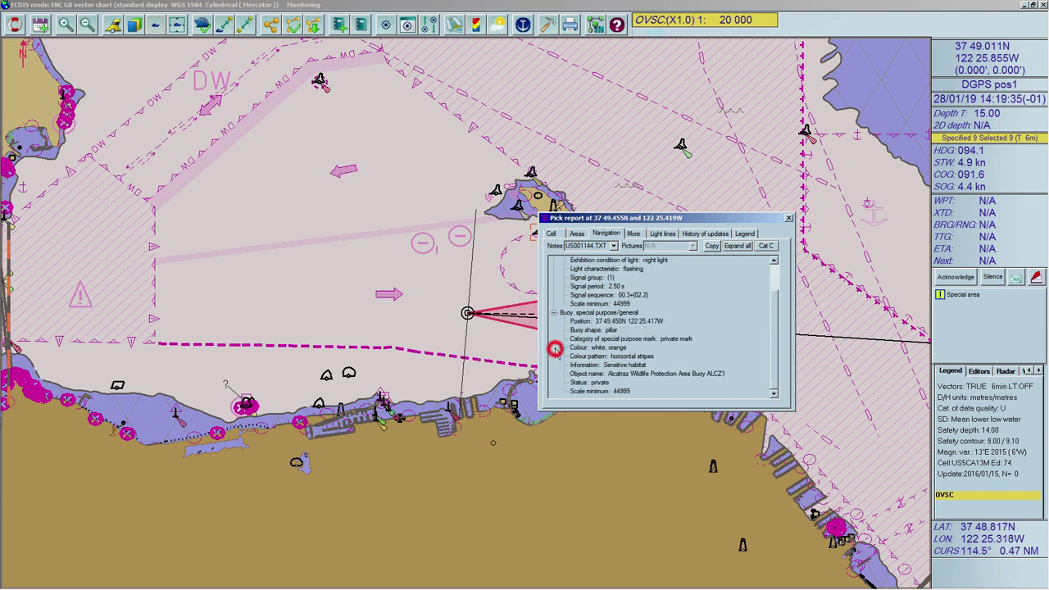
- View the additional pick report data, expand the nautical publication information and move the report clear of the guard zone
{"action": "left_click", "coordinate": [634, 234]}
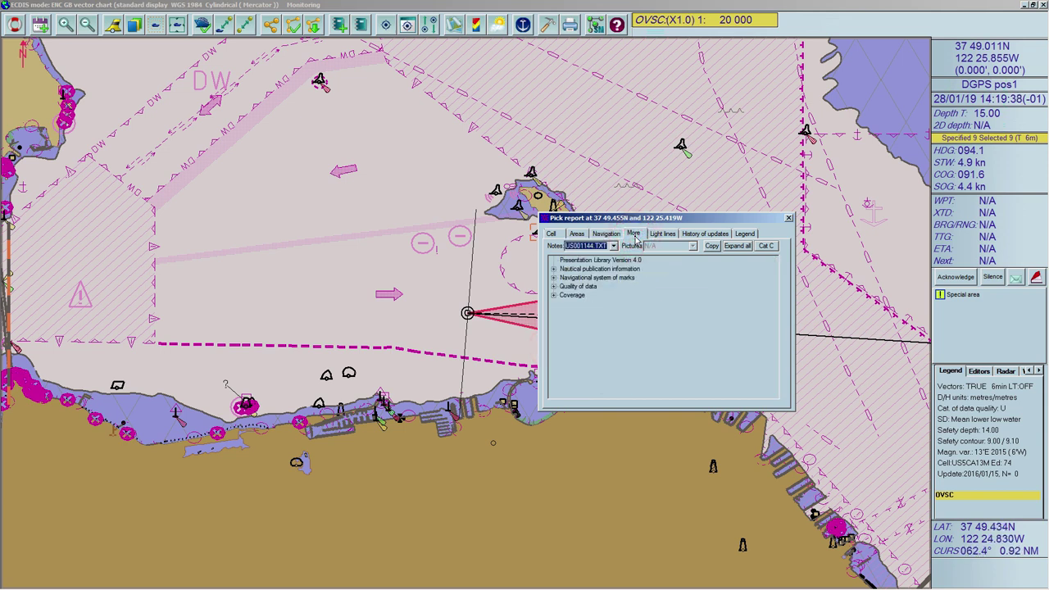
{"action": "left_click", "coordinate": [554, 269]}
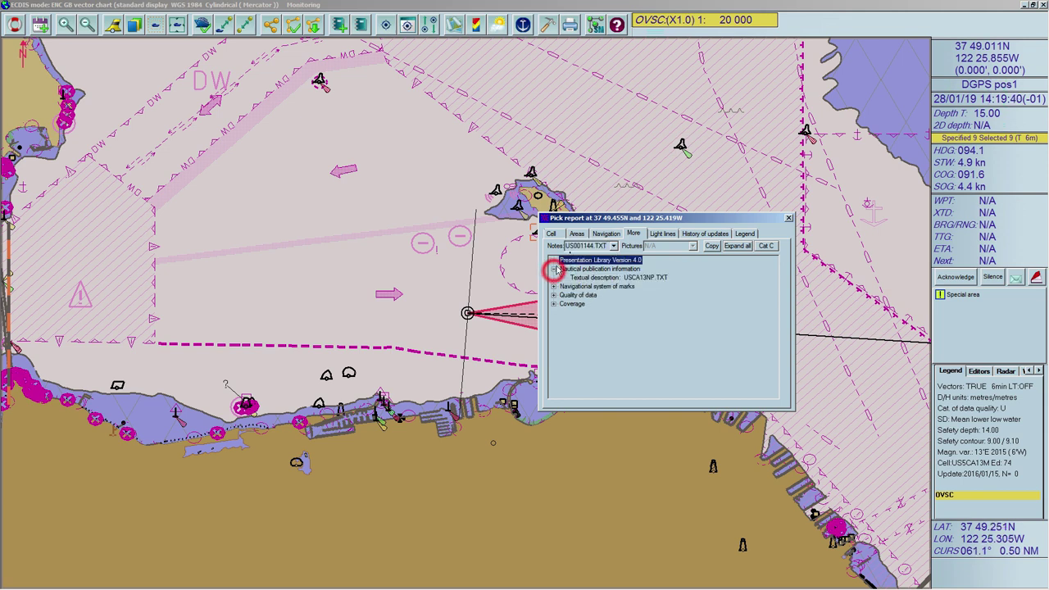
{"action": "left_click_drag", "start_coordinate": [590, 218], "coordinate": [642, 211]}
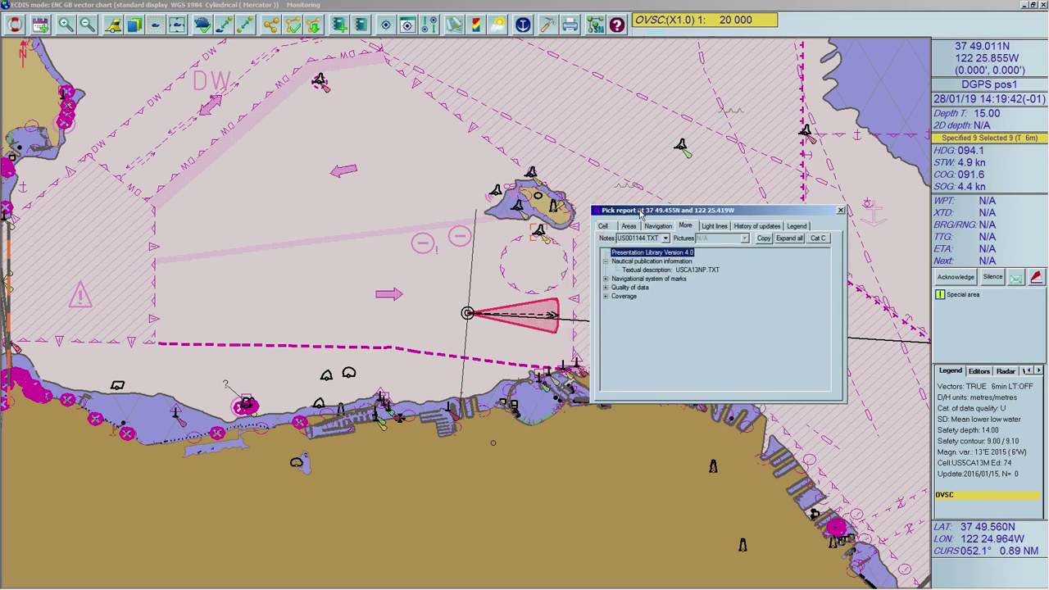
- Examine the pick report's light lines, history of updates and legend, and display the chart updates
{"action": "left_click", "coordinate": [715, 228]}
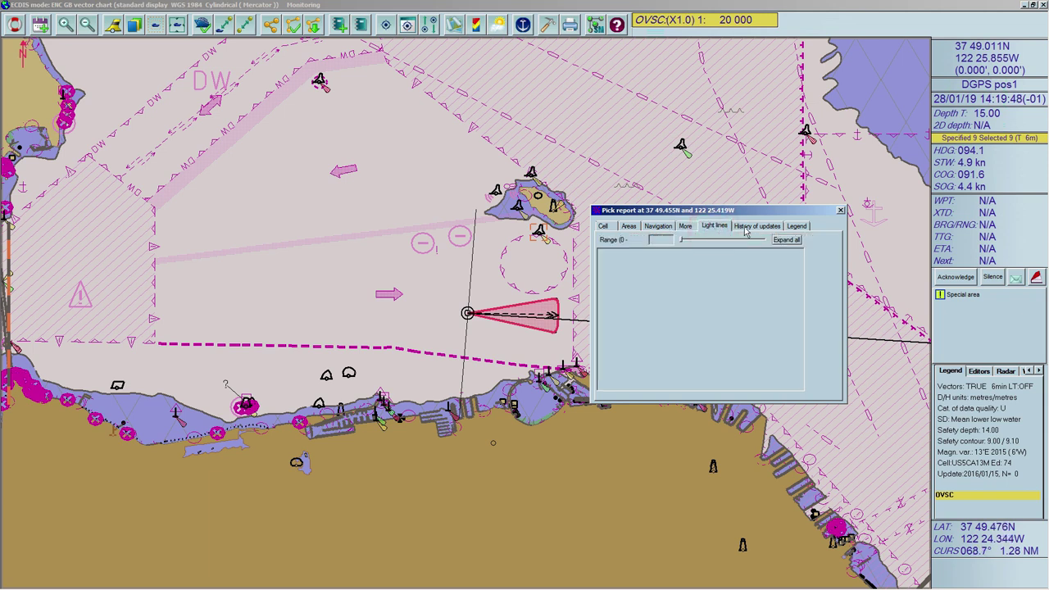
{"action": "left_click", "coordinate": [746, 227]}
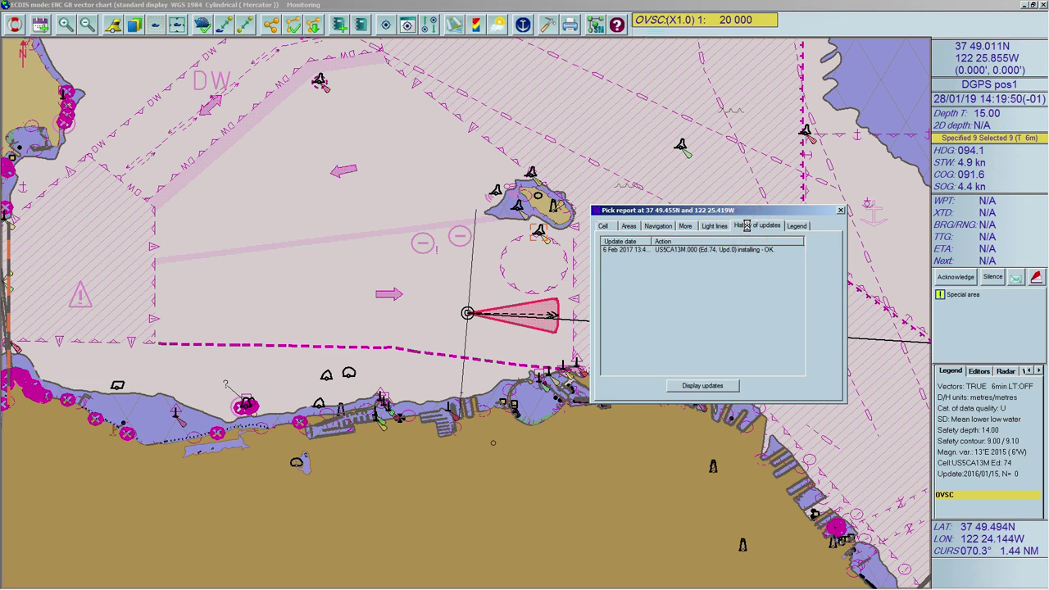
{"action": "left_click", "coordinate": [701, 385]}
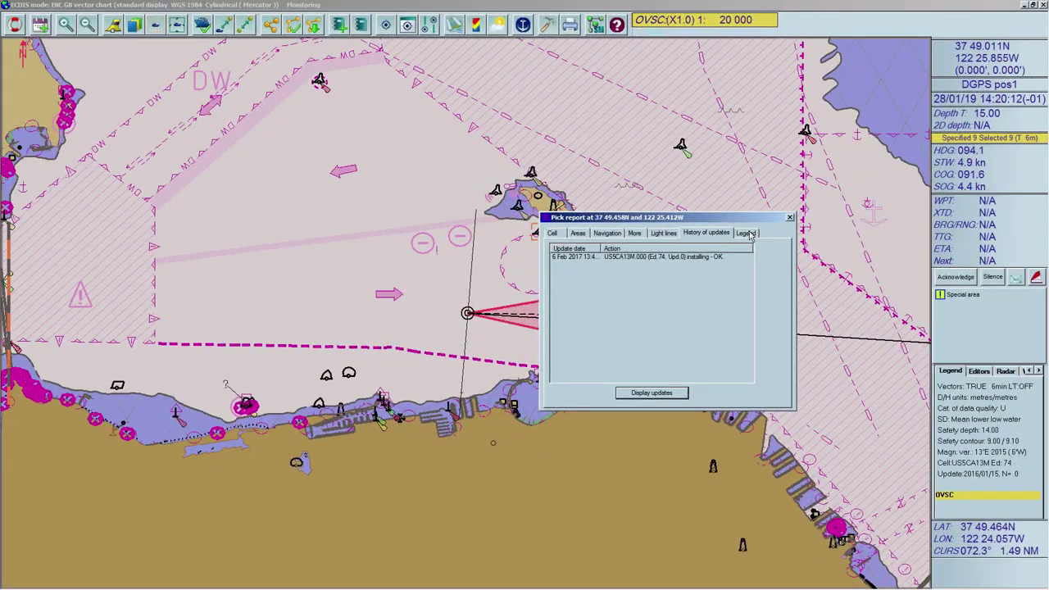
{"action": "left_click", "coordinate": [745, 233]}
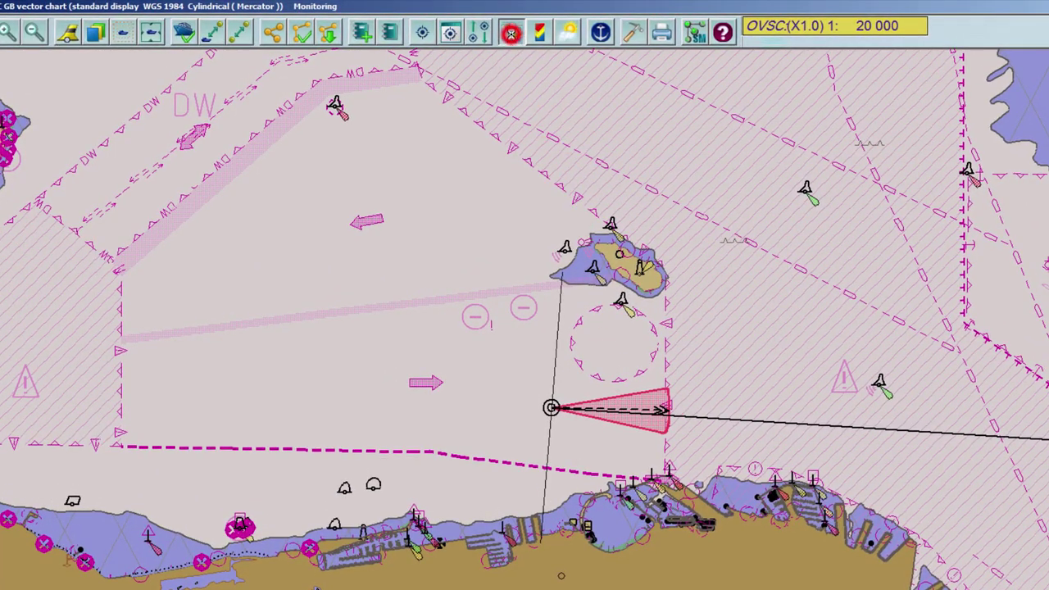
- Open chart handling and inspect the ARCS chart collection, then return to the ENC list
{"action": "left_click", "coordinate": [510, 34]}
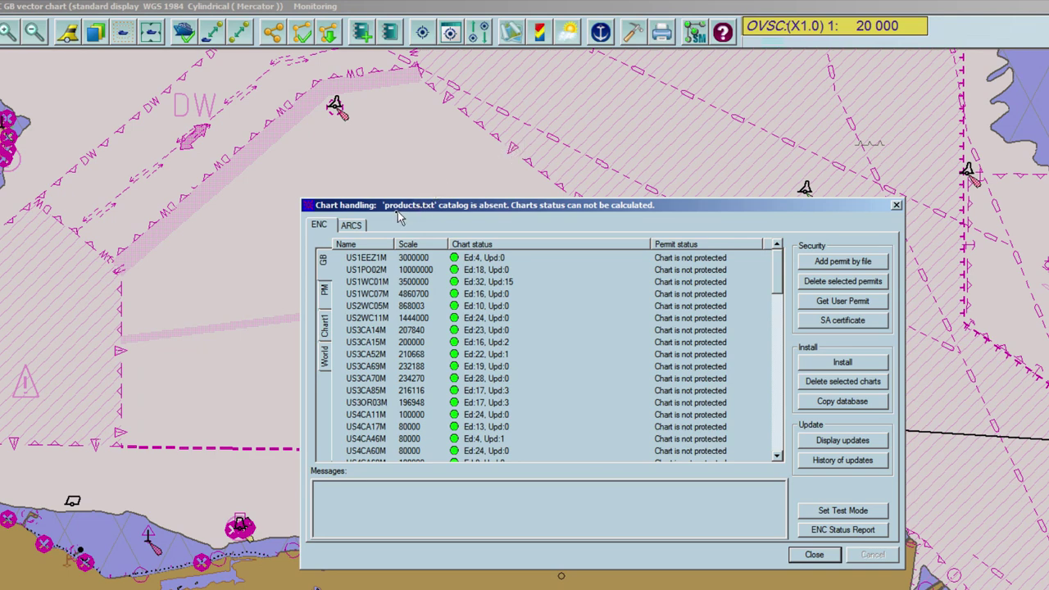
{"action": "left_click", "coordinate": [352, 225]}
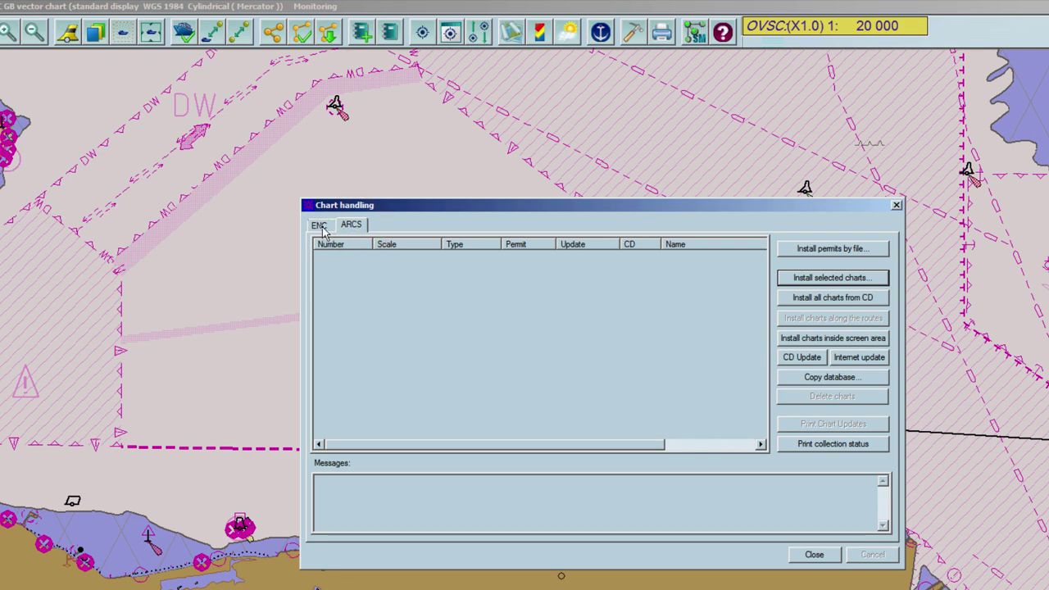
{"action": "left_click", "coordinate": [321, 226]}
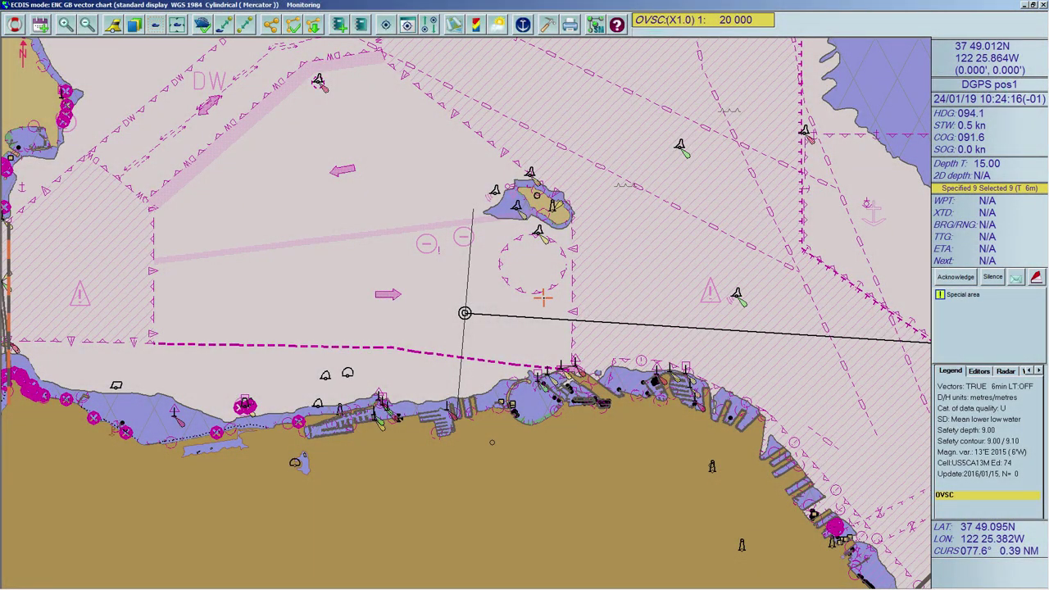
- Pick ARCS from the other charts offered at the chart position and accept ENC and ARCS as the quick-switch chart types
{"action": "right_click", "coordinate": [544, 301]}
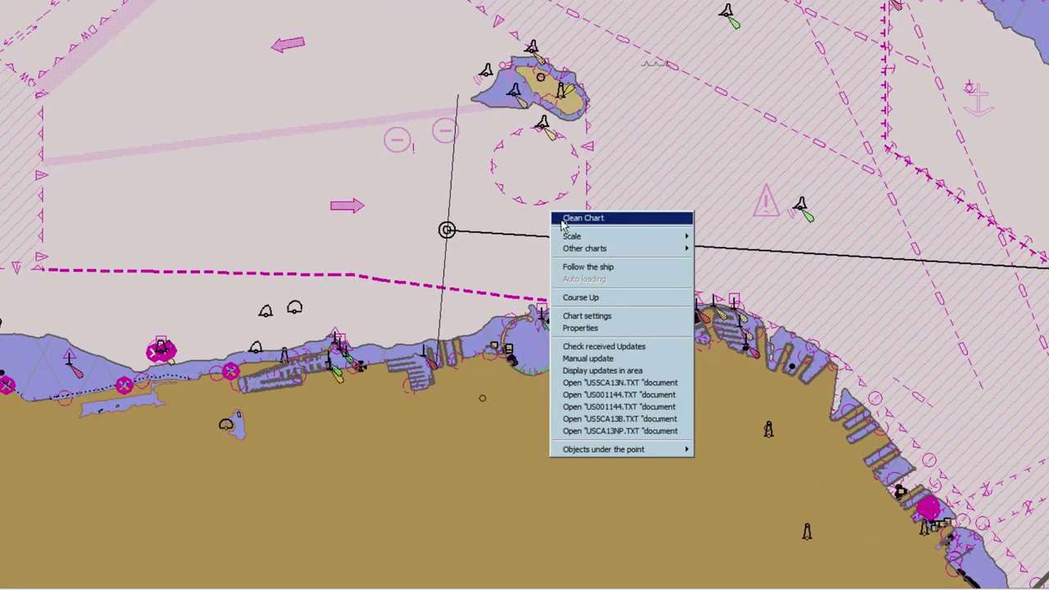
{"action": "left_click", "coordinate": [588, 249]}
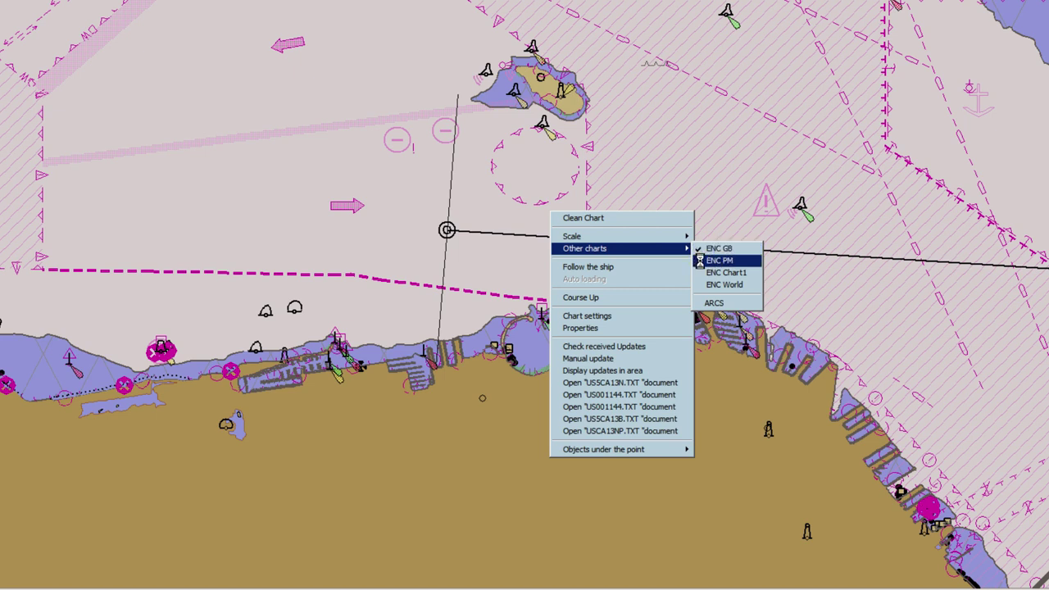
{"action": "left_click", "coordinate": [700, 302]}
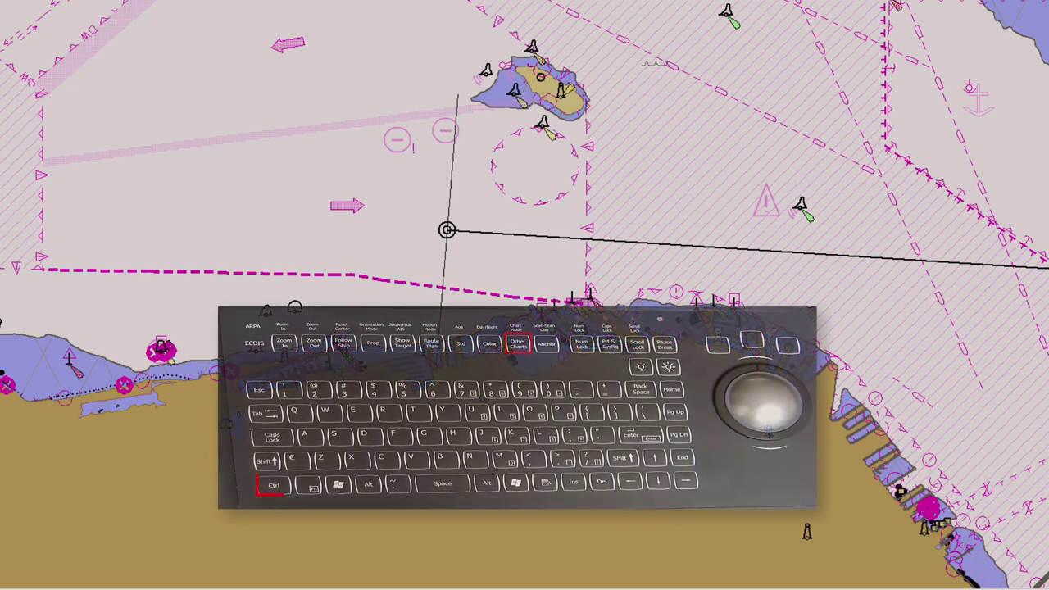
{"action": "key", "text": "ctrl+F9"}
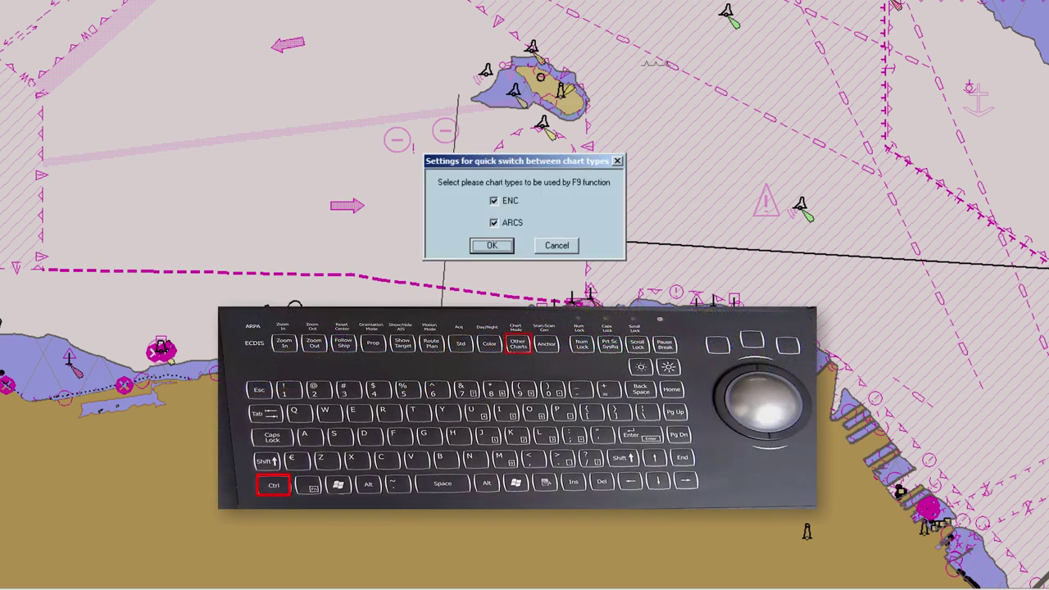
{"action": "left_click", "coordinate": [495, 245]}
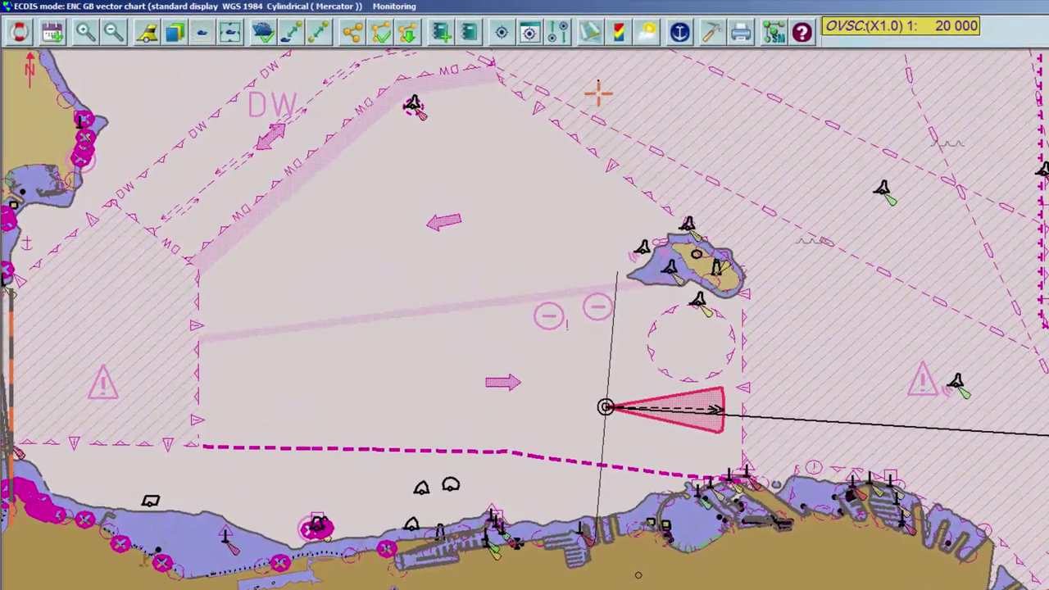
- Open chart US2WC11M from the GB collection of ENC charts in chart handling
{"action": "left_click", "coordinate": [593, 39]}
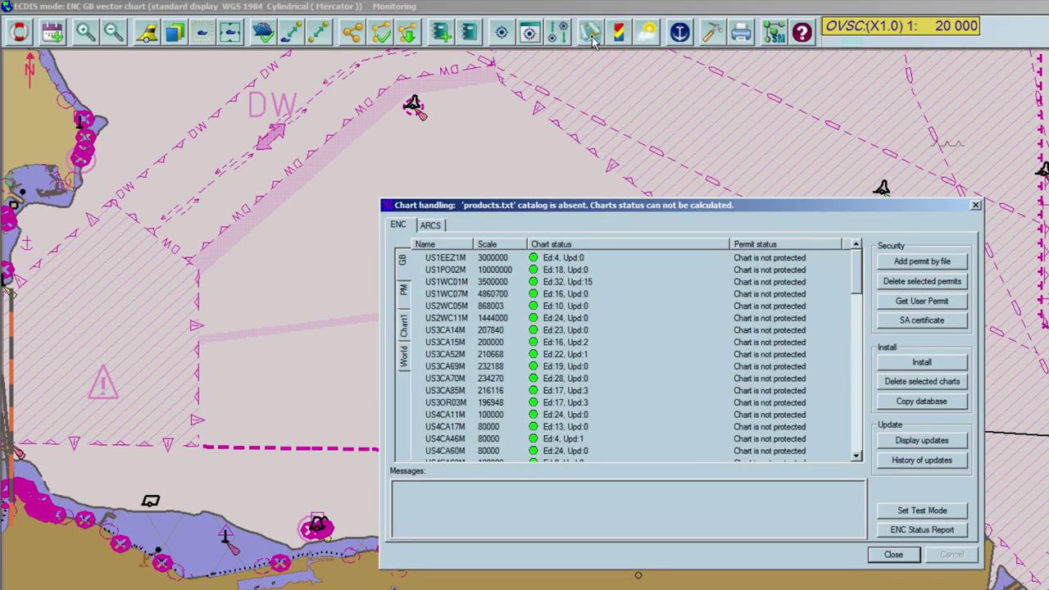
{"action": "double_click", "coordinate": [461, 320]}
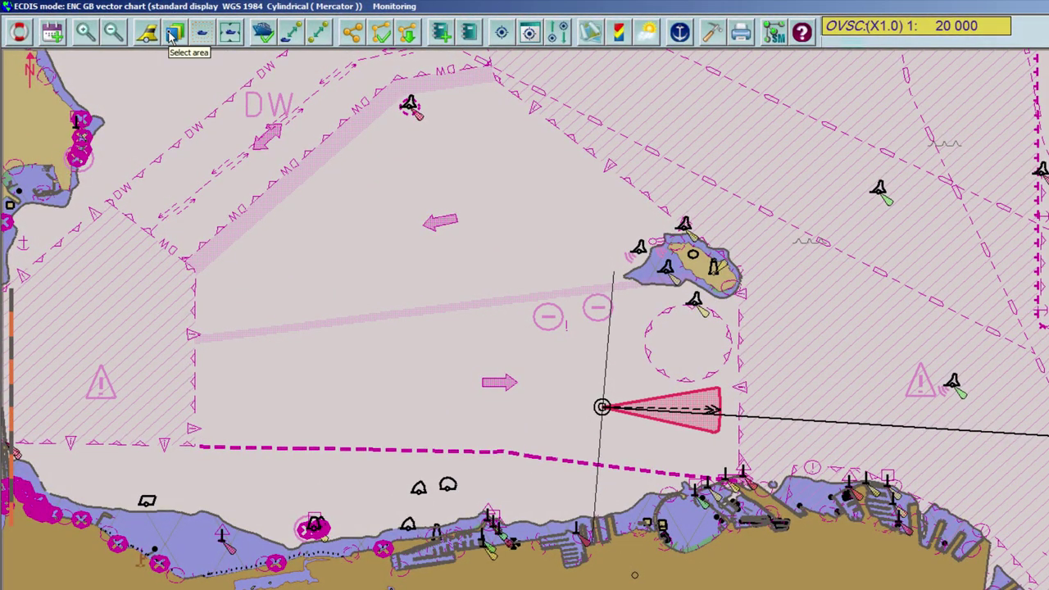
- Create a chart area by keyboard named Clinton Basin at latitude 37 47.290N, longitude 122 15.617W and scale 4000
{"action": "left_click", "coordinate": [172, 33]}
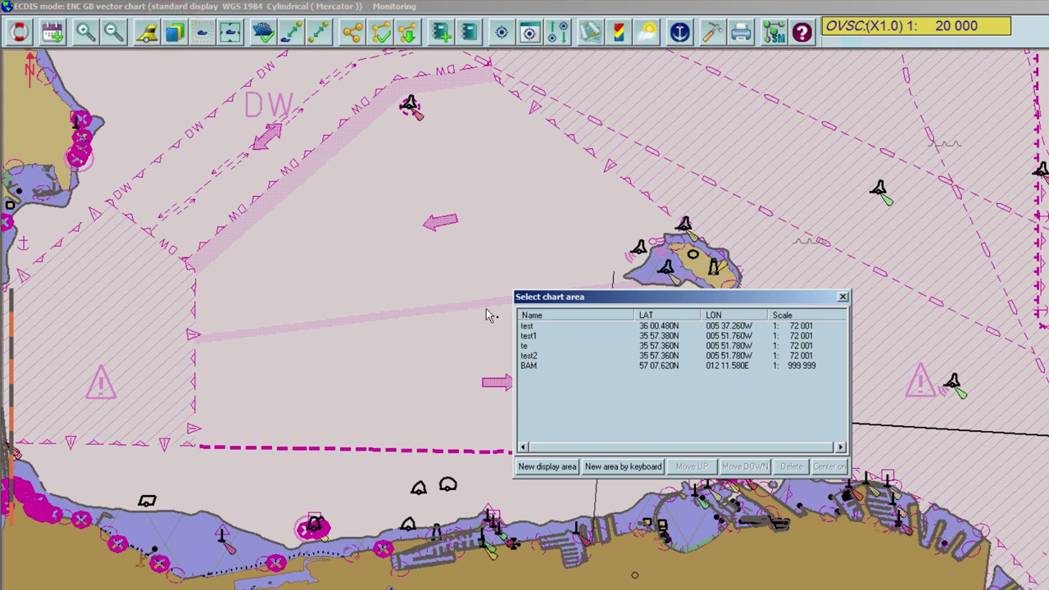
{"action": "left_click", "coordinate": [642, 469]}
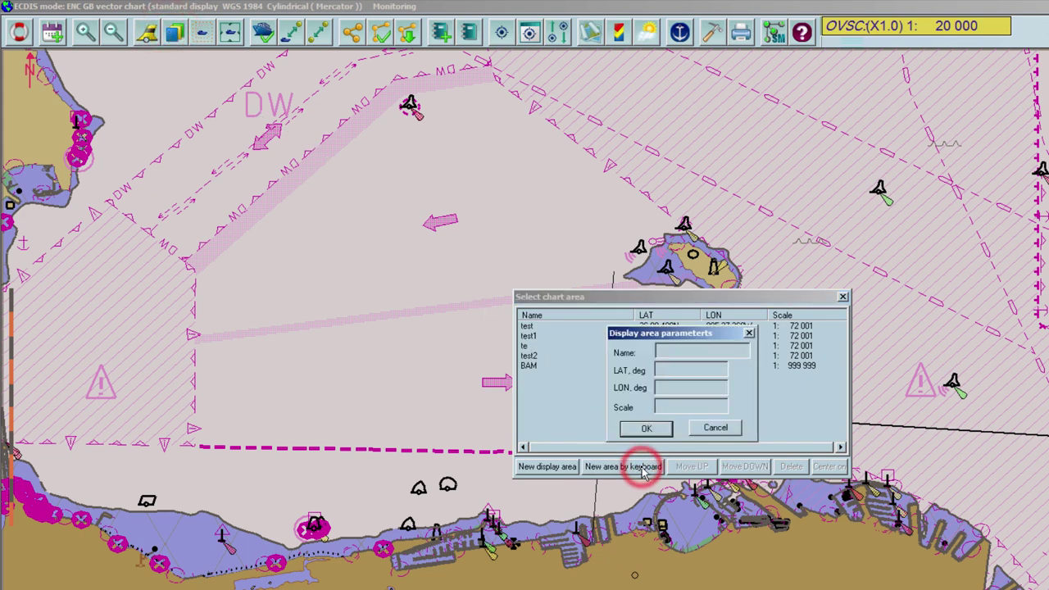
{"action": "left_click", "coordinate": [692, 352]}
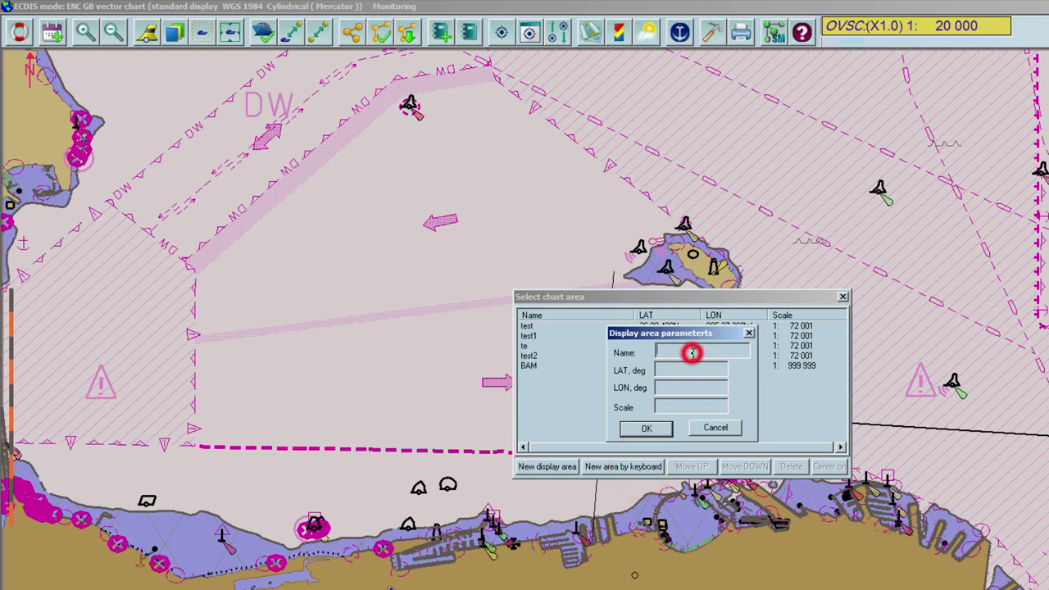
{"action": "left_click", "coordinate": [677, 349]}
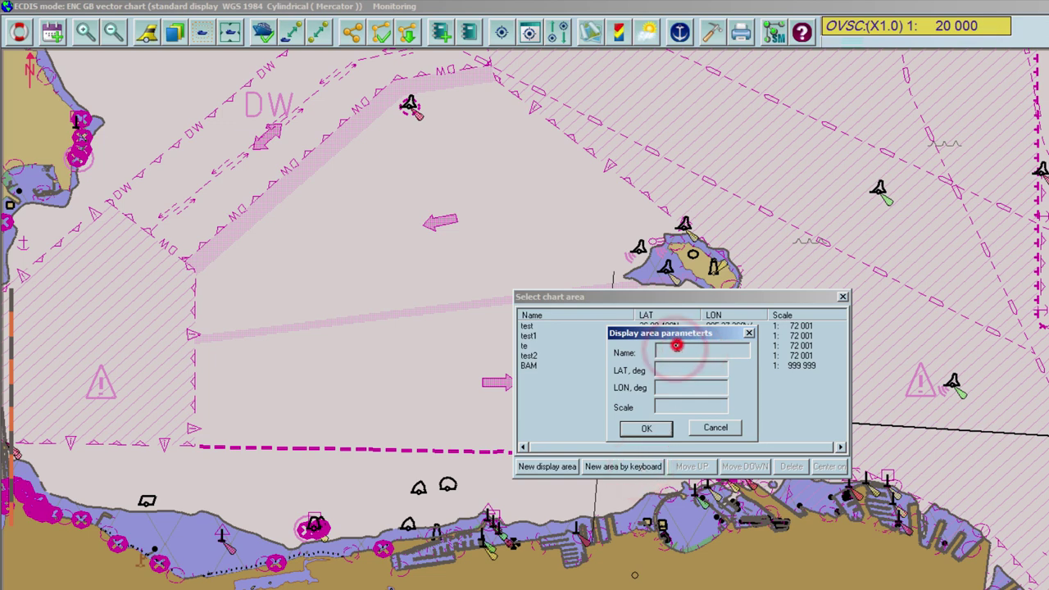
{"action": "type", "text": "Clinton Basin"}
{"action": "left_click", "coordinate": [677, 368]}
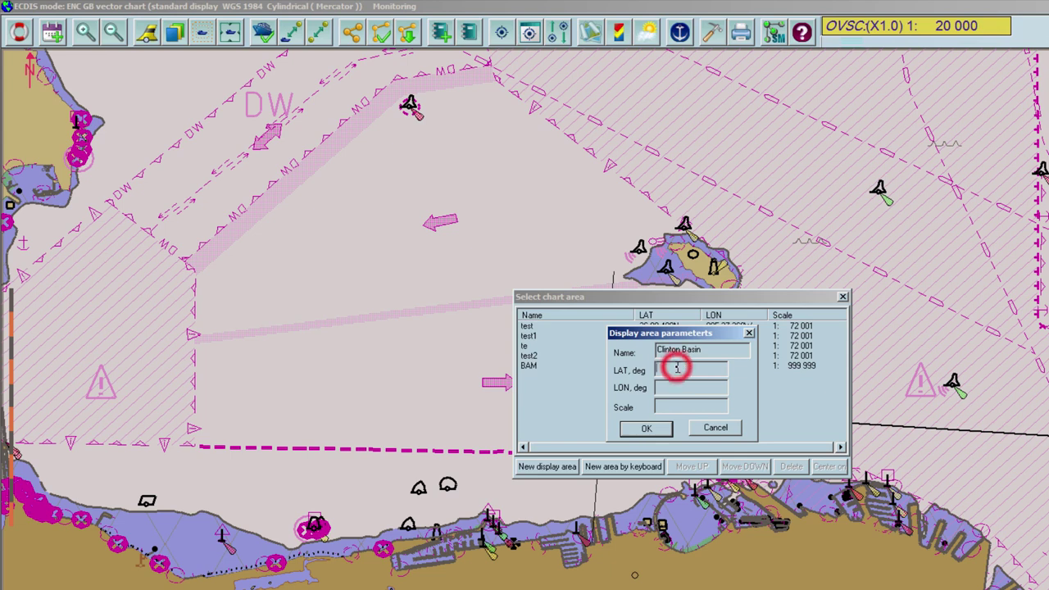
{"action": "type", "text": "37 47.290N"}
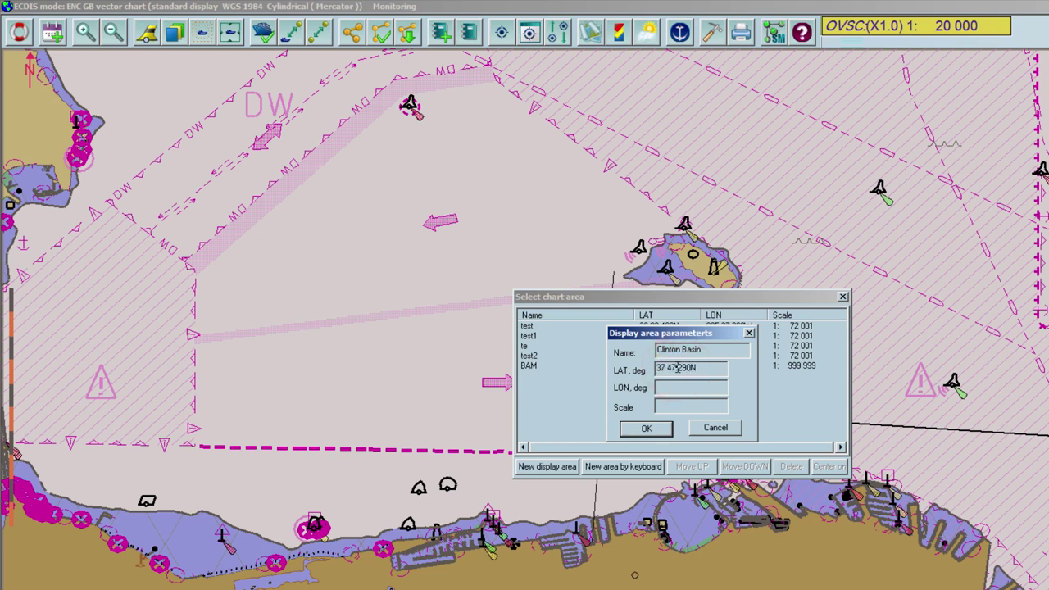
{"action": "left_click", "coordinate": [691, 384]}
{"action": "type", "text": "122 15.617W"}
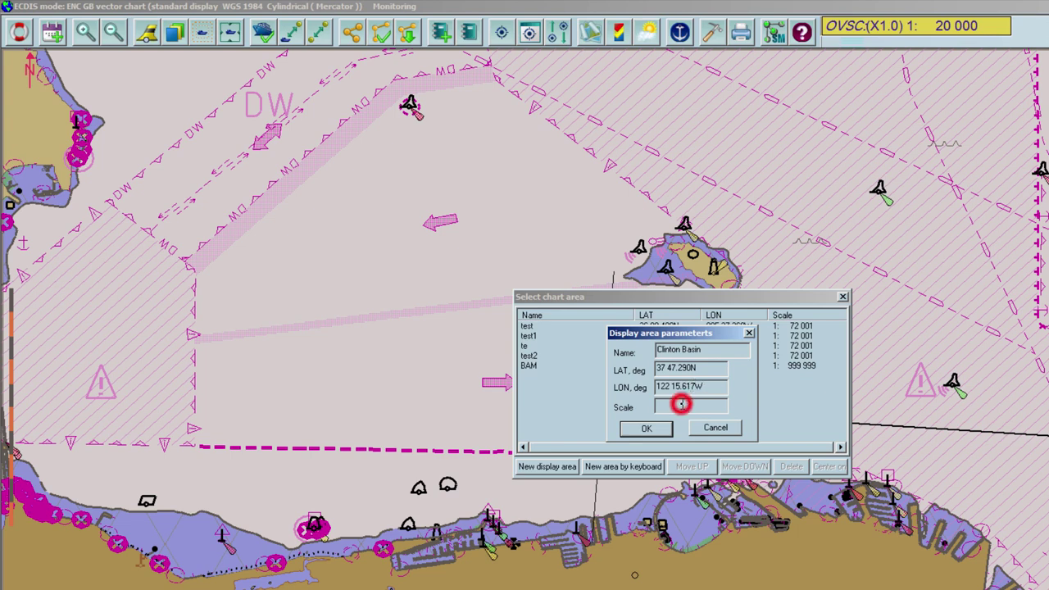
{"action": "left_click", "coordinate": [681, 405]}
{"action": "type", "text": "4000"}
{"action": "key", "text": "Return"}
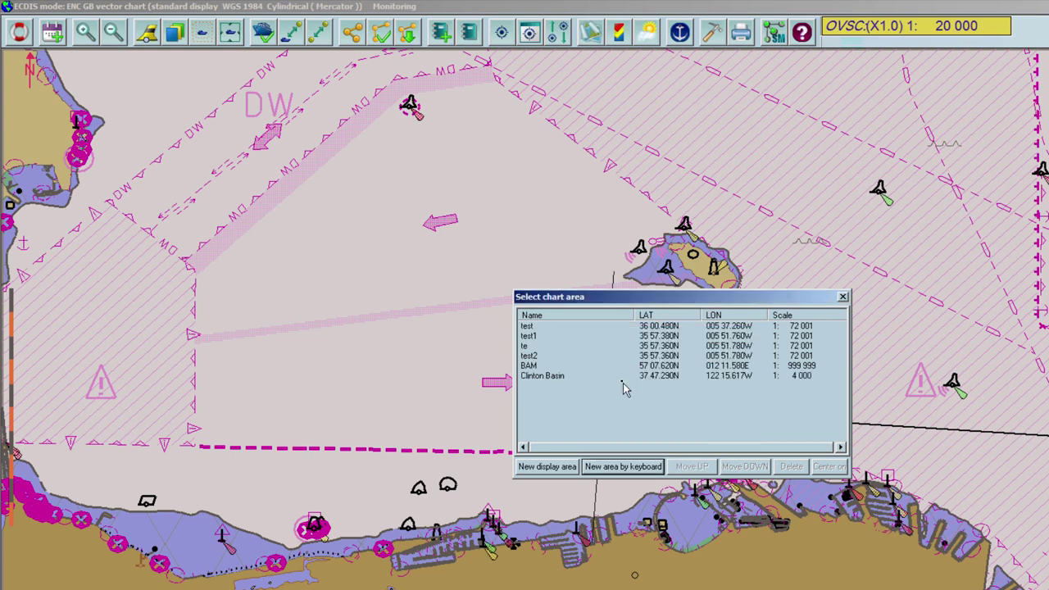
- Center the chart display on the saved Clinton Basin area
{"action": "left_click", "coordinate": [552, 377]}
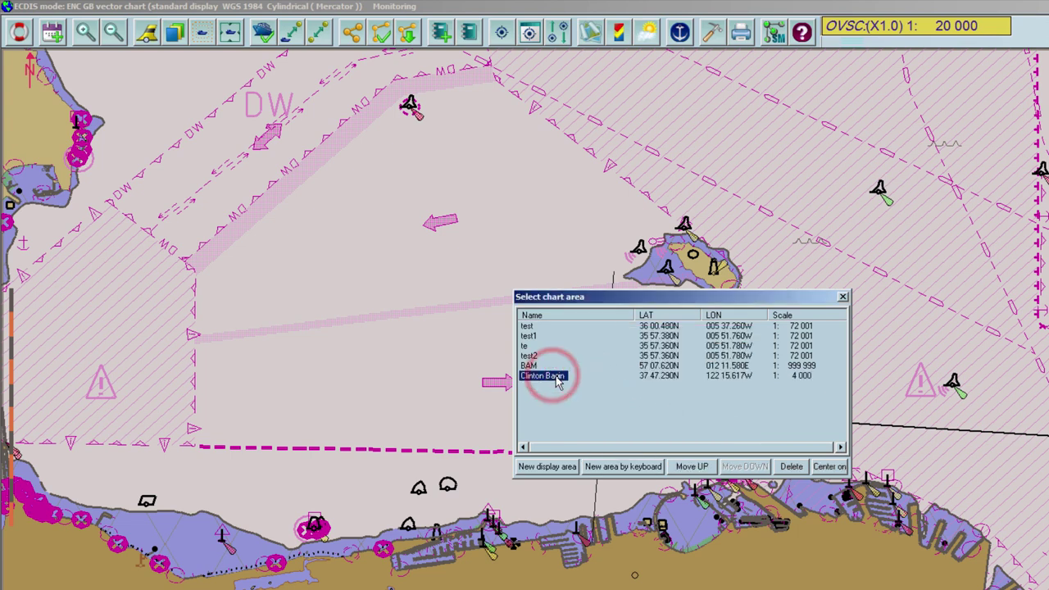
{"action": "left_click", "coordinate": [830, 466]}
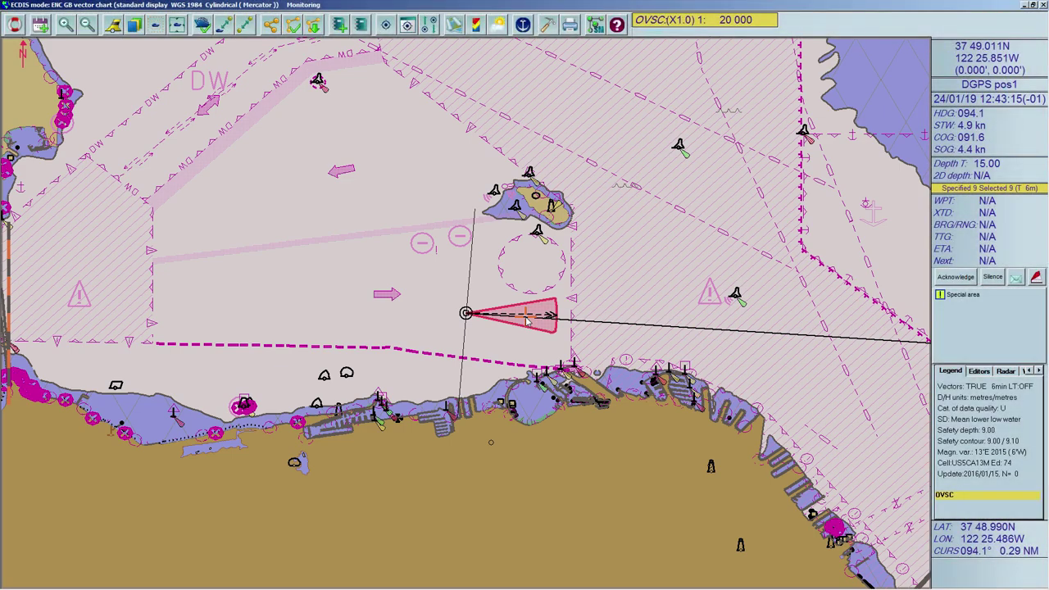
- Turn on Follow the ship for the chart display and check that the option is active
{"action": "right_click", "coordinate": [527, 321]}
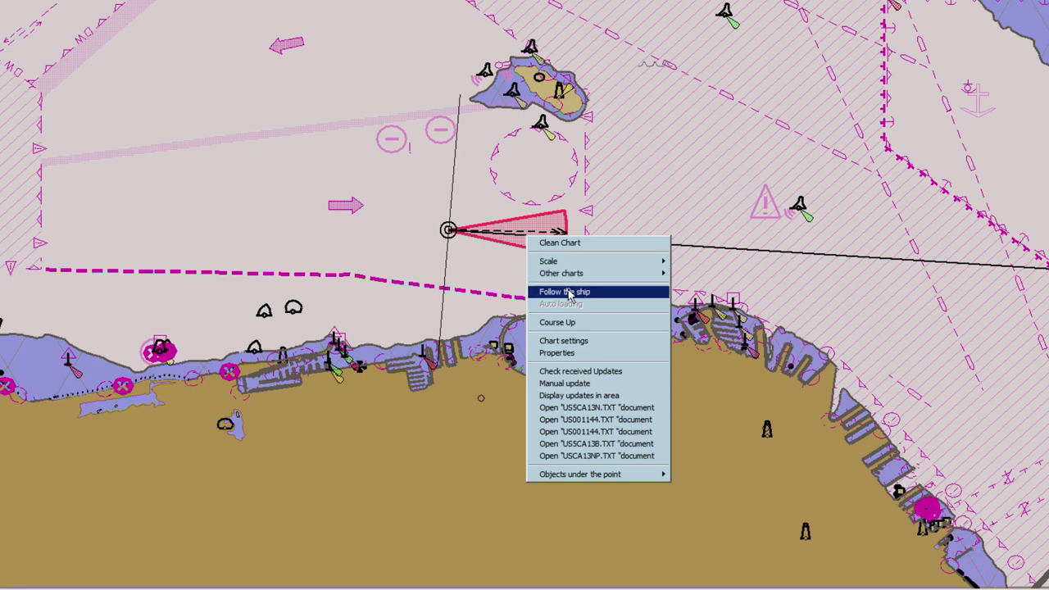
{"action": "left_click", "coordinate": [604, 292]}
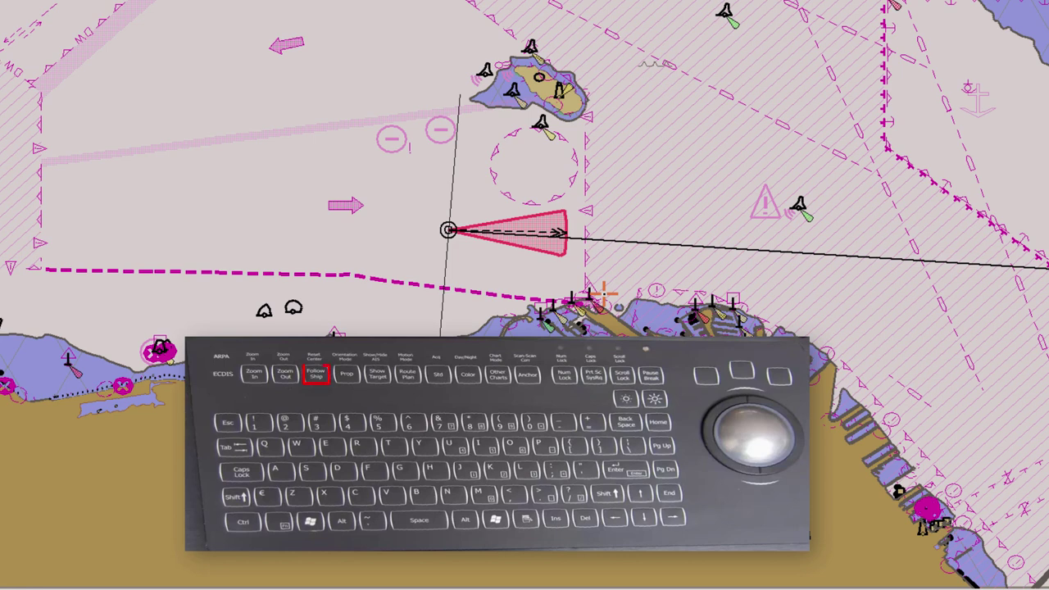
{"action": "right_click", "coordinate": [656, 99]}
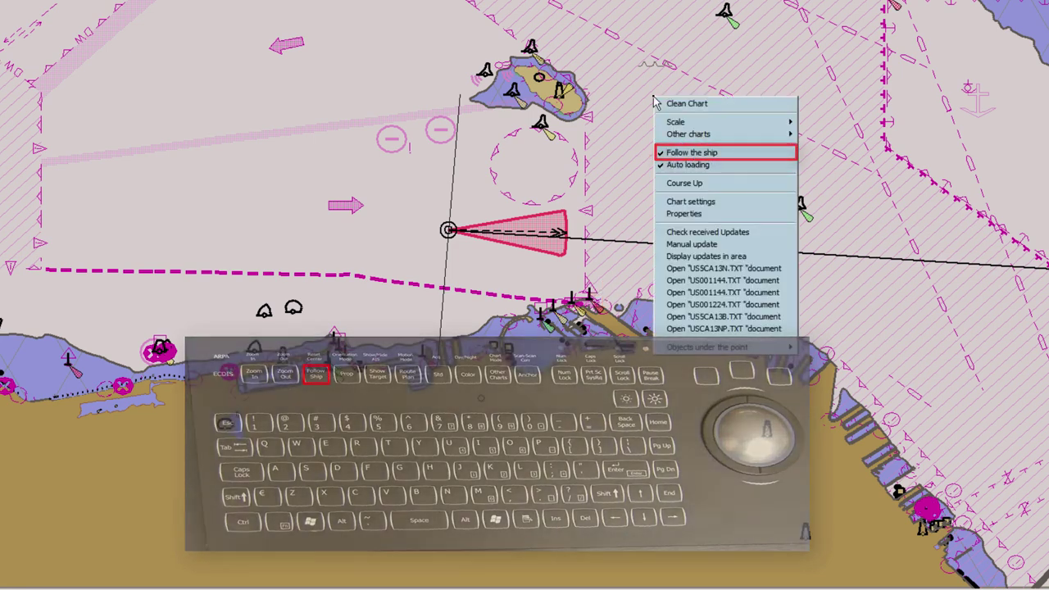
{"action": "left_click", "coordinate": [640, 109]}
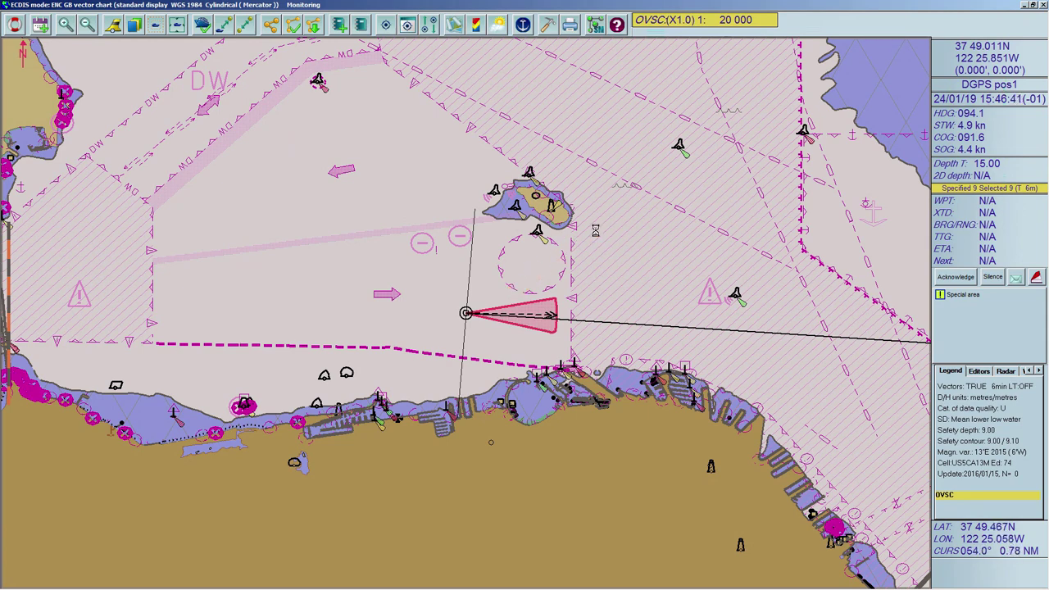
- Show the coordinate grid on the chart by enabling the Grid viewing group in the chart settings
{"action": "right_click", "coordinate": [598, 234]}
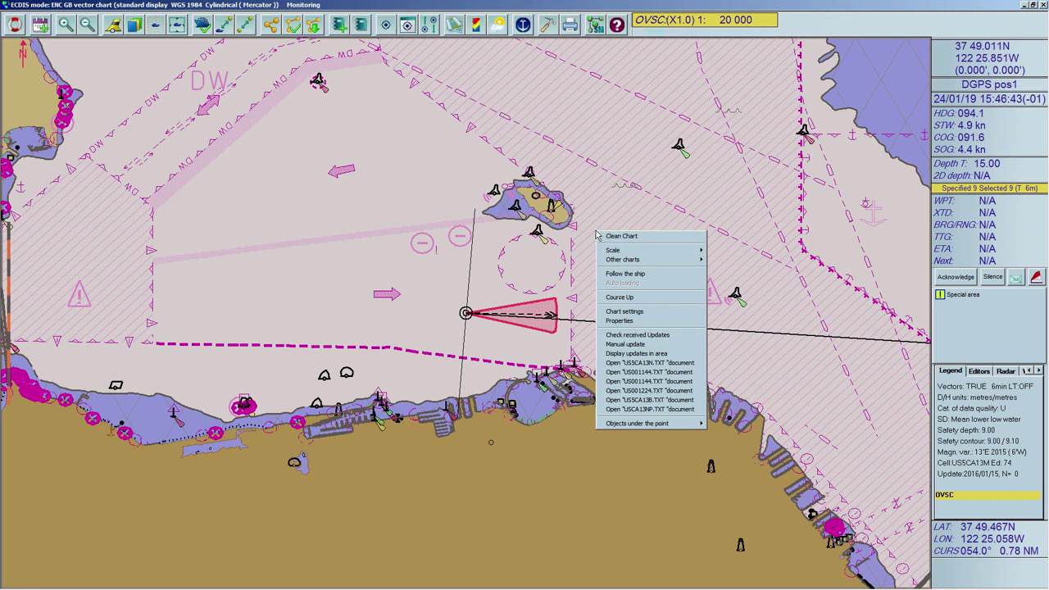
{"action": "left_click", "coordinate": [623, 312]}
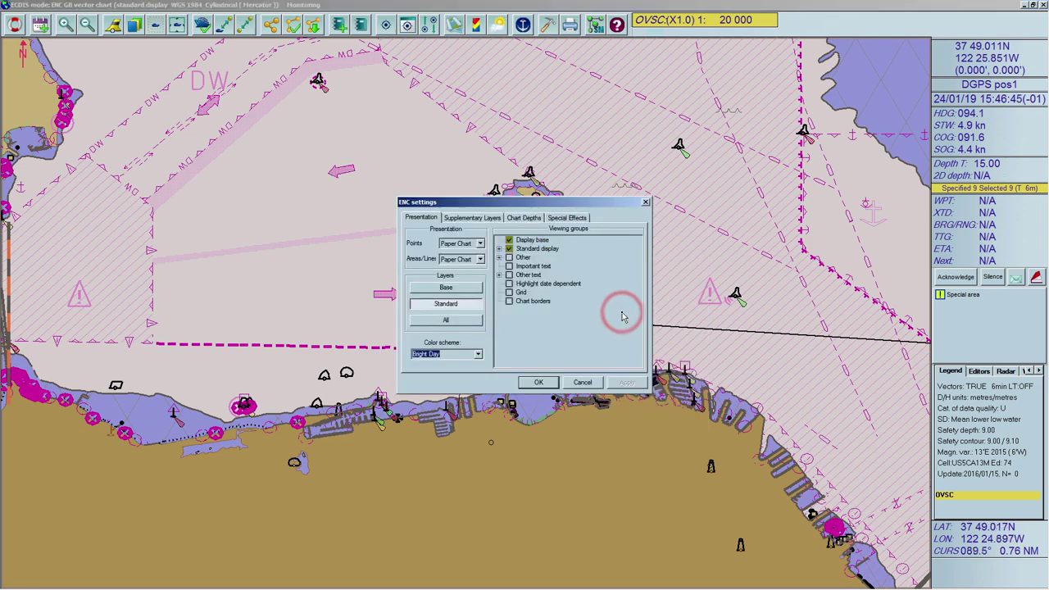
{"action": "left_click", "coordinate": [509, 292]}
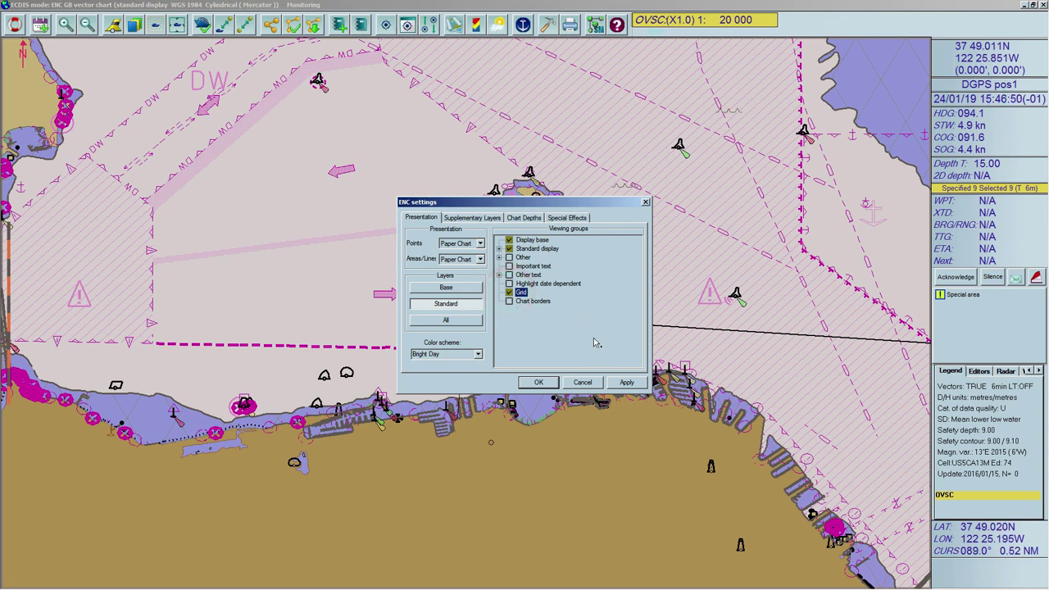
{"action": "left_click", "coordinate": [635, 383]}
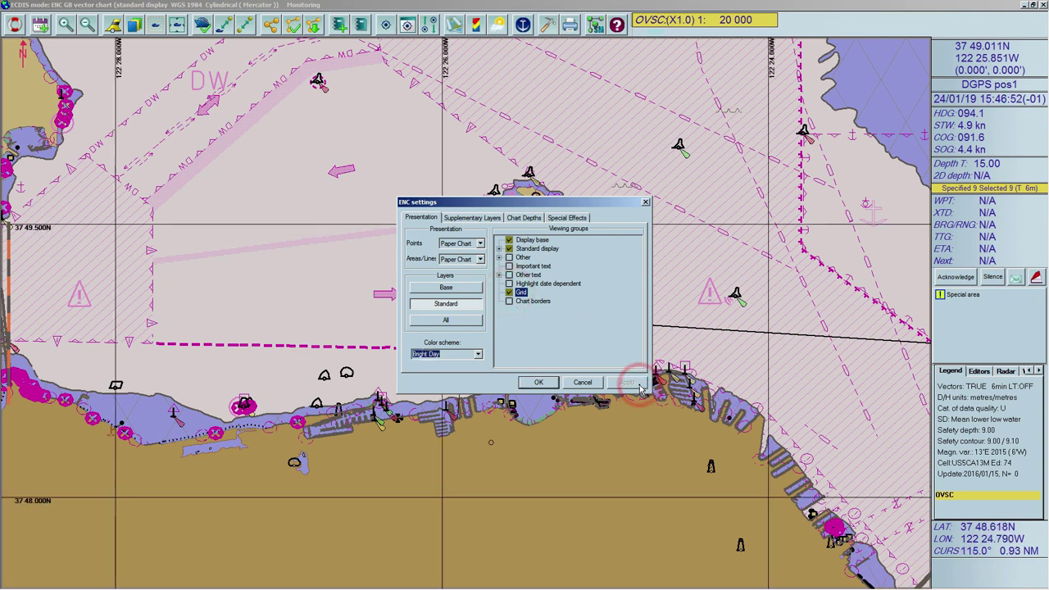
{"action": "left_click", "coordinate": [538, 382]}
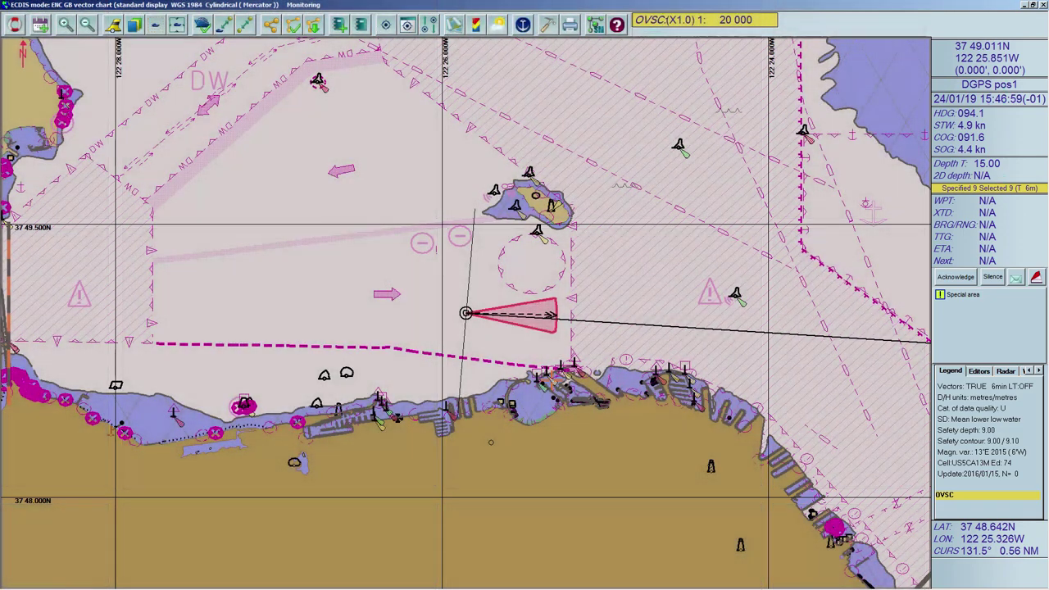
- Hide the coordinate grid by disabling the Grid viewing group in the chart settings
{"action": "left_click", "coordinate": [87, 24]}
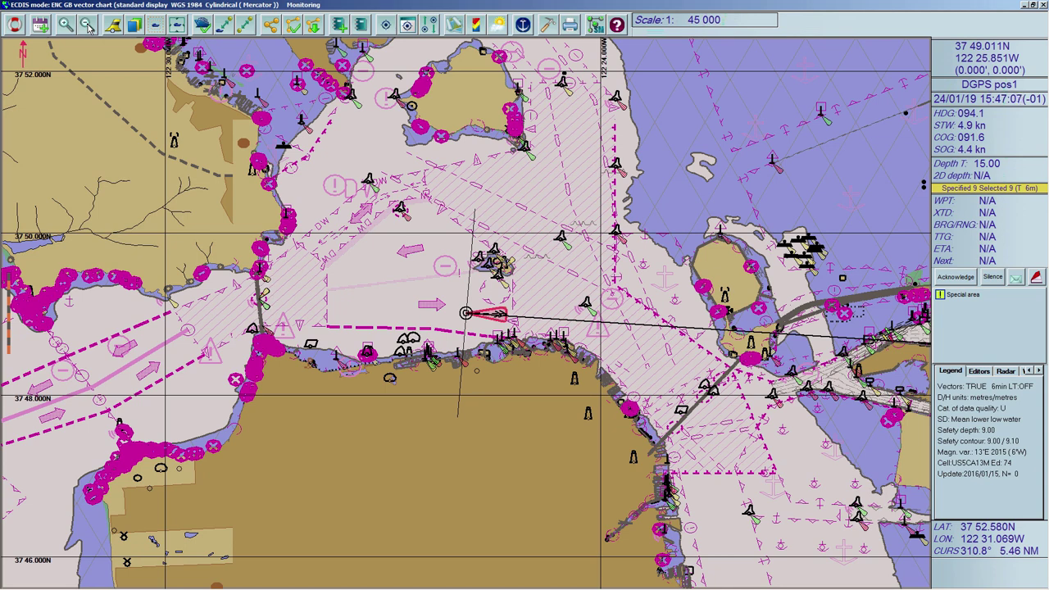
{"action": "right_click", "coordinate": [405, 246]}
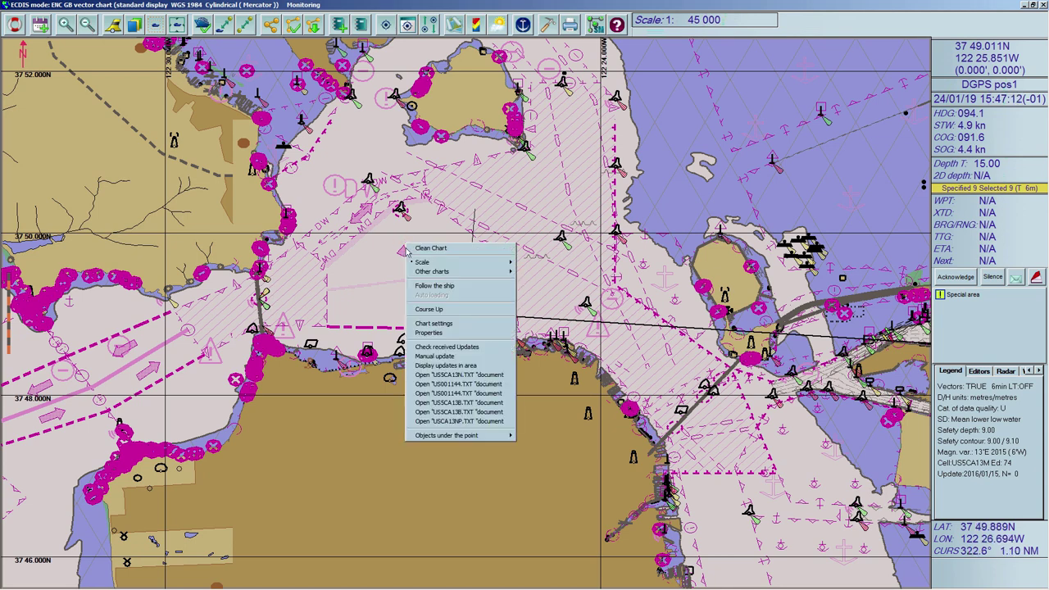
{"action": "left_click", "coordinate": [442, 323]}
{"action": "left_click", "coordinate": [509, 294]}
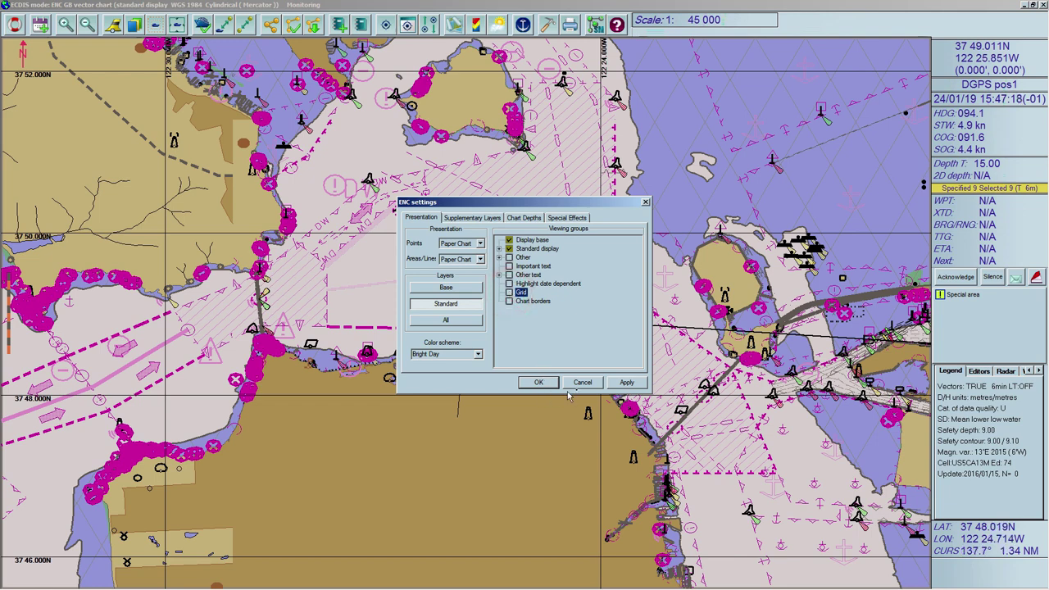
{"action": "left_click", "coordinate": [627, 383]}
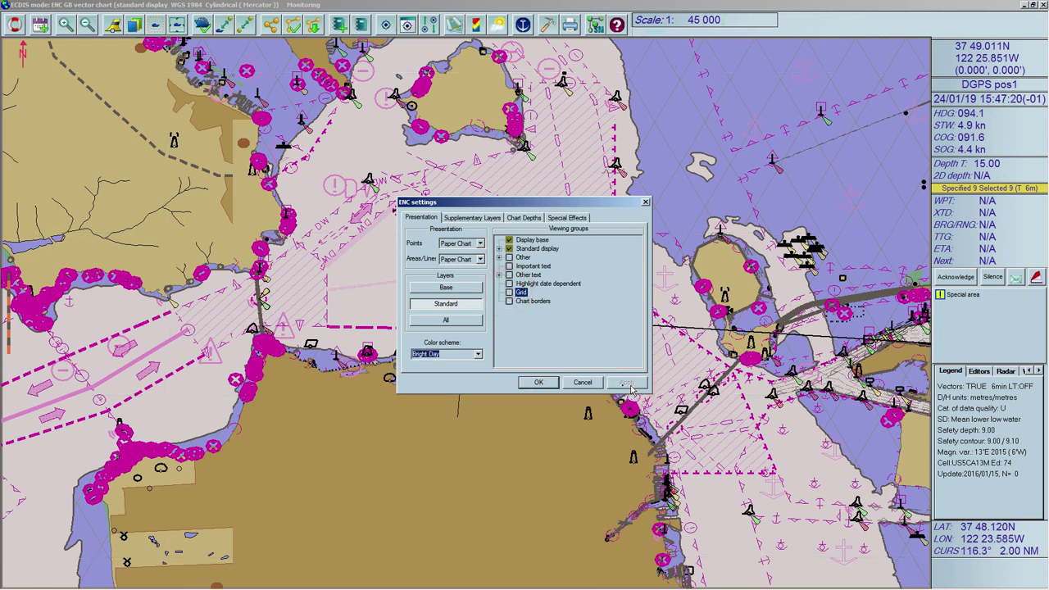
{"action": "left_click", "coordinate": [538, 382]}
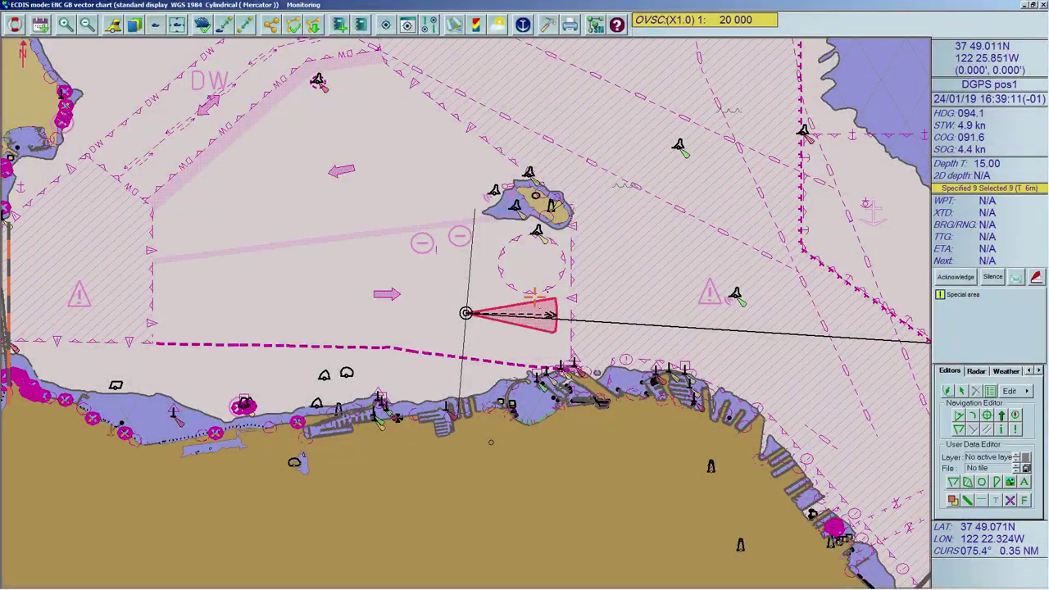
- Set the chart scale to 1:150 000, followed by 1:70 000, from the list of available scales
{"action": "right_click", "coordinate": [678, 235]}
{"action": "mouse_move", "coordinate": [702, 256]}
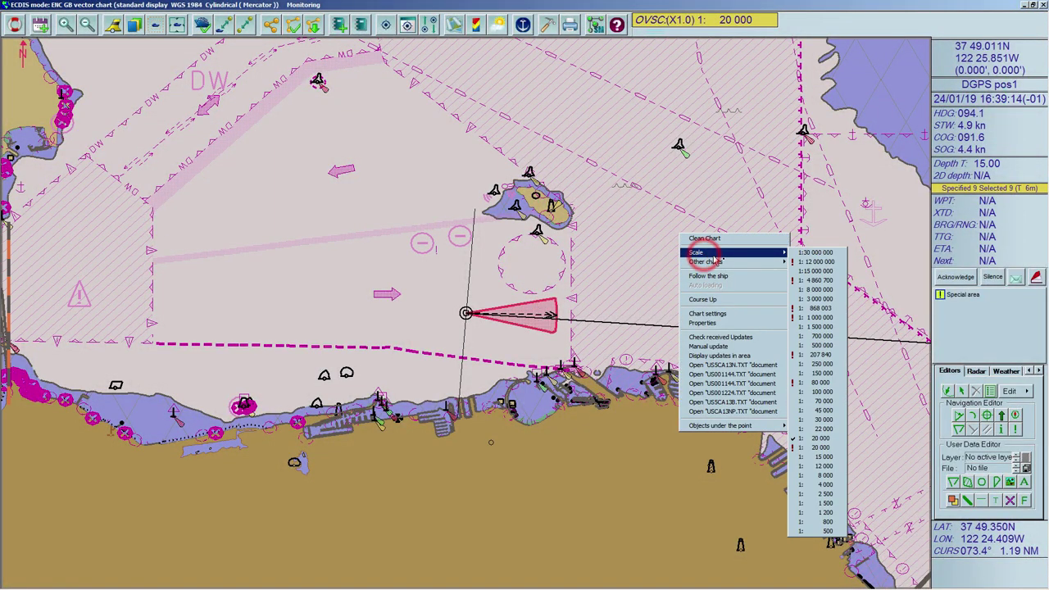
{"action": "left_click", "coordinate": [828, 373]}
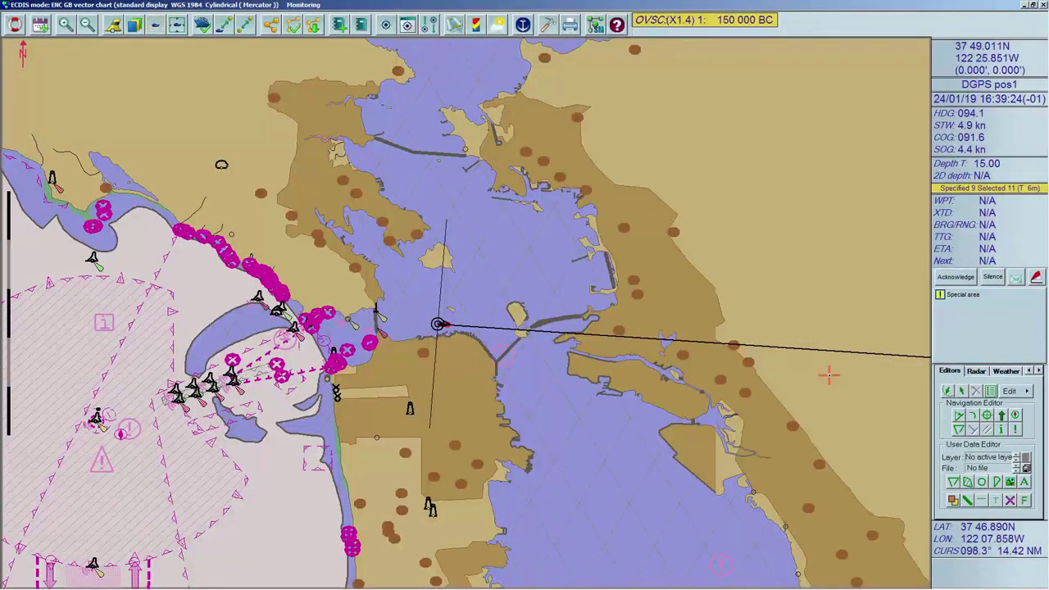
{"action": "right_click", "coordinate": [645, 307]}
{"action": "left_click", "coordinate": [714, 327]}
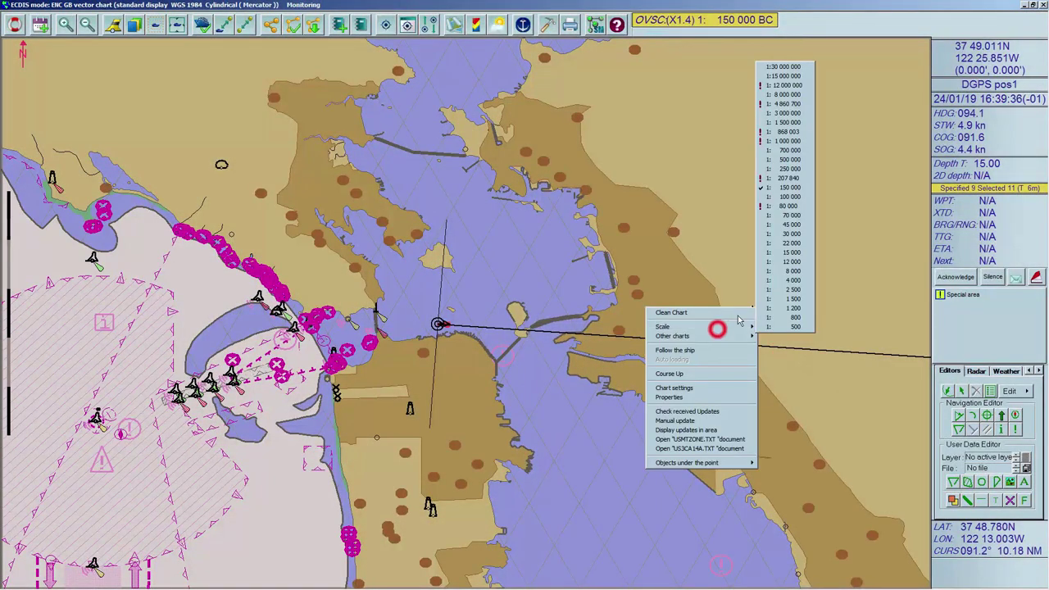
{"action": "left_click", "coordinate": [806, 215]}
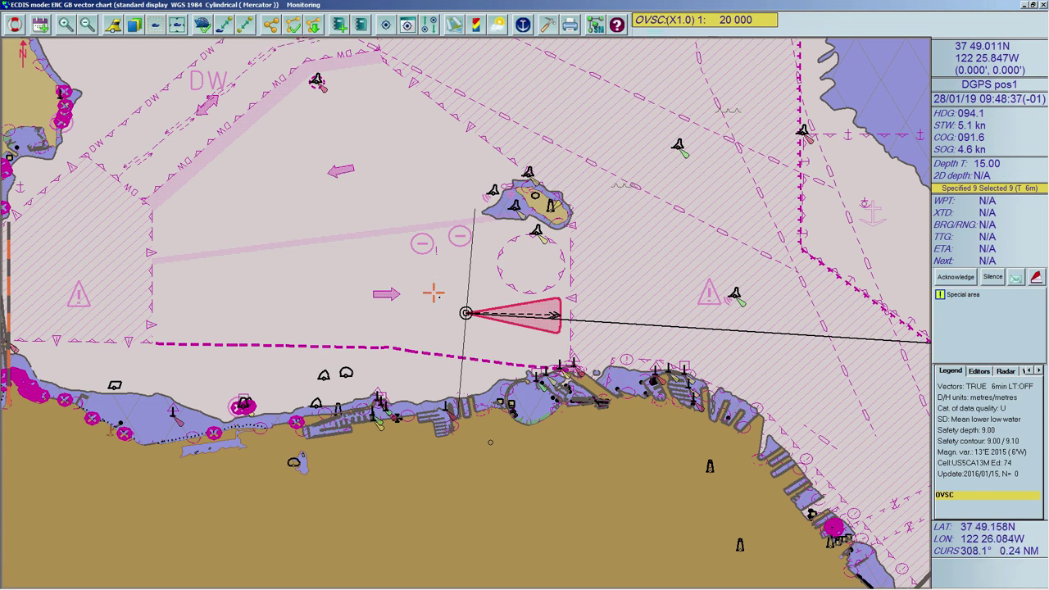
- Open the own ship's properties and enable the display of range rings around the ship
{"action": "right_click", "coordinate": [465, 312]}
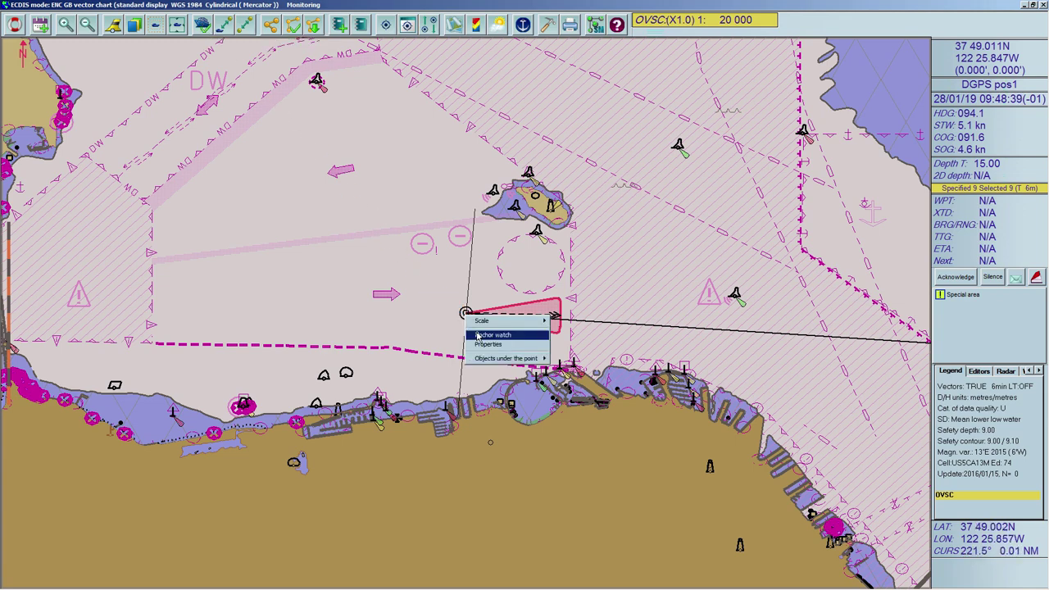
{"action": "left_click", "coordinate": [481, 342]}
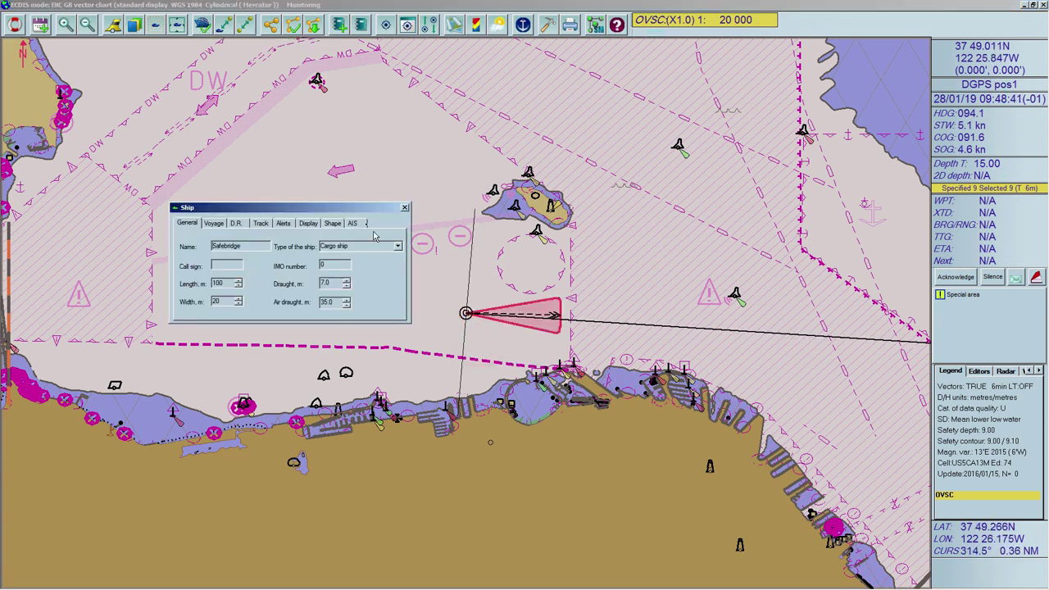
{"action": "left_click", "coordinate": [343, 207]}
{"action": "left_click_drag", "start_coordinate": [350, 209], "coordinate": [531, 256]}
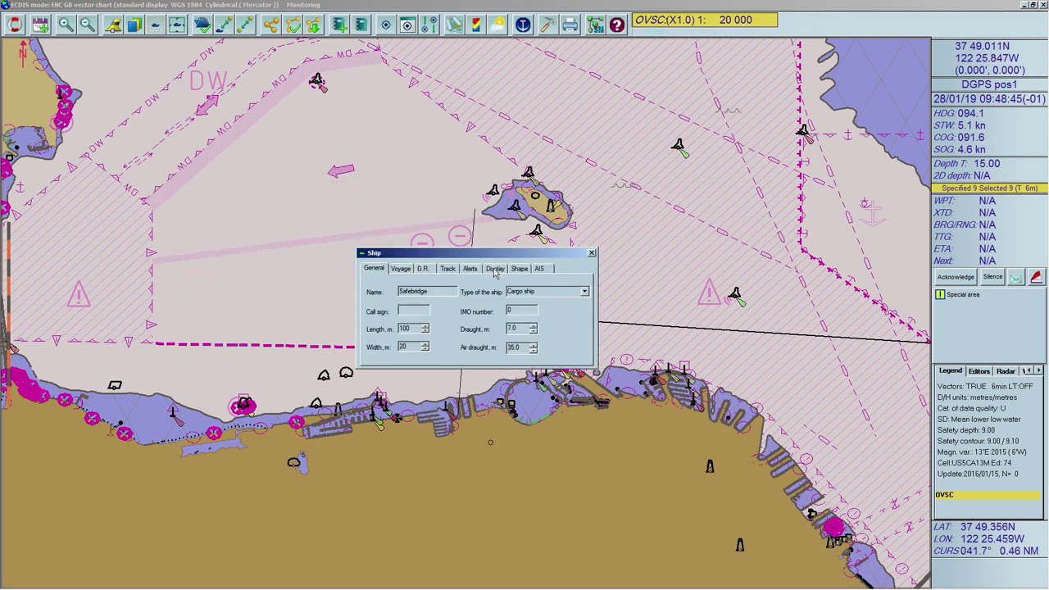
{"action": "left_click", "coordinate": [495, 271]}
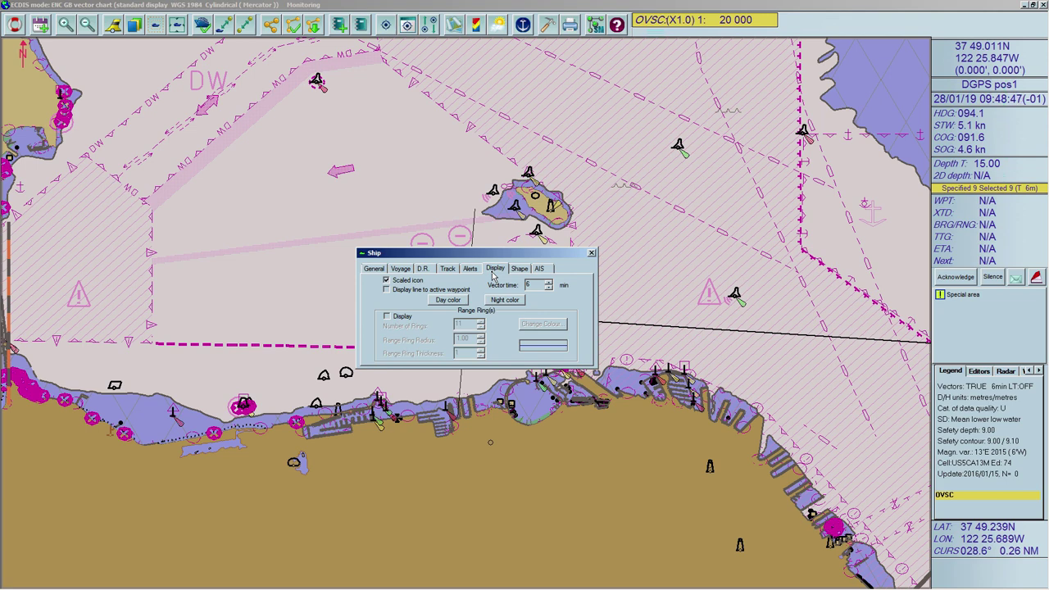
{"action": "left_click", "coordinate": [402, 318]}
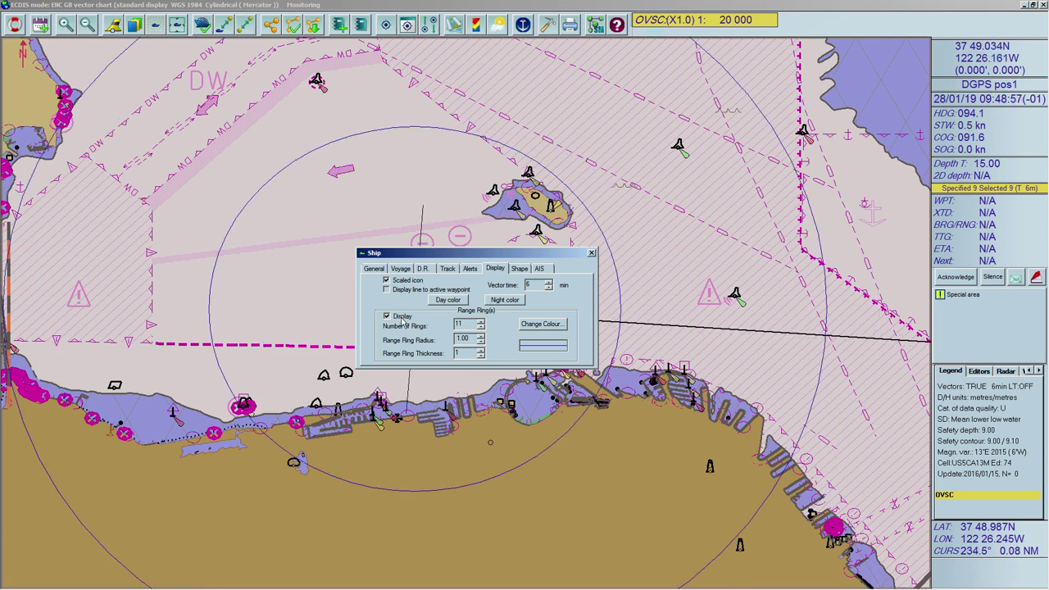
- Set the ship's number of range rings to 9 and the range ring radius to 1.40
{"action": "left_click", "coordinate": [481, 328]}
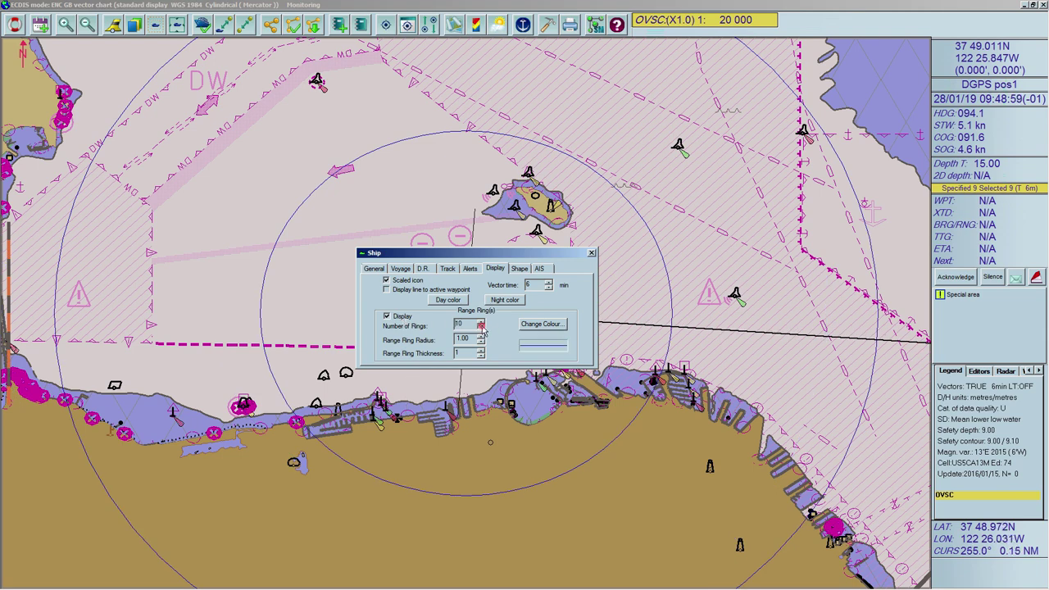
{"action": "left_click", "coordinate": [481, 329]}
{"action": "left_click", "coordinate": [481, 328]}
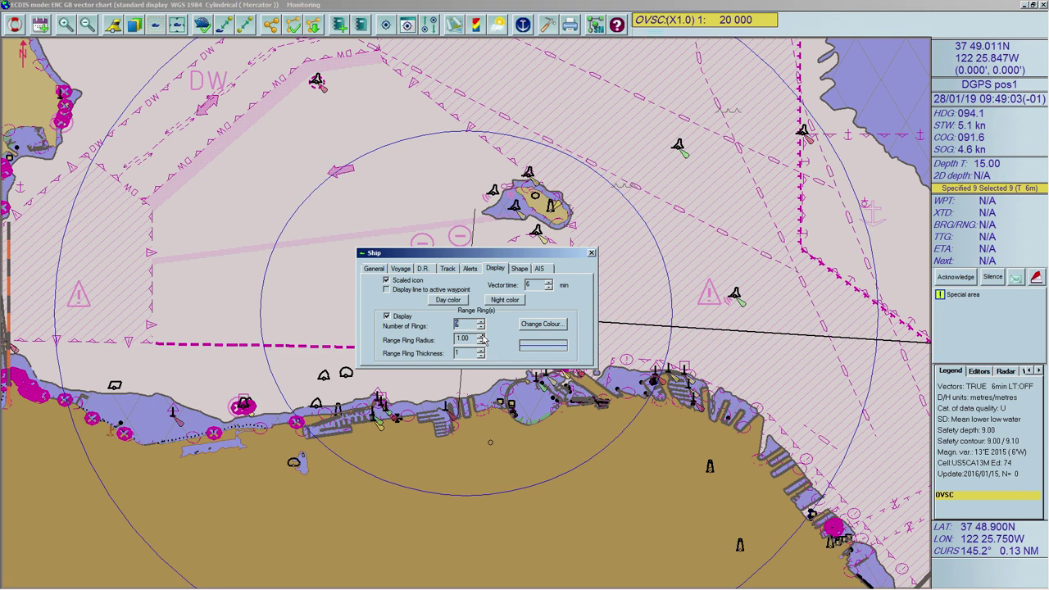
{"action": "left_click", "coordinate": [481, 336]}
{"action": "left_click", "coordinate": [481, 336]}
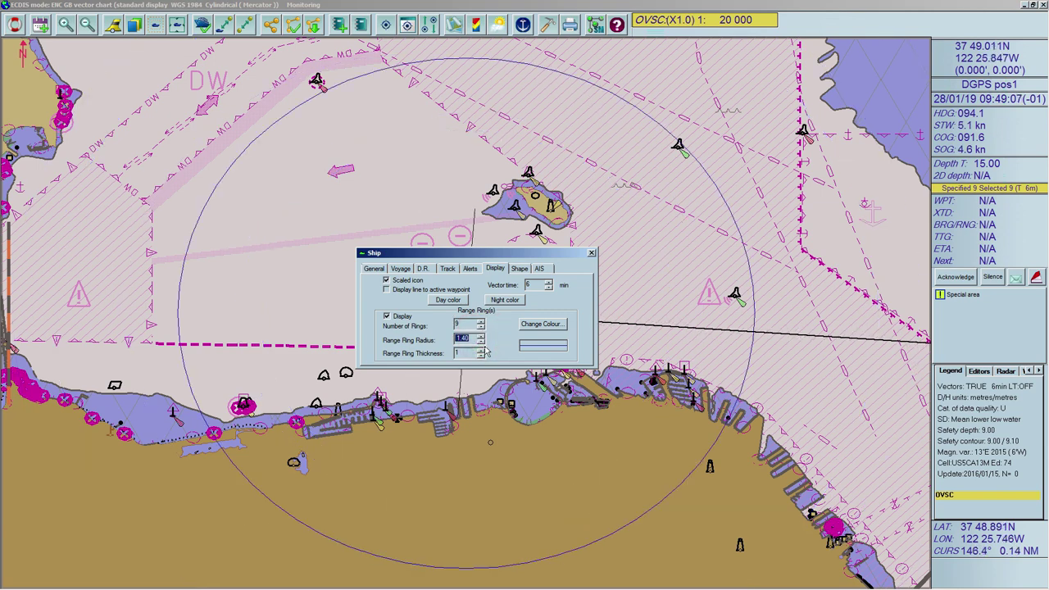
- Increase the range ring thickness and change the ring colour to red
{"action": "left_click", "coordinate": [481, 350]}
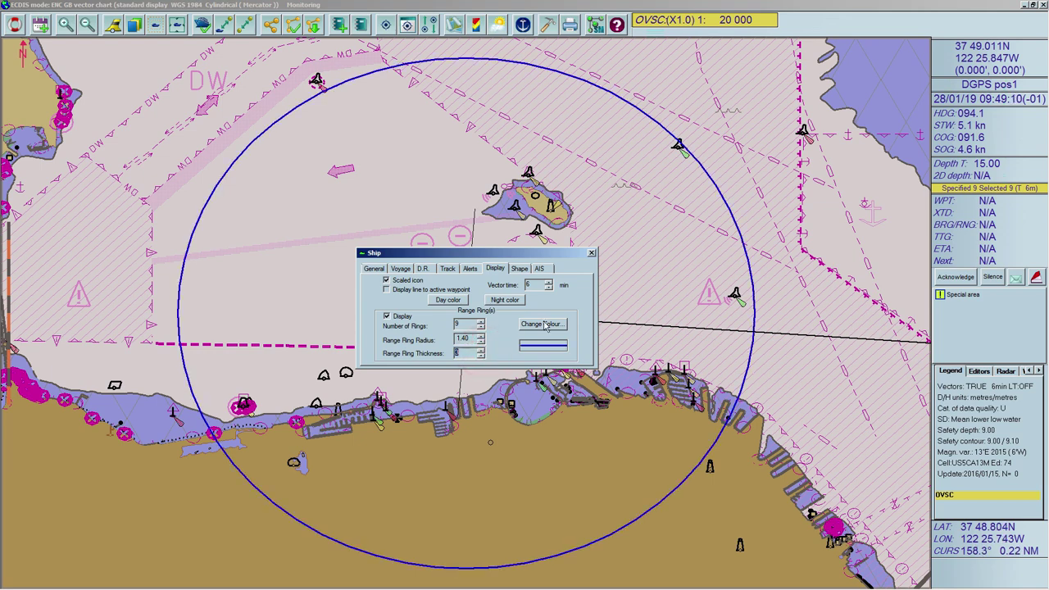
{"action": "left_click", "coordinate": [545, 325]}
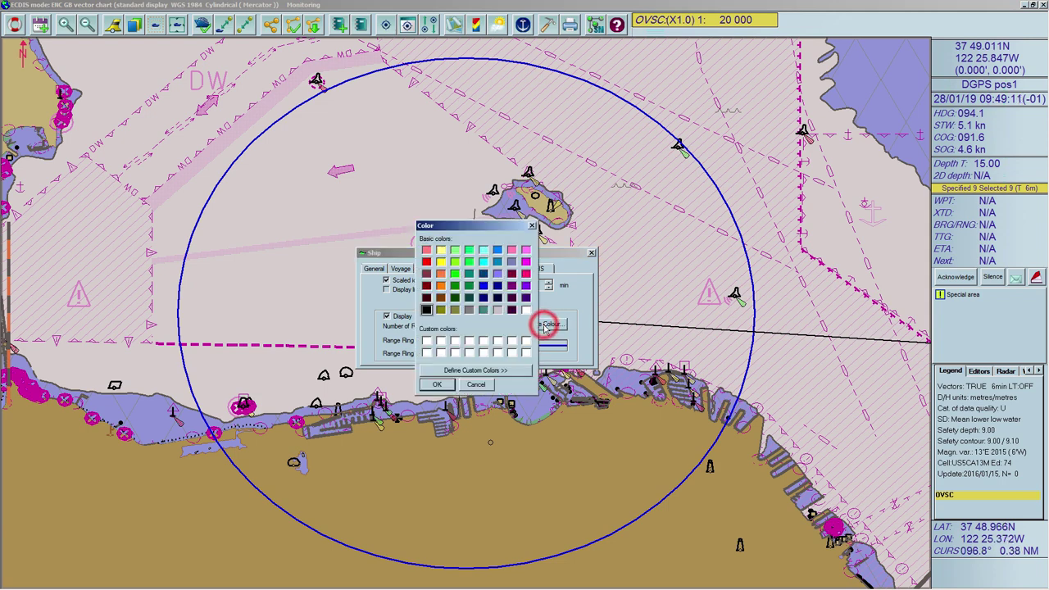
{"action": "left_click", "coordinate": [426, 261]}
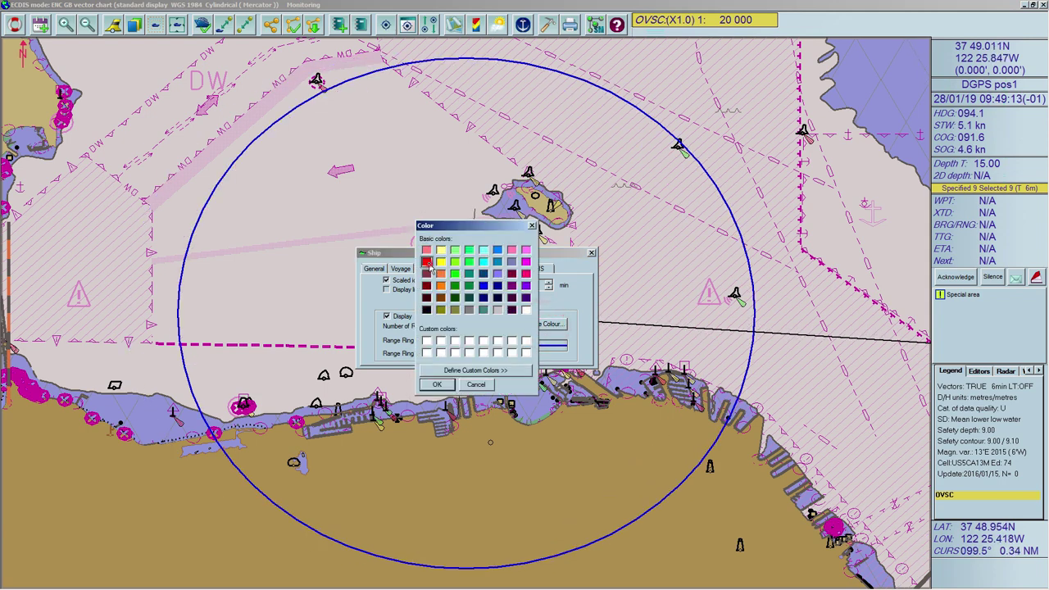
{"action": "left_click", "coordinate": [437, 385]}
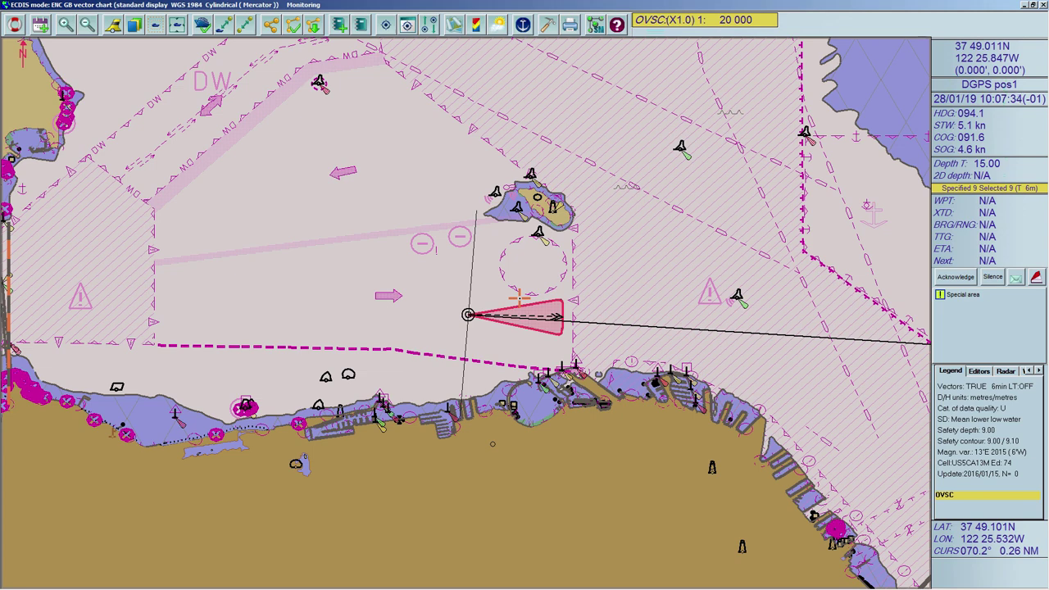
- Enable the Chart borders viewing group in the chart settings, apply it, and move the dialog aside to reveal the border
{"action": "right_click", "coordinate": [445, 277]}
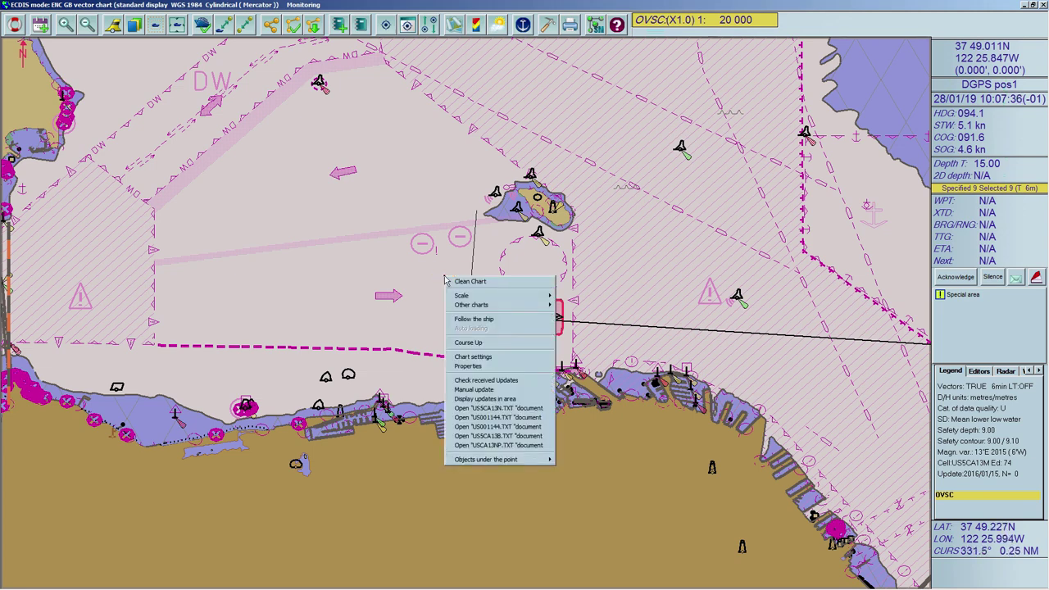
{"action": "left_click", "coordinate": [473, 356]}
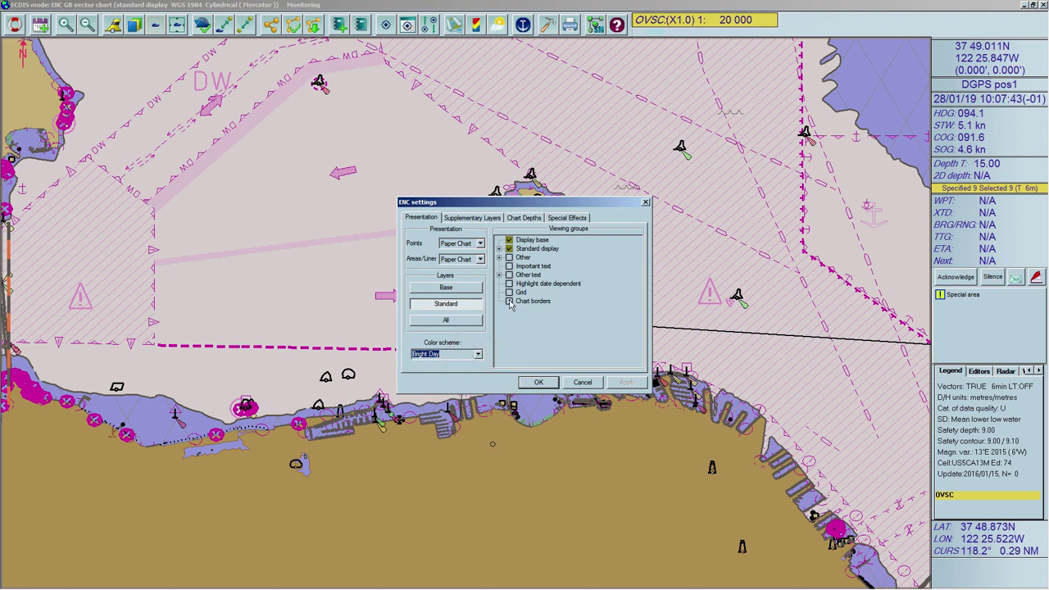
{"action": "left_click", "coordinate": [509, 302]}
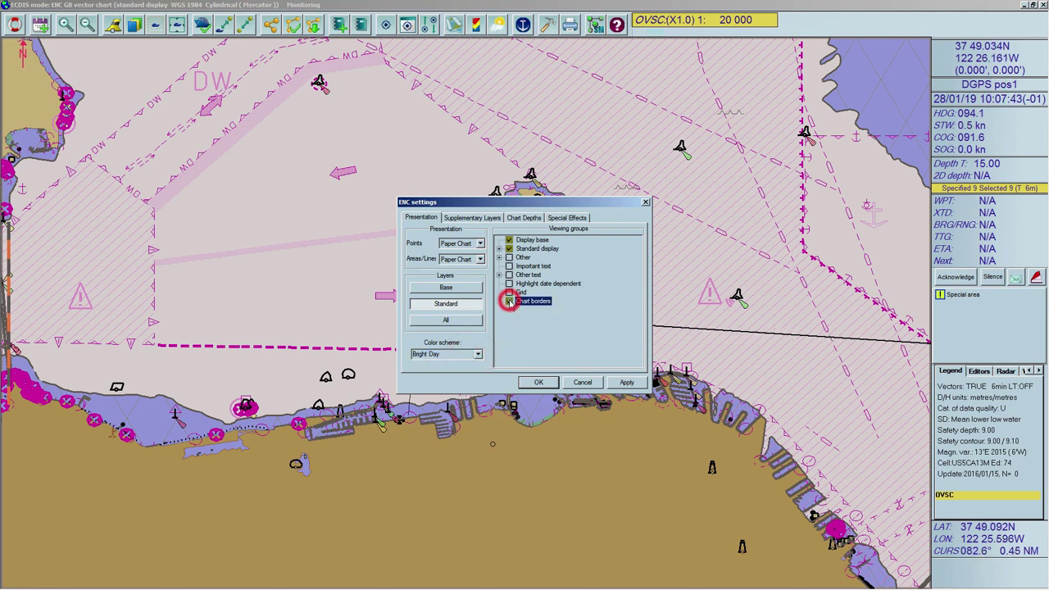
{"action": "left_click", "coordinate": [626, 383]}
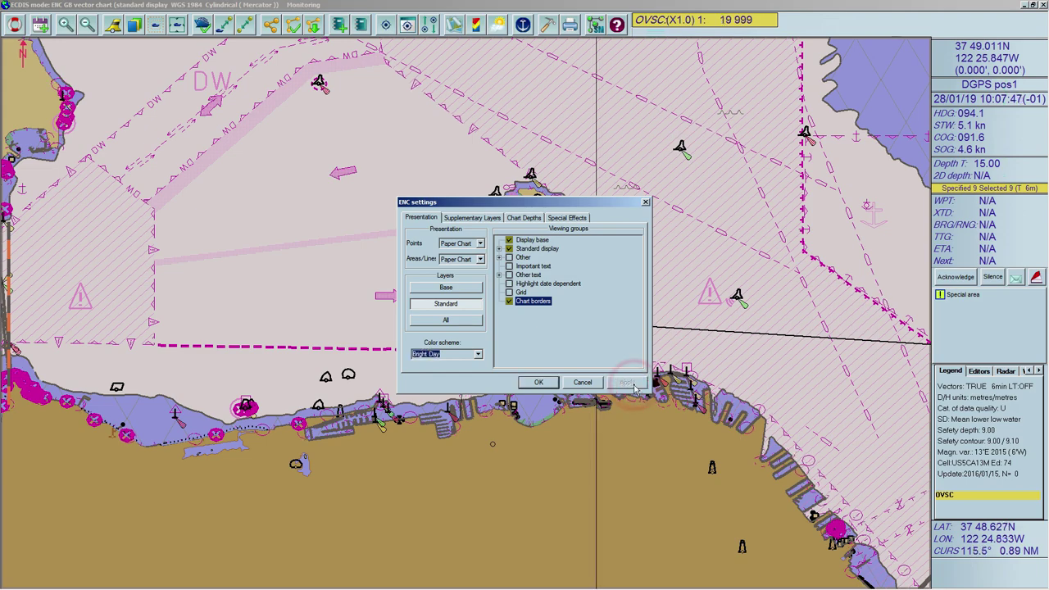
{"action": "left_click_drag", "start_coordinate": [577, 205], "coordinate": [408, 222]}
{"action": "left_click_drag", "start_coordinate": [407, 221], "coordinate": [330, 222]}
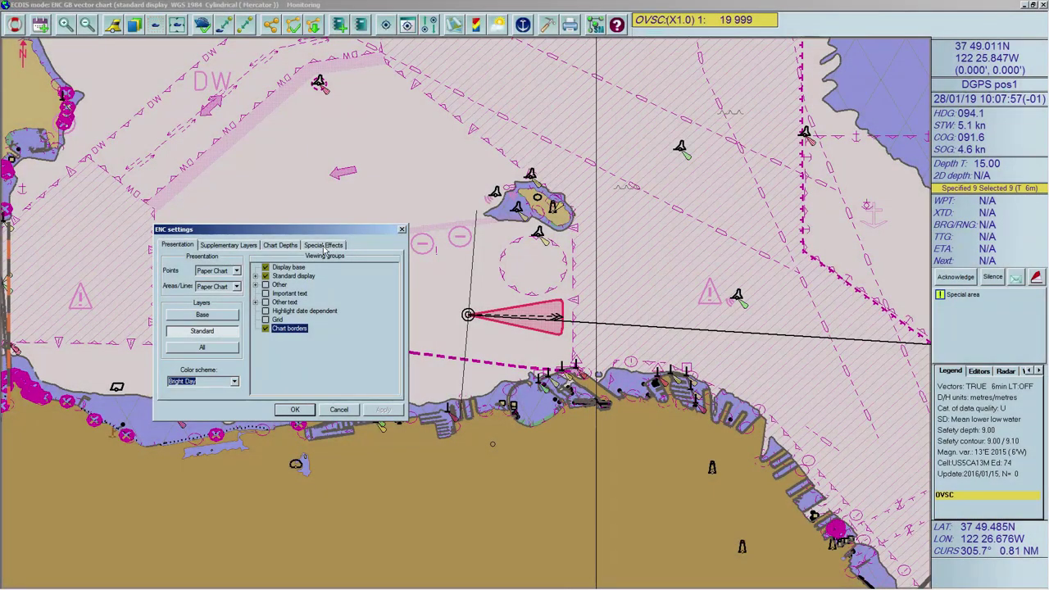
- Show the Special Effects settings in the chart settings dialog
{"action": "left_click", "coordinate": [323, 246]}
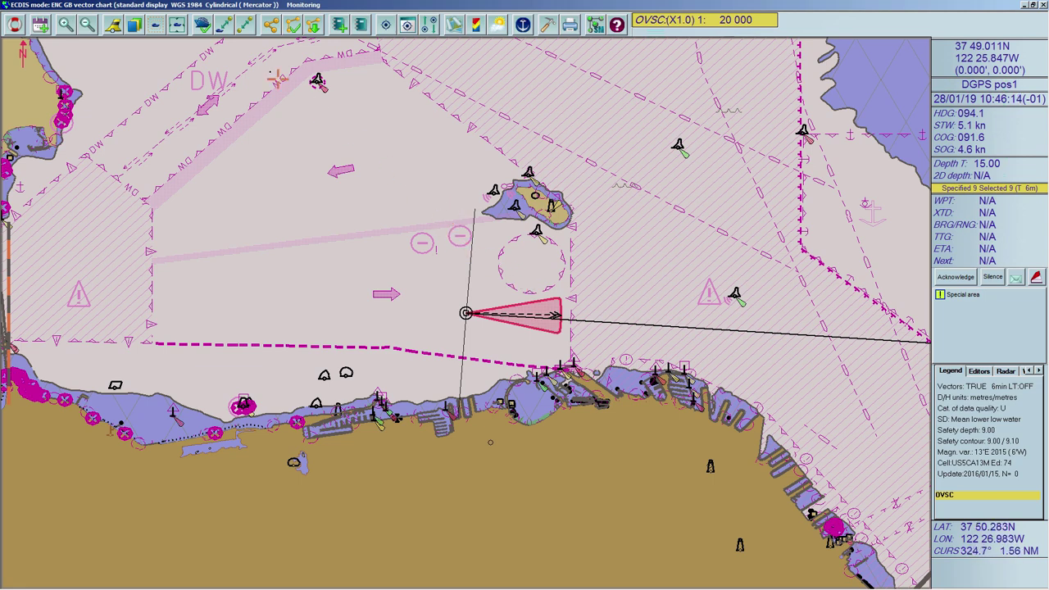
- Measure range and bearing from own ship to the island's southeastern end, adjusting the end point of the range and bearing line
{"action": "left_click", "coordinate": [221, 28]}
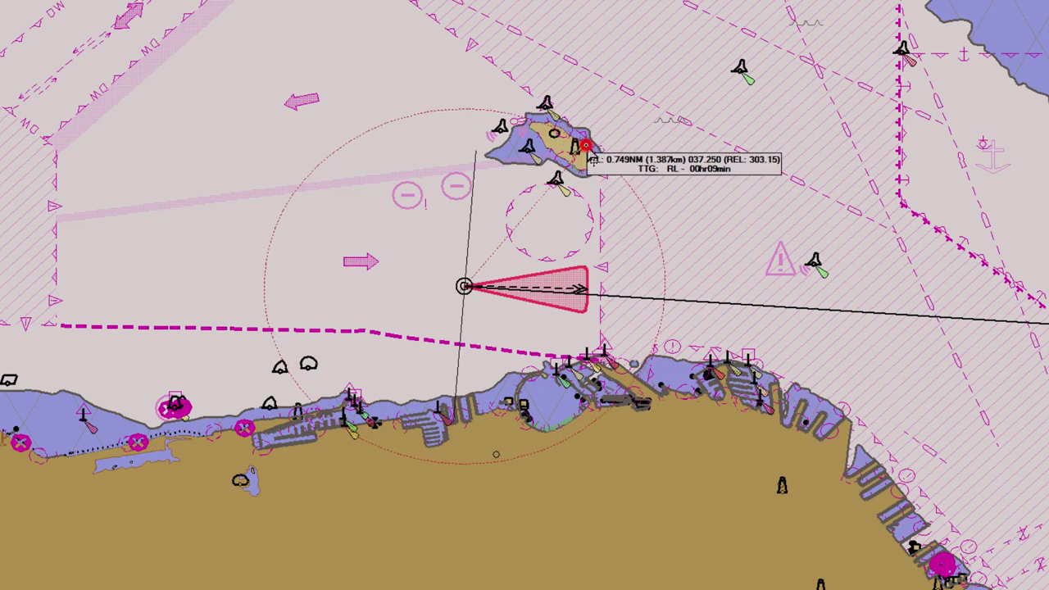
{"action": "left_click", "coordinate": [583, 142]}
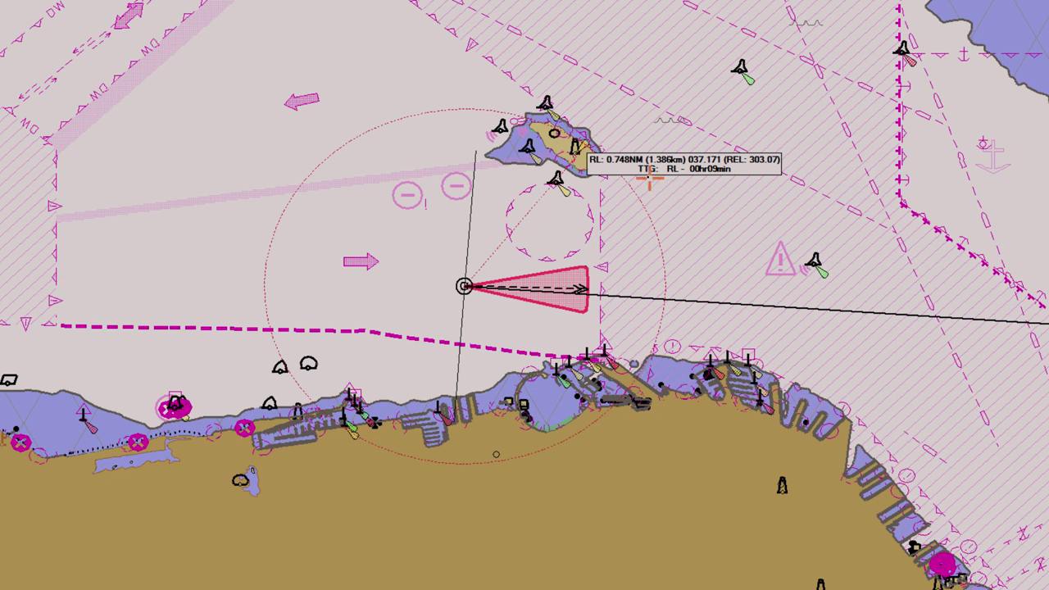
{"action": "left_click", "coordinate": [585, 144]}
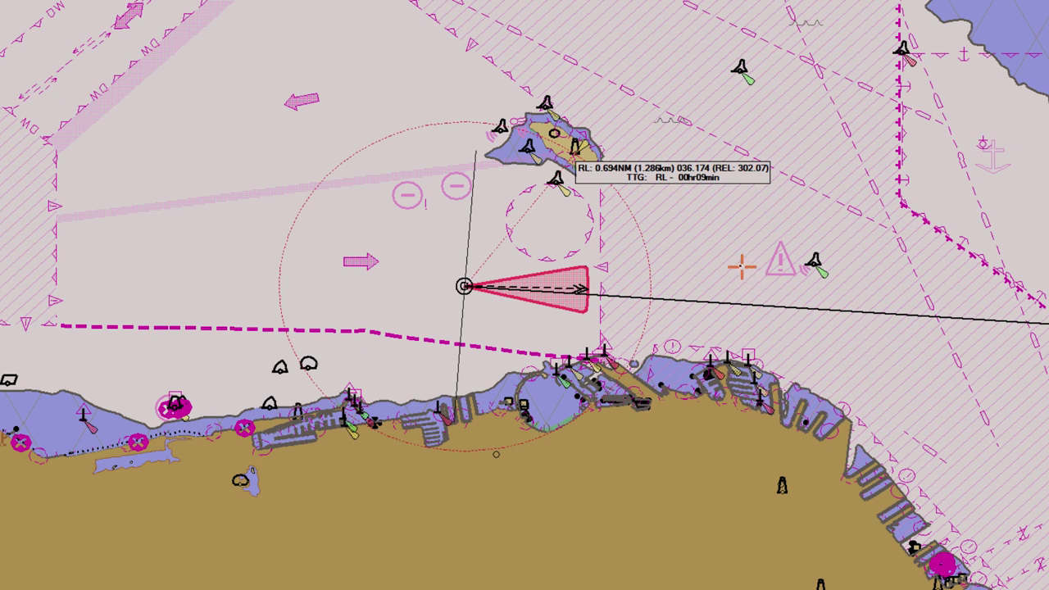
- Set the range and bearing line's transparency to 25 and its label font to MS Sans Serif, and delete the line
{"action": "right_click", "coordinate": [670, 171]}
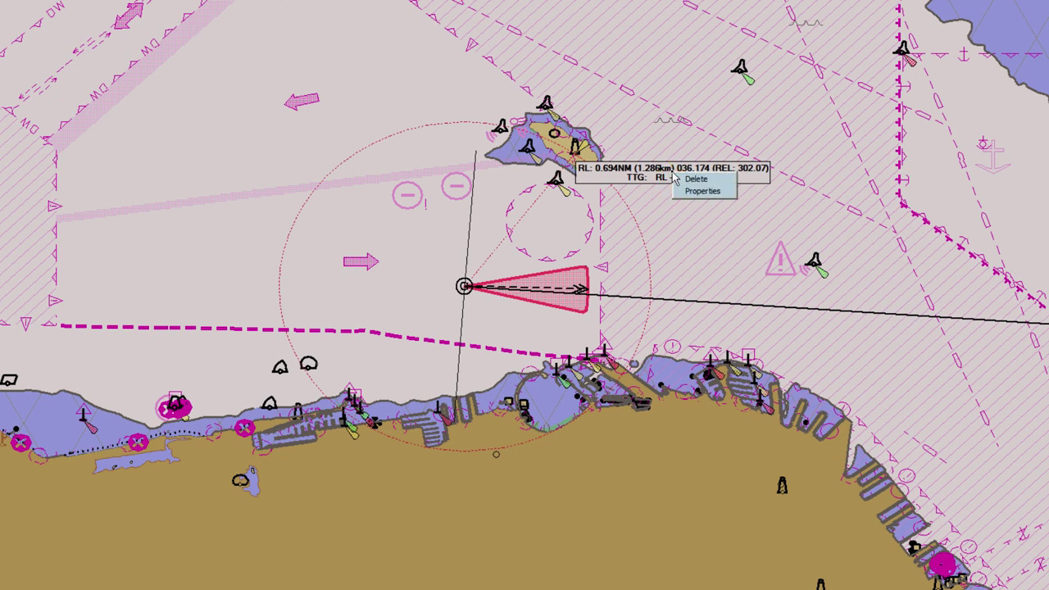
{"action": "left_click", "coordinate": [689, 191]}
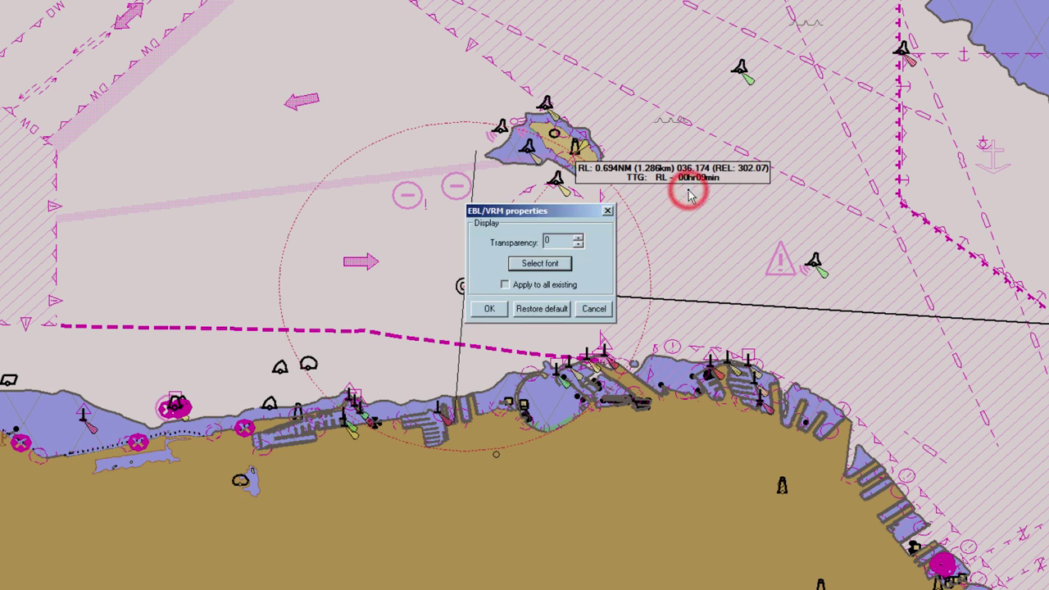
{"action": "left_click", "coordinate": [578, 239]}
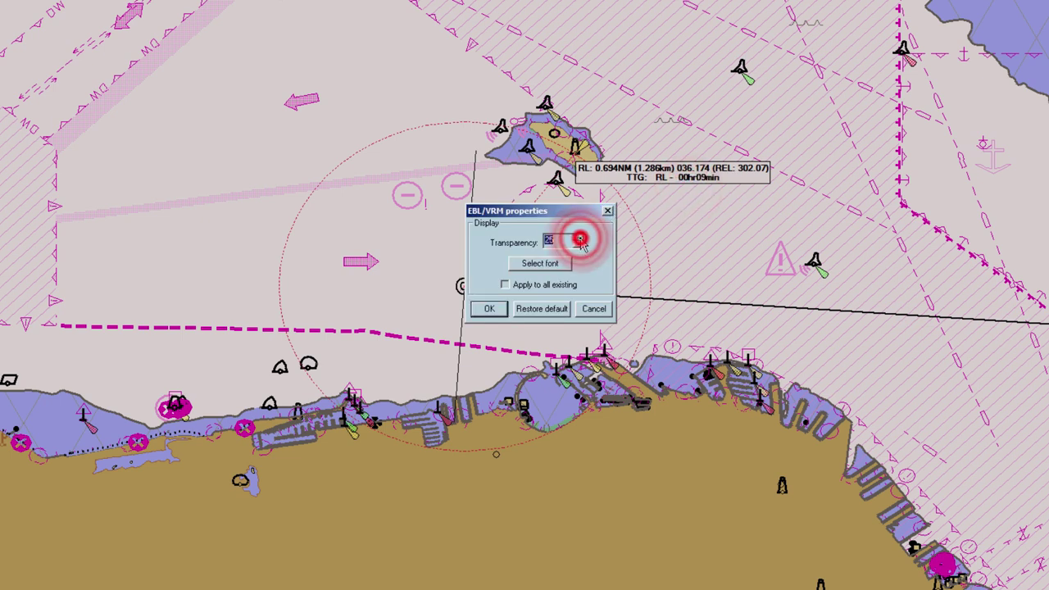
{"action": "left_click", "coordinate": [545, 264]}
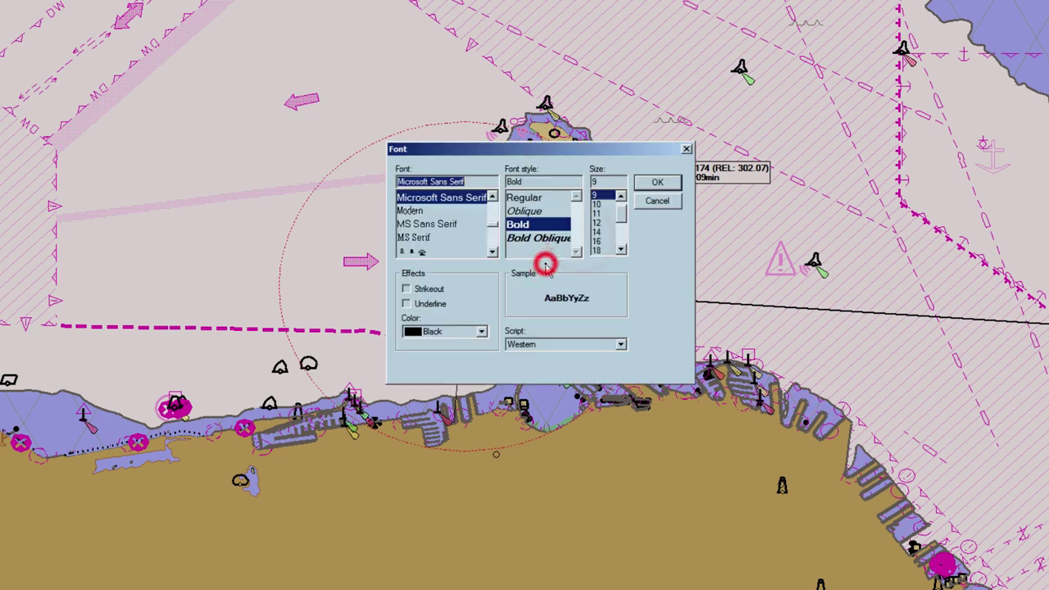
{"action": "left_click", "coordinate": [437, 224]}
{"action": "left_click", "coordinate": [649, 183]}
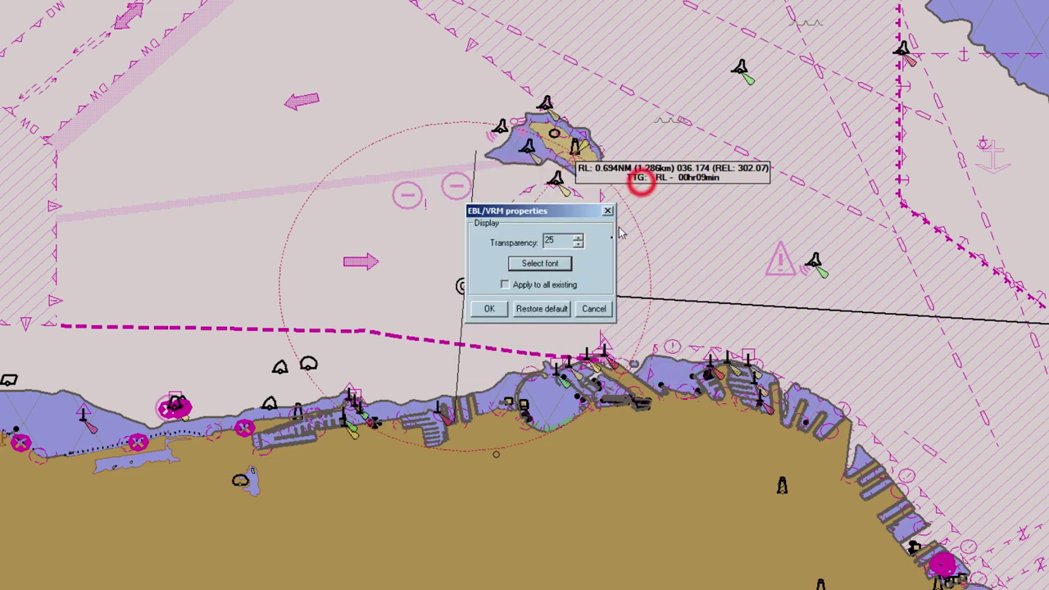
{"action": "left_click", "coordinate": [502, 306]}
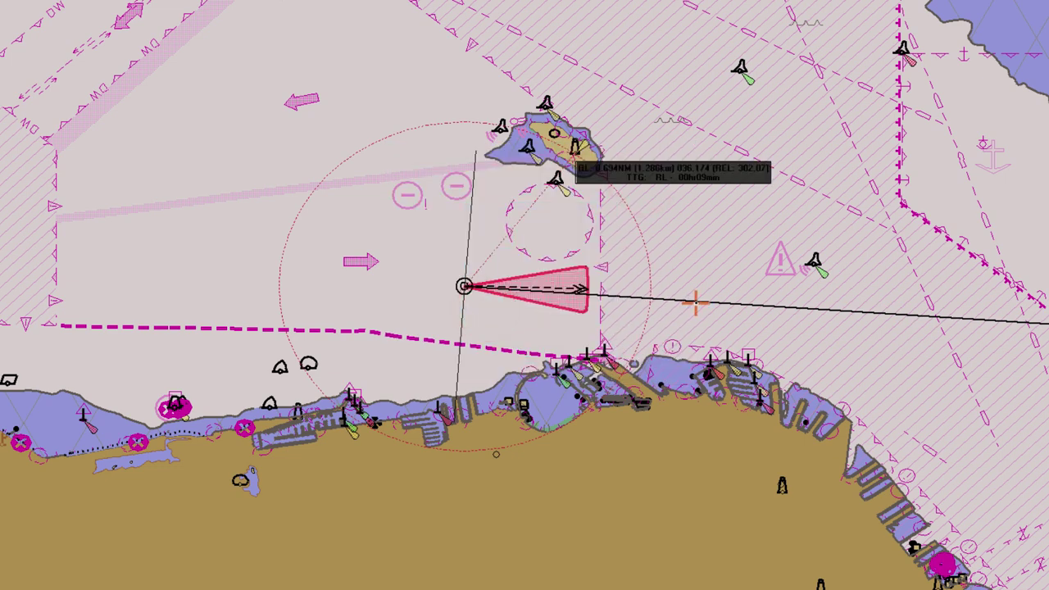
{"action": "right_click", "coordinate": [683, 175]}
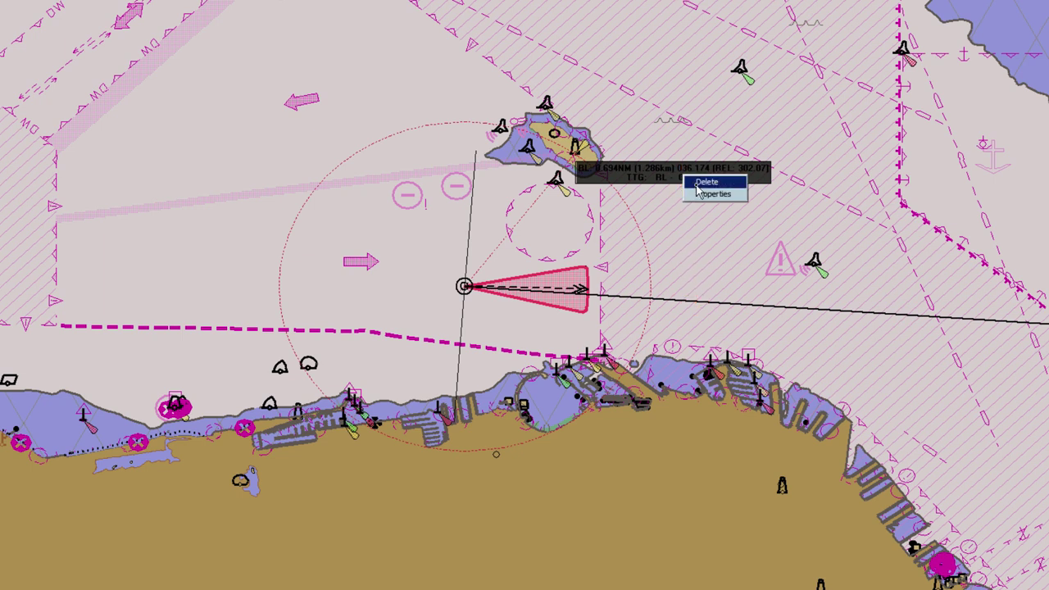
{"action": "left_click", "coordinate": [698, 183]}
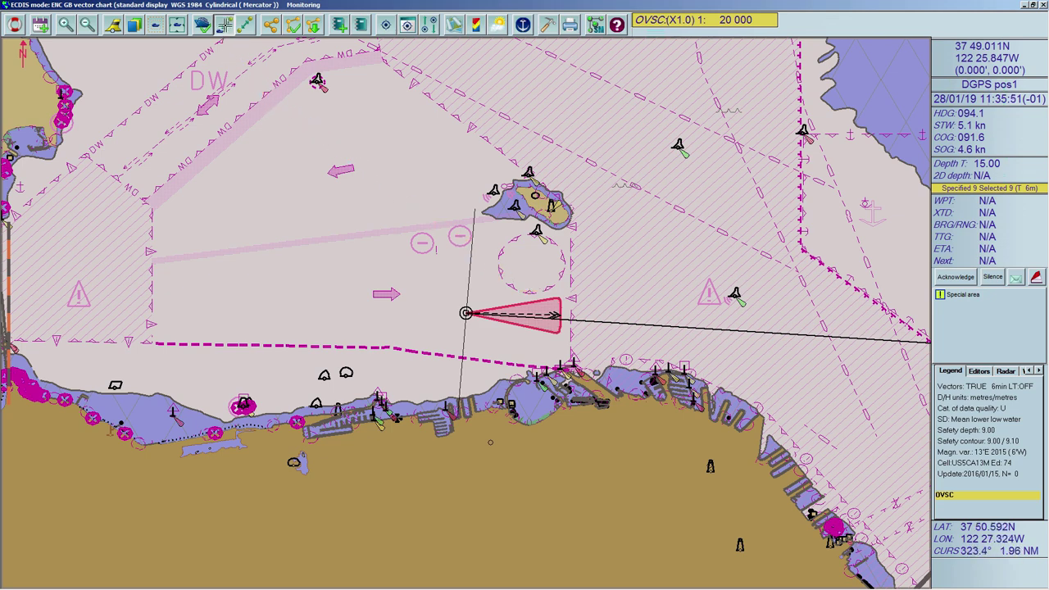
- Measure range, bearing and ETA from own ship to a northwestern point and the eastern anchorage, and delete the line
{"action": "left_click", "coordinate": [224, 24]}
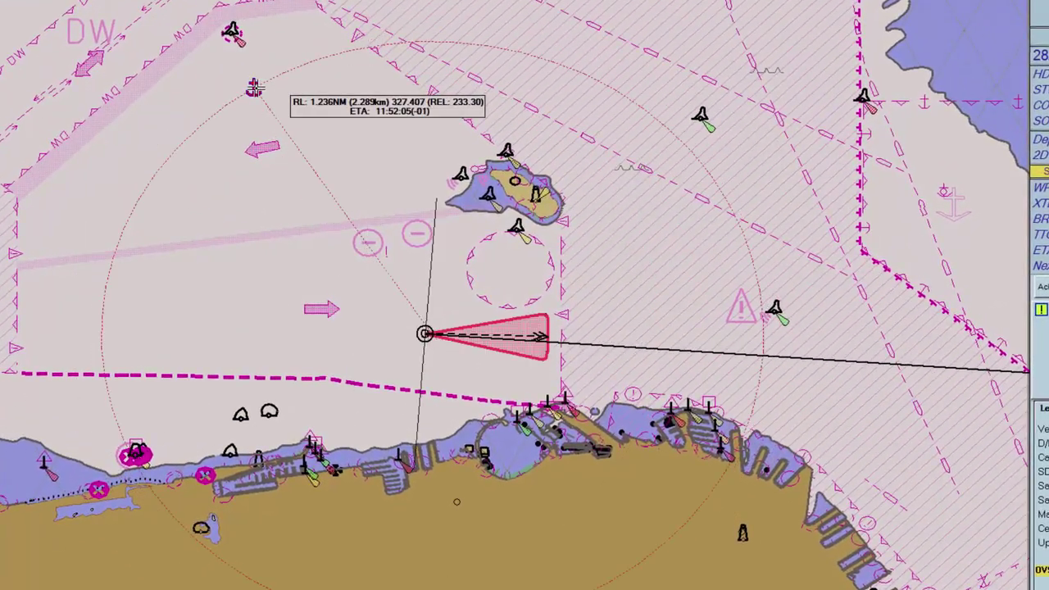
{"action": "left_click", "coordinate": [254, 87]}
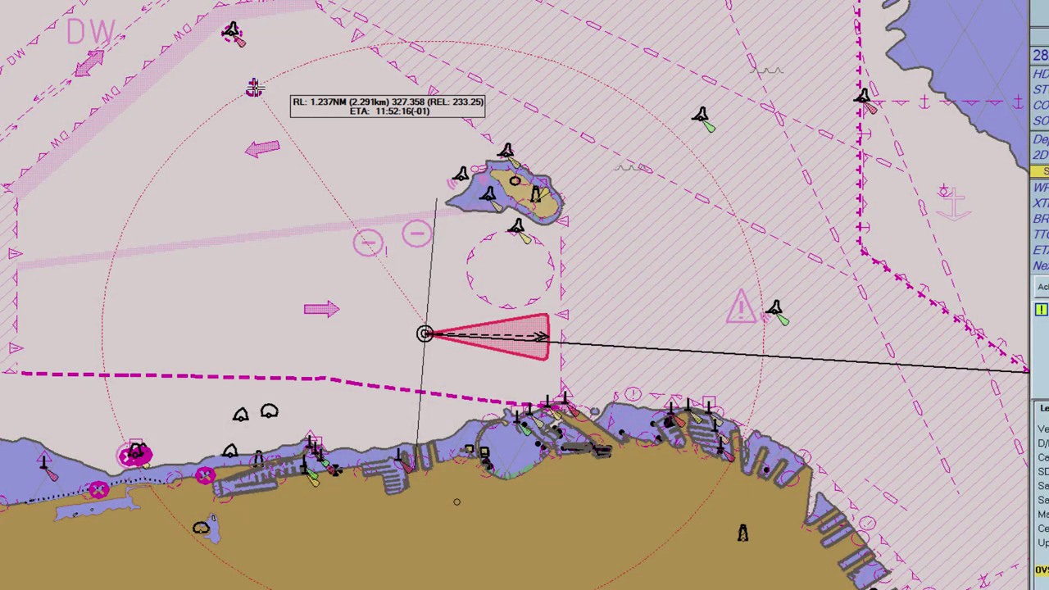
{"action": "mouse_move", "coordinate": [254, 88]}
{"action": "left_mouse_down"}
{"action": "mouse_move", "coordinate": [352, 103]}
{"action": "mouse_move", "coordinate": [555, 169]}
{"action": "mouse_move", "coordinate": [721, 205]}
{"action": "mouse_move", "coordinate": [826, 214]}
{"action": "mouse_move", "coordinate": [955, 202]}
{"action": "left_mouse_up"}
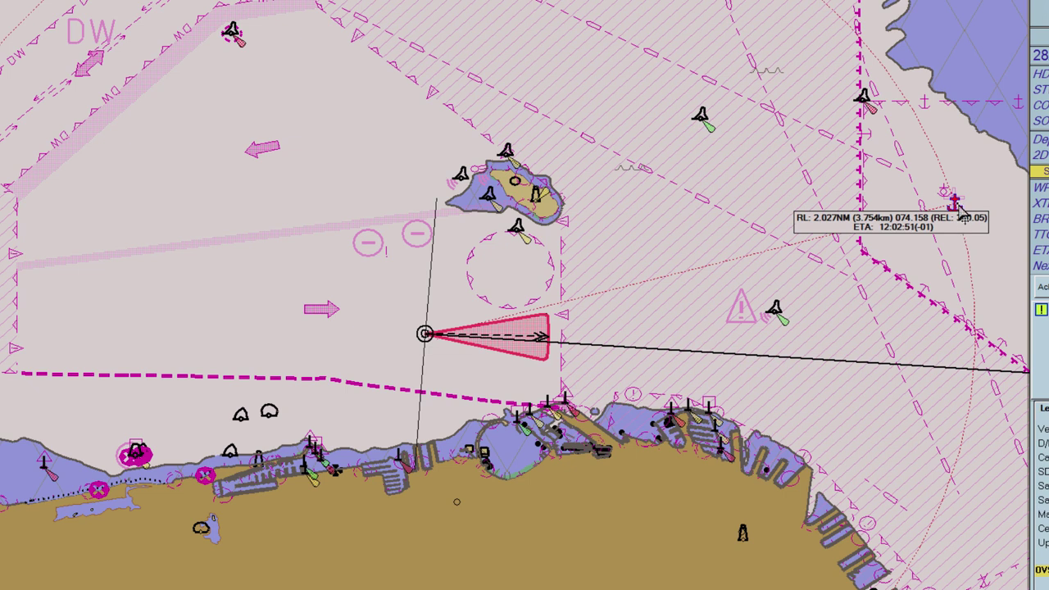
{"action": "mouse_move", "coordinate": [954, 201]}
{"action": "left_mouse_down"}
{"action": "mouse_move", "coordinate": [967, 177]}
{"action": "mouse_move", "coordinate": [978, 187]}
{"action": "left_mouse_up"}
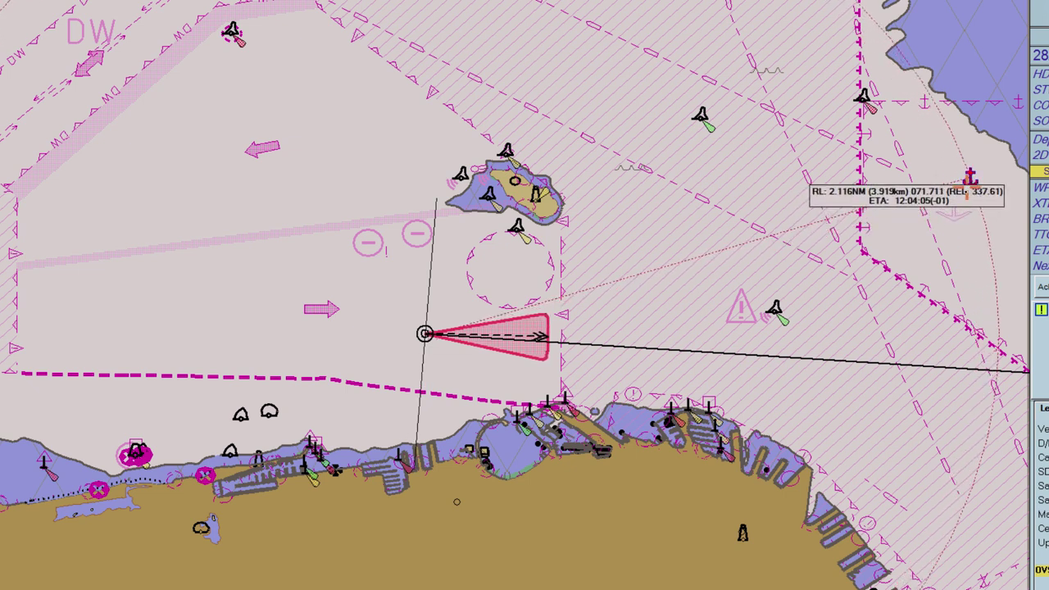
{"action": "right_click", "coordinate": [970, 207]}
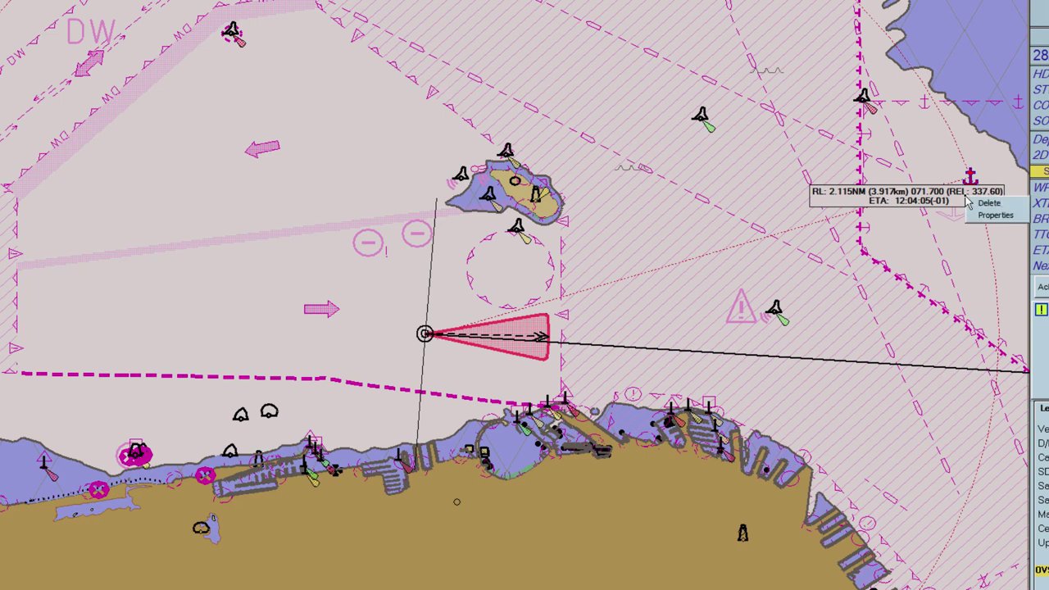
{"action": "left_click", "coordinate": [972, 204]}
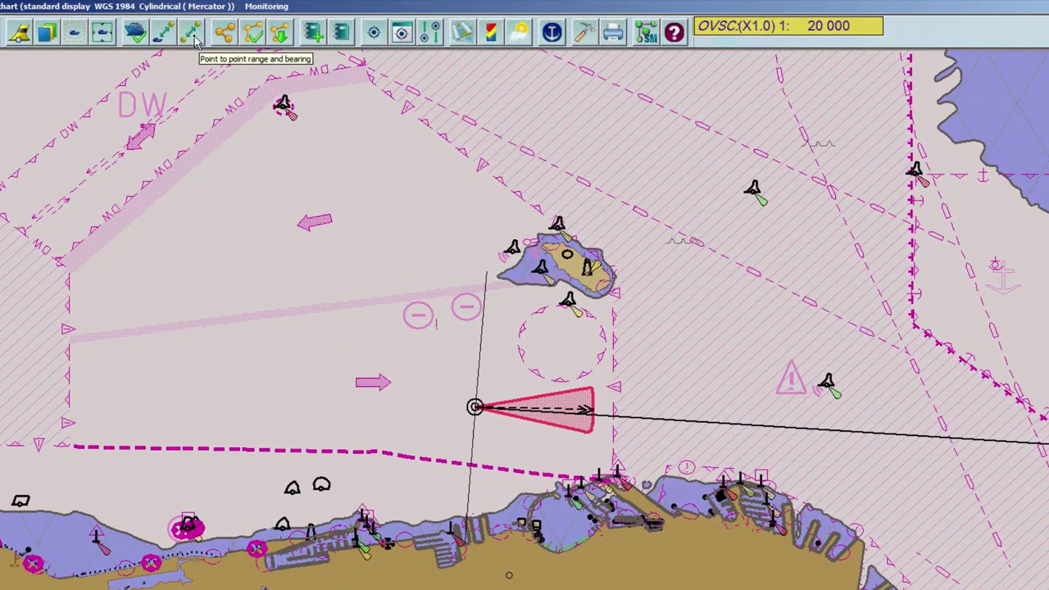
- Measure point-to-point range and bearing from the northwestern buoy to the buoy west of the island, and reset the line to ship origin
{"action": "left_click", "coordinate": [193, 36]}
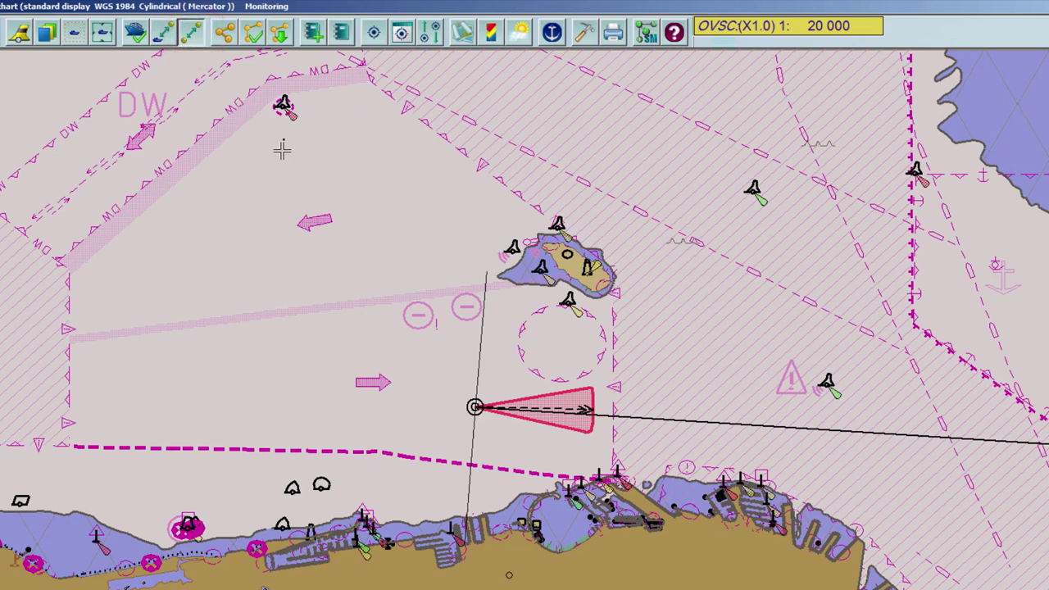
{"action": "left_click", "coordinate": [283, 105]}
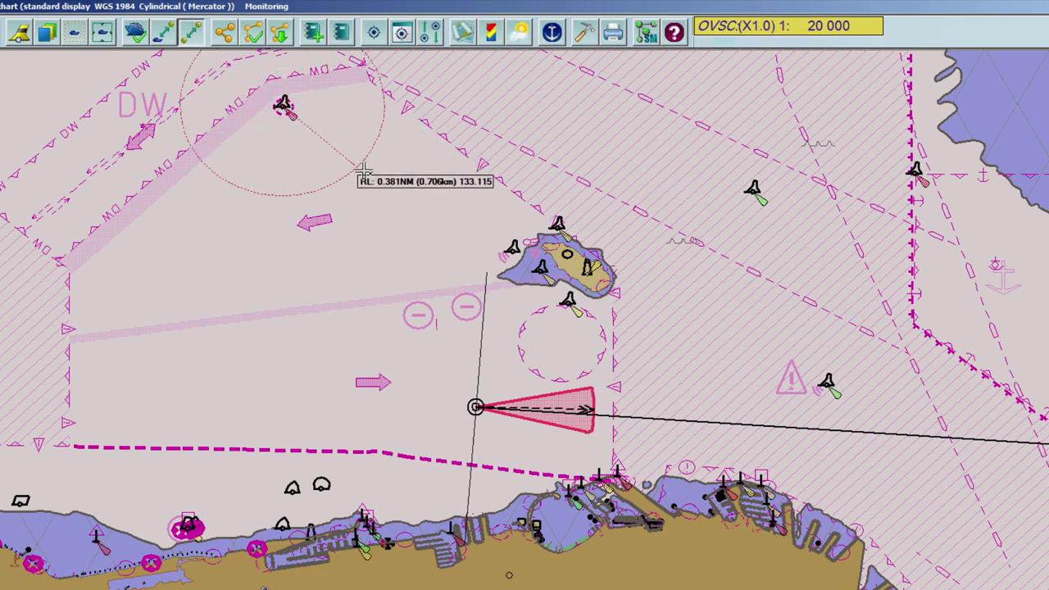
{"action": "left_click", "coordinate": [513, 249]}
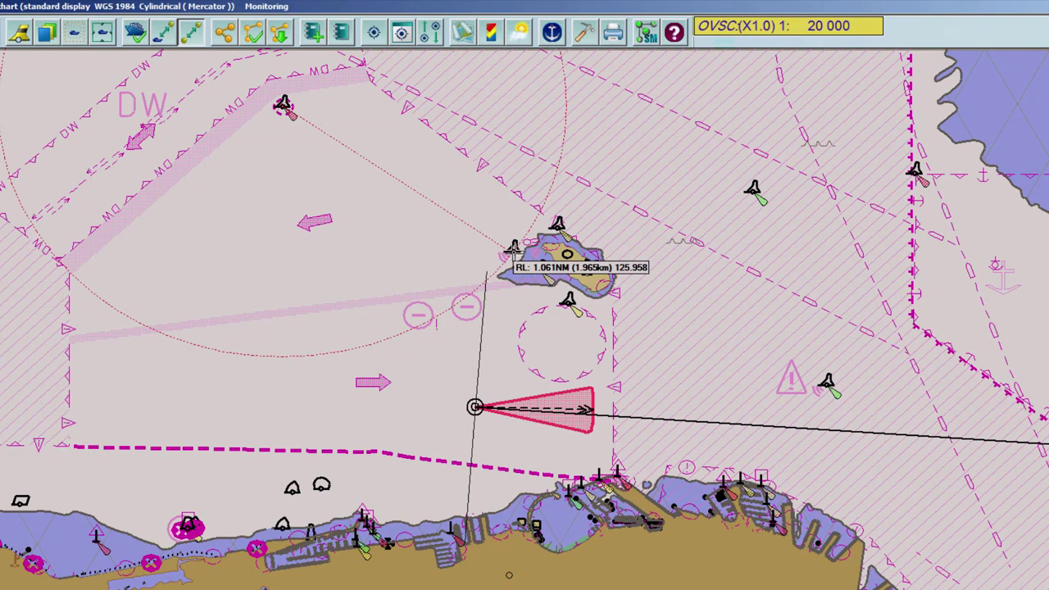
{"action": "right_click", "coordinate": [576, 267]}
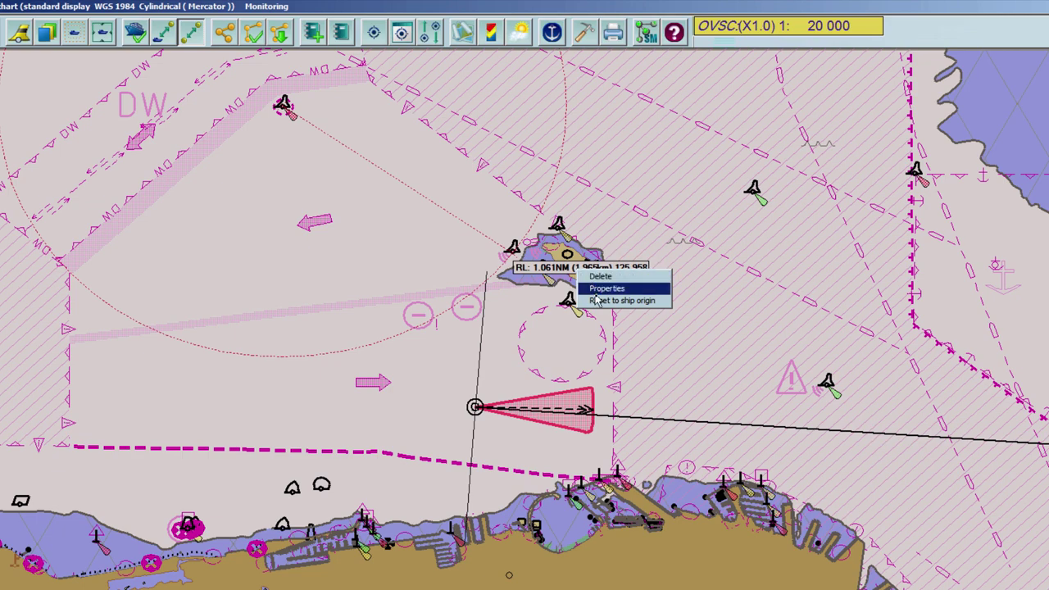
{"action": "left_click", "coordinate": [598, 301]}
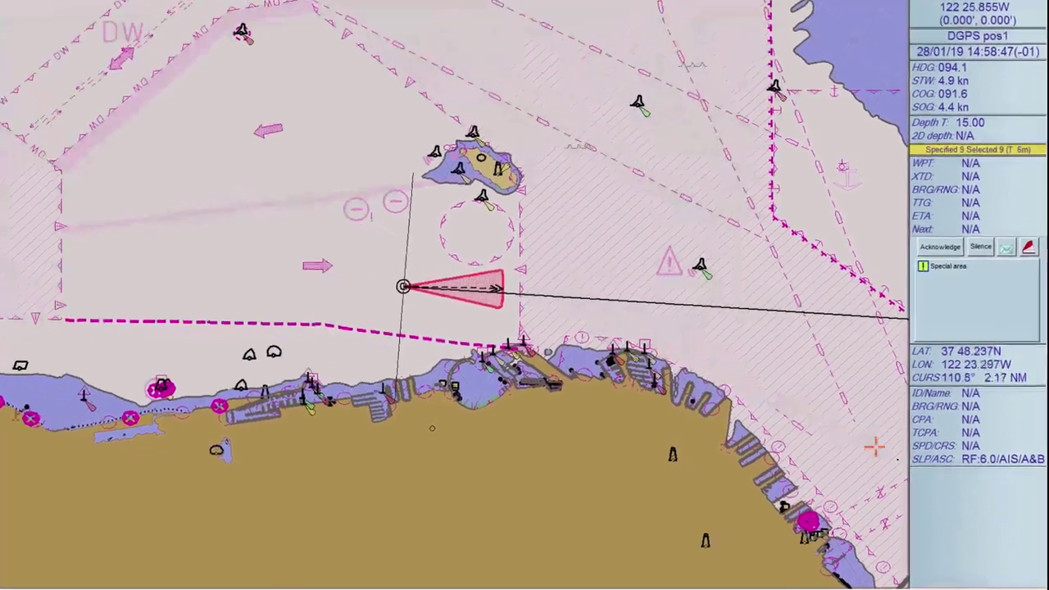
- Configure the console to show the Tool panels and hide the Target panel, and apply the changes
{"action": "right_click", "coordinate": [940, 481]}
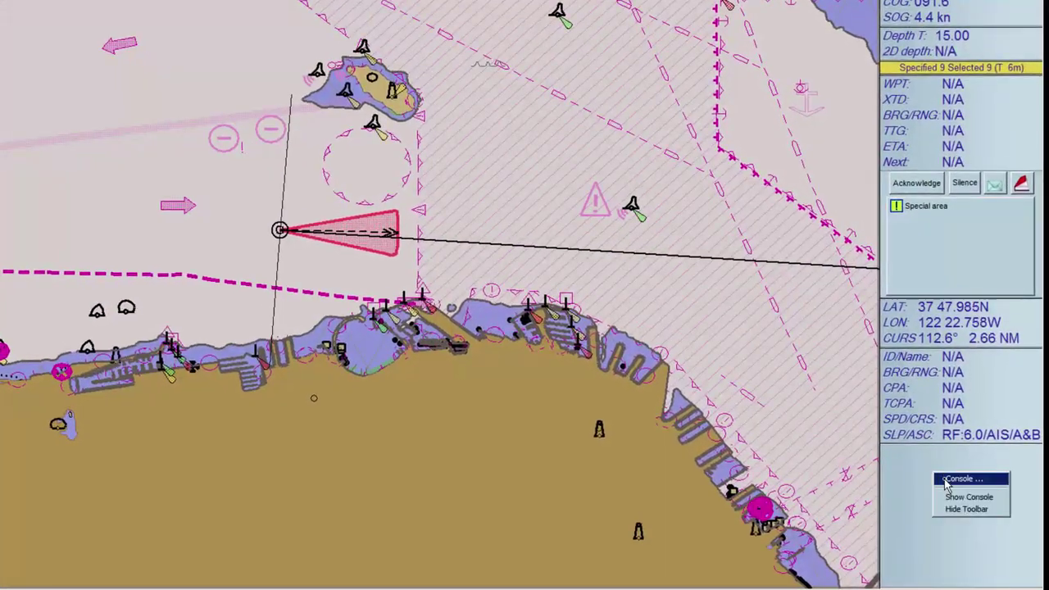
{"action": "left_click", "coordinate": [947, 480]}
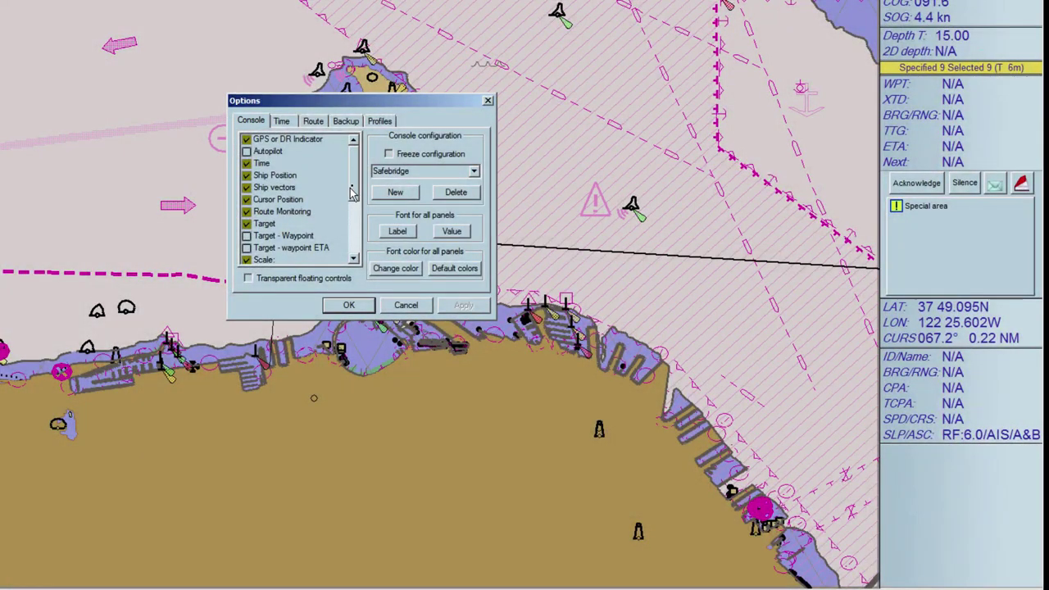
{"action": "left_click_drag", "start_coordinate": [353, 184], "coordinate": [354, 246]}
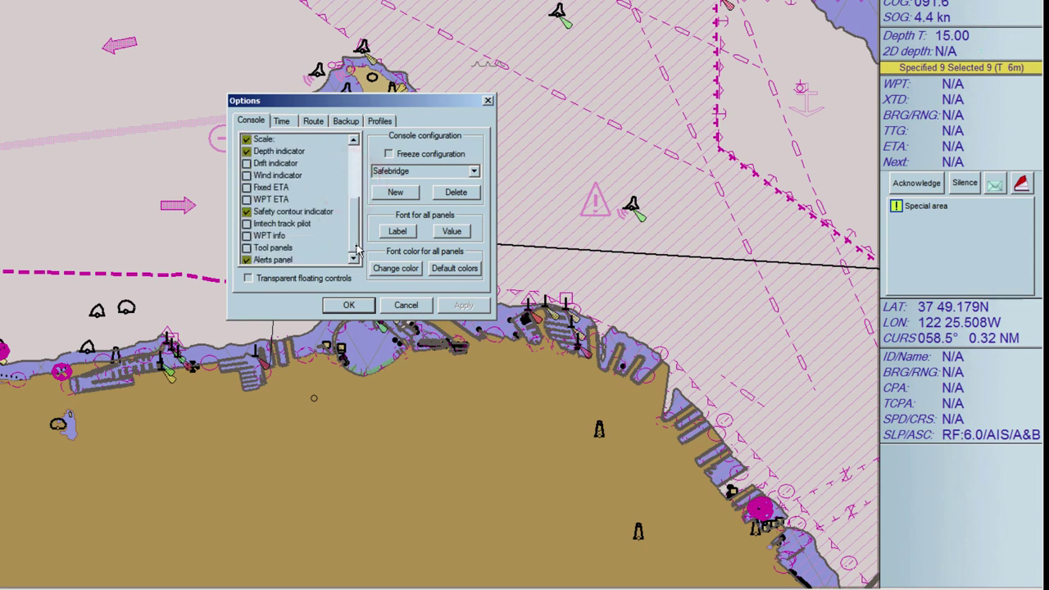
{"action": "left_click", "coordinate": [246, 249]}
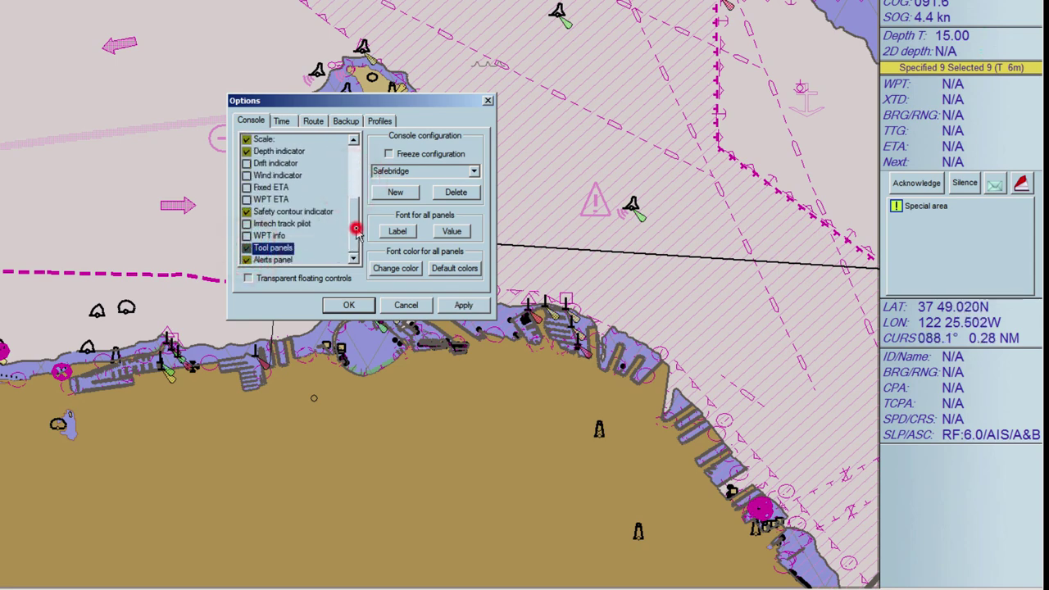
{"action": "scroll", "coordinate": [356, 229], "scroll_direction": "up", "scroll_amount": 4}
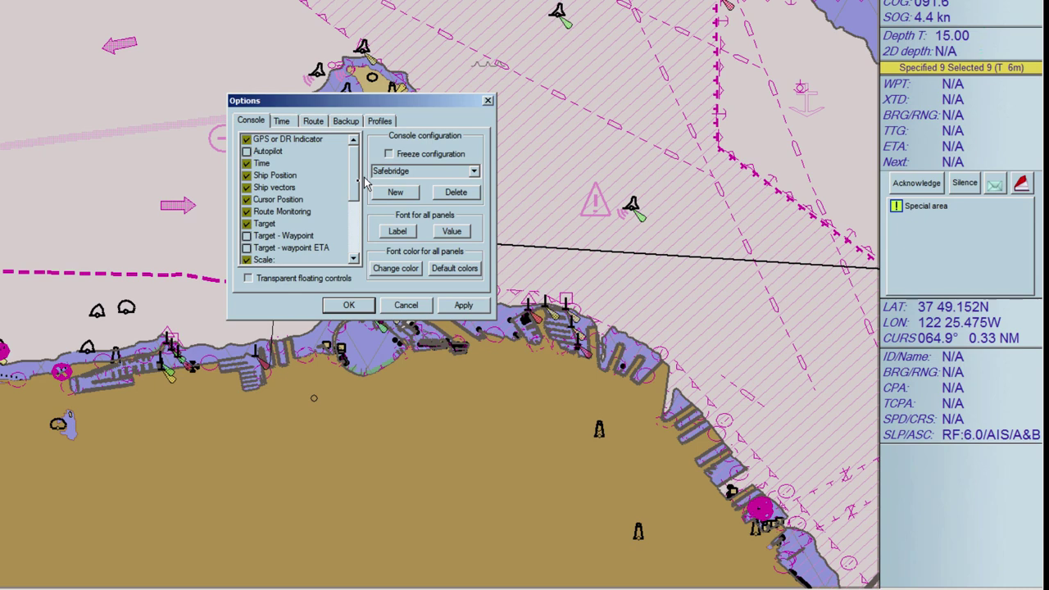
{"action": "left_click", "coordinate": [247, 225]}
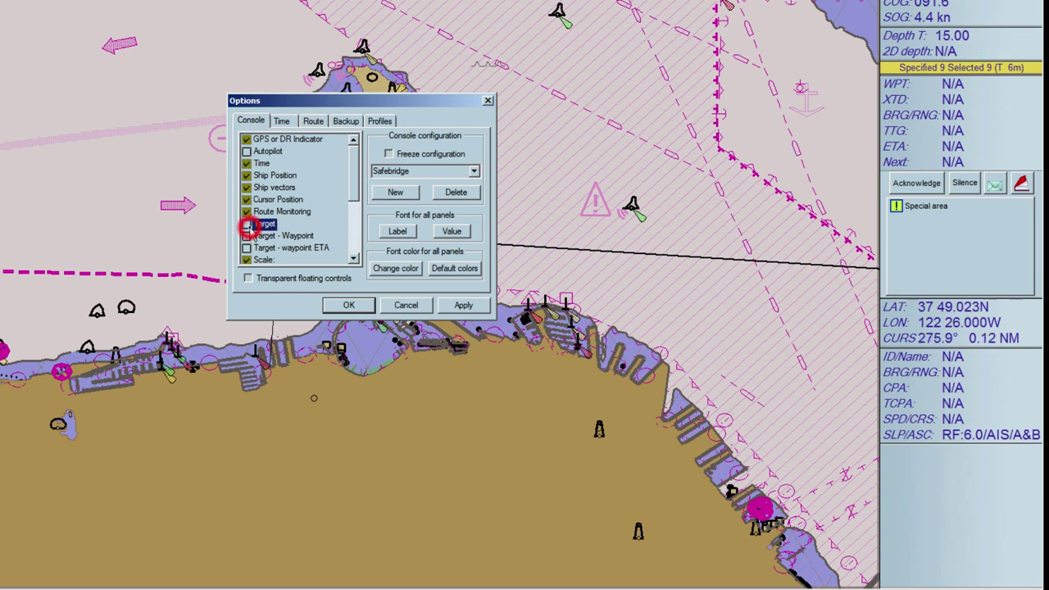
{"action": "left_click", "coordinate": [484, 310]}
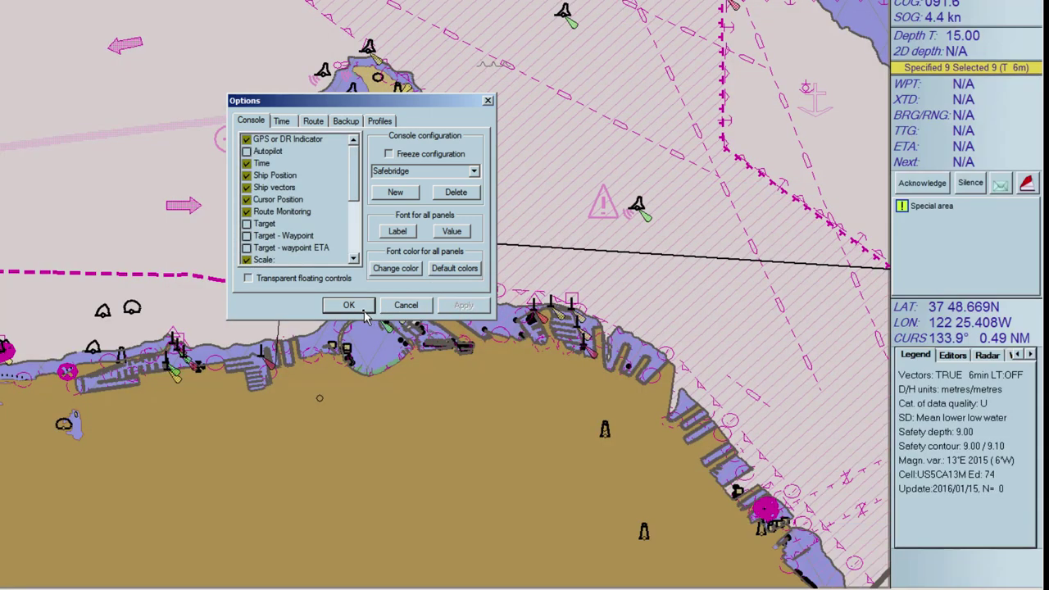
{"action": "left_click", "coordinate": [356, 310]}
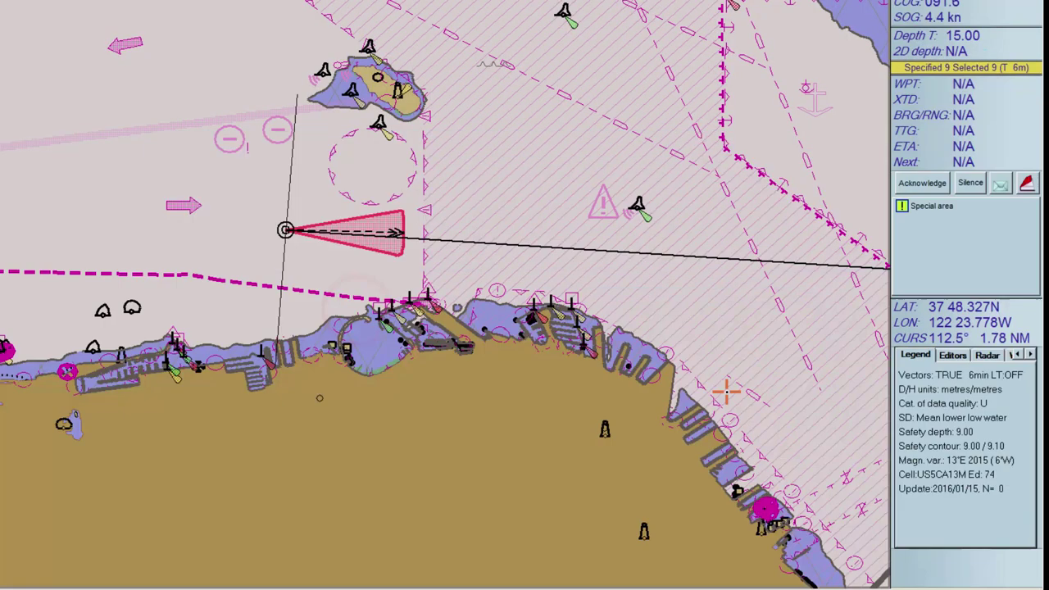
- Draw a navigation arc centred on the island's light, passing close to own ship's position
{"action": "left_click", "coordinate": [952, 355]}
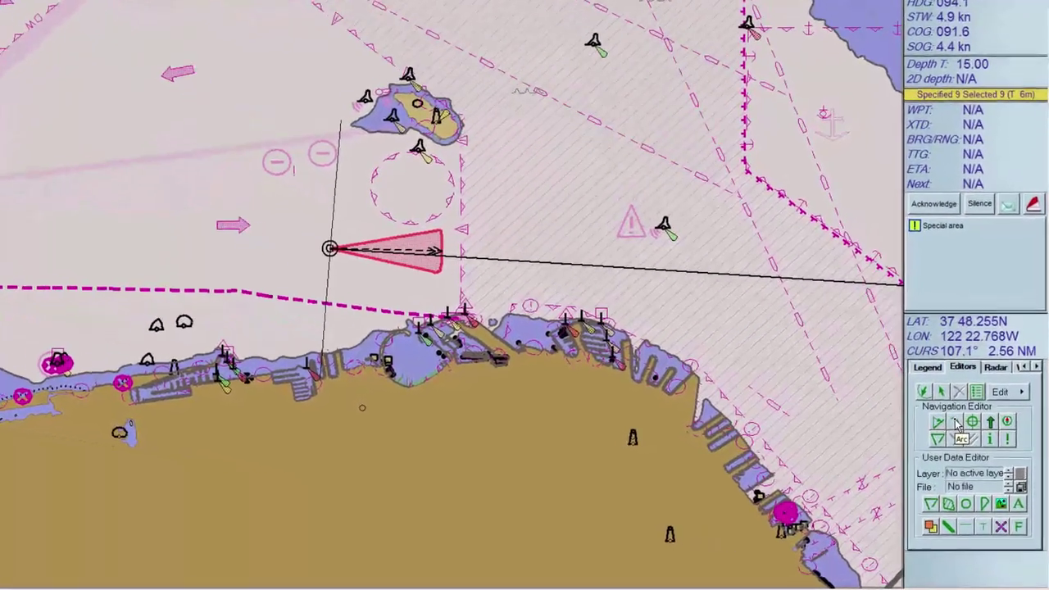
{"action": "left_click", "coordinate": [950, 416]}
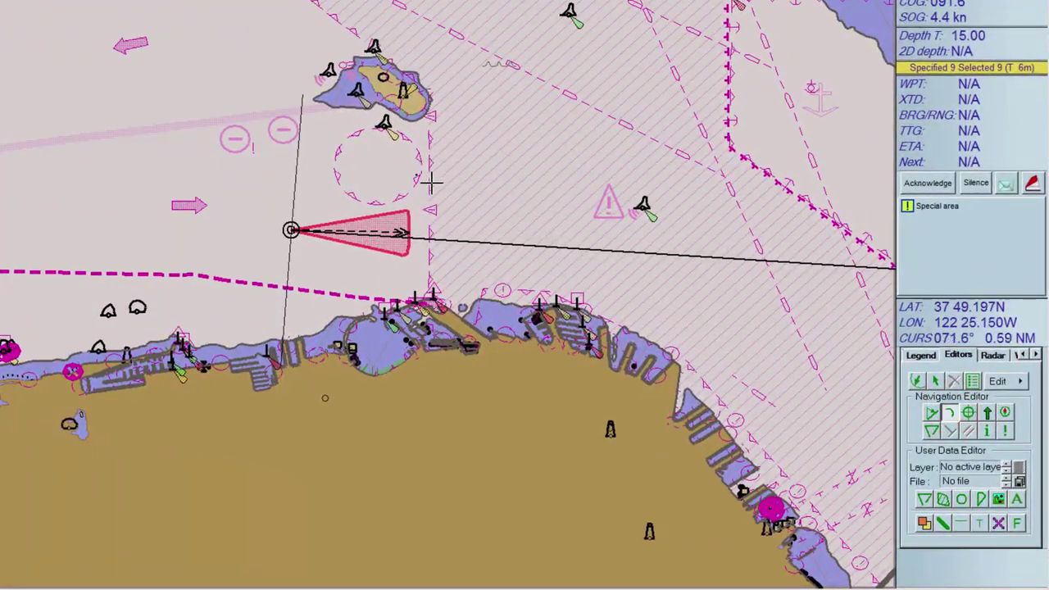
{"action": "left_click", "coordinate": [403, 96]}
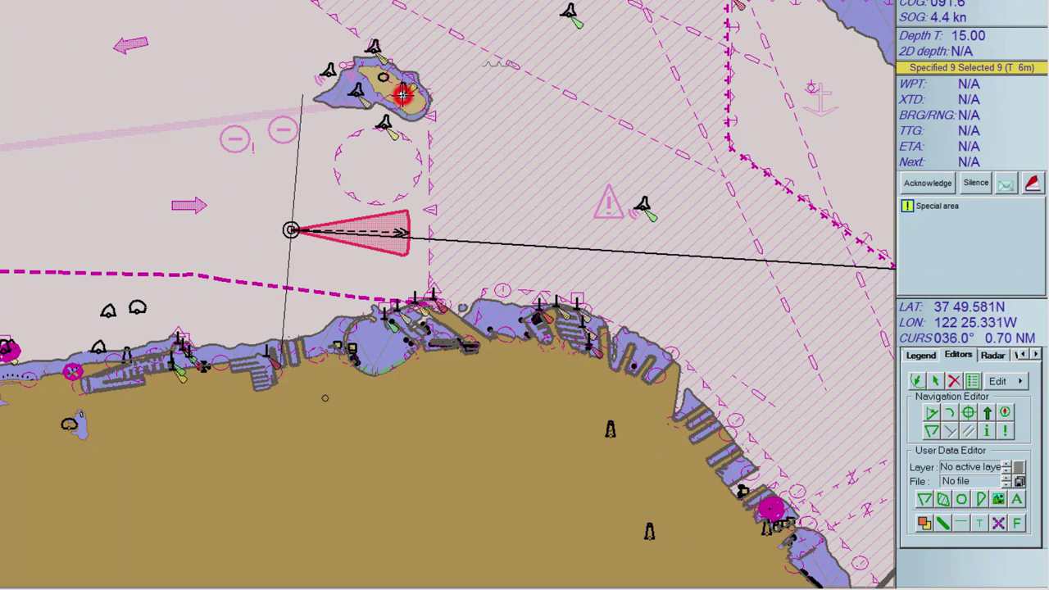
{"action": "left_click_drag", "start_coordinate": [403, 96], "coordinate": [295, 246]}
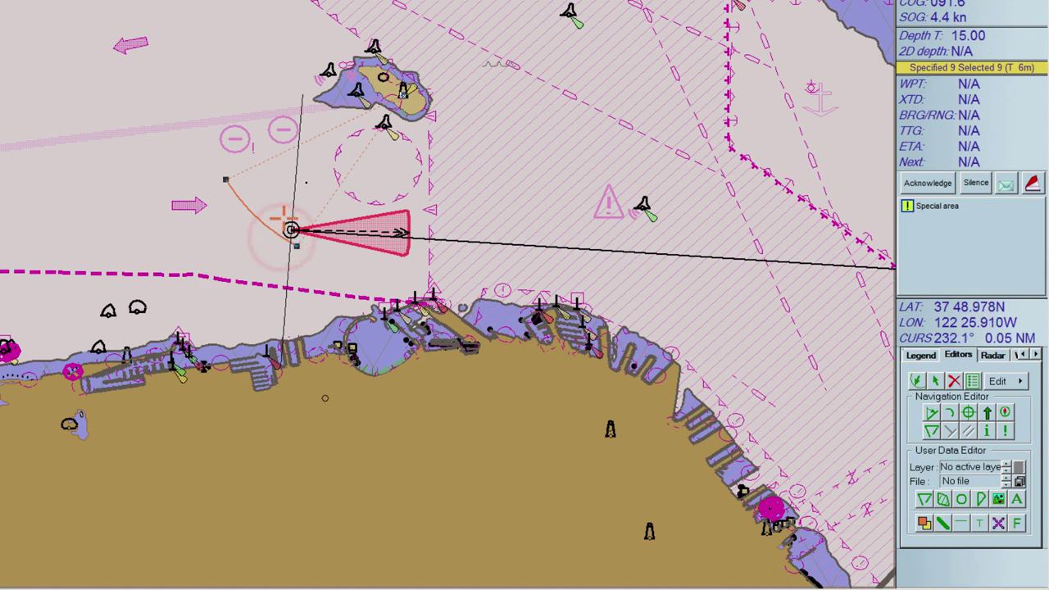
- Draw a second navigation arc centred on the shoreline light, and extend the island light's arc so both cross near own ship
{"action": "mouse_move", "coordinate": [407, 97]}
{"action": "left_mouse_down"}
{"action": "mouse_move", "coordinate": [465, 62]}
{"action": "mouse_move", "coordinate": [407, 109]}
{"action": "mouse_move", "coordinate": [403, 95]}
{"action": "left_mouse_up"}
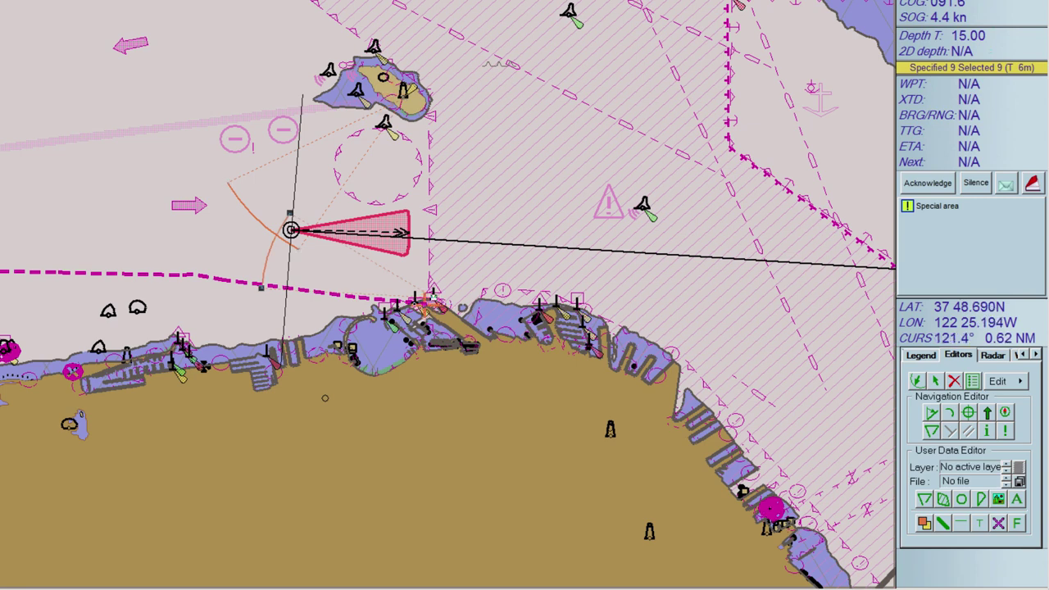
{"action": "left_click_drag", "start_coordinate": [262, 226], "coordinate": [311, 256]}
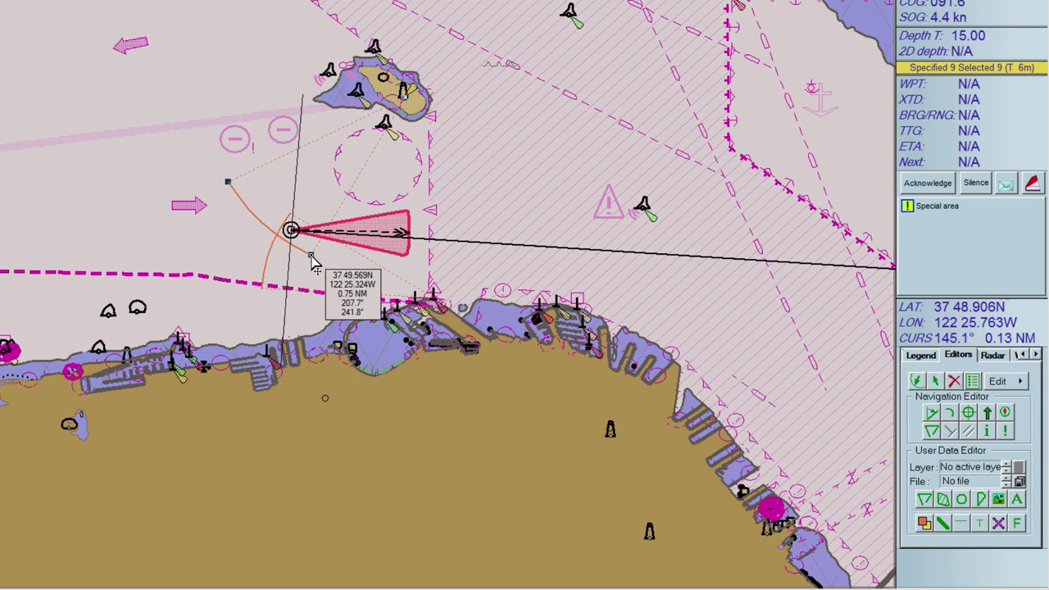
{"action": "mouse_move", "coordinate": [311, 256]}
{"action": "left_mouse_down"}
{"action": "mouse_move", "coordinate": [364, 278]}
{"action": "mouse_move", "coordinate": [330, 273]}
{"action": "mouse_move", "coordinate": [304, 252]}
{"action": "left_mouse_up"}
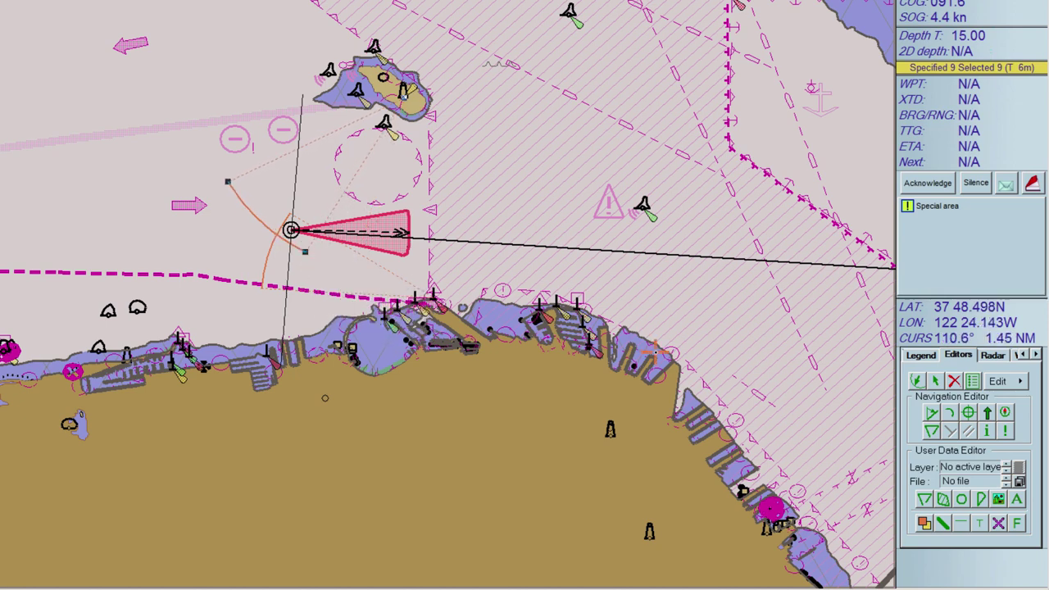
- Set the radius of the shoreline light's arc to 4.5 NM in its properties and apply the change
{"action": "right_click", "coordinate": [263, 284]}
{"action": "left_click", "coordinate": [293, 342]}
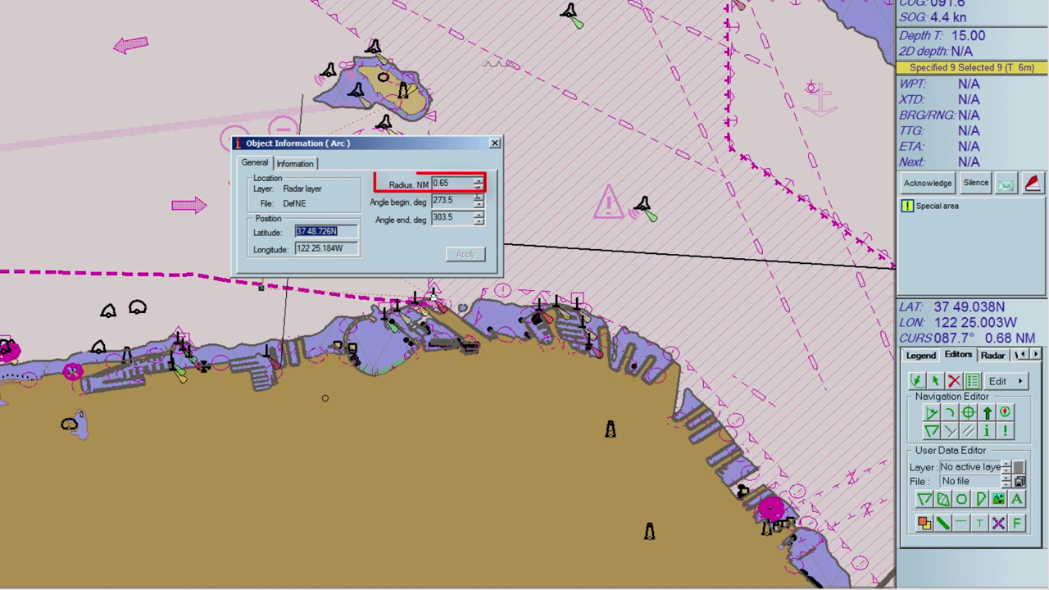
{"action": "left_click", "coordinate": [479, 187]}
{"action": "left_click", "coordinate": [479, 184]}
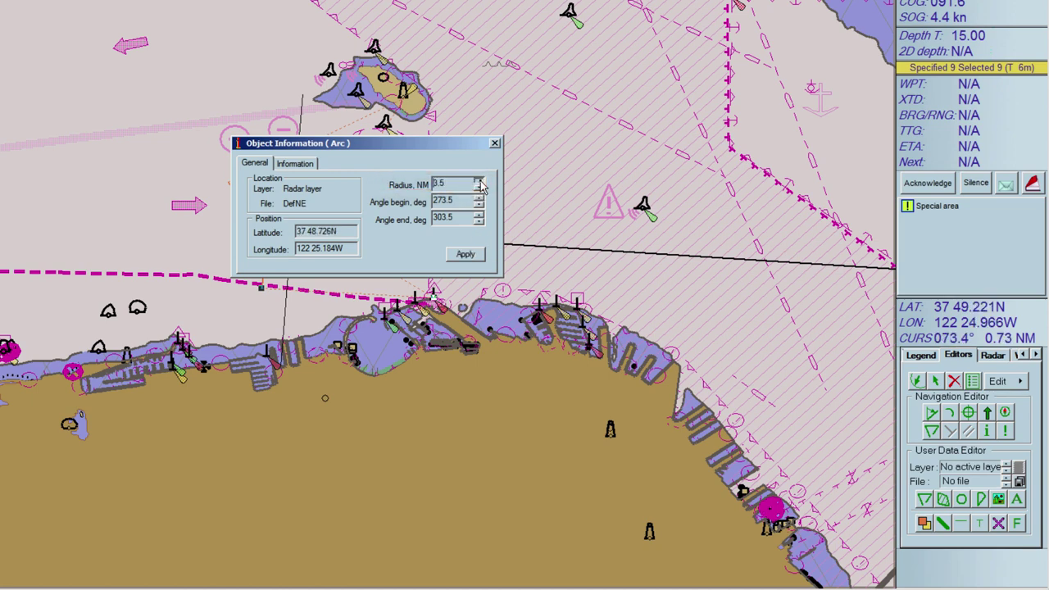
{"action": "left_click", "coordinate": [480, 182]}
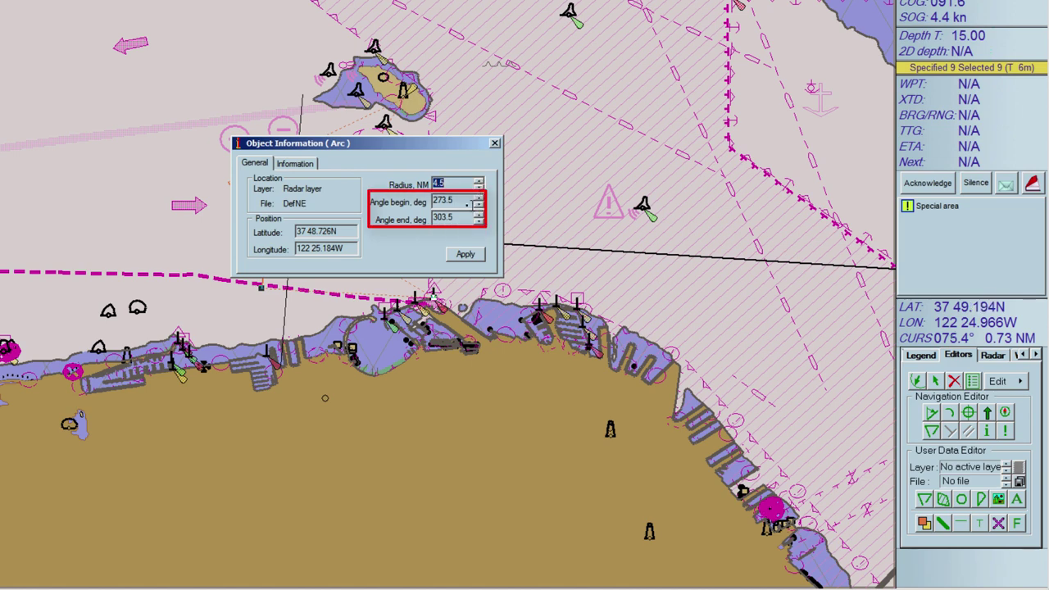
{"action": "left_click", "coordinate": [459, 203]}
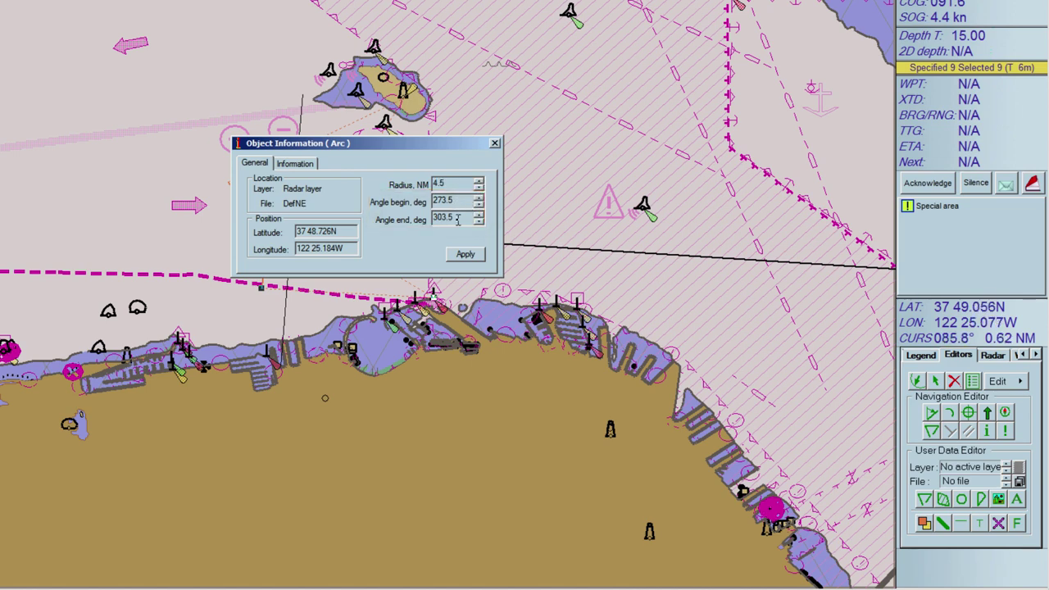
{"action": "left_click", "coordinate": [465, 254]}
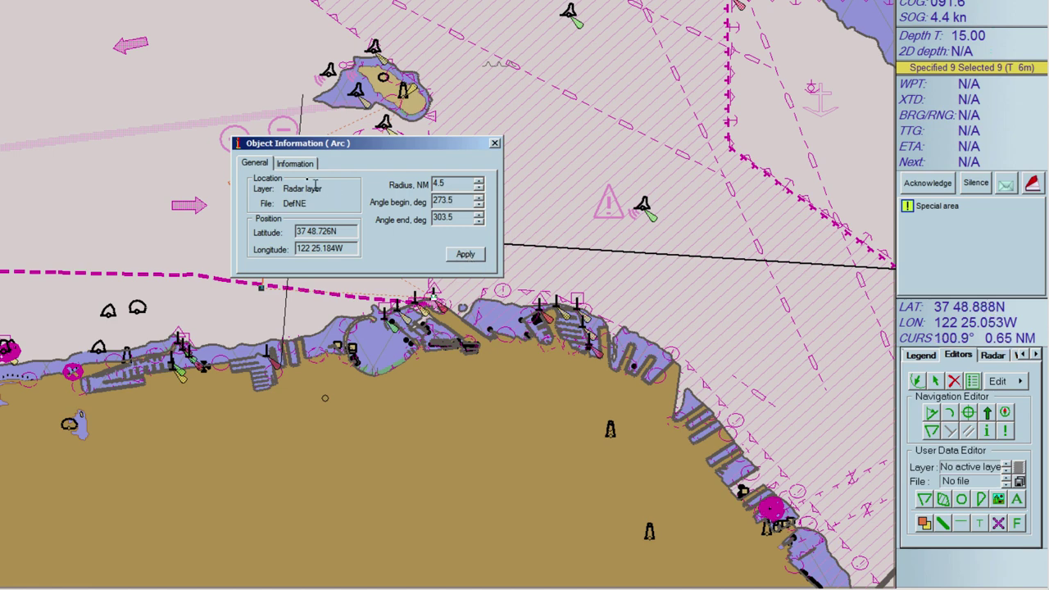
- Add the description "Test" to the arc's information and apply it
{"action": "left_click", "coordinate": [299, 165]}
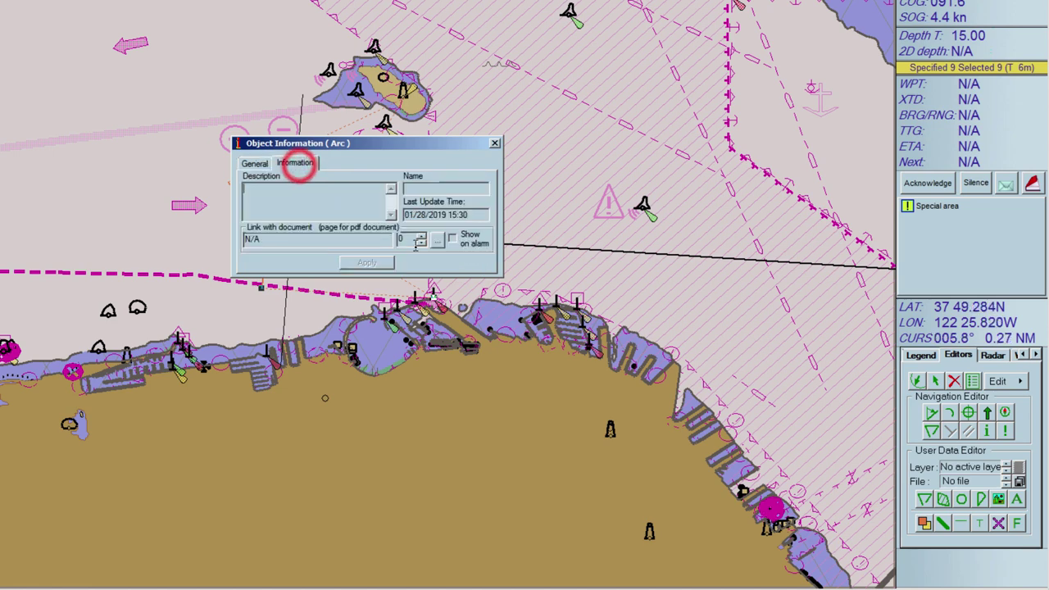
{"action": "left_click", "coordinate": [323, 198]}
{"action": "type", "text": "Test"}
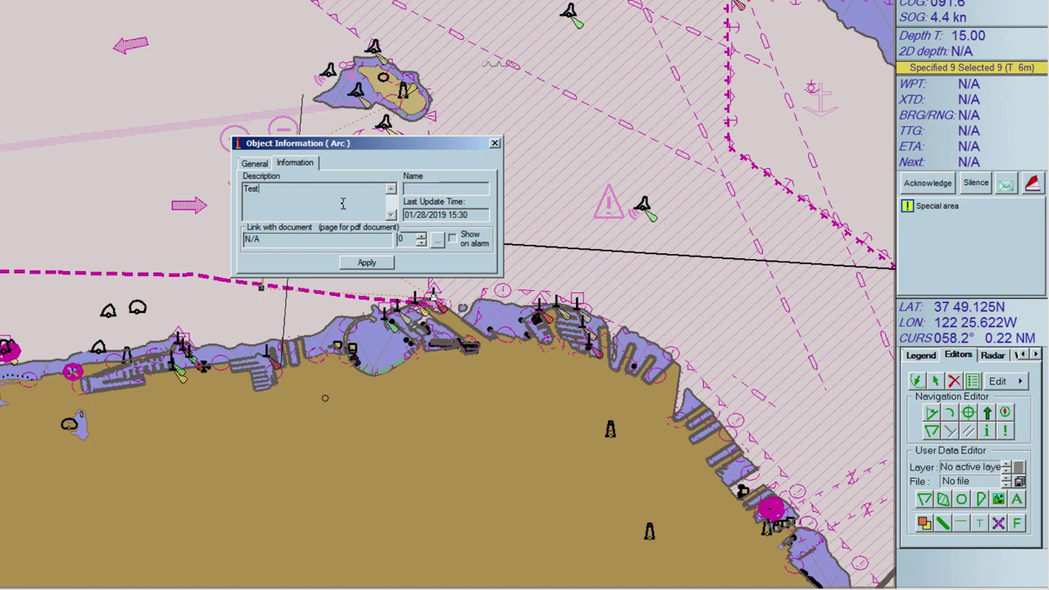
{"action": "left_click", "coordinate": [364, 264]}
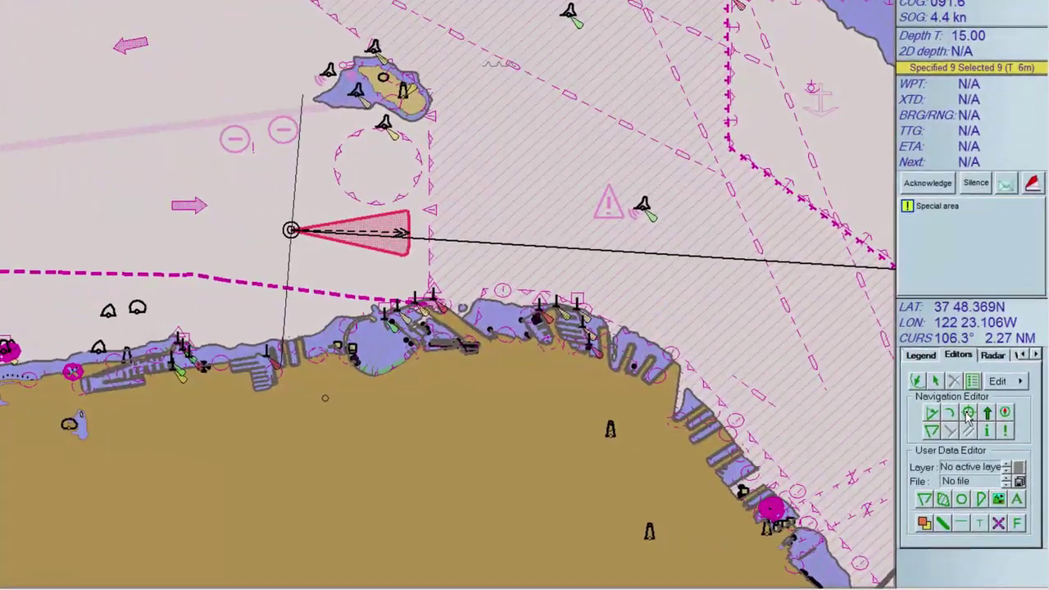
- Place a position mark north of own ship, and plot a current with 0.0 kn force, 0.0 degree direction and time 09:42 to the northwest
{"action": "left_click", "coordinate": [968, 414]}
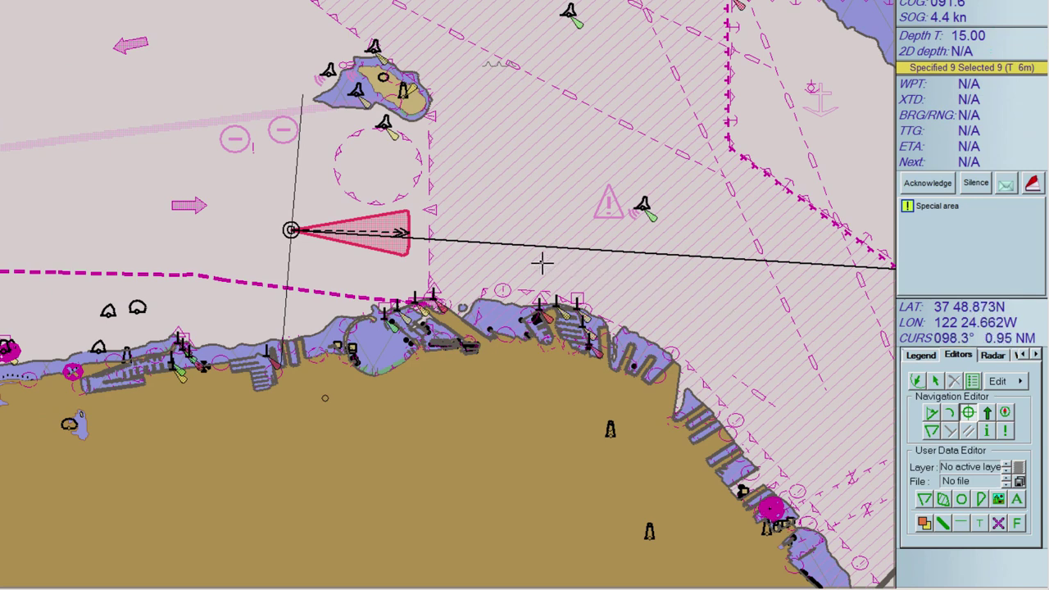
{"action": "left_click", "coordinate": [311, 187]}
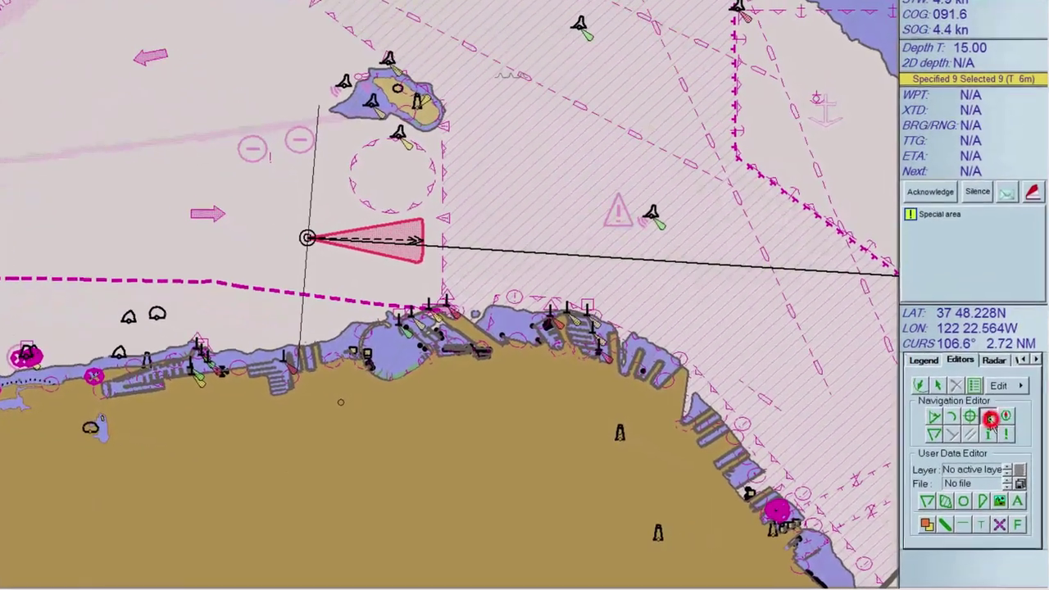
{"action": "left_click", "coordinate": [256, 185]}
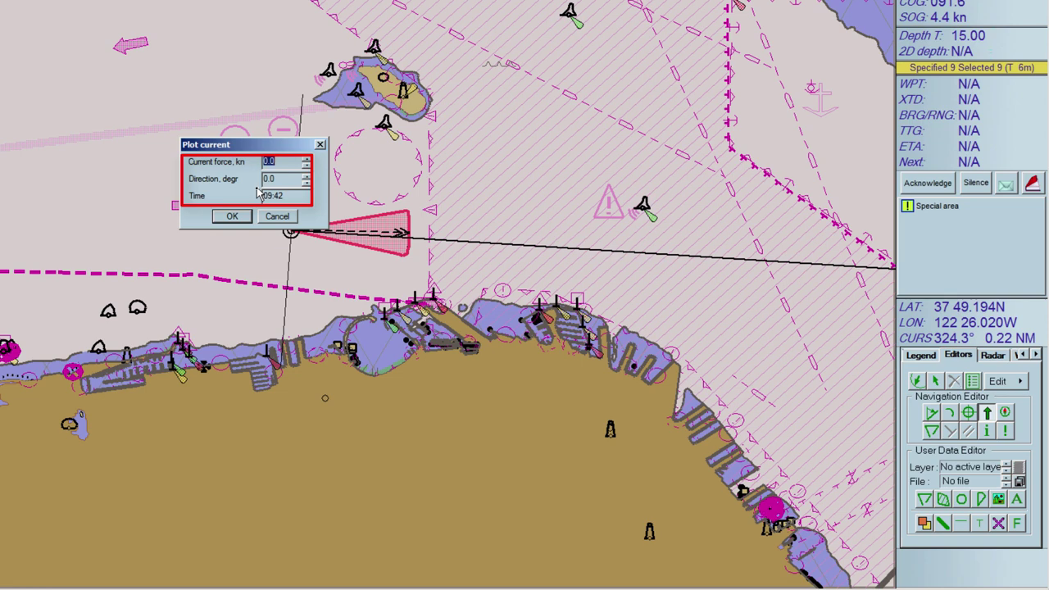
{"action": "left_click", "coordinate": [233, 215]}
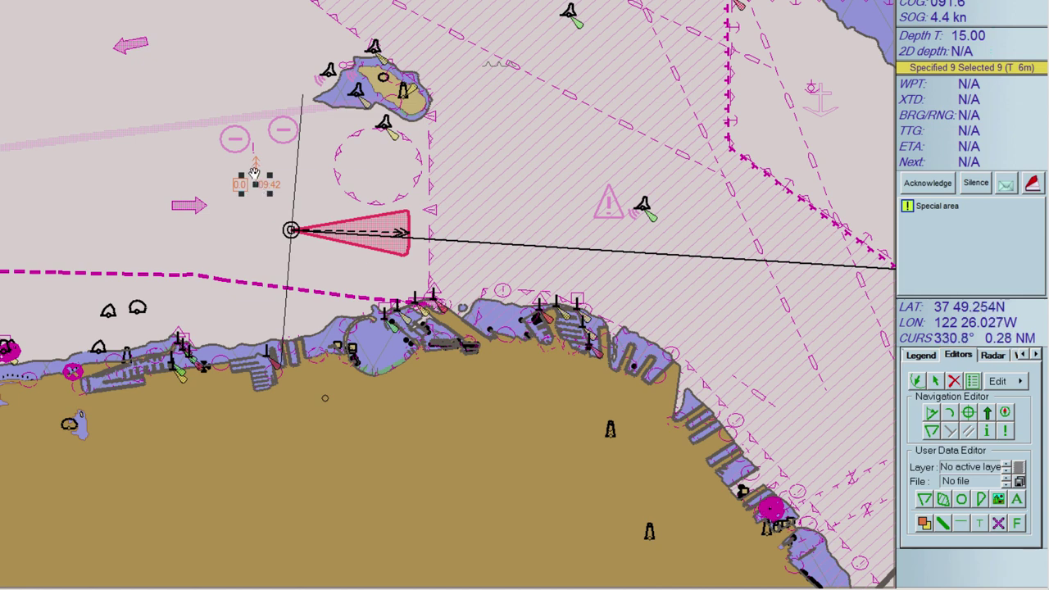
- Delete the plotted current northwest of own ship and confirm the deletion
{"action": "right_click", "coordinate": [254, 174]}
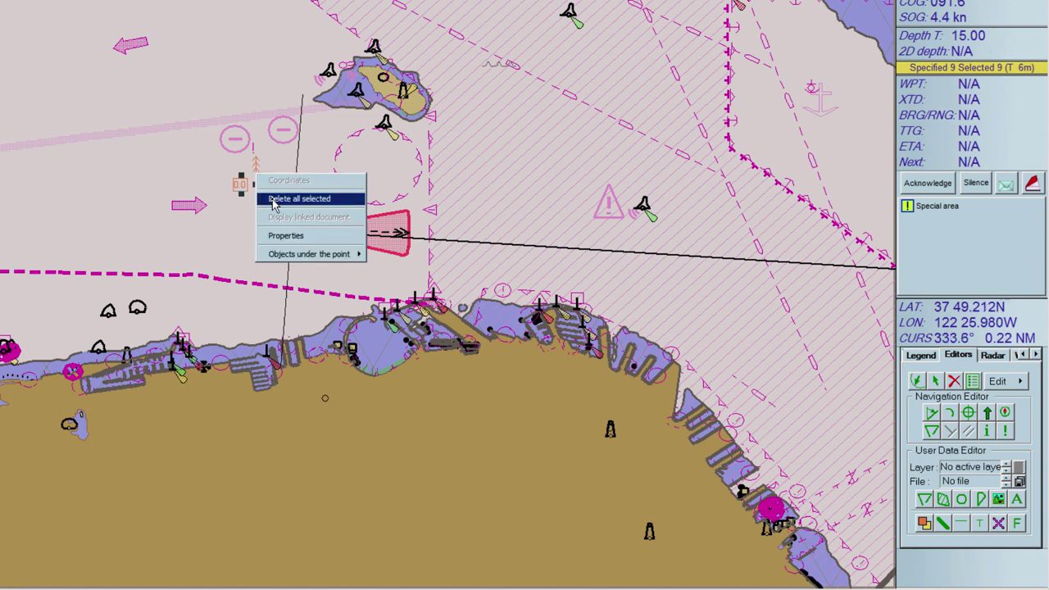
{"action": "left_click", "coordinate": [279, 200]}
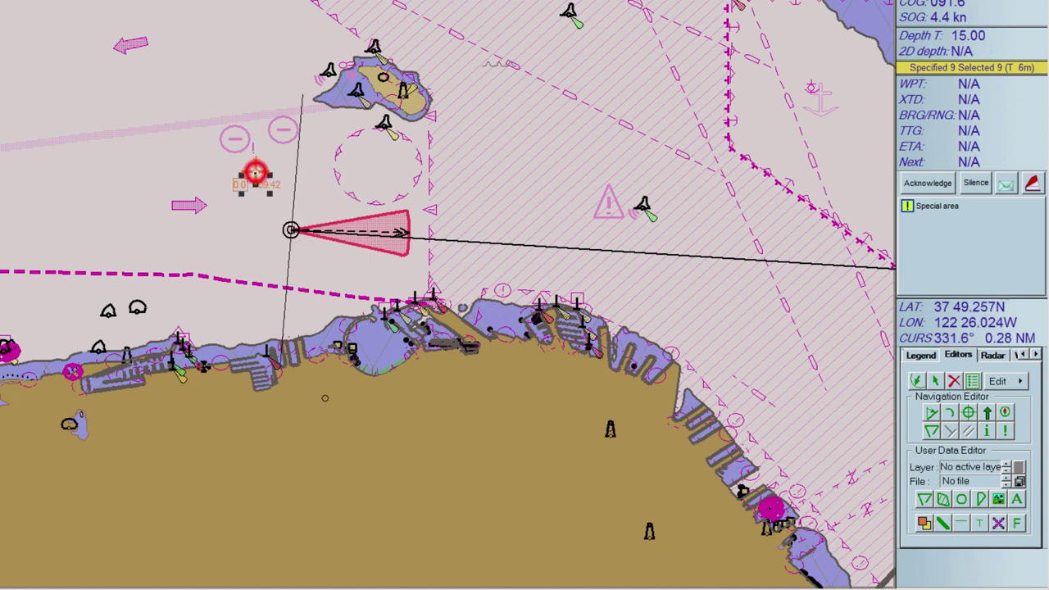
{"action": "key", "text": "Delete"}
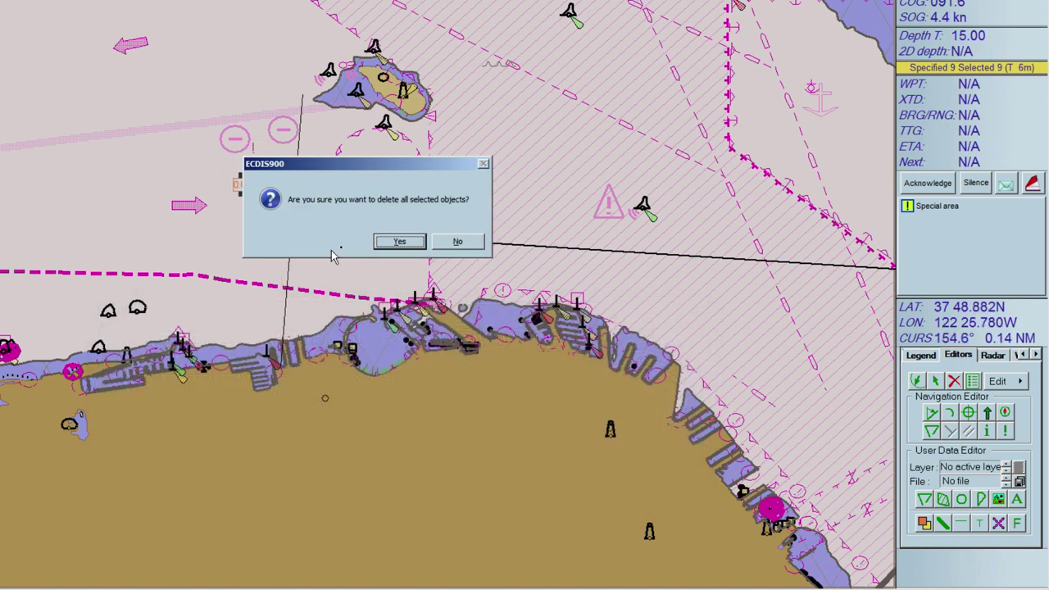
{"action": "left_click", "coordinate": [390, 244]}
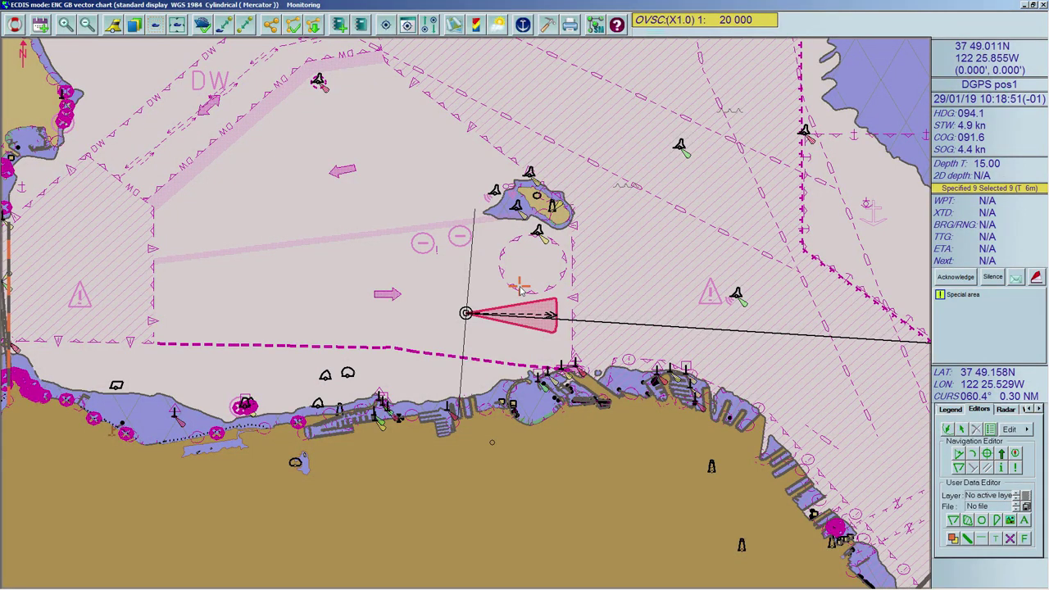
- Draw a range circle of about 0.87 nm radius from the island's light to the southern shoreline, and open its properties
{"action": "left_click", "coordinate": [1016, 456]}
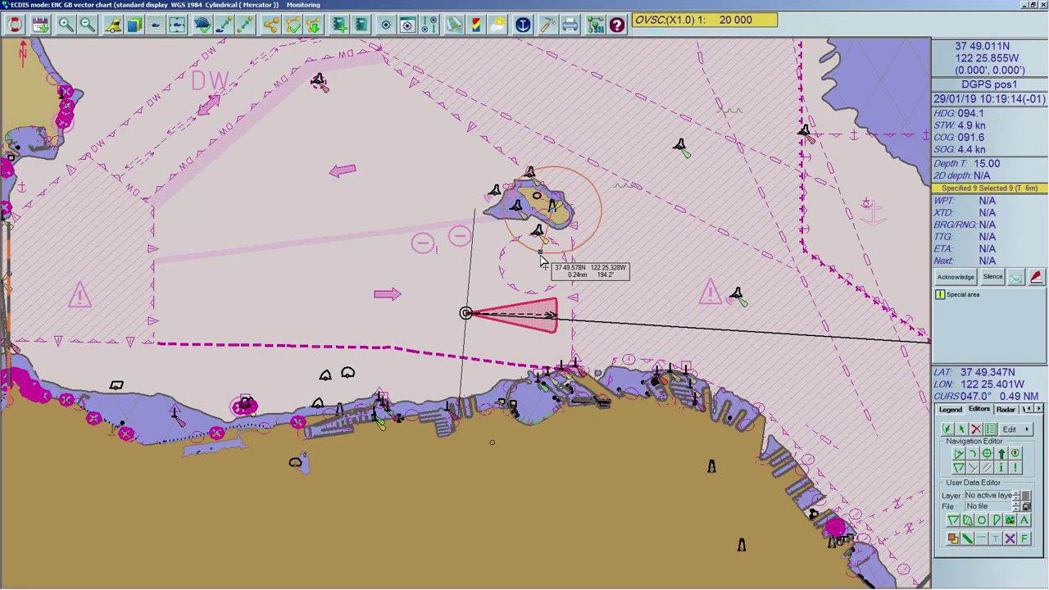
{"action": "left_click", "coordinate": [573, 368]}
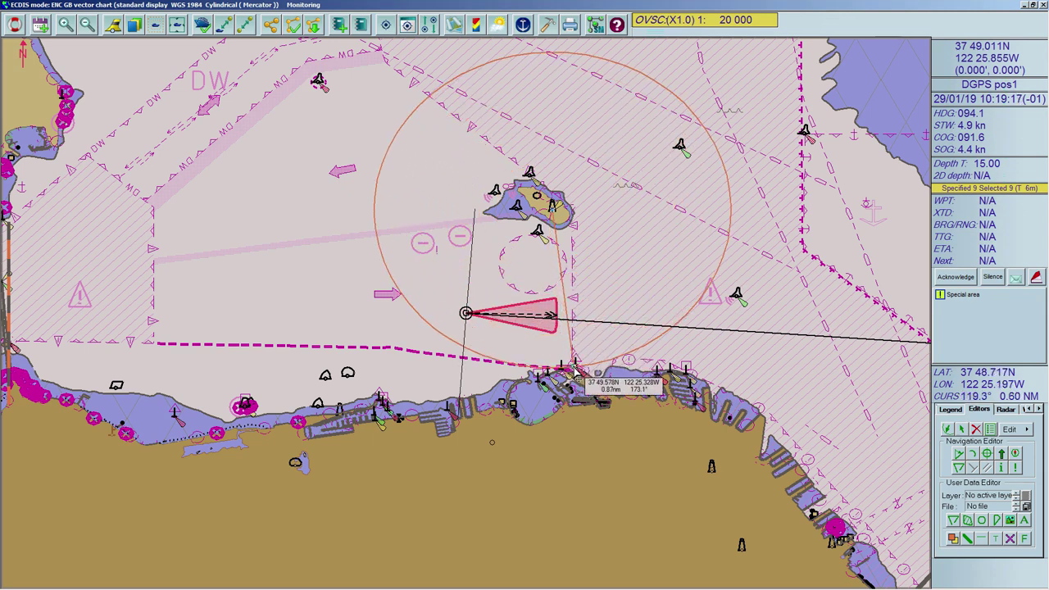
{"action": "right_click", "coordinate": [676, 323]}
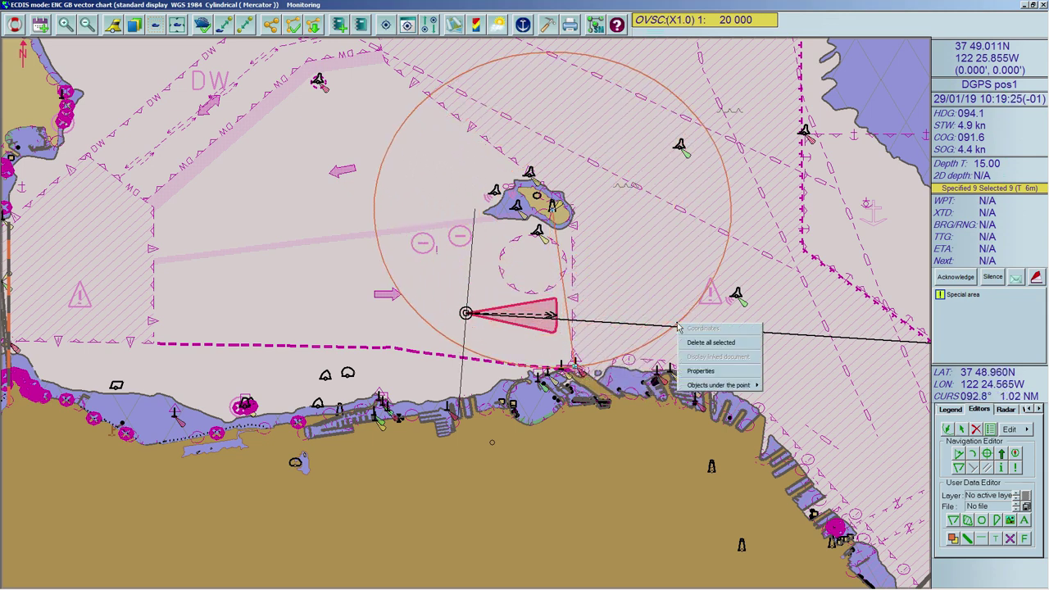
{"action": "left_click", "coordinate": [696, 370]}
{"action": "mouse_move", "coordinate": [583, 247]}
{"action": "left_mouse_down"}
{"action": "mouse_move", "coordinate": [405, 251]}
{"action": "mouse_move", "coordinate": [320, 232]}
{"action": "left_mouse_up"}
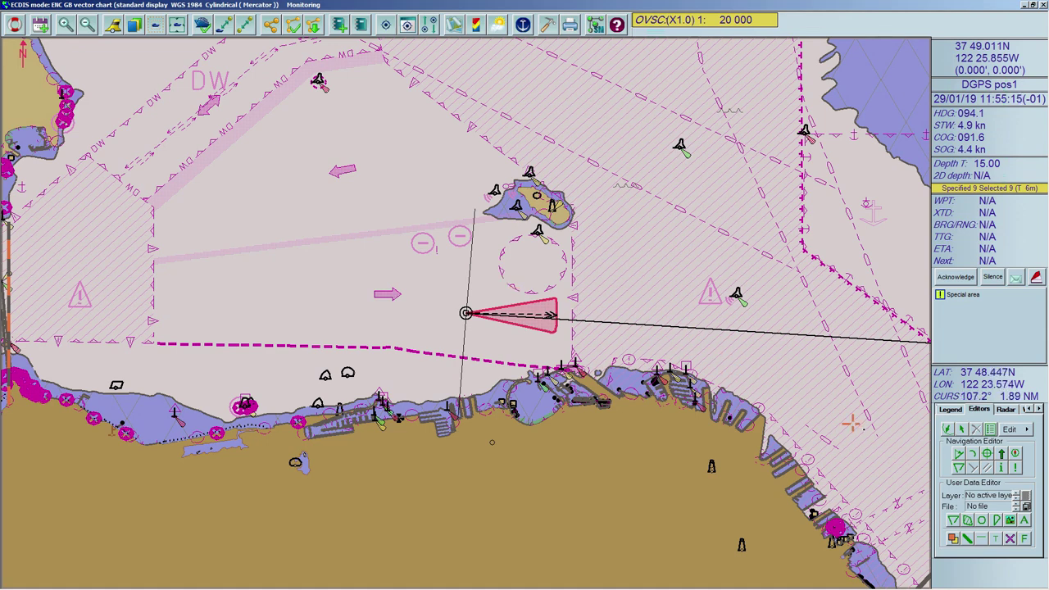
- Draw a closed five-point navigation outline around the circular area south of the island
{"action": "left_click", "coordinate": [957, 468]}
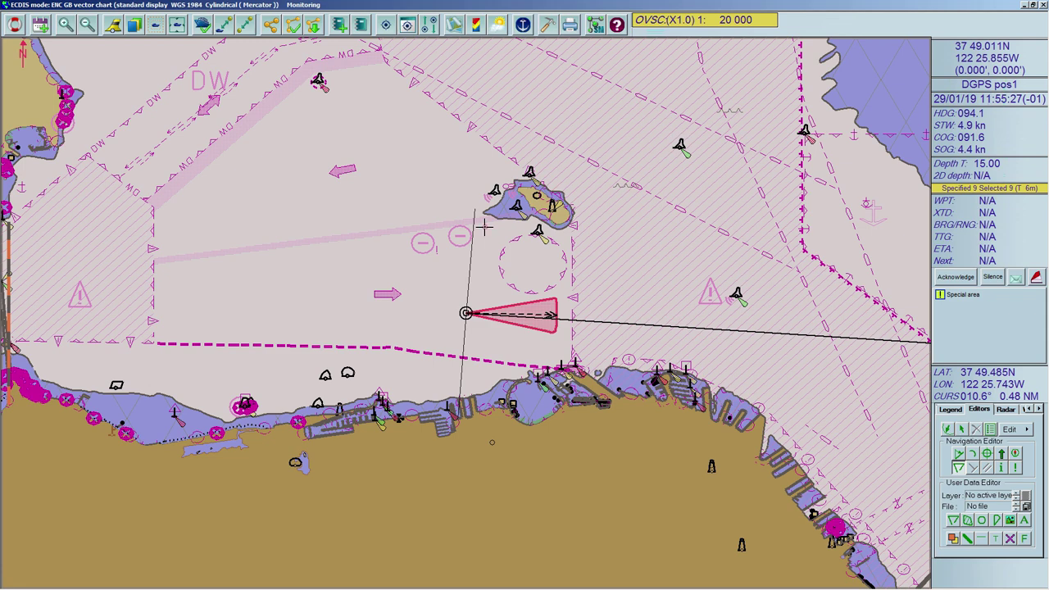
{"action": "left_click", "coordinate": [485, 229]}
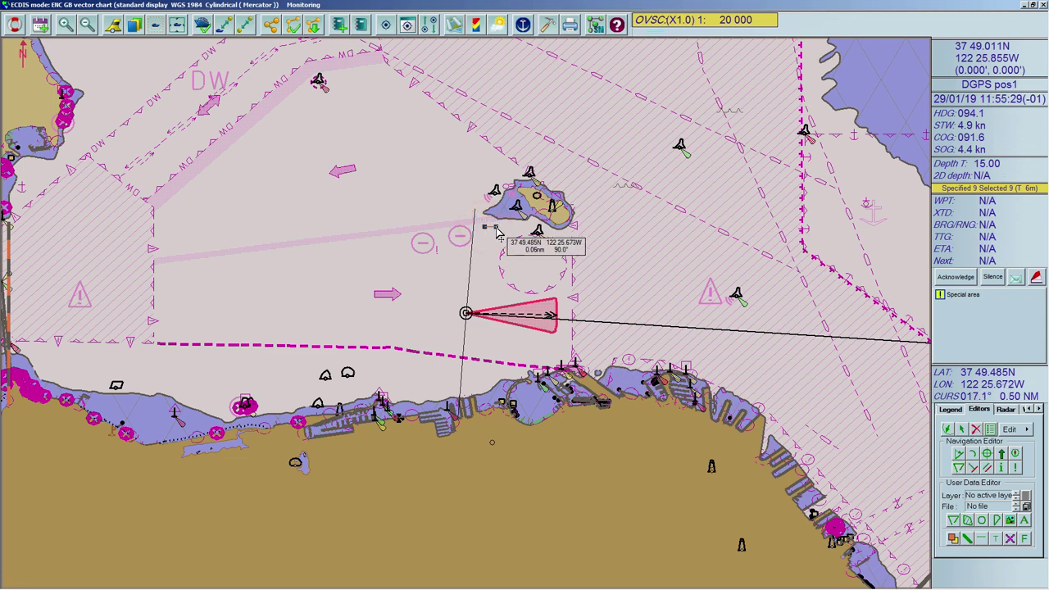
{"action": "left_click", "coordinate": [594, 236]}
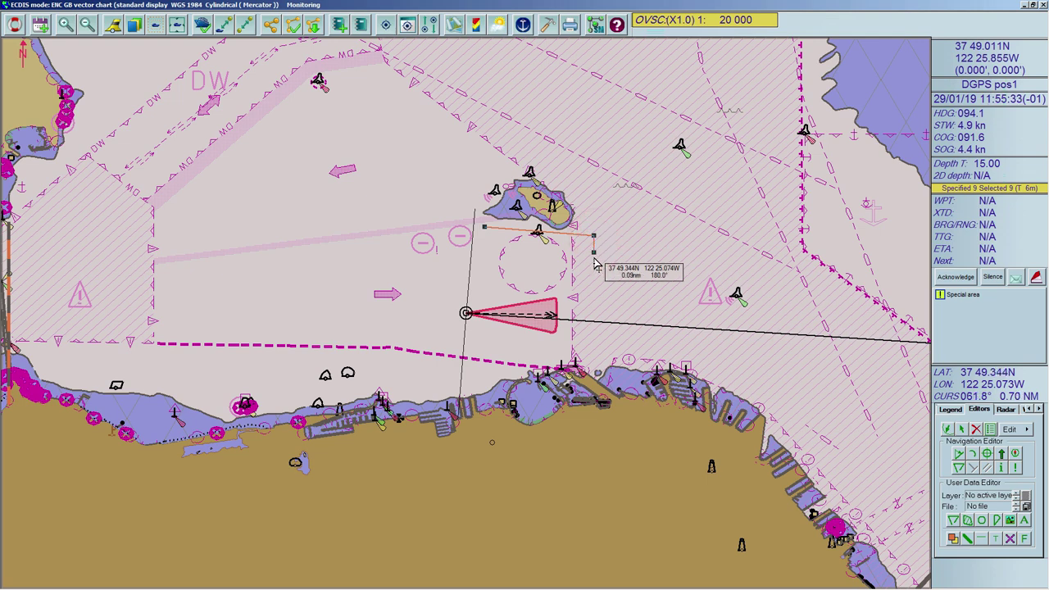
{"action": "left_click", "coordinate": [594, 300]}
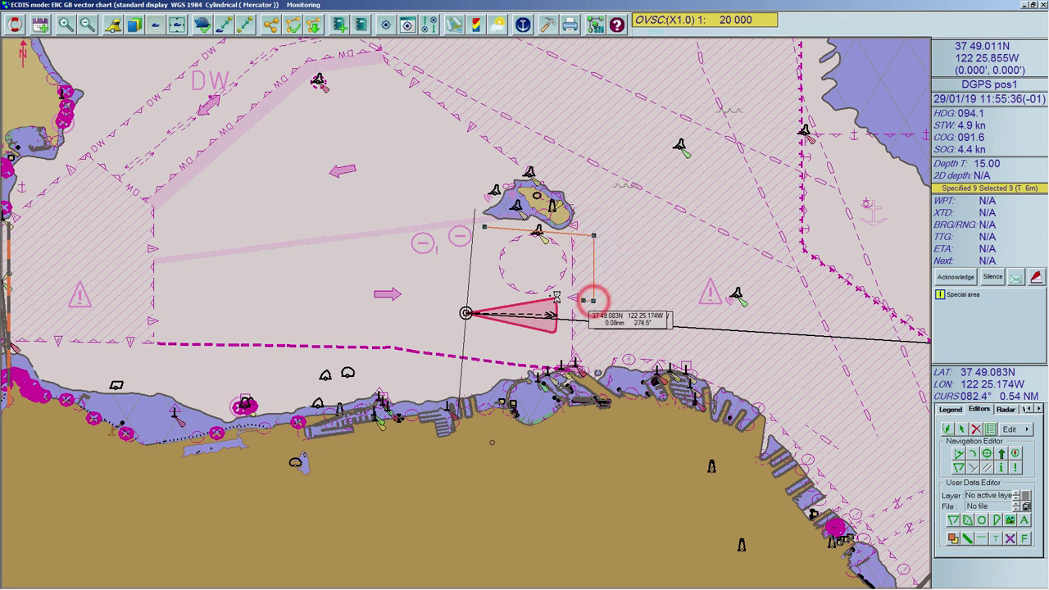
{"action": "left_click", "coordinate": [485, 298]}
{"action": "left_click", "coordinate": [463, 255]}
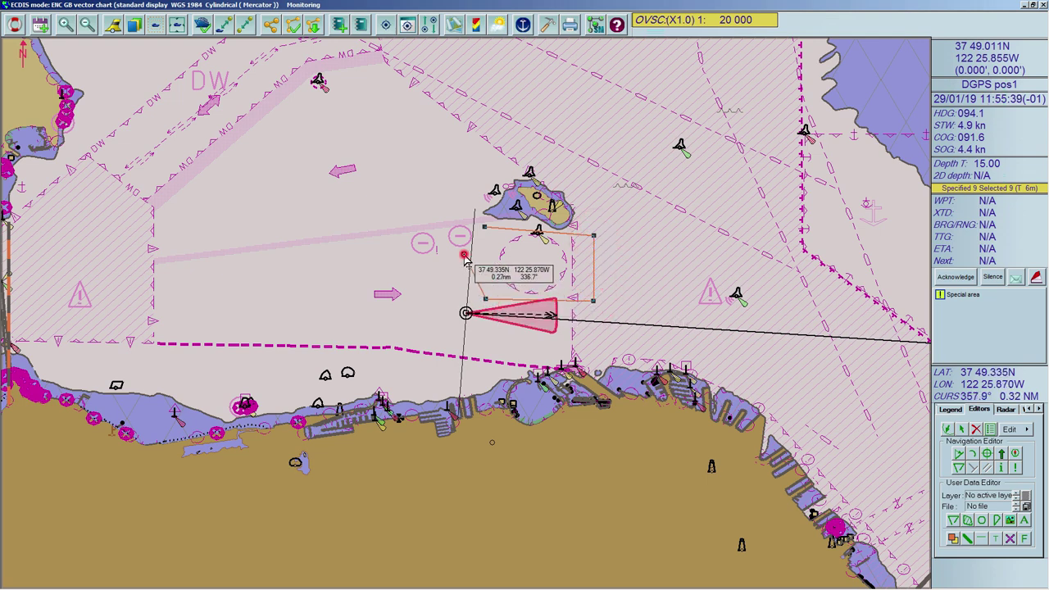
{"action": "left_click", "coordinate": [483, 227]}
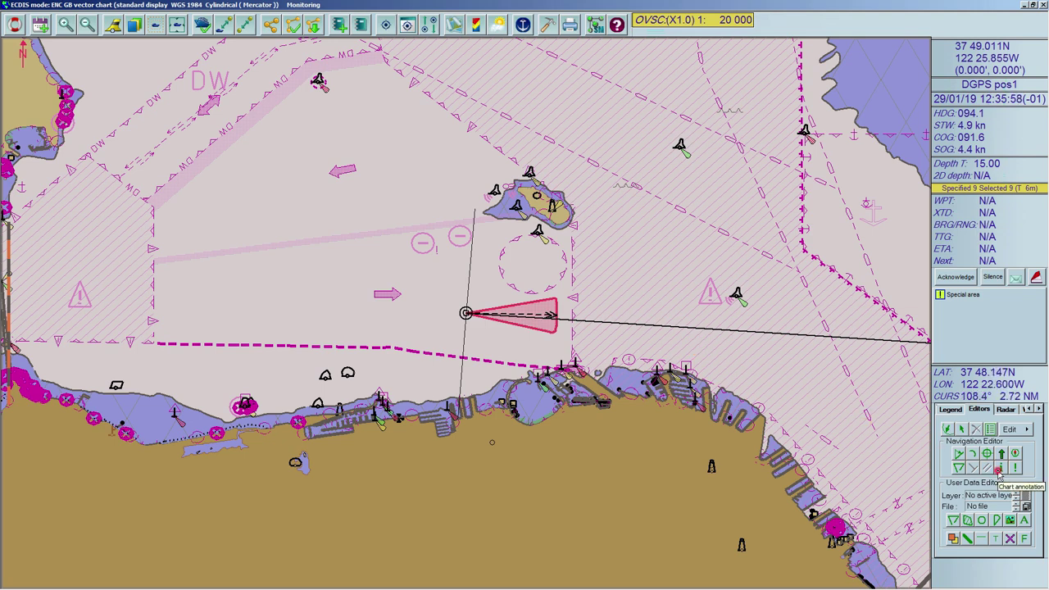
- Place a chart annotation reading "Report to VTS on Channel 12" between own ship and the island
{"action": "left_click", "coordinate": [1000, 469]}
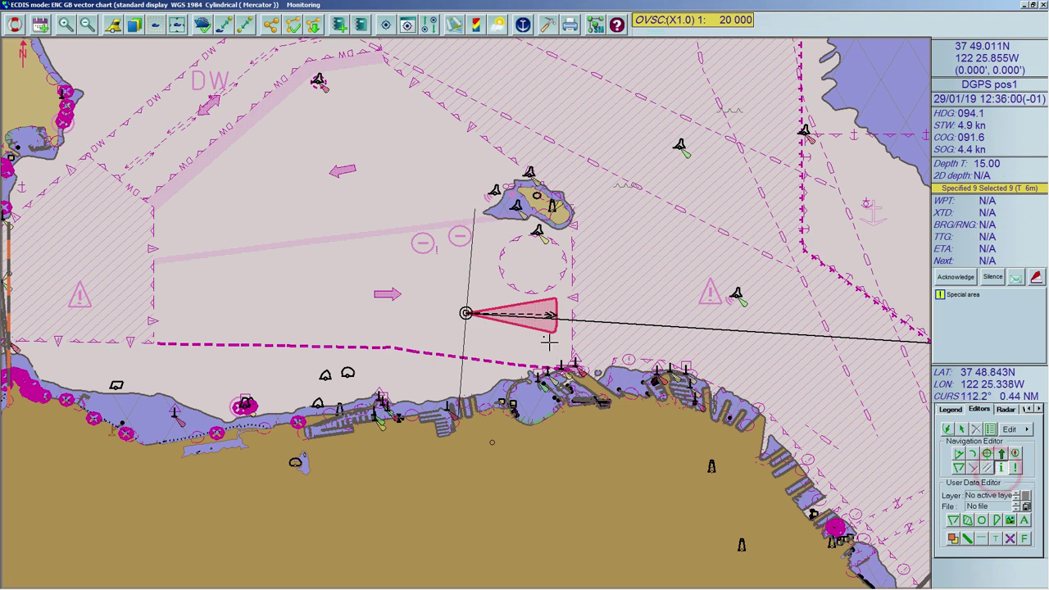
{"action": "left_click", "coordinate": [491, 272]}
{"action": "type", "text": "Report to VTS on Channel 12"}
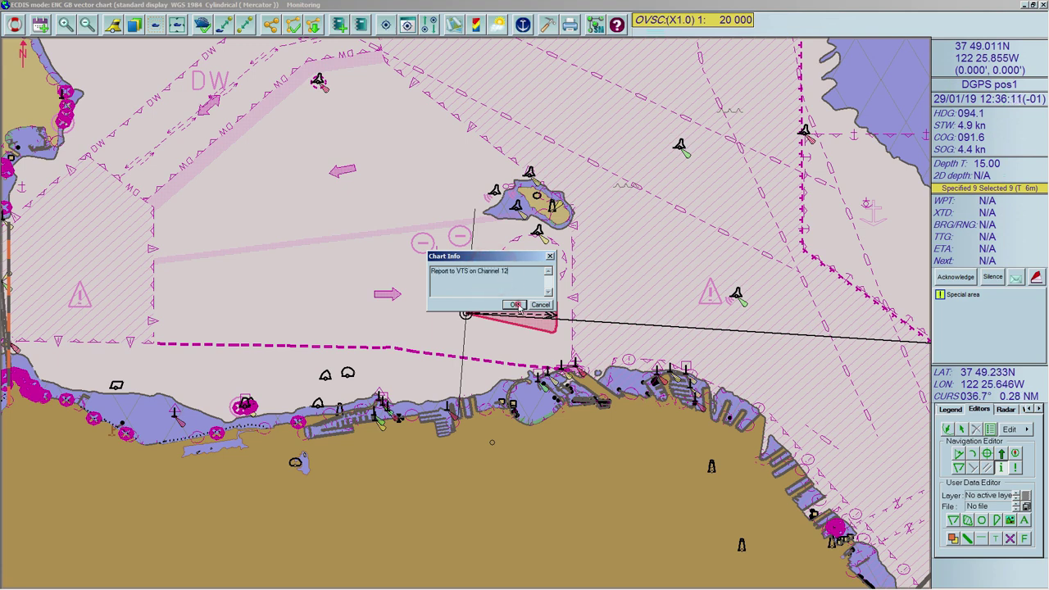
{"action": "left_click", "coordinate": [514, 305]}
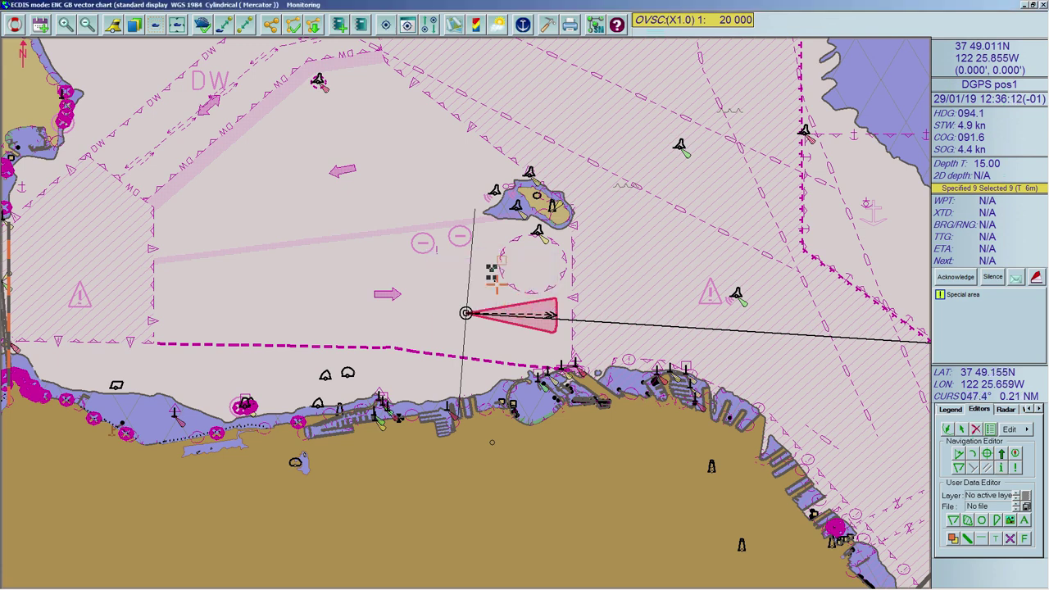
- Turn on Display Information in the chart annotation's properties
{"action": "right_click", "coordinate": [497, 266]}
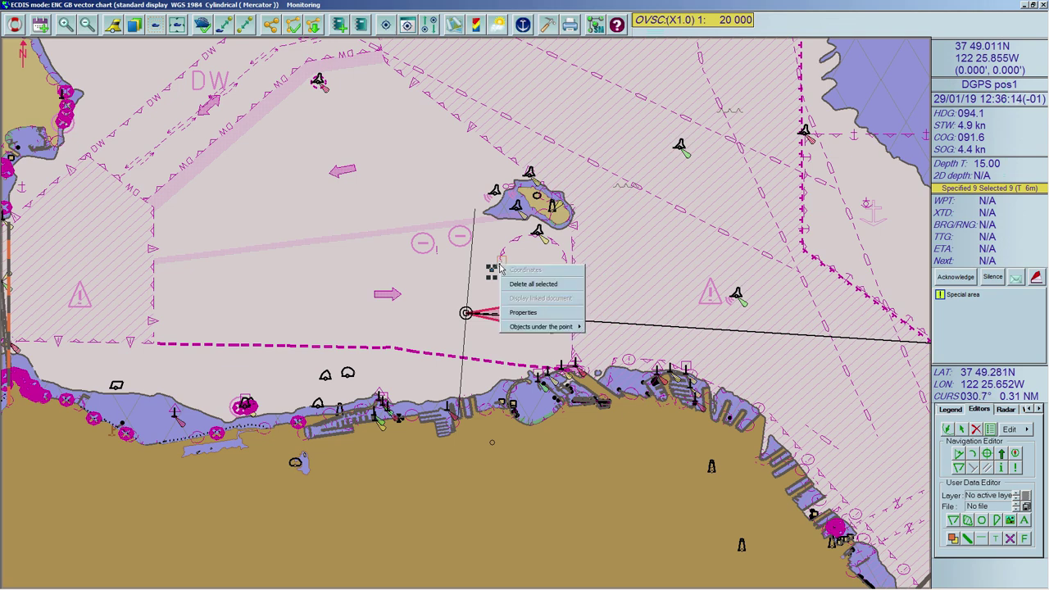
{"action": "left_click", "coordinate": [517, 313]}
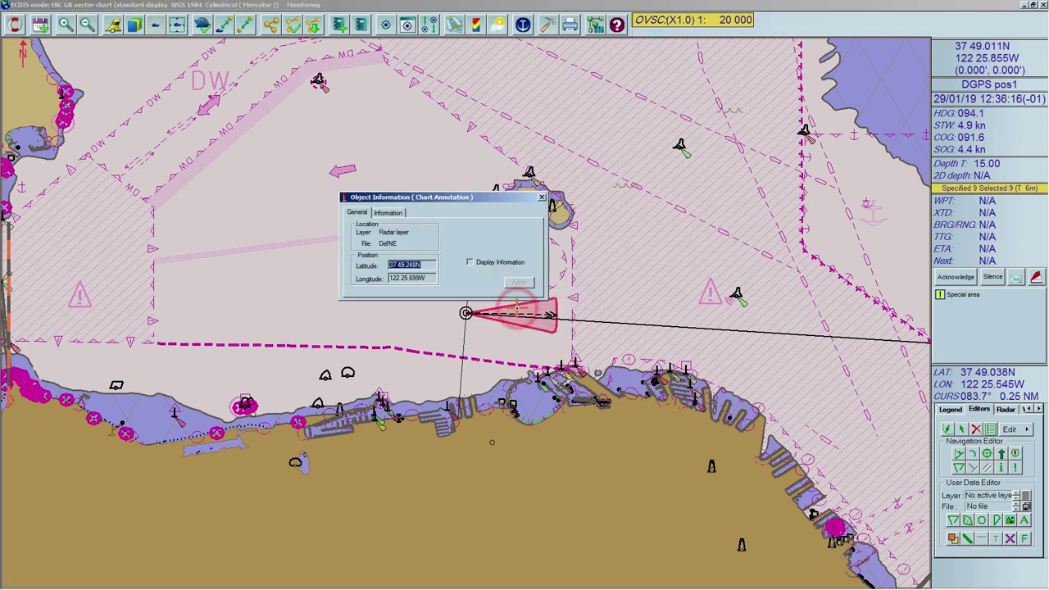
{"action": "left_click", "coordinate": [471, 263]}
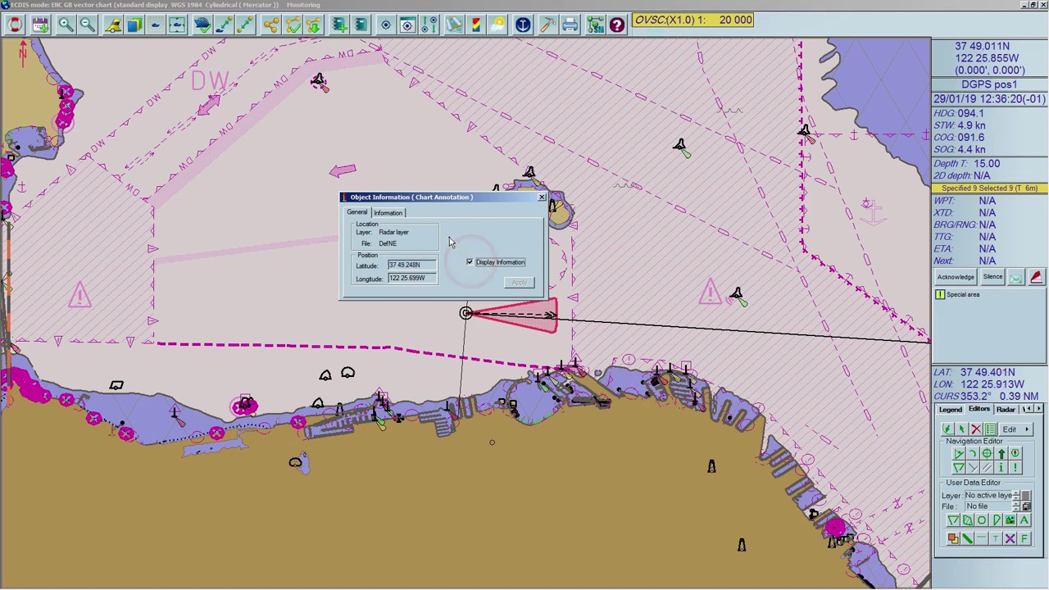
- Close the chart annotation's properties and delete the annotation "Report to VTS on Channel 12" from the chart
{"action": "left_click_drag", "start_coordinate": [491, 197], "coordinate": [359, 162]}
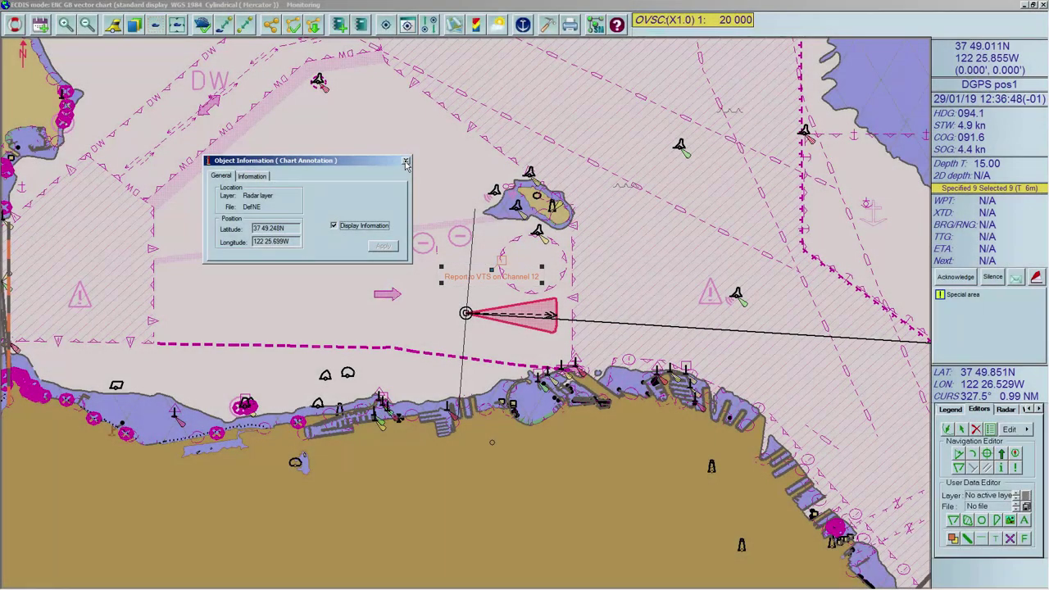
{"action": "left_click", "coordinate": [406, 163]}
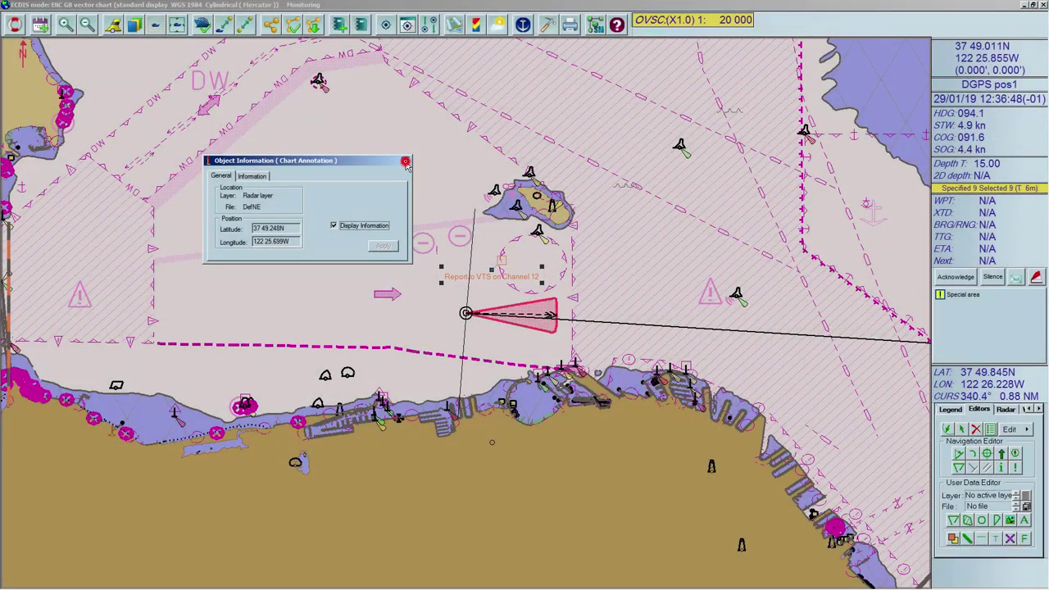
{"action": "right_click", "coordinate": [494, 271]}
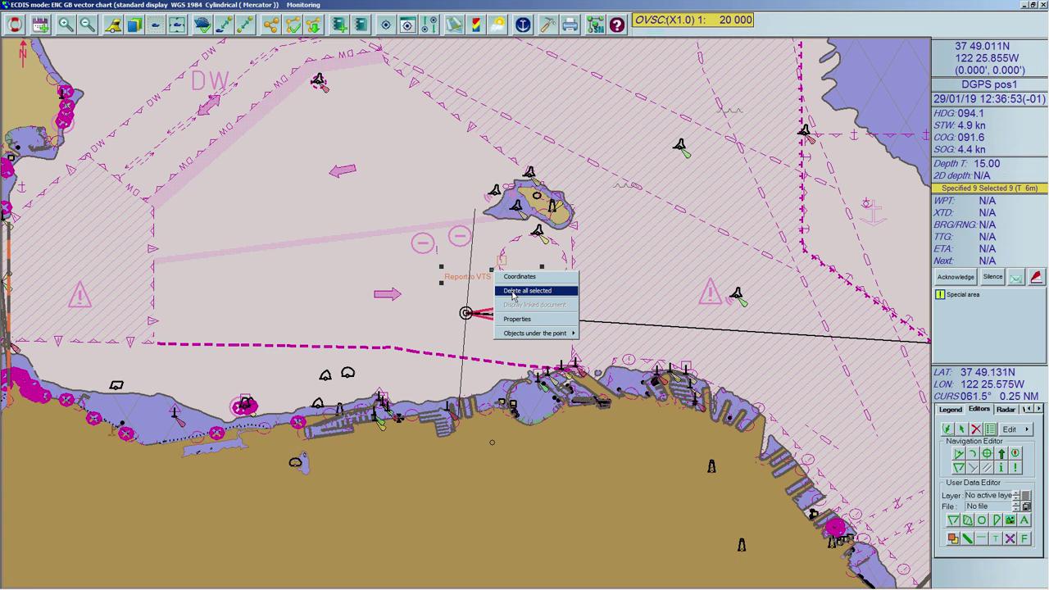
{"action": "left_click", "coordinate": [751, 352]}
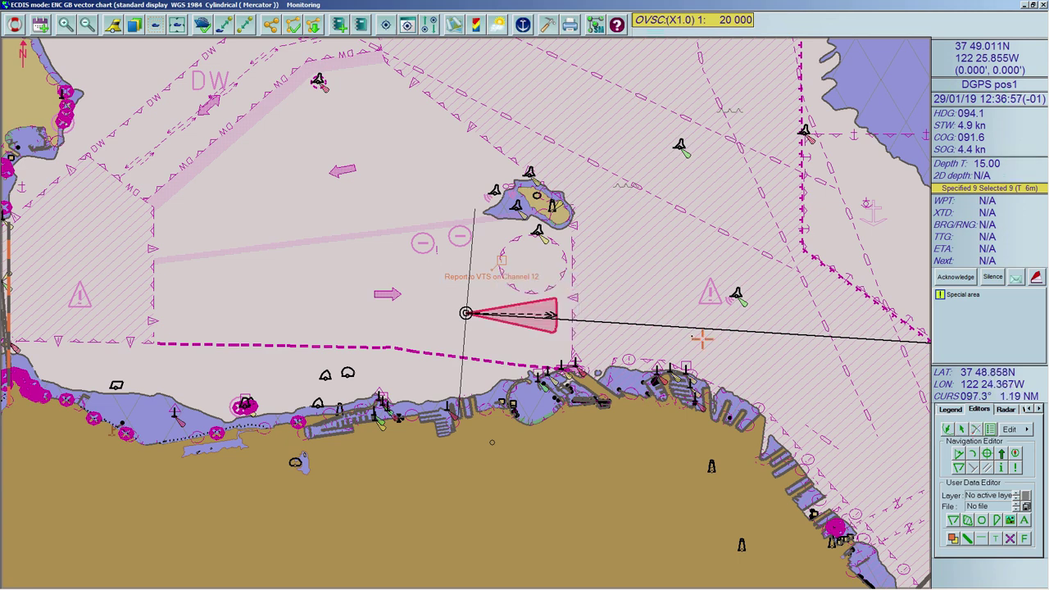
{"action": "left_click", "coordinate": [498, 276]}
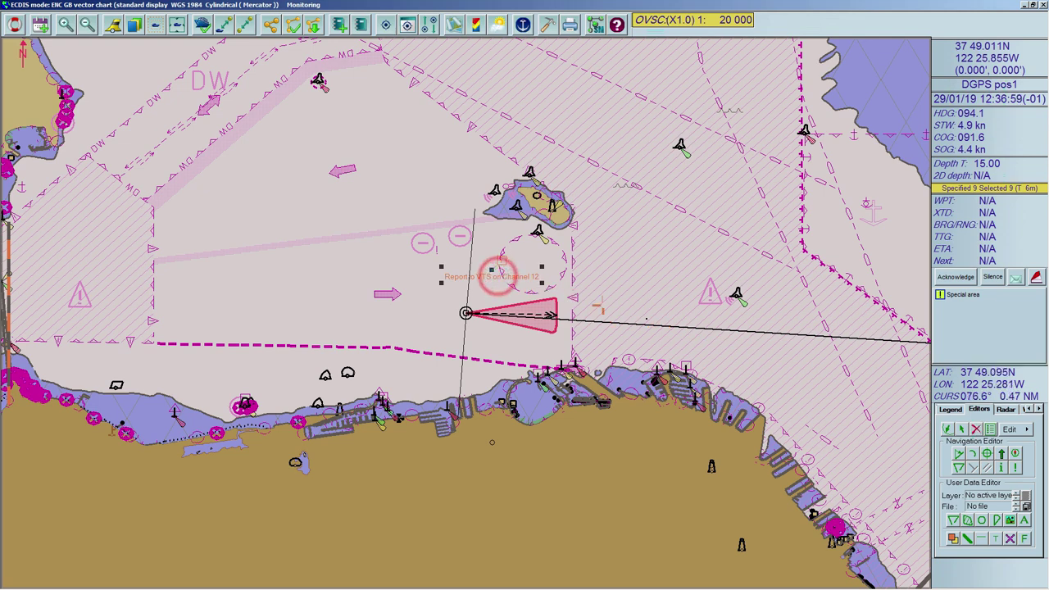
{"action": "left_click", "coordinate": [976, 429]}
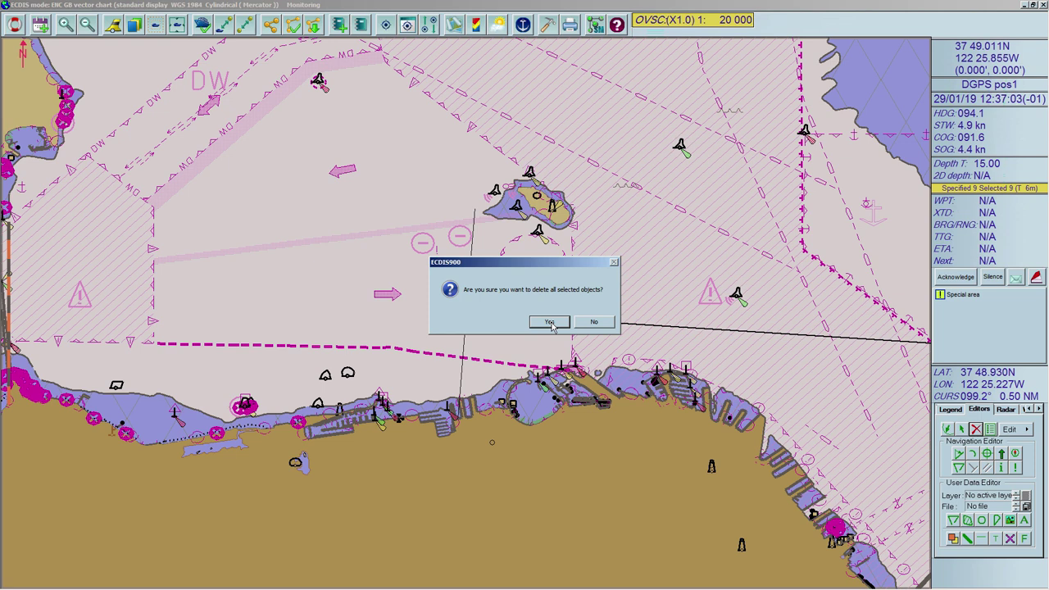
{"action": "left_click", "coordinate": [549, 322]}
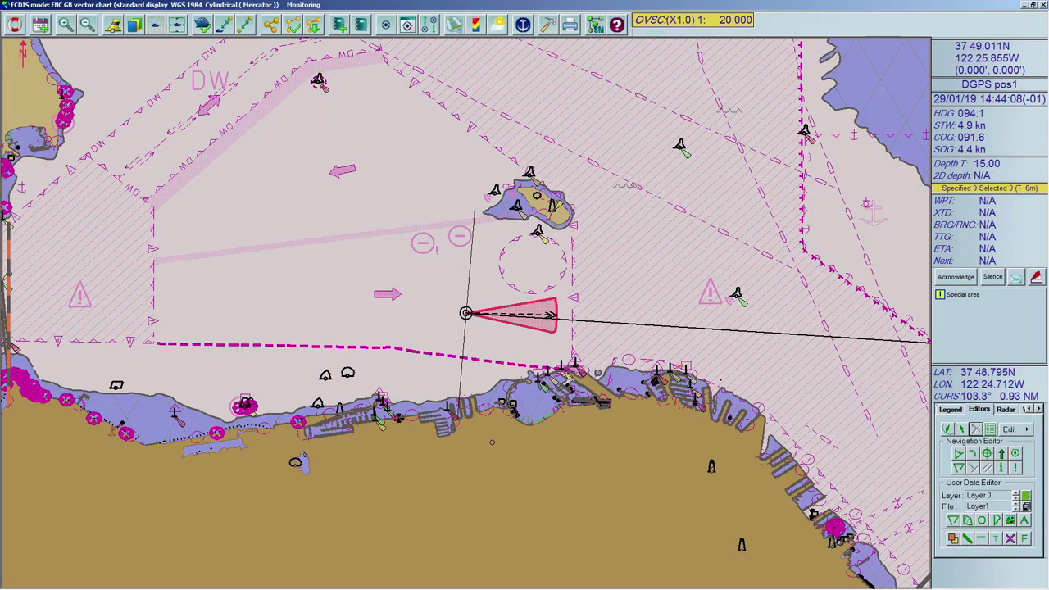
- Open the user data layers list, select Layer 4 and change its lock setting
{"action": "left_click", "coordinate": [1019, 470]}
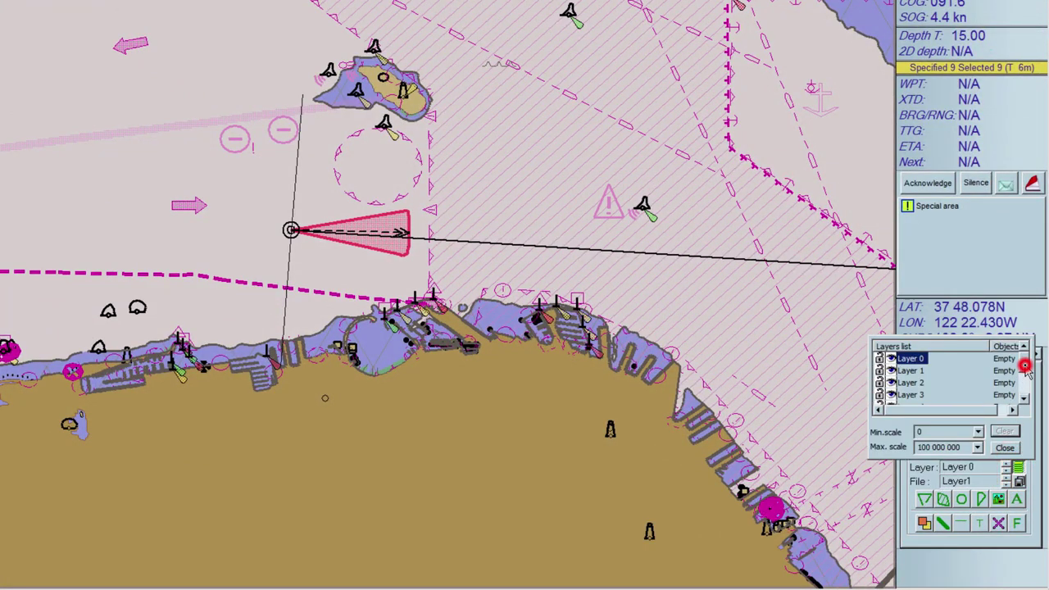
{"action": "left_click_drag", "start_coordinate": [1023, 363], "coordinate": [1030, 400]}
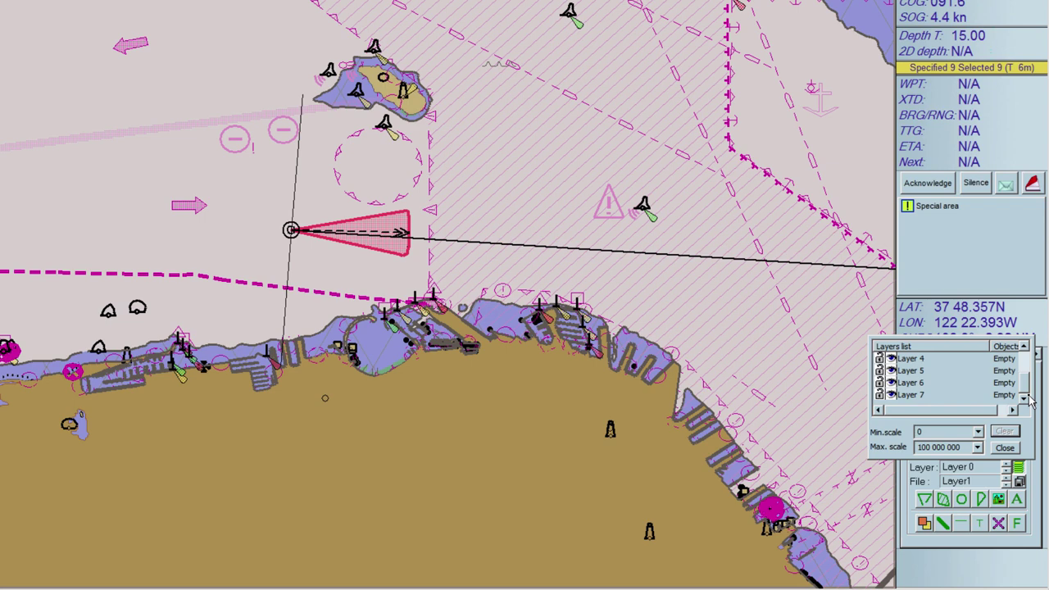
{"action": "left_click", "coordinate": [913, 361]}
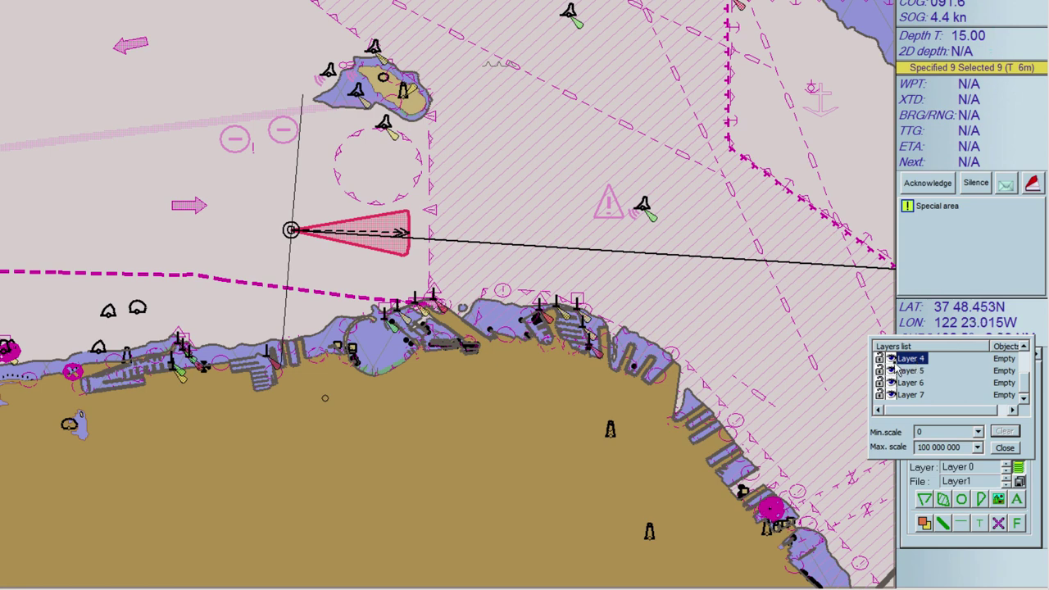
{"action": "left_click", "coordinate": [891, 364]}
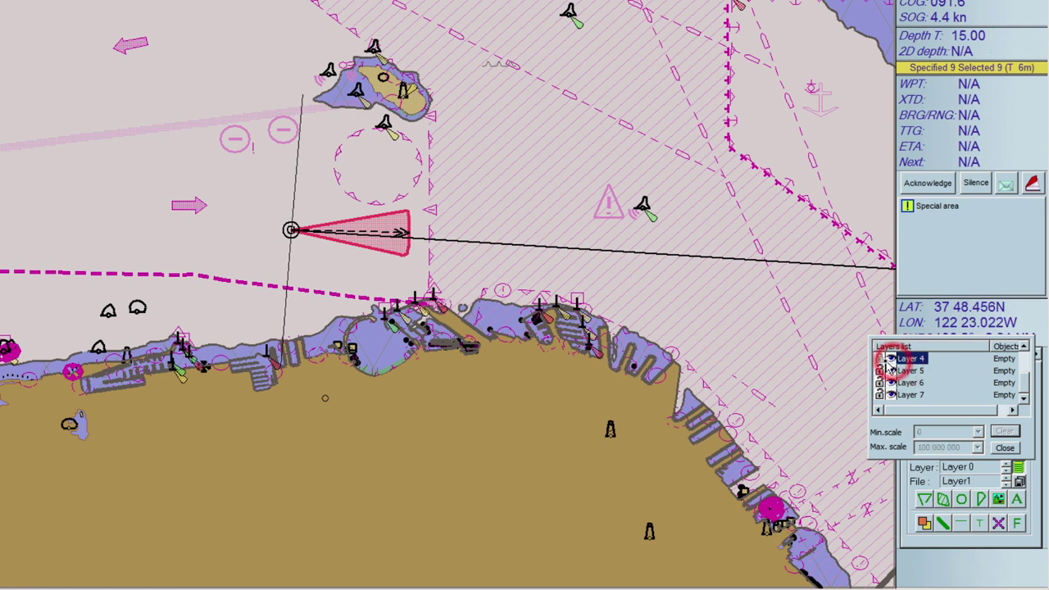
{"action": "left_click", "coordinate": [879, 370]}
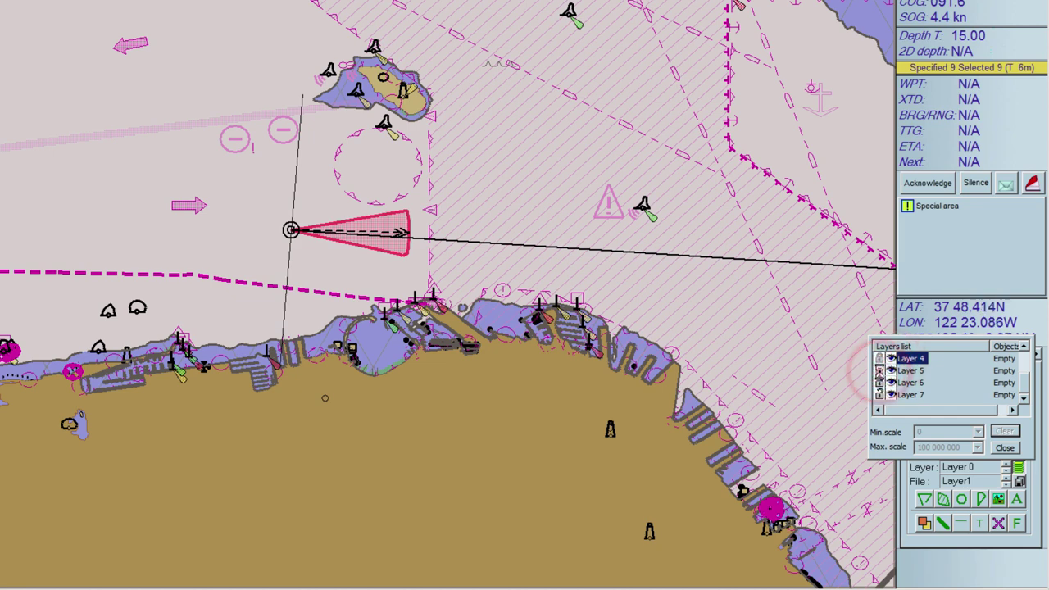
{"action": "left_click", "coordinate": [879, 370]}
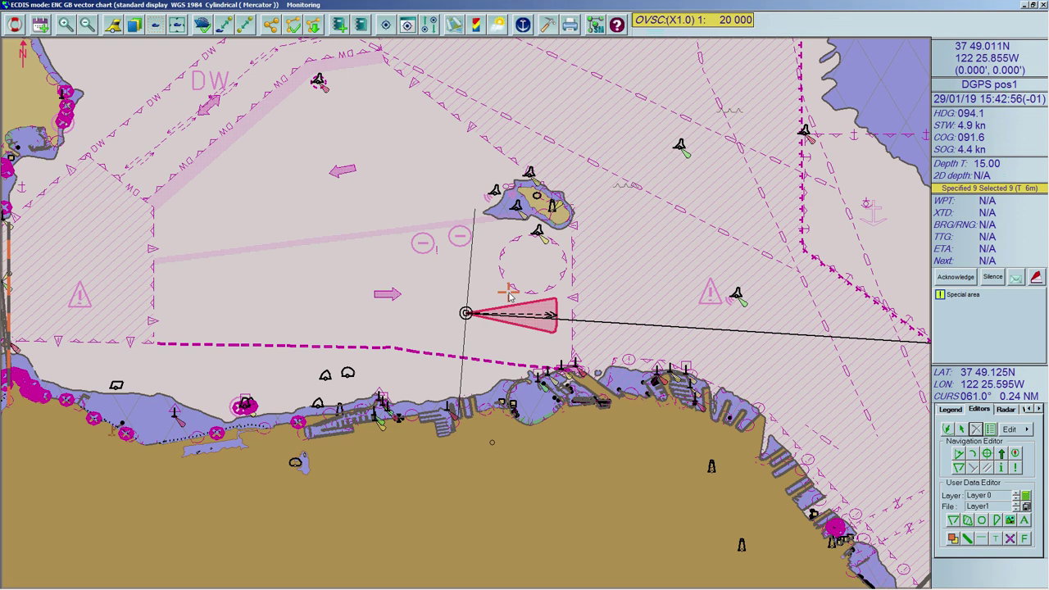
- Draw a closed six-point user data area on Layer 0 around the circular zone south of the island
{"action": "left_click", "coordinate": [968, 522]}
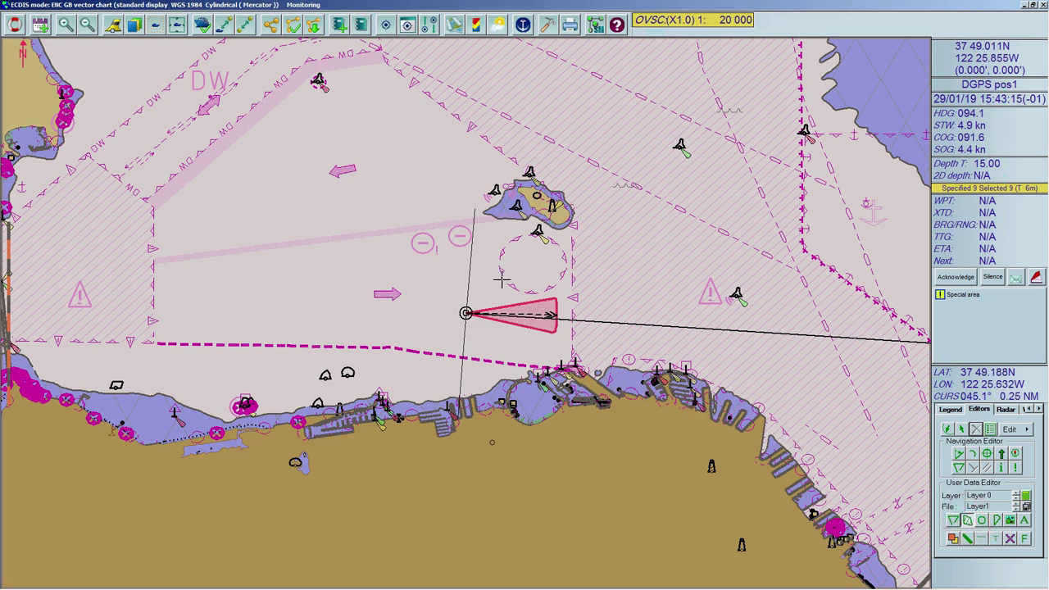
{"action": "left_click", "coordinate": [480, 241]}
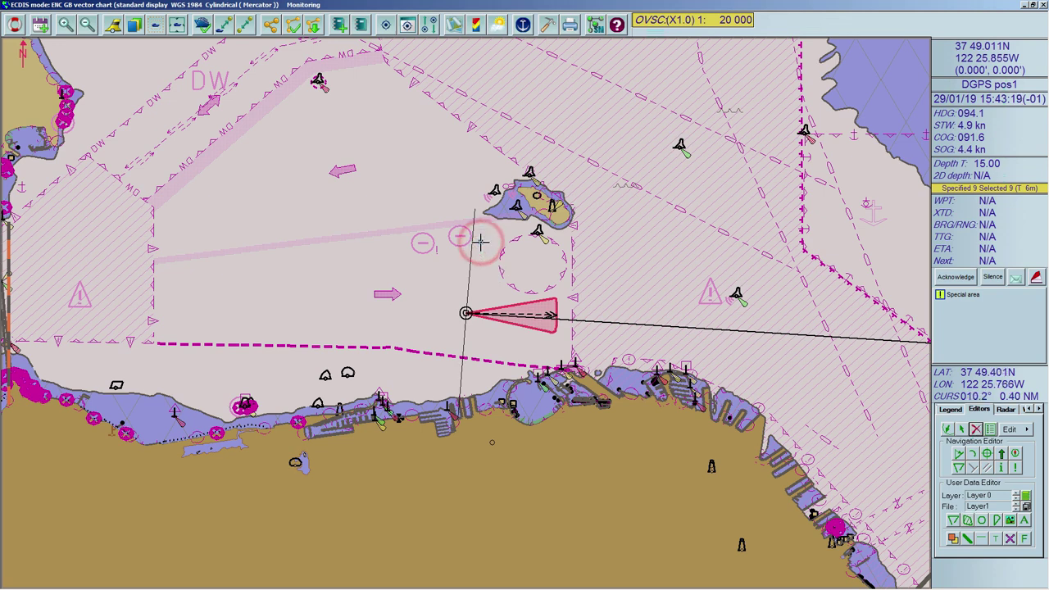
{"action": "left_click", "coordinate": [538, 223]}
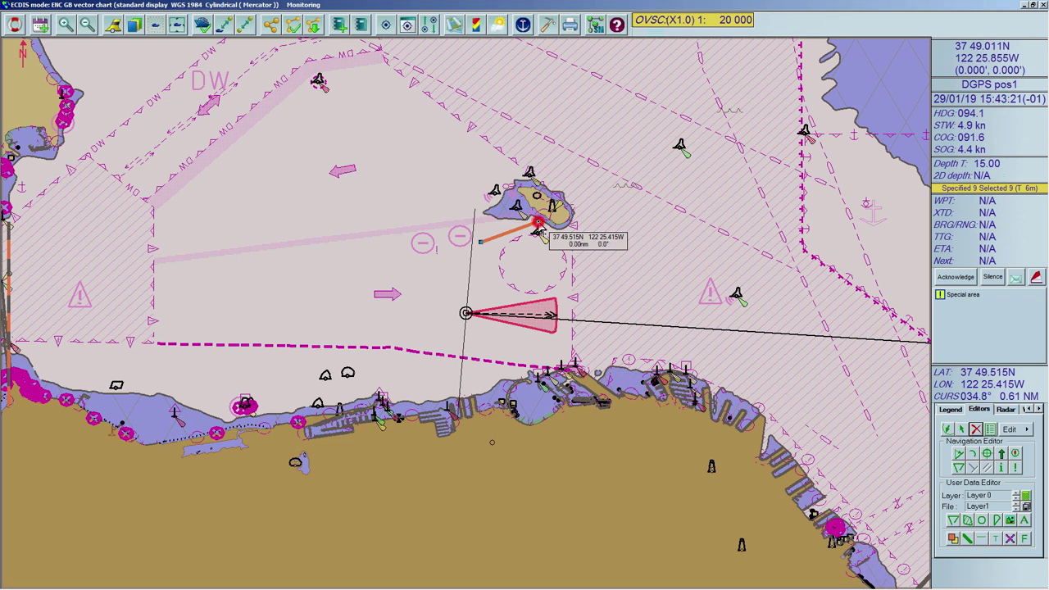
{"action": "left_click", "coordinate": [581, 254]}
{"action": "left_click", "coordinate": [576, 295]}
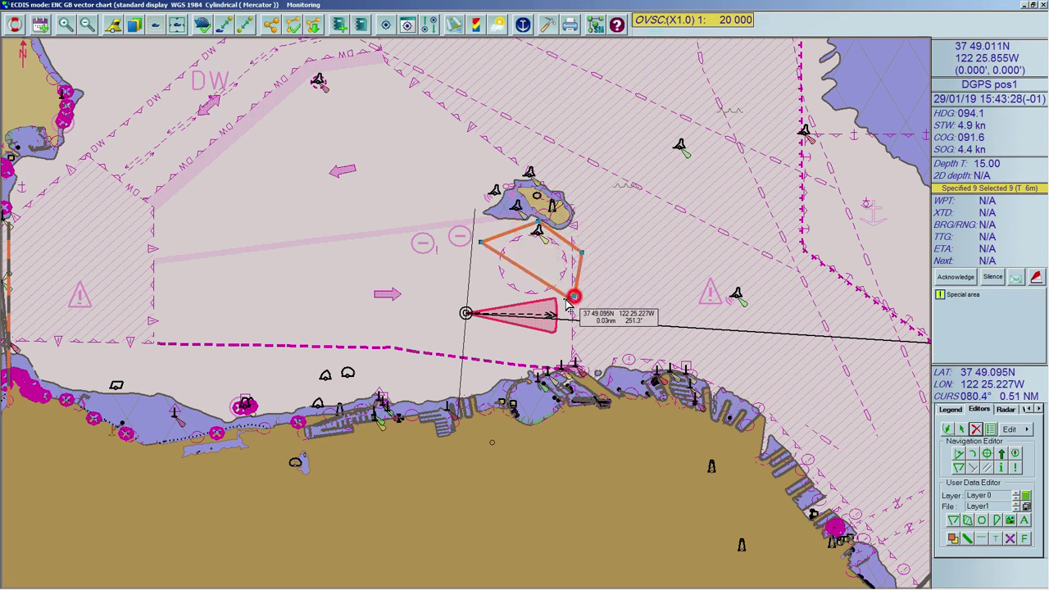
{"action": "left_click", "coordinate": [497, 300]}
{"action": "left_click", "coordinate": [476, 274]}
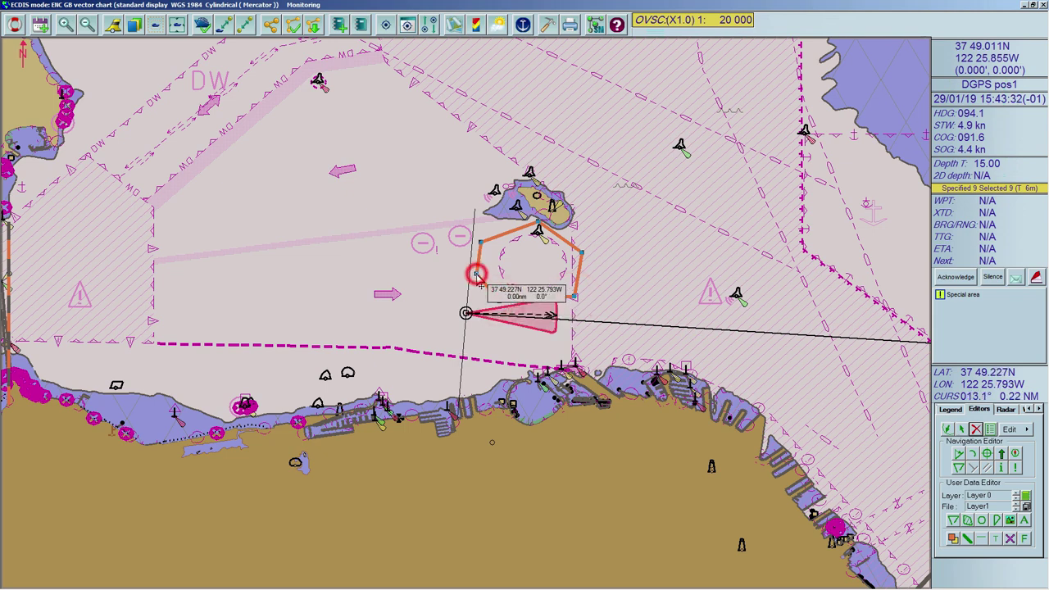
{"action": "left_click", "coordinate": [476, 274]}
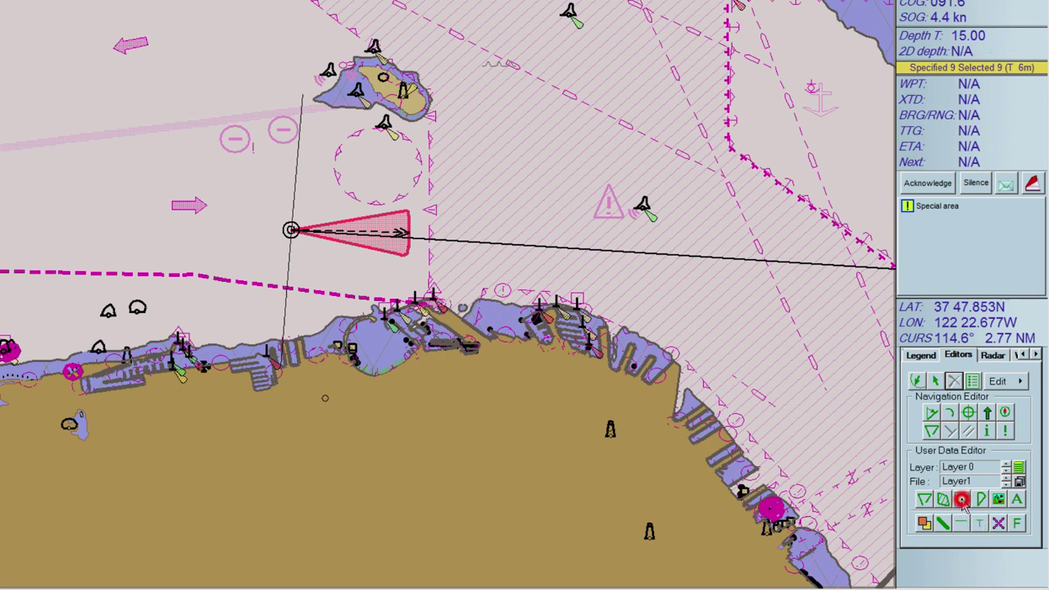
- Draw a user data circle of about 0.19 nm radius around the circular zone south of the island
{"action": "left_click", "coordinate": [963, 501]}
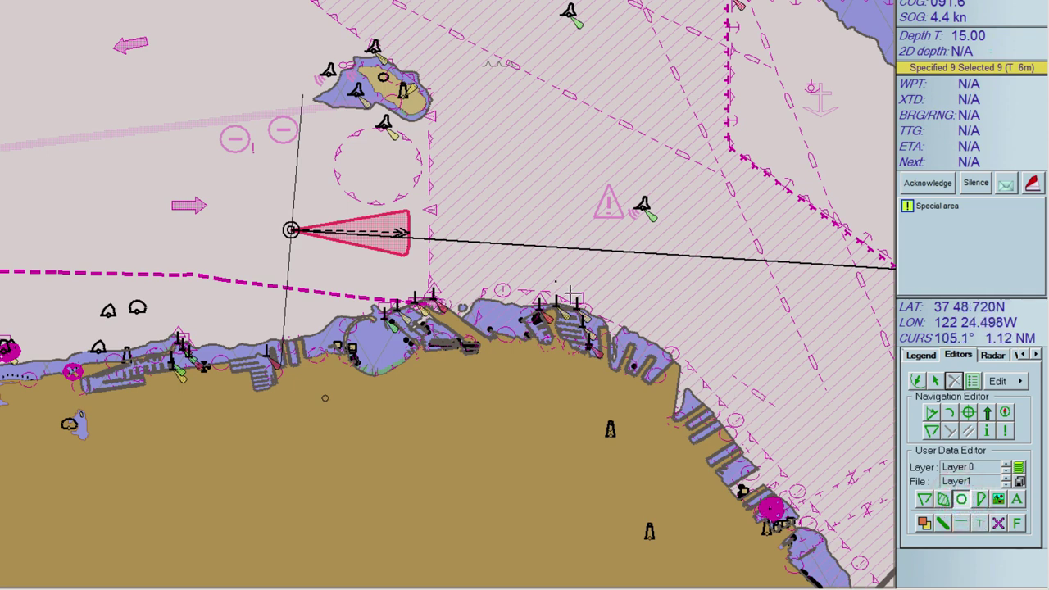
{"action": "left_click", "coordinate": [378, 164]}
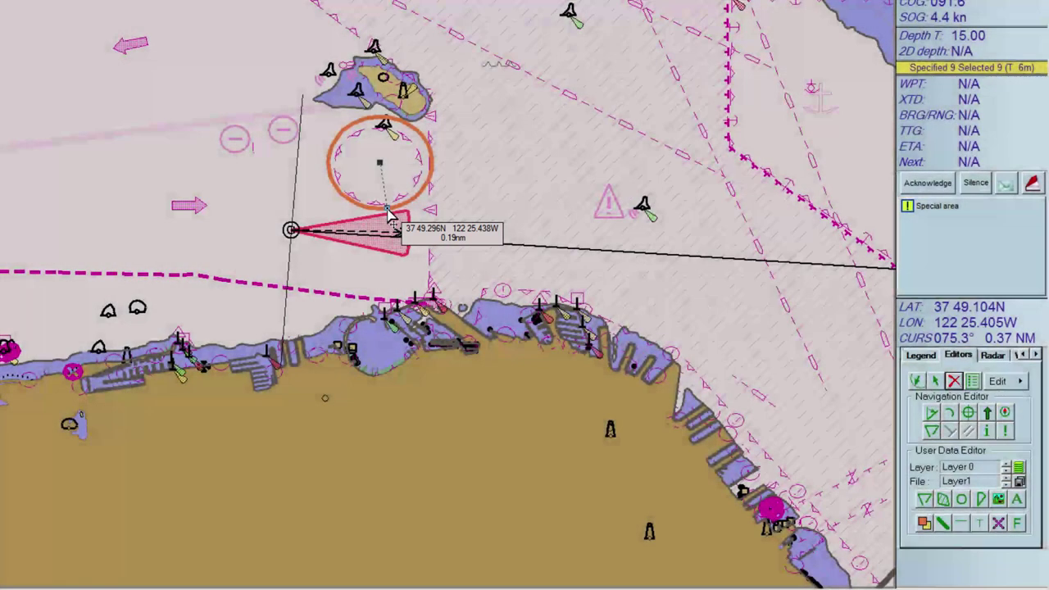
{"action": "left_click", "coordinate": [412, 197]}
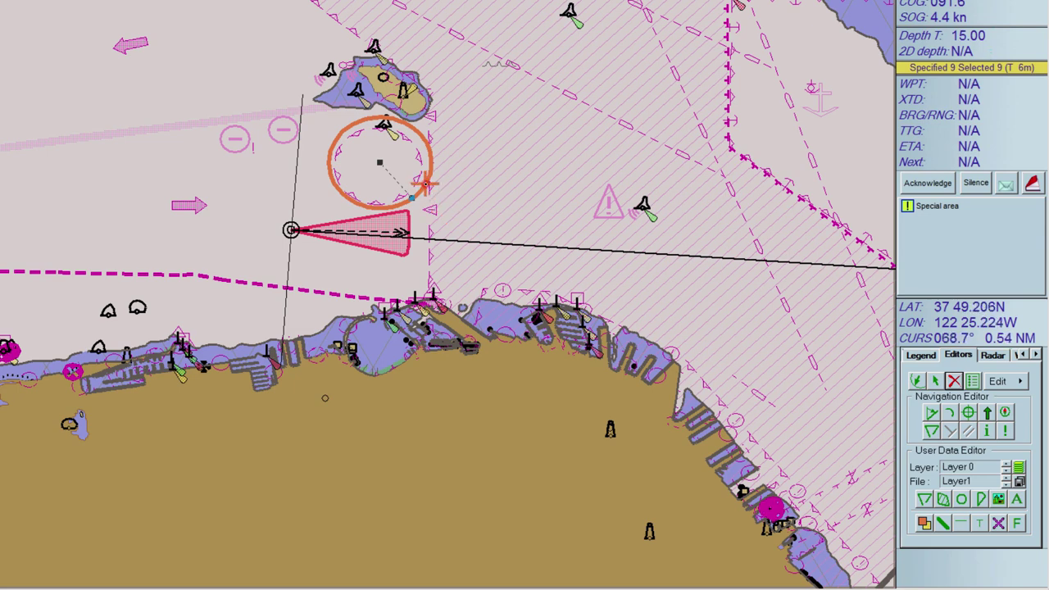
- Open the properties of the new circle and increase its radius slightly
{"action": "left_click", "coordinate": [424, 185]}
{"action": "right_click", "coordinate": [426, 188]}
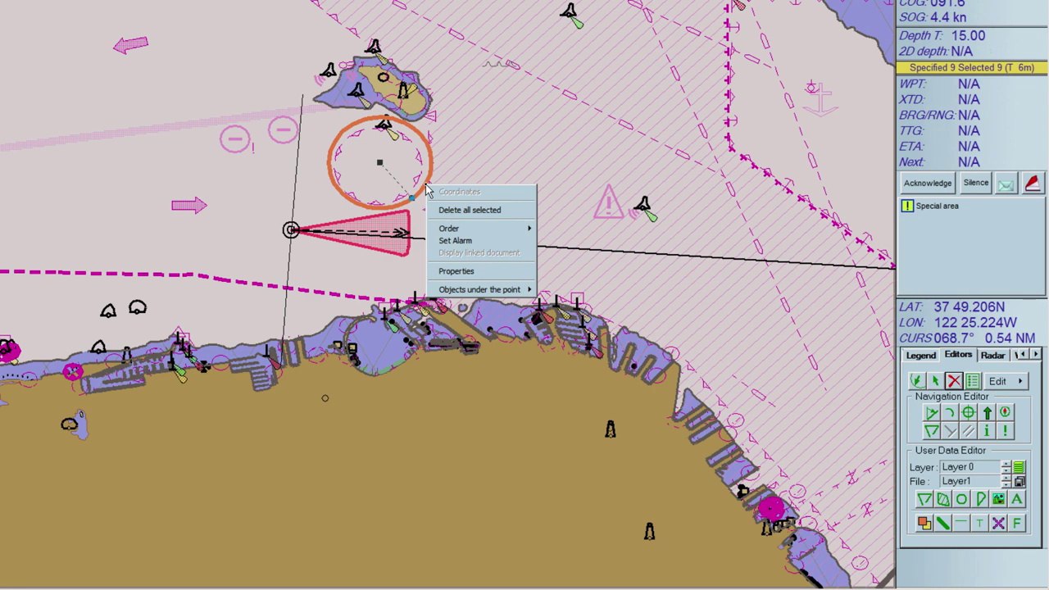
{"action": "left_click", "coordinate": [456, 271]}
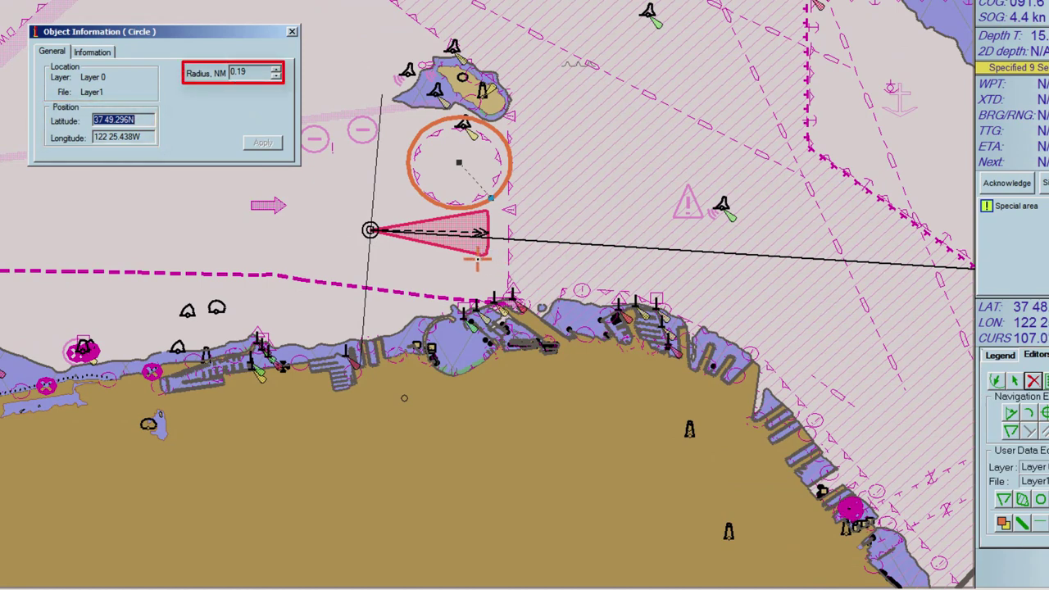
{"action": "left_click", "coordinate": [276, 70]}
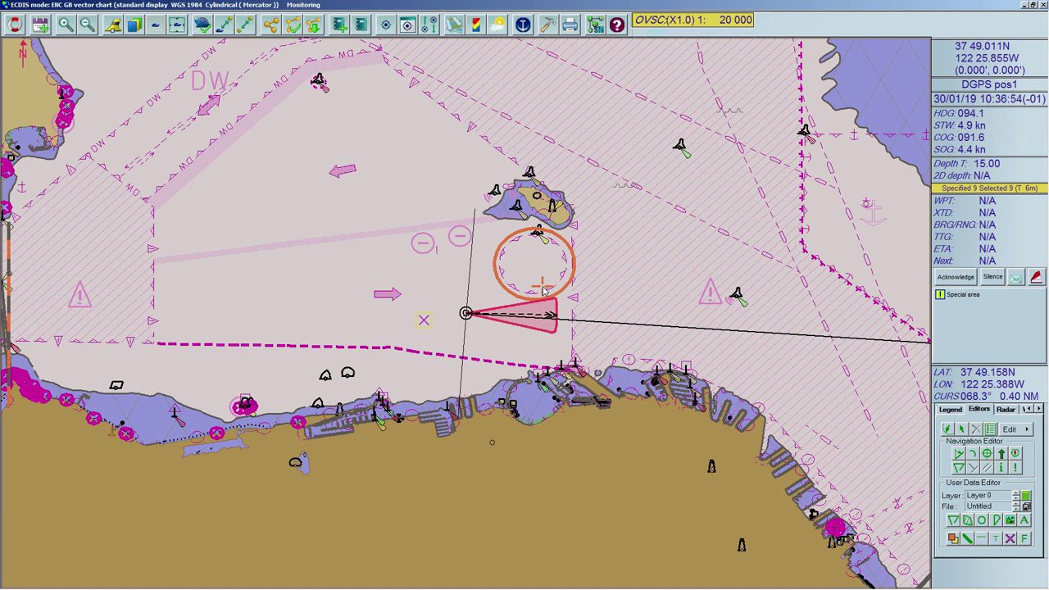
- Move the cross-shaped point symbol from west of own ship to the open water north of it, west of the circle
{"action": "left_click", "coordinate": [422, 319]}
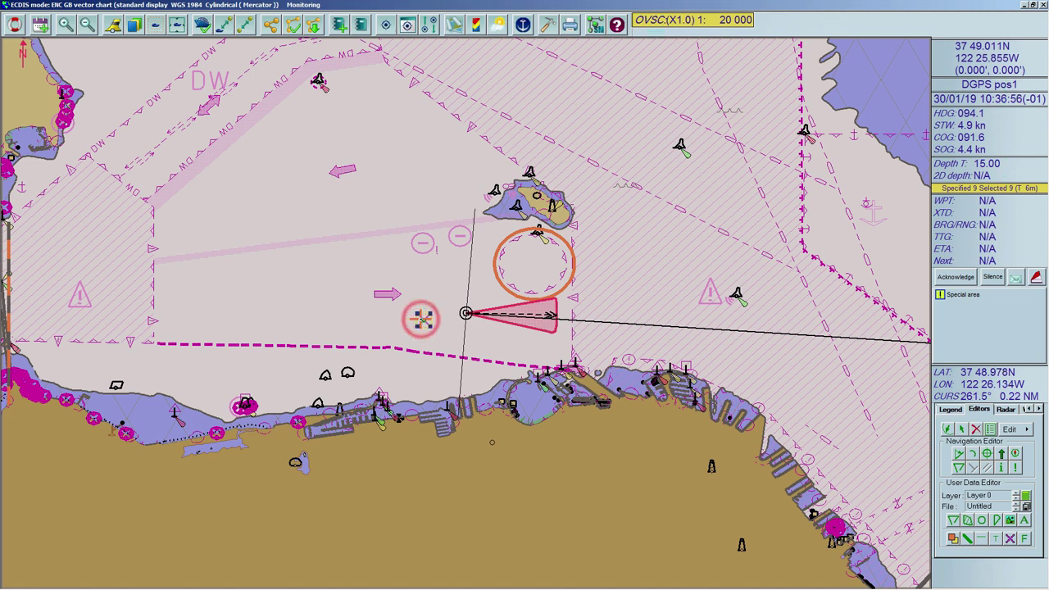
{"action": "left_click", "coordinate": [422, 319]}
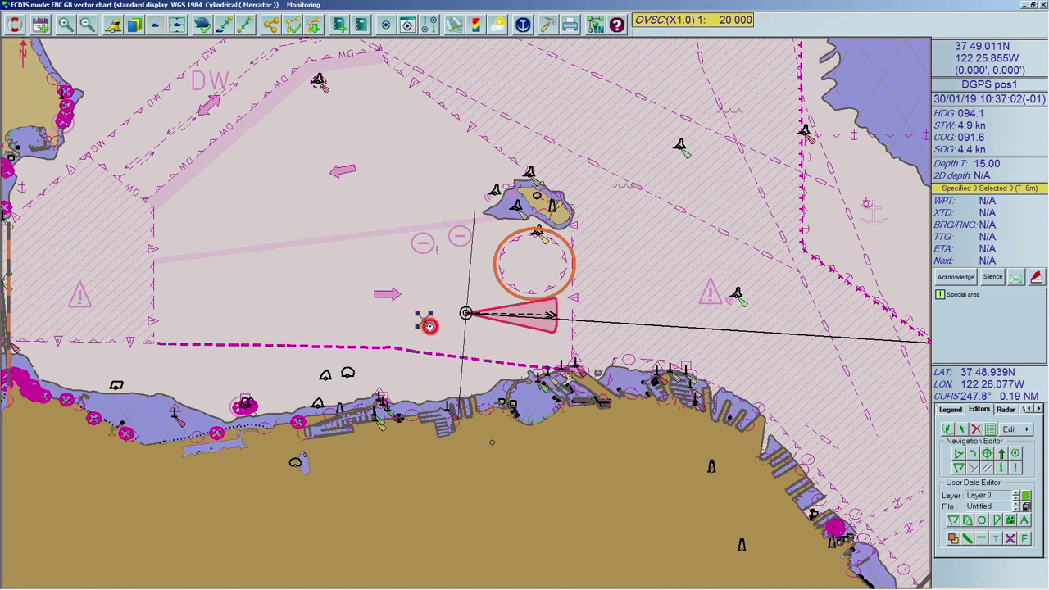
{"action": "left_click_drag", "start_coordinate": [427, 326], "coordinate": [459, 277]}
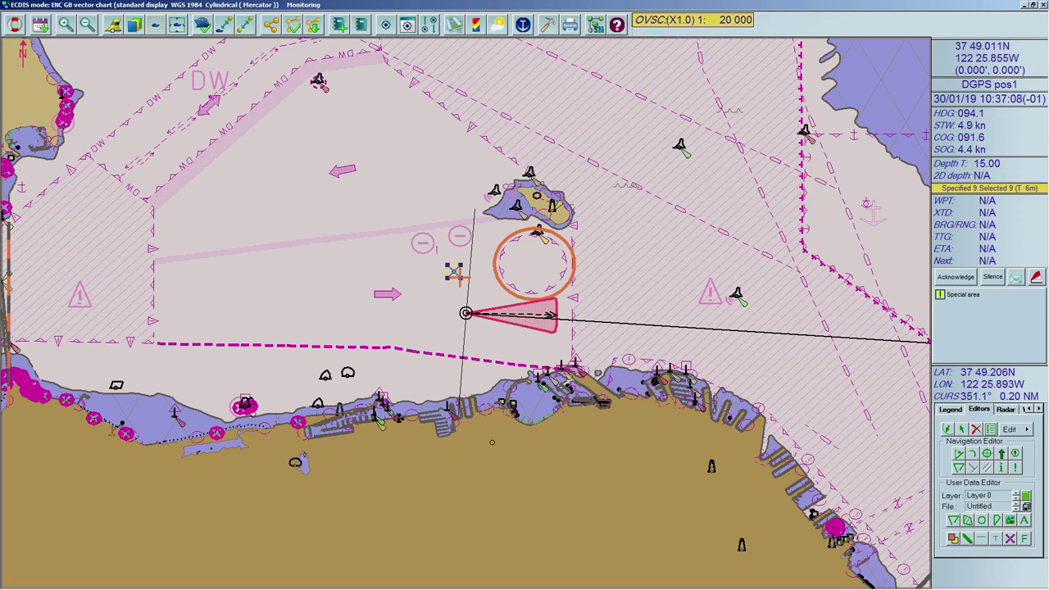
{"action": "left_click_drag", "start_coordinate": [454, 275], "coordinate": [453, 272]}
- Set the circle's centre coordinates to latitude 37 49.270N and longitude 122 25.440W
{"action": "left_click_drag", "start_coordinate": [536, 260], "coordinate": [535, 267]}
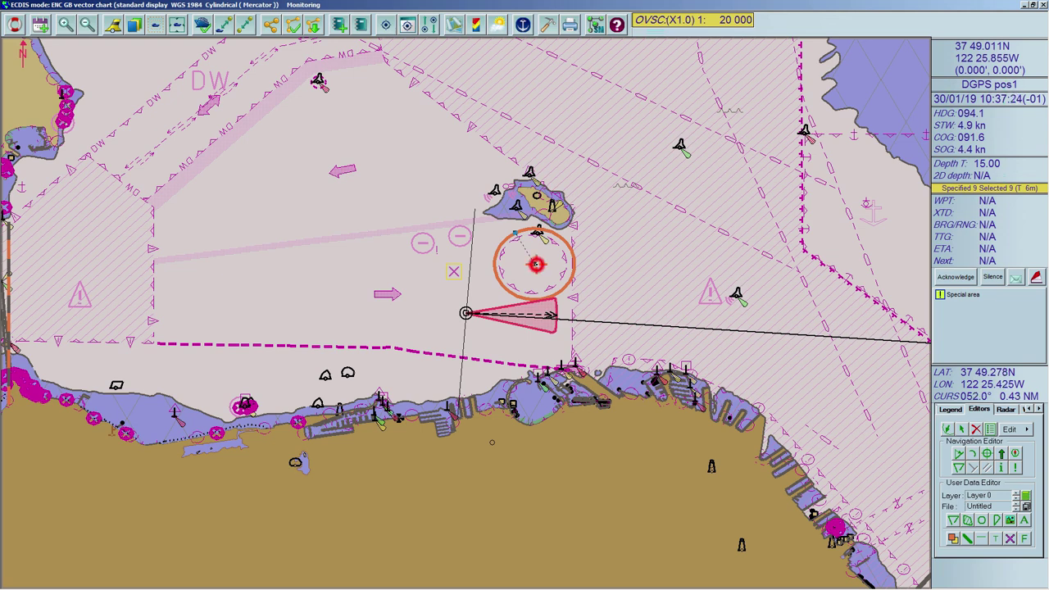
{"action": "right_click", "coordinate": [535, 267]}
{"action": "left_click", "coordinate": [541, 271]}
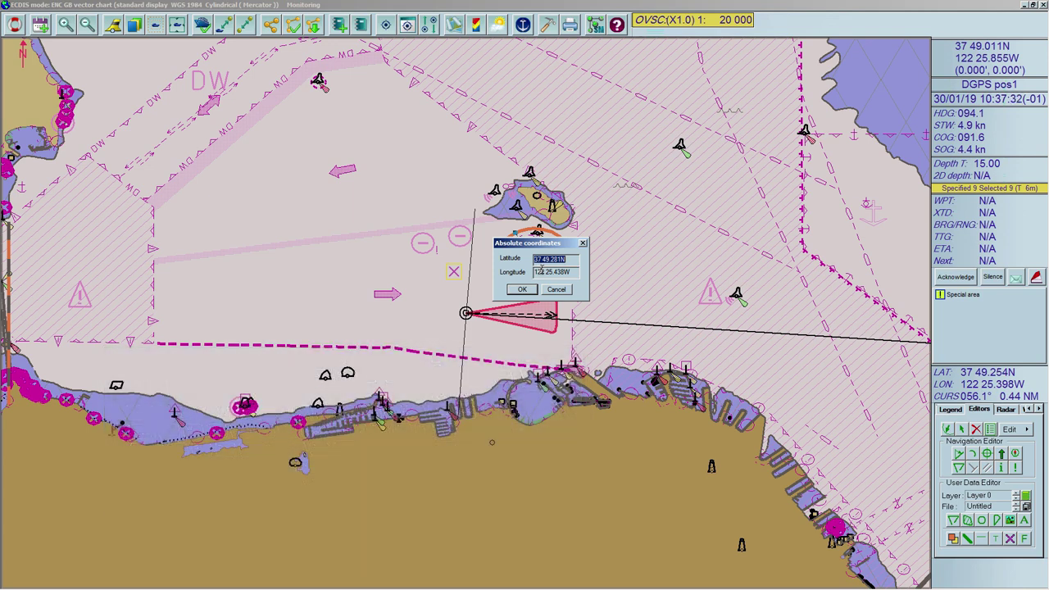
{"action": "left_click", "coordinate": [553, 260]}
{"action": "key", "text": "BackSpace"}
{"action": "key", "text": "BackSpace"}
{"action": "type", "text": "70"}
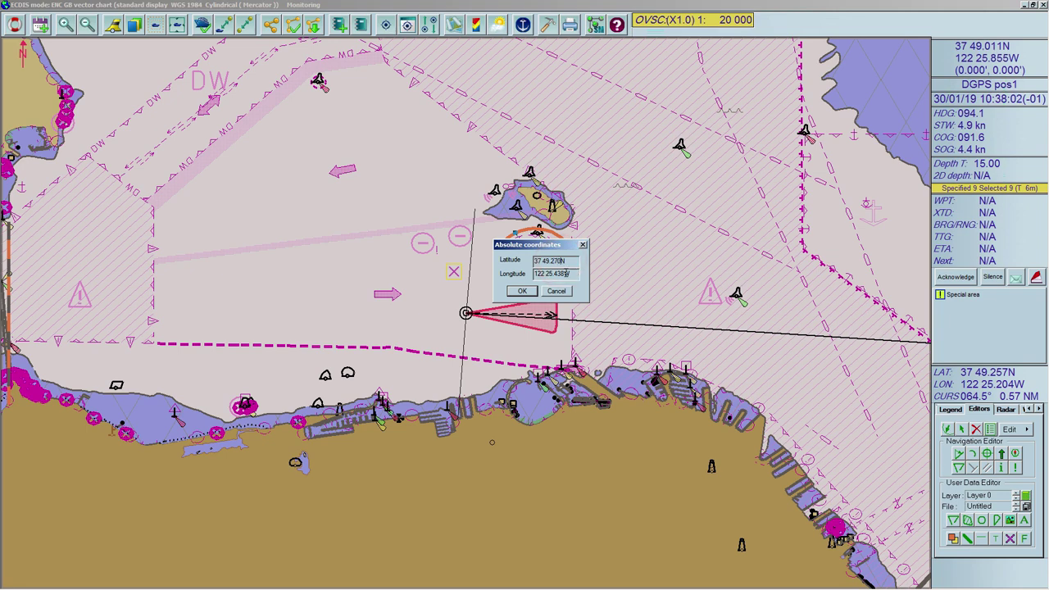
{"action": "left_click", "coordinate": [564, 276]}
{"action": "key", "text": "BackSpace"}
{"action": "key", "text": "BackSpace"}
{"action": "type", "text": "40"}
{"action": "left_click", "coordinate": [523, 292]}
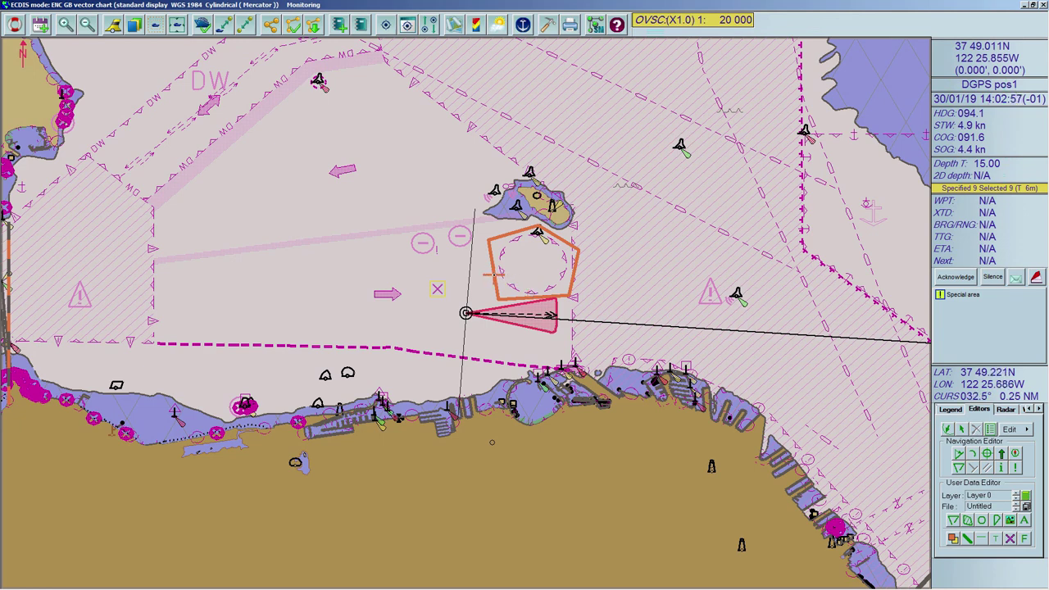
- Insert a point on the western side of the five-sided outline and move it outward to the west
{"action": "right_click", "coordinate": [494, 276]}
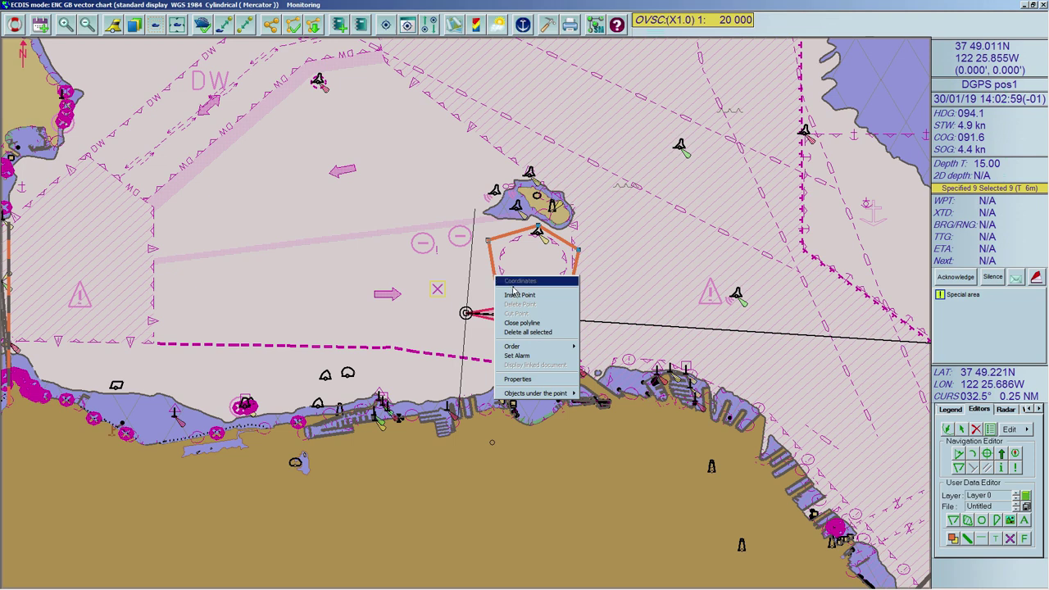
{"action": "left_click", "coordinate": [518, 295]}
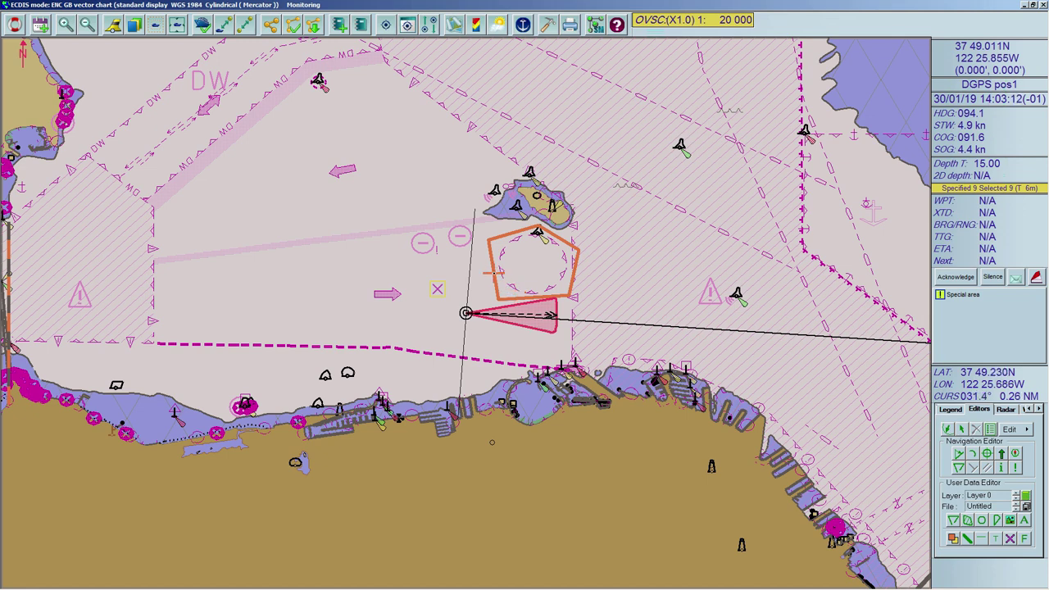
{"action": "left_click", "coordinate": [493, 271]}
{"action": "mouse_move", "coordinate": [498, 279]}
{"action": "left_mouse_down"}
{"action": "mouse_move", "coordinate": [475, 277]}
{"action": "mouse_move", "coordinate": [478, 285]}
{"action": "left_mouse_up"}
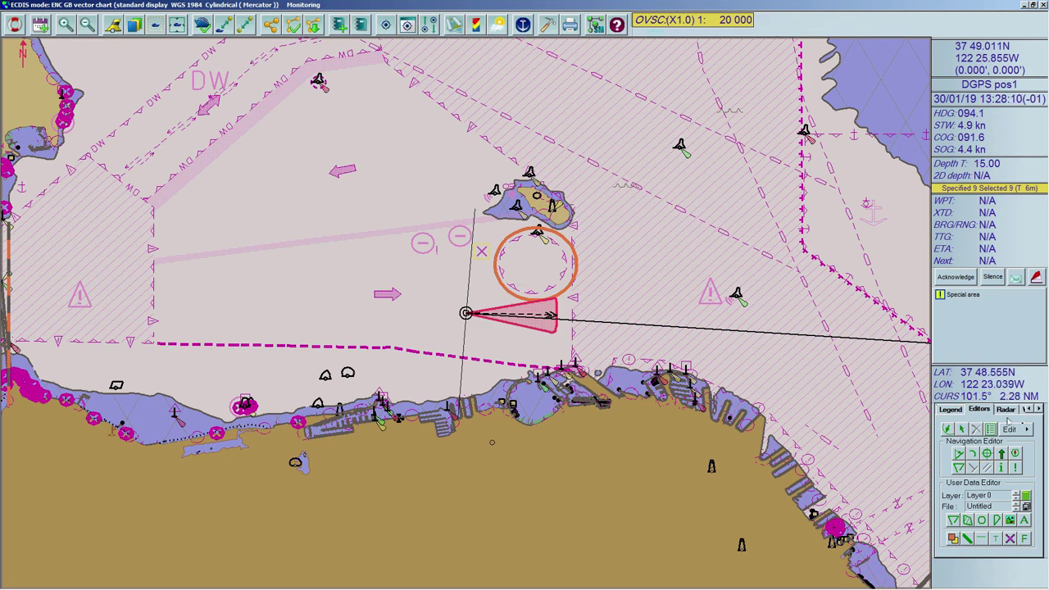
- Undo the last move of the cross-shaped point symbol and cut the symbol from the chart west of own ship
{"action": "left_click", "coordinate": [1026, 430]}
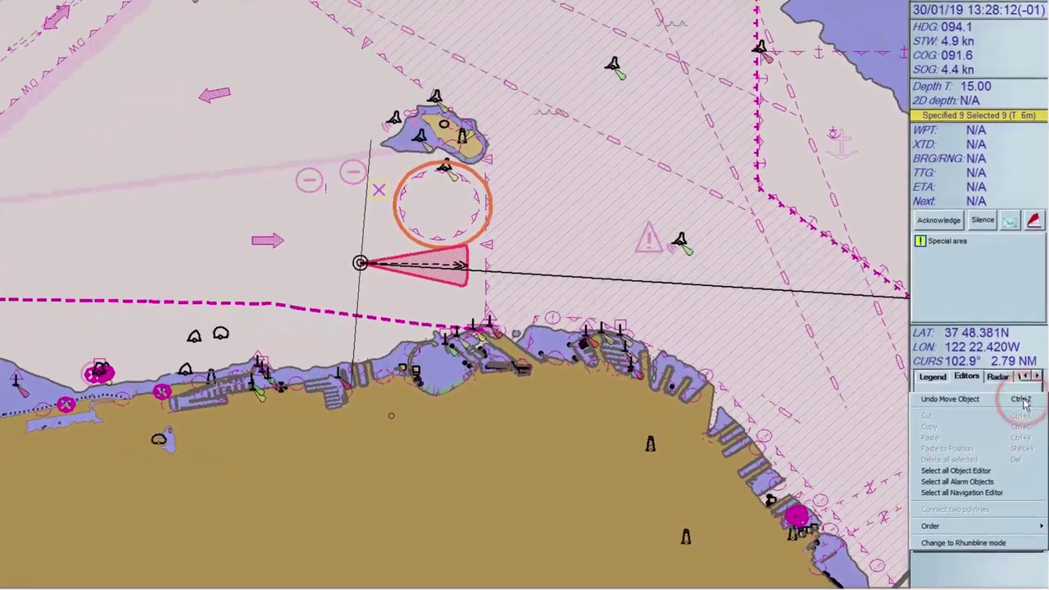
{"action": "left_click", "coordinate": [1022, 401]}
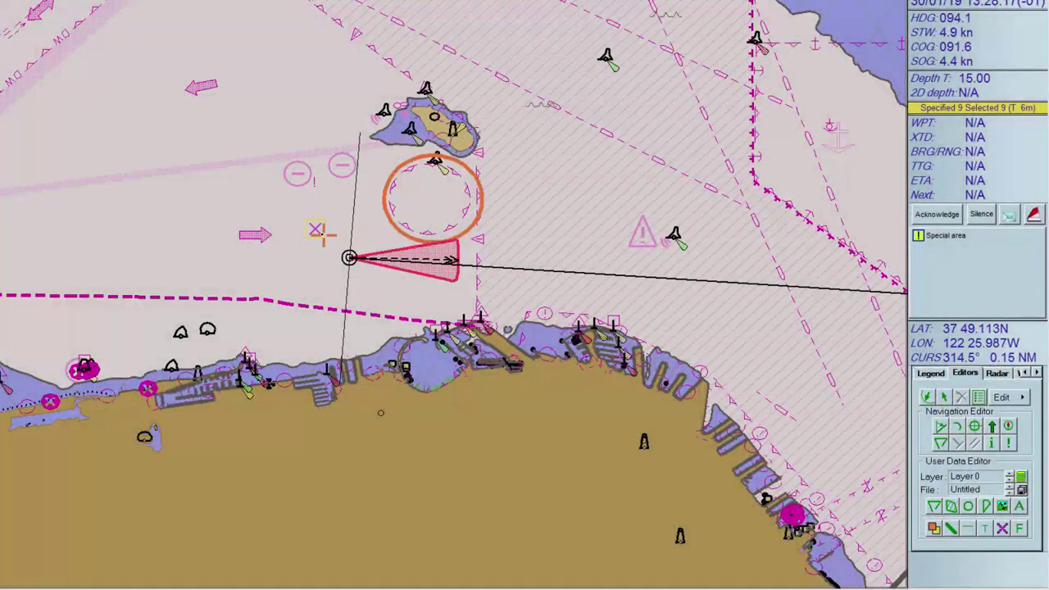
{"action": "left_click", "coordinate": [314, 230]}
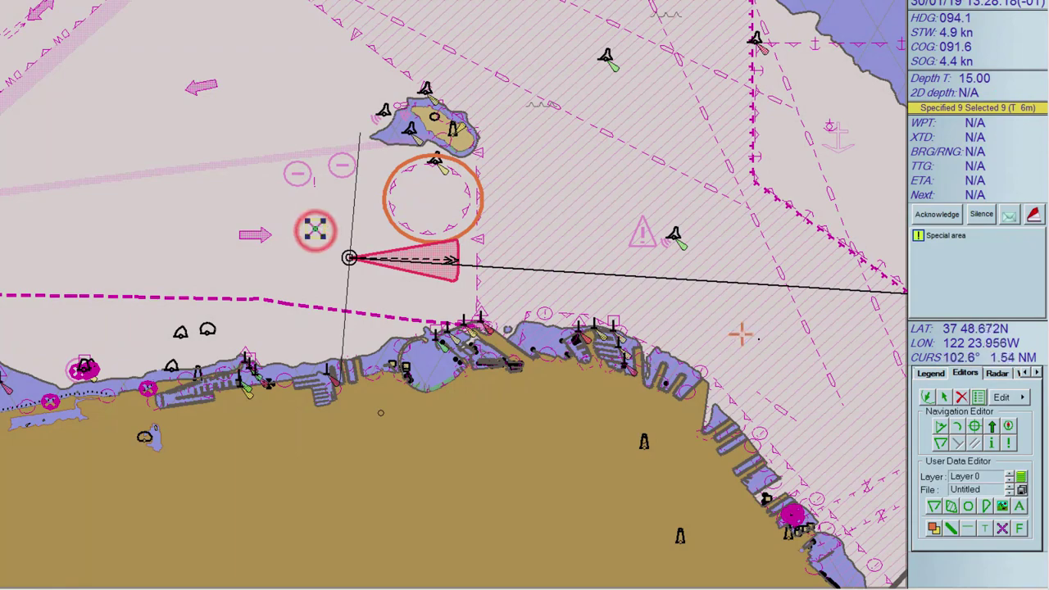
{"action": "left_click", "coordinate": [1001, 396]}
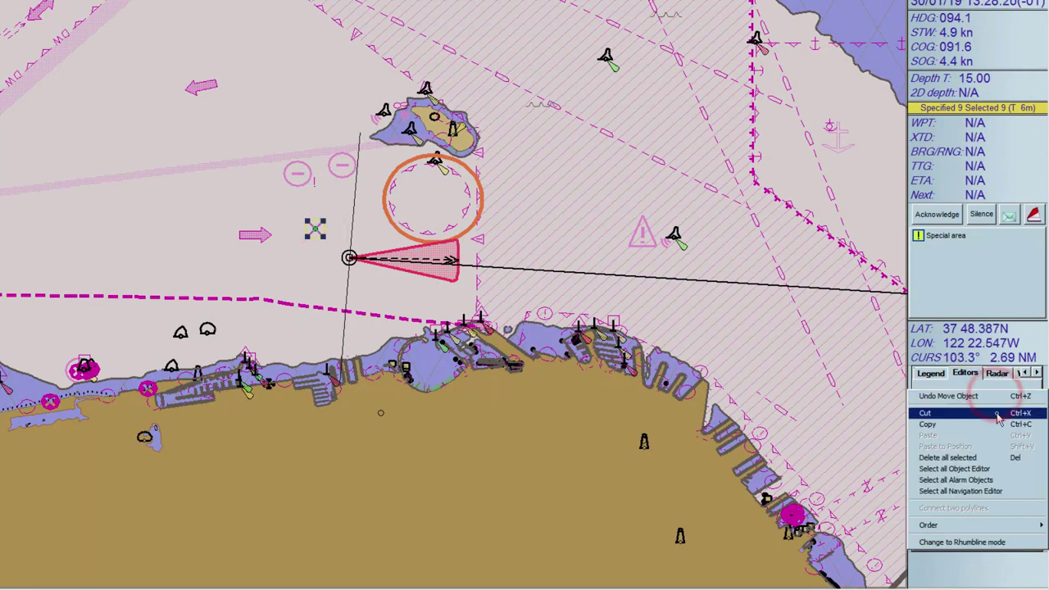
{"action": "left_click", "coordinate": [998, 417]}
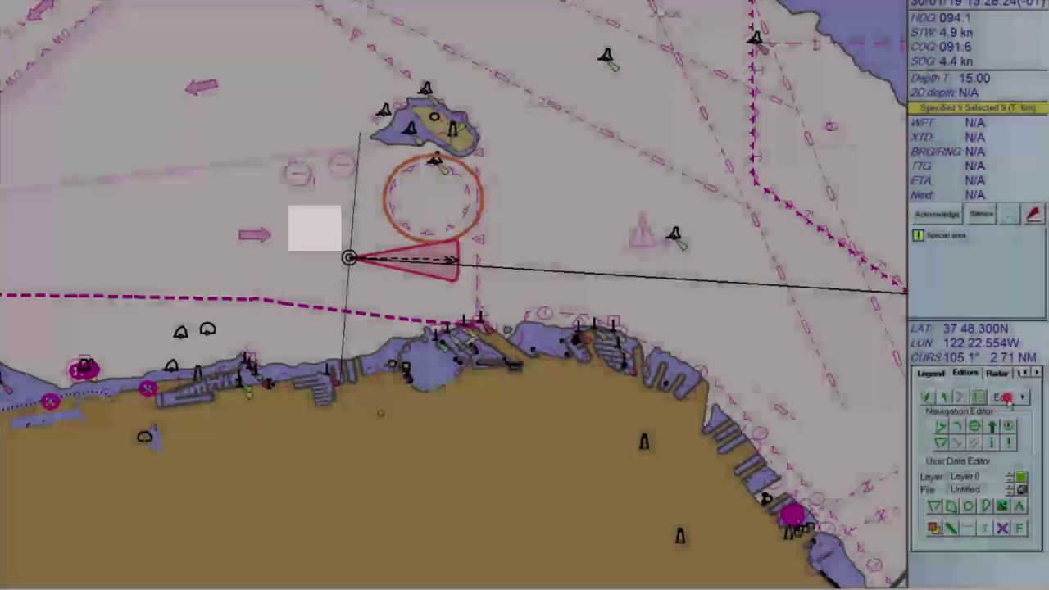
- Paste the cut cross symbol back in its original place and paste a copy to a position north of own ship, west of the circle
{"action": "left_click", "coordinate": [1001, 396]}
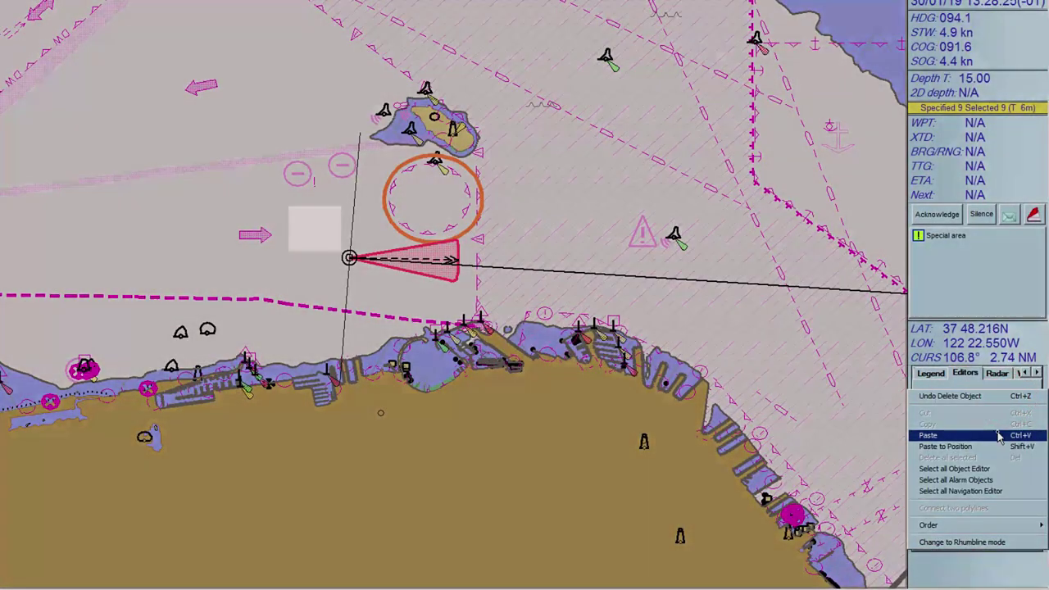
{"action": "left_click", "coordinate": [998, 435]}
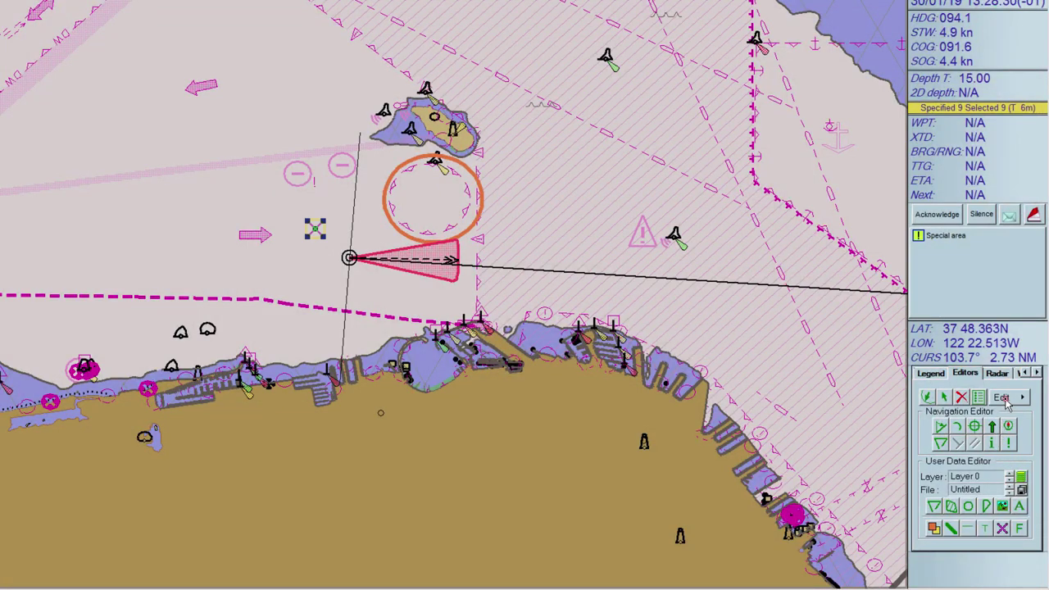
{"action": "left_click", "coordinate": [1003, 398]}
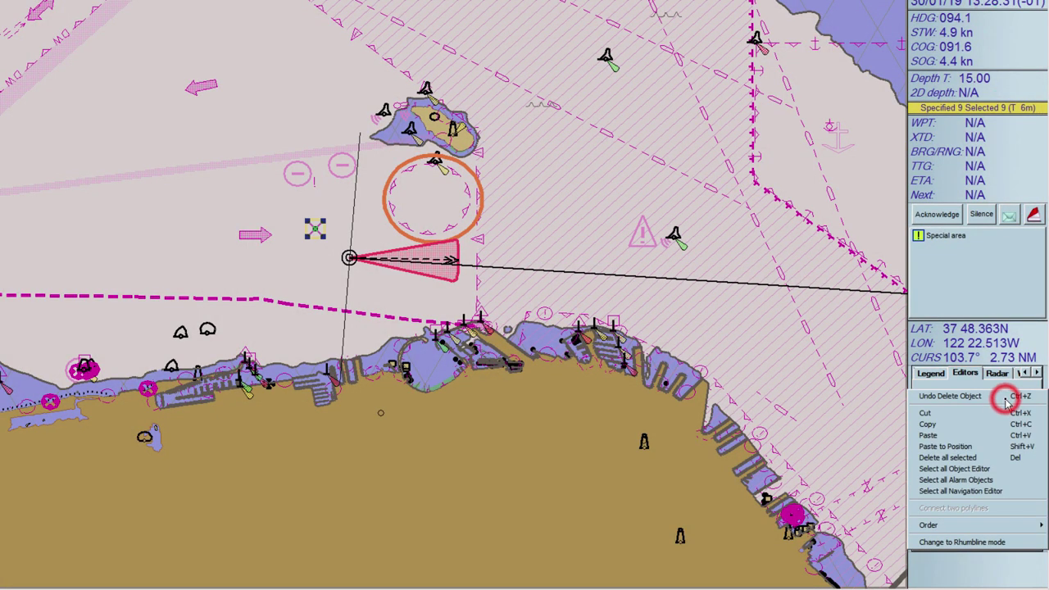
{"action": "left_click", "coordinate": [1000, 447]}
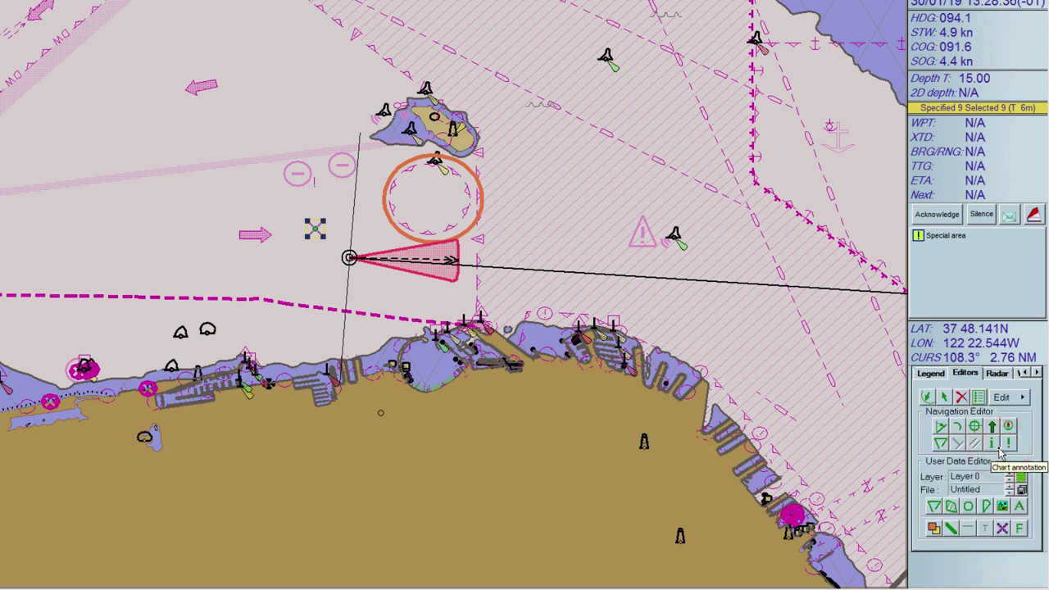
{"action": "left_click", "coordinate": [368, 181]}
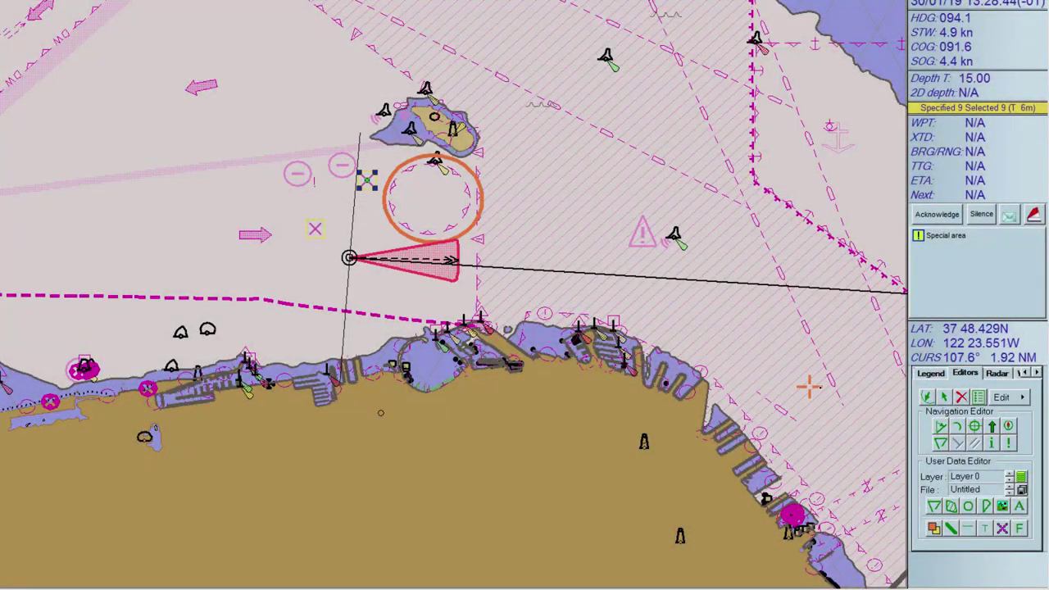
- Delete the selected copy of the cross symbol west of the circle
{"action": "right_click", "coordinate": [1003, 397]}
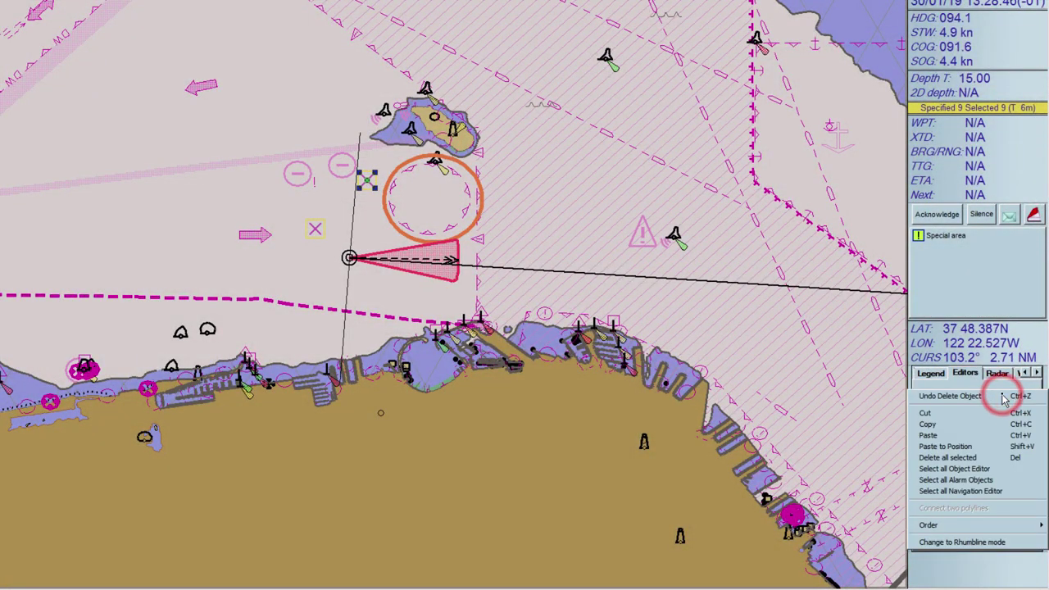
{"action": "left_click", "coordinate": [997, 458]}
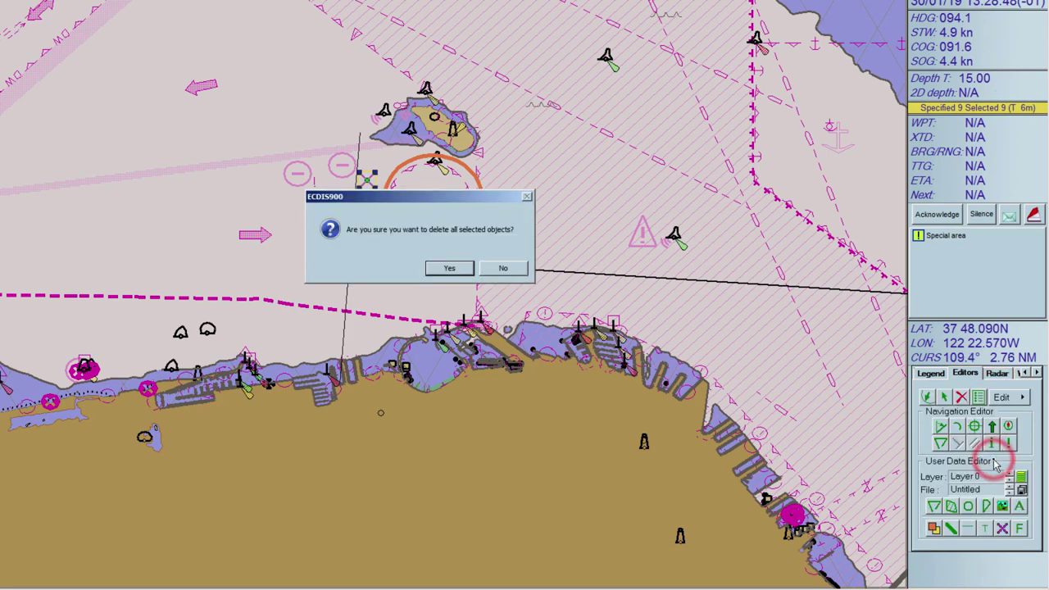
{"action": "left_click", "coordinate": [449, 267]}
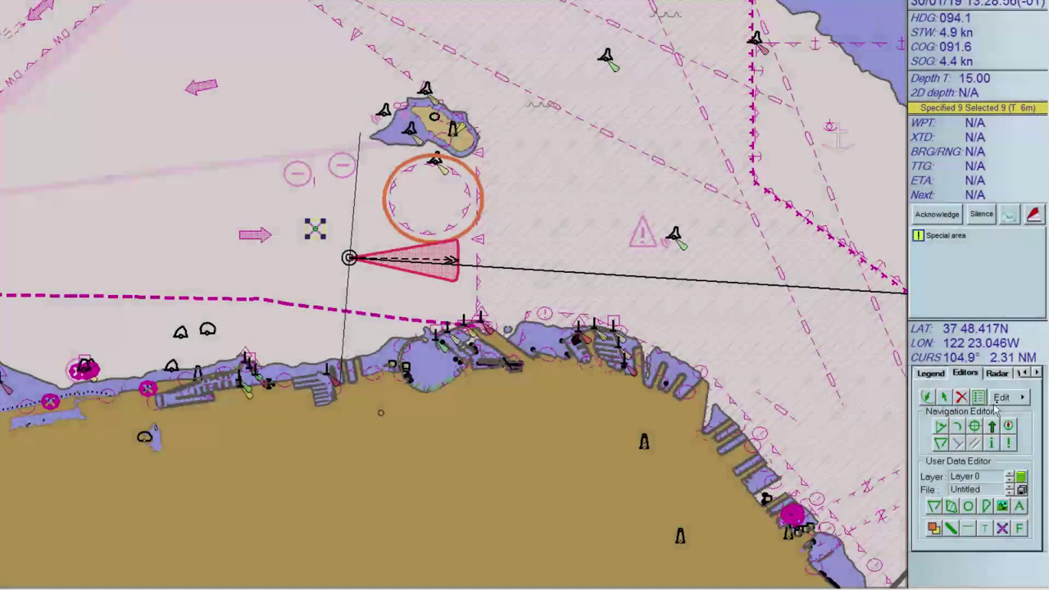
- Select all Object Editor objects on the chart, and also select all Navigation Editor objects
{"action": "right_click", "coordinate": [1000, 401]}
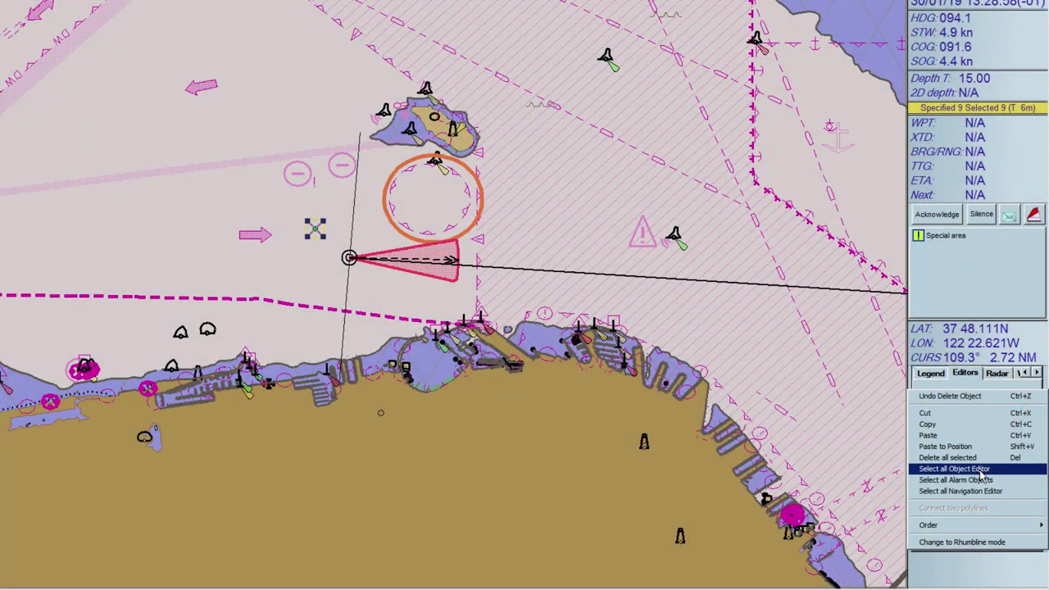
{"action": "left_click", "coordinate": [980, 469]}
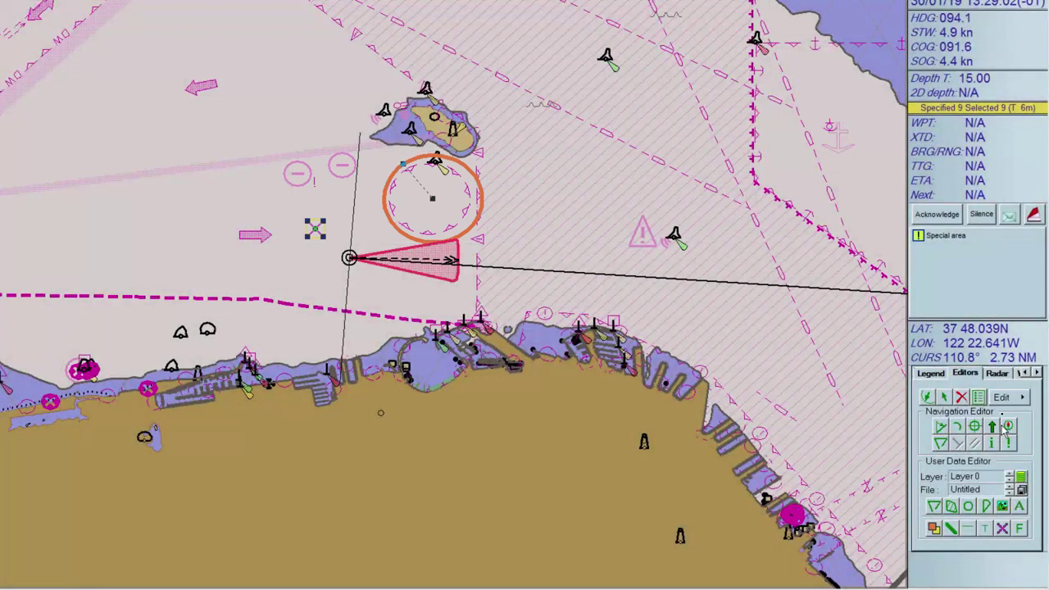
{"action": "right_click", "coordinate": [1003, 401]}
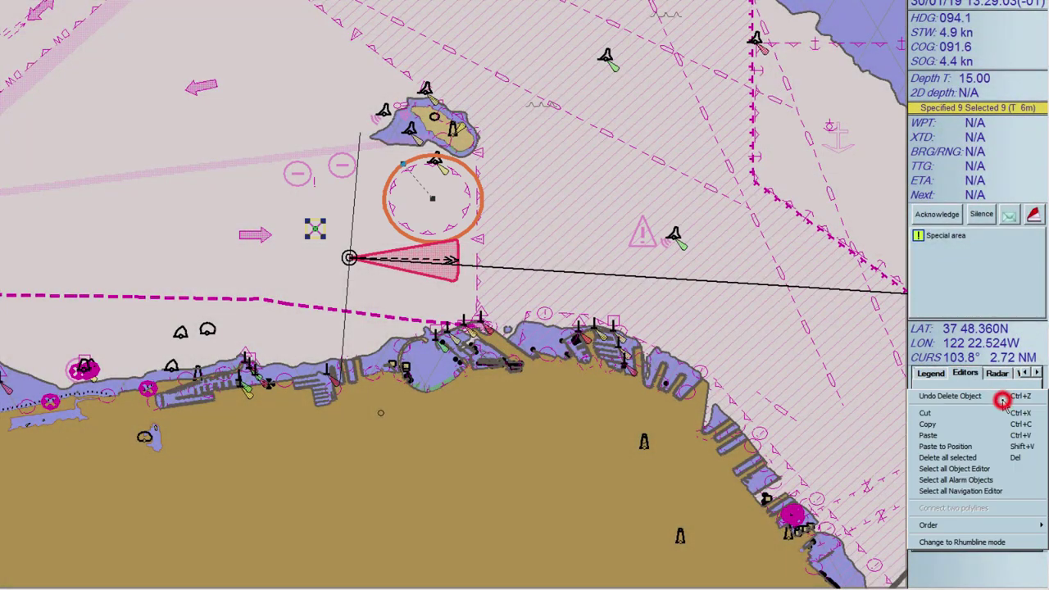
{"action": "left_click", "coordinate": [1013, 492]}
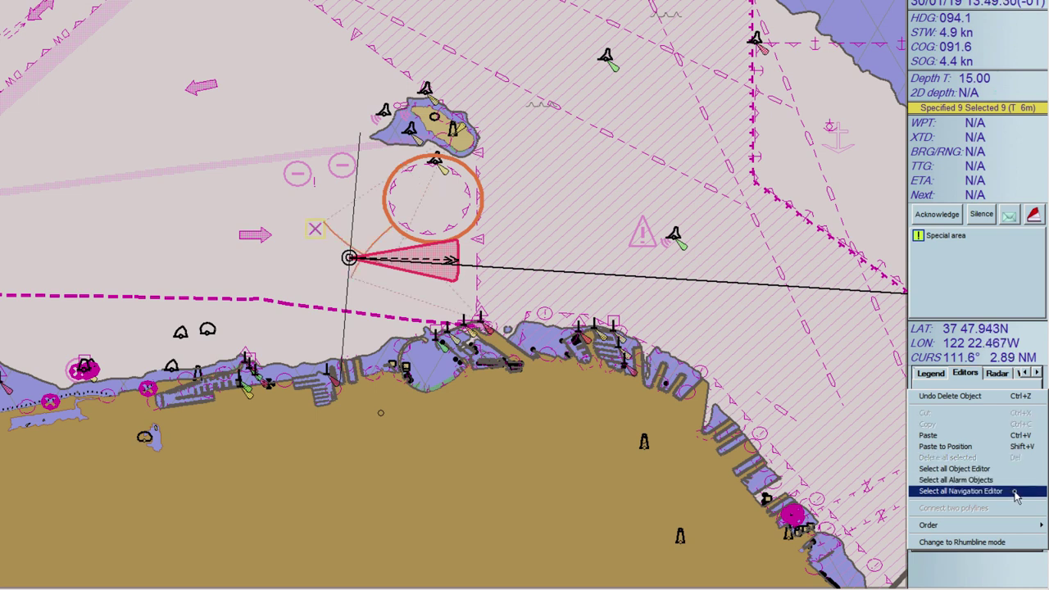
{"action": "left_click", "coordinate": [1015, 492]}
{"action": "left_click", "coordinate": [1014, 494]}
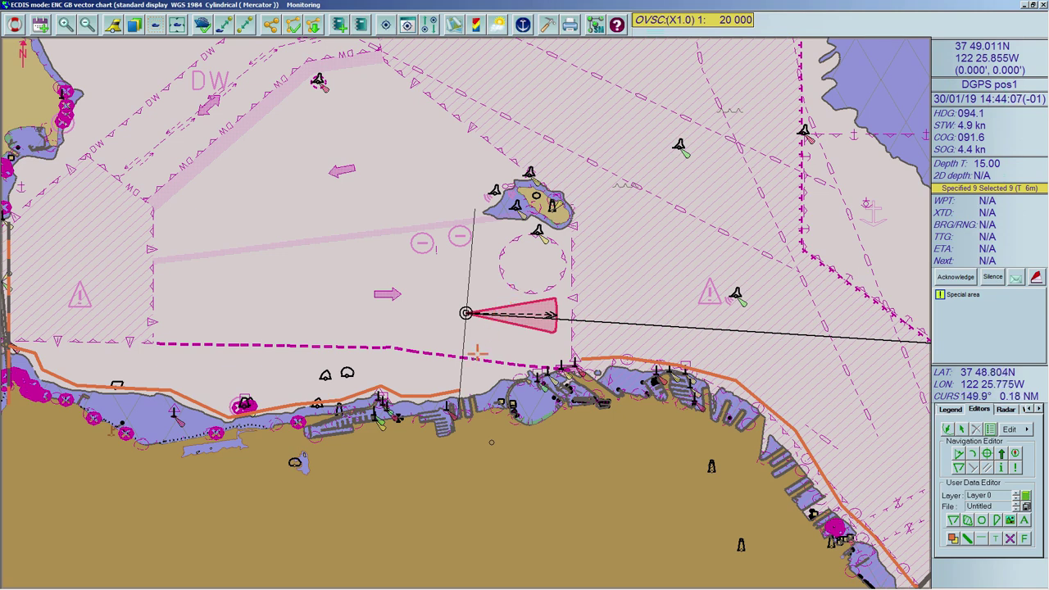
- Connect the two orange polylines along the southern shoreline into one polyline
{"action": "left_click", "coordinate": [456, 391]}
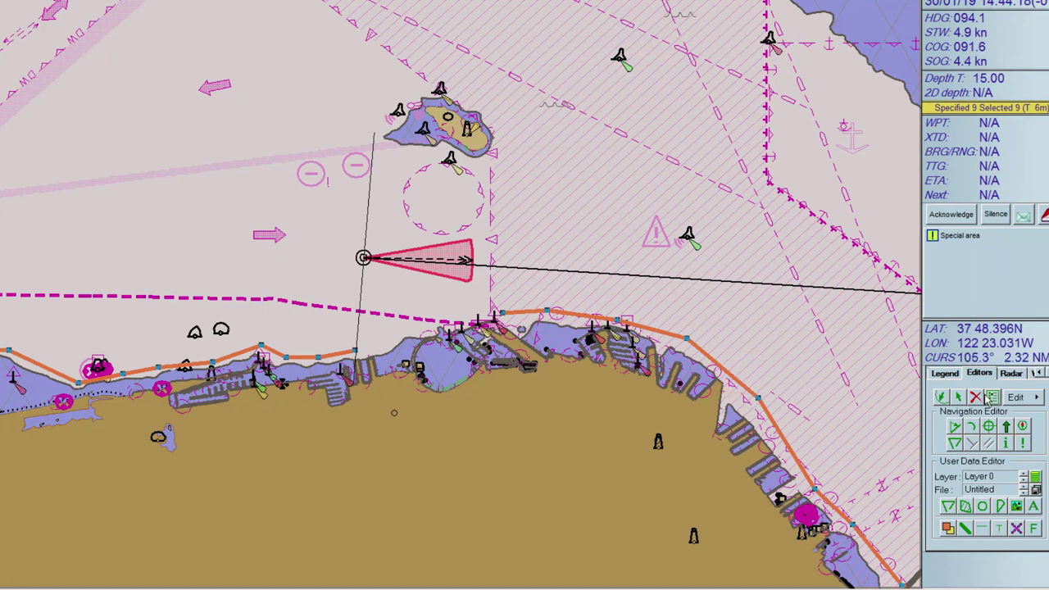
{"action": "right_click", "coordinate": [1036, 398]}
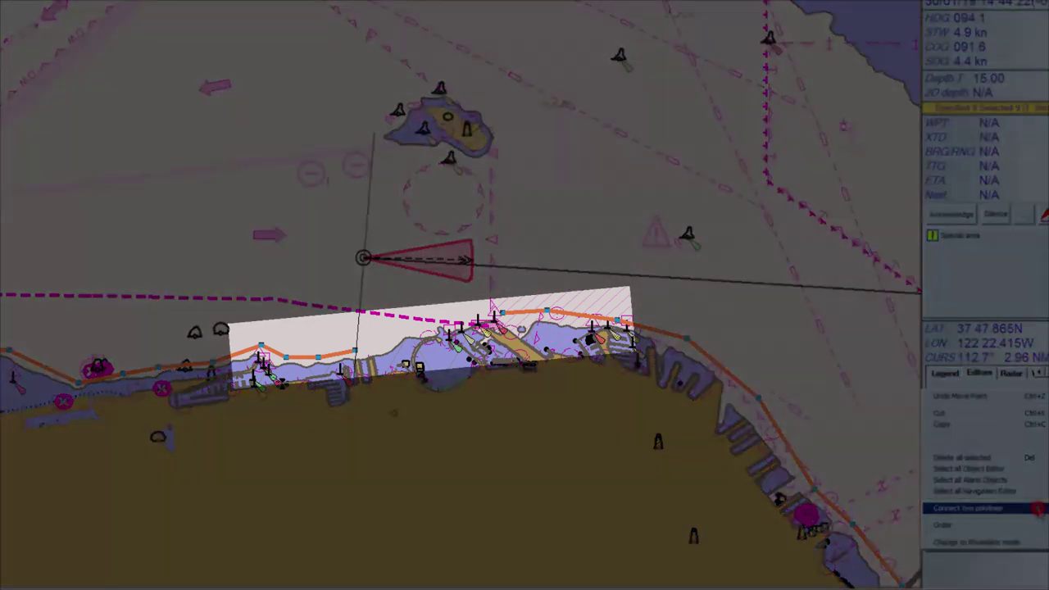
{"action": "left_click", "coordinate": [1035, 507]}
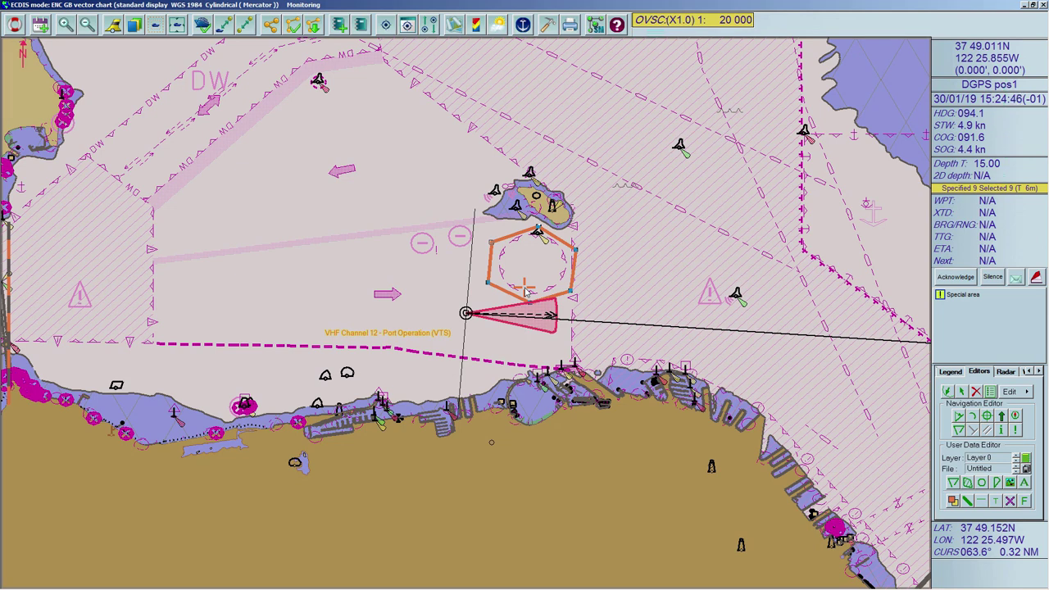
- Select the six-sided orange outline south of the island, recolour it red and give it a thinner line
{"action": "left_click", "coordinate": [419, 331]}
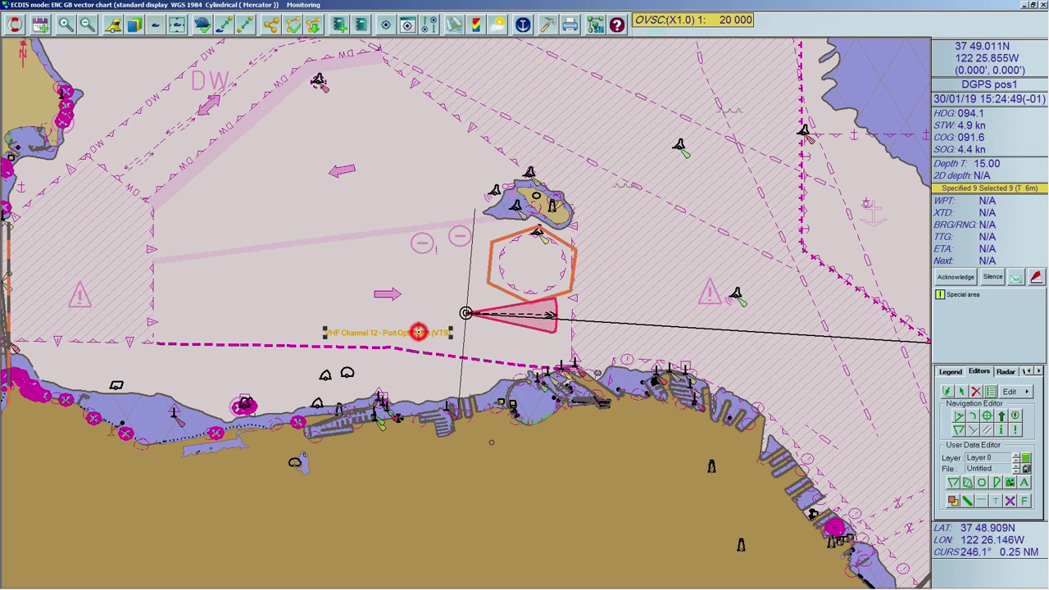
{"action": "left_click", "coordinate": [490, 279]}
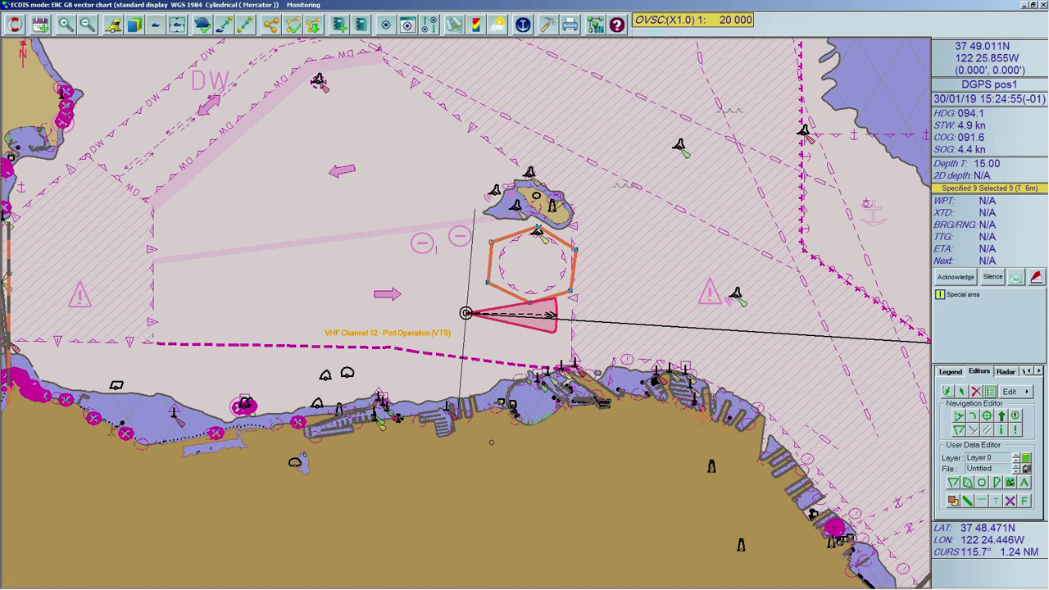
{"action": "left_click", "coordinate": [954, 503]}
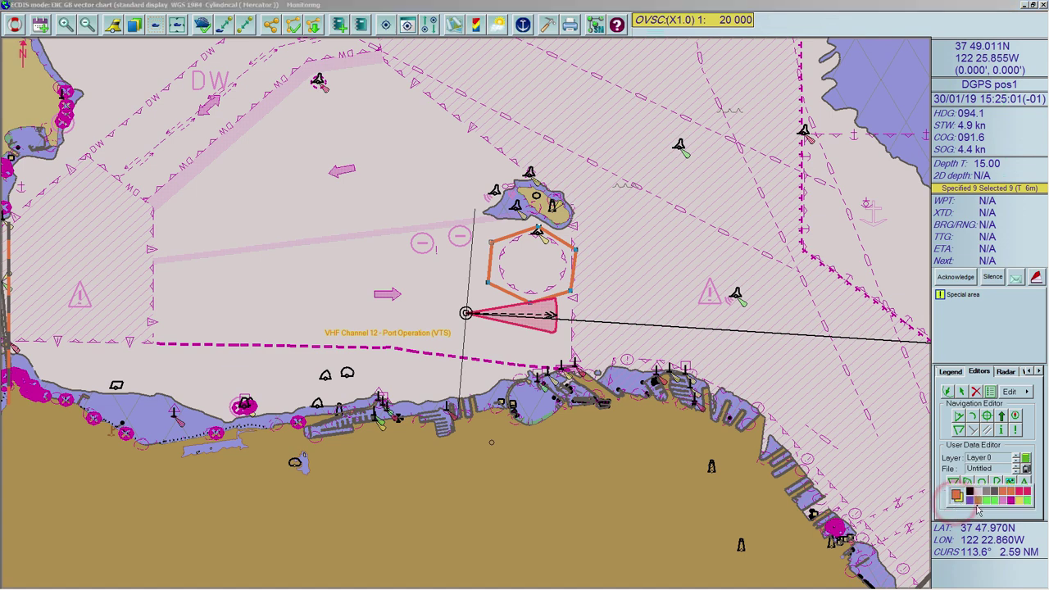
{"action": "left_click", "coordinate": [1028, 494]}
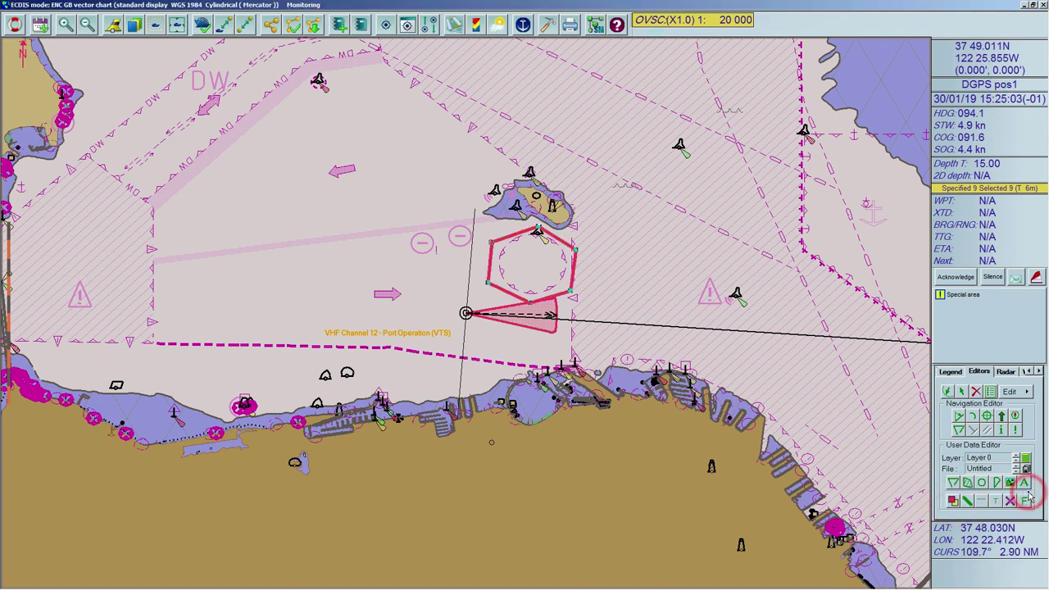
{"action": "left_click", "coordinate": [966, 503]}
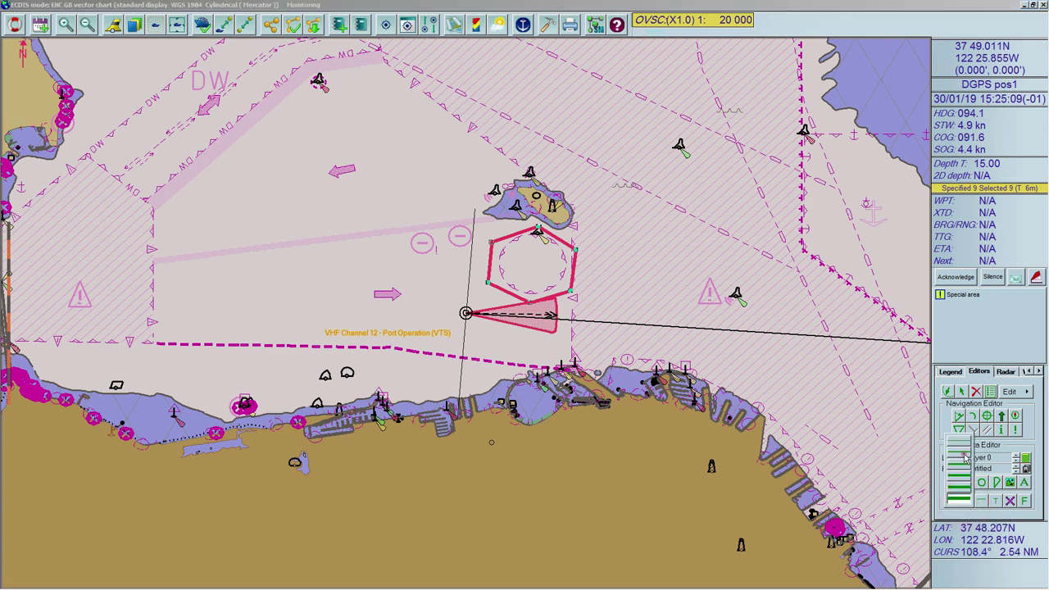
{"action": "left_click", "coordinate": [965, 464]}
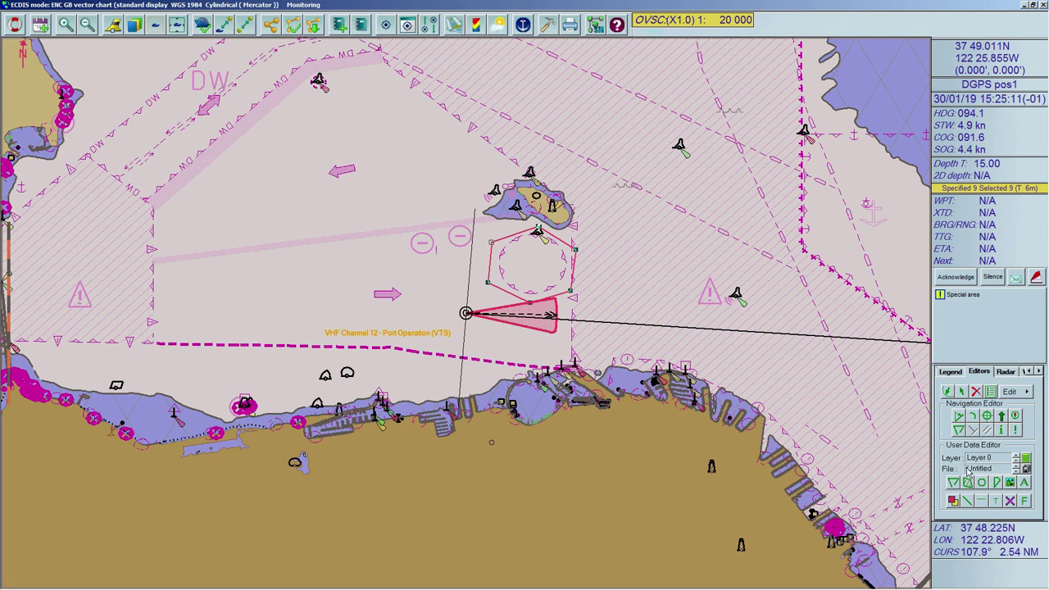
- Apply the chain-of-diamonds line style to the six-sided outline and choose a diagonal hatching fill pattern
{"action": "left_click", "coordinate": [982, 500]}
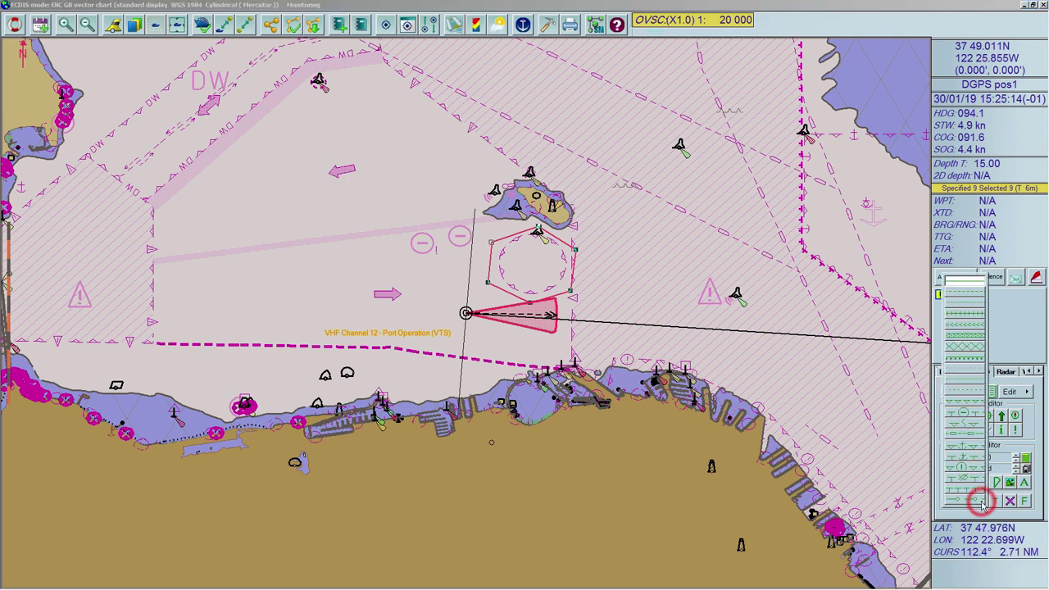
{"action": "left_click", "coordinate": [965, 355]}
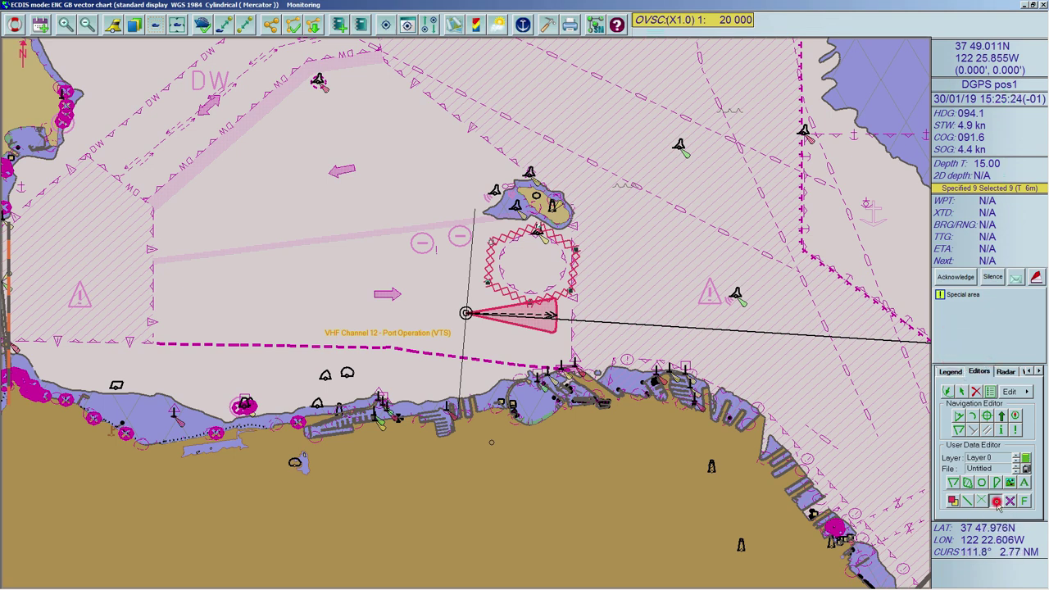
{"action": "left_click", "coordinate": [997, 503]}
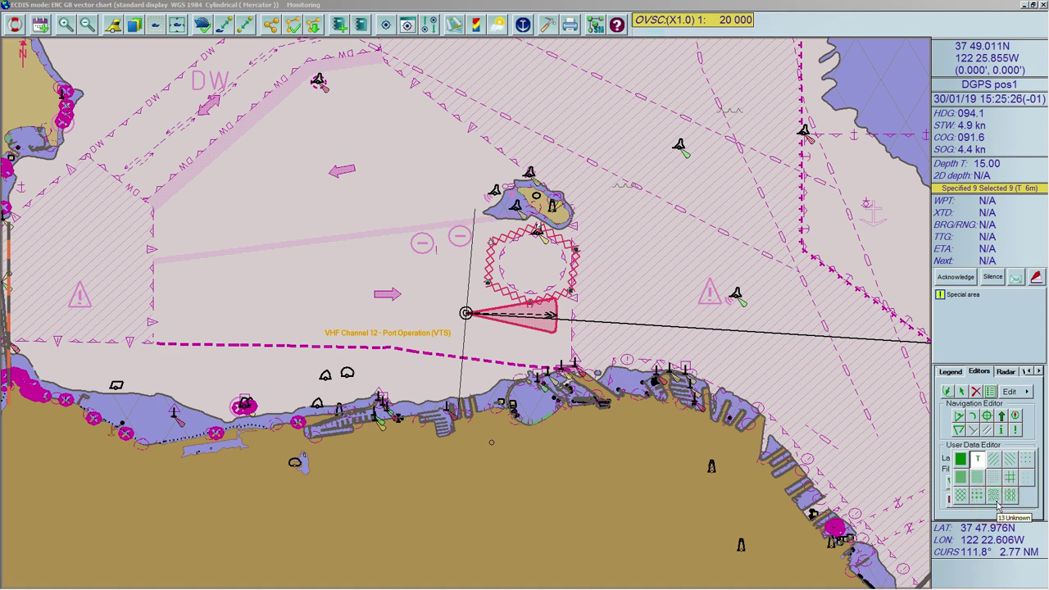
{"action": "left_click", "coordinate": [1013, 462]}
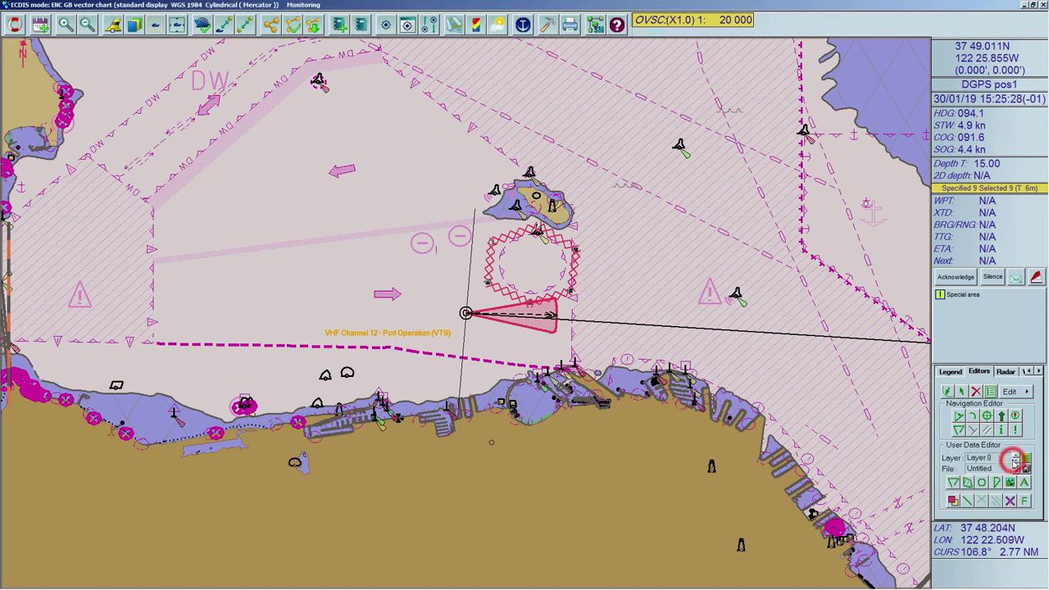
- Choose point symbol Number 5 and place it in the open water northwest of own ship
{"action": "left_click", "coordinate": [1012, 504]}
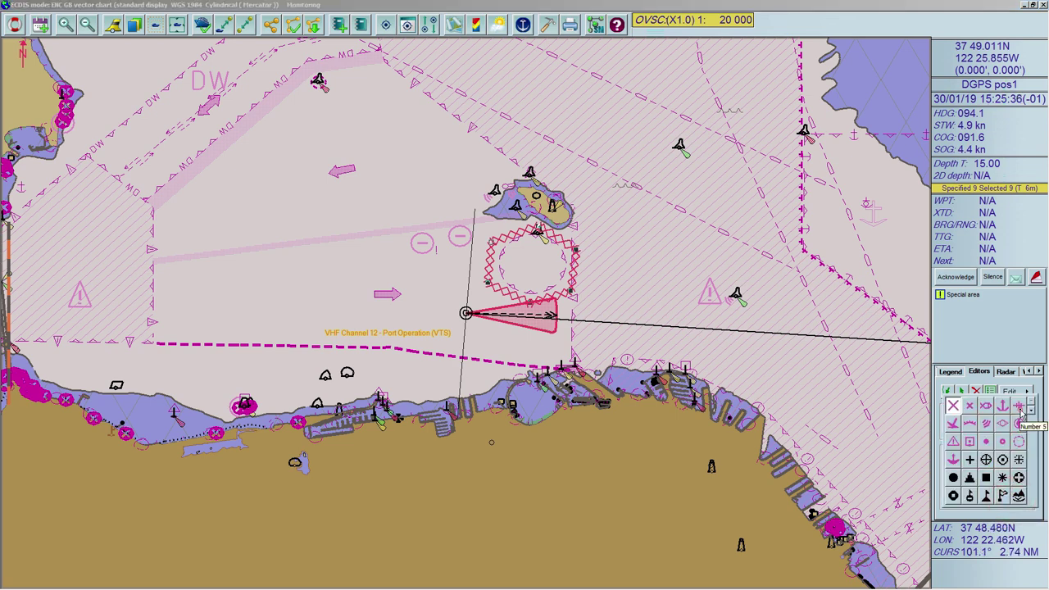
{"action": "left_click", "coordinate": [1019, 408]}
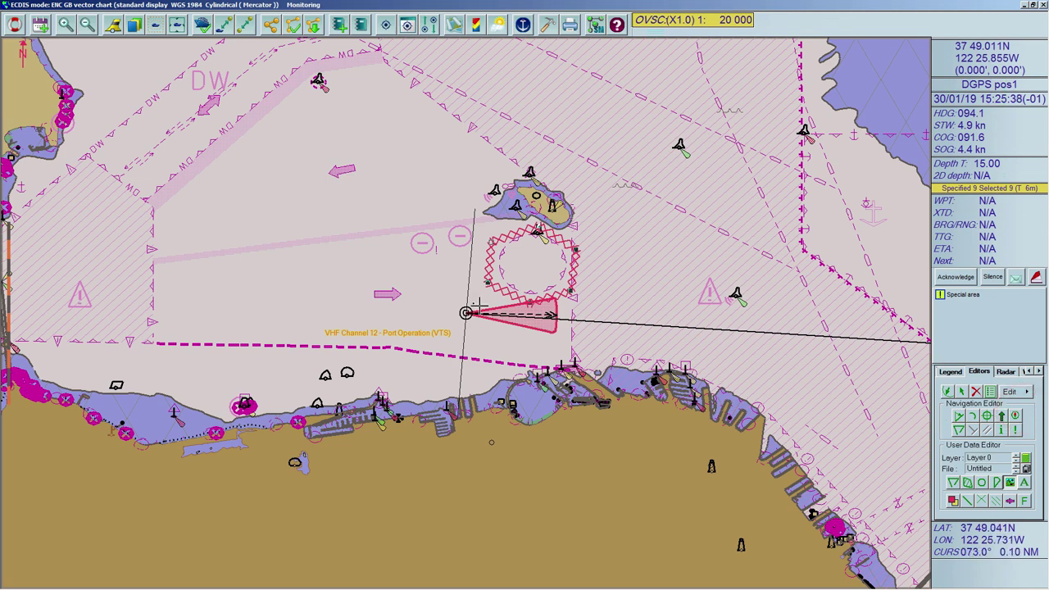
{"action": "left_click", "coordinate": [431, 284]}
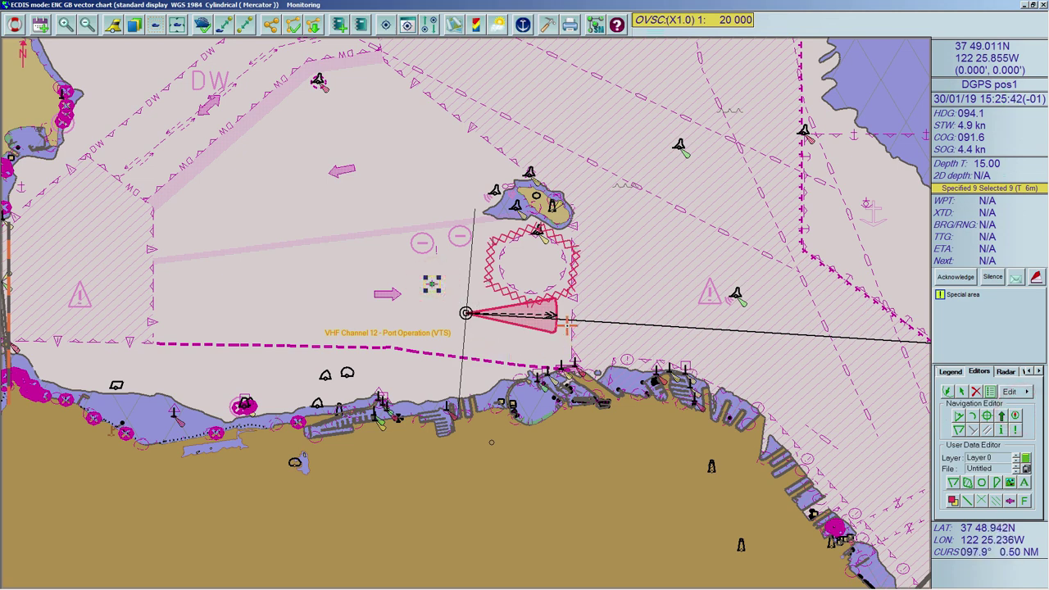
- Change the font of the "VHF Channel 12 - Port Operation (VTS)" text to MS Sans Serif, Bold, size 12
{"action": "left_click", "coordinate": [441, 334]}
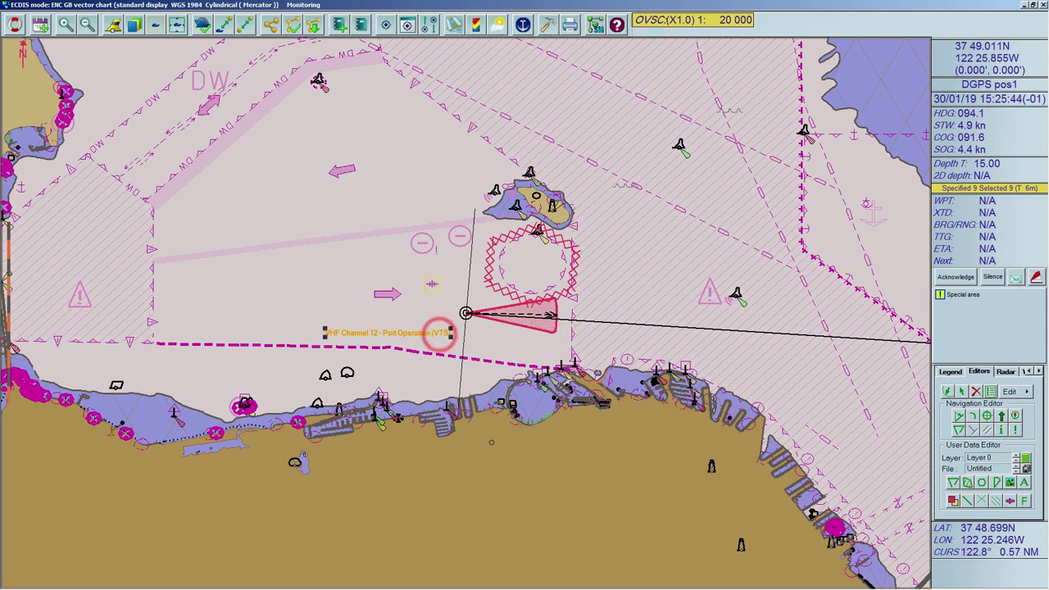
{"action": "left_click", "coordinate": [1025, 501]}
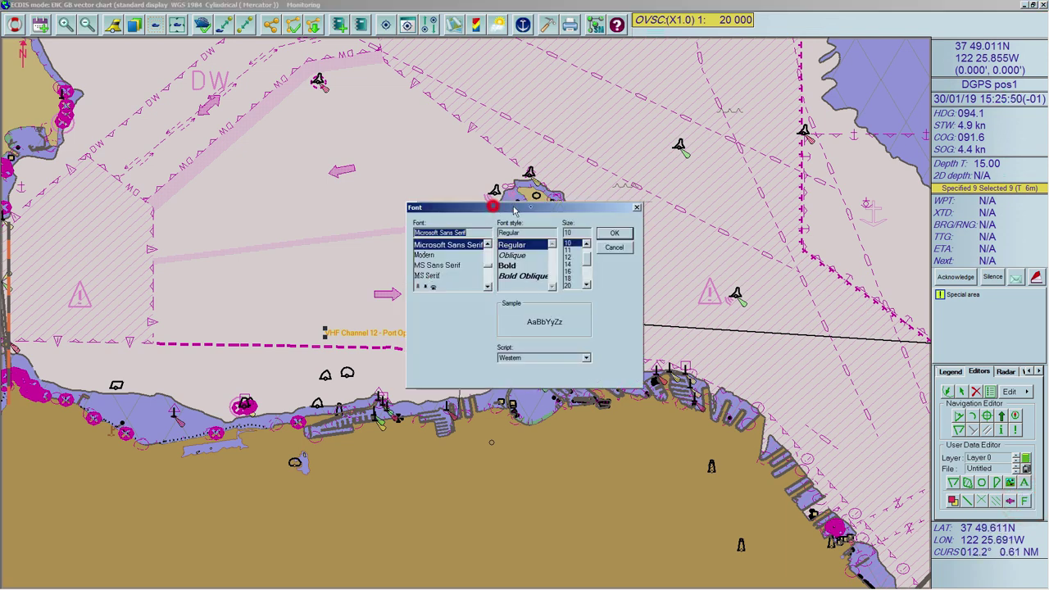
{"action": "left_click_drag", "start_coordinate": [494, 208], "coordinate": [564, 210]}
{"action": "left_click", "coordinate": [579, 267]}
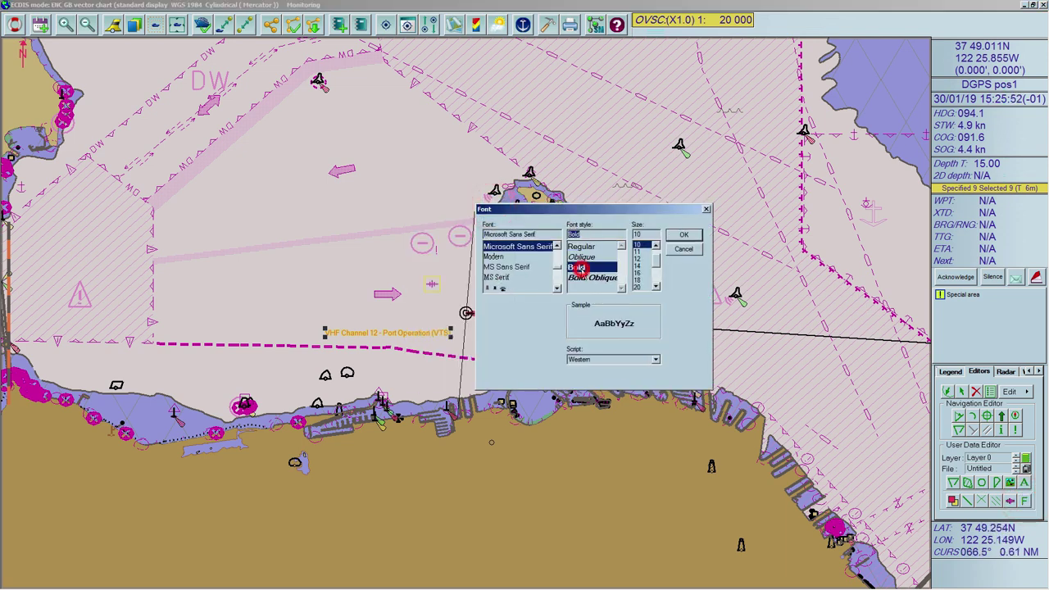
{"action": "left_click", "coordinate": [521, 268]}
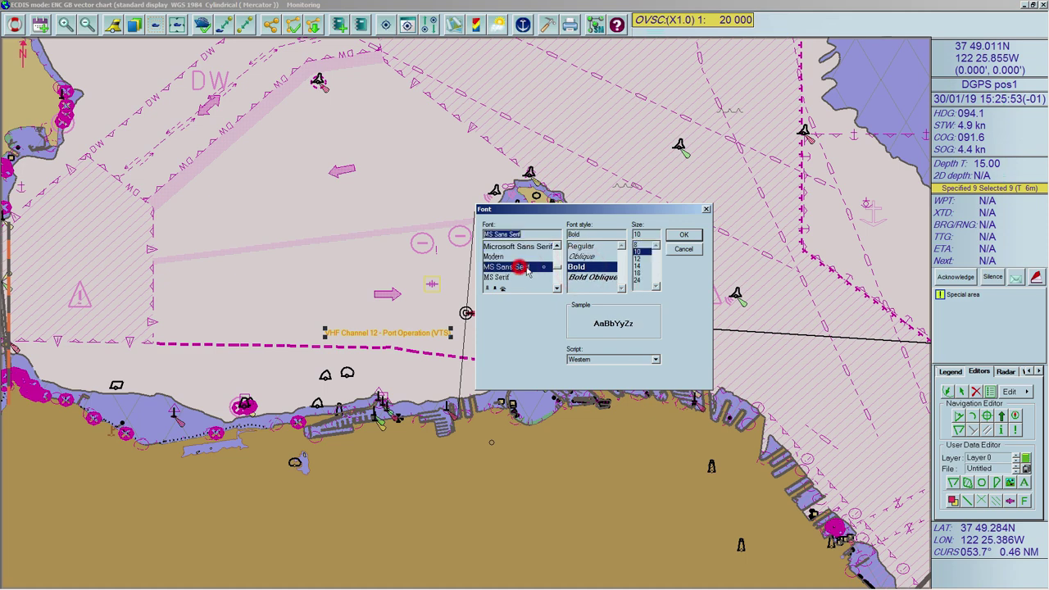
{"action": "left_click", "coordinate": [639, 259]}
{"action": "left_click", "coordinate": [683, 236]}
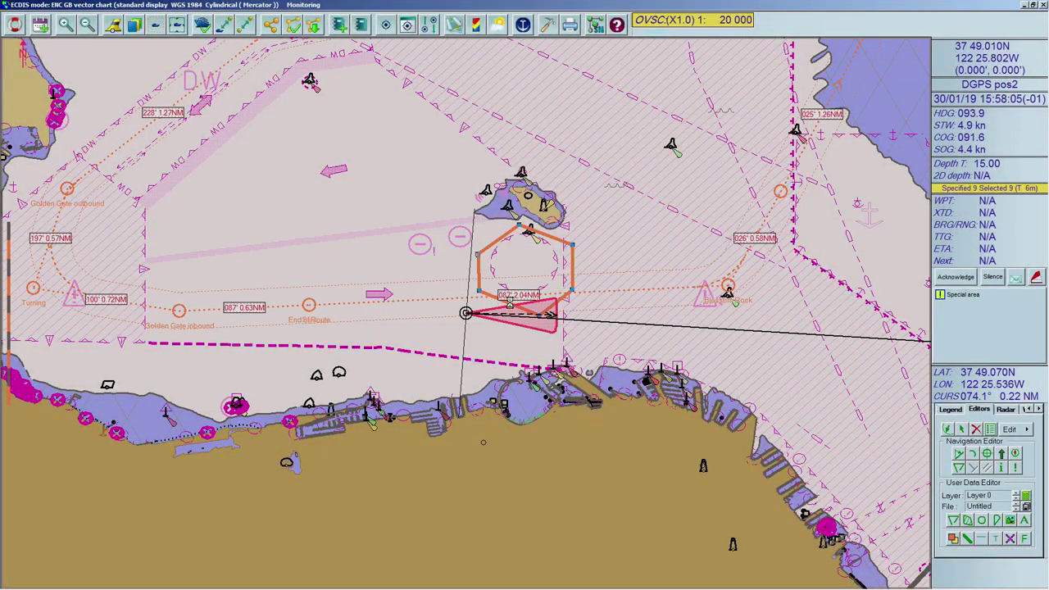
- Set an alarm on the six-sided orange outline south of the island and delete that alarm again
{"action": "right_click", "coordinate": [510, 304]}
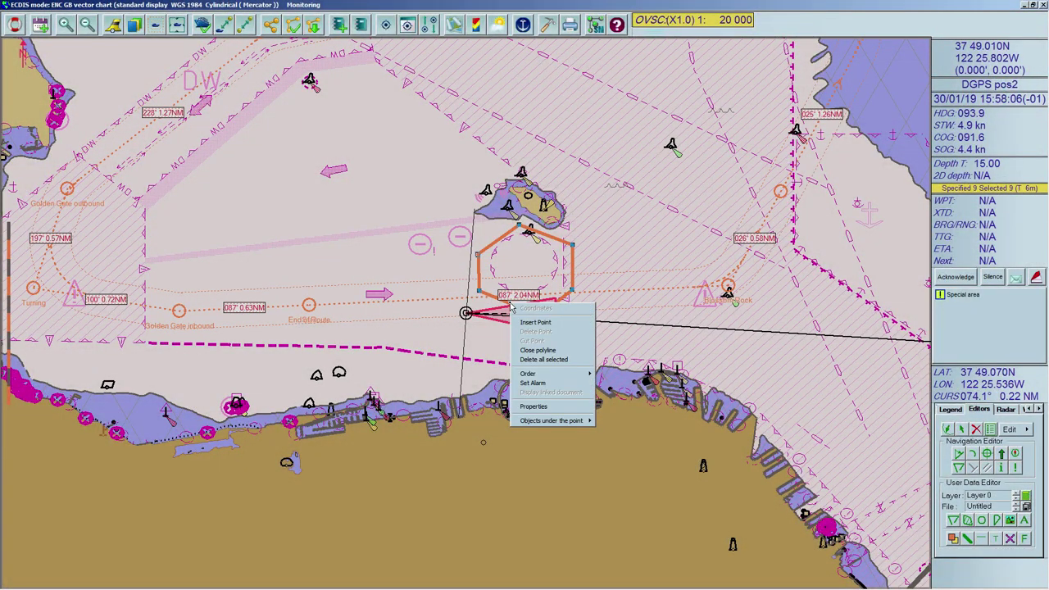
{"action": "left_click", "coordinate": [532, 382]}
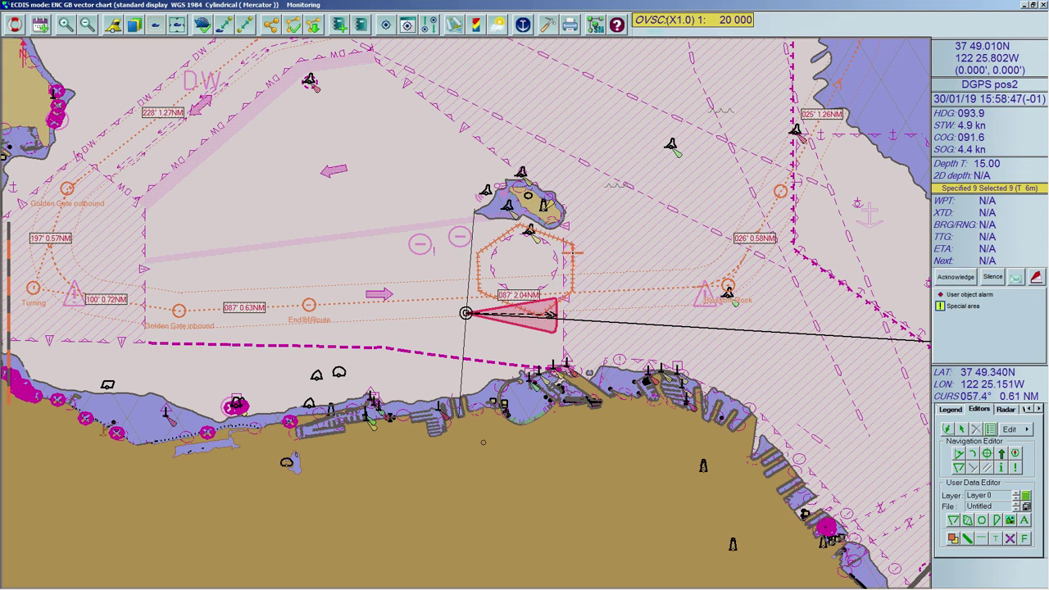
{"action": "right_click", "coordinate": [574, 254]}
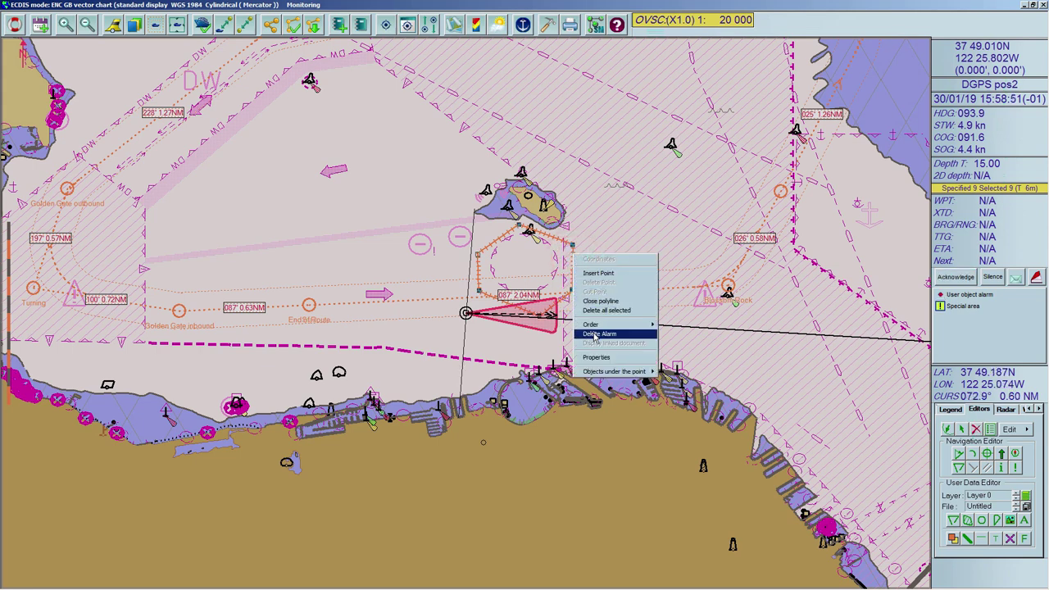
{"action": "left_click", "coordinate": [595, 335]}
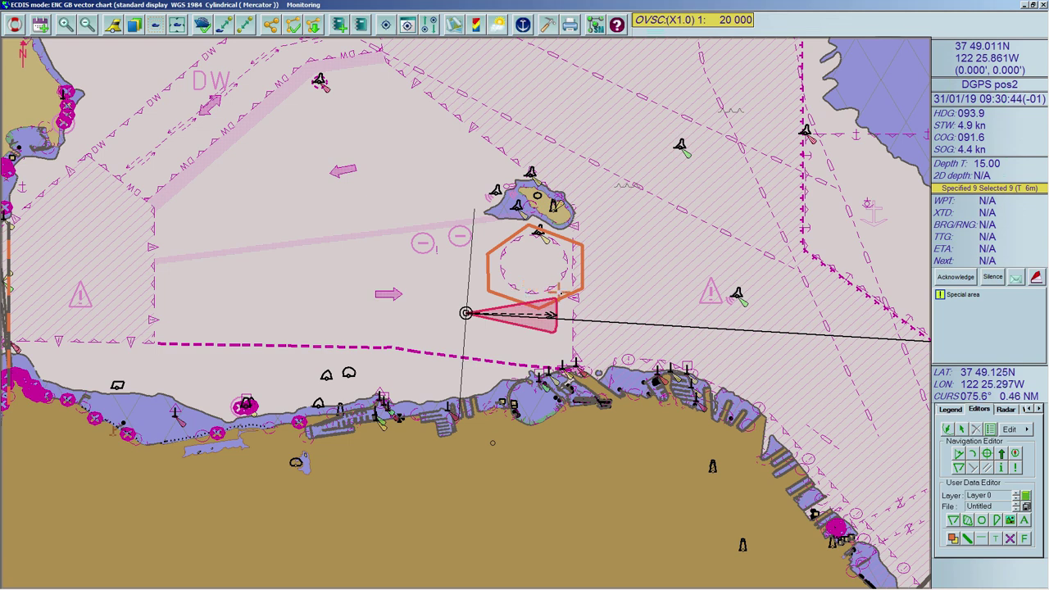
- Enter the description "Dumping Ground" in the six-sided outline's object information and apply it
{"action": "right_click", "coordinate": [567, 295]}
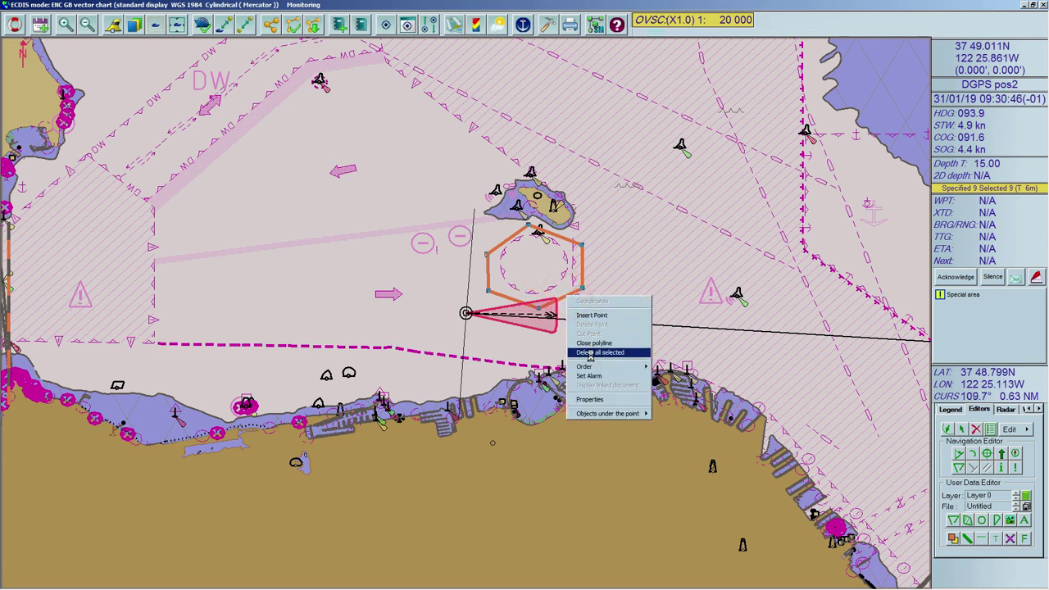
{"action": "left_click", "coordinate": [598, 400]}
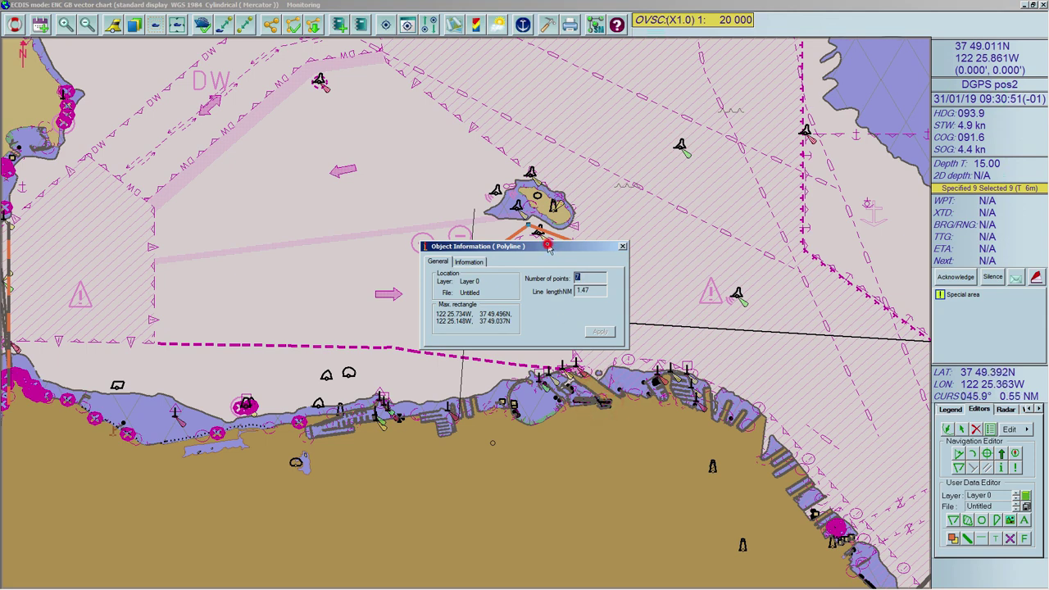
{"action": "left_click_drag", "start_coordinate": [548, 246], "coordinate": [355, 224]}
{"action": "left_click", "coordinate": [276, 239]}
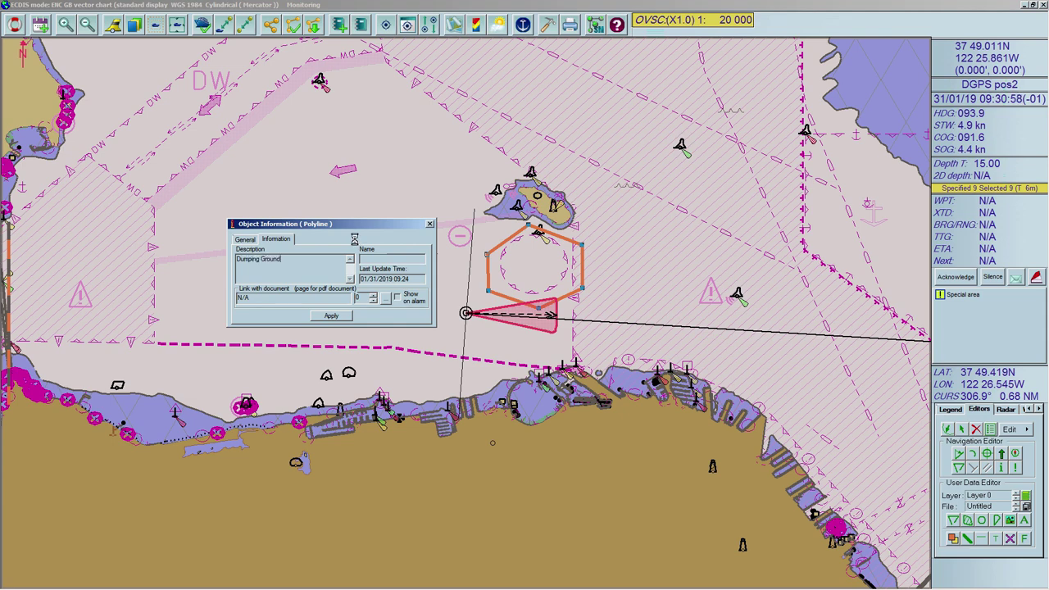
{"action": "left_click", "coordinate": [349, 318]}
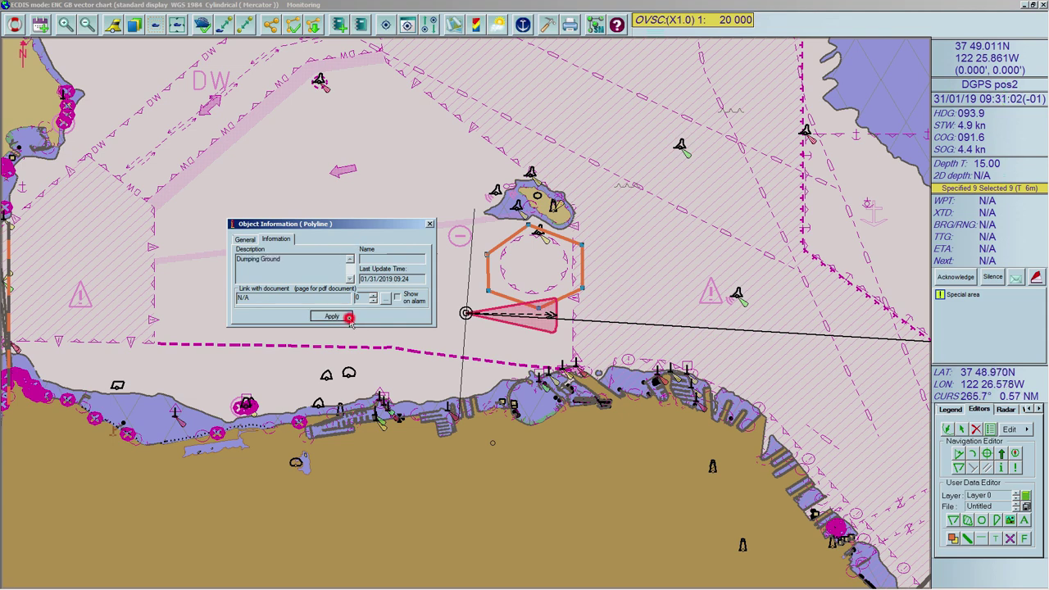
{"action": "left_click", "coordinate": [430, 224]}
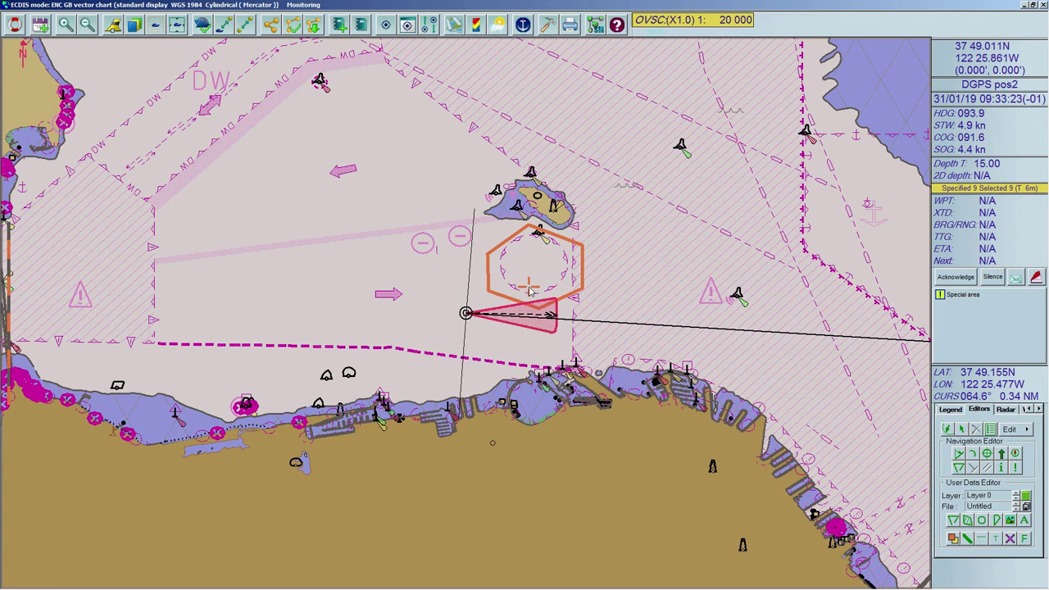
- Delete the six-sided orange outline south of the island and confirm the deletion
{"action": "right_click", "coordinate": [582, 273]}
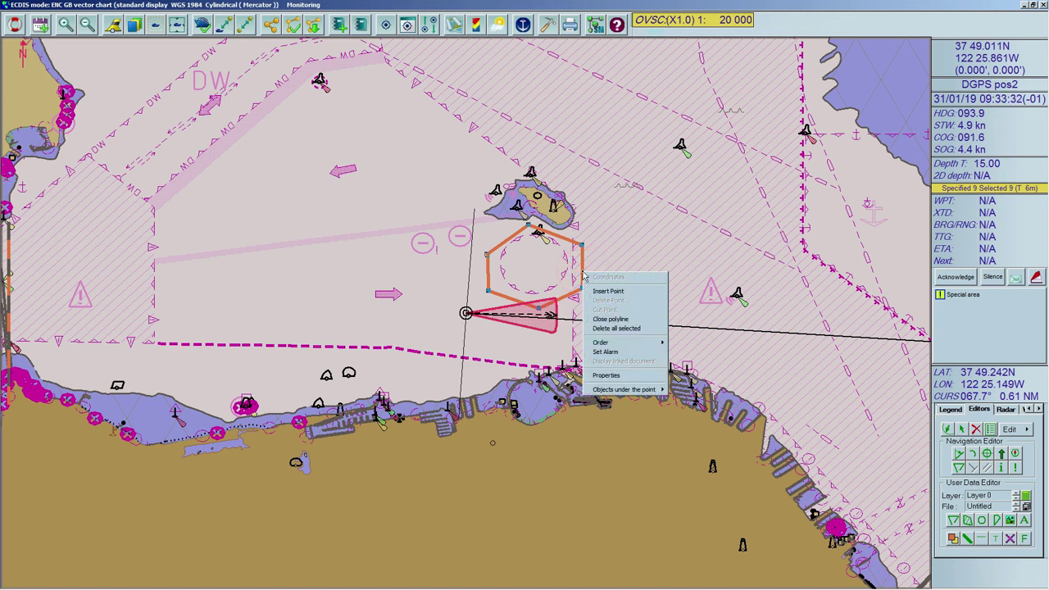
{"action": "left_click", "coordinate": [596, 329]}
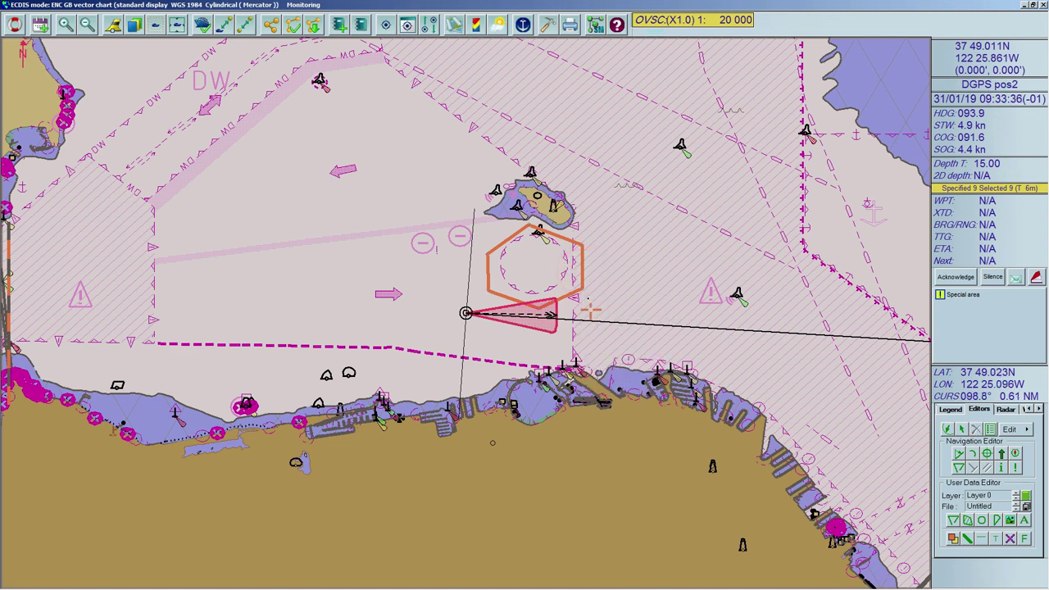
{"action": "left_click", "coordinate": [582, 268]}
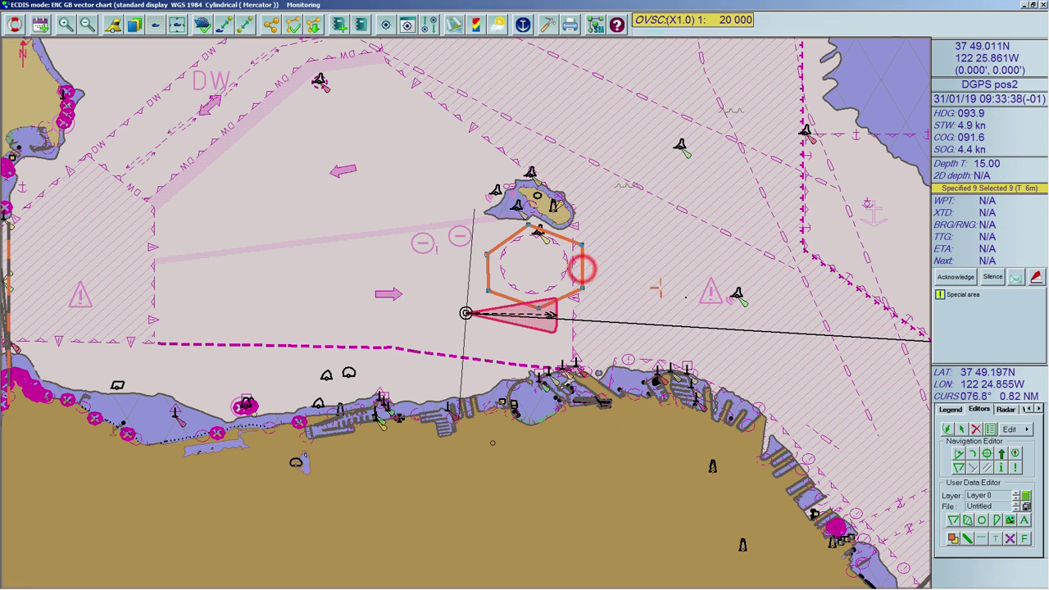
{"action": "key", "text": "Delete"}
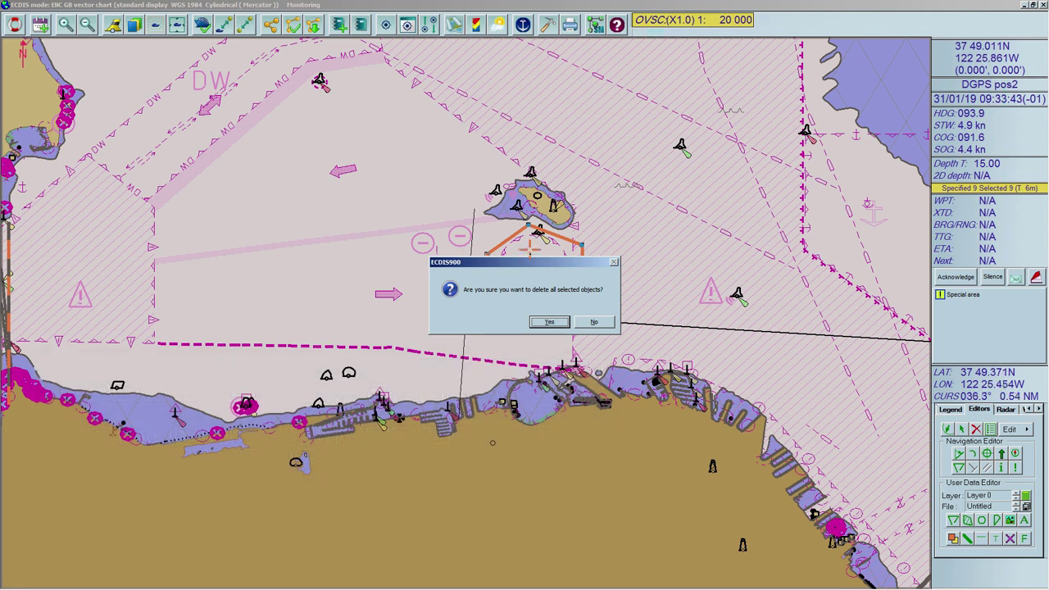
{"action": "left_click_drag", "start_coordinate": [366, 287], "coordinate": [356, 287]}
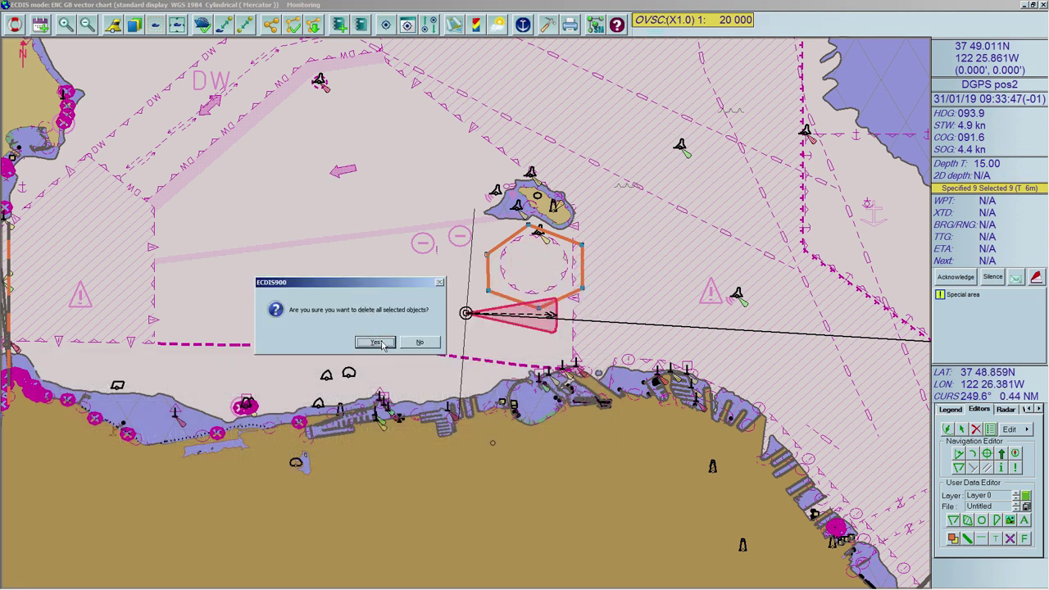
{"action": "left_click", "coordinate": [379, 343]}
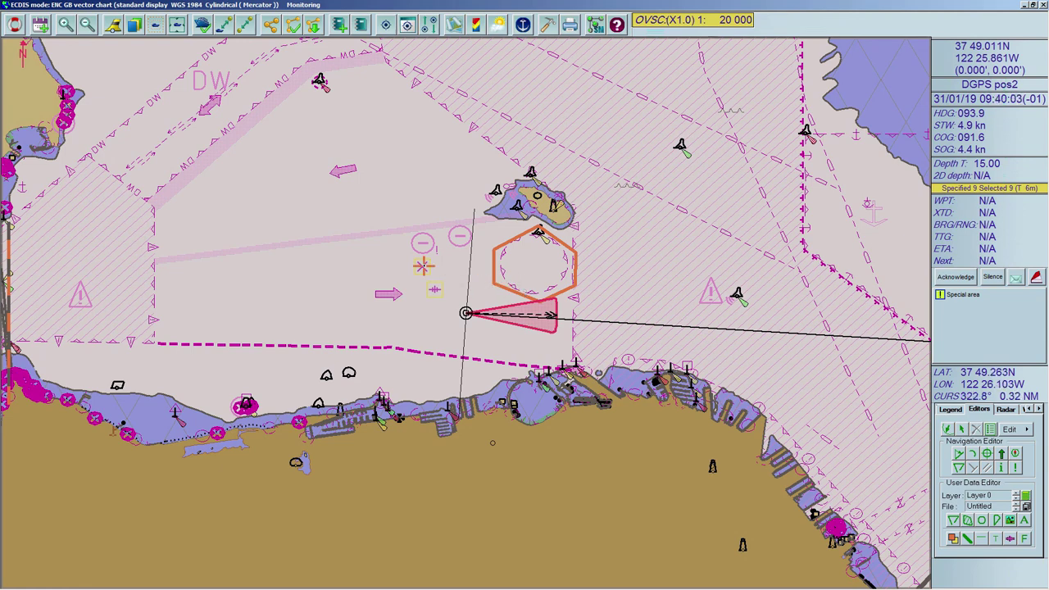
- Select the two point symbols northwest of own ship together with the six-sided outline and delete all selected objects
{"action": "key", "text": "ctrl"}
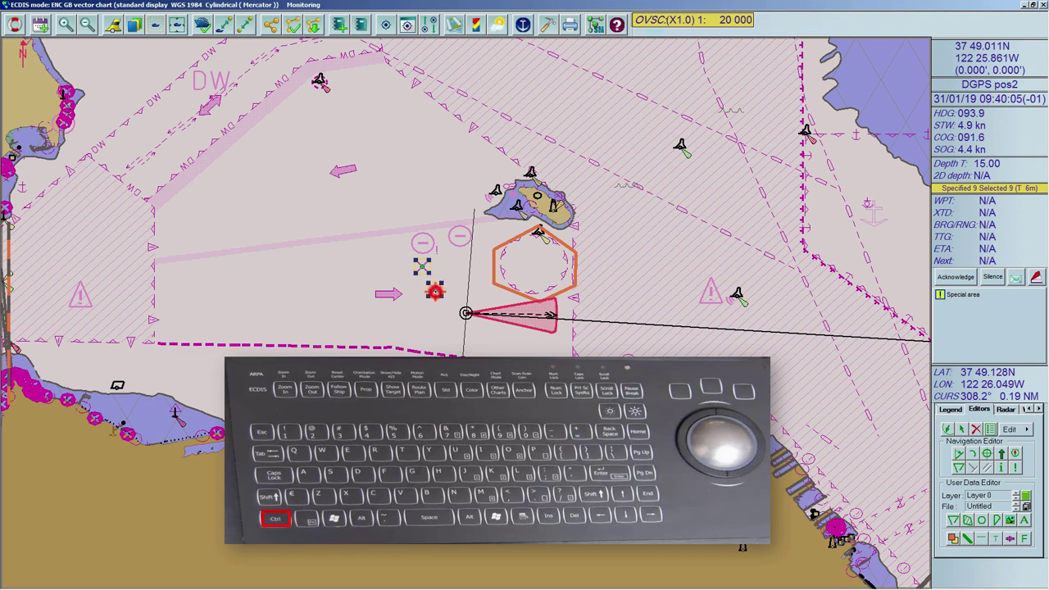
{"action": "left_click", "coordinate": [433, 285], "text": "ctrl"}
{"action": "left_click", "coordinate": [496, 275], "text": "ctrl"}
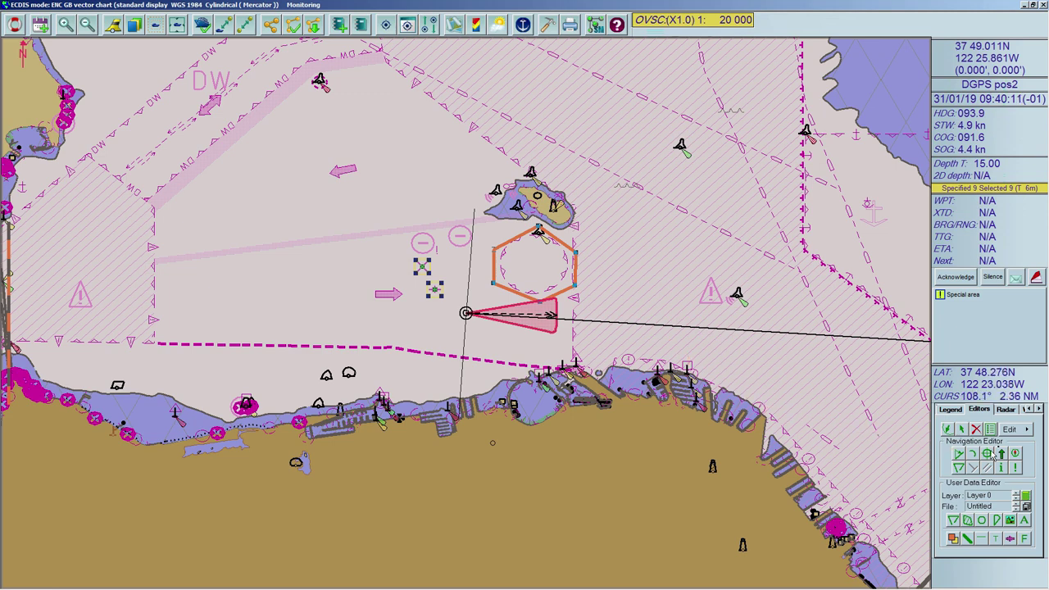
{"action": "right_click", "coordinate": [1008, 428]}
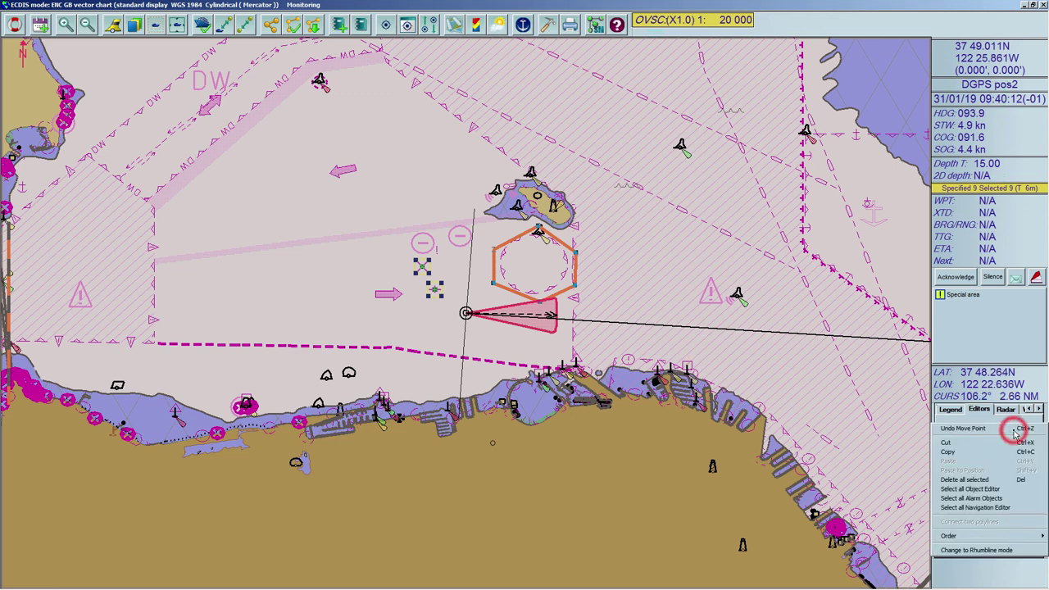
{"action": "left_click", "coordinate": [1015, 479]}
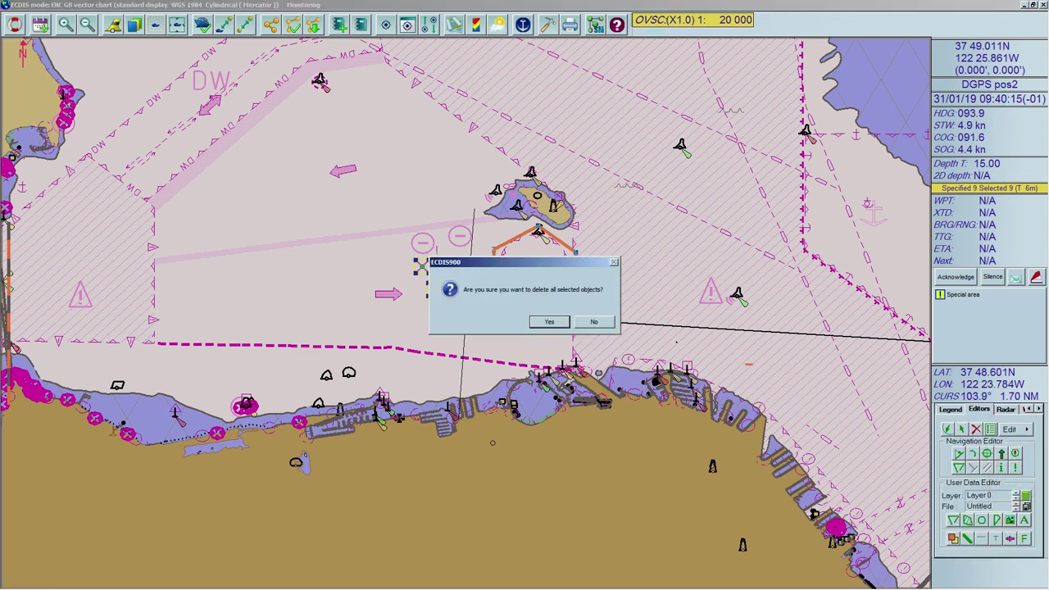
{"action": "left_click_drag", "start_coordinate": [560, 263], "coordinate": [748, 269]}
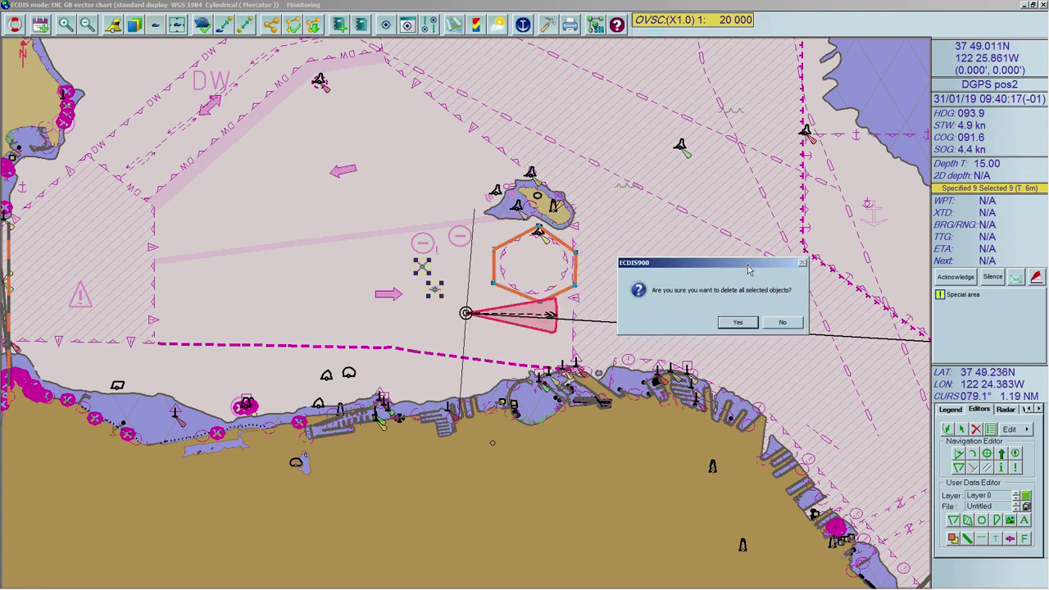
{"action": "left_click", "coordinate": [729, 324]}
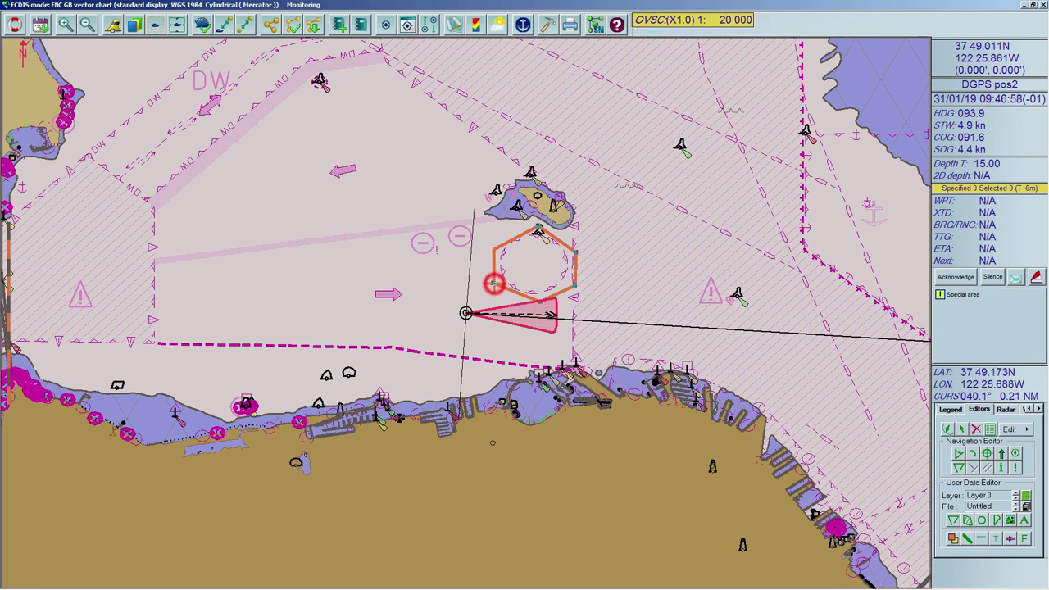
- Delete the southwest corner point of the six-sided outline and undo the deletion
{"action": "right_click", "coordinate": [495, 286]}
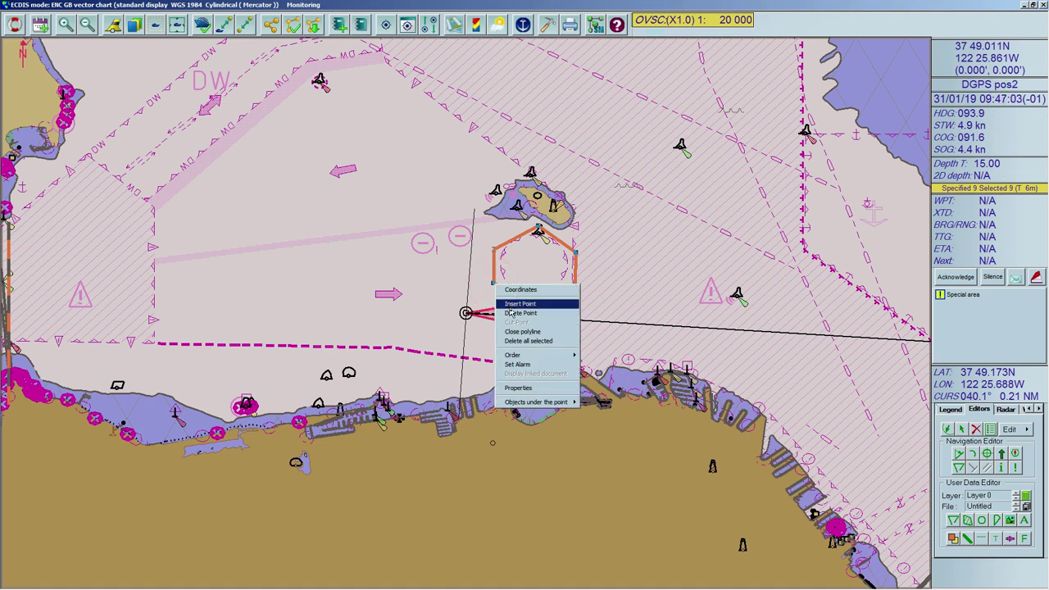
{"action": "left_click", "coordinate": [512, 314]}
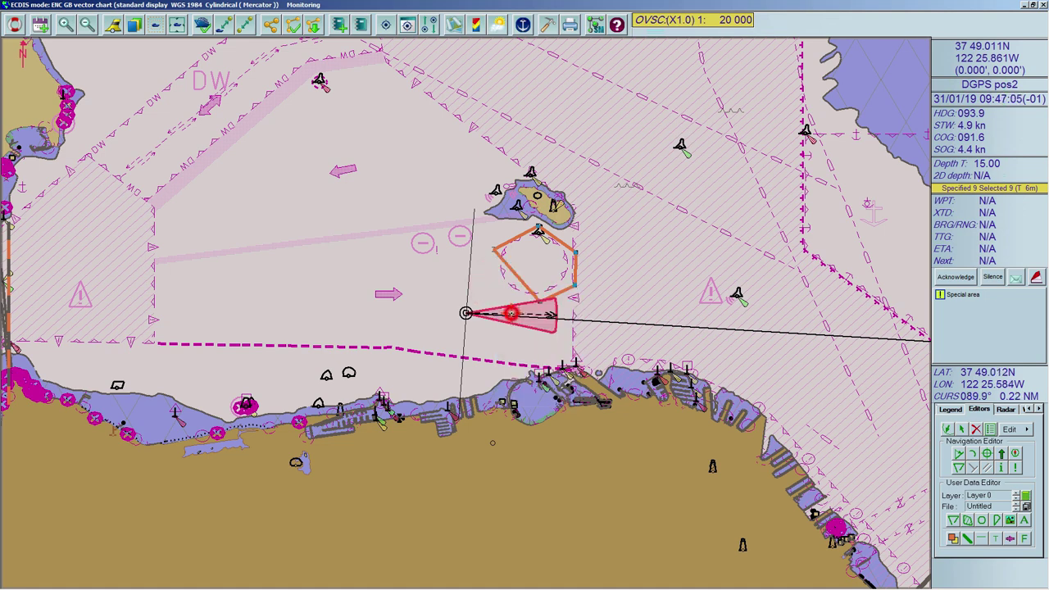
{"action": "key", "text": "ctrl+z"}
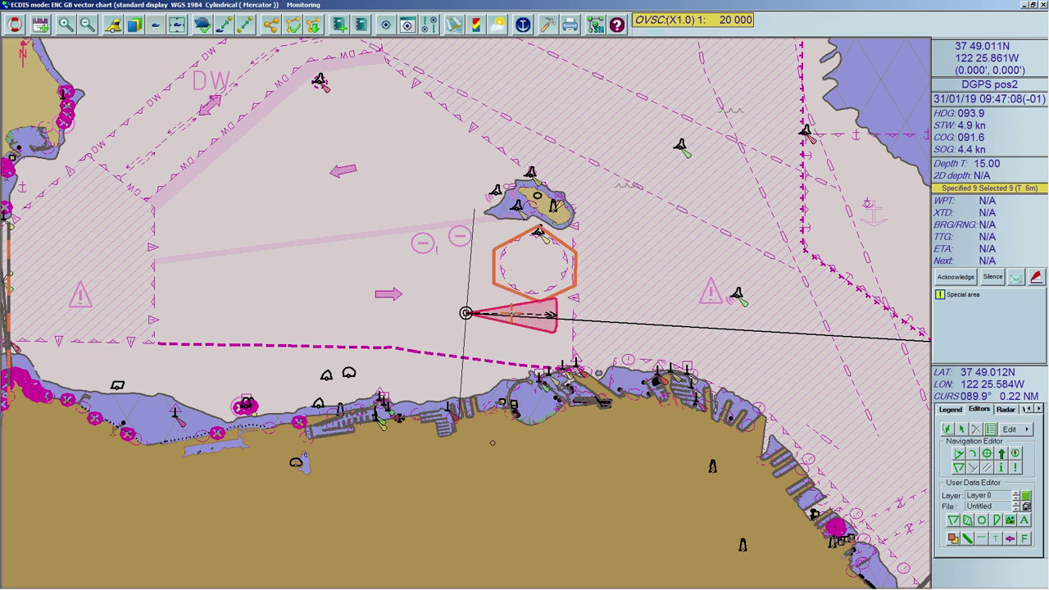
- Select the six-sided outline and delete its southeast corner point
{"action": "left_click", "coordinate": [574, 280]}
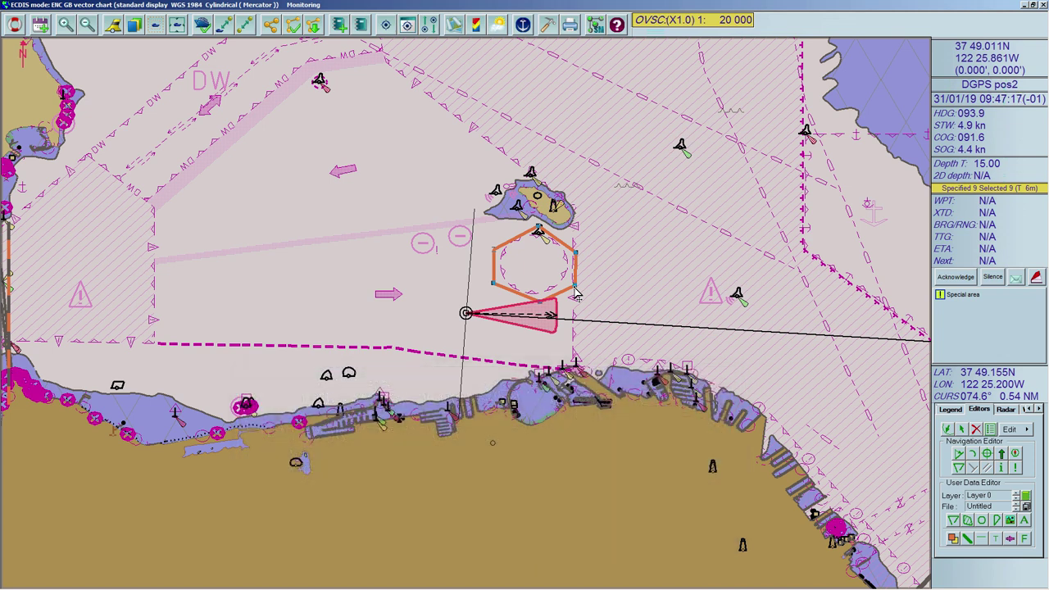
{"action": "key", "text": "d"}
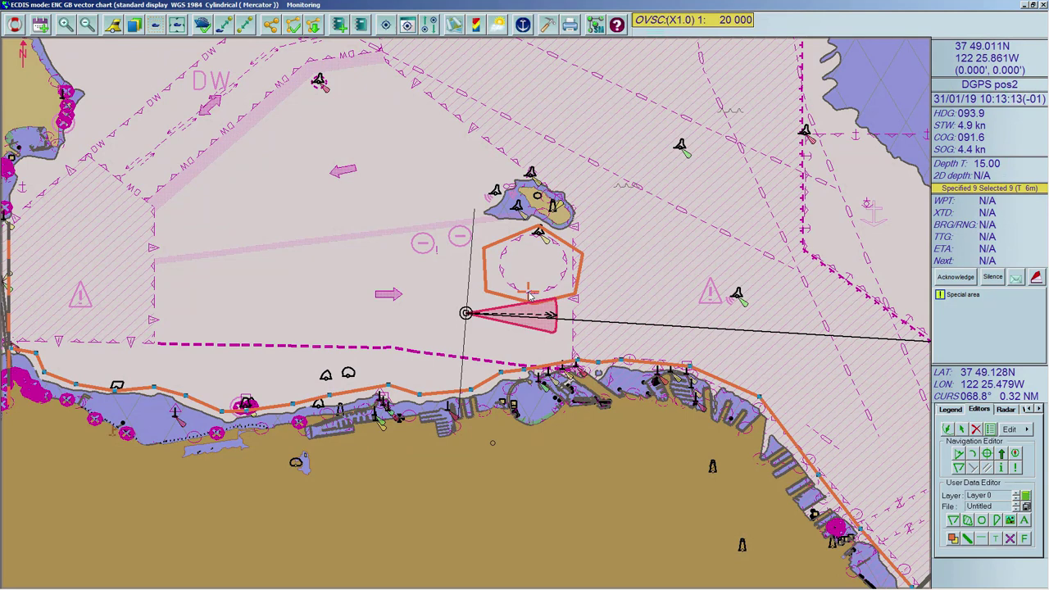
- Cut the shoreline polyline at its point southwest of own ship and cut the six-sided outline at its southeast corner point
{"action": "right_click", "coordinate": [419, 398]}
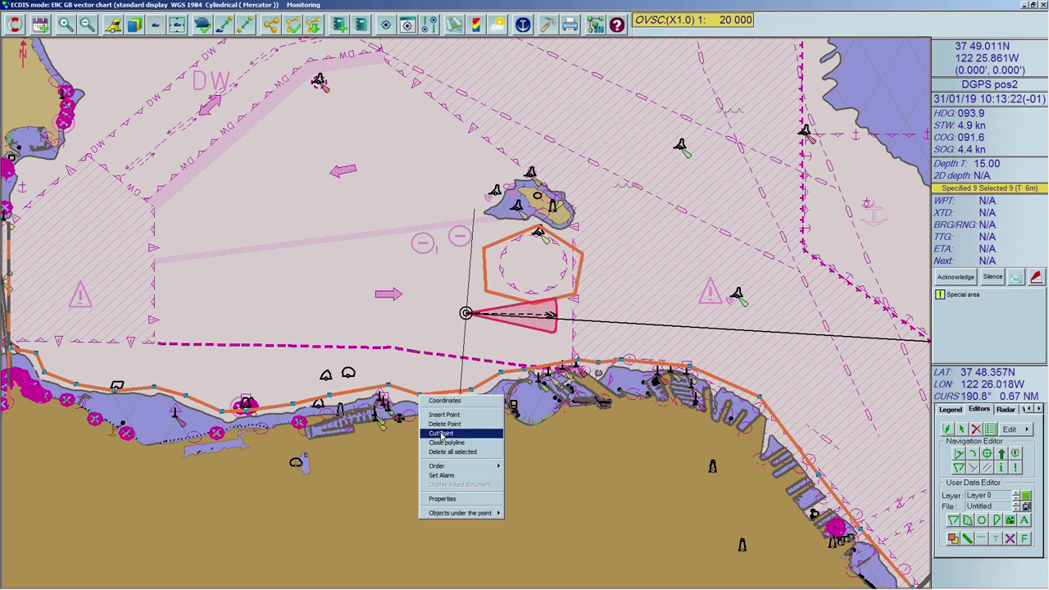
{"action": "left_click", "coordinate": [441, 432]}
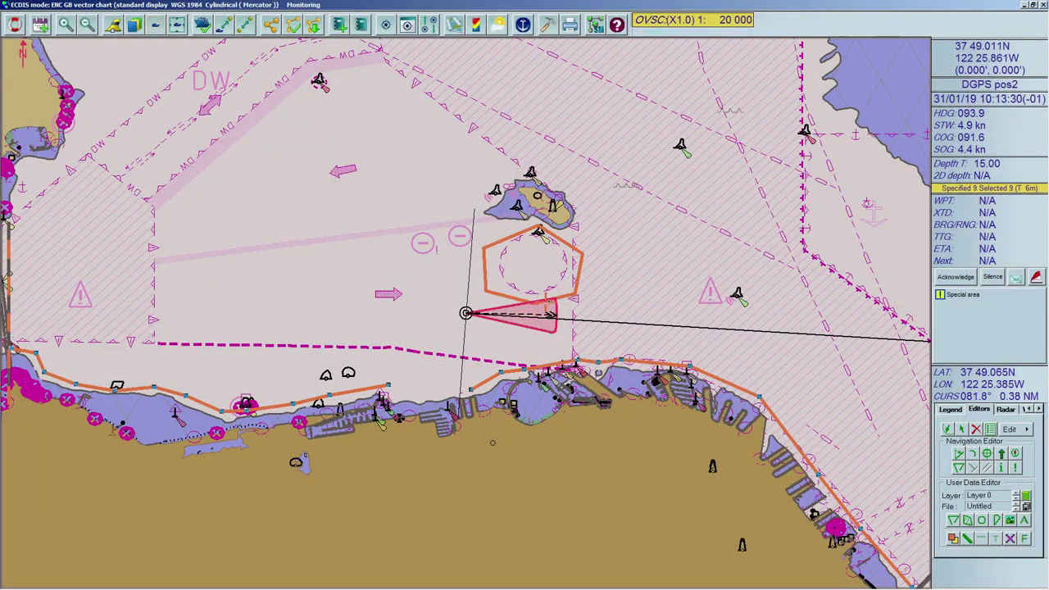
{"action": "left_click", "coordinate": [575, 294]}
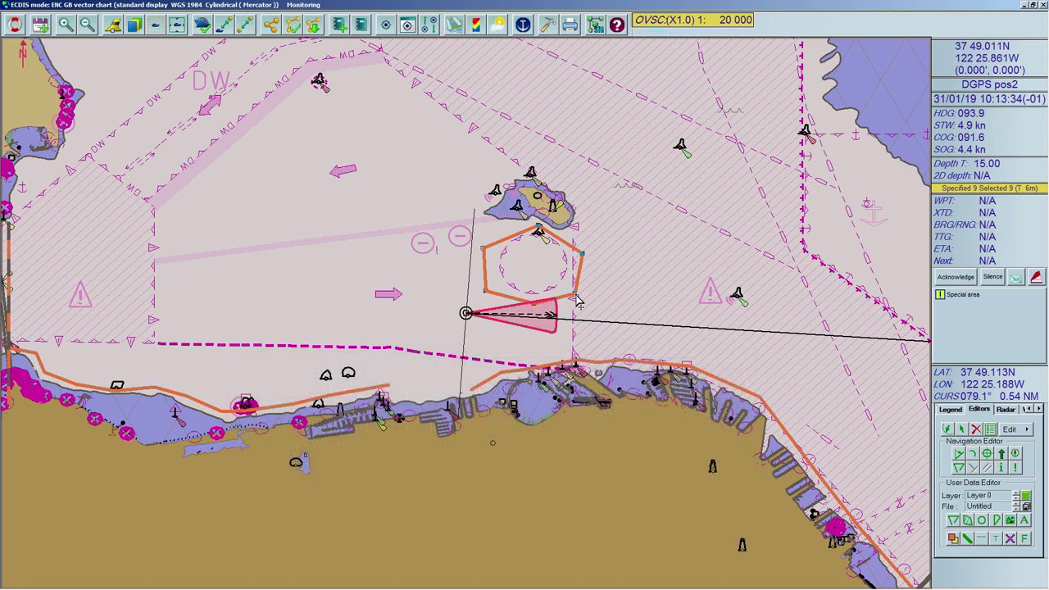
{"action": "left_click", "coordinate": [576, 297]}
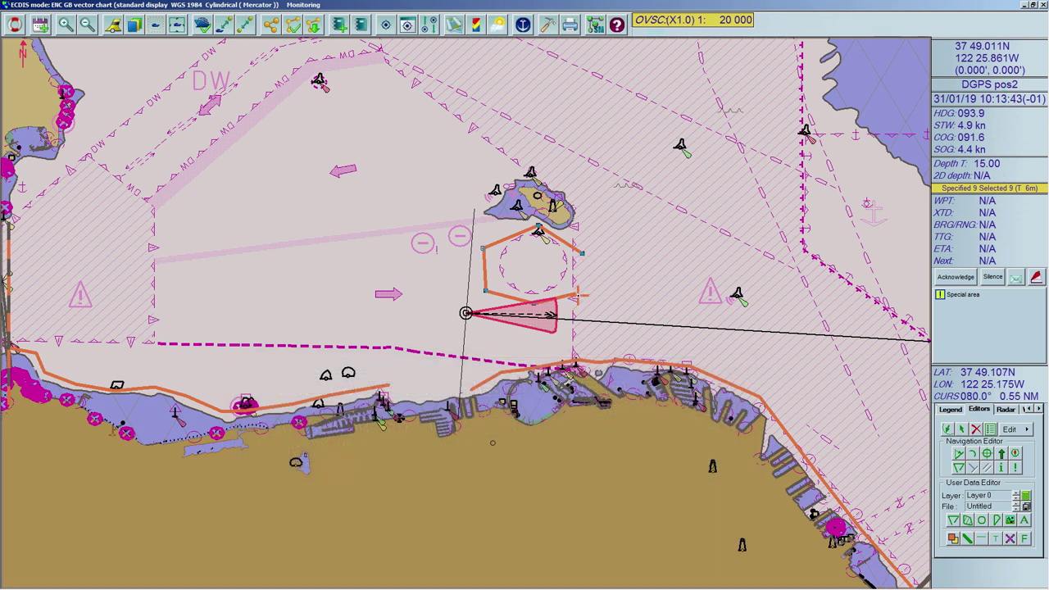
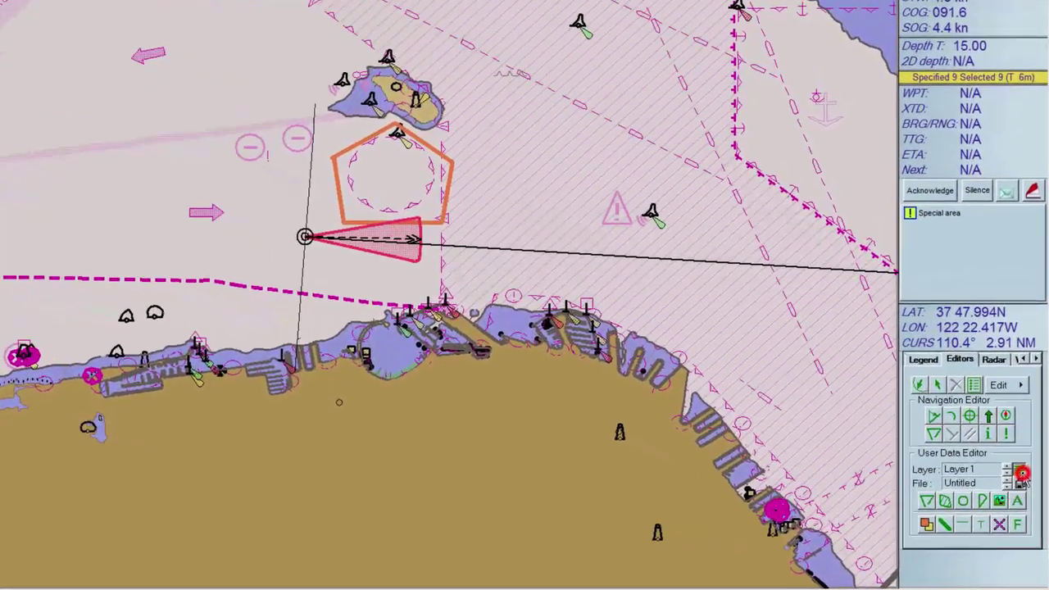
- Open the layers list of the user data editor and rename the layer Test as Layer 0
{"action": "left_click", "coordinate": [1022, 480]}
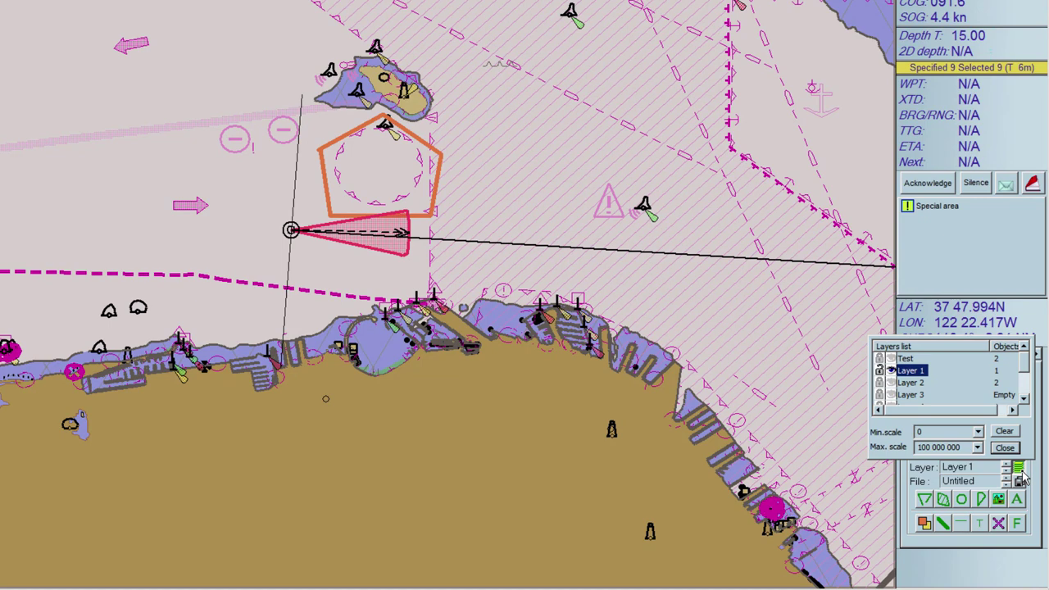
{"action": "left_click", "coordinate": [908, 359]}
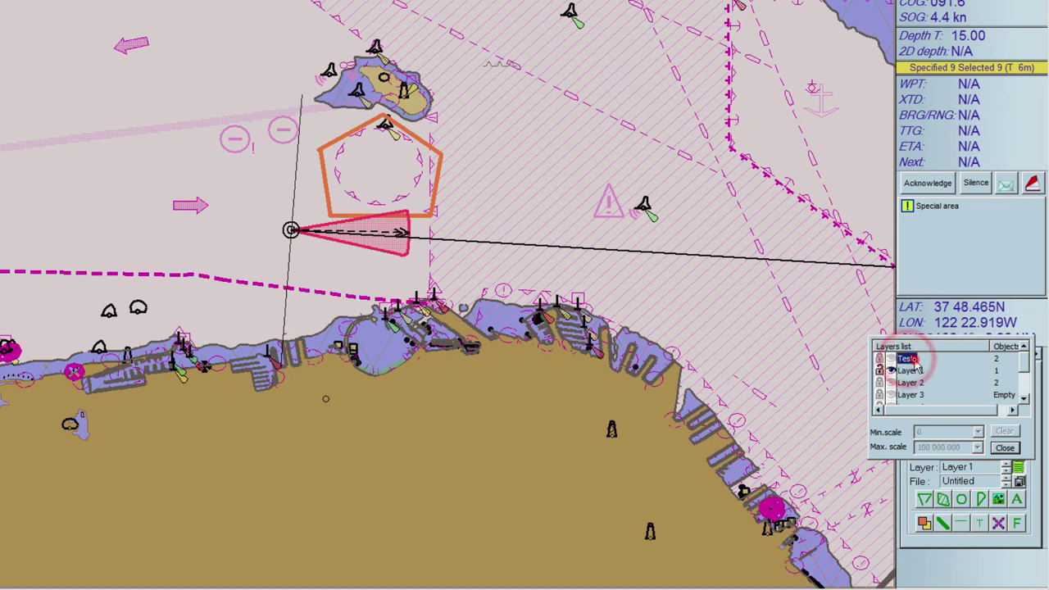
{"action": "type", "text": "La"}
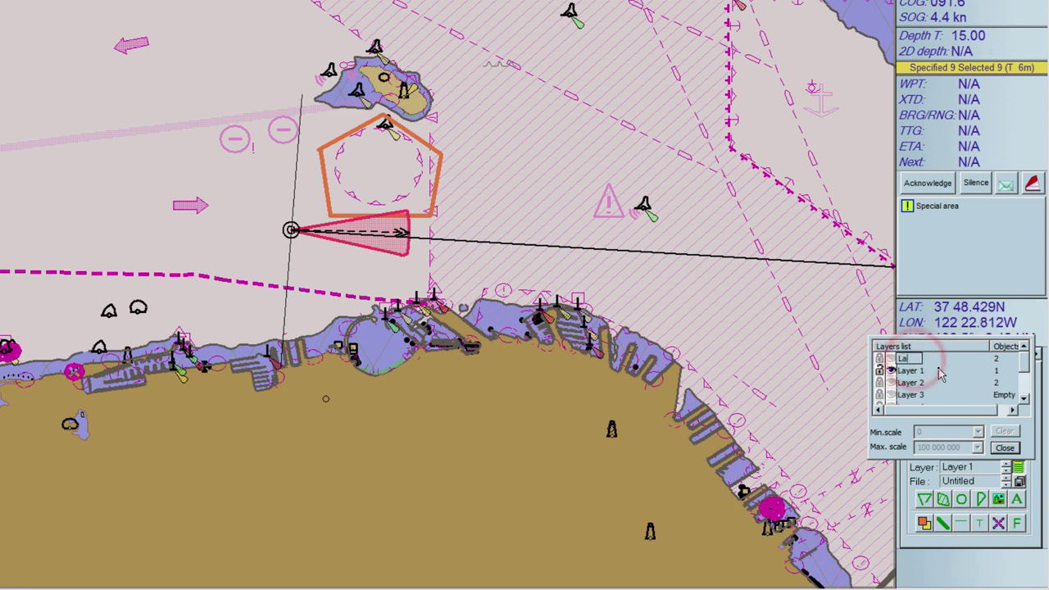
{"action": "type", "text": "yer 0"}
{"action": "left_click", "coordinate": [941, 374]}
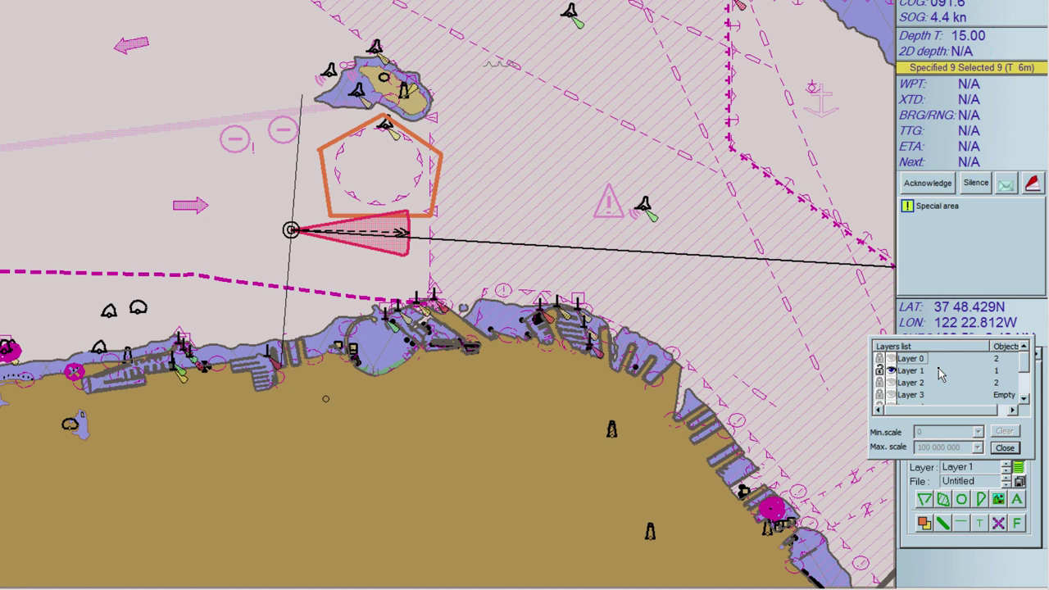
- Select Layer 0 in the layers list and delete the layer
{"action": "left_click", "coordinate": [920, 361]}
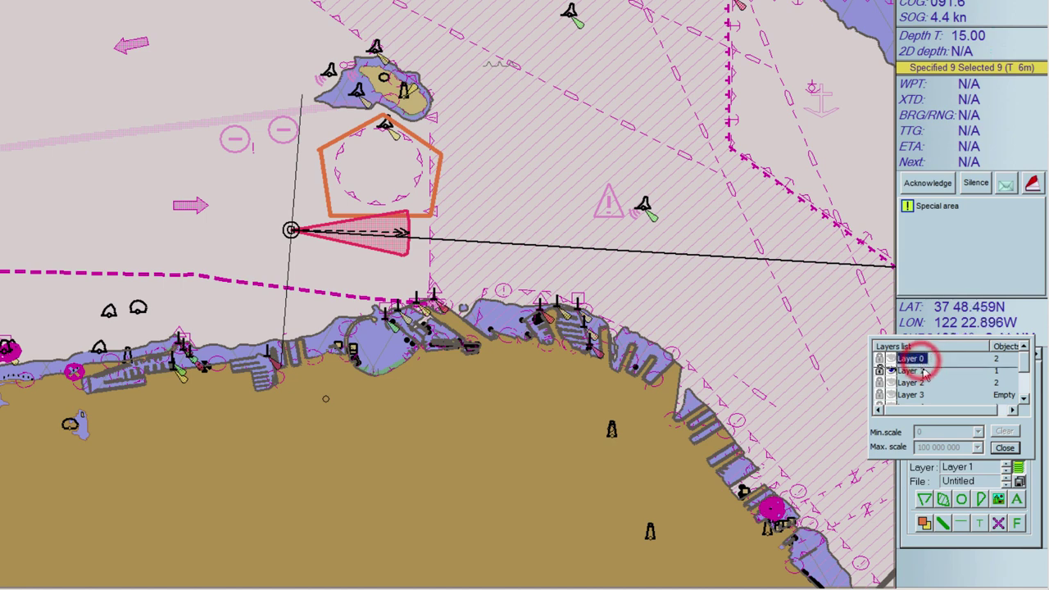
{"action": "key", "text": "Delete"}
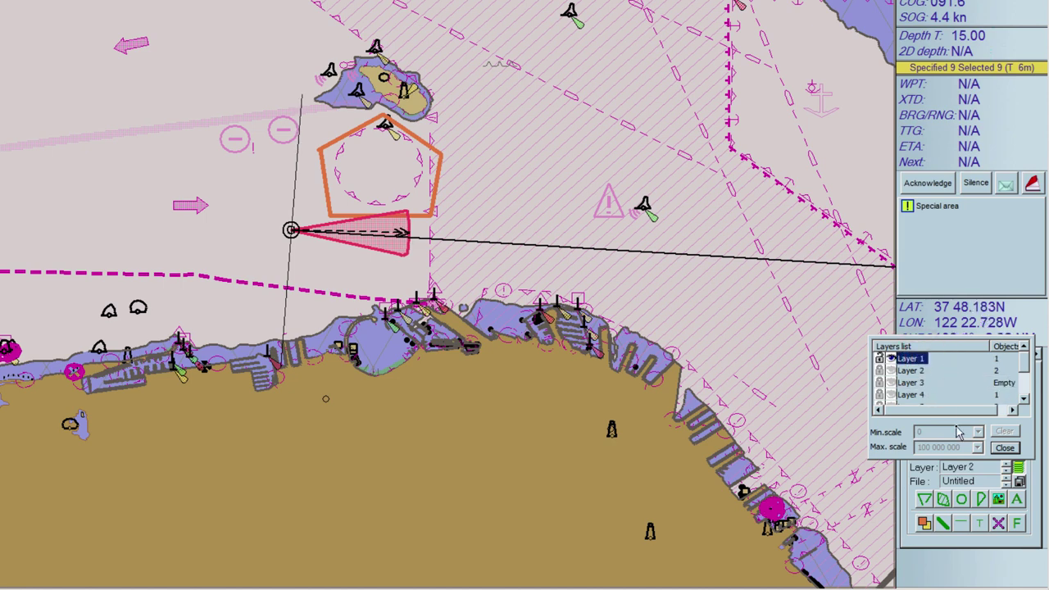
{"action": "left_click", "coordinate": [959, 433]}
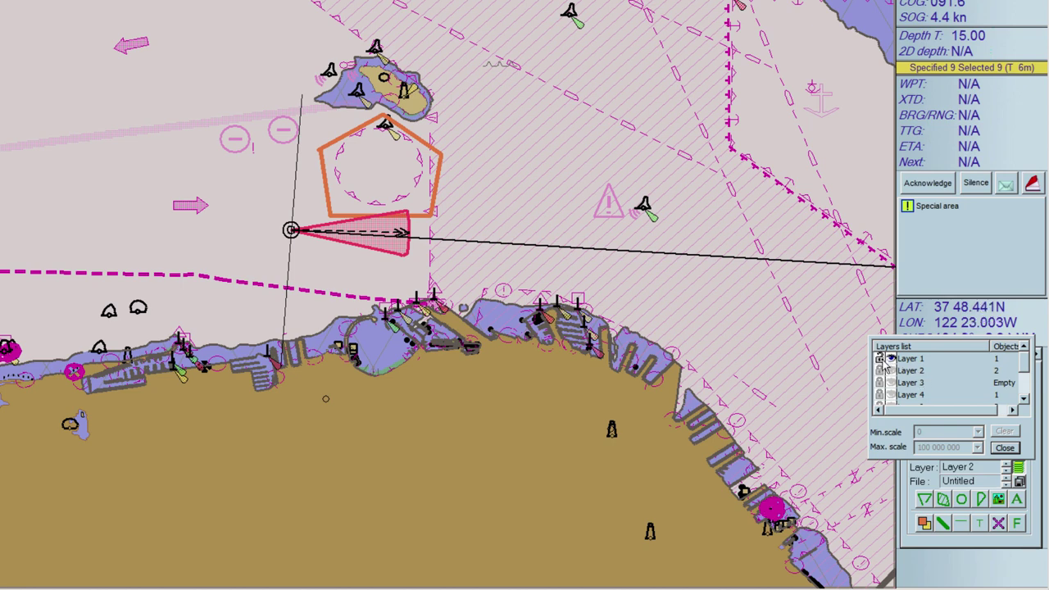
- Toggle the lock of Layer 1, and hide the layer's objects on the chart and show them again
{"action": "left_click", "coordinate": [885, 363]}
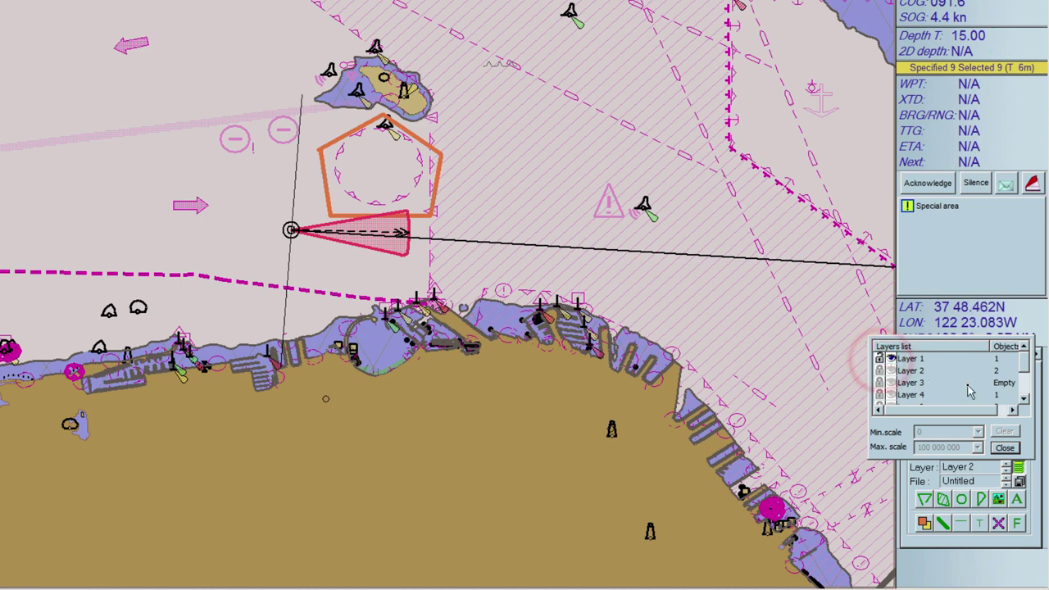
{"action": "left_click", "coordinate": [890, 361]}
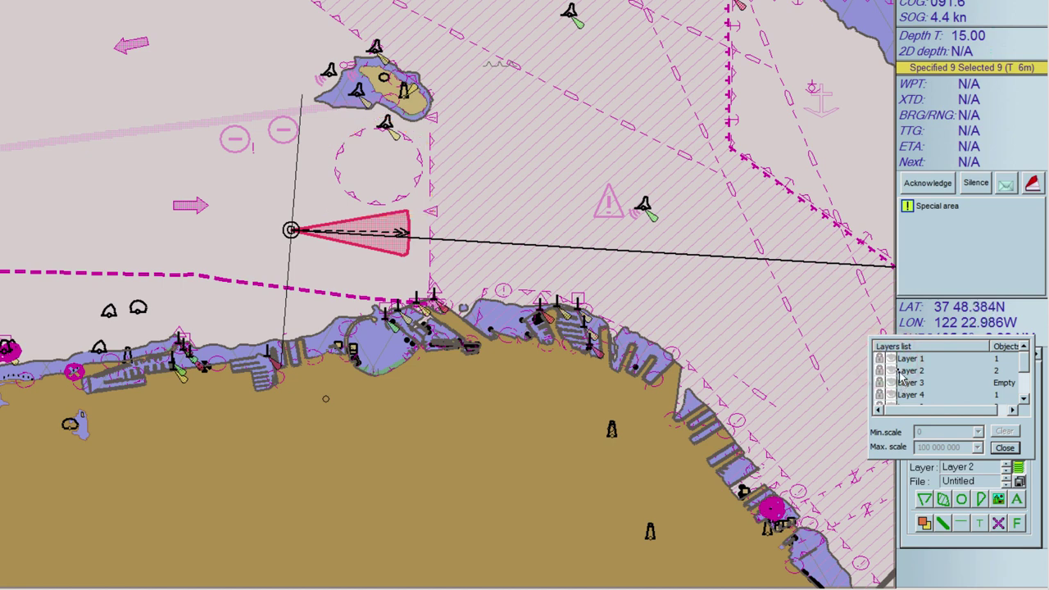
{"action": "left_click", "coordinate": [890, 359]}
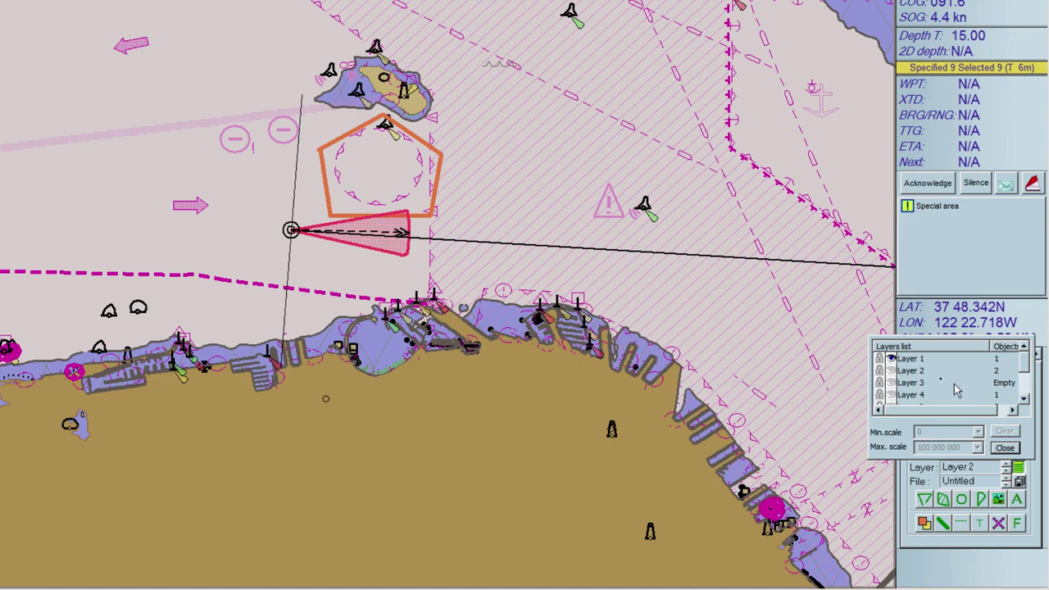
- Hide Layer 1, select the VHF Channel 12 text on the chart, and make Layer 2 visible in the layers list
{"action": "left_click", "coordinate": [891, 359]}
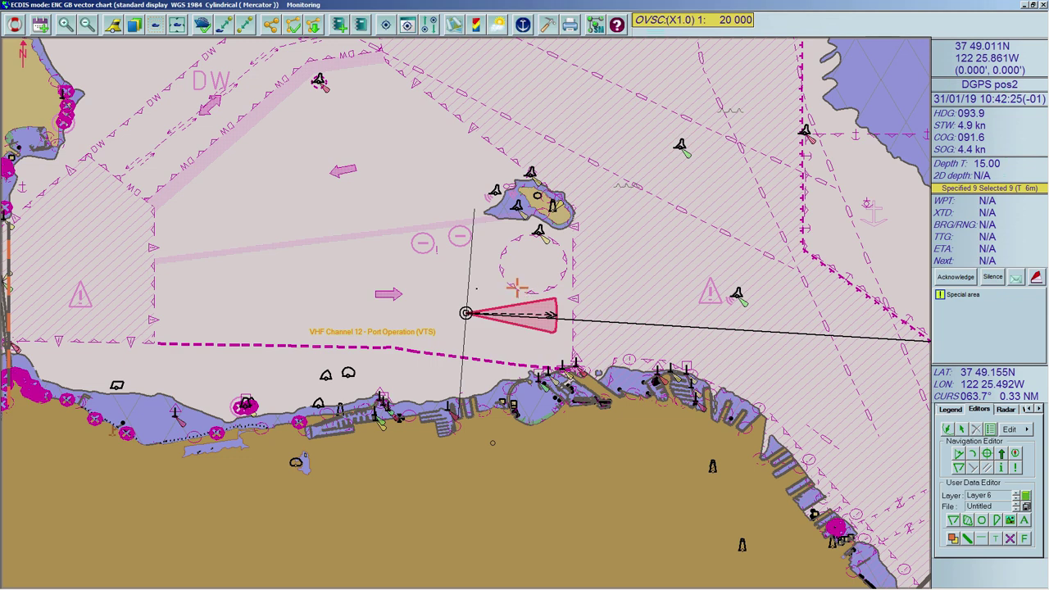
{"action": "left_click", "coordinate": [365, 332]}
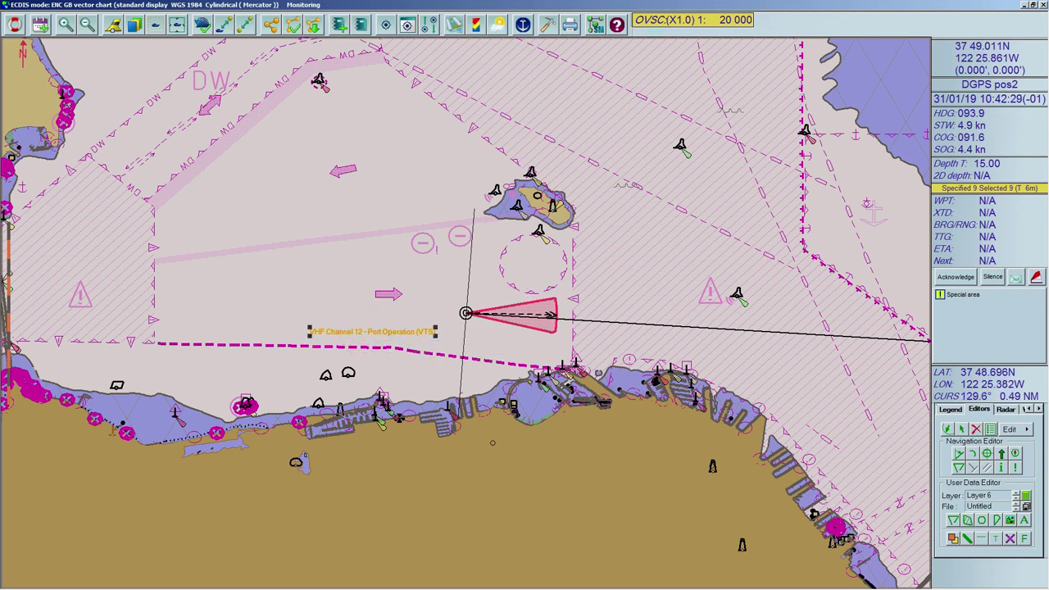
{"action": "left_click", "coordinate": [1013, 429]}
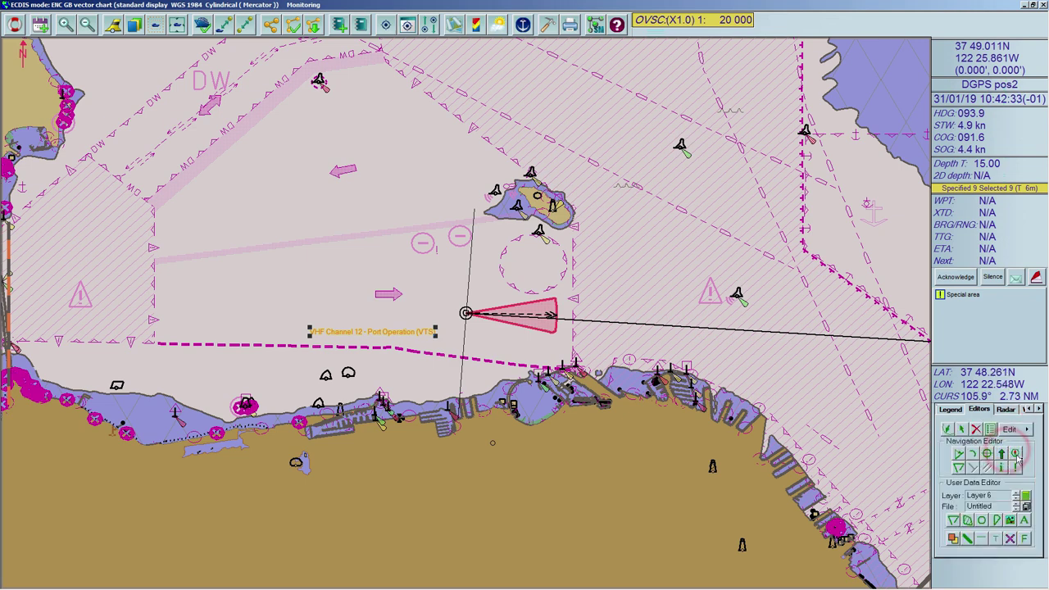
{"action": "left_click", "coordinate": [1024, 495]}
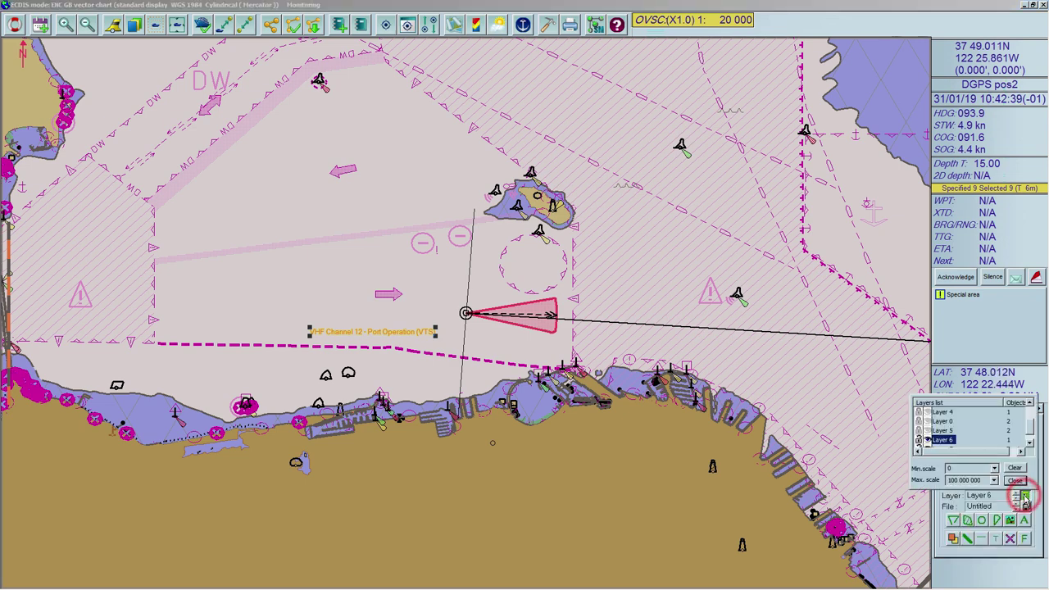
{"action": "left_click", "coordinate": [940, 420]}
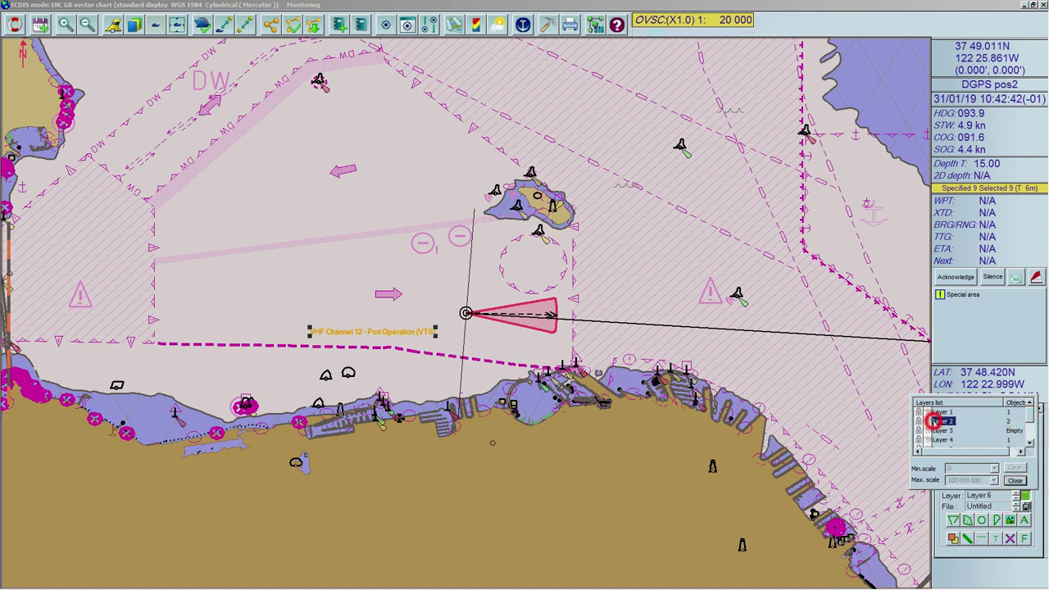
{"action": "left_click", "coordinate": [1014, 480]}
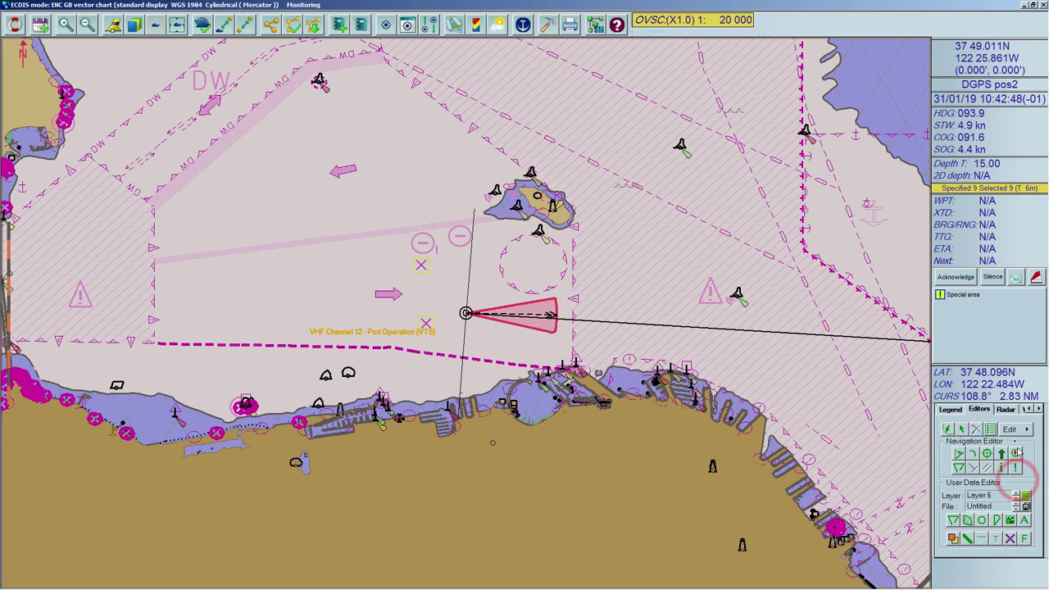
{"action": "left_click", "coordinate": [1013, 430]}
{"action": "left_click", "coordinate": [1001, 465]}
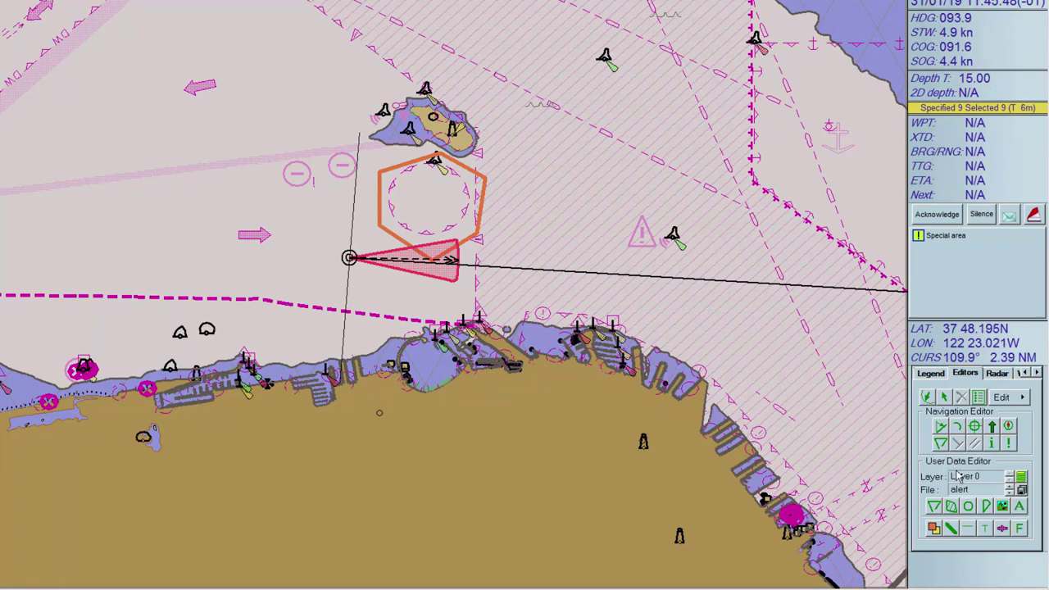
- Make Test the active user data file, and load Glenn.ebd from the OE folder
{"action": "left_click", "coordinate": [1009, 492]}
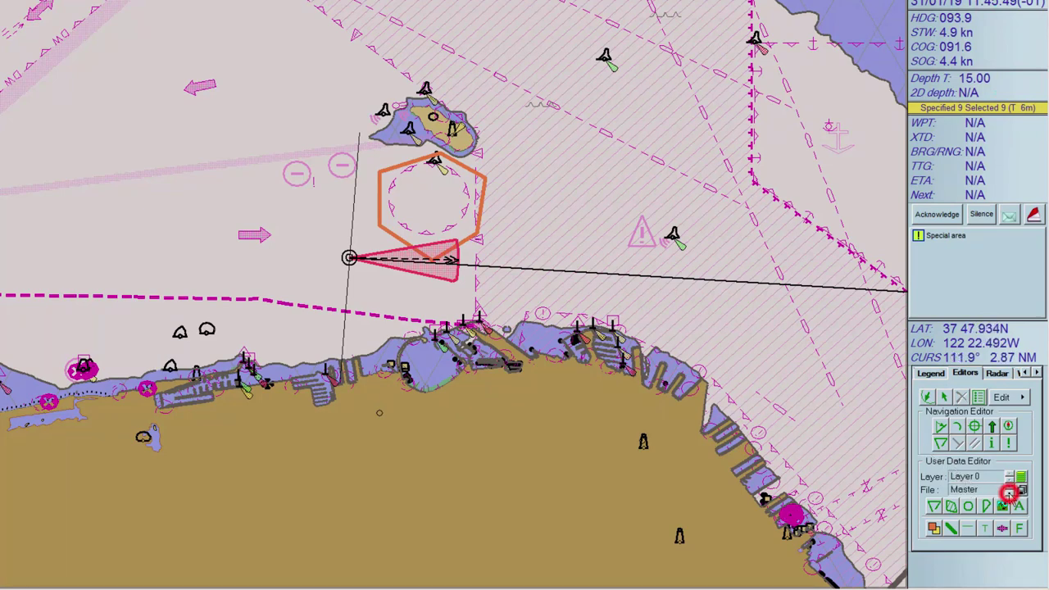
{"action": "left_click", "coordinate": [1009, 492]}
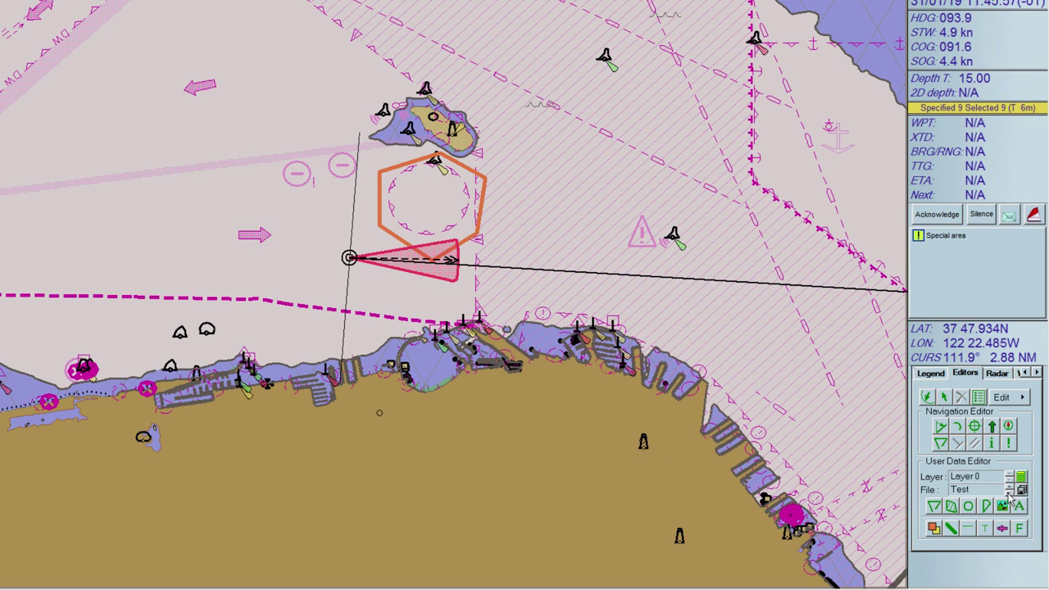
{"action": "left_click", "coordinate": [1021, 490]}
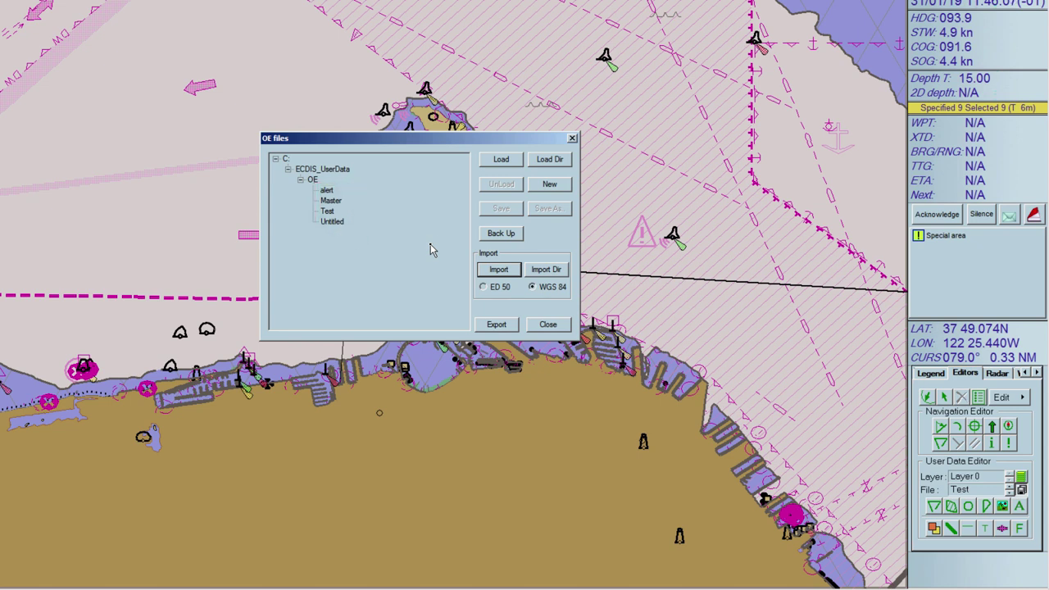
{"action": "left_click", "coordinate": [331, 201]}
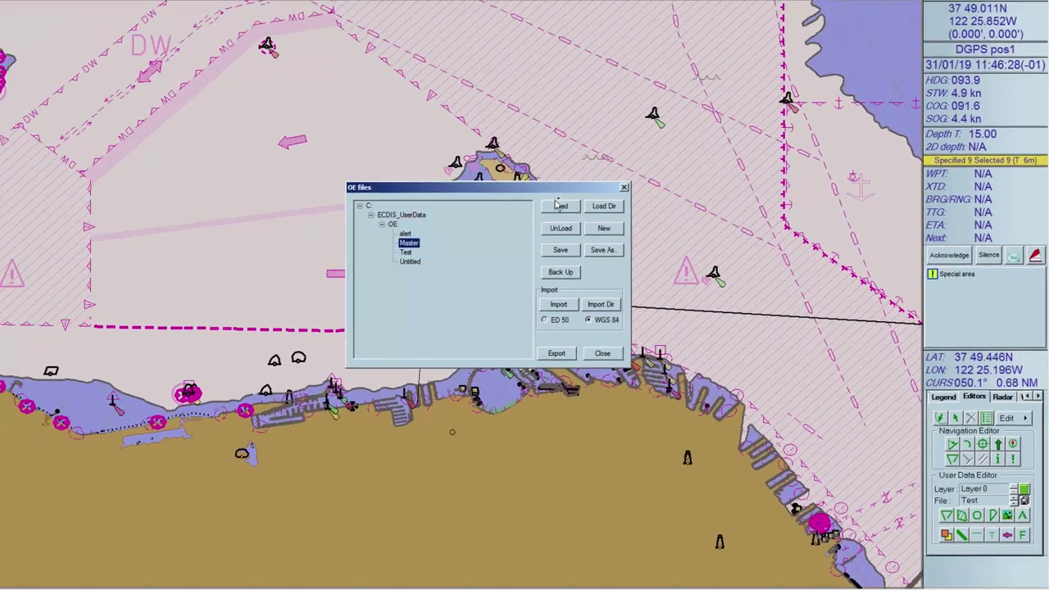
{"action": "left_click", "coordinate": [587, 227]}
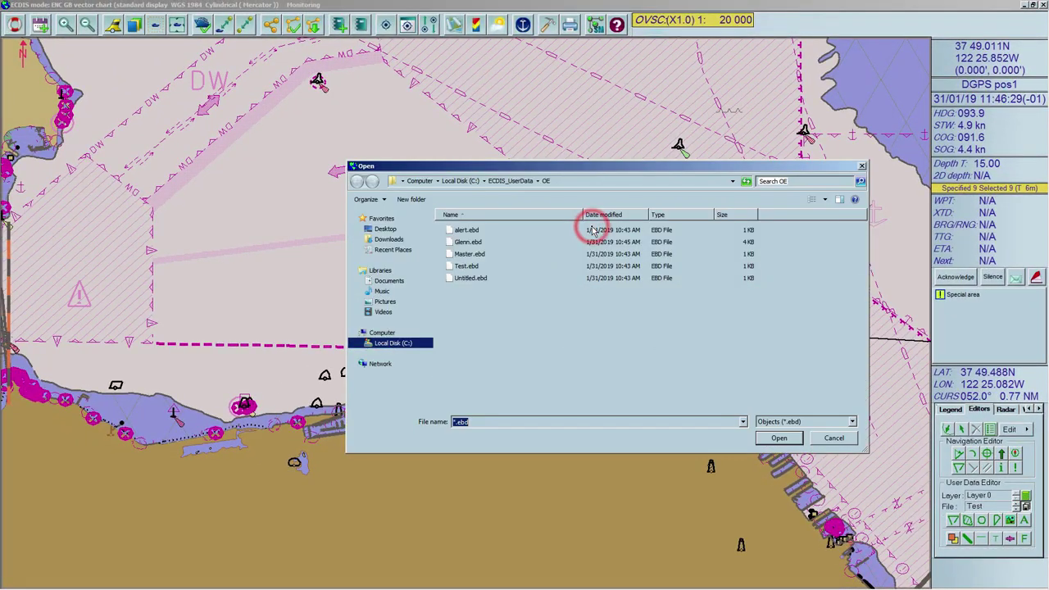
{"action": "left_click", "coordinate": [461, 242]}
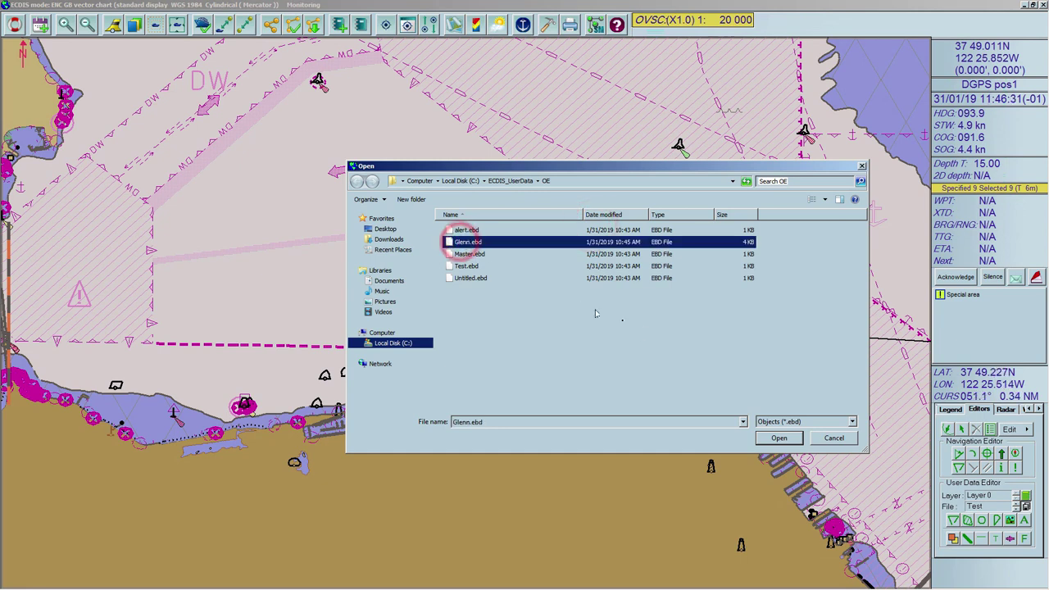
{"action": "left_click", "coordinate": [779, 439]}
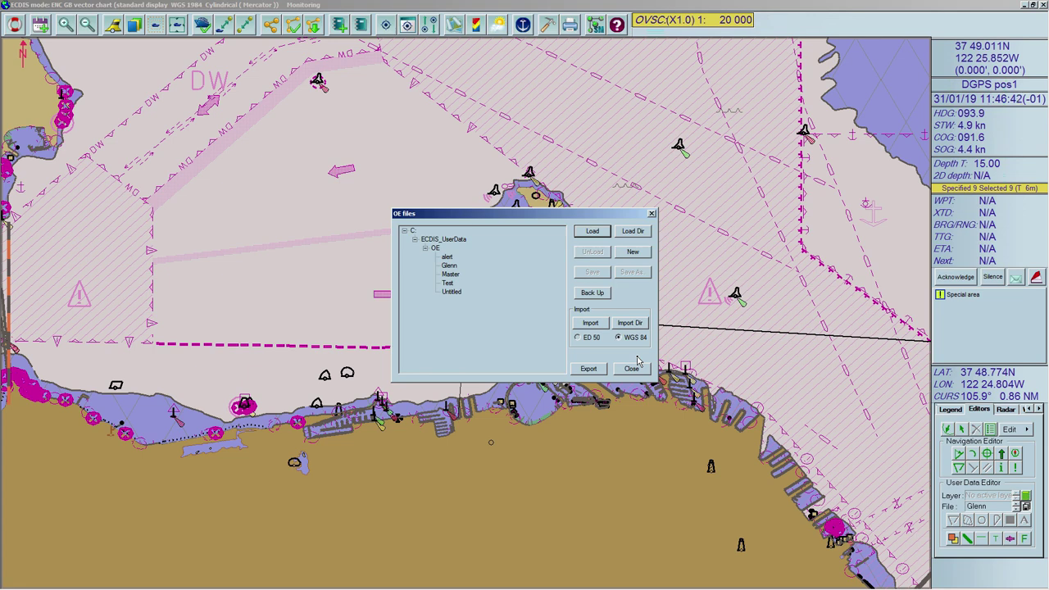
{"action": "left_click", "coordinate": [634, 367]}
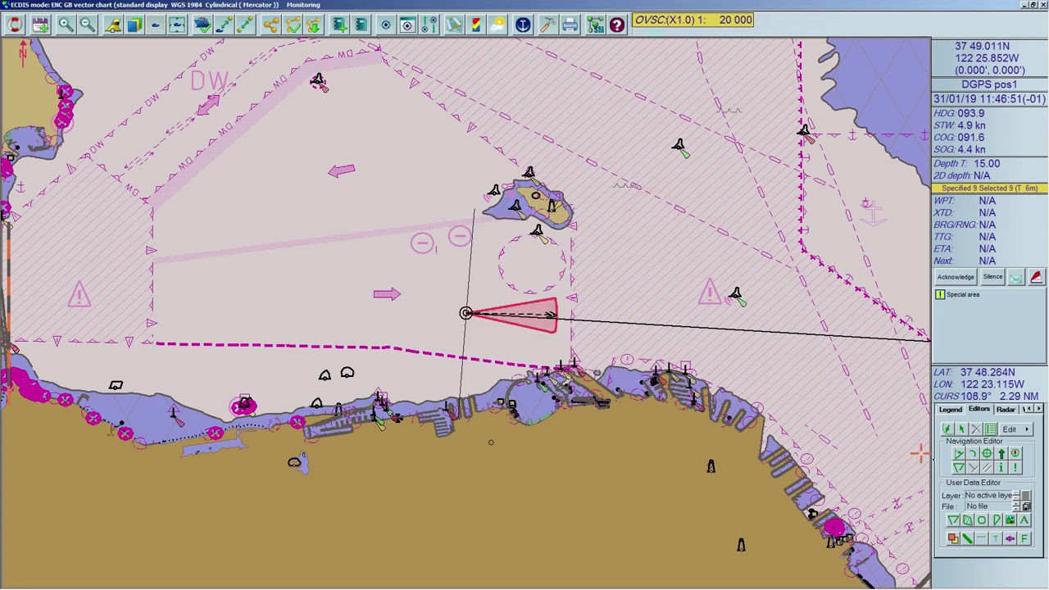
- Load the whole directory of user data files from C:\ECDIS_UserData\OE
{"action": "left_click", "coordinate": [1025, 506]}
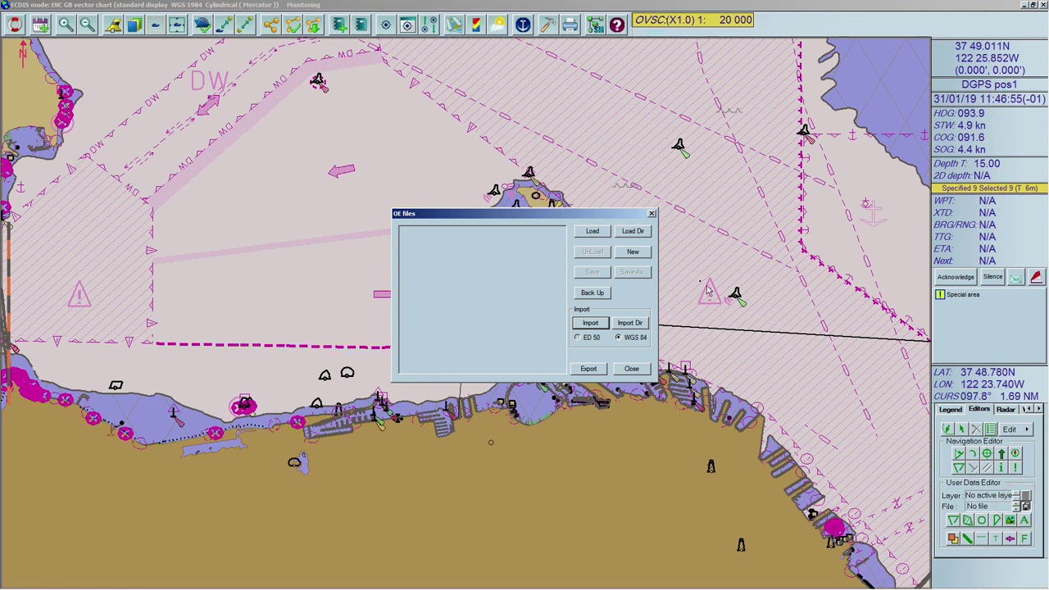
{"action": "left_click", "coordinate": [633, 235]}
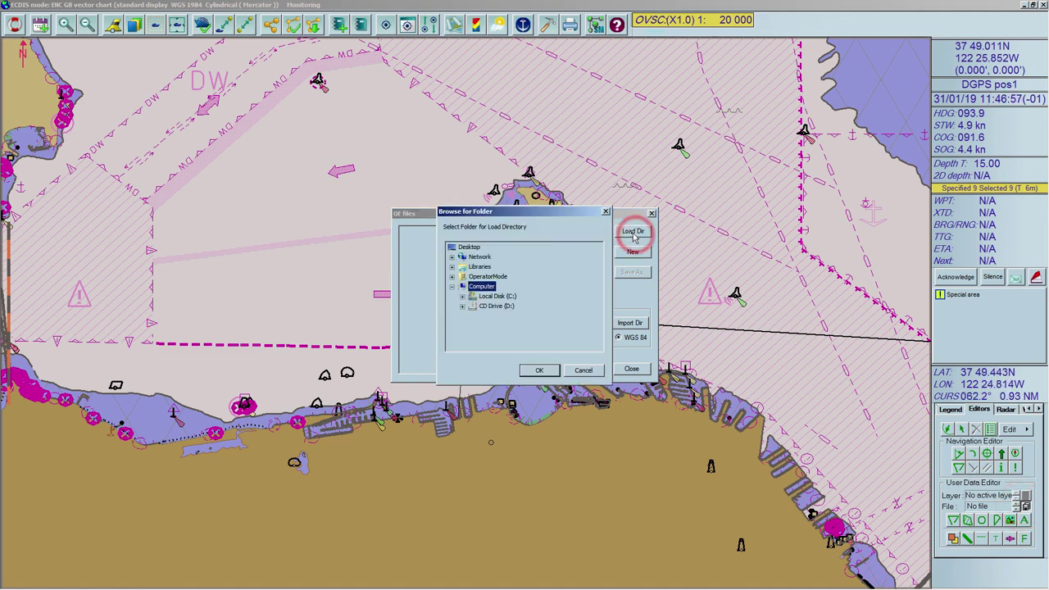
{"action": "left_click", "coordinate": [463, 295]}
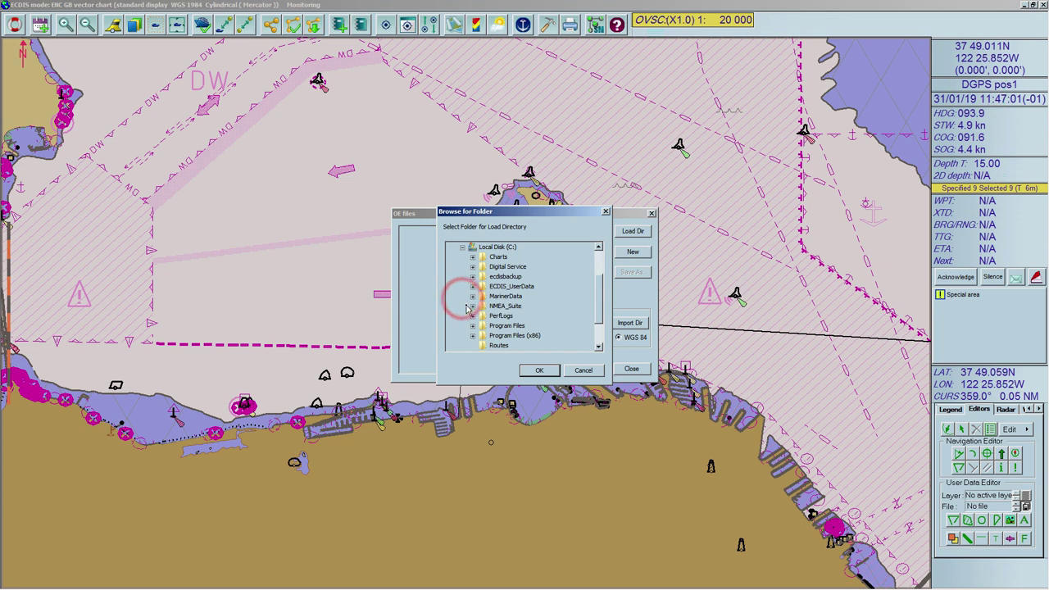
{"action": "left_click", "coordinate": [472, 286]}
{"action": "left_click", "coordinate": [496, 325]}
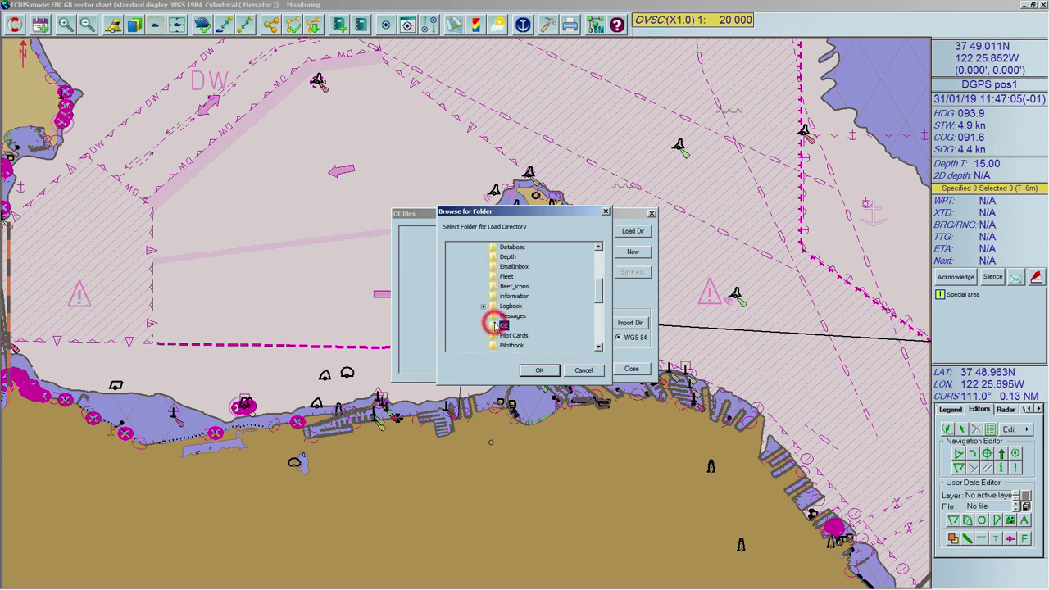
{"action": "left_click", "coordinate": [541, 371]}
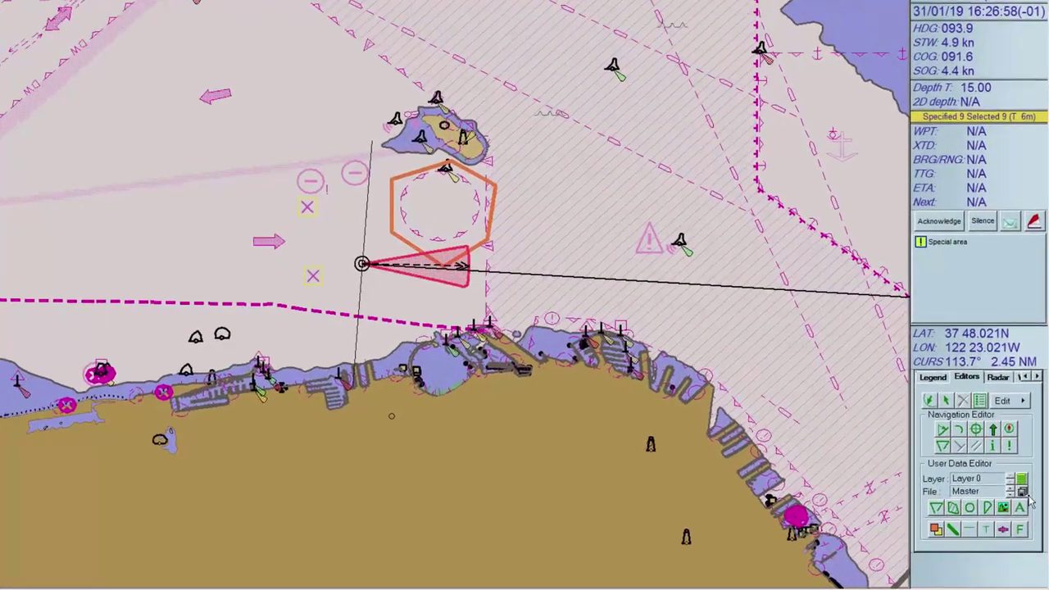
- Unload the Test file from the loaded user data files
{"action": "left_click", "coordinate": [1023, 491]}
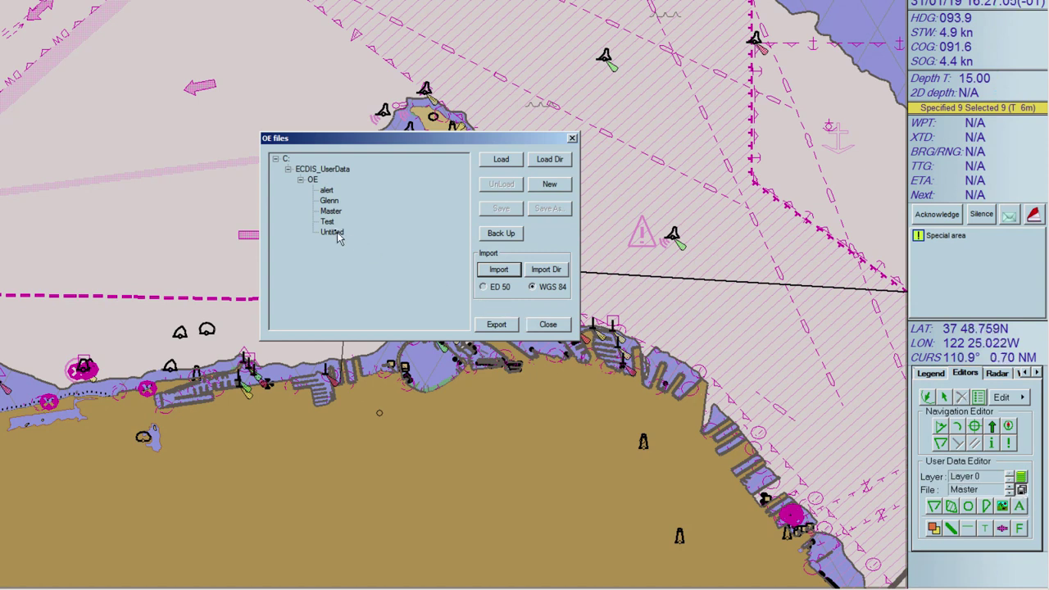
{"action": "left_click", "coordinate": [327, 223]}
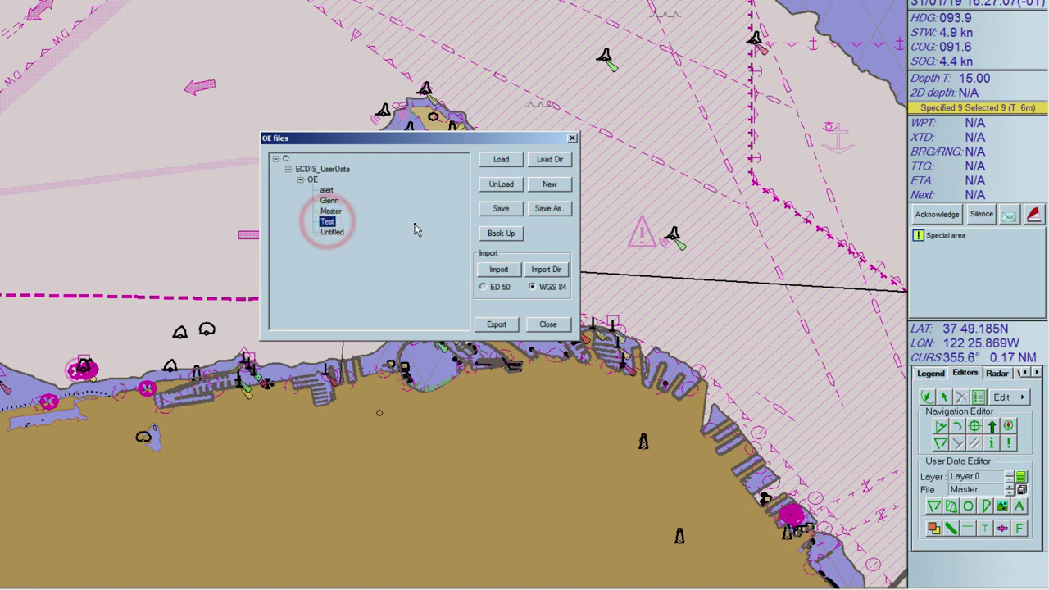
{"action": "left_click", "coordinate": [516, 186]}
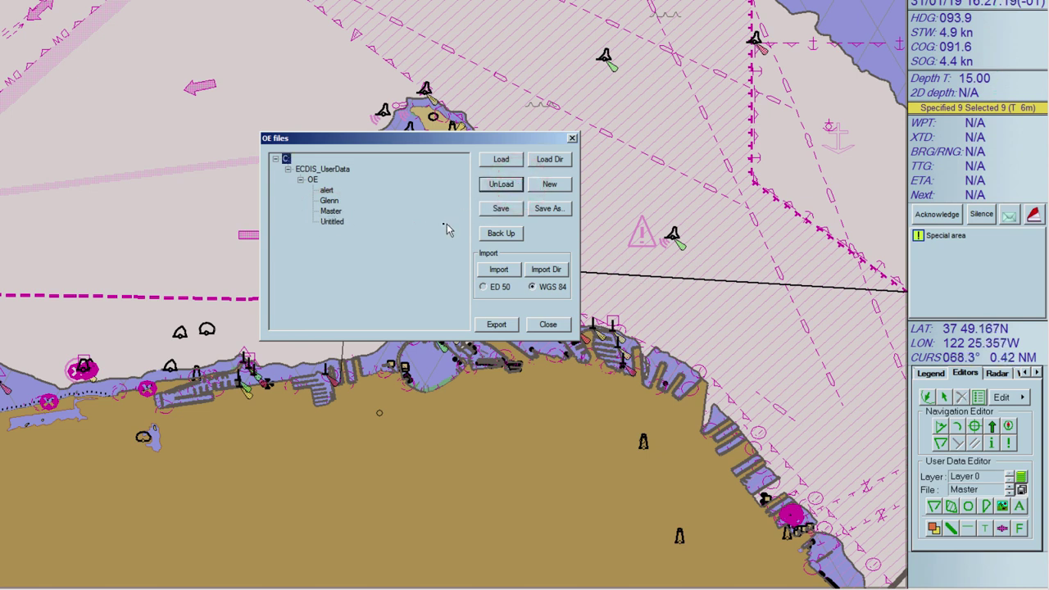
- Collapse the OE folder and unload all of its user data files at once
{"action": "left_click", "coordinate": [301, 182]}
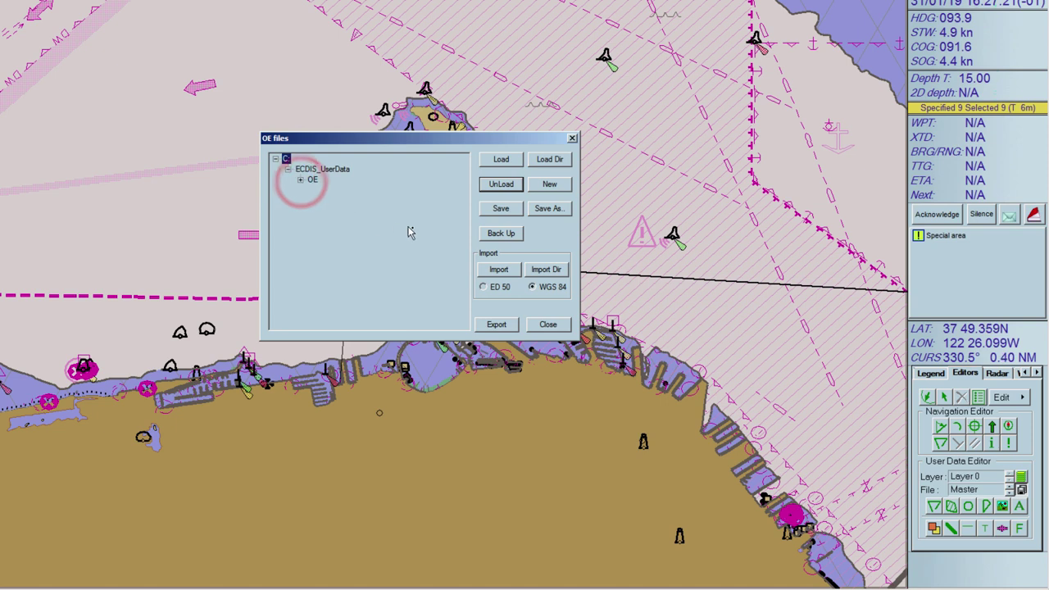
{"action": "left_click", "coordinate": [312, 179]}
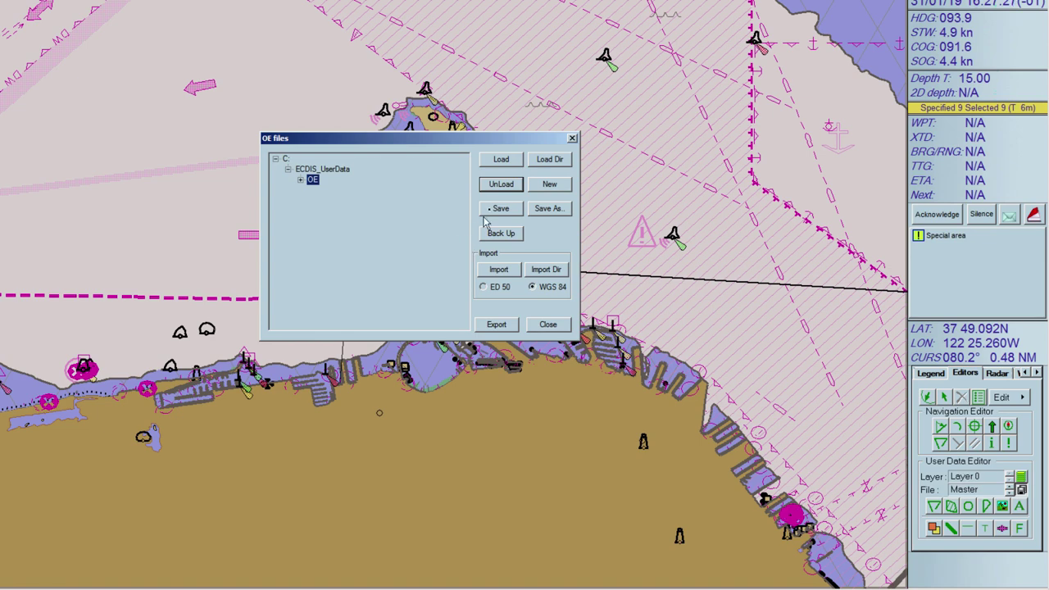
{"action": "left_click", "coordinate": [508, 185]}
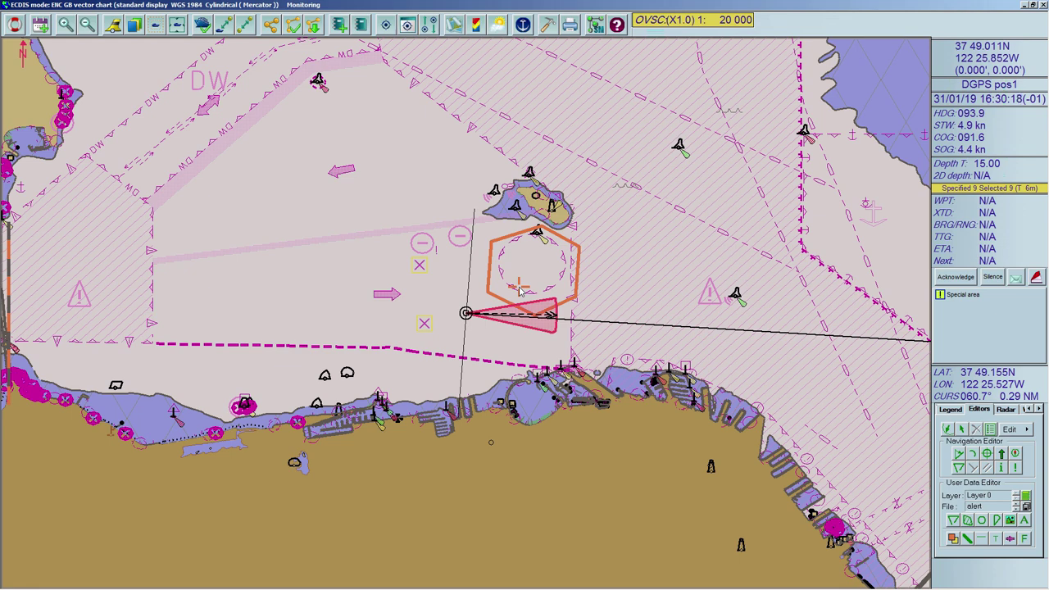
- Save the Untitled user data file under the new name Safebridge in the OE folder
{"action": "left_click", "coordinate": [1025, 507]}
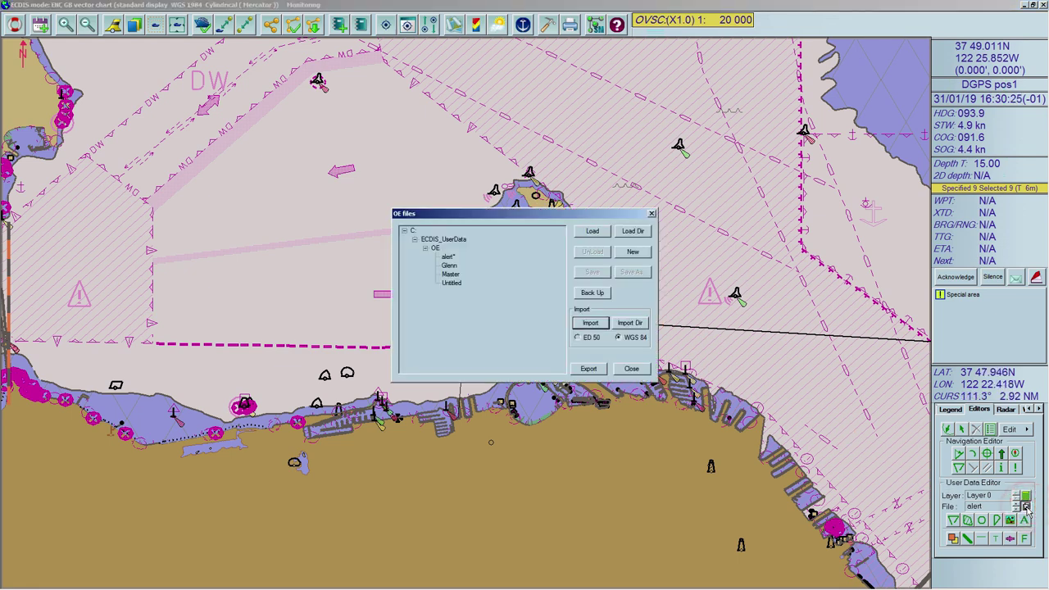
{"action": "left_click", "coordinate": [448, 267]}
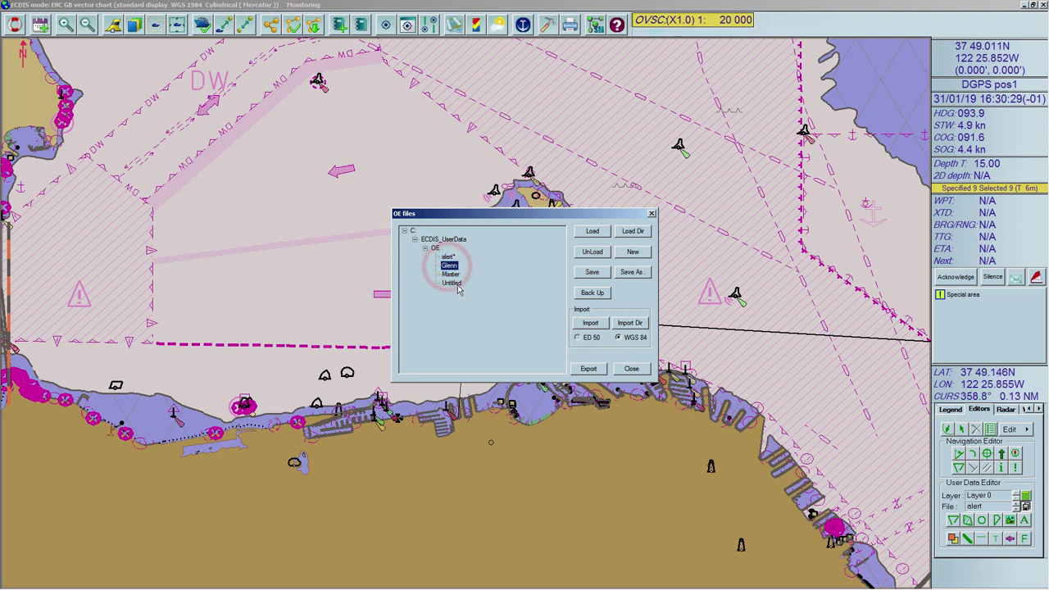
{"action": "left_click", "coordinate": [457, 285]}
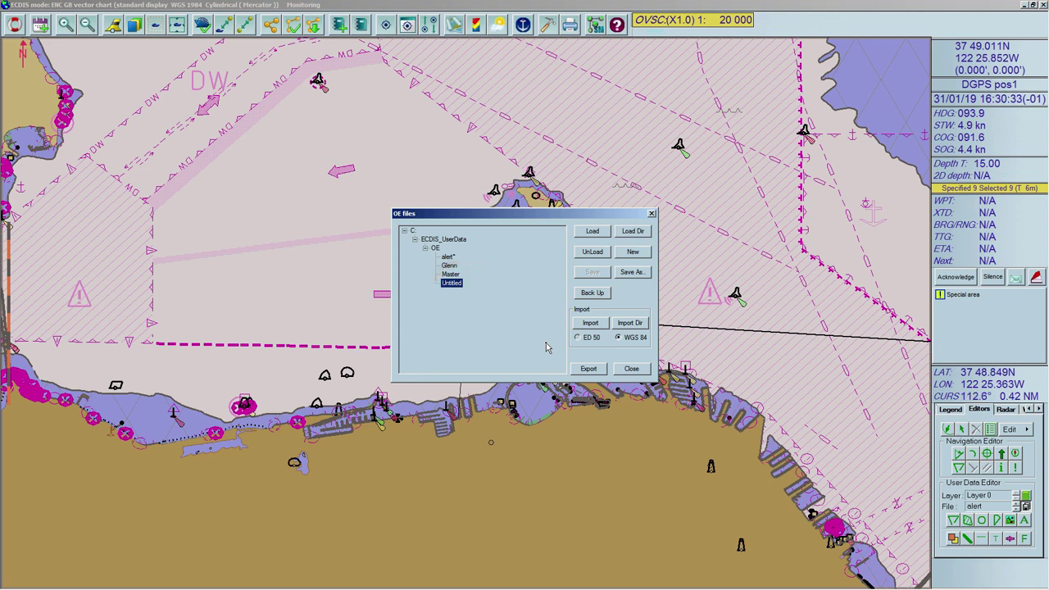
{"action": "left_click", "coordinate": [631, 271]}
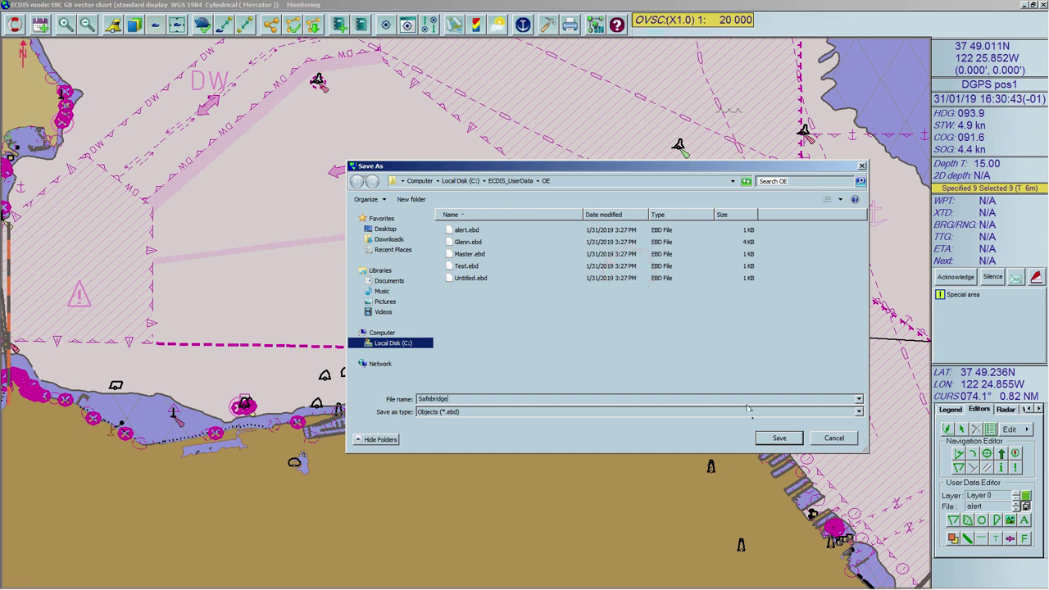
{"action": "left_click", "coordinate": [767, 438]}
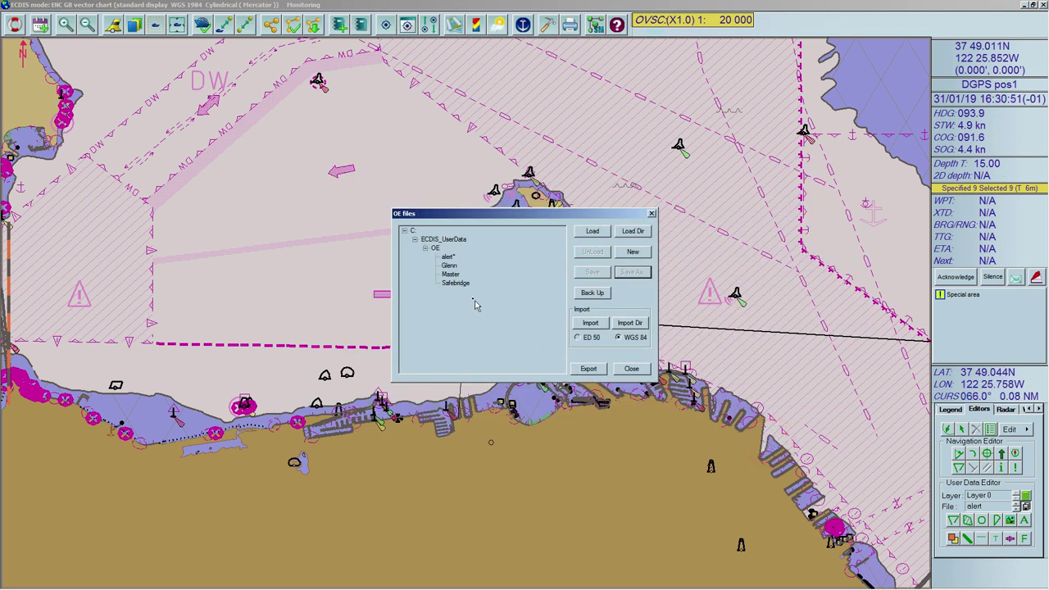
- Save the Master file on its own, and save all files in the OE folder together
{"action": "left_click", "coordinate": [455, 274]}
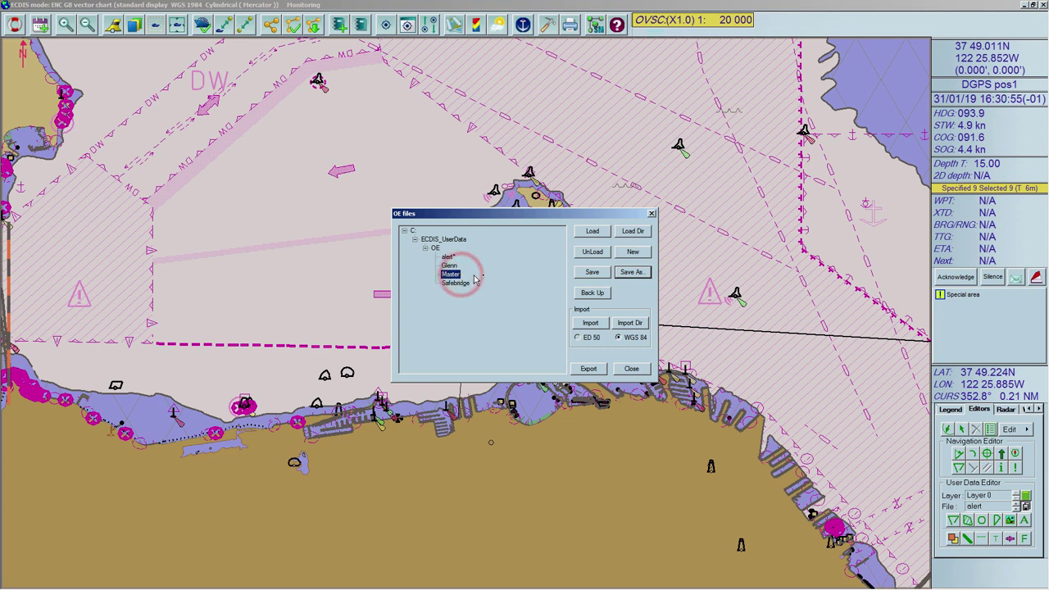
{"action": "left_click", "coordinate": [592, 273]}
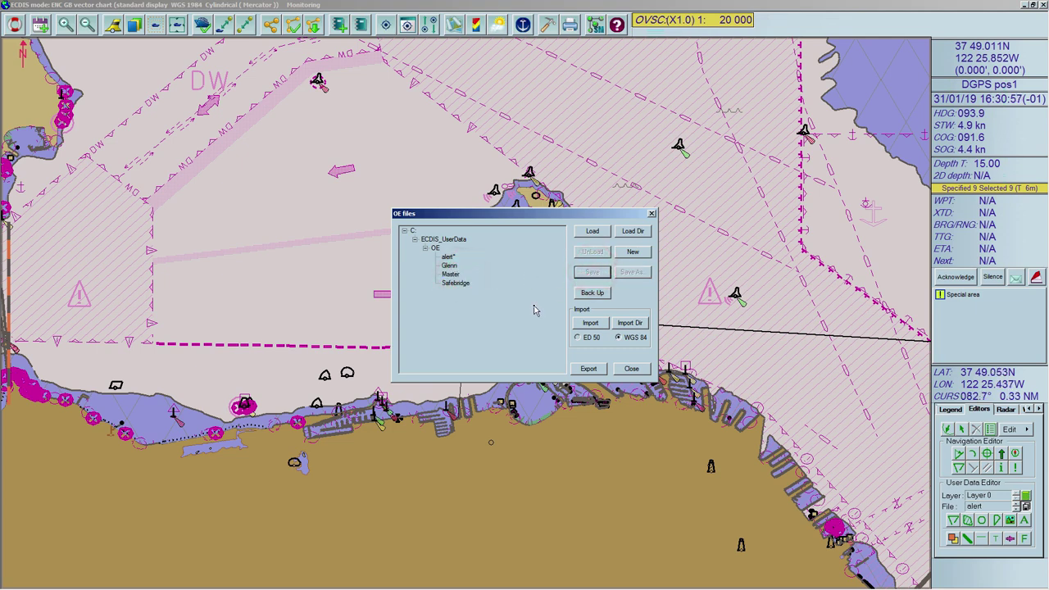
{"action": "double_click", "coordinate": [435, 248]}
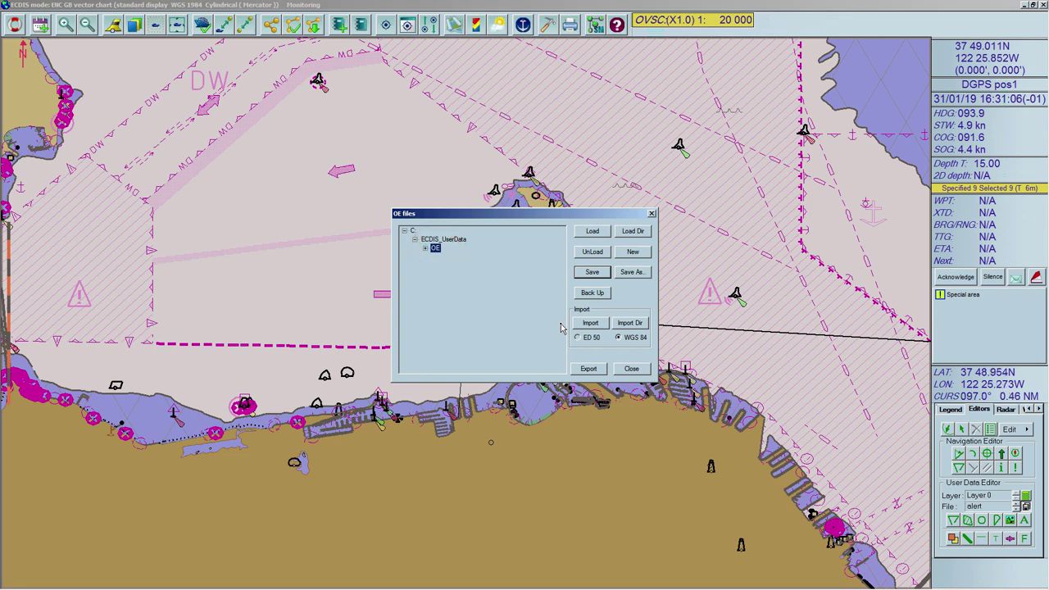
{"action": "left_click", "coordinate": [601, 273]}
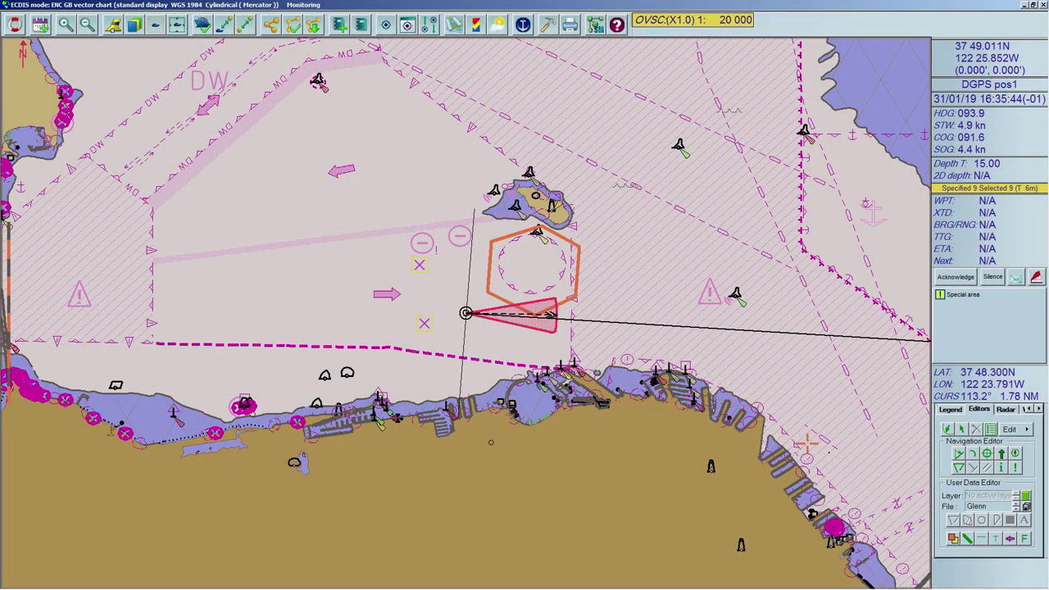
- Create a new user data file and save it under the name Master in the OE folder
{"action": "left_click", "coordinate": [1025, 508]}
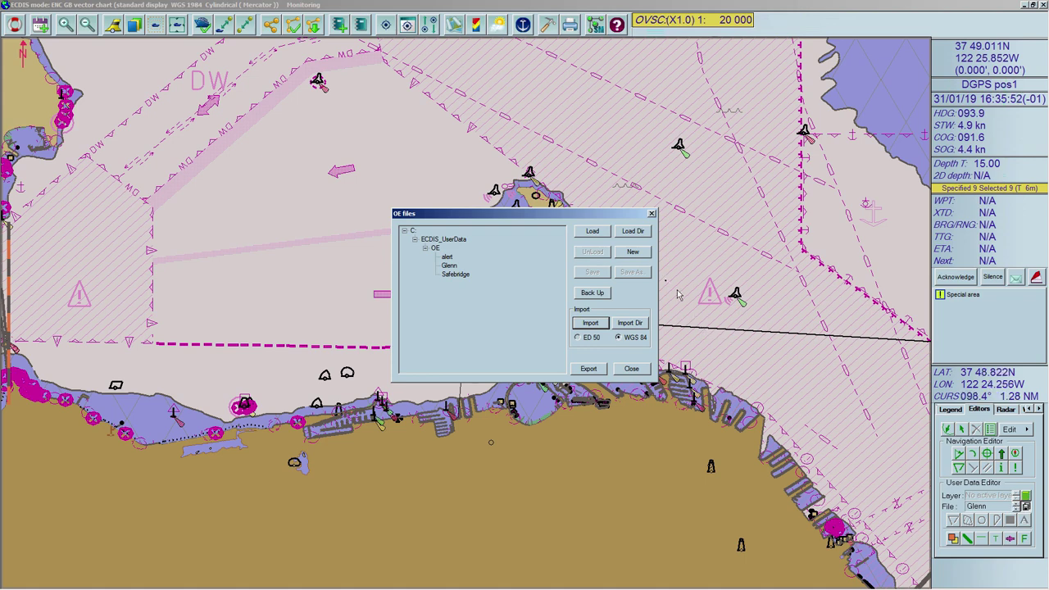
{"action": "left_click", "coordinate": [634, 254]}
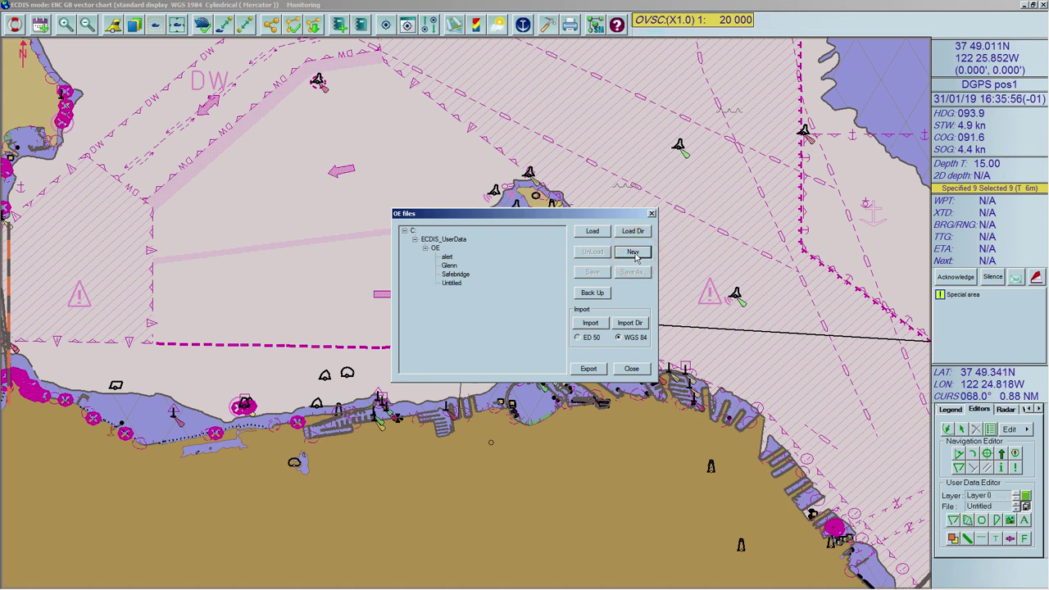
{"action": "left_click", "coordinate": [453, 284]}
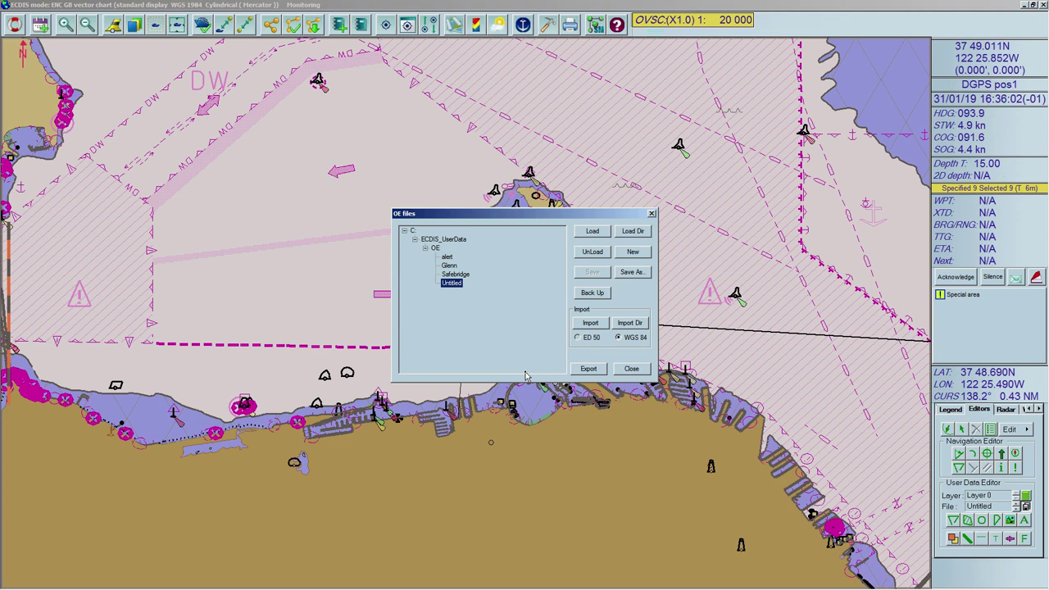
{"action": "left_click", "coordinate": [631, 273]}
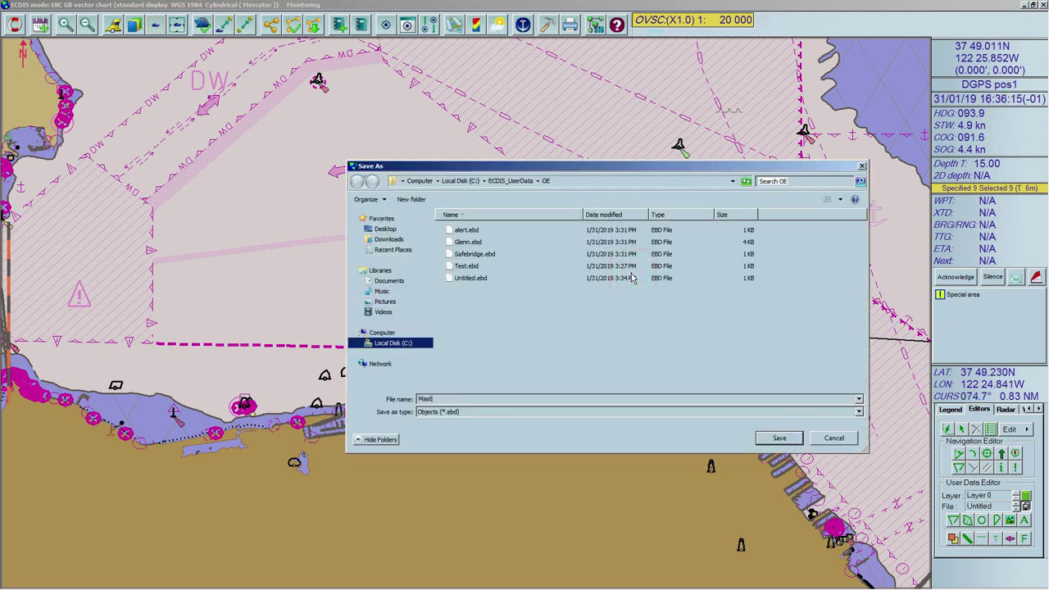
{"action": "left_click", "coordinate": [778, 437]}
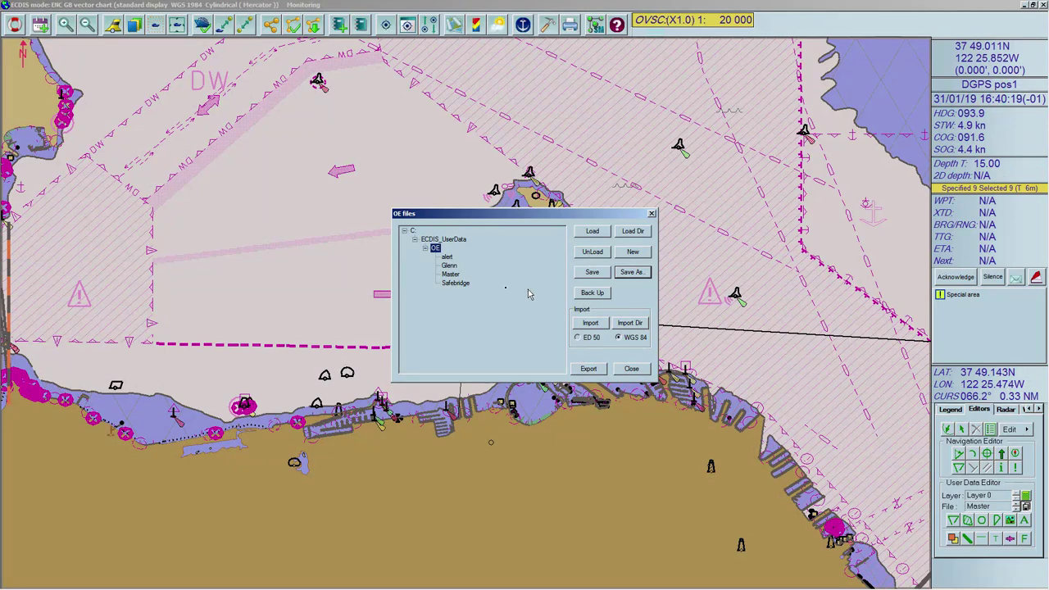
{"action": "left_click", "coordinate": [450, 274]}
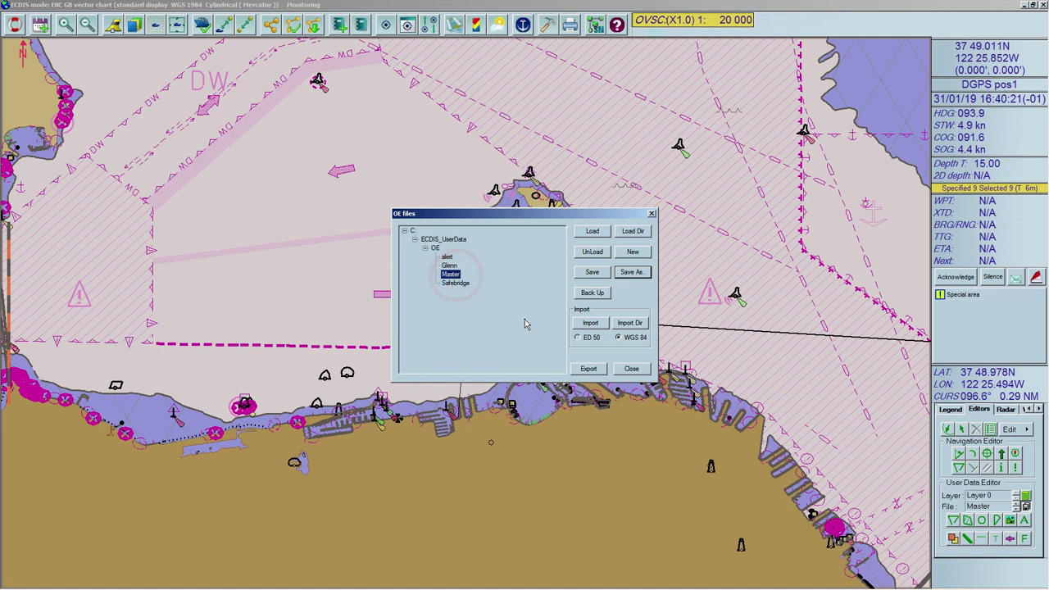
{"action": "left_click", "coordinate": [435, 247]}
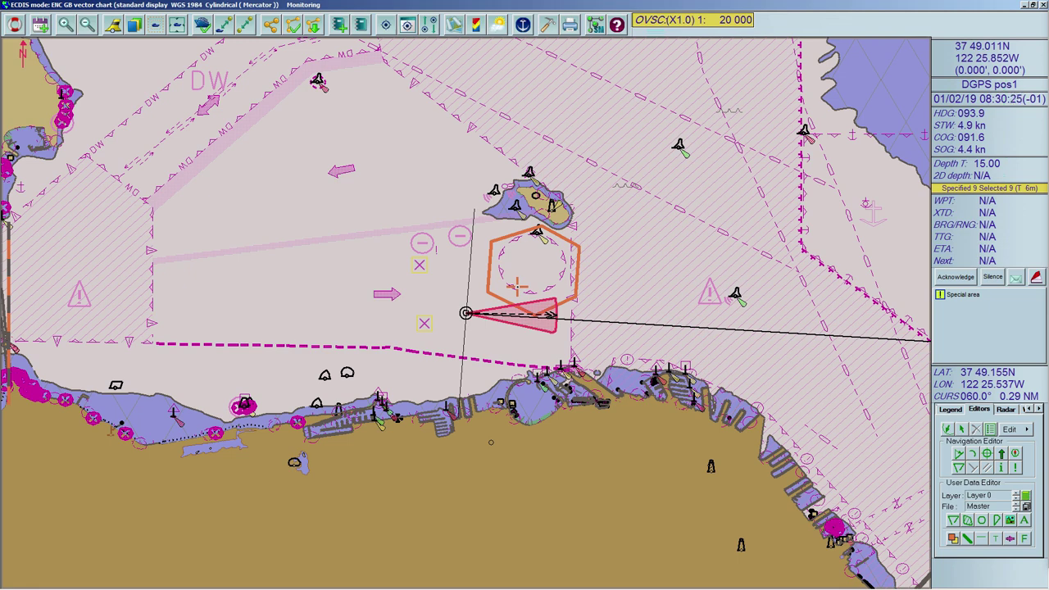
- Choose OEimport.doe as the user data file to import, with the file type filter set to User objects
{"action": "left_click", "coordinate": [1027, 508]}
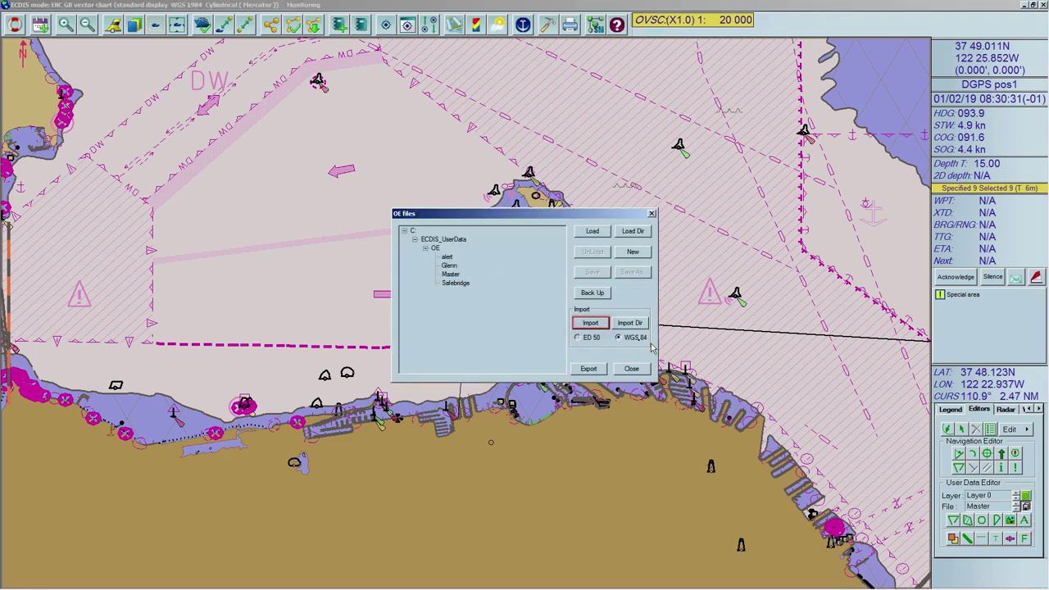
{"action": "left_click", "coordinate": [603, 323]}
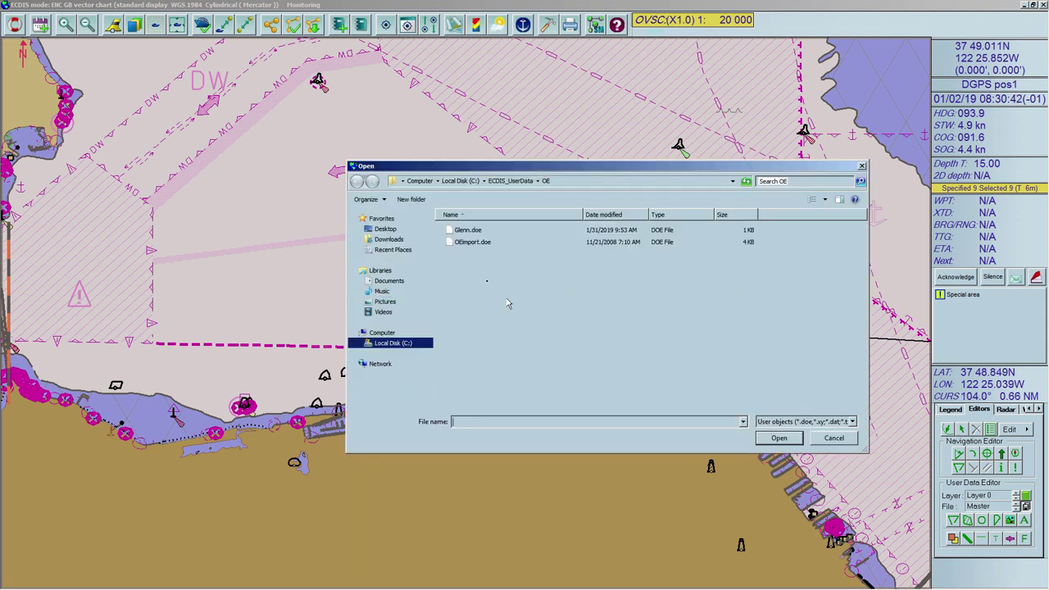
{"action": "left_click", "coordinate": [463, 242]}
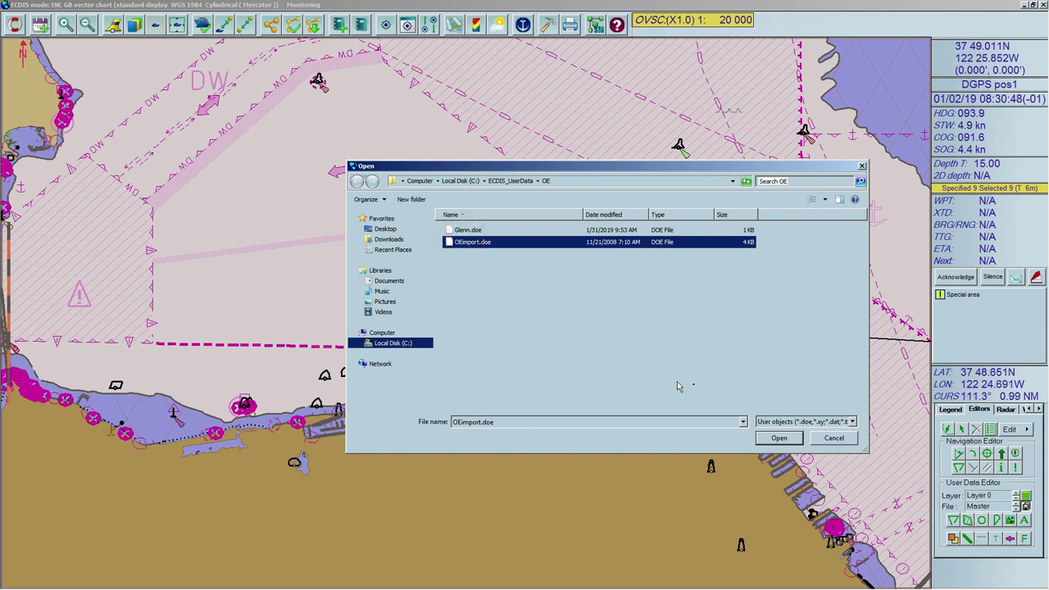
{"action": "left_click", "coordinate": [849, 424]}
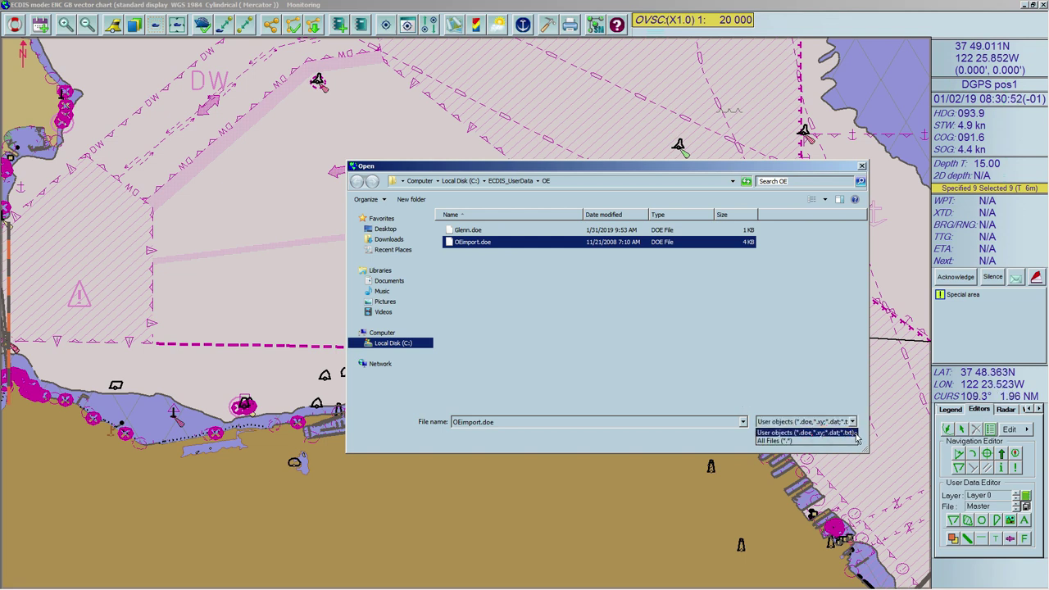
{"action": "left_click", "coordinate": [855, 435]}
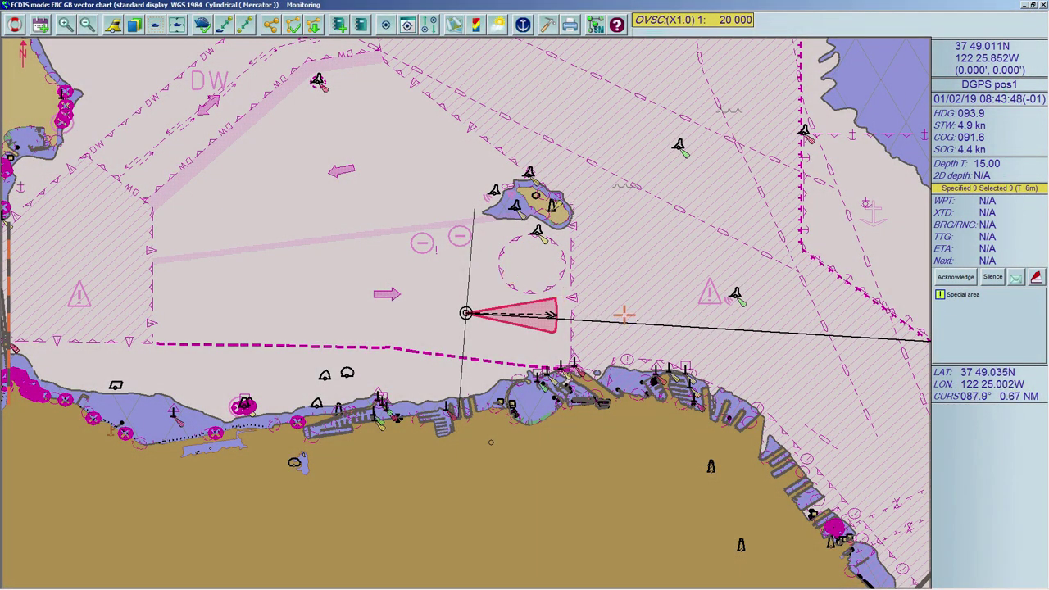
- Enable Tool panels in the Safebridge console configuration and apply the change
{"action": "right_click", "coordinate": [971, 425]}
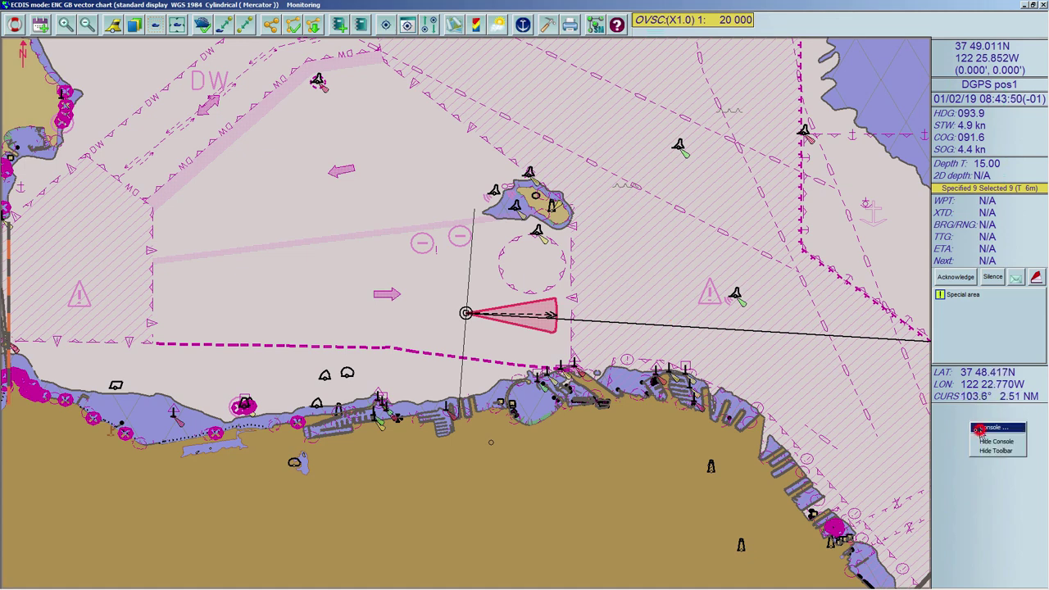
{"action": "left_click", "coordinate": [980, 427]}
{"action": "left_click_drag", "start_coordinate": [516, 275], "coordinate": [520, 331]}
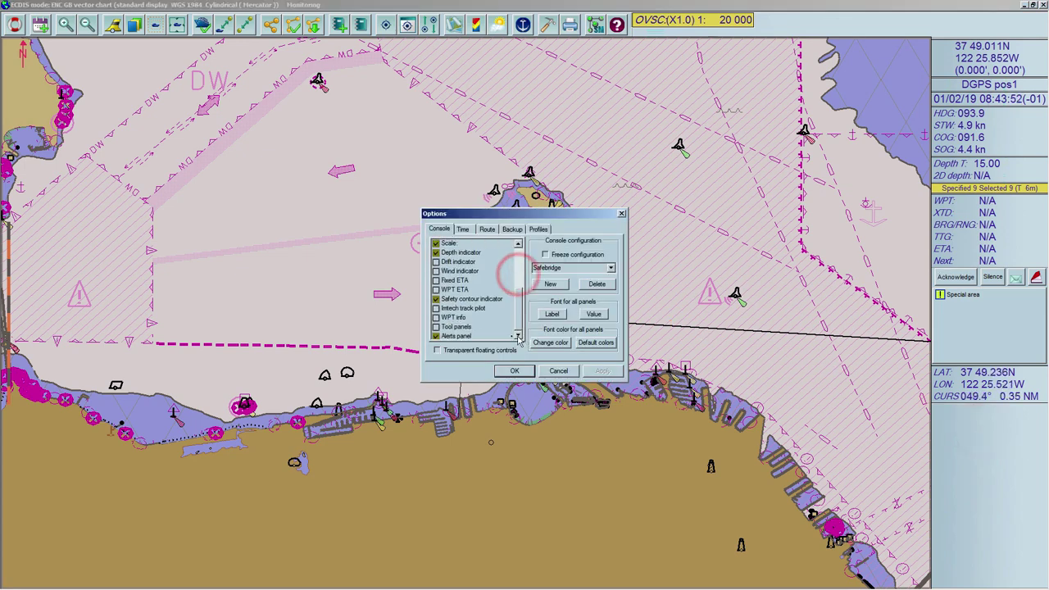
{"action": "left_click", "coordinate": [437, 327]}
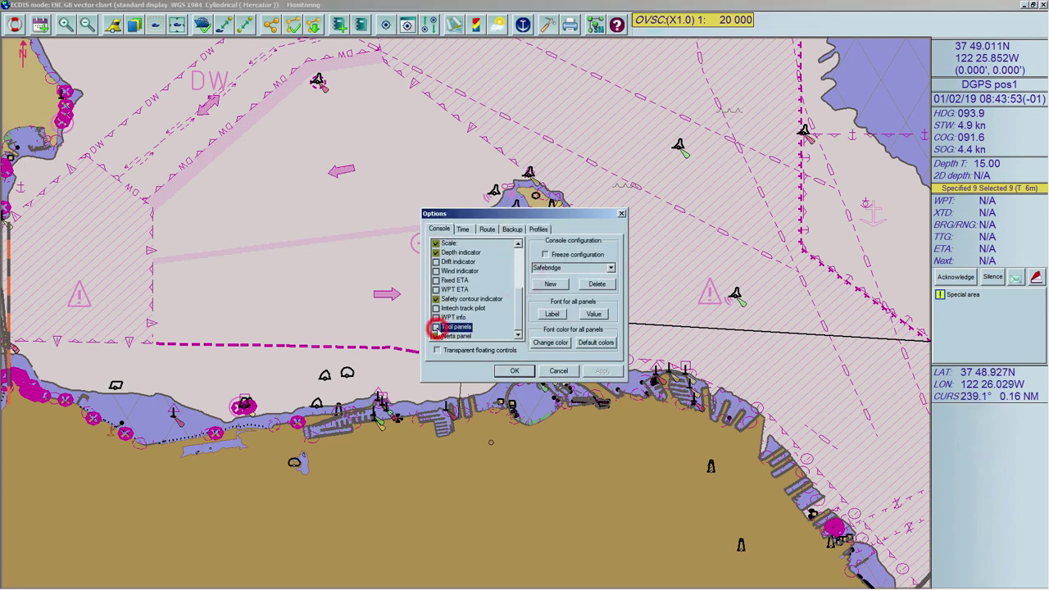
{"action": "left_click", "coordinate": [522, 372]}
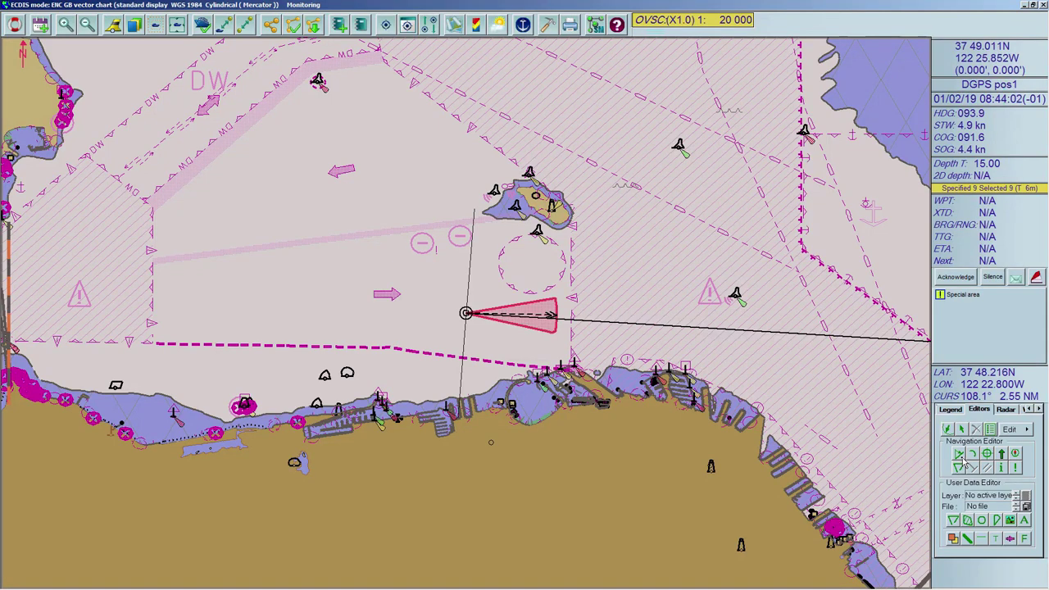
- Plot a 300° bearing line of position labelled Yellow Bluff Light from the light on the northwest shore through the ship's position
{"action": "left_click", "coordinate": [961, 461]}
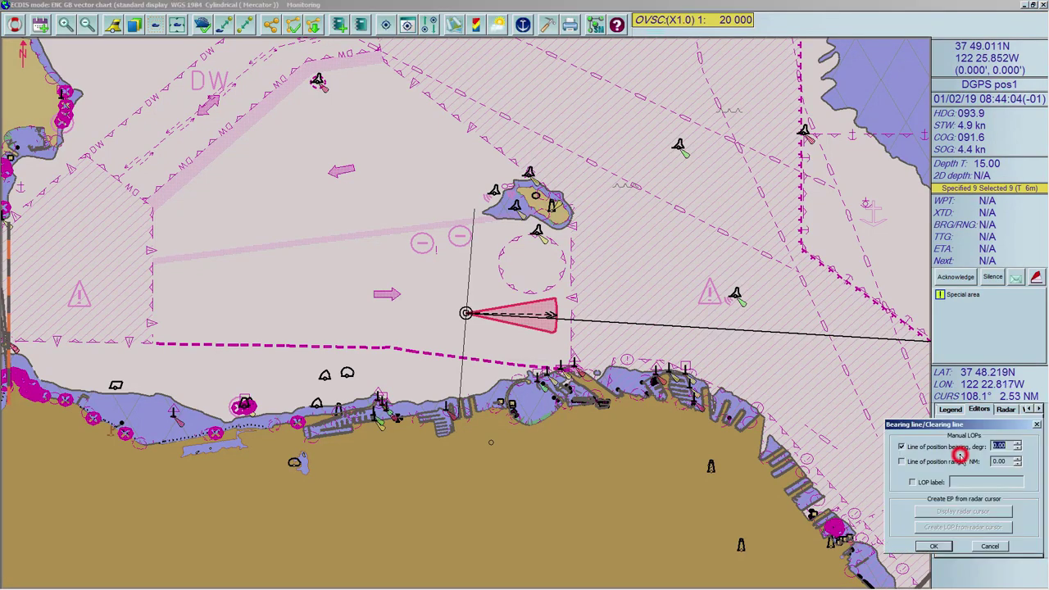
{"action": "left_click_drag", "start_coordinate": [959, 425], "coordinate": [762, 271]}
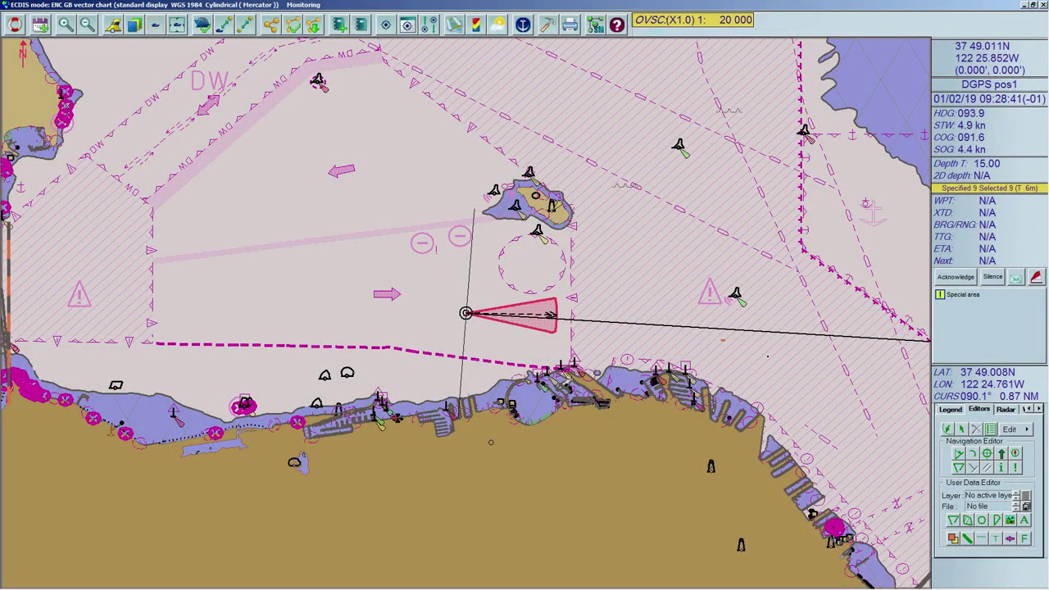
{"action": "left_click", "coordinate": [957, 455]}
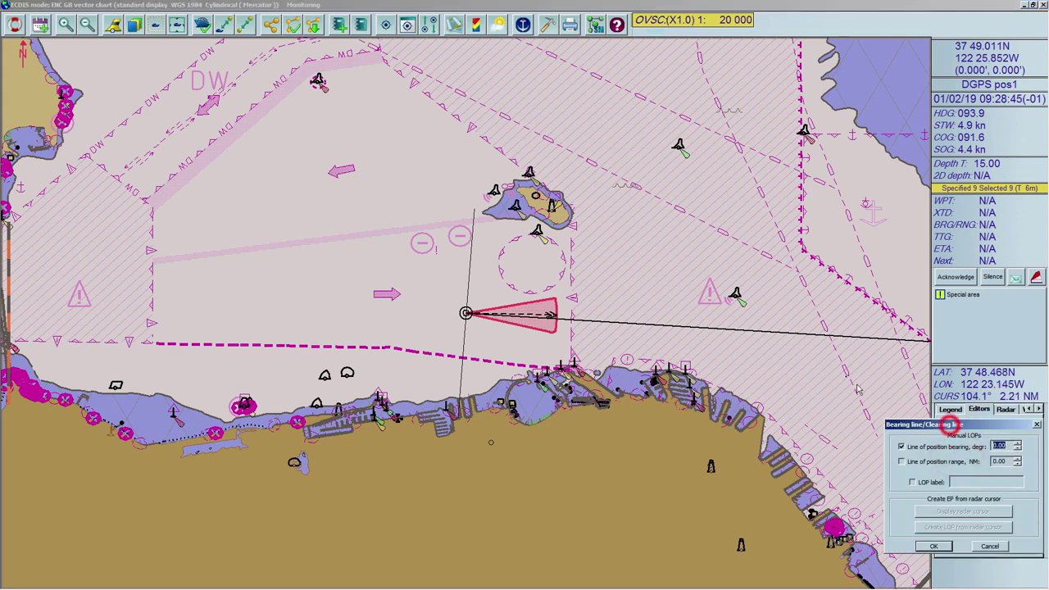
{"action": "left_click_drag", "start_coordinate": [949, 426], "coordinate": [787, 292]}
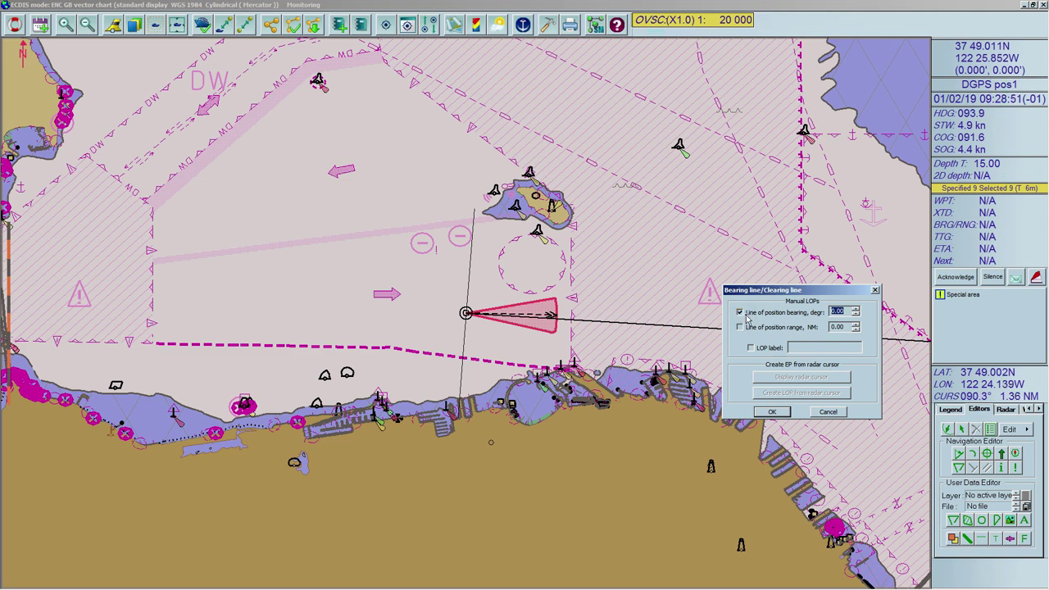
{"action": "type", "text": "30"}
{"action": "left_click", "coordinate": [750, 347]}
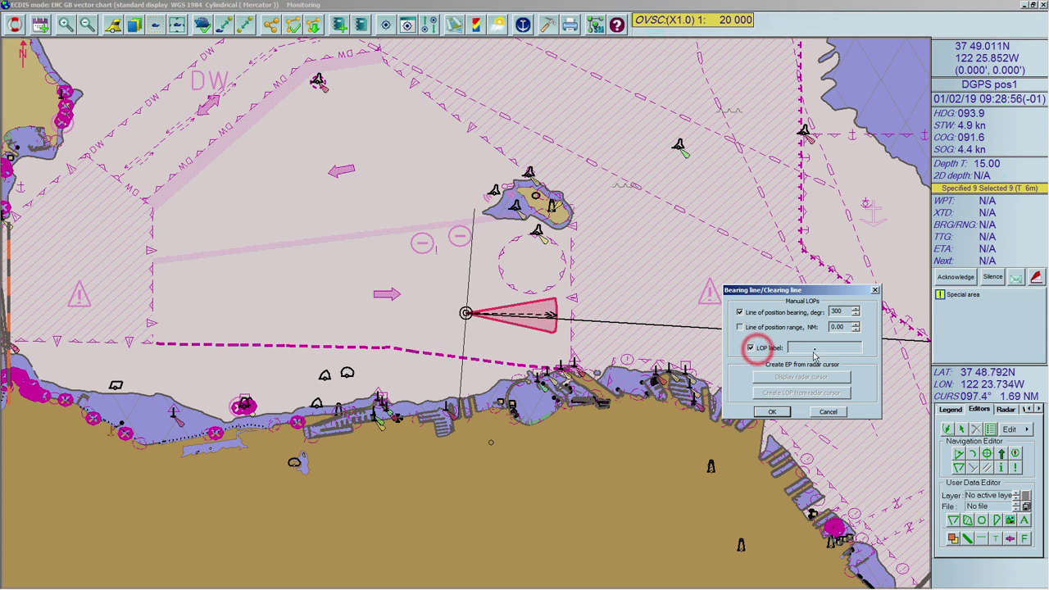
{"action": "left_click", "coordinate": [817, 346]}
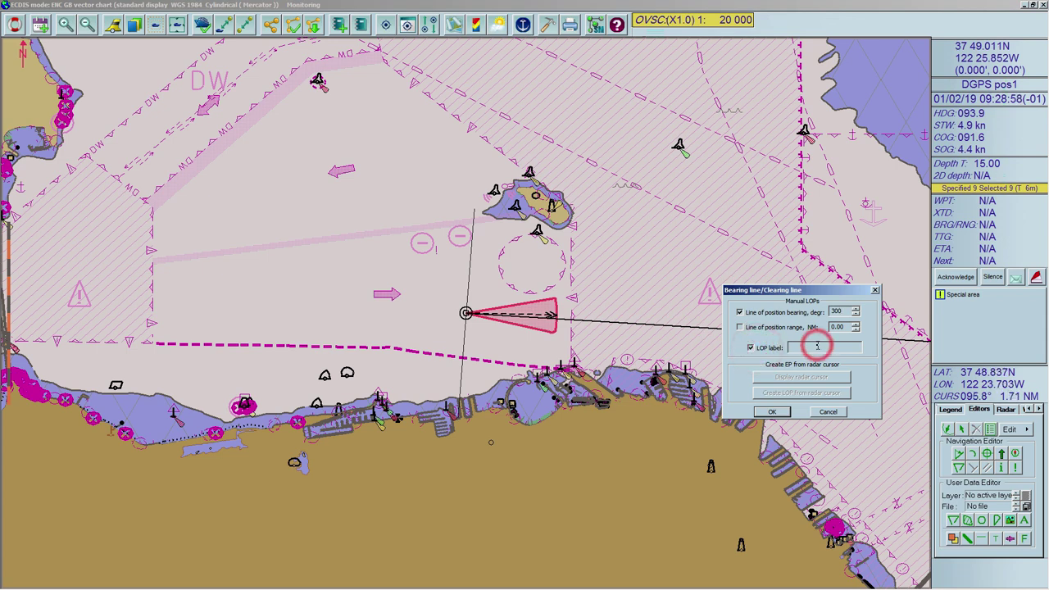
{"action": "type", "text": "Yellow Bluff Light"}
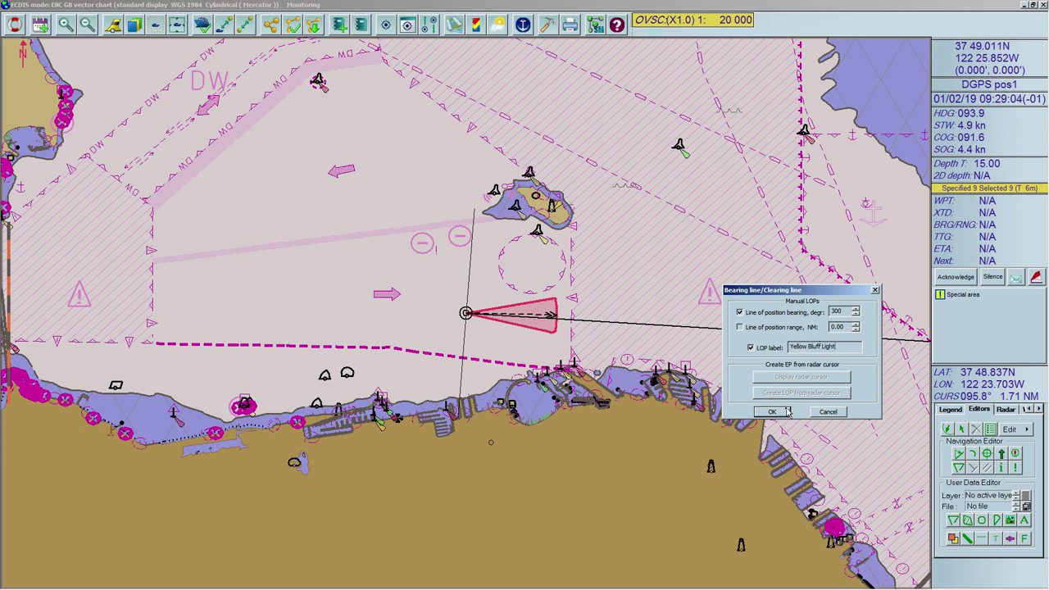
{"action": "left_click", "coordinate": [785, 412]}
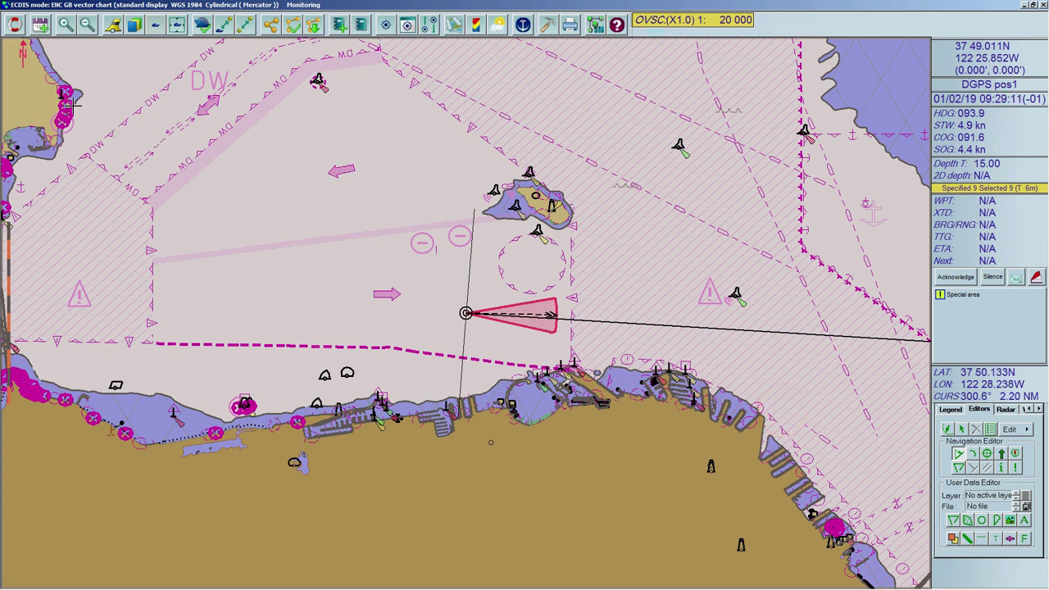
{"action": "mouse_move", "coordinate": [64, 97]}
{"action": "left_mouse_down"}
{"action": "mouse_move", "coordinate": [506, 307]}
{"action": "mouse_move", "coordinate": [597, 316]}
{"action": "left_mouse_up"}
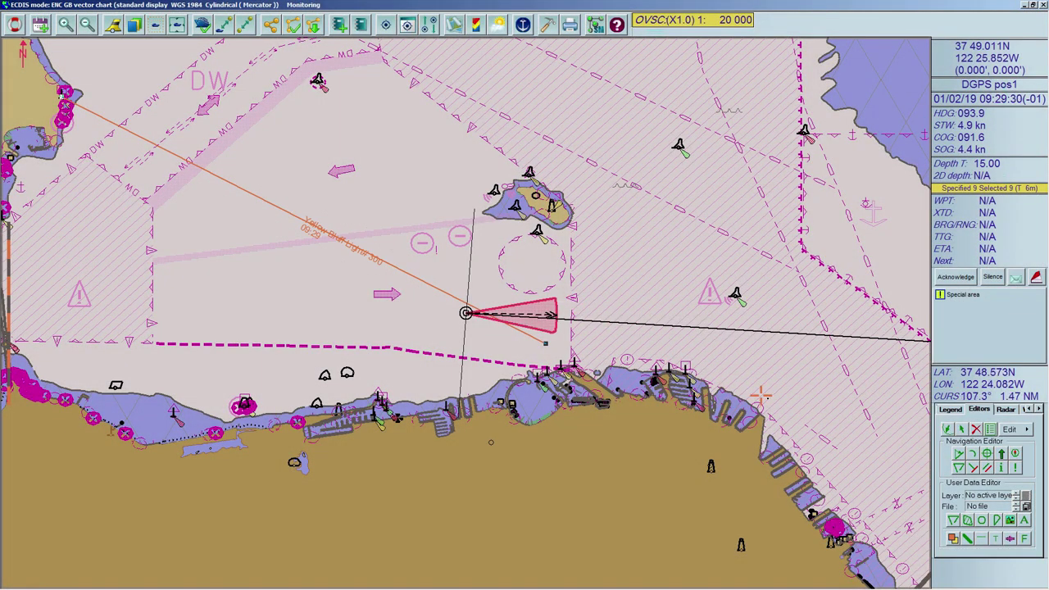
- Plot an unlabelled 030° bearing line of position from the light on the island north-east of the ship
{"action": "left_click", "coordinate": [959, 456]}
{"action": "mouse_move", "coordinate": [958, 423]}
{"action": "left_mouse_down"}
{"action": "mouse_move", "coordinate": [850, 385]}
{"action": "mouse_move", "coordinate": [812, 325]}
{"action": "left_mouse_up"}
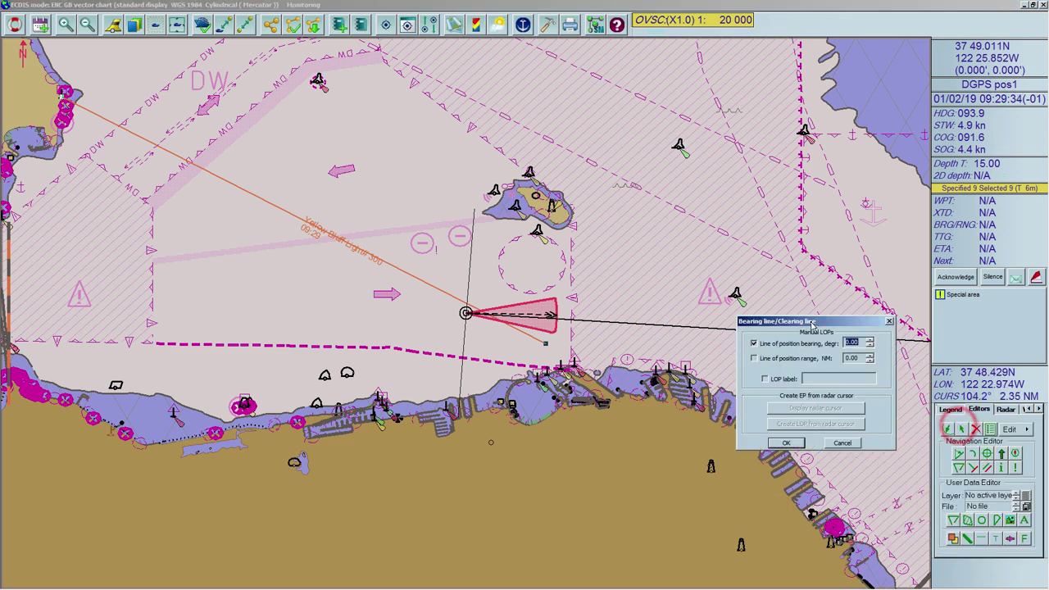
{"action": "type", "text": "0"}
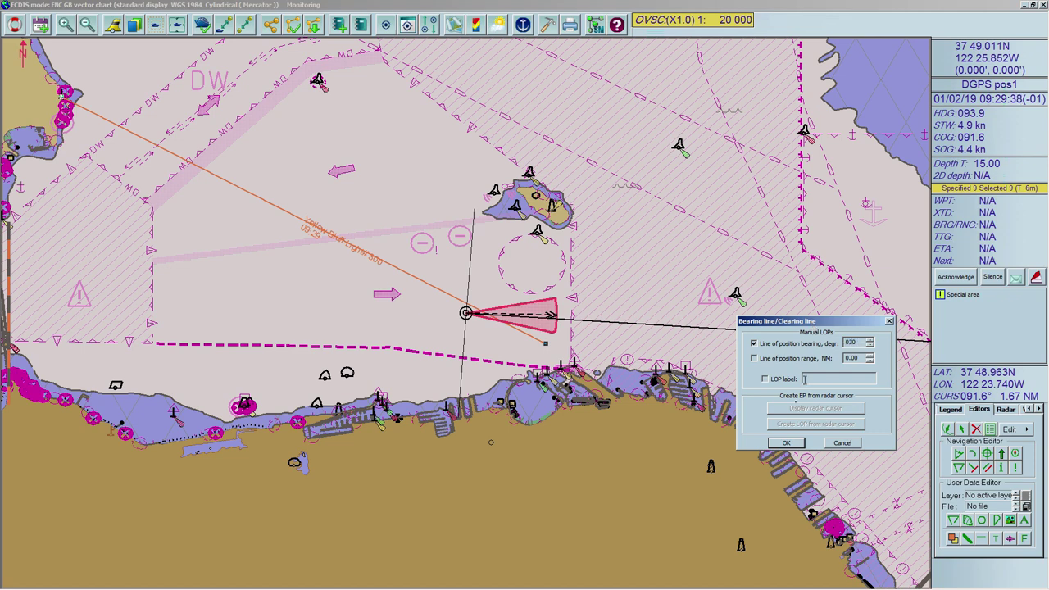
{"action": "left_click", "coordinate": [787, 442]}
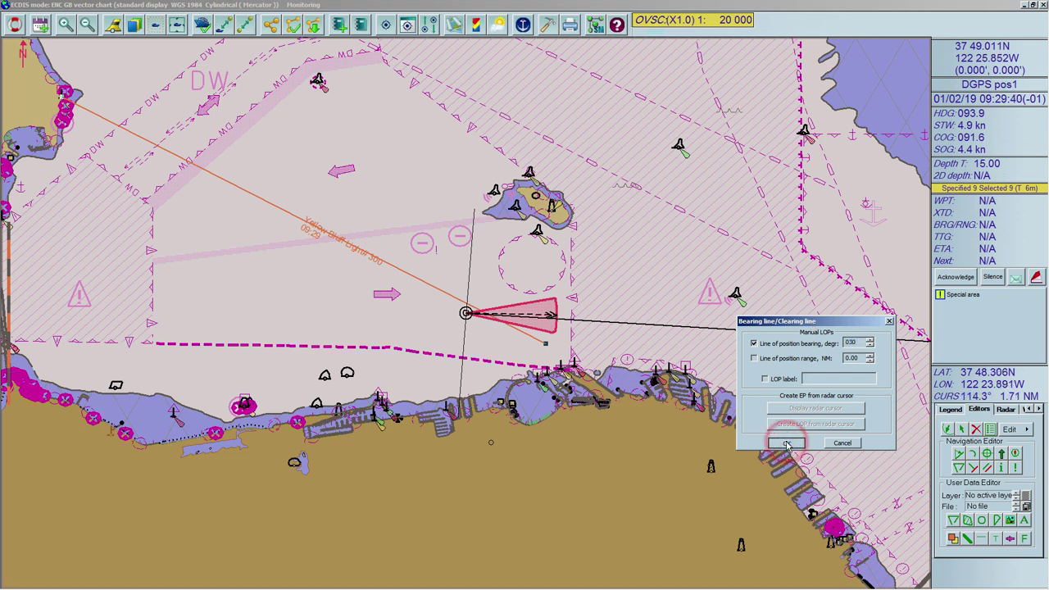
{"action": "left_click", "coordinate": [787, 442]}
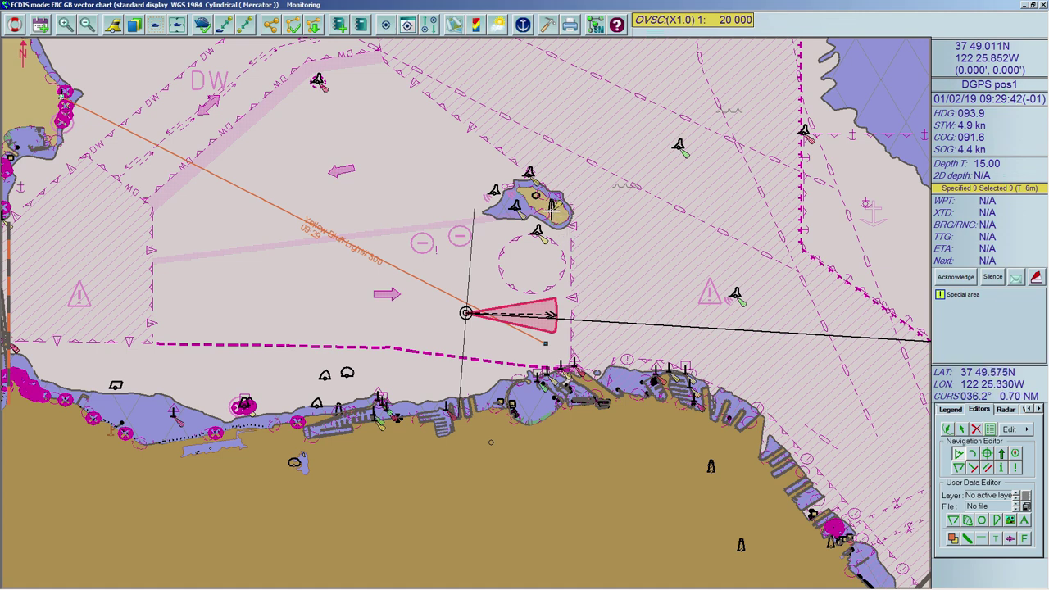
{"action": "left_click_drag", "start_coordinate": [554, 209], "coordinate": [467, 402]}
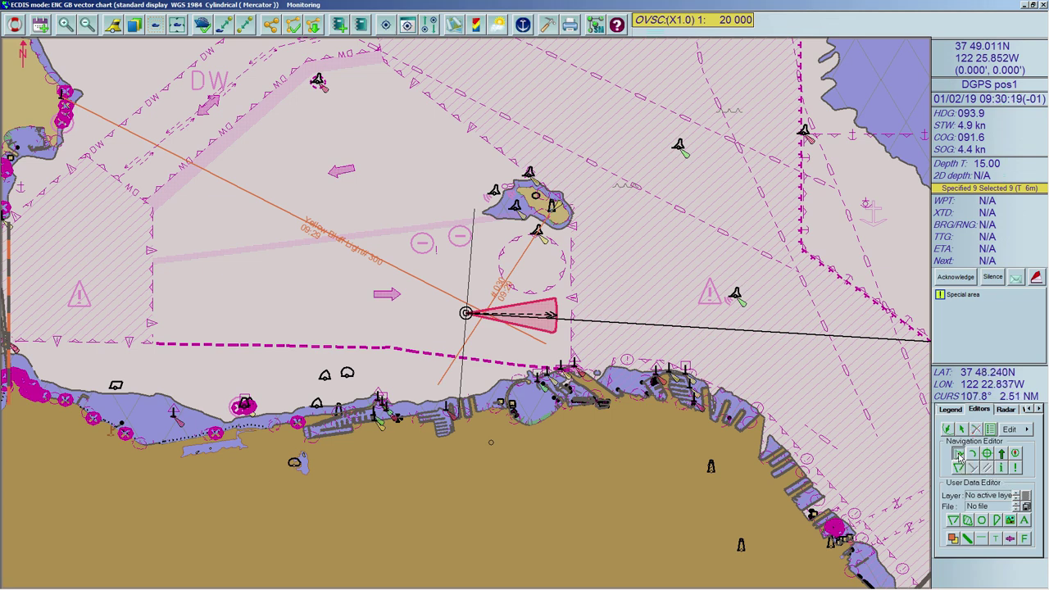
- Plot an unlabelled 195° bearing line of position from the pier on the southern shore towards the ship
{"action": "left_click", "coordinate": [957, 455]}
{"action": "left_click_drag", "start_coordinate": [949, 427], "coordinate": [819, 317]}
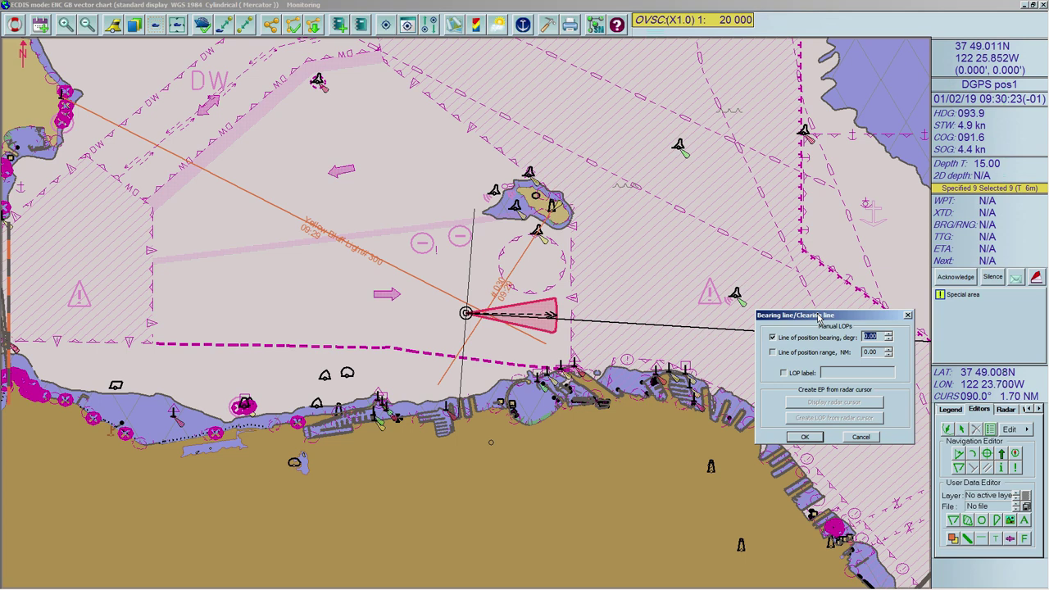
{"action": "type", "text": "195"}
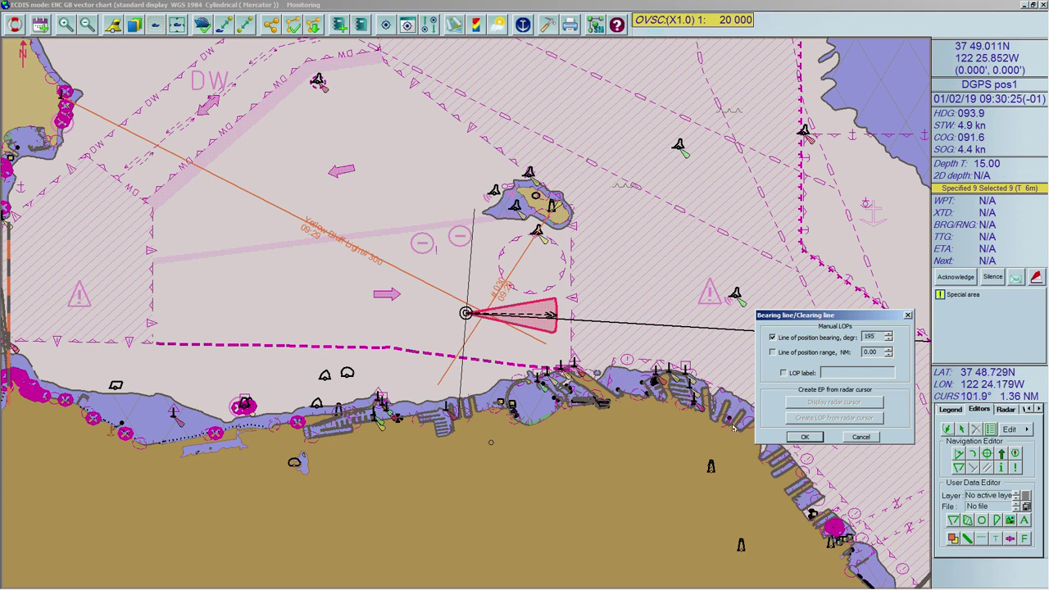
{"action": "left_click", "coordinate": [804, 437]}
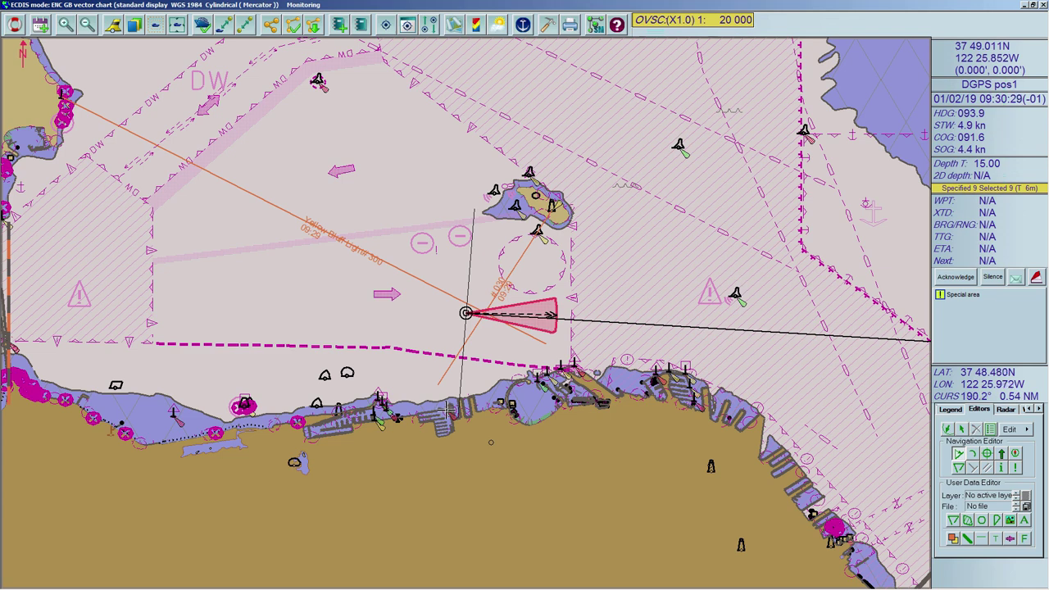
{"action": "left_click_drag", "start_coordinate": [449, 407], "coordinate": [555, 275]}
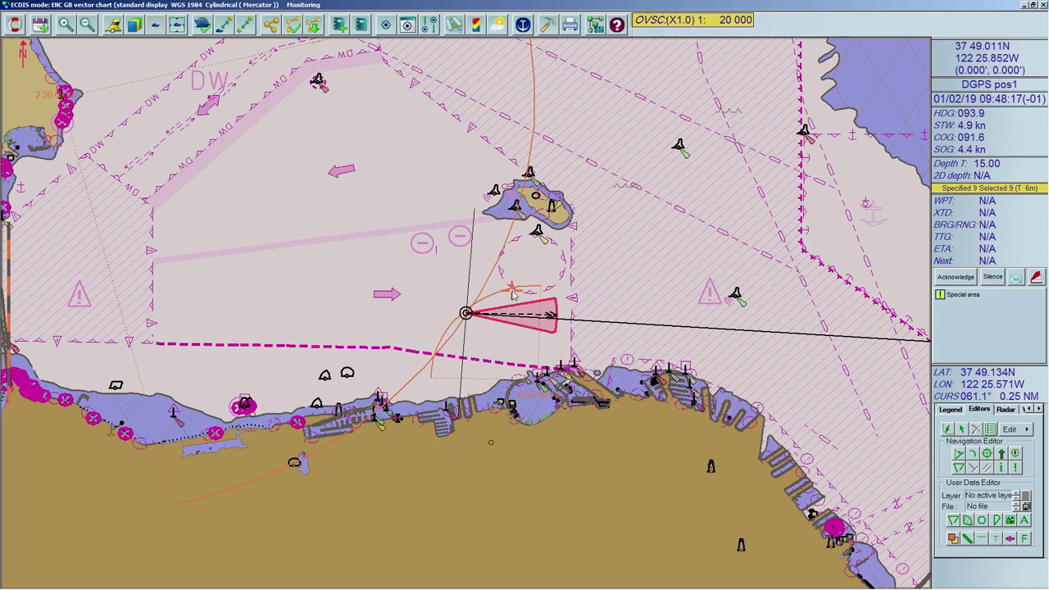
- Plot a 0.73 NM range line of position labelled Alcatraz Light from the lighthouse on the island north-east of the ship
{"action": "left_click", "coordinate": [958, 457]}
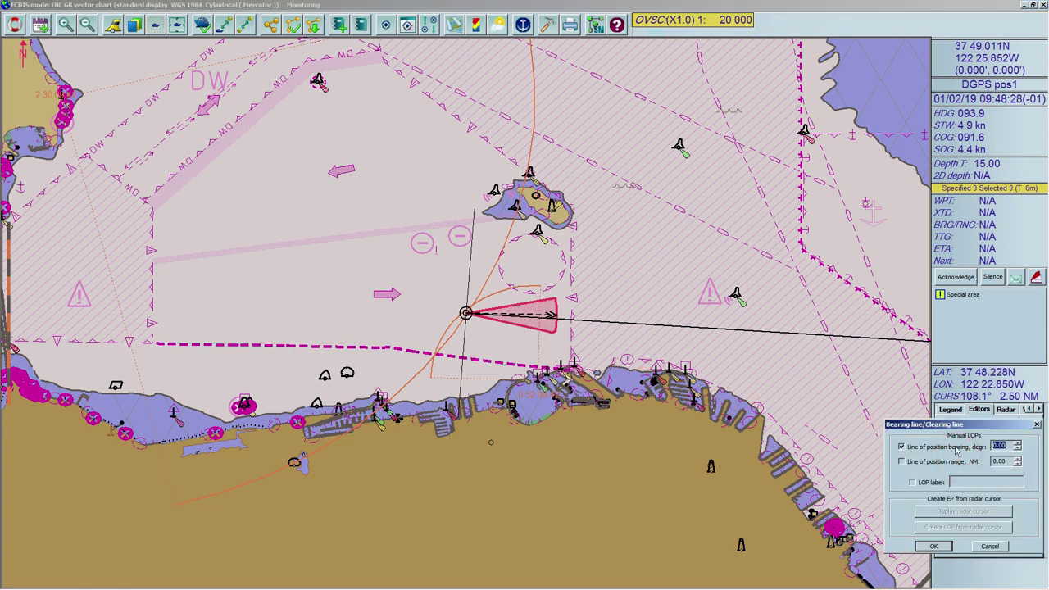
{"action": "left_click_drag", "start_coordinate": [947, 426], "coordinate": [820, 375]}
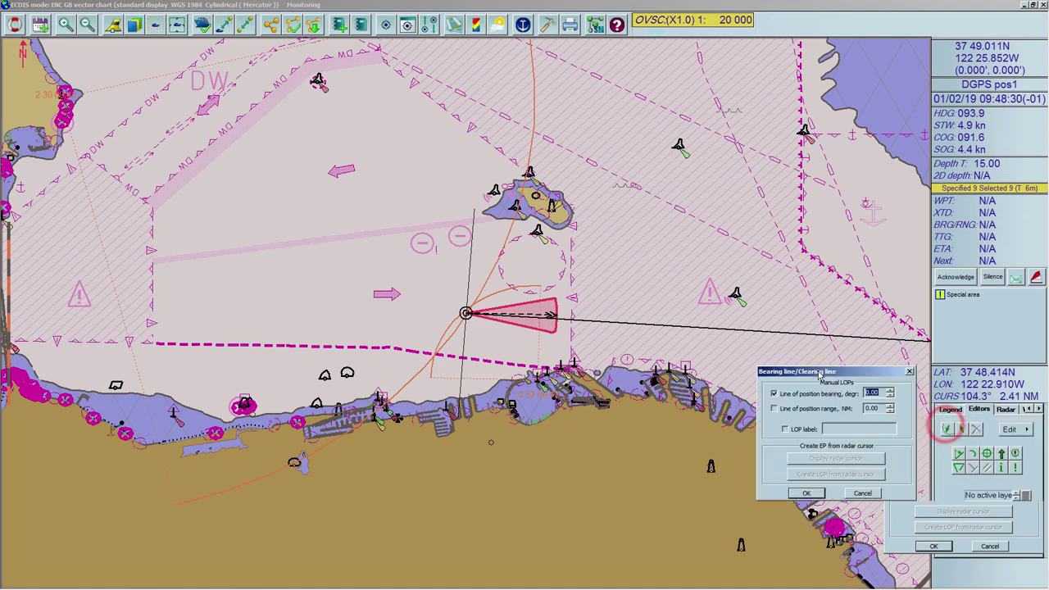
{"action": "left_click", "coordinate": [774, 407]}
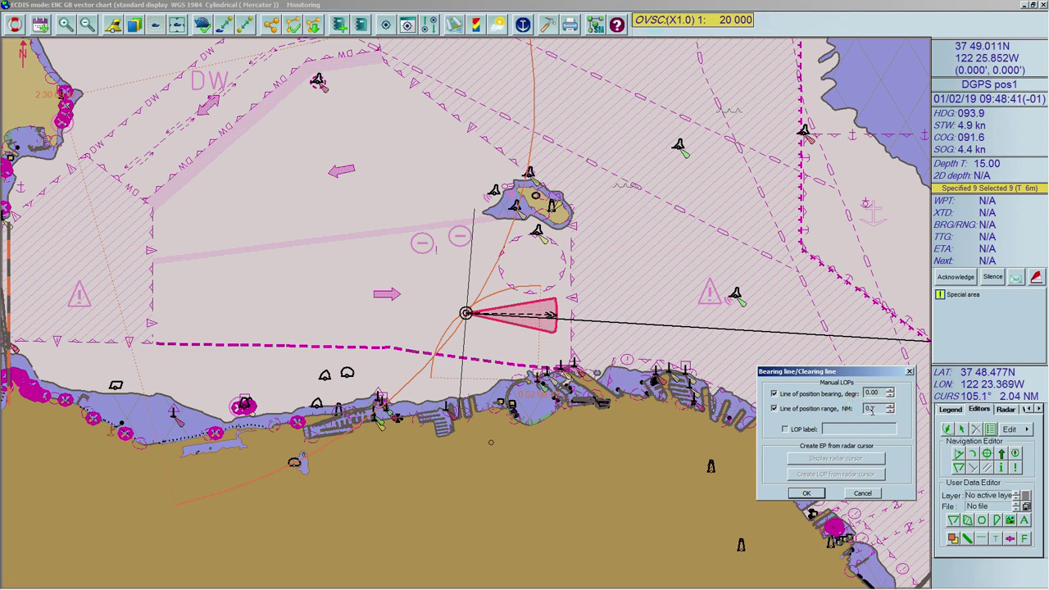
{"action": "left_click", "coordinate": [774, 394]}
{"action": "left_click", "coordinate": [787, 429]}
{"action": "left_click", "coordinate": [836, 428]}
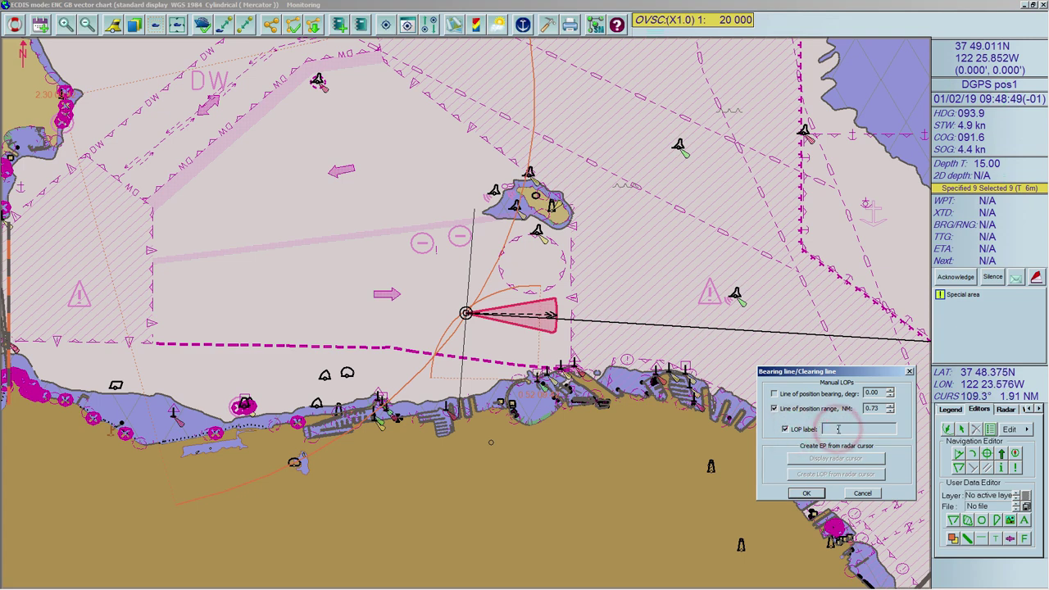
{"action": "type", "text": "Alcatraz"}
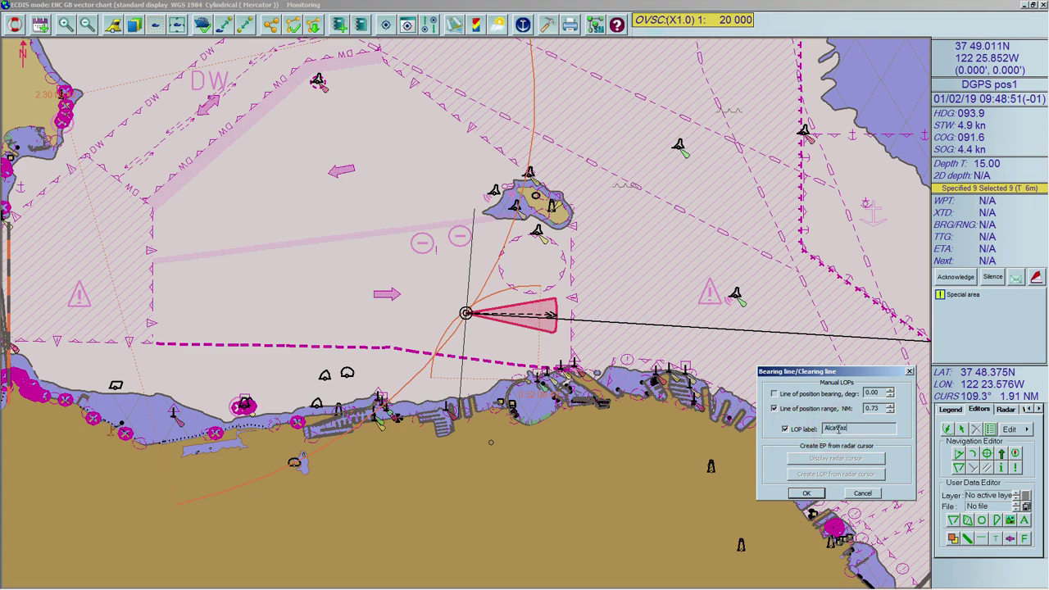
{"action": "type", "text": " Light"}
{"action": "left_click", "coordinate": [817, 492]}
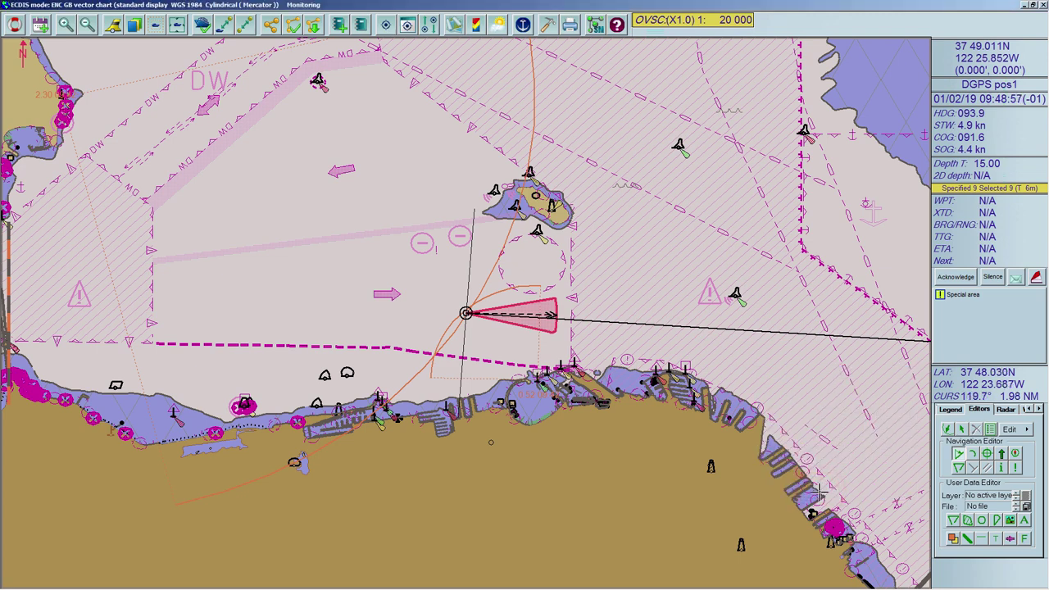
{"action": "left_click", "coordinate": [554, 210]}
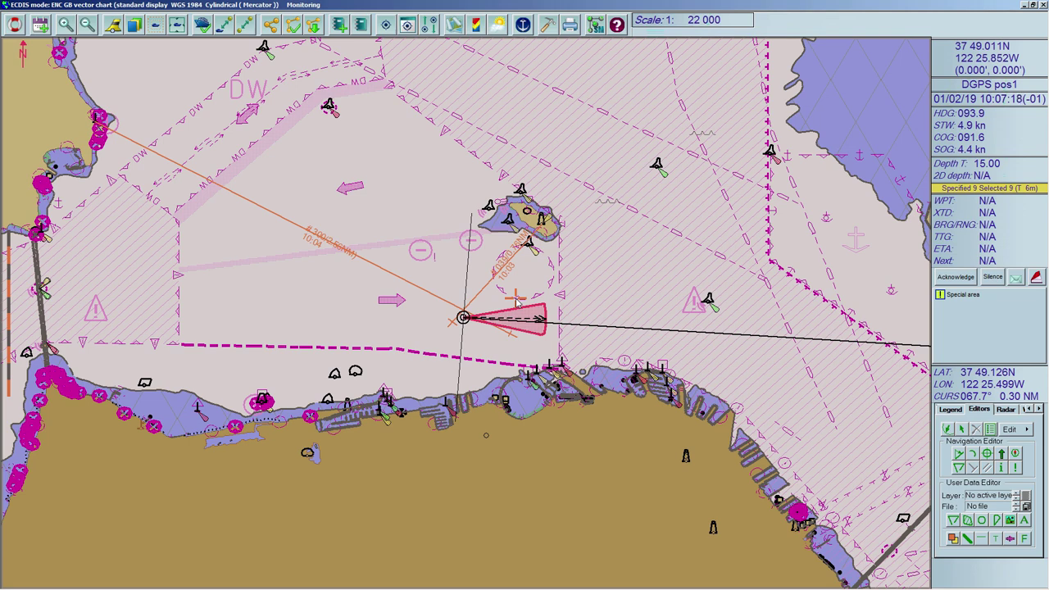
- Plot an unlabelled line of position with a 136° bearing and 0.73 NM range from the pier on the southern shore
{"action": "left_click", "coordinate": [957, 455]}
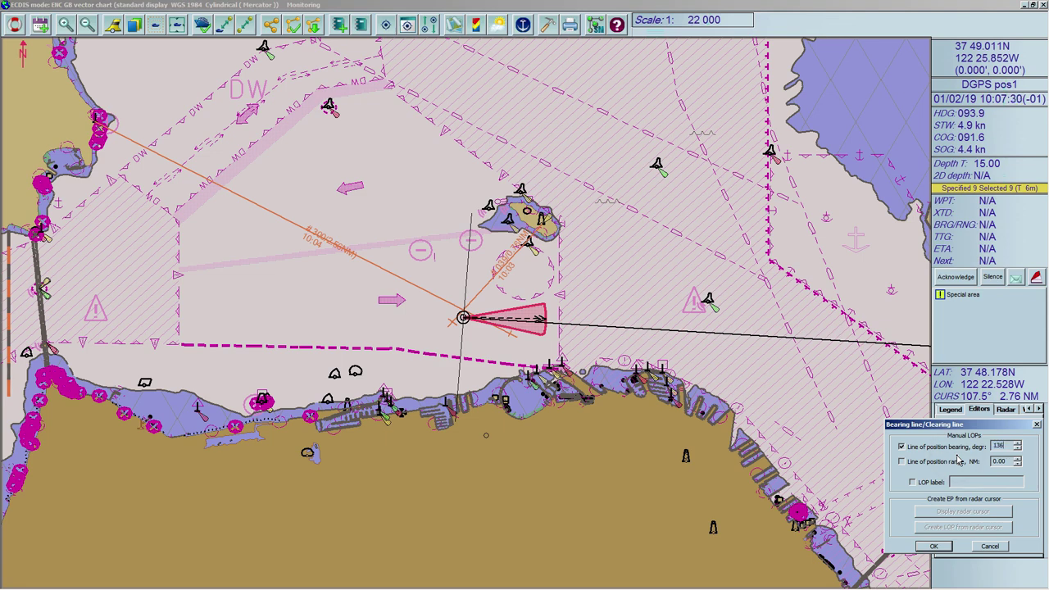
{"action": "left_click", "coordinate": [901, 462]}
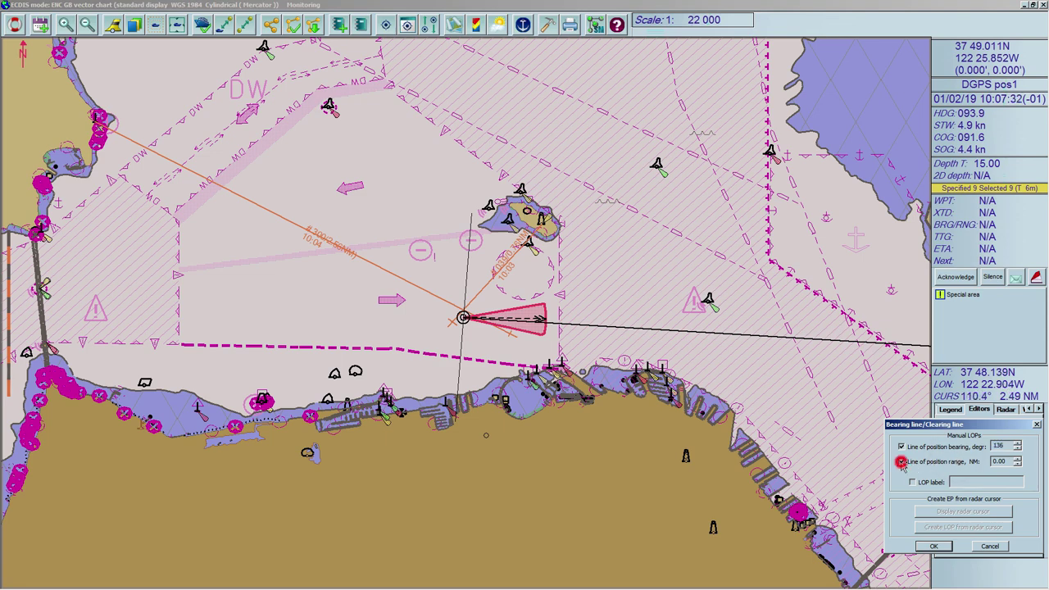
{"action": "left_click", "coordinate": [998, 461]}
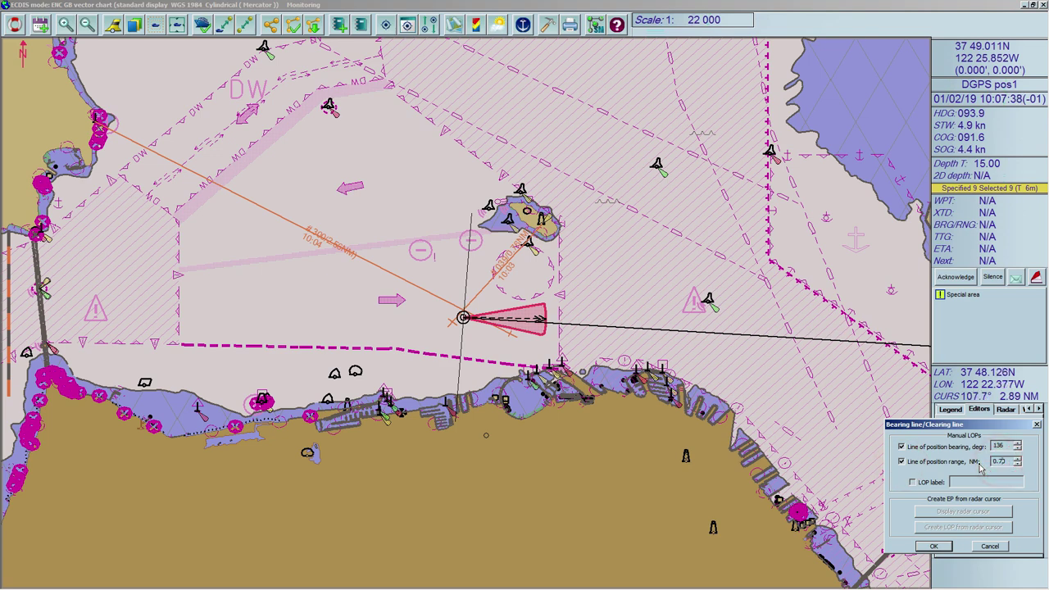
{"action": "left_click", "coordinate": [934, 547]}
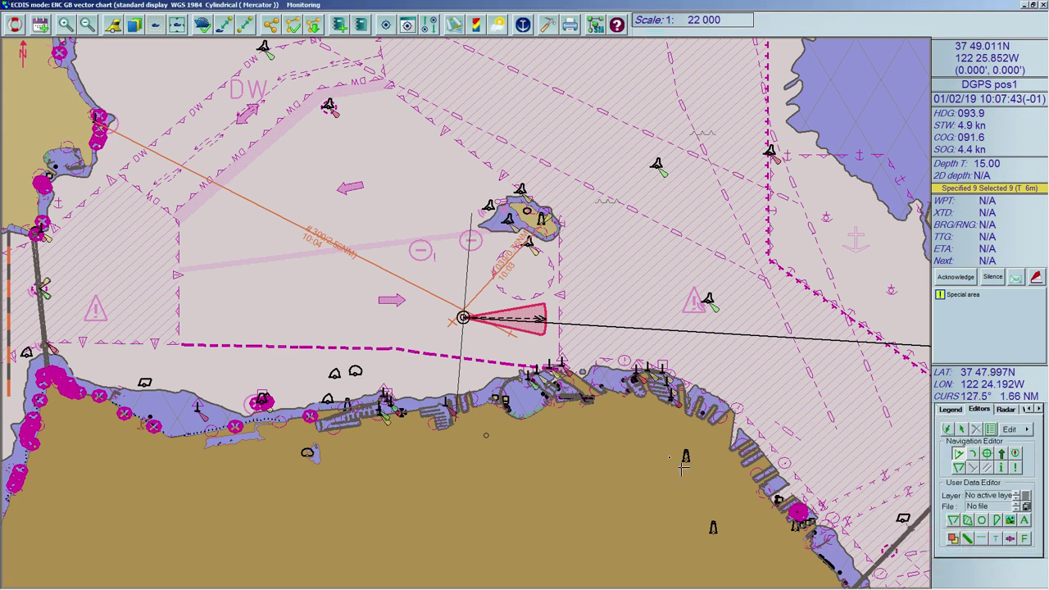
{"action": "left_click", "coordinate": [529, 379]}
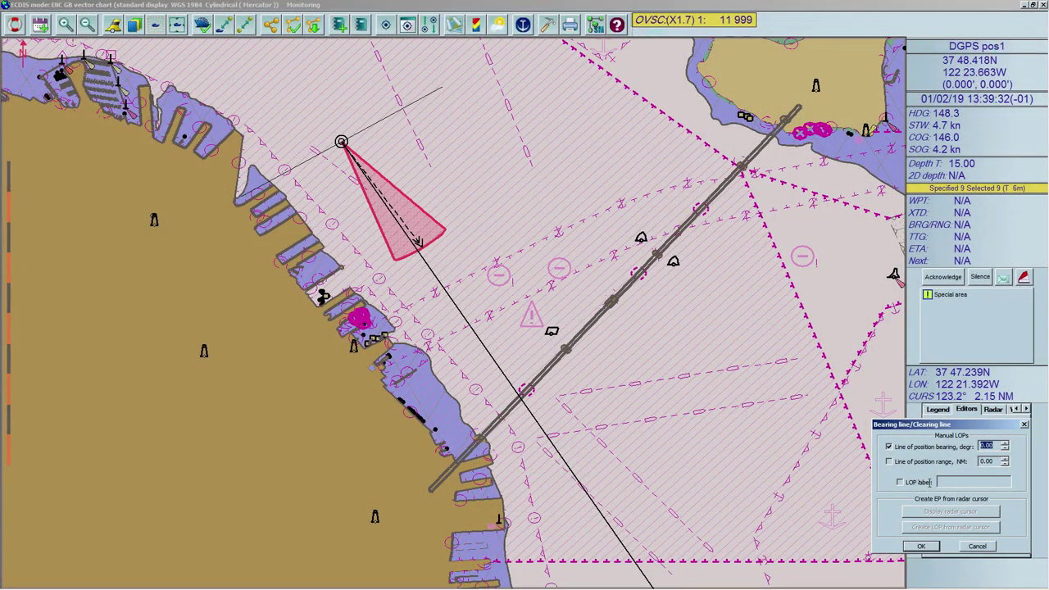
- Plot a 146° bearing line labelled NLT from the bridge's south-western end, running north-west along the pier heads
{"action": "left_click", "coordinate": [922, 482]}
{"action": "left_click", "coordinate": [953, 483]}
{"action": "double_click", "coordinate": [991, 446]}
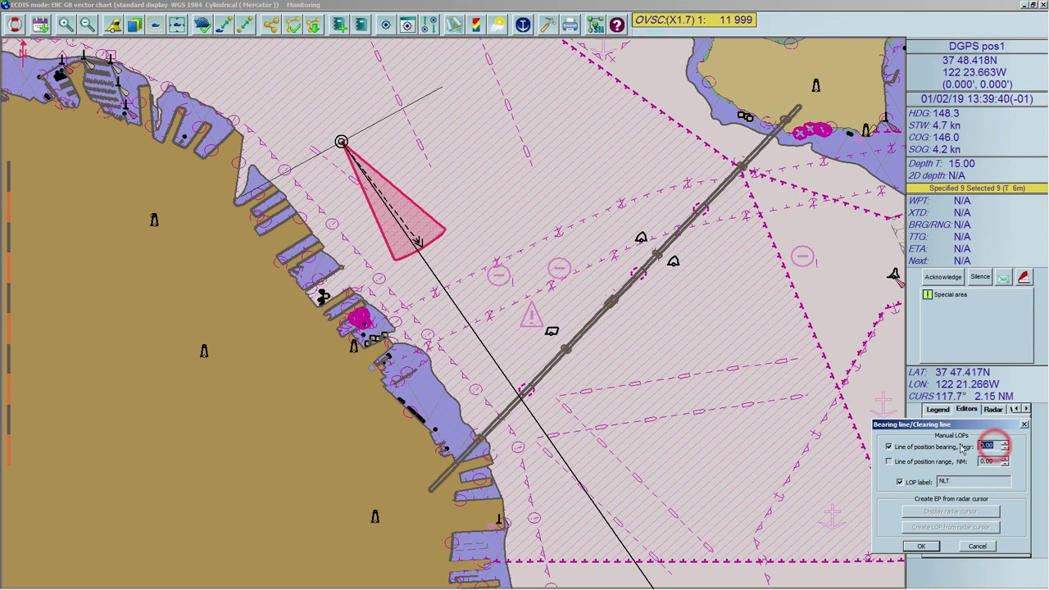
{"action": "type", "text": "146"}
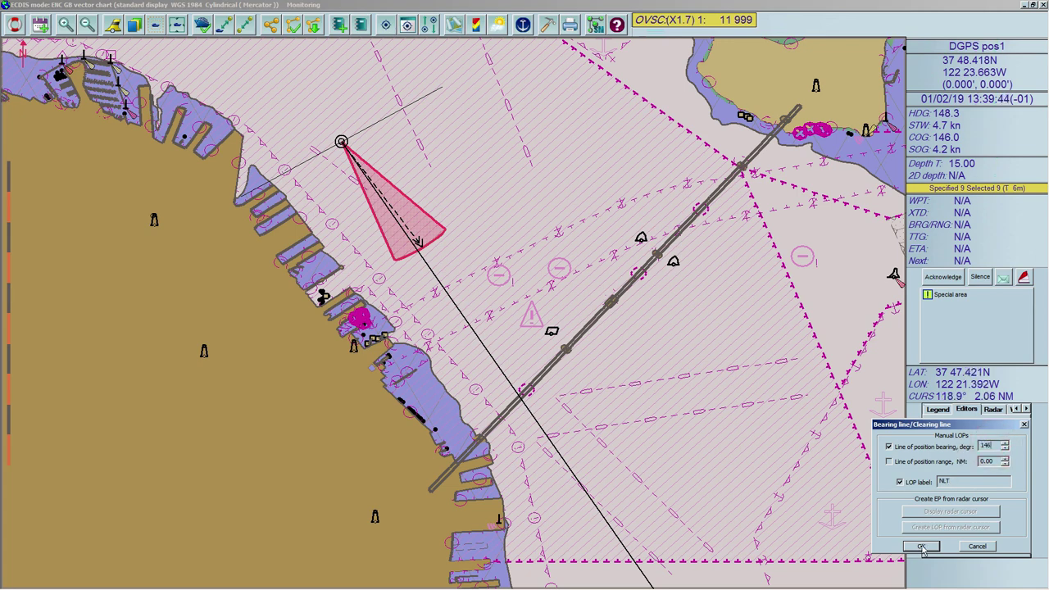
{"action": "left_click", "coordinate": [921, 546]}
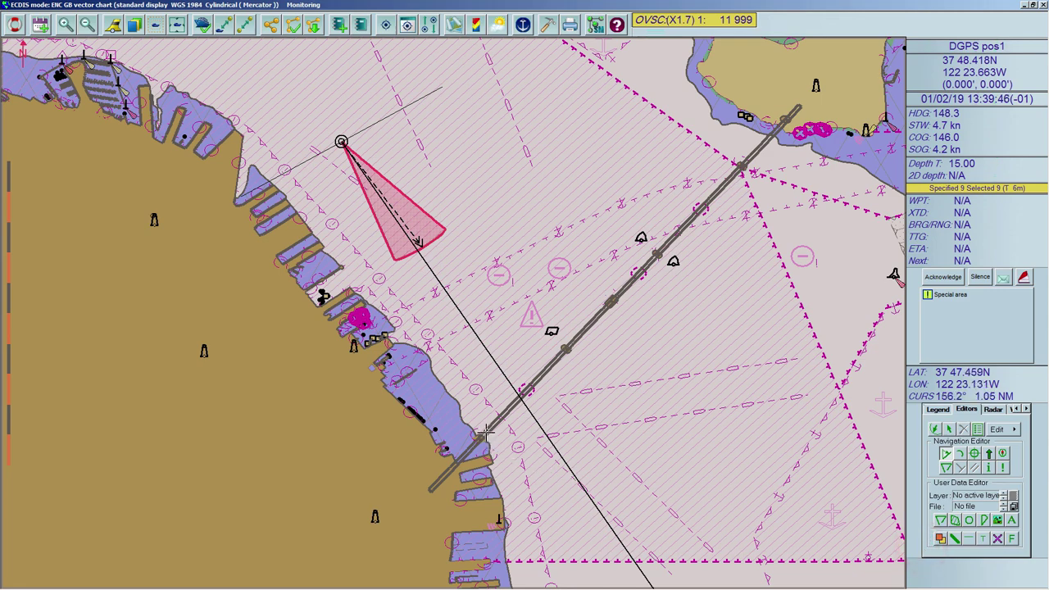
{"action": "left_click_drag", "start_coordinate": [481, 428], "coordinate": [322, 123]}
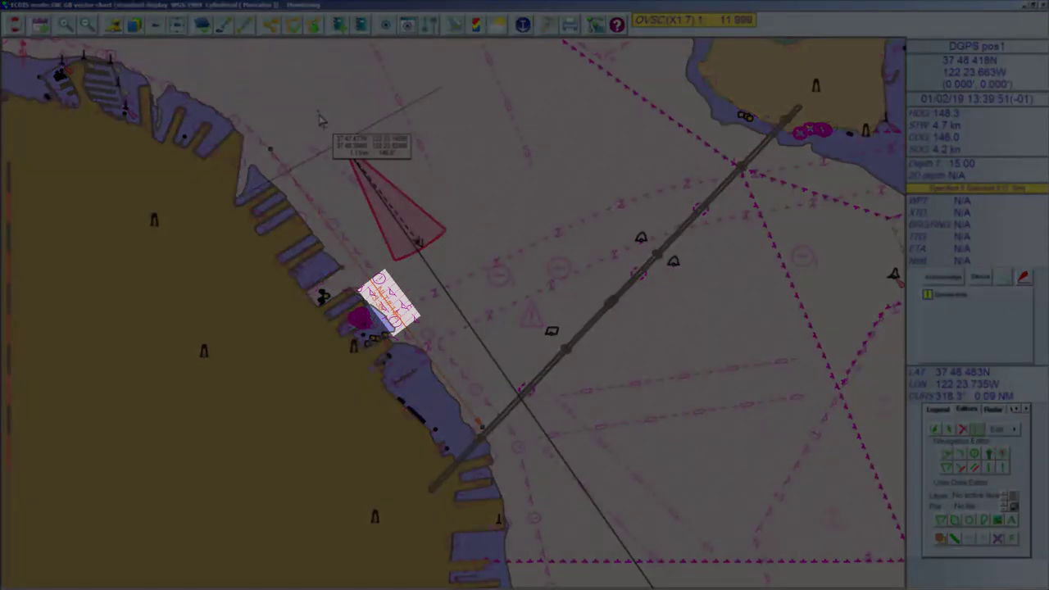
{"action": "left_click_drag", "start_coordinate": [320, 120], "coordinate": [319, 110]}
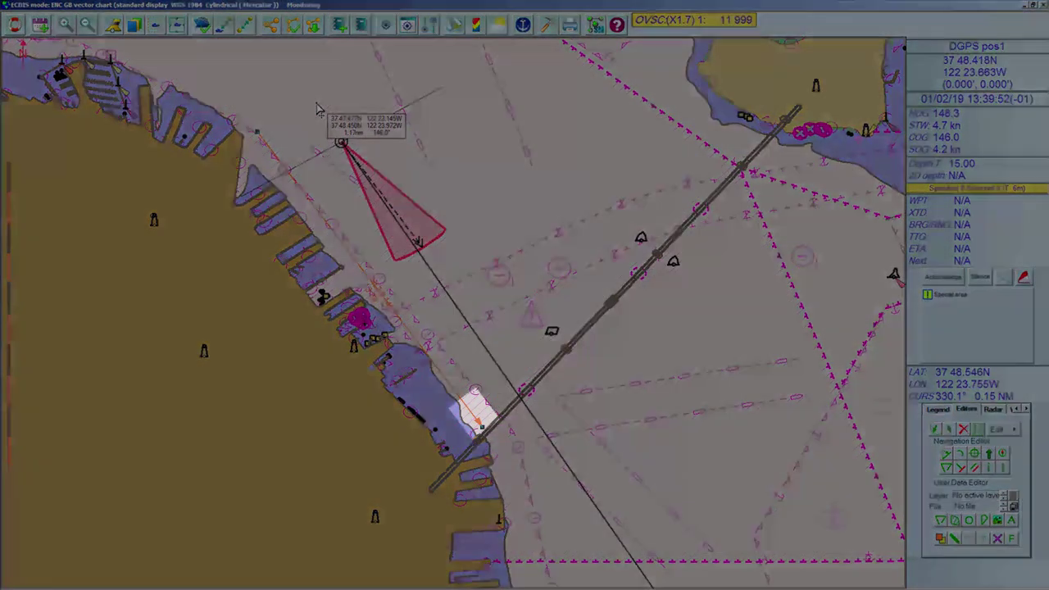
{"action": "left_click_drag", "start_coordinate": [320, 110], "coordinate": [320, 107]}
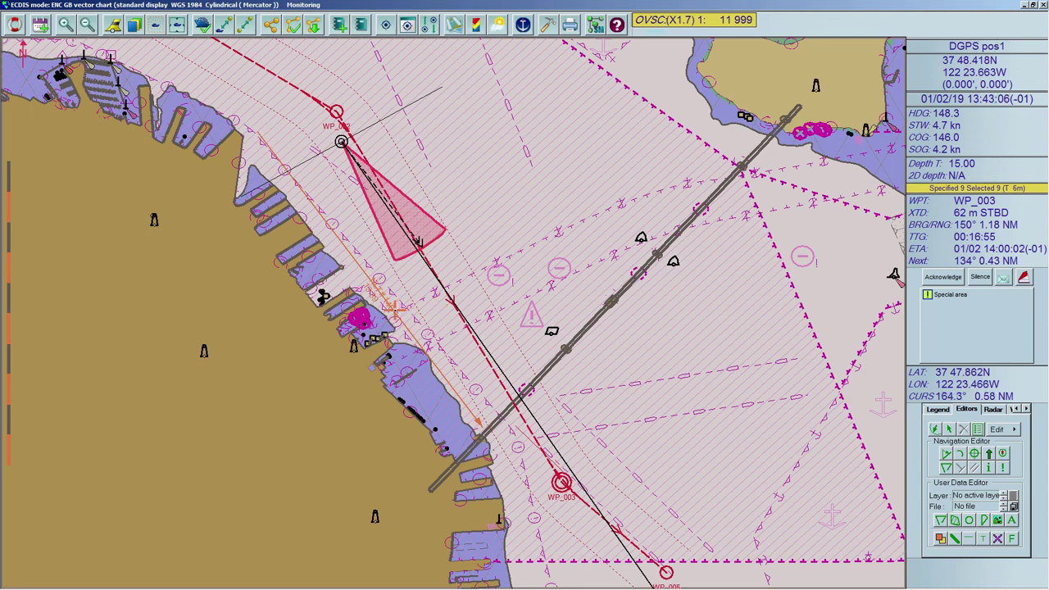
- Select the NLT line along the pier heads and turn it into a clearing line with its danger side marked
{"action": "left_click", "coordinate": [395, 310]}
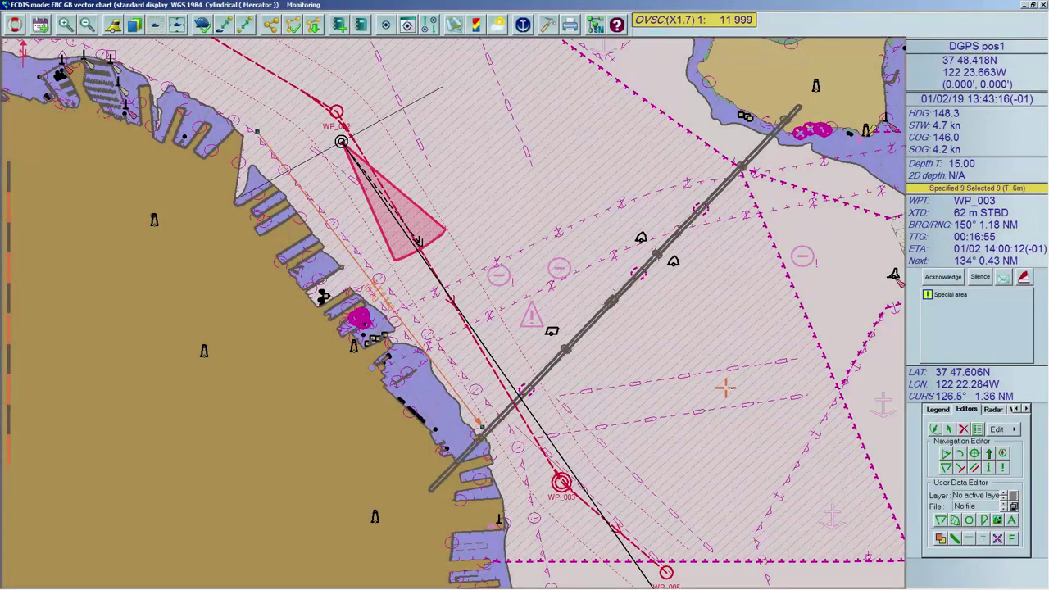
{"action": "left_click", "coordinate": [975, 467]}
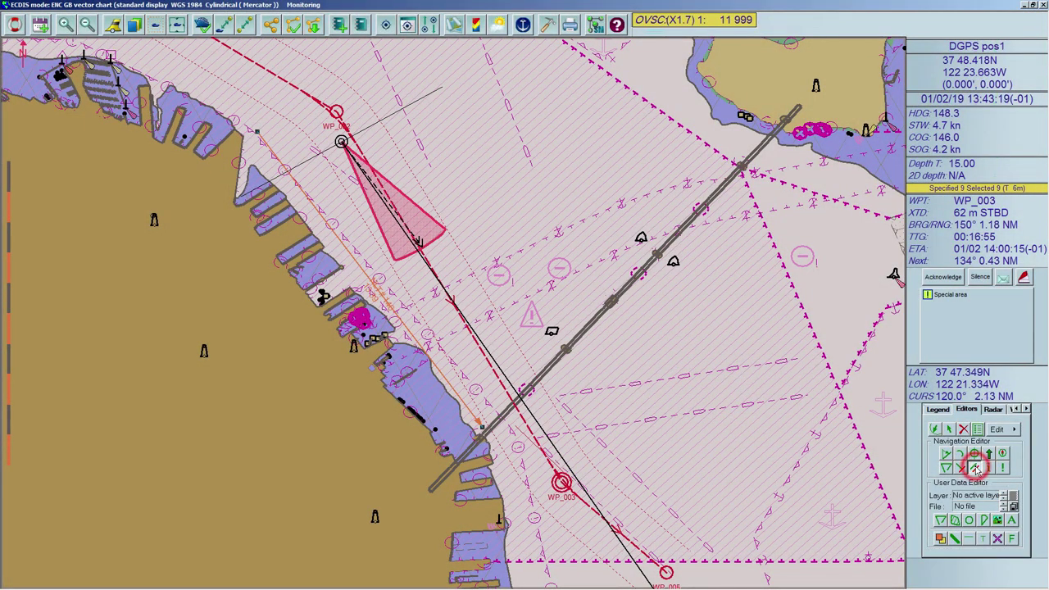
{"action": "left_click", "coordinate": [449, 210]}
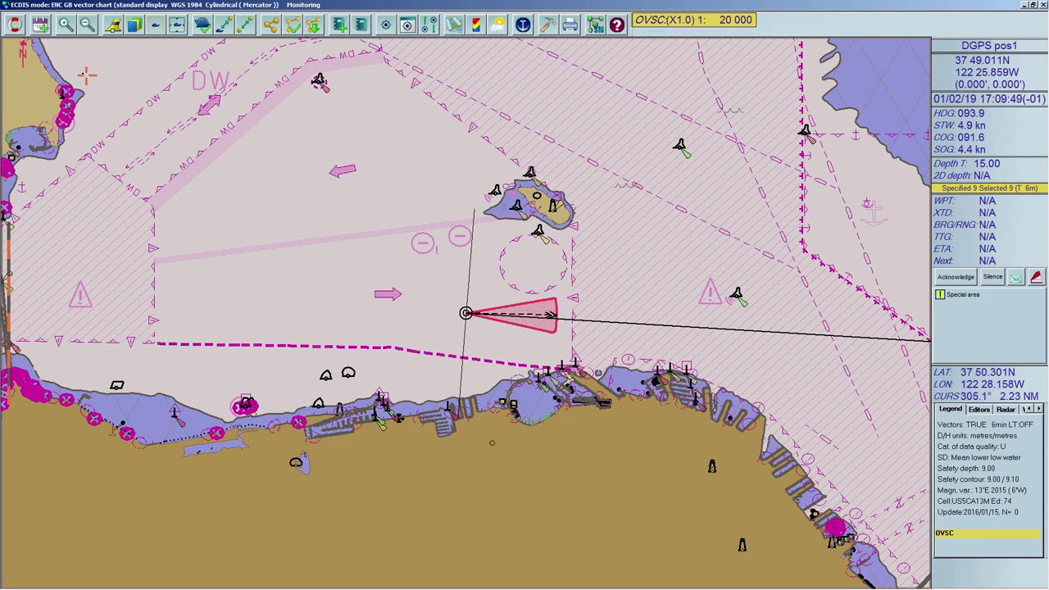
- Record an event at the ship's position with the comment COMPASS CHECK PERFORMED
{"action": "left_click", "coordinate": [41, 24]}
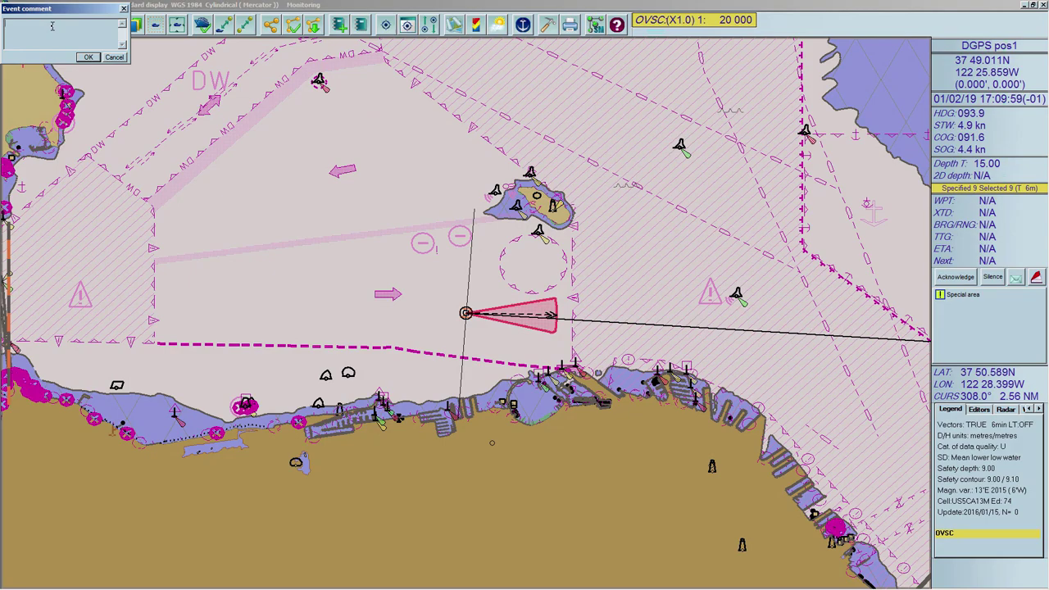
{"action": "type", "text": "COMPASS CHE"}
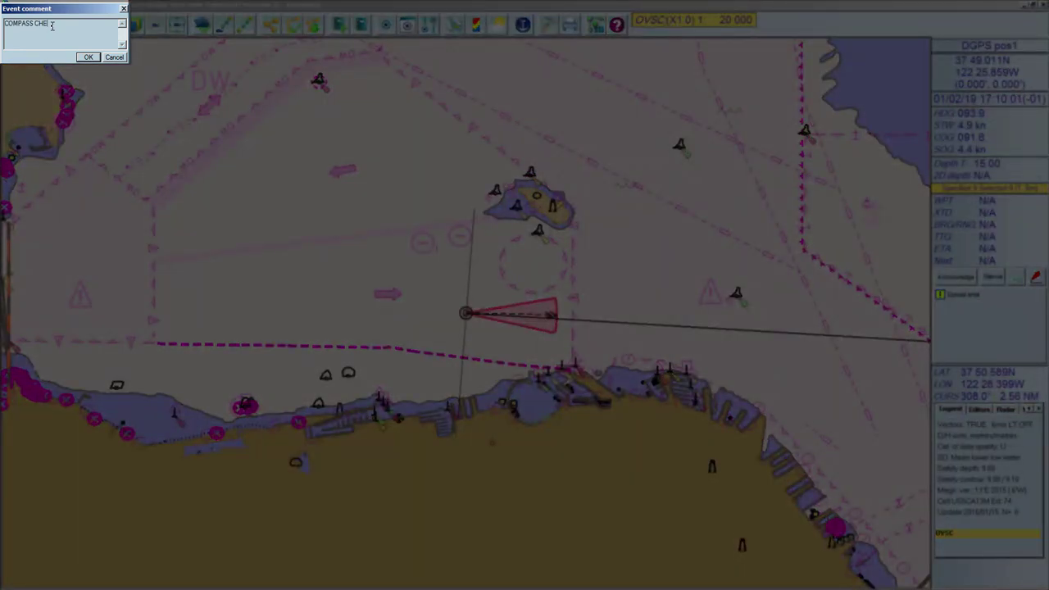
{"action": "type", "text": "CK PERFORMED"}
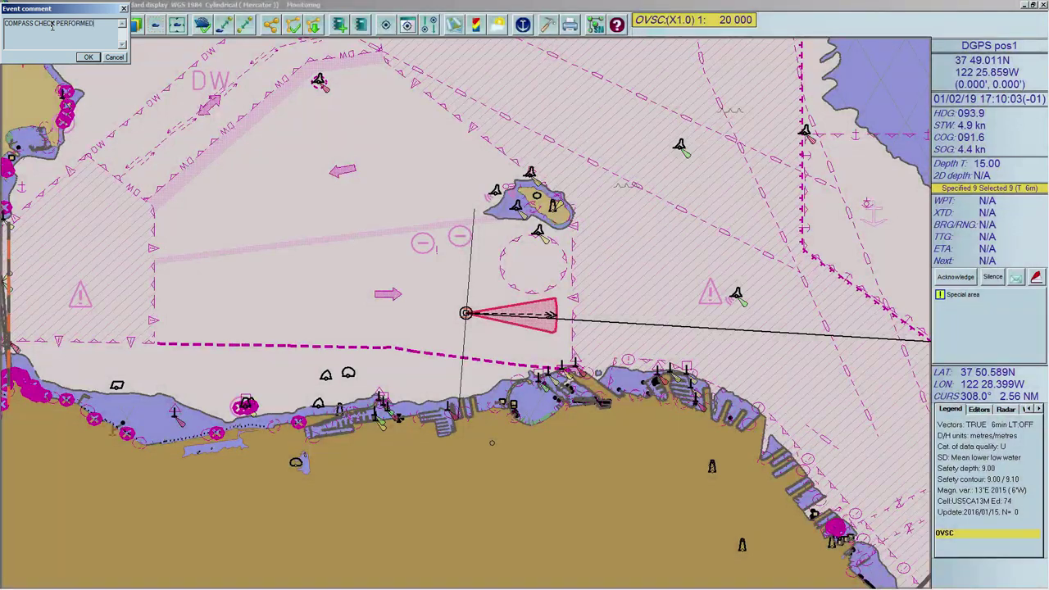
{"action": "left_click", "coordinate": [88, 59]}
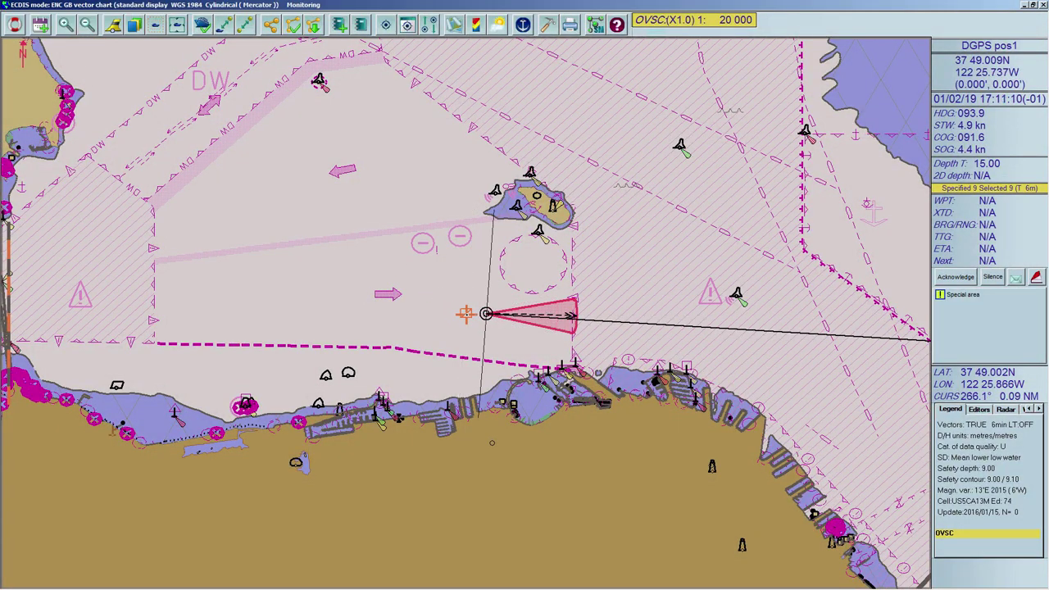
- Move the event mark to open water south-west of the ship and delete it from the chart
{"action": "mouse_move", "coordinate": [468, 319]}
{"action": "left_click_drag", "start_coordinate": [468, 319], "coordinate": [410, 333]}
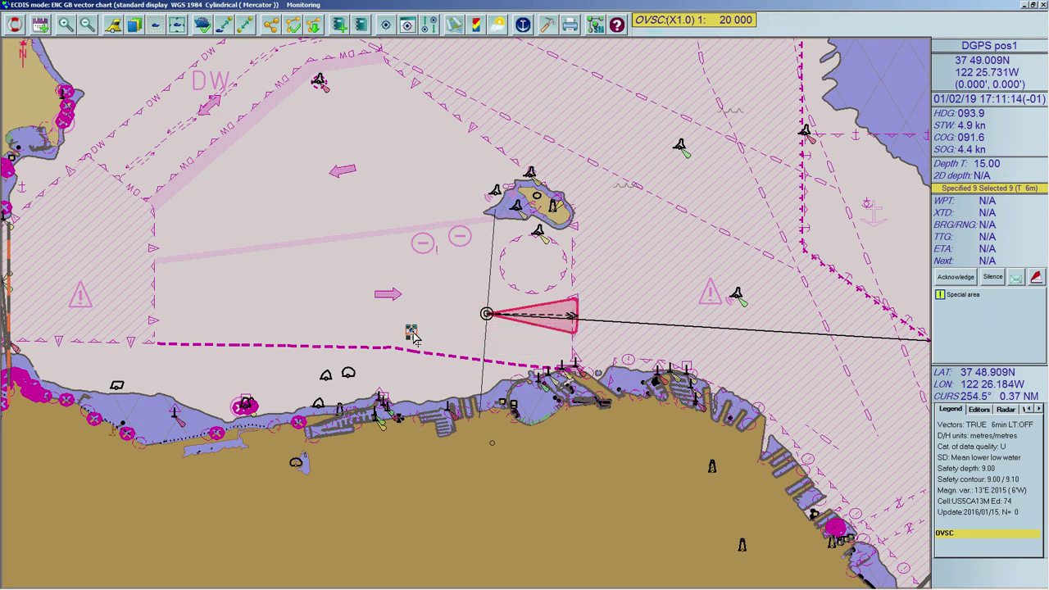
{"action": "right_click", "coordinate": [412, 334]}
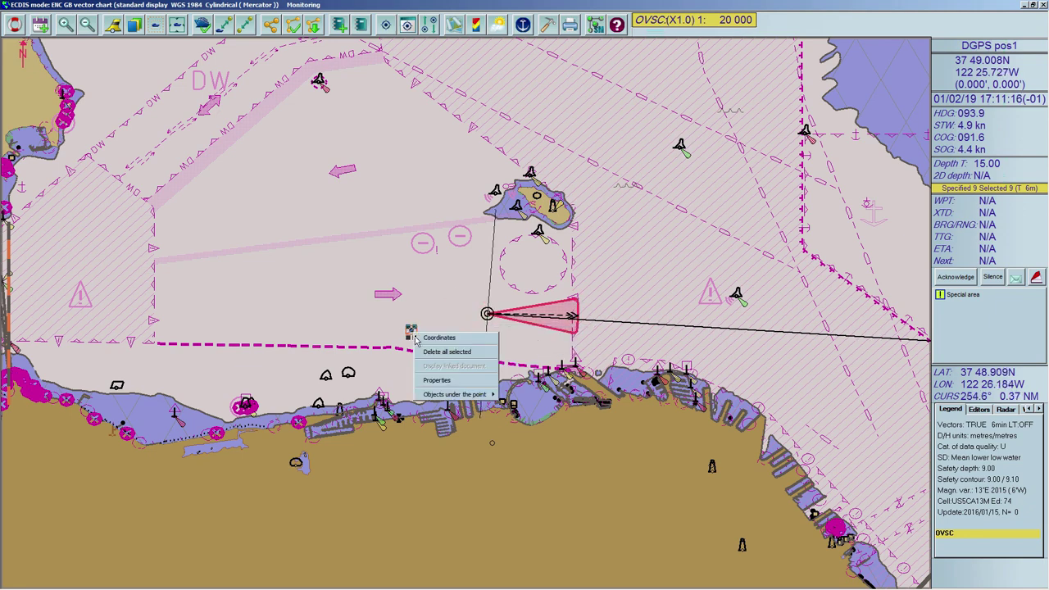
{"action": "left_click", "coordinate": [434, 351]}
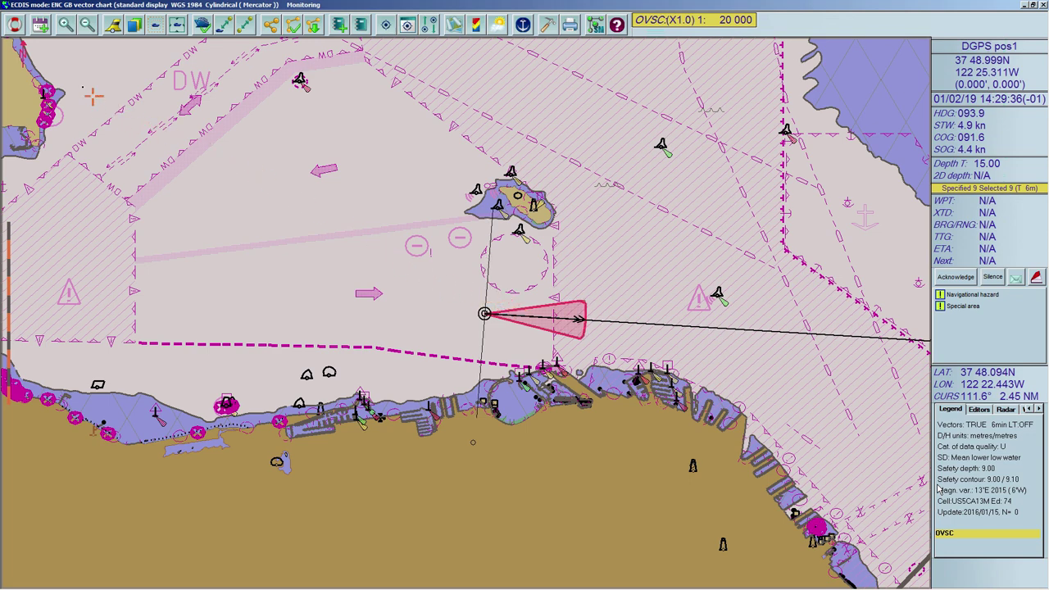
- Trigger a man-overboard event and agree to send a broadcast AIS message about it
{"action": "left_click", "coordinate": [15, 25]}
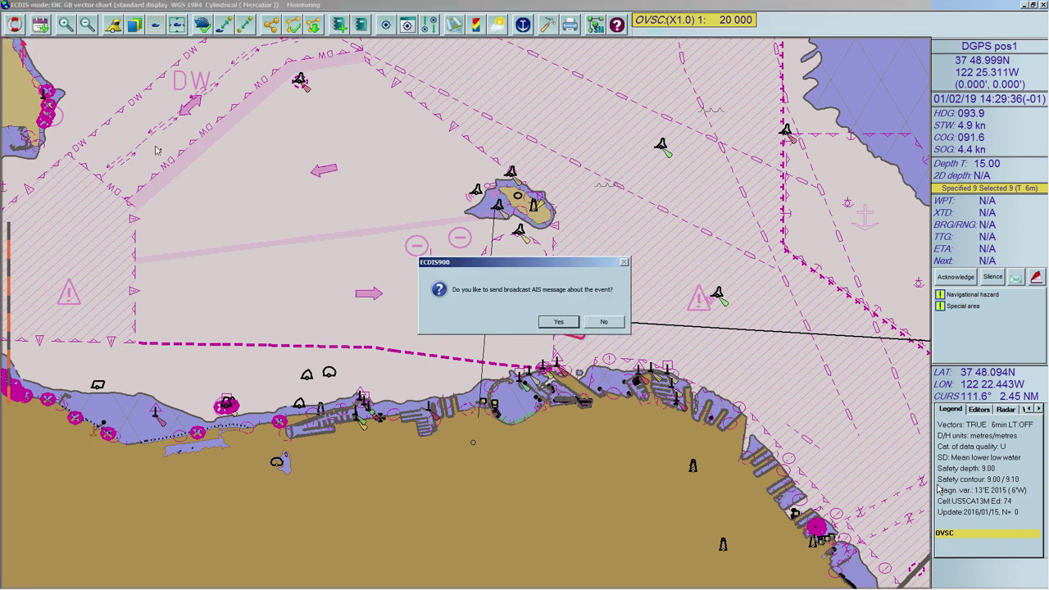
{"action": "left_click", "coordinate": [560, 323]}
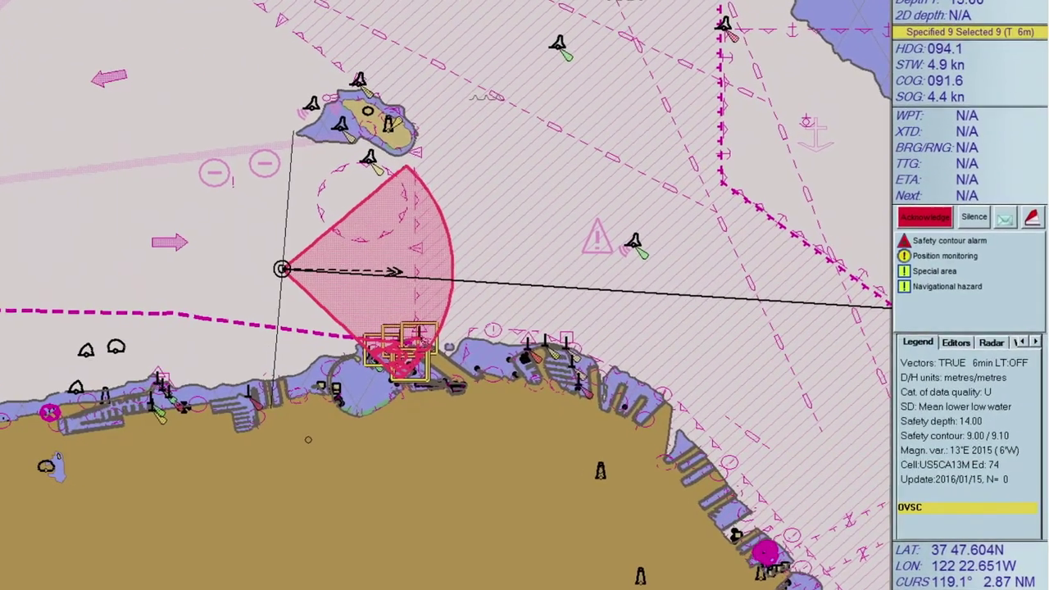
- Silence the safety contour alarm
{"action": "left_click", "coordinate": [974, 218]}
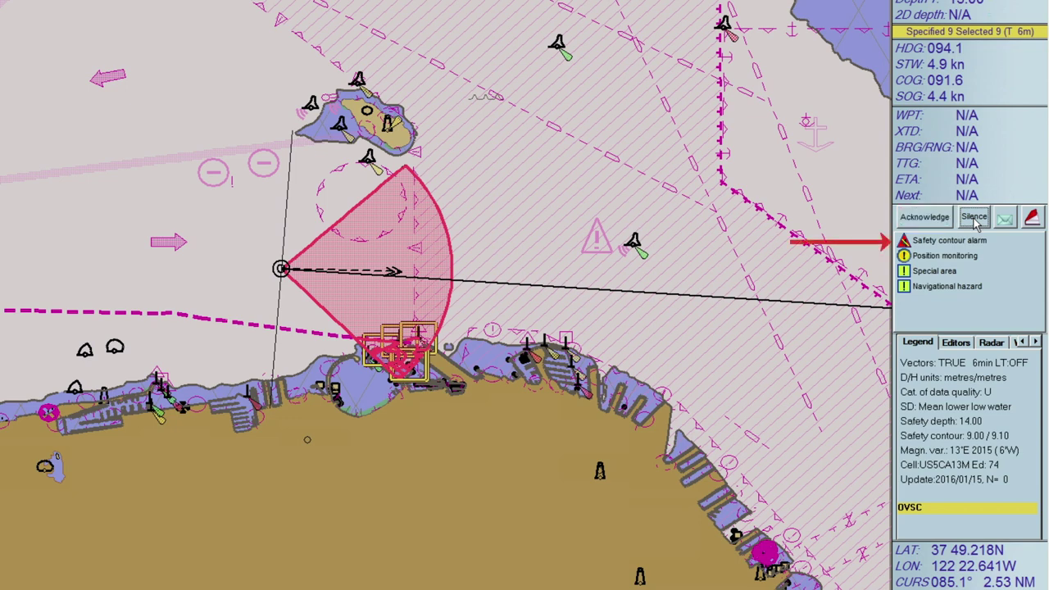
{"action": "left_click", "coordinate": [974, 218]}
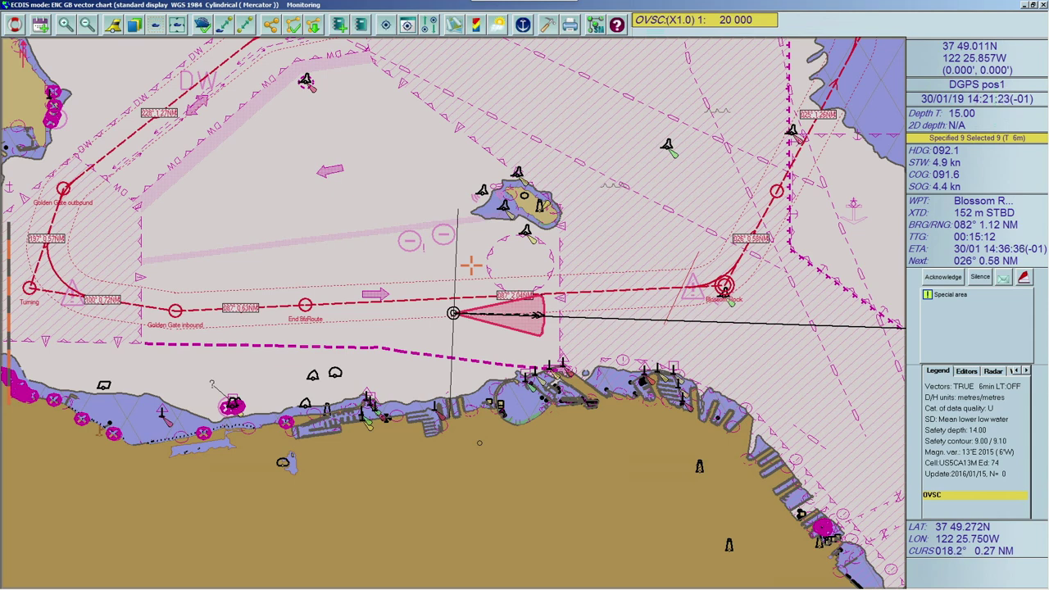
- Review the chart depth settings, including safety contour and safety depth, and the ship's guard zone and alarm settings
{"action": "right_click", "coordinate": [471, 264]}
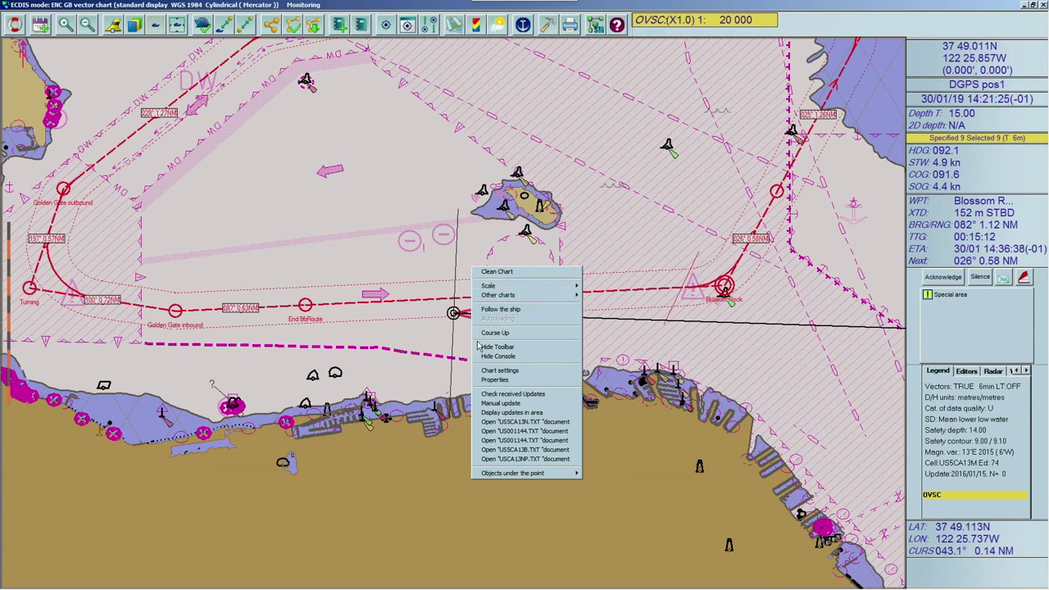
{"action": "left_click", "coordinate": [484, 370]}
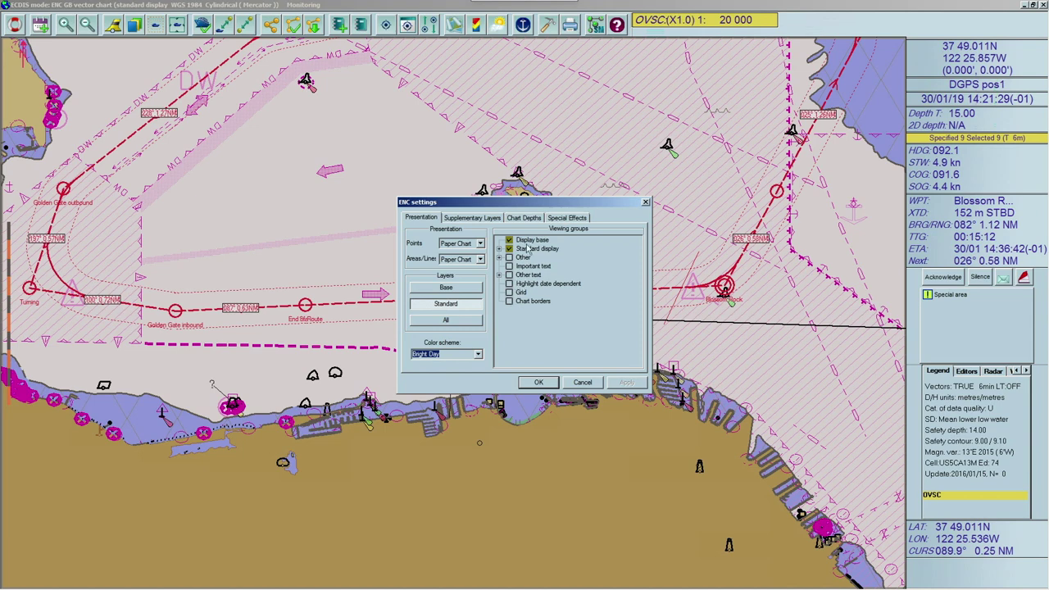
{"action": "left_click", "coordinate": [525, 218]}
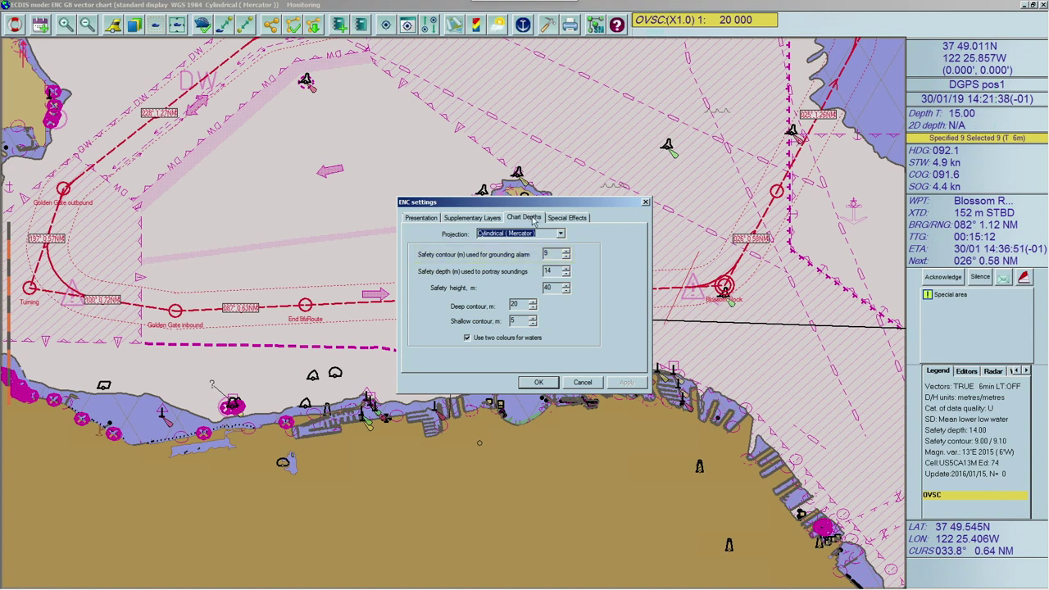
{"action": "left_click", "coordinate": [645, 202]}
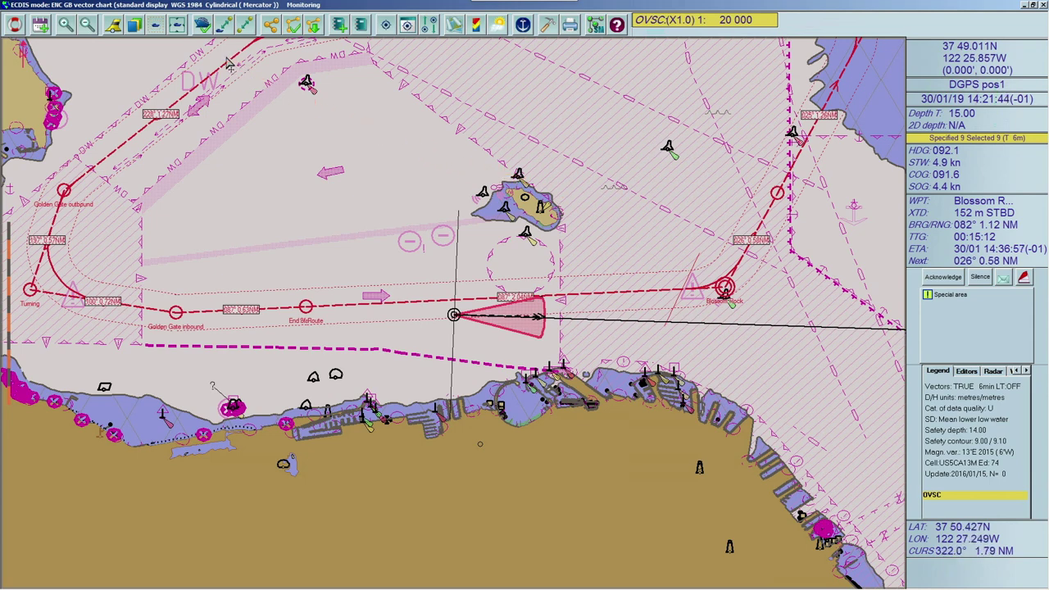
{"action": "left_click", "coordinate": [204, 27]}
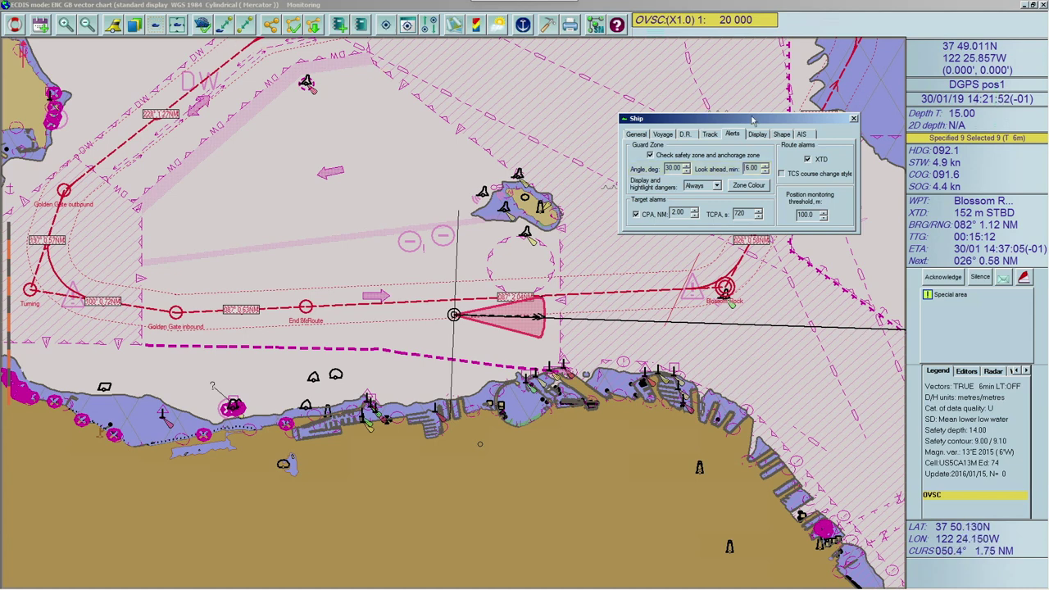
{"action": "left_click", "coordinate": [853, 119]}
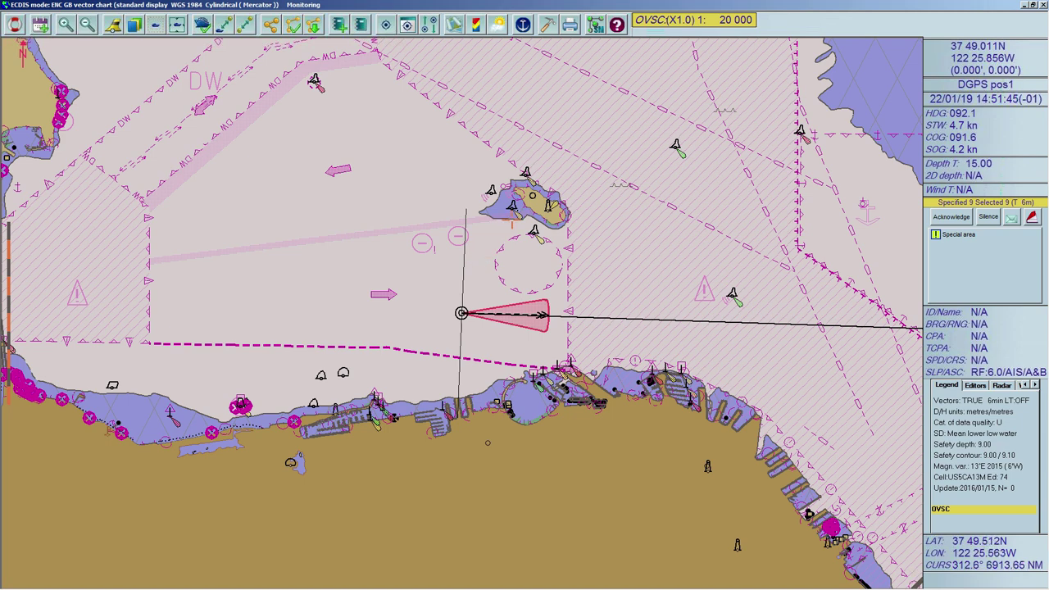
- Inspect the POS1 sensor's configuration and its available media types in the Sensor Monitor, including the parameter and routing commands
{"action": "left_click", "coordinate": [595, 24]}
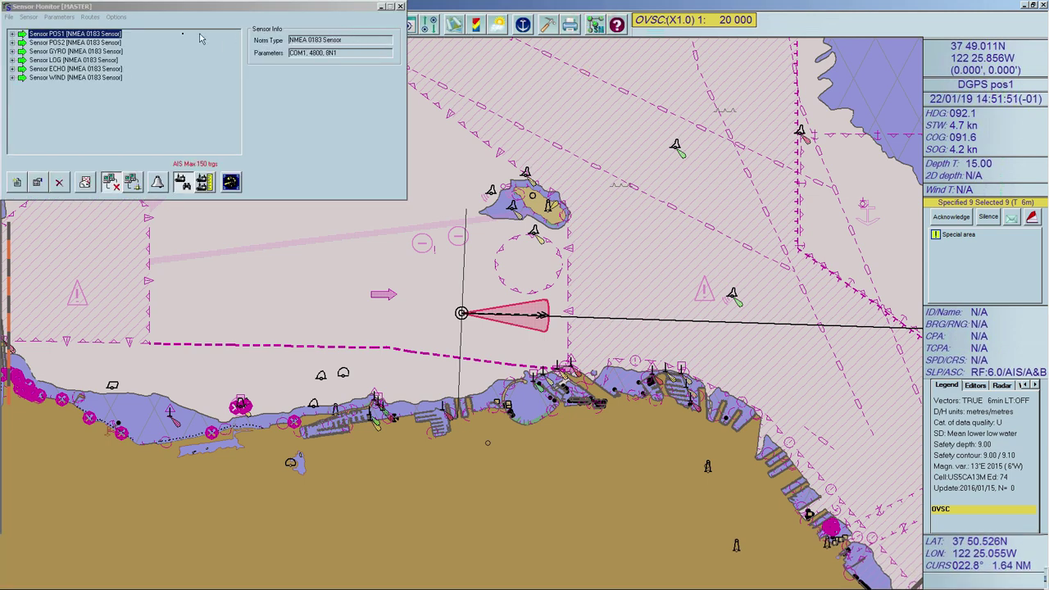
{"action": "double_click", "coordinate": [106, 36]}
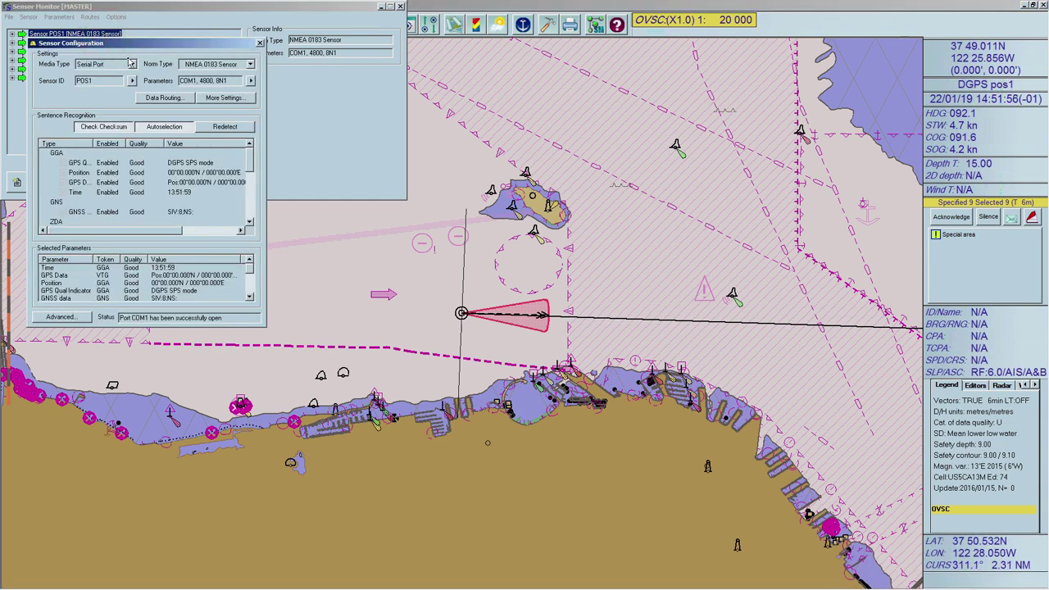
{"action": "left_click", "coordinate": [132, 64]}
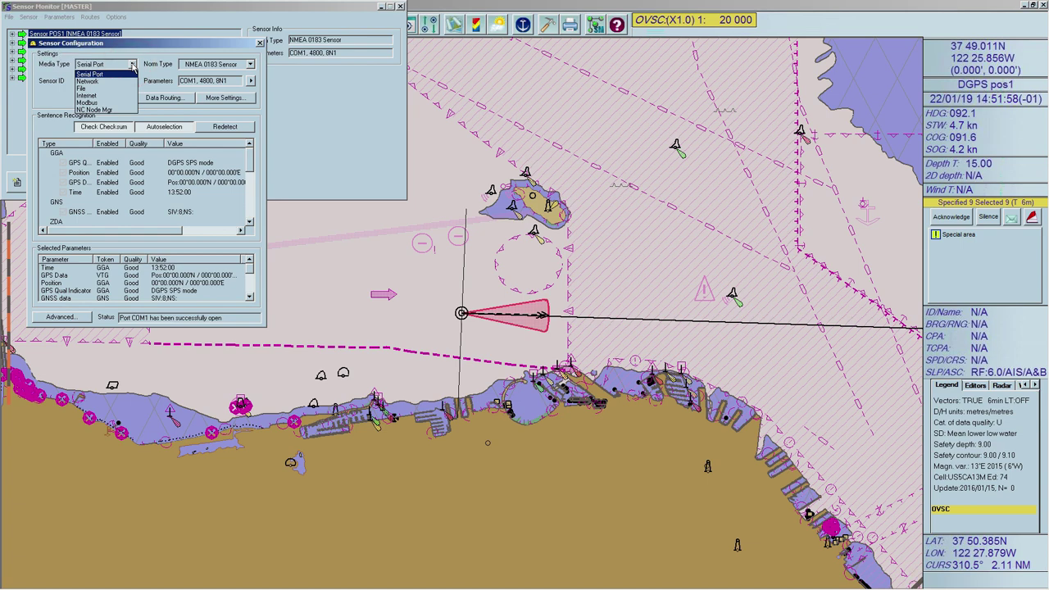
{"action": "left_click", "coordinate": [131, 64]}
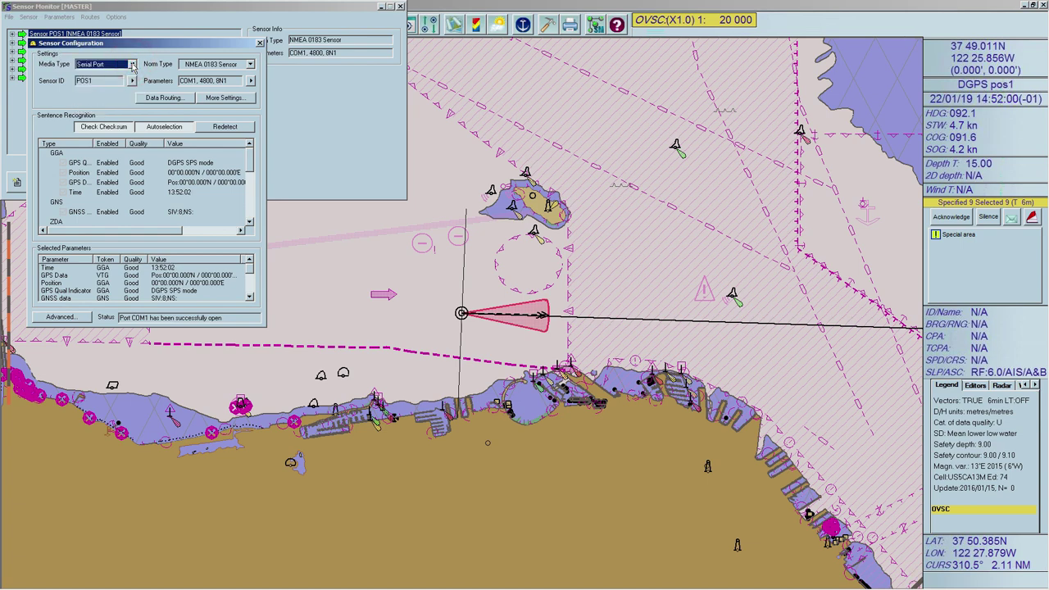
{"action": "left_click", "coordinate": [260, 41]}
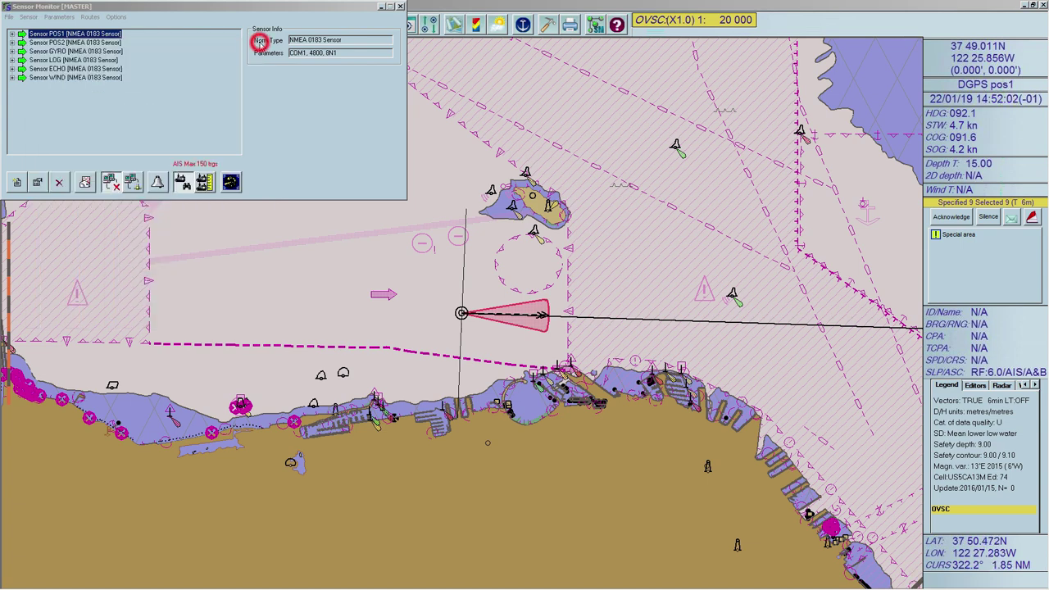
{"action": "left_click", "coordinate": [71, 18]}
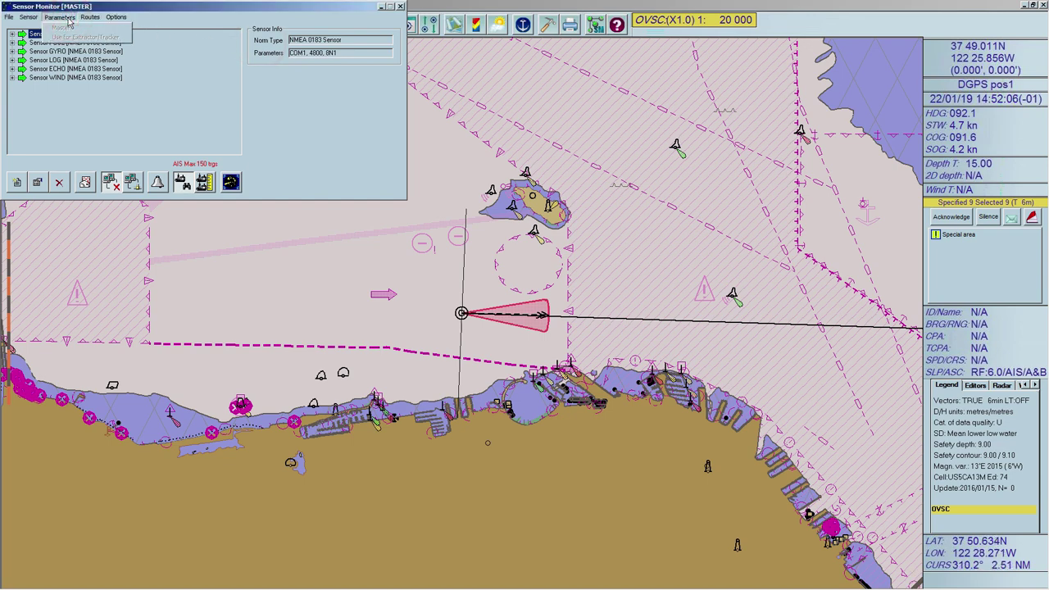
{"action": "mouse_move", "coordinate": [90, 20]}
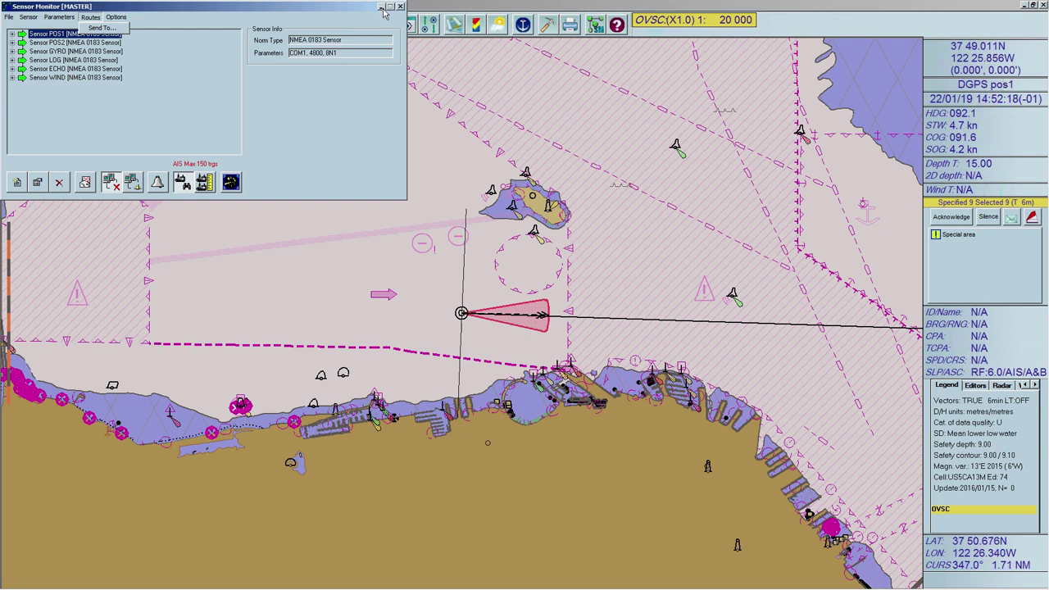
{"action": "left_click", "coordinate": [420, 49]}
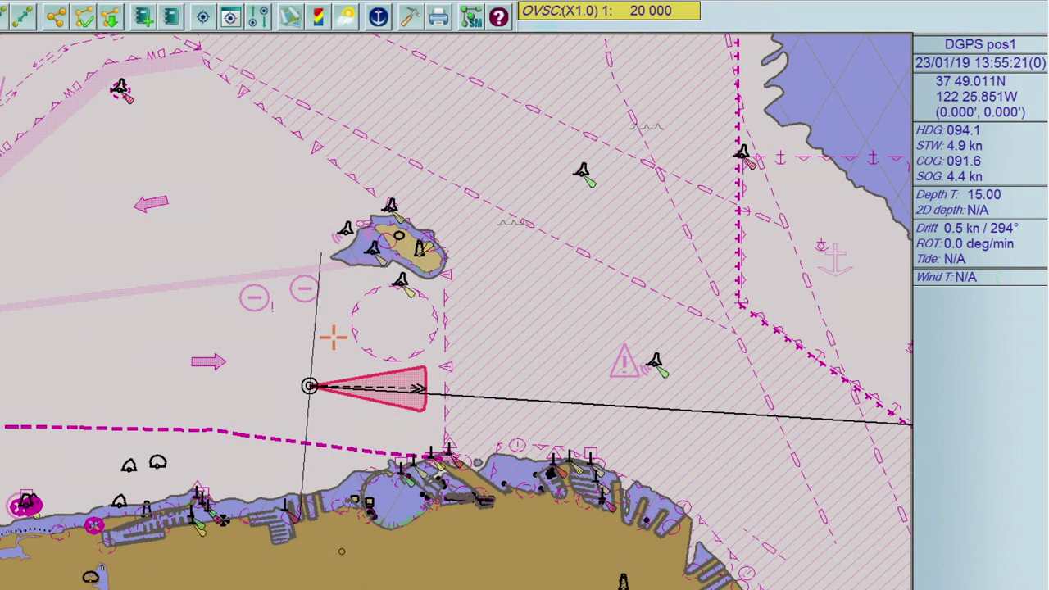
- Look through the full list of console panels available for the Safebridge console configuration
{"action": "left_click", "coordinate": [408, 17]}
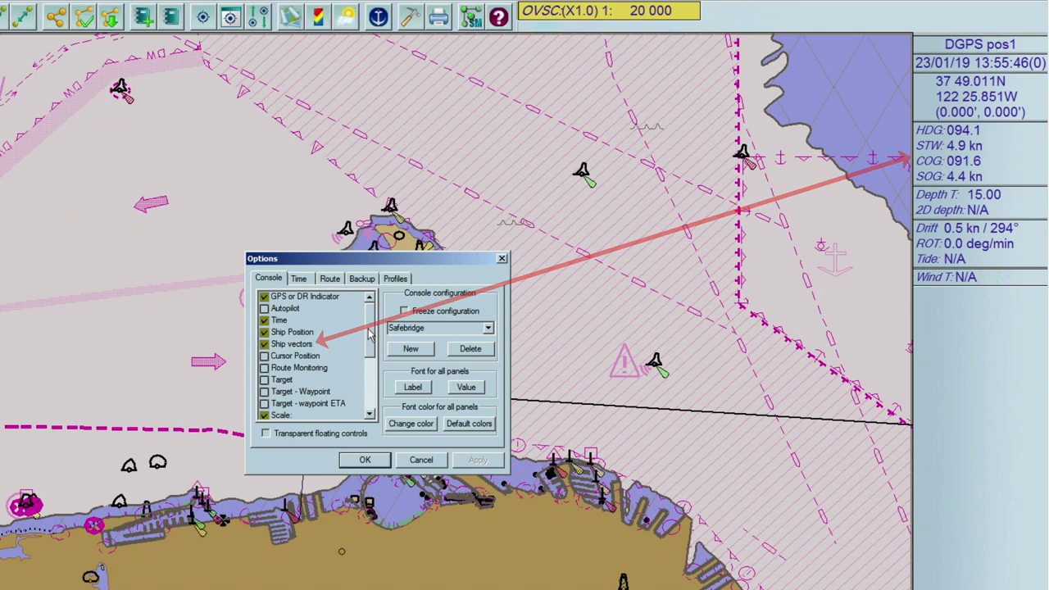
{"action": "left_click_drag", "start_coordinate": [369, 328], "coordinate": [370, 383]}
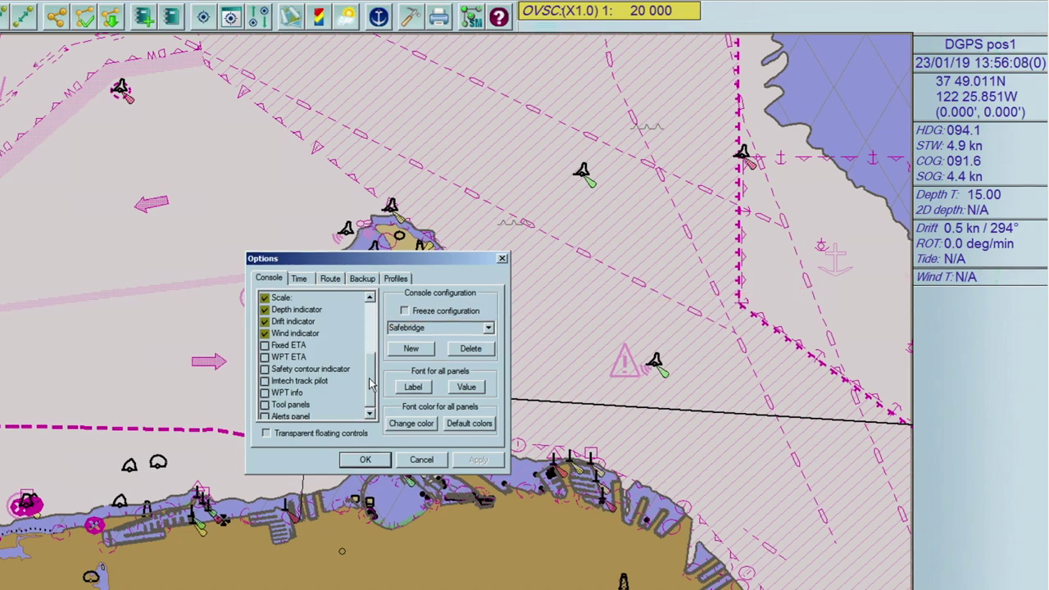
{"action": "left_click", "coordinate": [389, 445]}
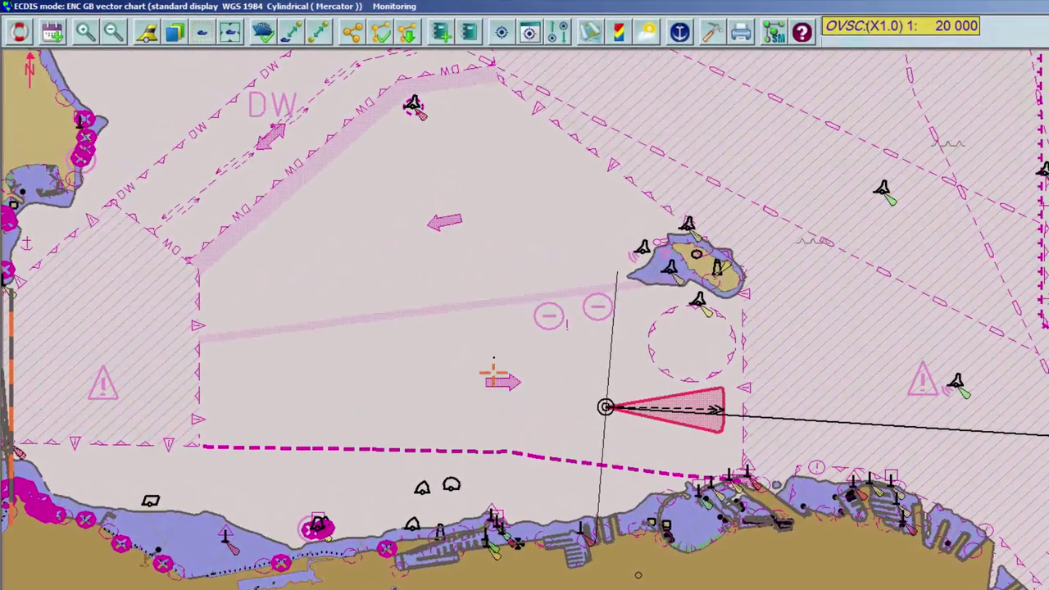
- Load the Around Alcatraz route from the ROUTES folder onto the chart
{"action": "left_click", "coordinate": [409, 33]}
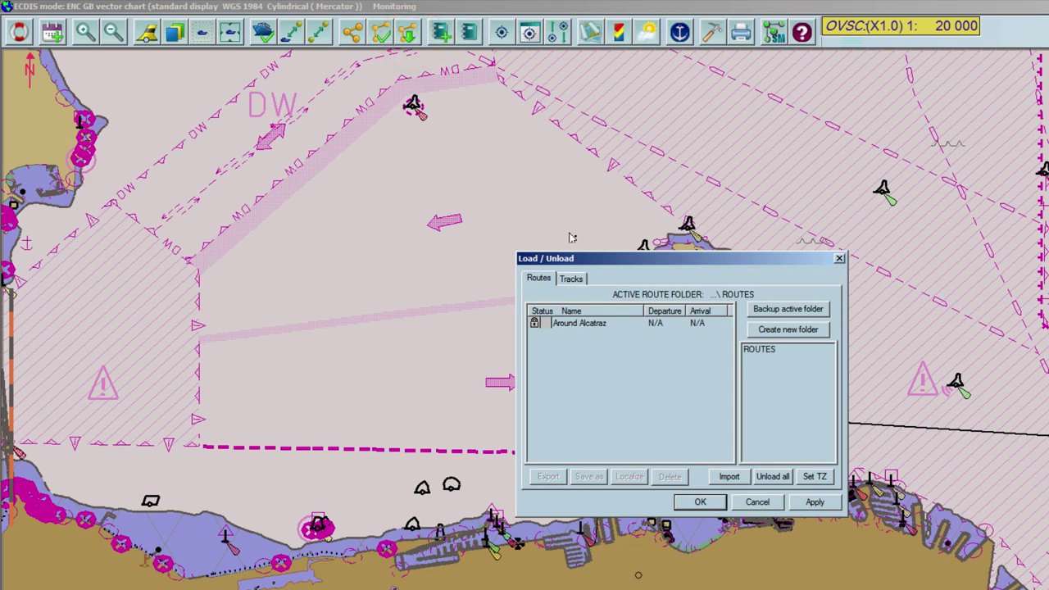
{"action": "left_click", "coordinate": [764, 350]}
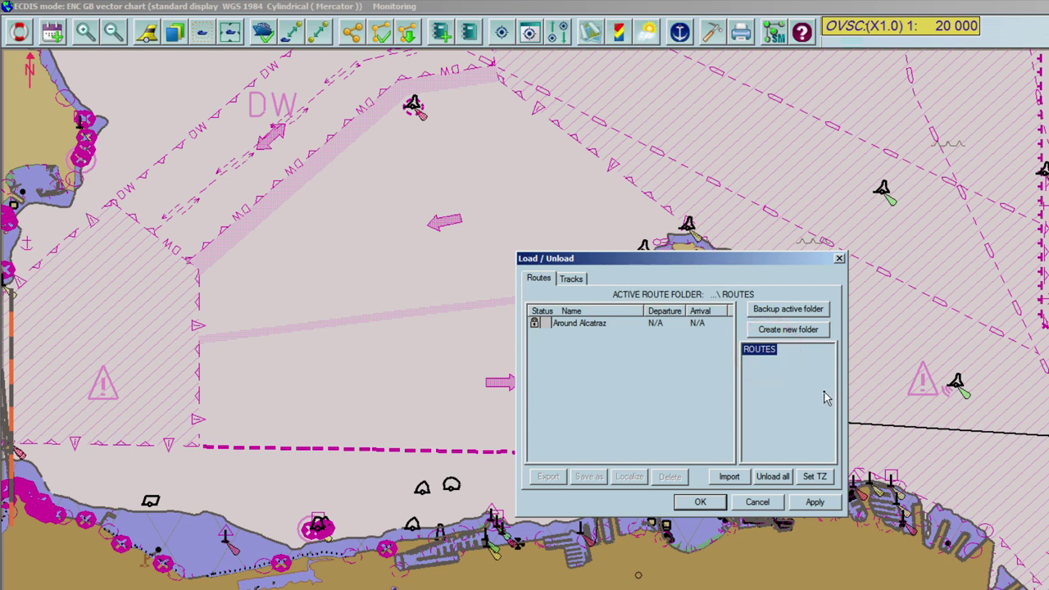
{"action": "left_click", "coordinate": [548, 323]}
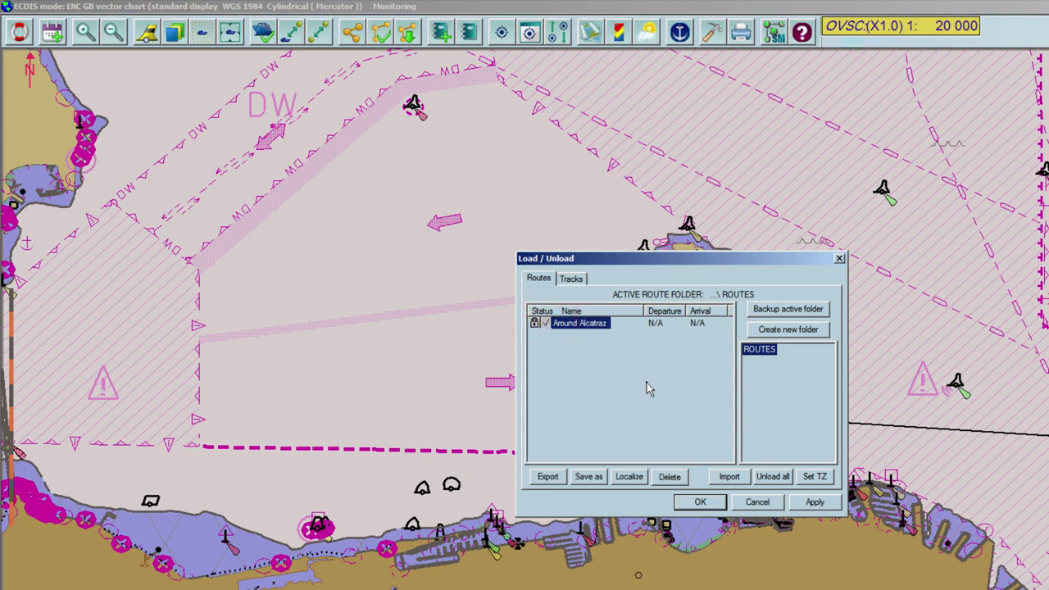
{"action": "left_click", "coordinate": [703, 509]}
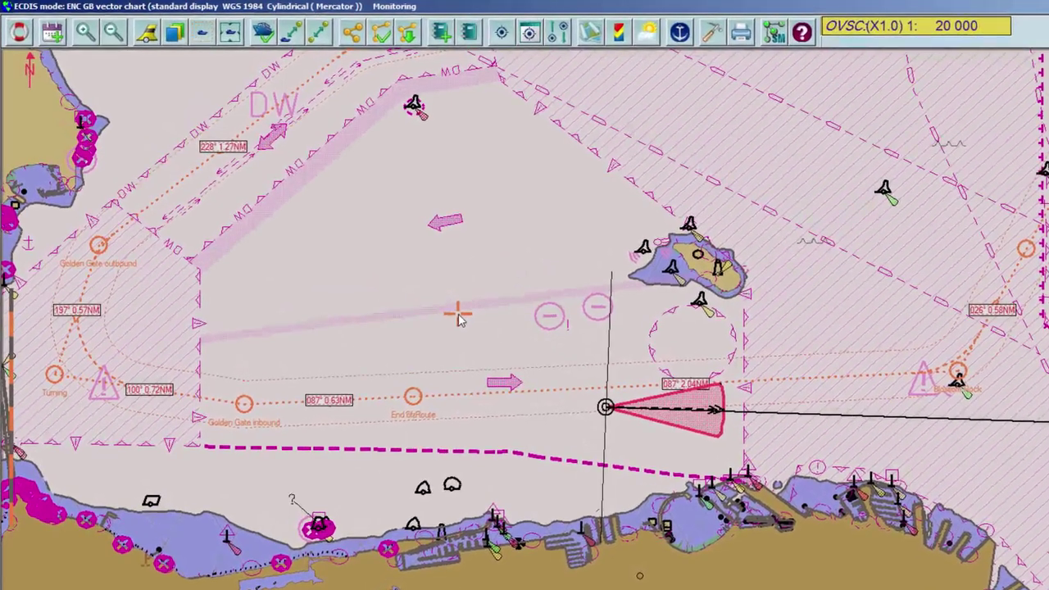
- Unload the Around Alcatraz route from the chart through the list of routes in the ROUTES folder
{"action": "left_click", "coordinate": [410, 37]}
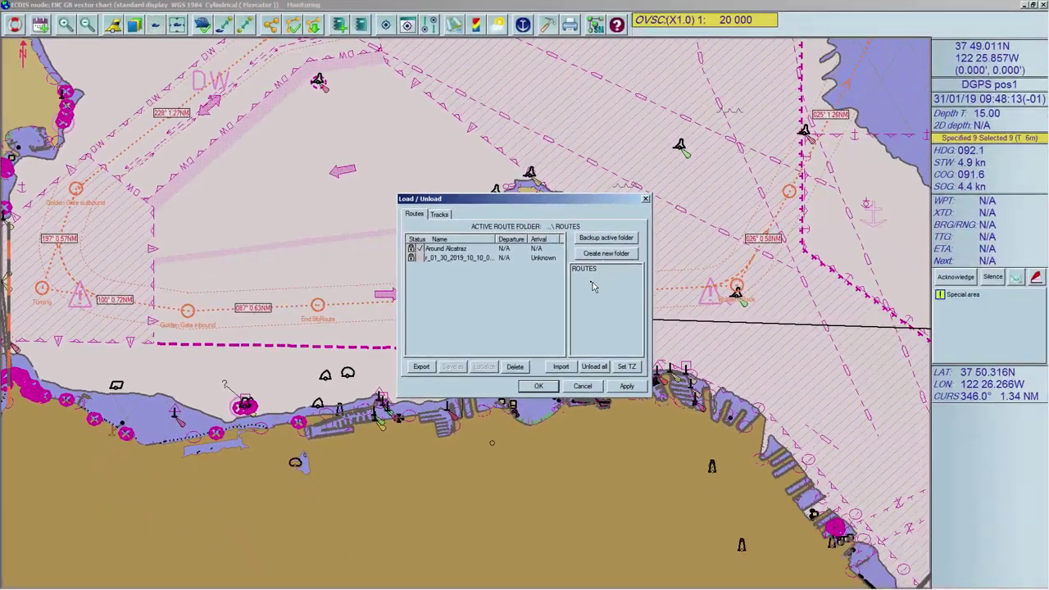
{"action": "left_click", "coordinate": [583, 269]}
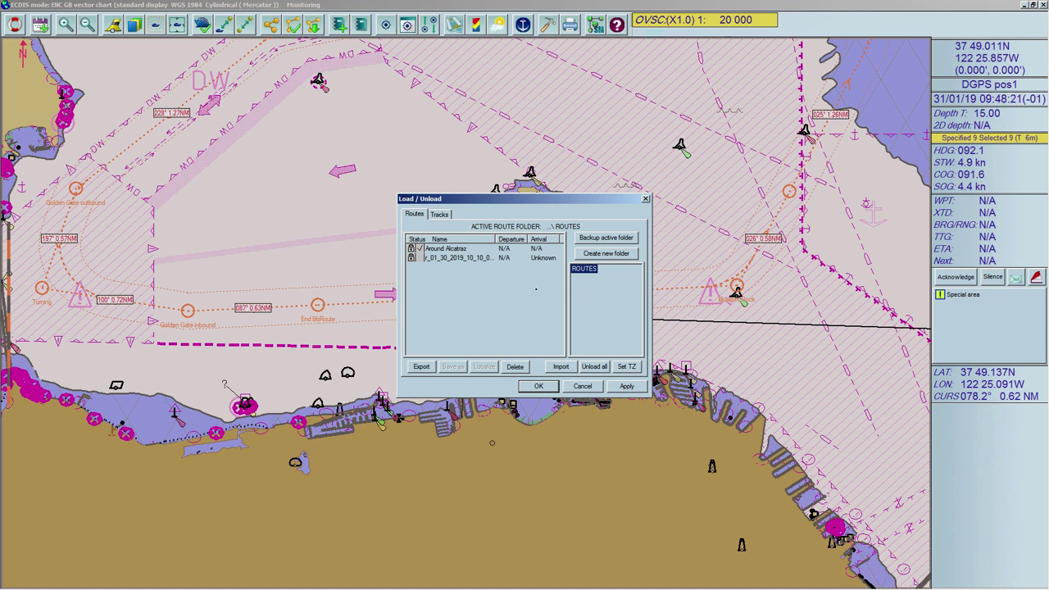
{"action": "left_click", "coordinate": [447, 248]}
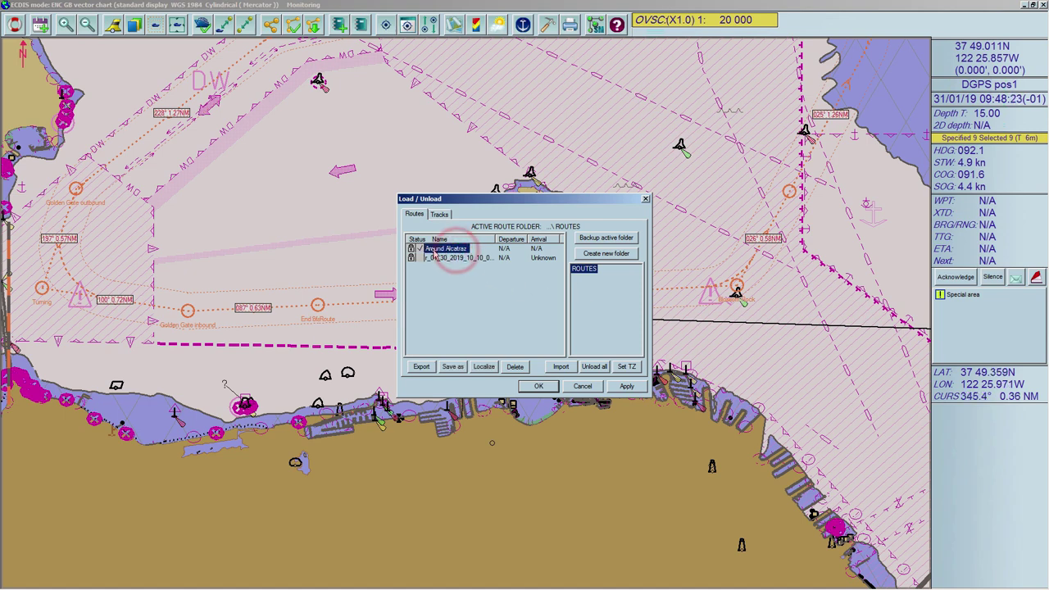
{"action": "left_click", "coordinate": [422, 249]}
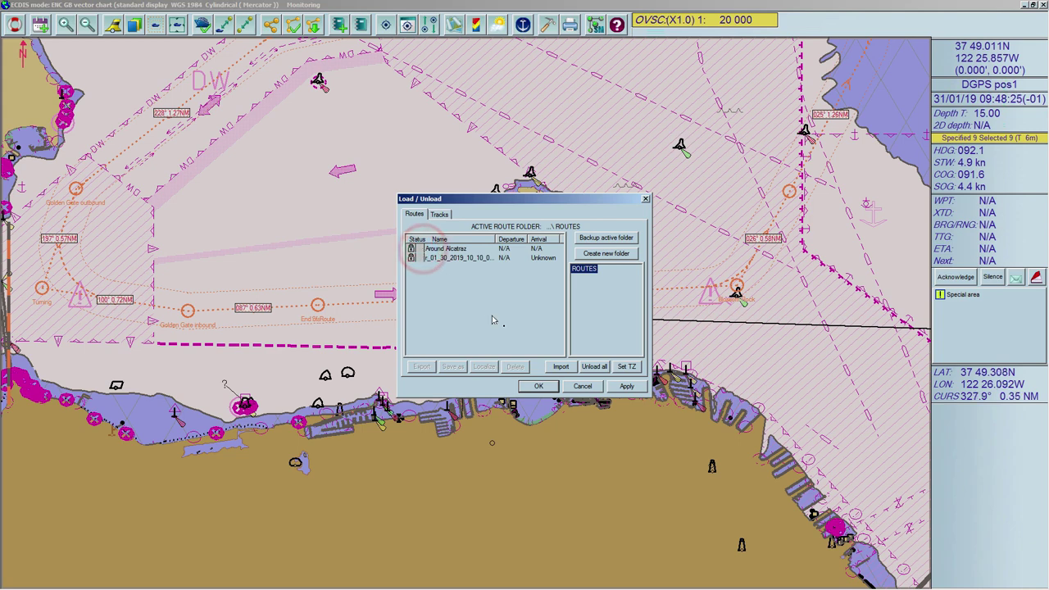
{"action": "left_click", "coordinate": [538, 386]}
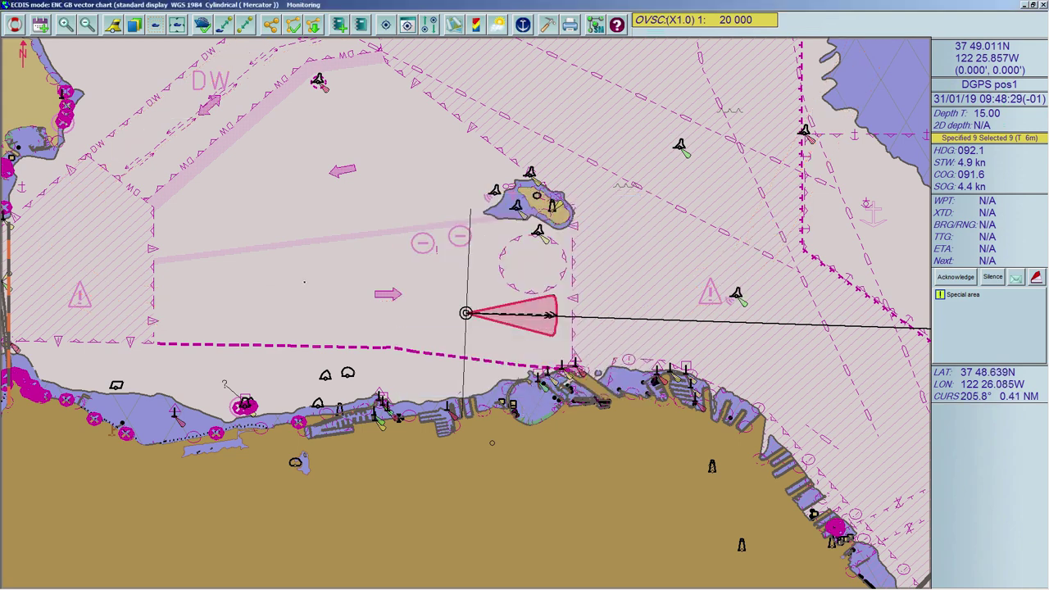
- Mark both listed routes for loading, clear both with Unload all and confirm the route list
{"action": "left_click", "coordinate": [317, 26]}
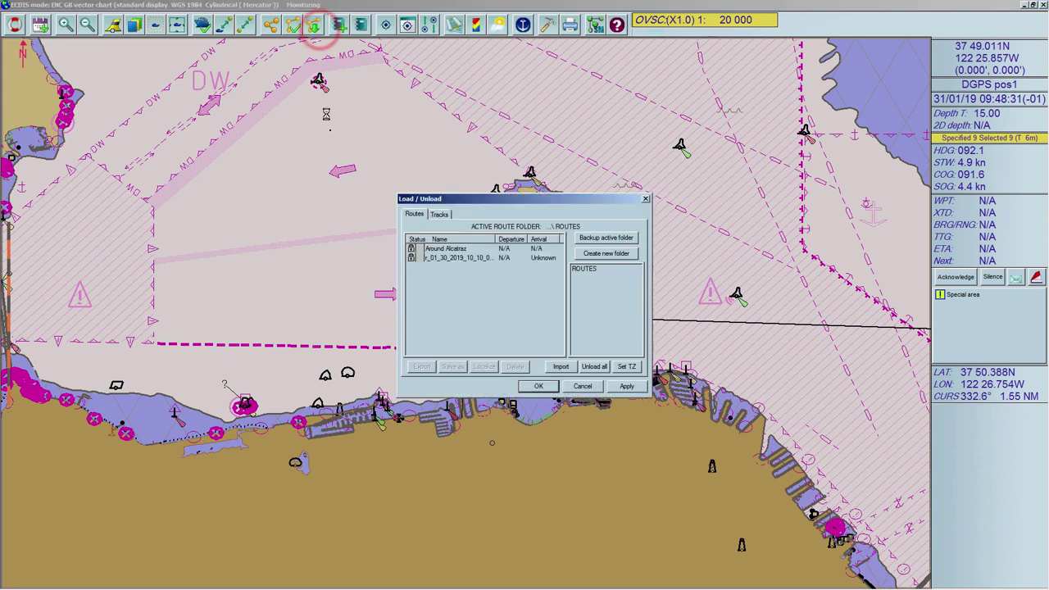
{"action": "left_click", "coordinate": [412, 249]}
{"action": "left_click", "coordinate": [420, 258]}
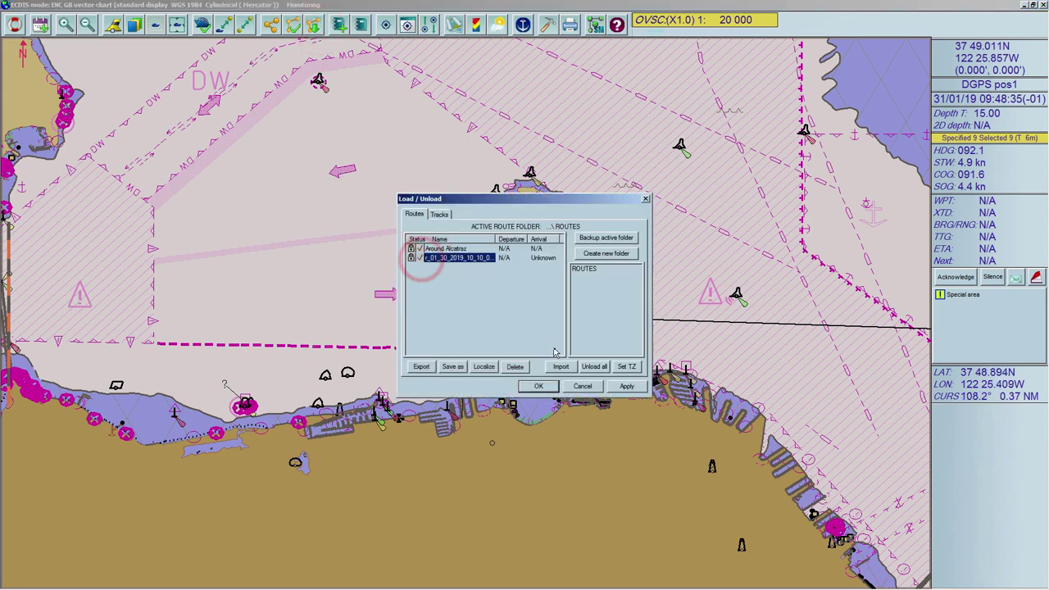
{"action": "left_click", "coordinate": [585, 367]}
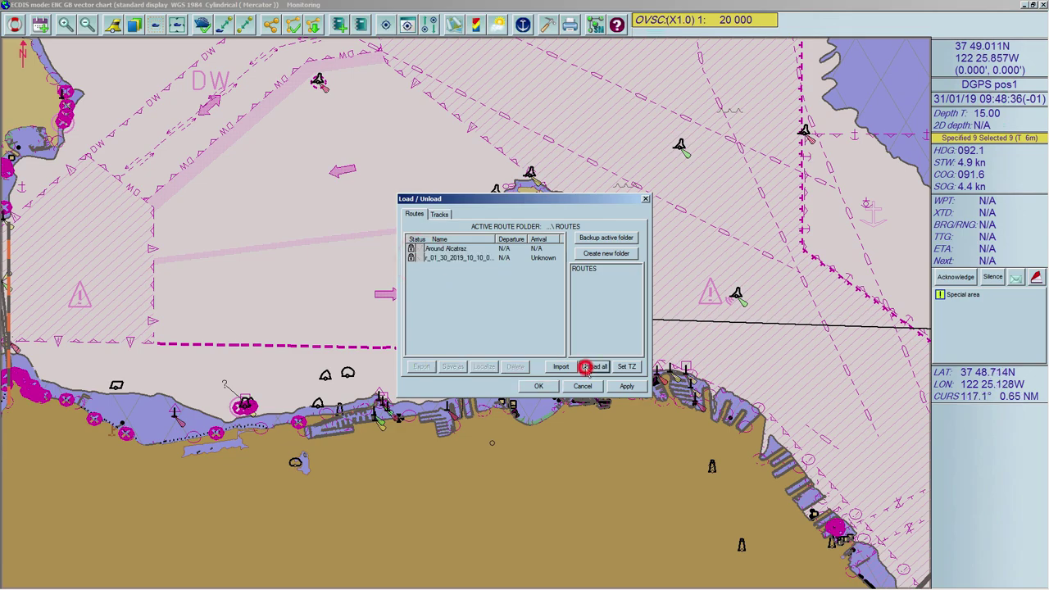
{"action": "left_click", "coordinate": [544, 385]}
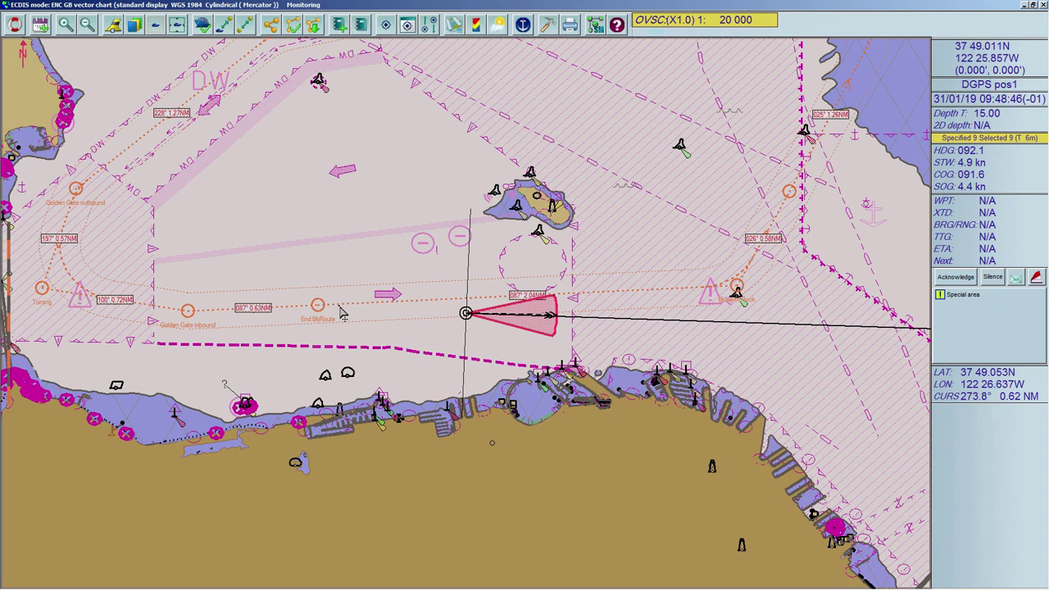
- Unload the Around Alcatraz route directly from its line on the chart
{"action": "right_click", "coordinate": [341, 308]}
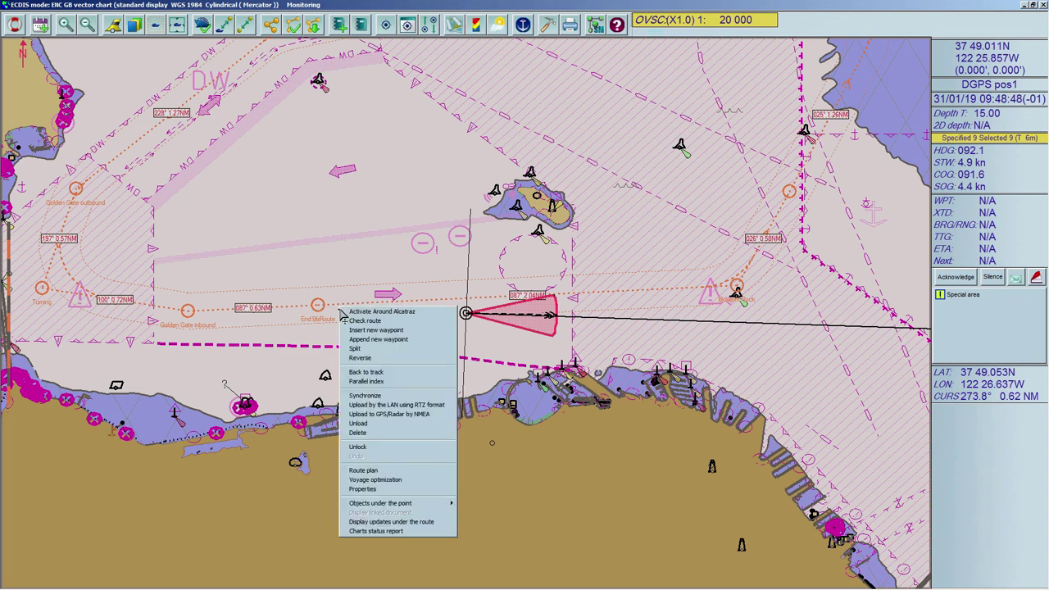
{"action": "left_click", "coordinate": [383, 422]}
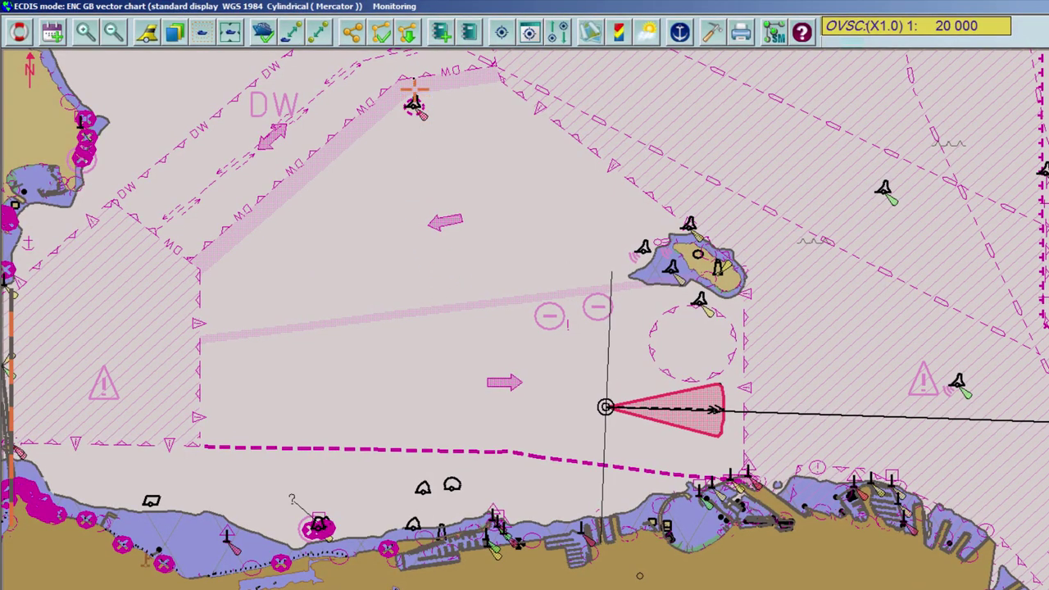
- Switch the lock status of both routes listed in the ROUTES folder, leave Around Alcatraz locked, and confirm the route list
{"action": "left_click", "coordinate": [411, 36]}
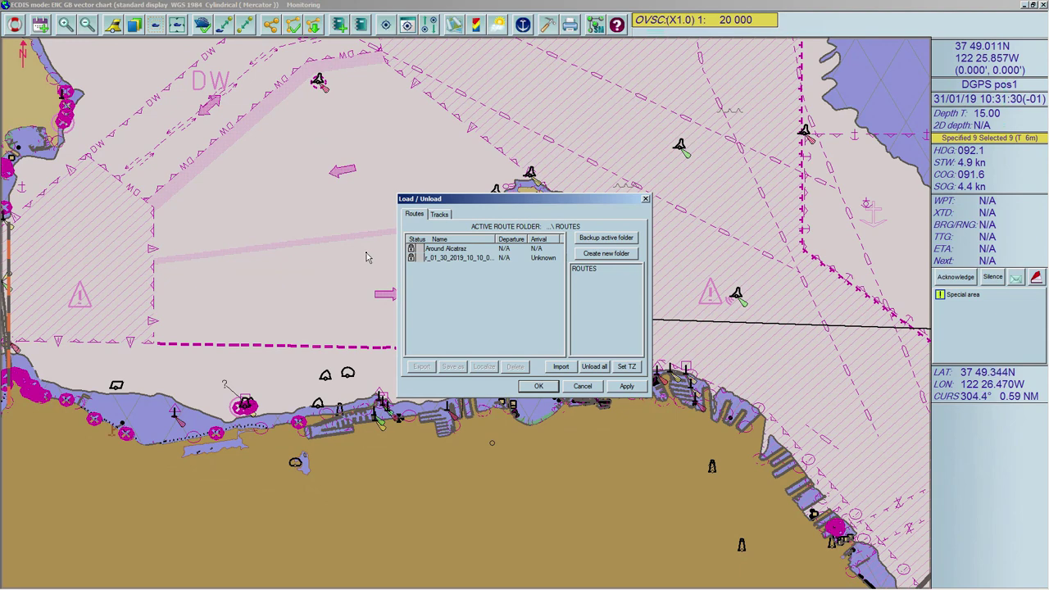
{"action": "left_click", "coordinate": [412, 249]}
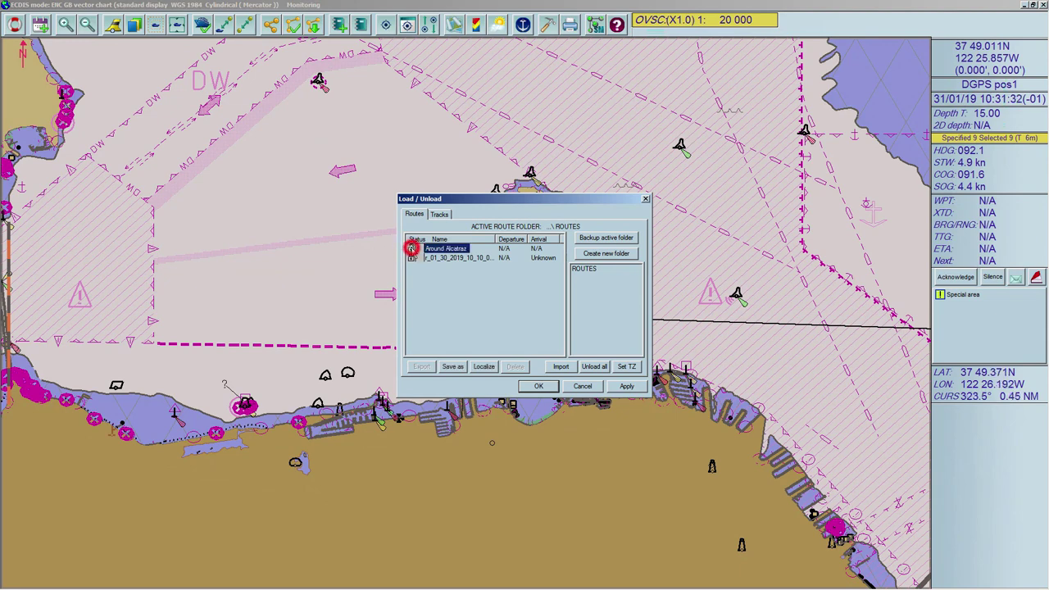
{"action": "left_click", "coordinate": [412, 257]}
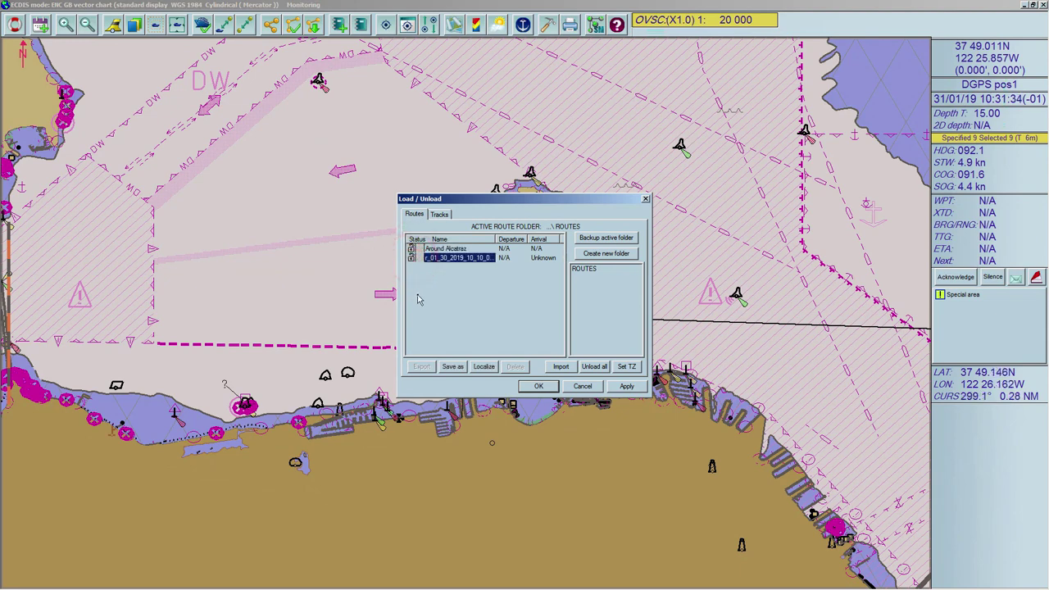
{"action": "left_click", "coordinate": [411, 249]}
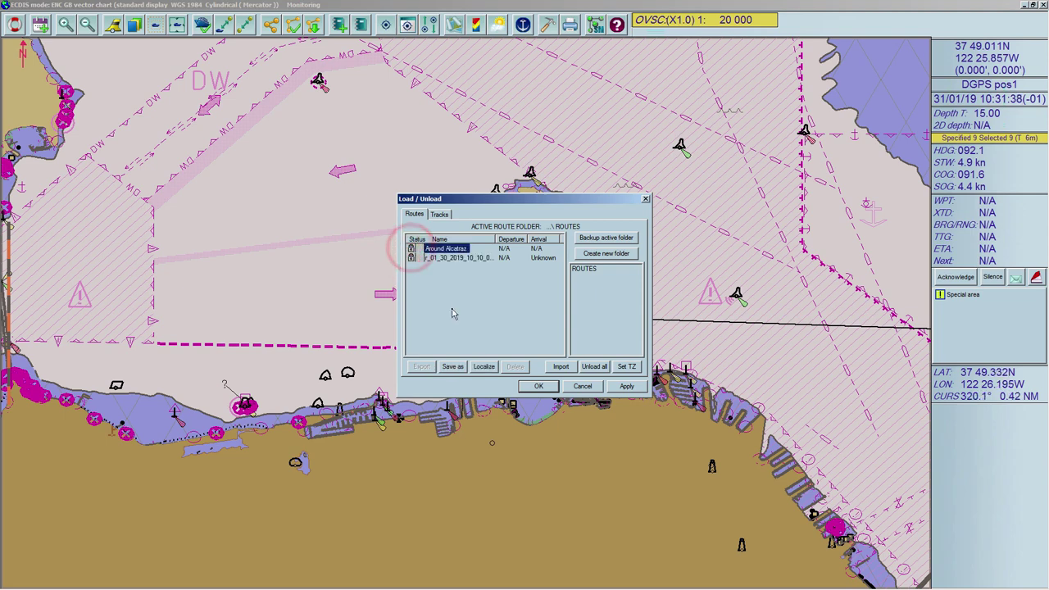
{"action": "left_click", "coordinate": [542, 388]}
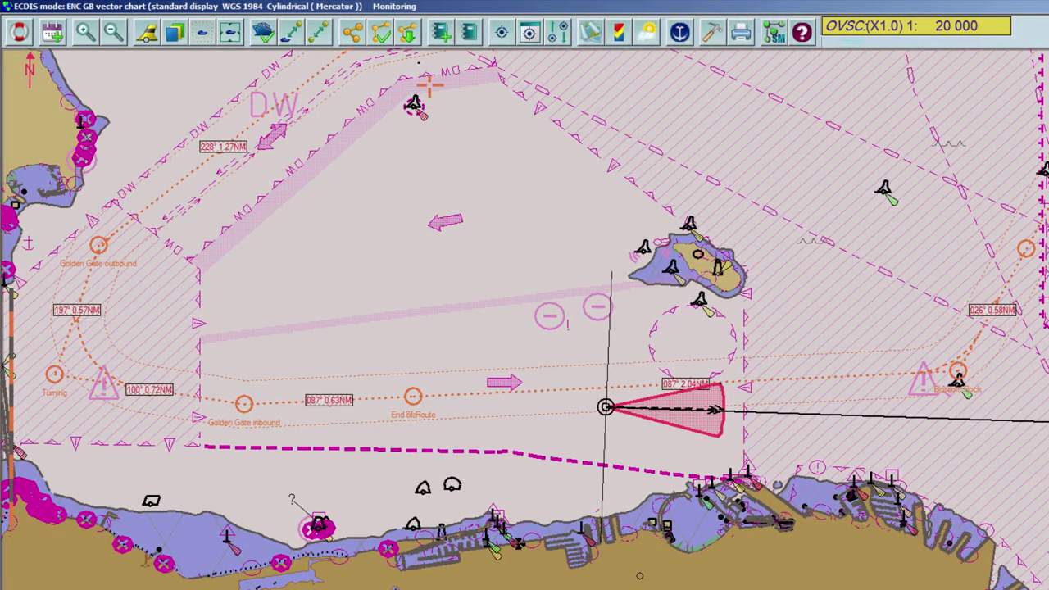
- View and close the route plan of Around Alcatraz, and open it again directly from the route's line on the chart
{"action": "left_click", "coordinate": [383, 29]}
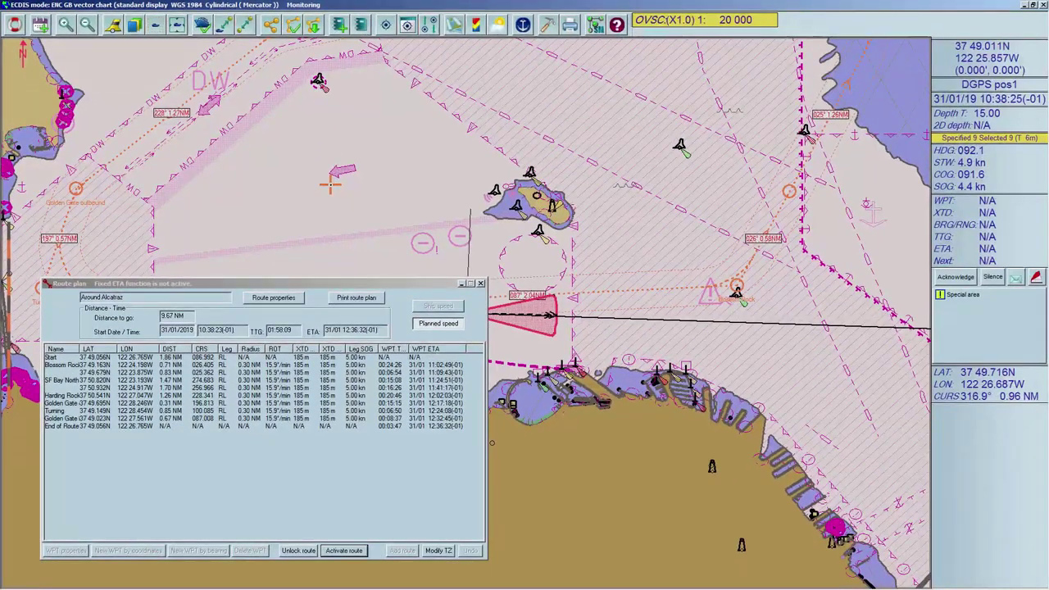
{"action": "left_click", "coordinate": [480, 283]}
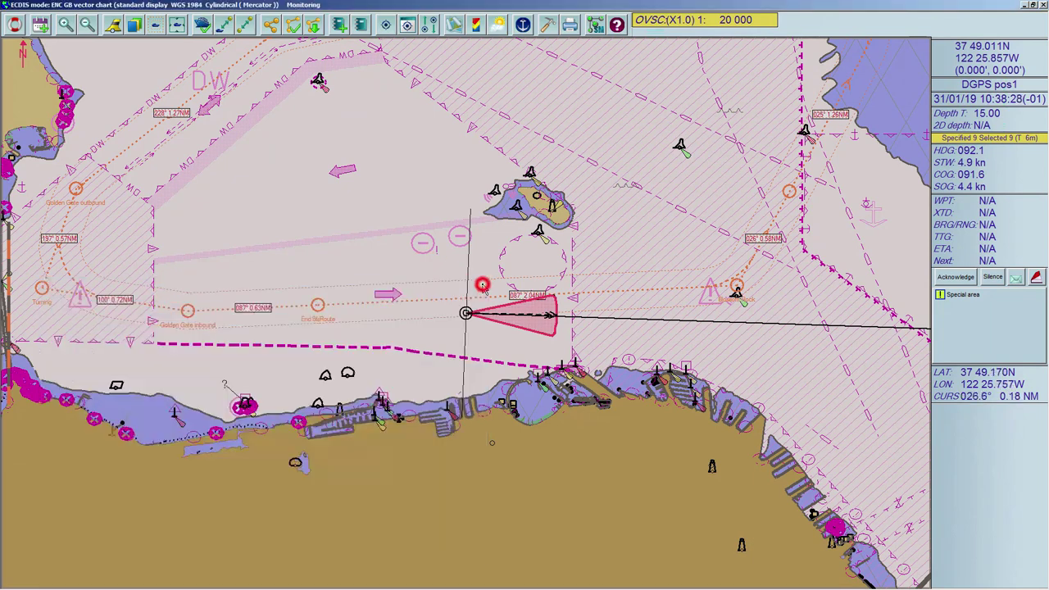
{"action": "right_click", "coordinate": [355, 307]}
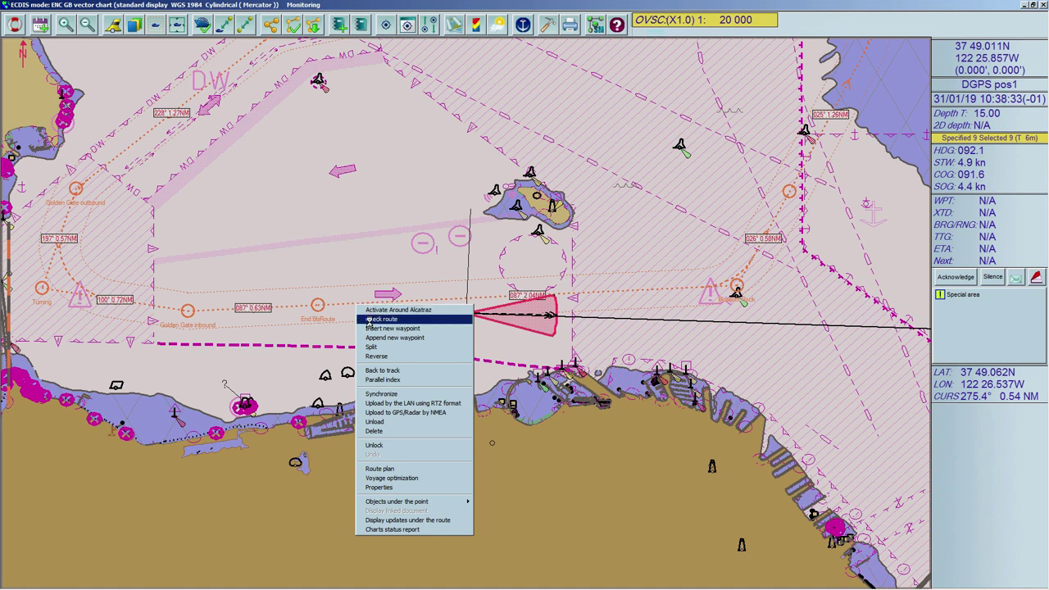
{"action": "left_click", "coordinate": [385, 468]}
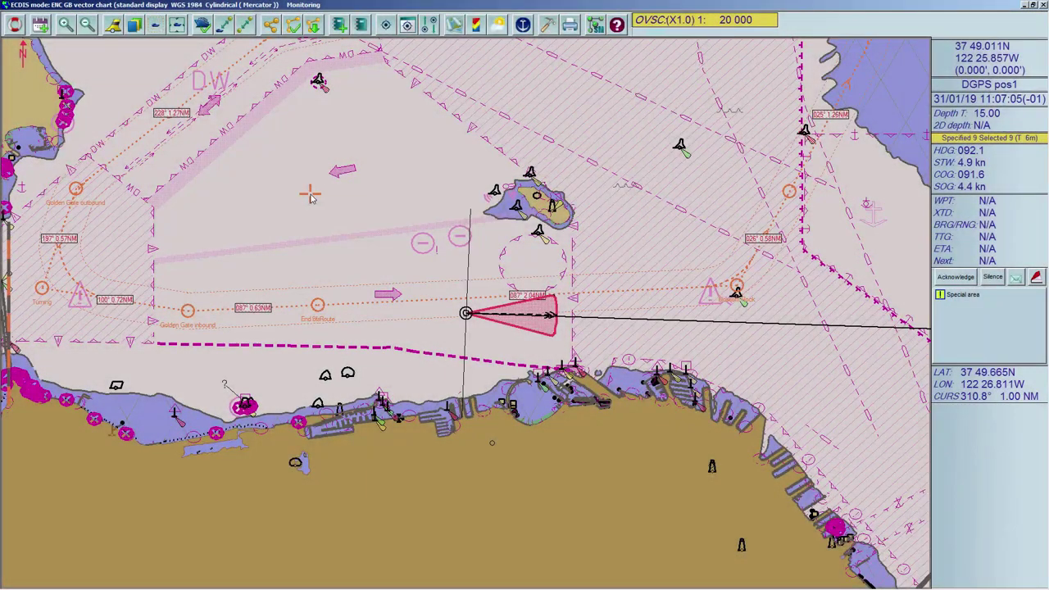
- Draw a new three-waypoint route about 0.76 NM long in the open water west of Alcatraz and finish it
{"action": "left_click", "coordinate": [272, 27]}
{"action": "left_click", "coordinate": [284, 126]}
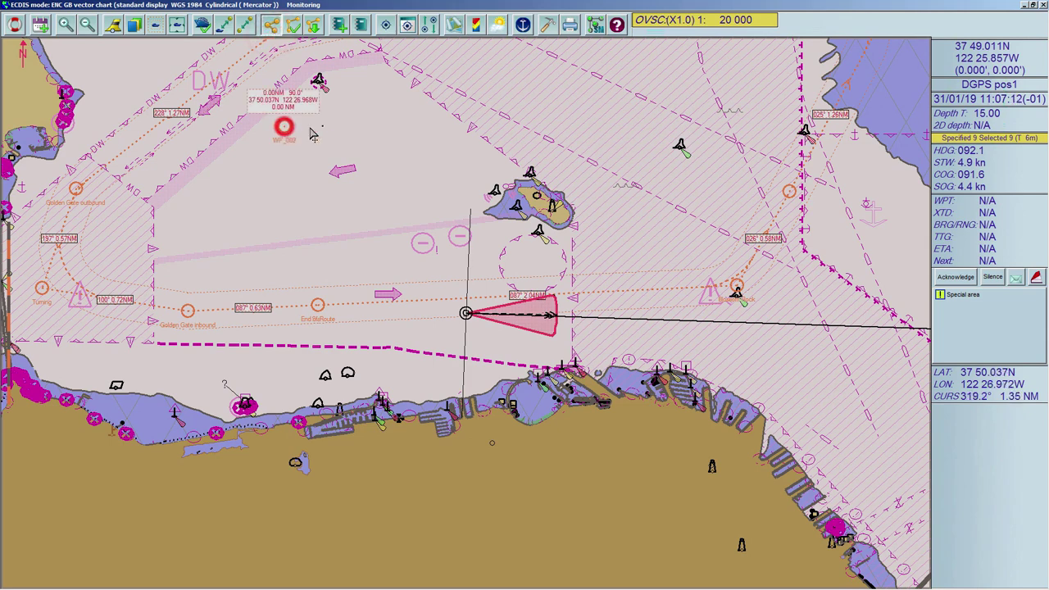
{"action": "left_click", "coordinate": [369, 130]}
{"action": "right_click", "coordinate": [404, 199]}
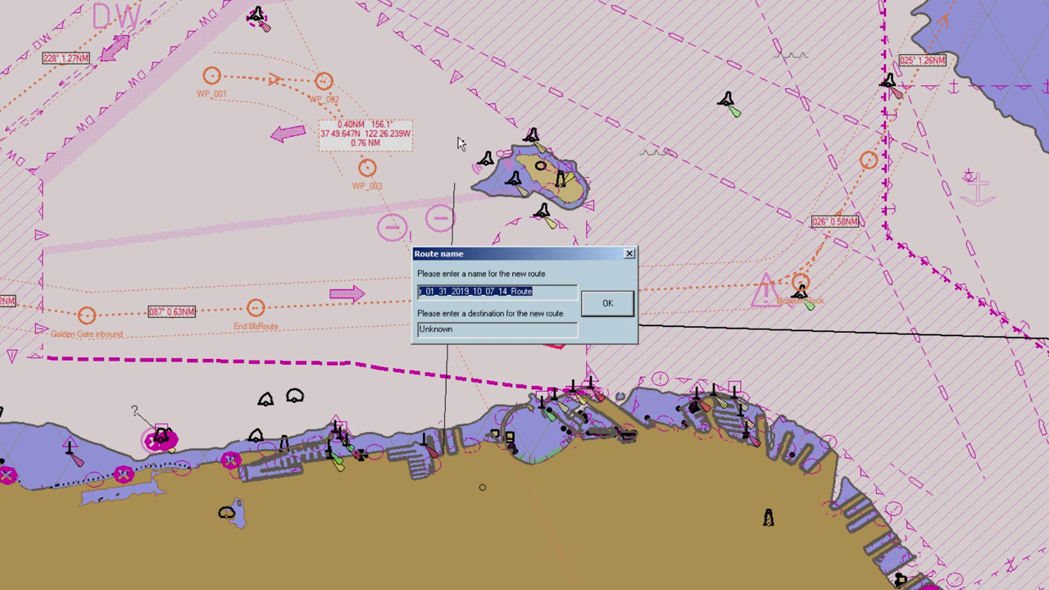
- Name the new route Route 1, keep the destination Unknown, and confirm
{"action": "left_click_drag", "start_coordinate": [558, 290], "coordinate": [399, 297]}
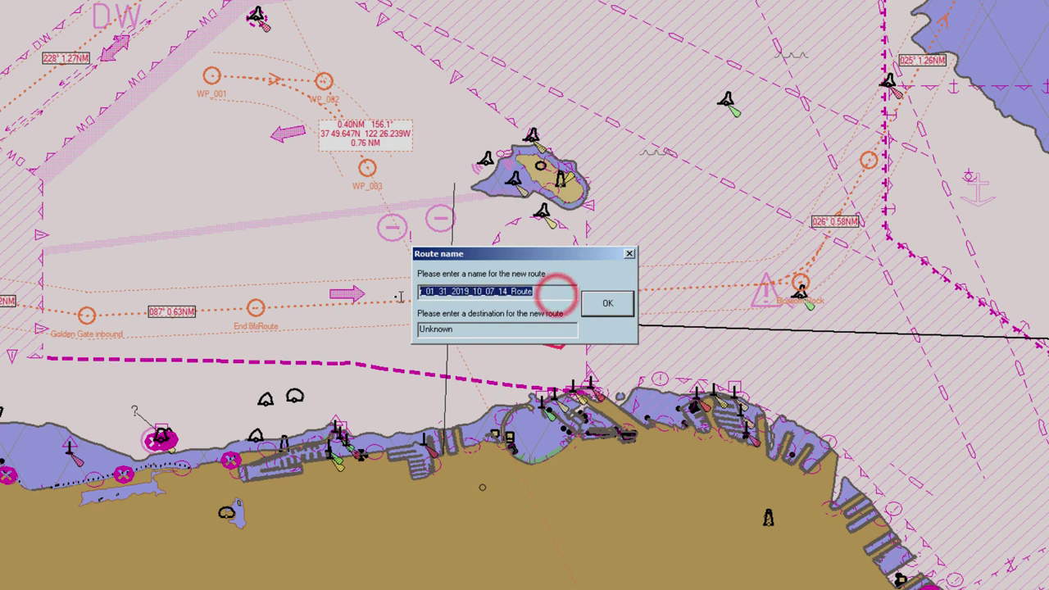
{"action": "type", "text": "Route"}
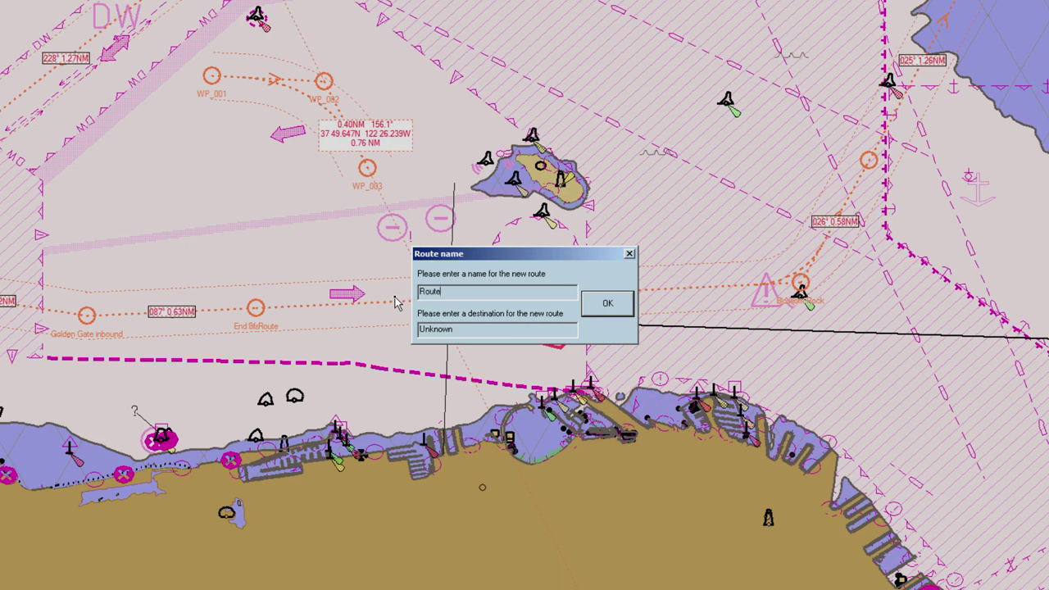
{"action": "type", "text": " 1"}
{"action": "left_click", "coordinate": [609, 304]}
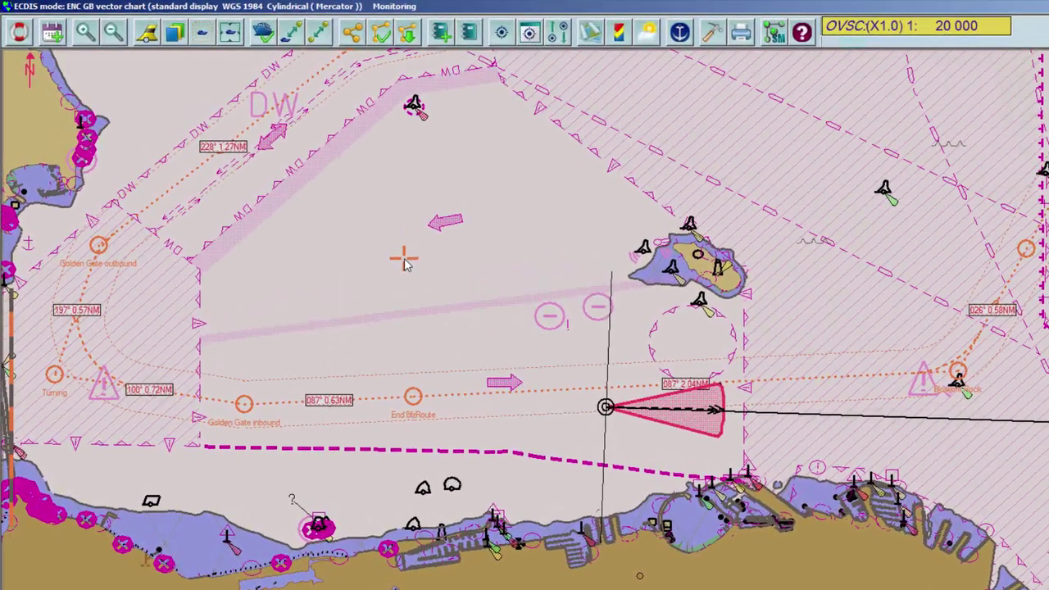
- Save a copy of the Around Alcatraz route as Around Alcatraz 2 in the Routes folder
{"action": "left_click", "coordinate": [408, 33]}
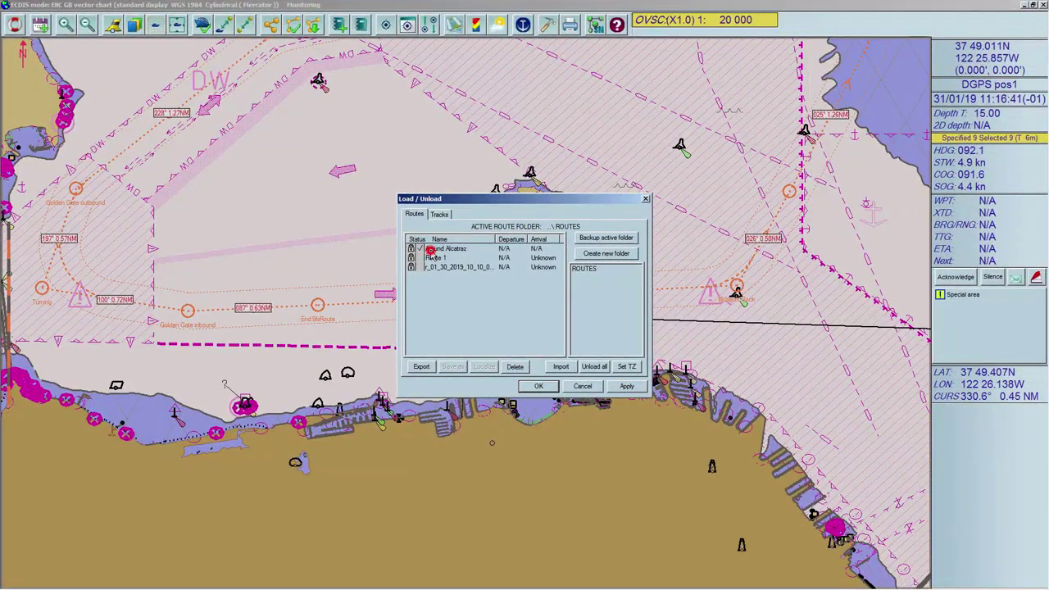
{"action": "left_click", "coordinate": [430, 249]}
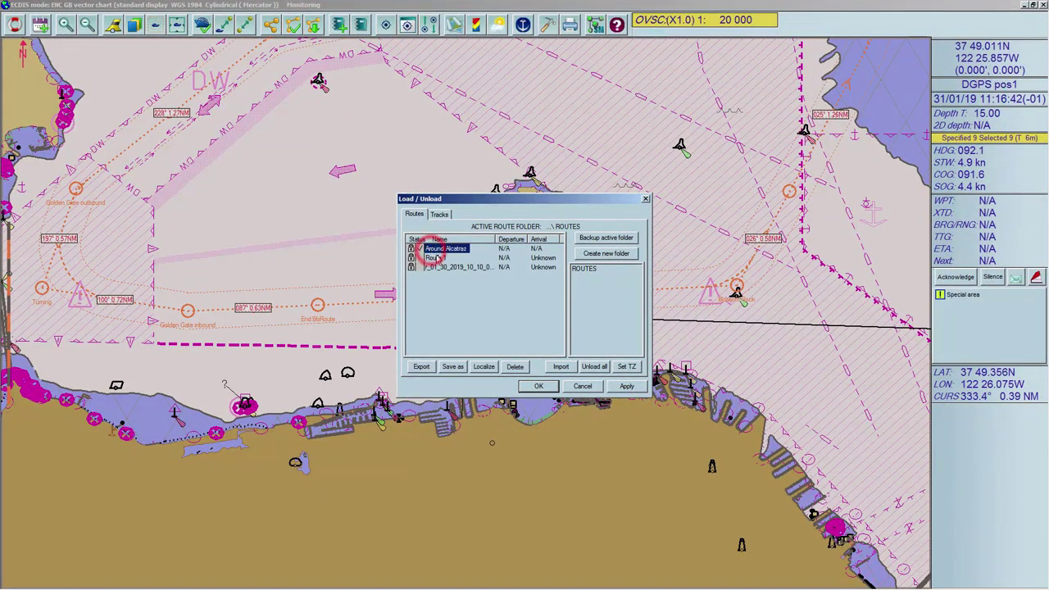
{"action": "left_click", "coordinate": [456, 368]}
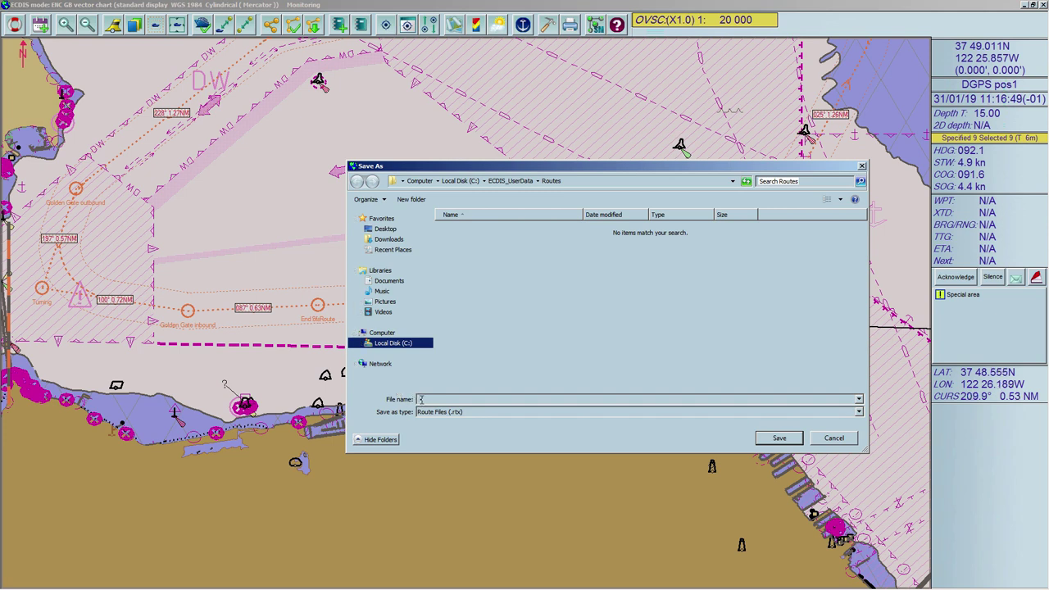
{"action": "left_click", "coordinate": [421, 399]}
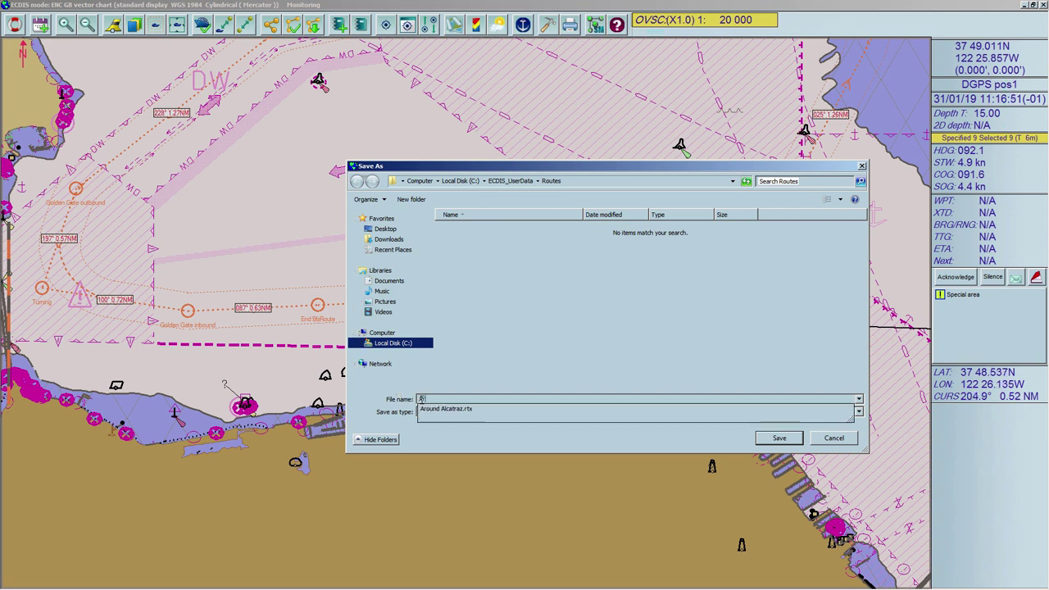
{"action": "type", "text": "Around Alcatraz 2"}
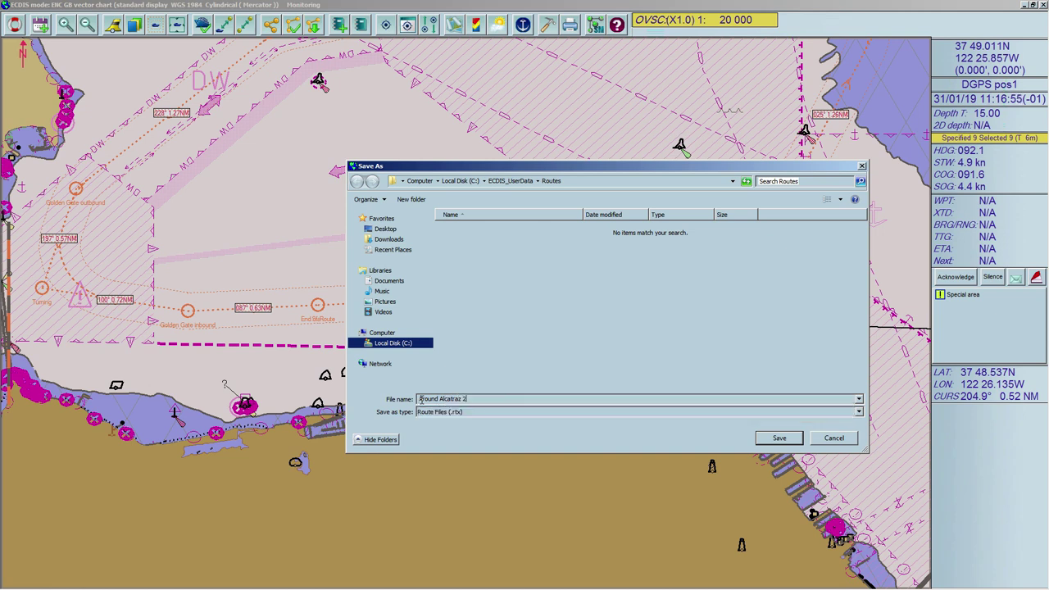
{"action": "left_click", "coordinate": [779, 438]}
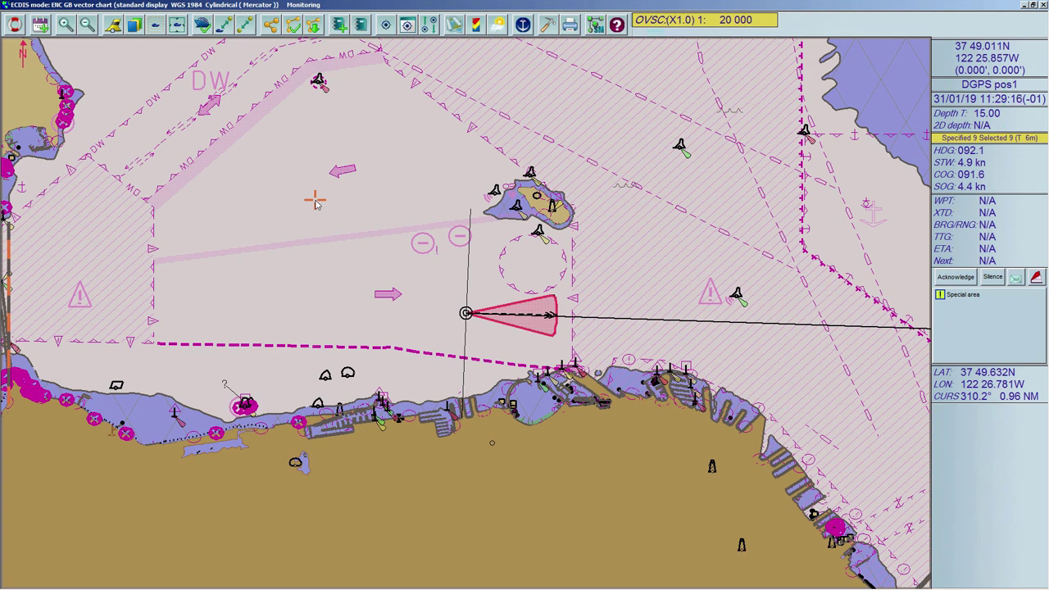
- Open the list of routes and sort it by name, reversing the order repeatedly
{"action": "left_click", "coordinate": [316, 24]}
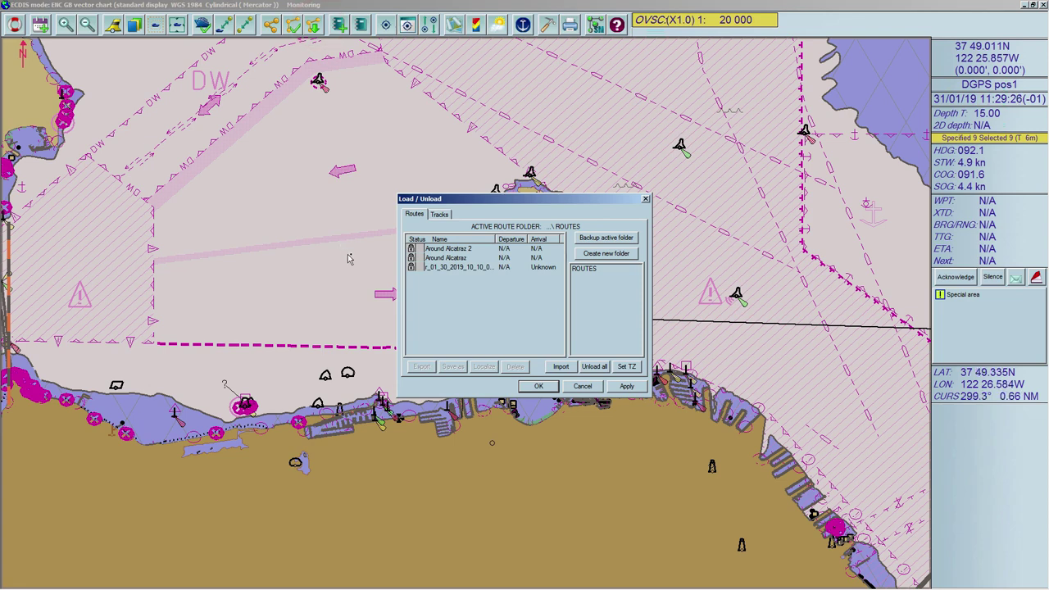
{"action": "left_click", "coordinate": [465, 240]}
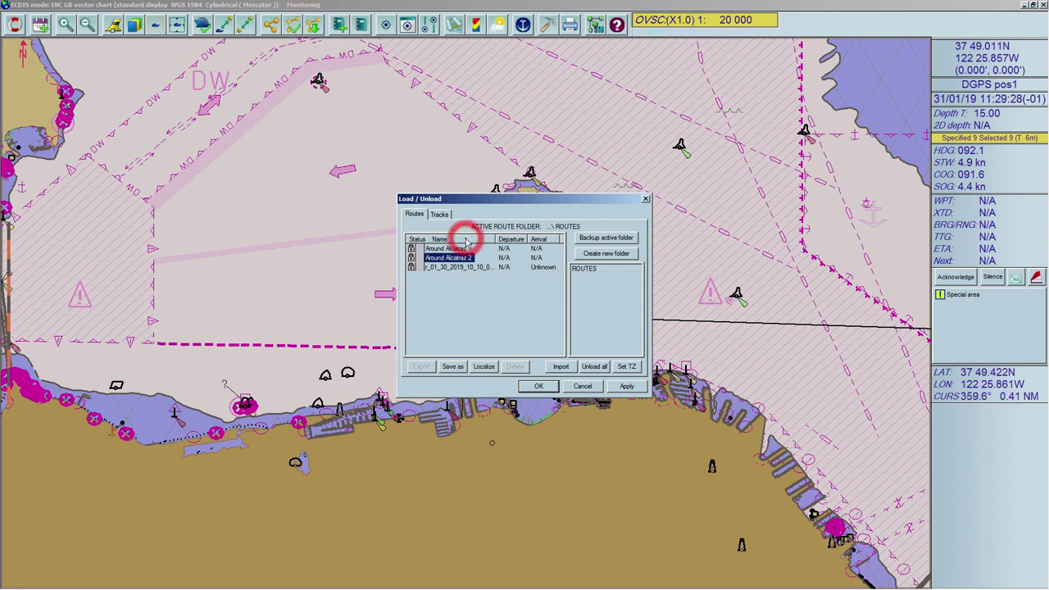
{"action": "left_click", "coordinate": [465, 240]}
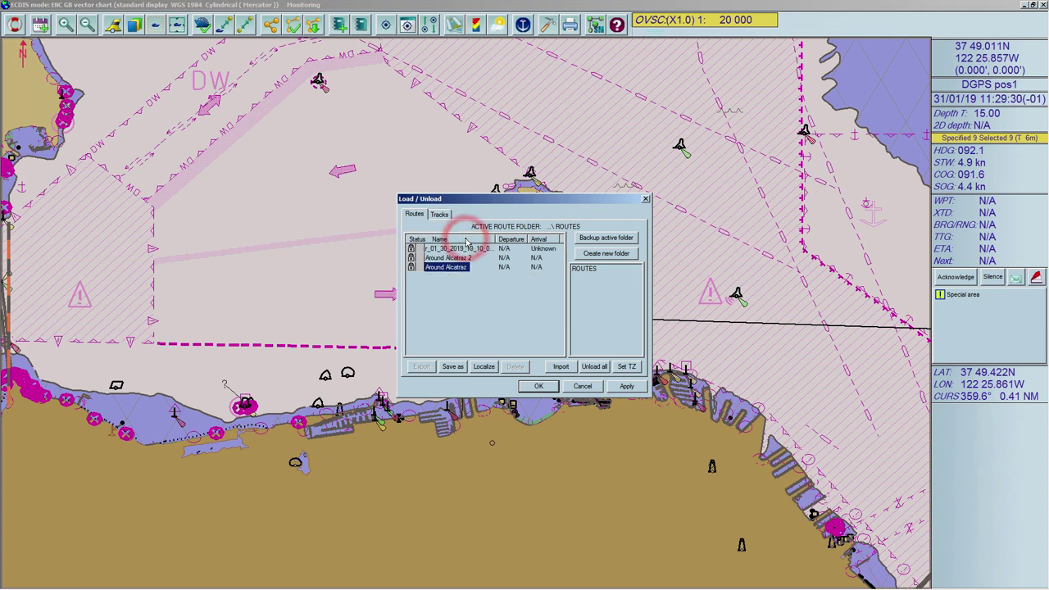
{"action": "left_click", "coordinate": [465, 240]}
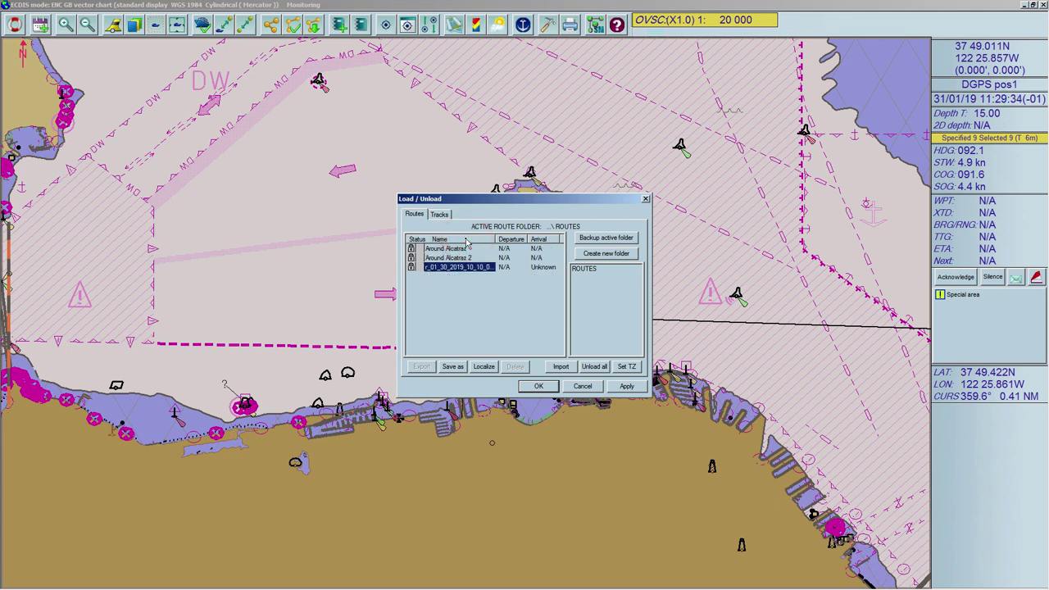
- Create a subfolder called New folder under ROUTES, view its contents and return to the ROUTES folder
{"action": "left_click", "coordinate": [584, 269]}
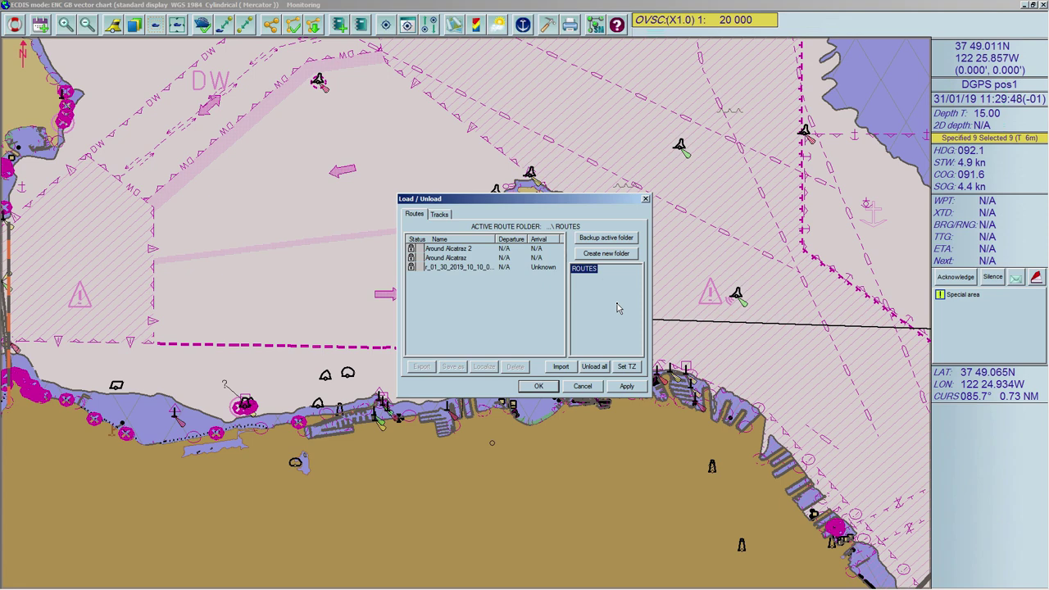
{"action": "left_click", "coordinate": [587, 270]}
{"action": "left_click", "coordinate": [624, 257]}
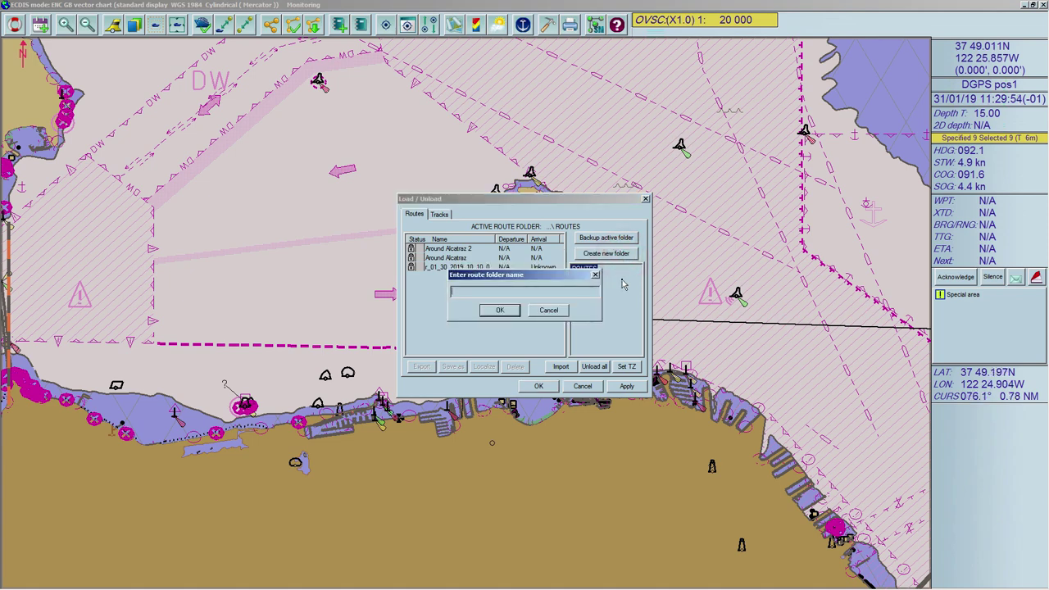
{"action": "type", "text": "New folder"}
{"action": "left_click", "coordinate": [507, 311]}
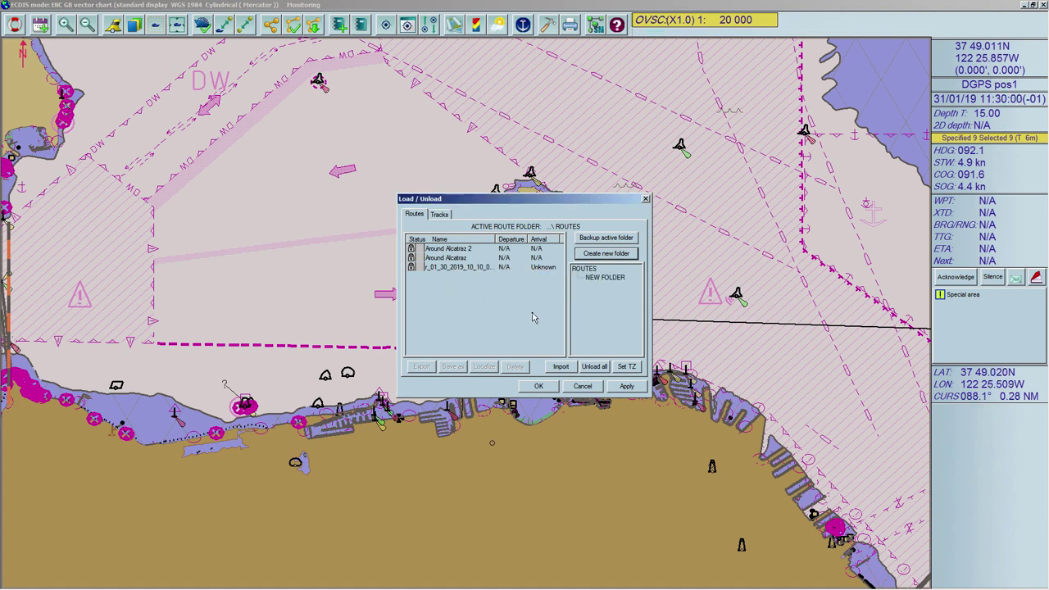
{"action": "left_click", "coordinate": [607, 279]}
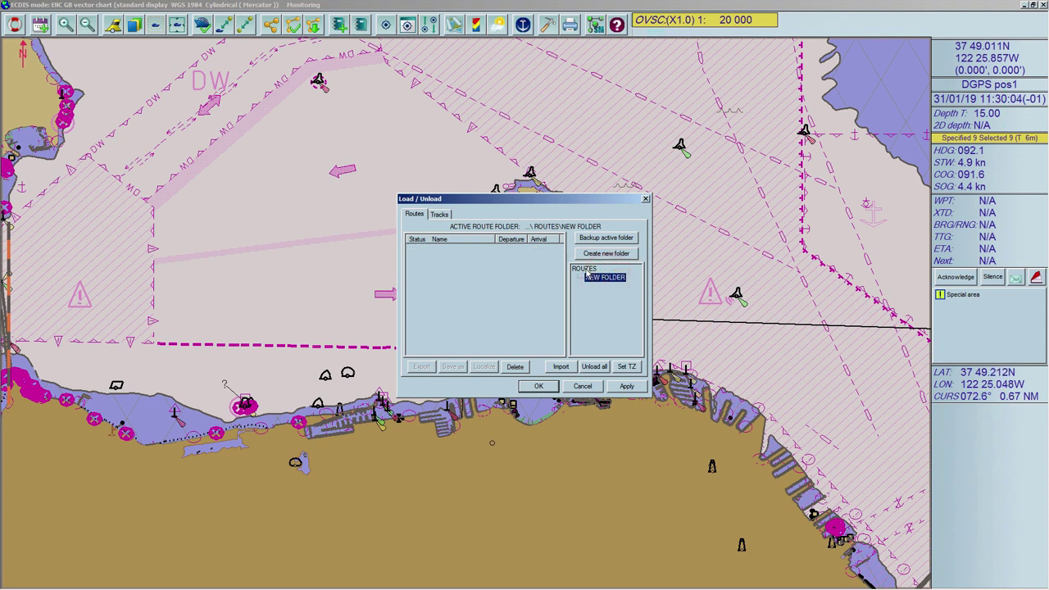
{"action": "left_click", "coordinate": [584, 269]}
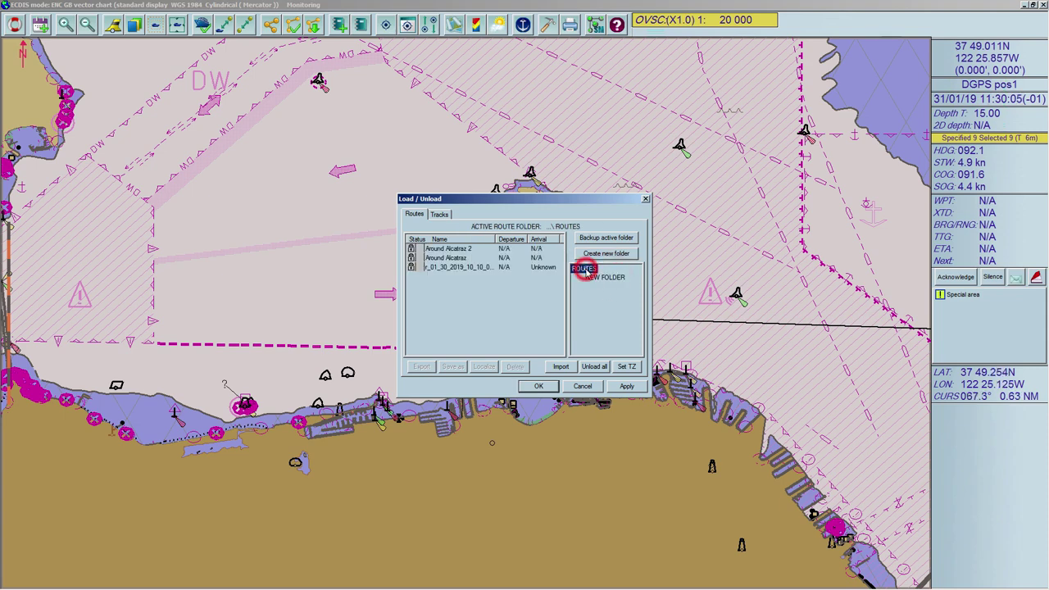
- Move the Around Alcatraz 2 route from ROUTES into New folder, check both folders and confirm the route list
{"action": "left_click", "coordinate": [452, 249]}
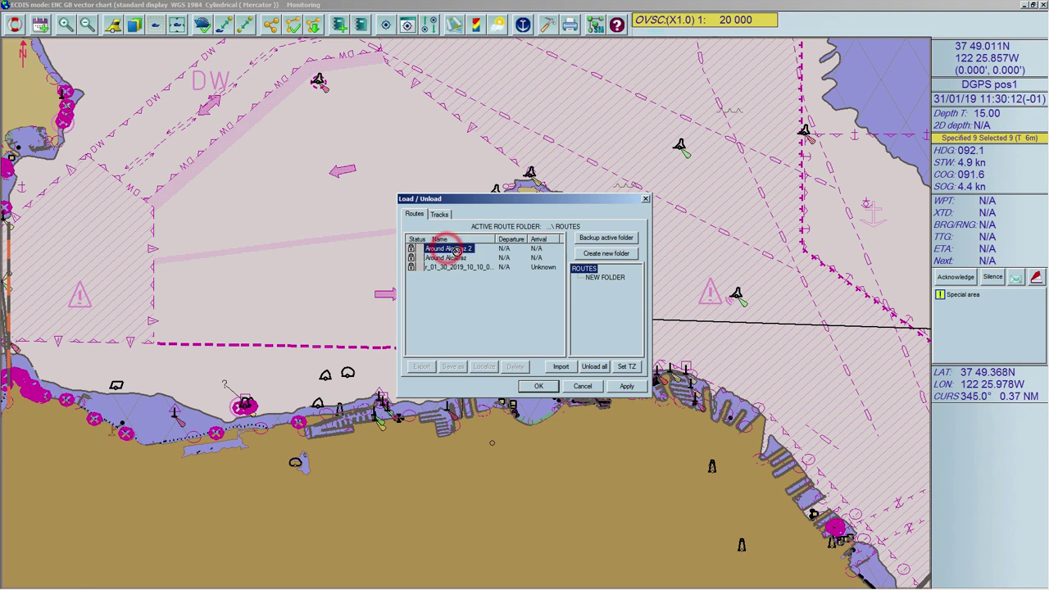
{"action": "left_click_drag", "start_coordinate": [452, 248], "coordinate": [608, 283]}
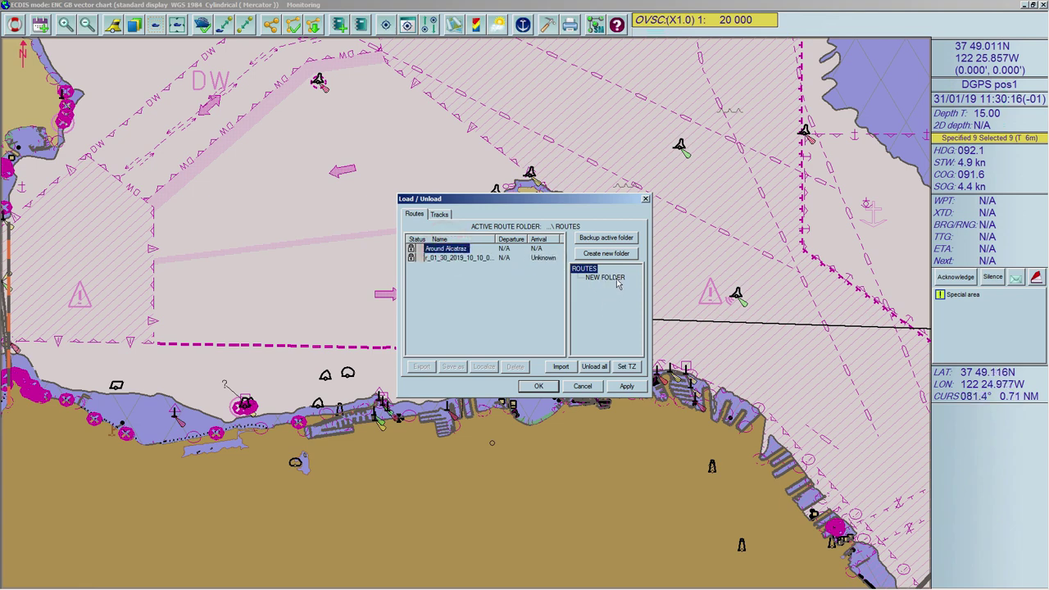
{"action": "left_click", "coordinate": [615, 279]}
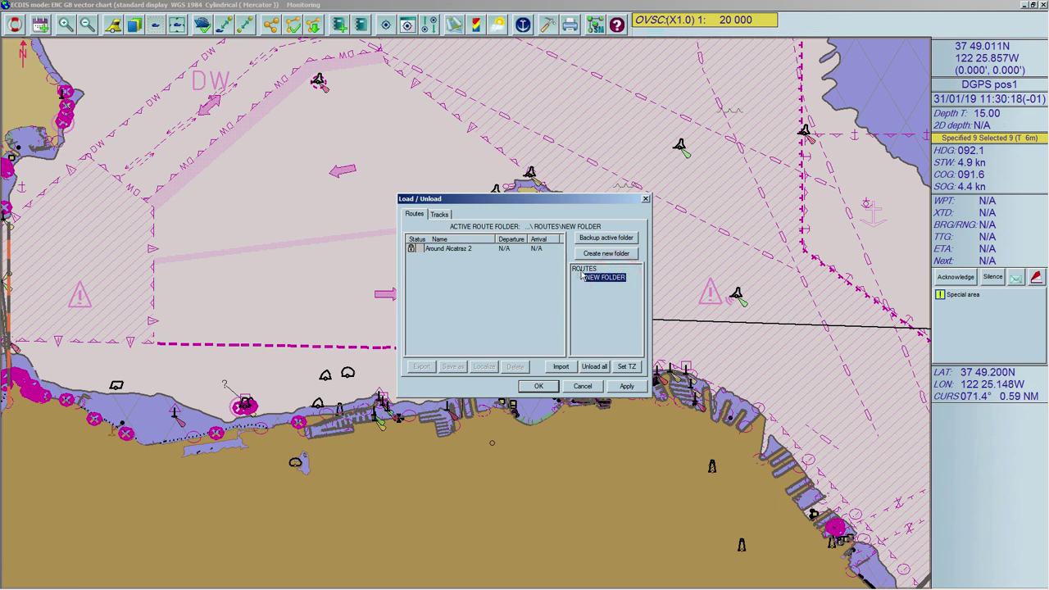
{"action": "left_click", "coordinate": [582, 269]}
{"action": "left_click", "coordinate": [547, 386]}
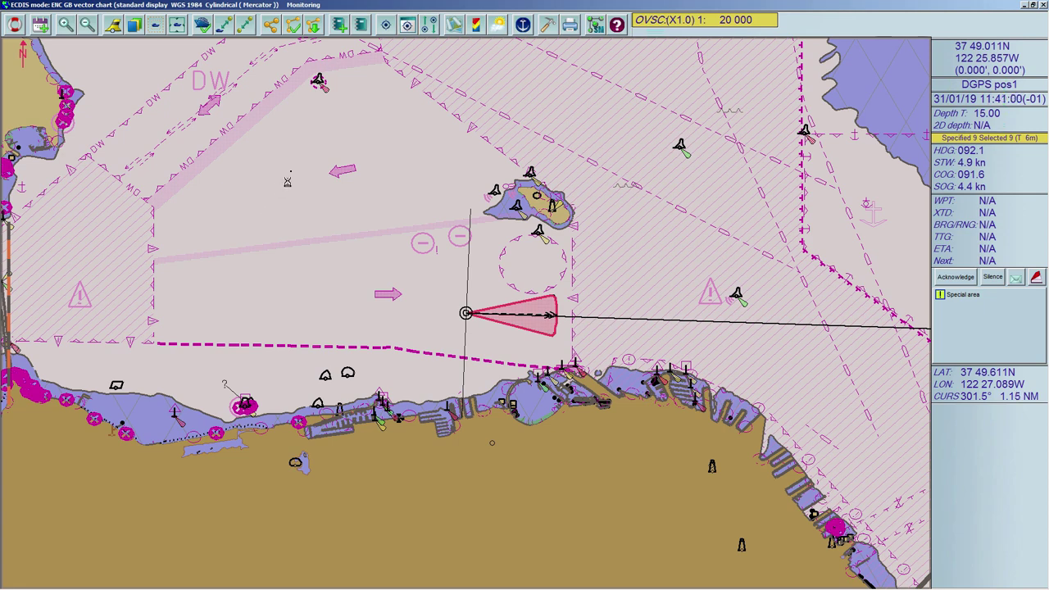
- Open the route import file chooser, examine the available files in the Routes folder, cancel the import and close the route list
{"action": "left_click", "coordinate": [315, 27]}
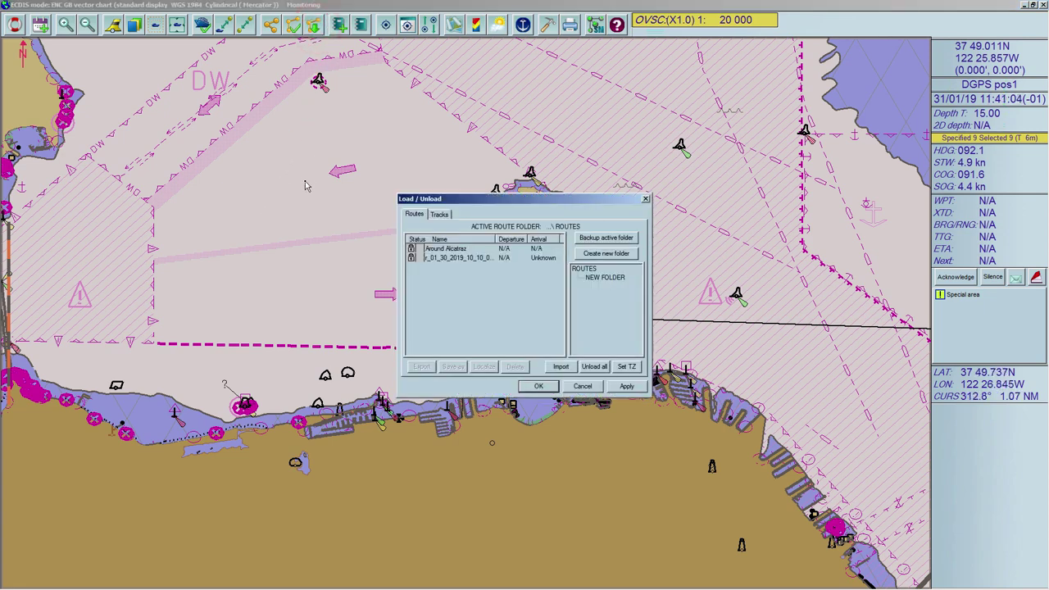
{"action": "left_click", "coordinate": [564, 366]}
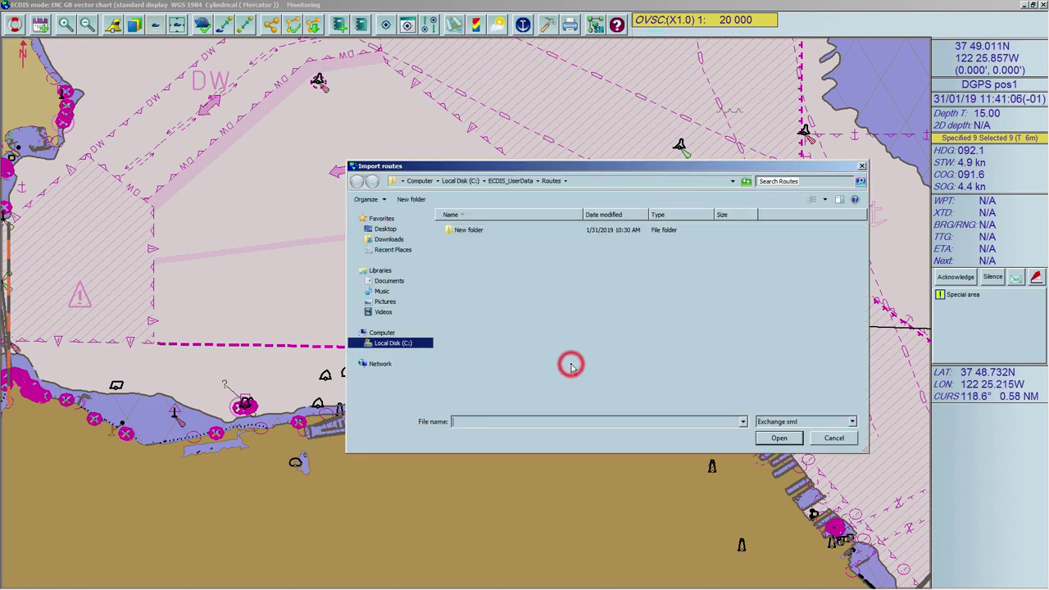
{"action": "left_click", "coordinate": [512, 181]}
{"action": "double_click", "coordinate": [482, 400]}
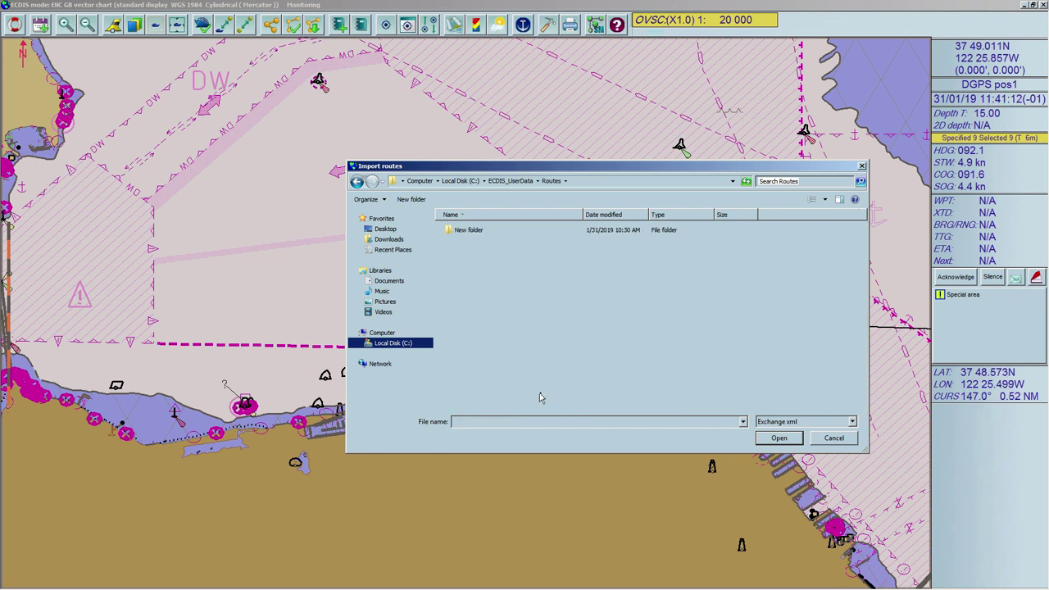
{"action": "left_click", "coordinate": [834, 438]}
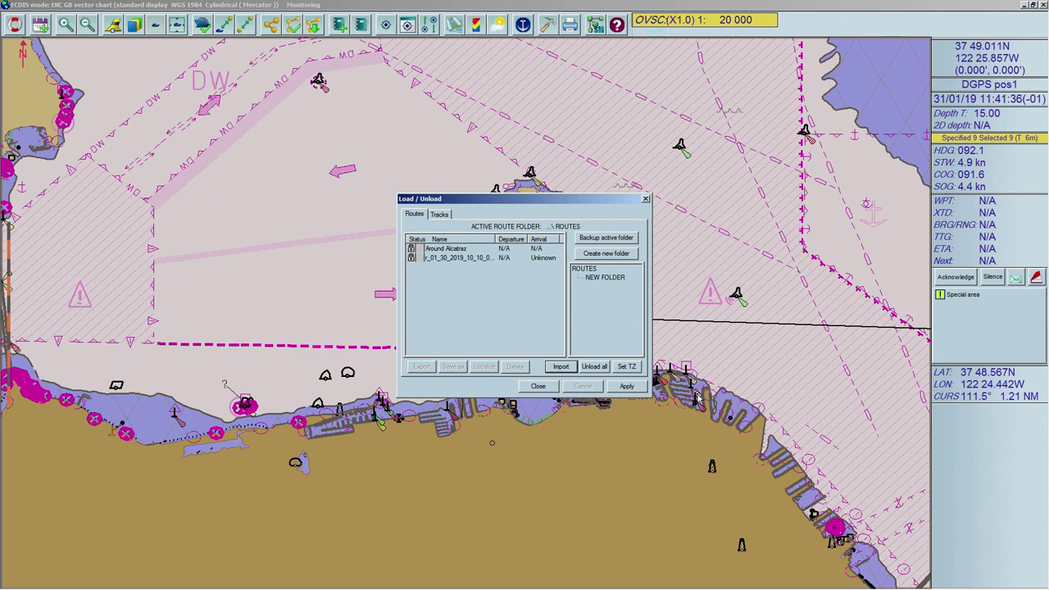
{"action": "left_click", "coordinate": [540, 386]}
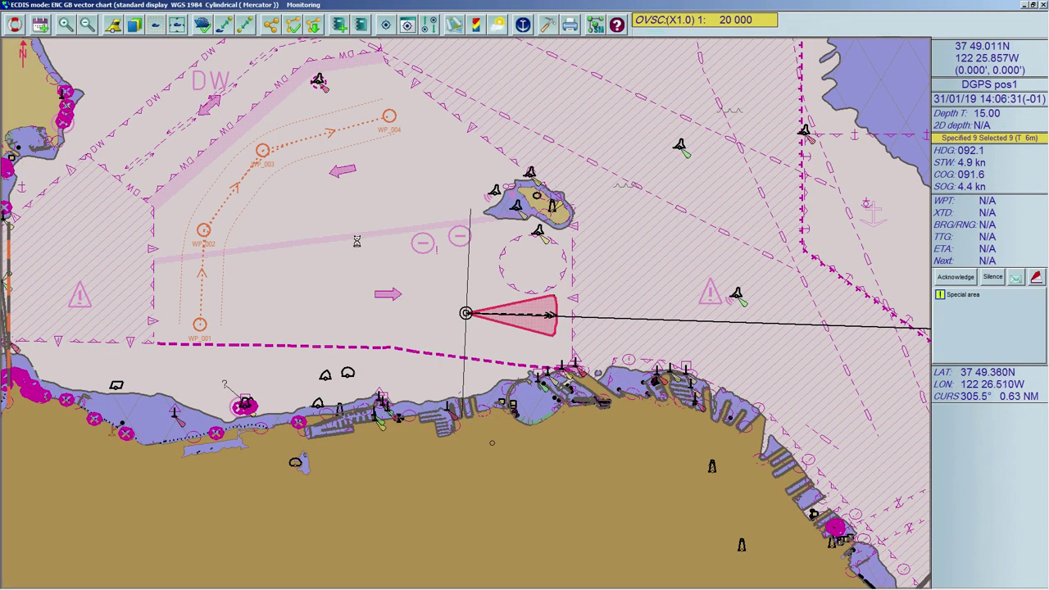
- Reverse the four-waypoint route, save it under the name Reversed Route and open the list of routes
{"action": "right_click", "coordinate": [309, 150]}
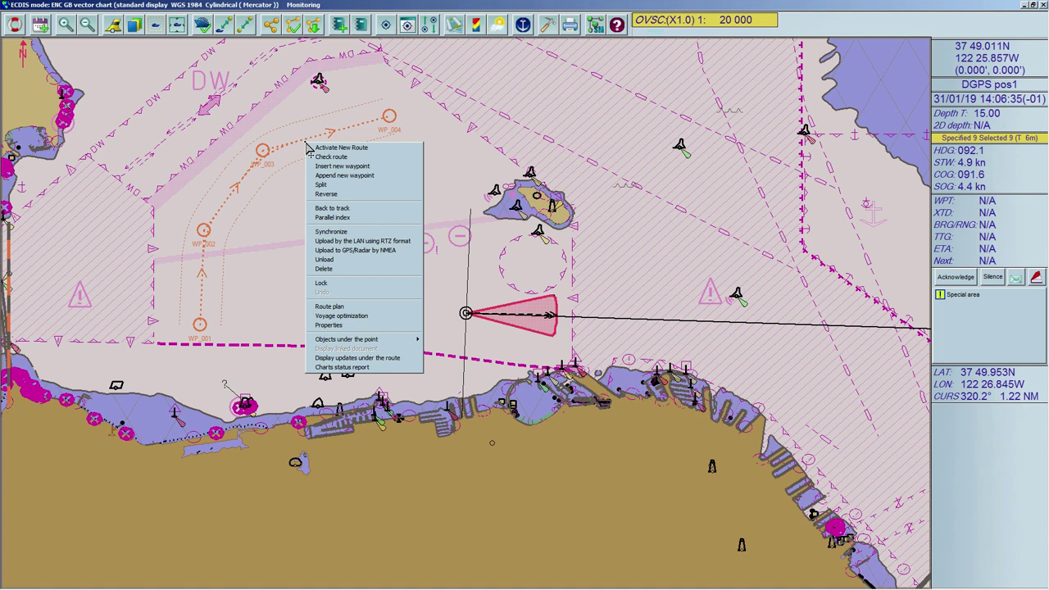
{"action": "left_click", "coordinate": [332, 195]}
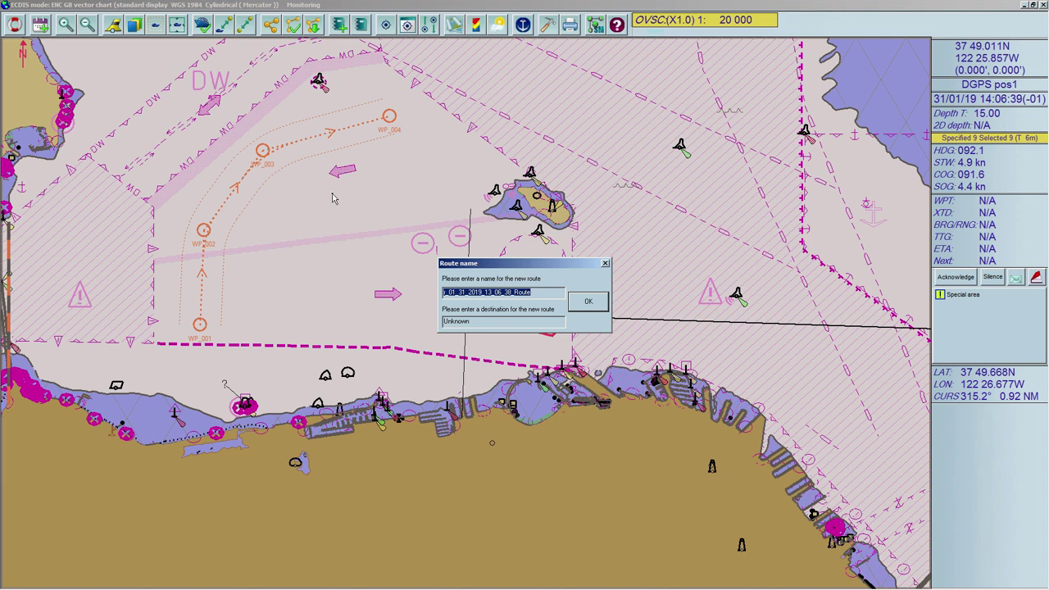
{"action": "type", "text": "Re"}
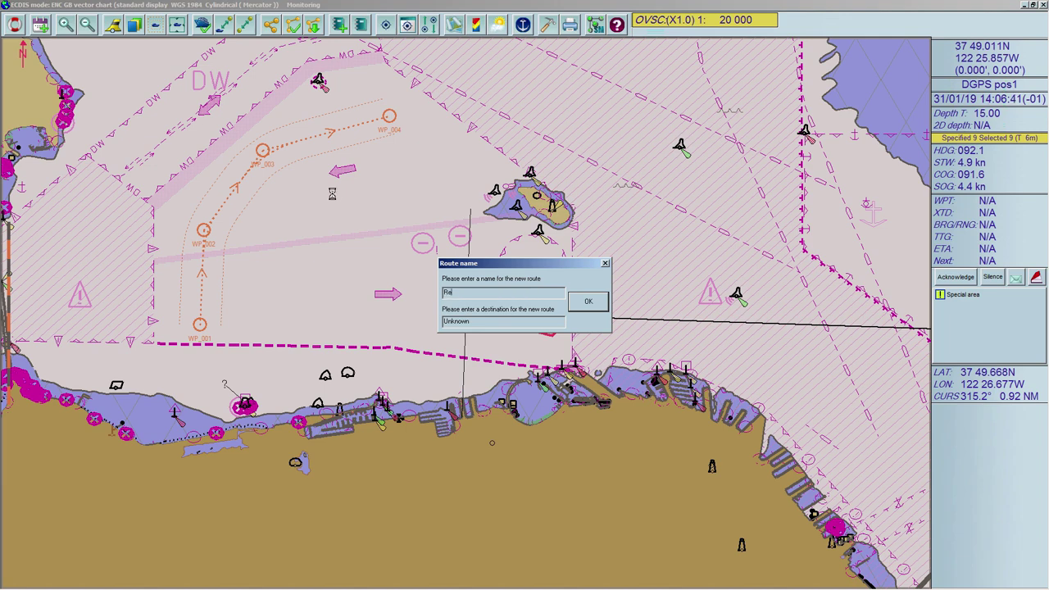
{"action": "type", "text": "versed Route"}
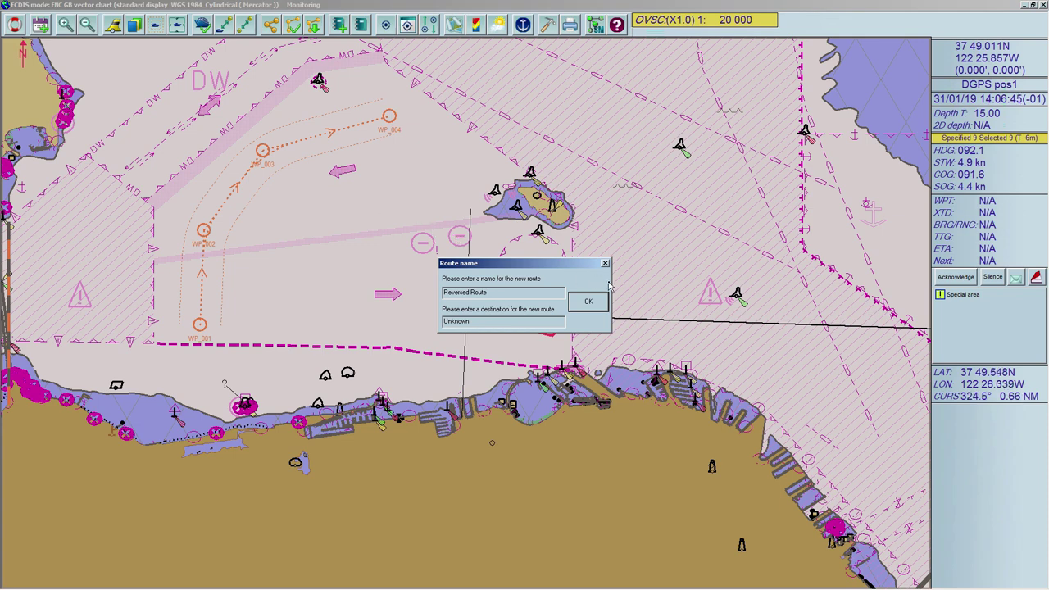
{"action": "left_click", "coordinate": [588, 301]}
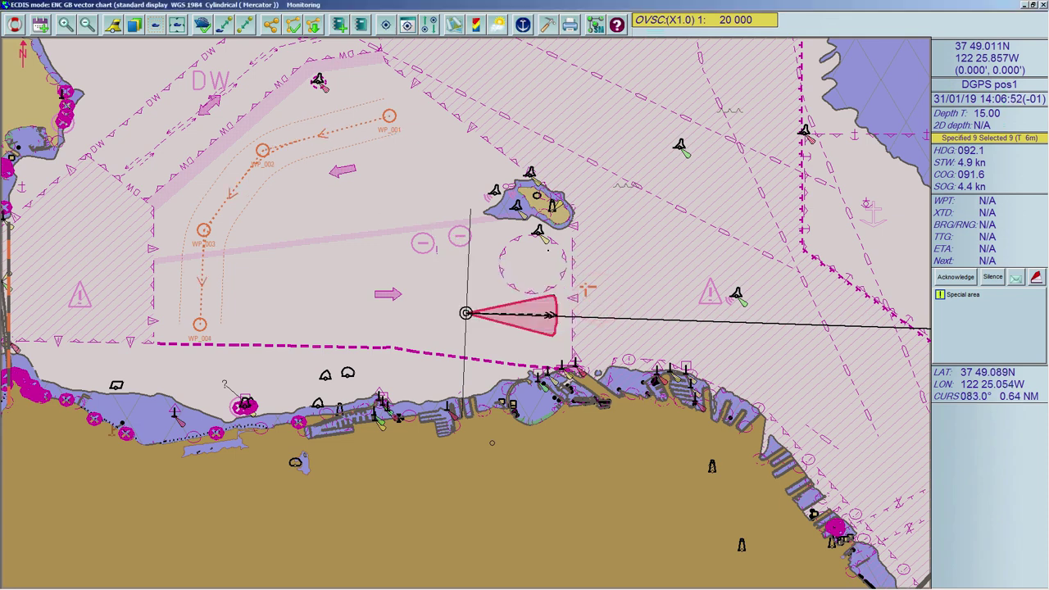
{"action": "left_click", "coordinate": [313, 25]}
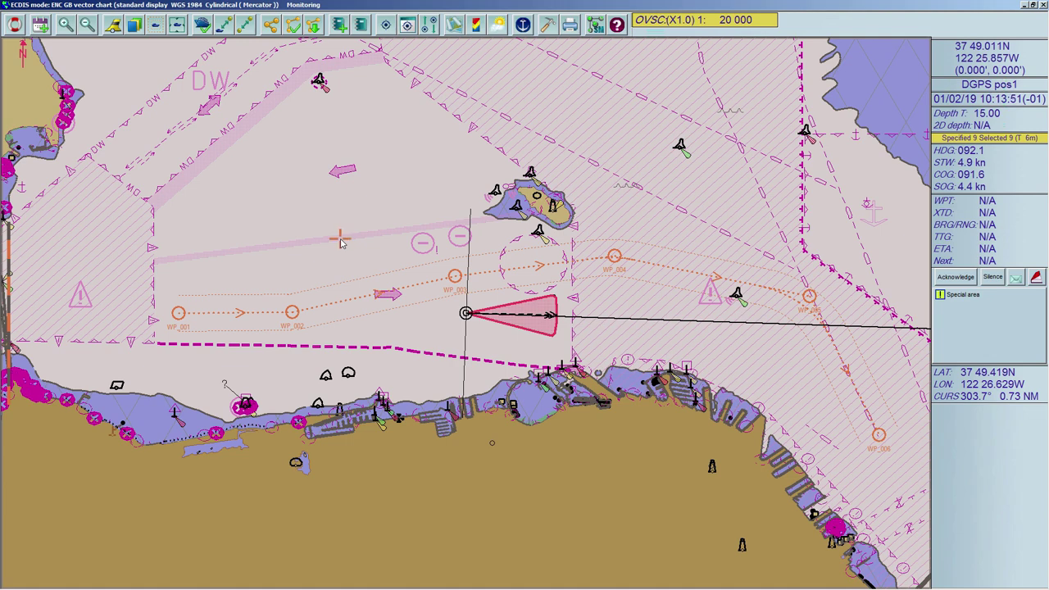
- Split the Voyage 1 route between WP_003 and WP_004, and split its first part, Voyage 1_1, between WP_001 and WP_002
{"action": "right_click", "coordinate": [514, 272]}
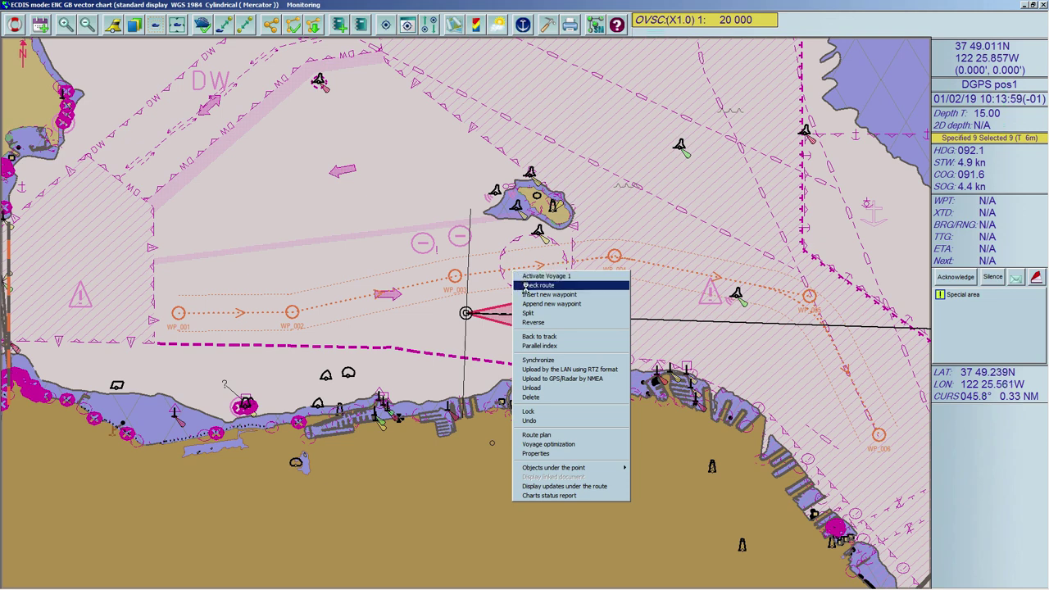
{"action": "left_click", "coordinate": [539, 314]}
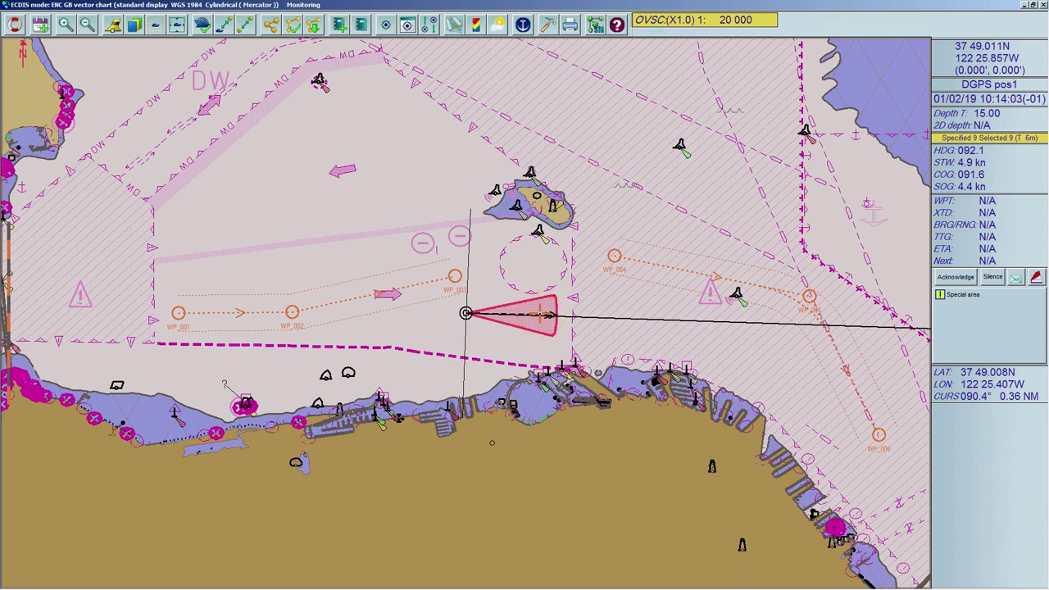
{"action": "left_click", "coordinate": [314, 25]}
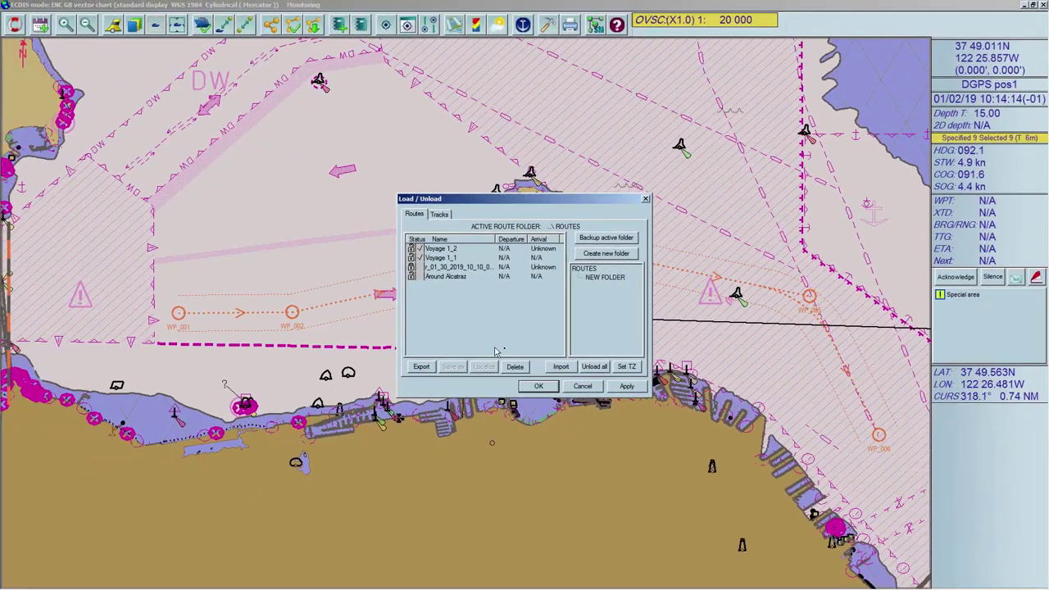
{"action": "left_click", "coordinate": [539, 386]}
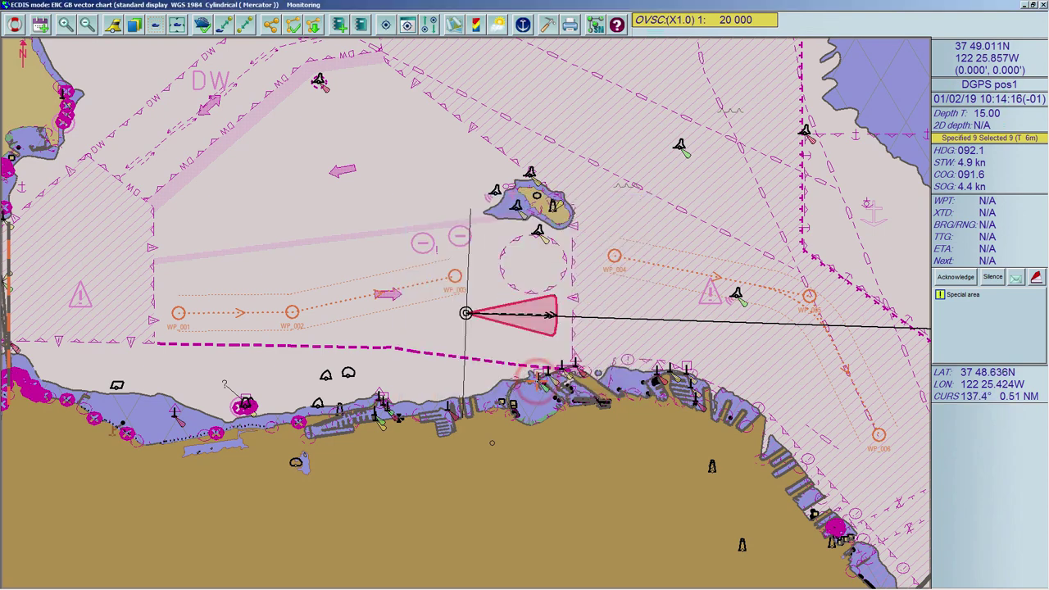
{"action": "right_click", "coordinate": [236, 315]}
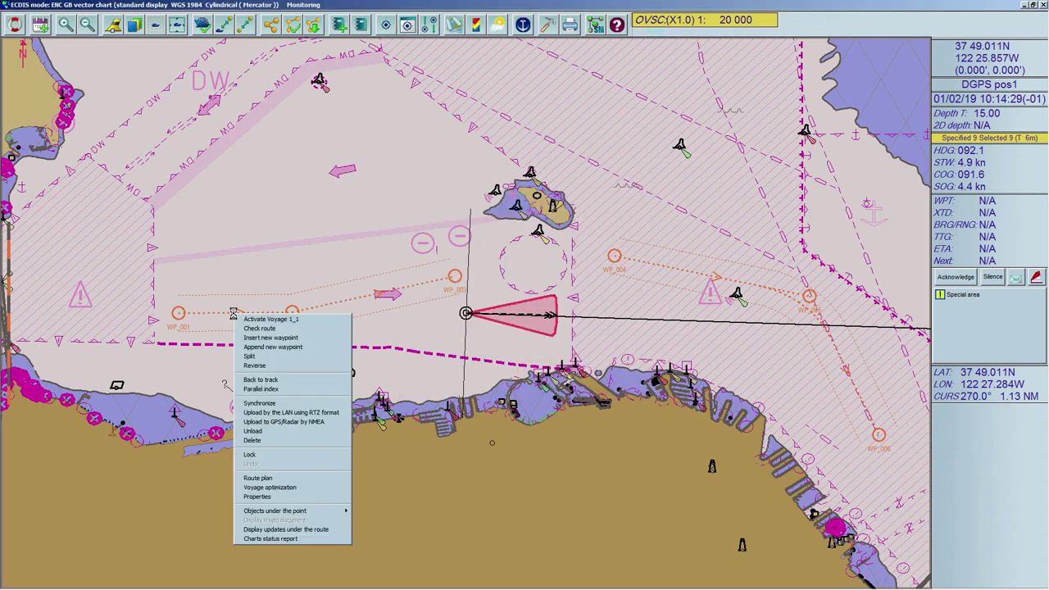
{"action": "left_click", "coordinate": [249, 355]}
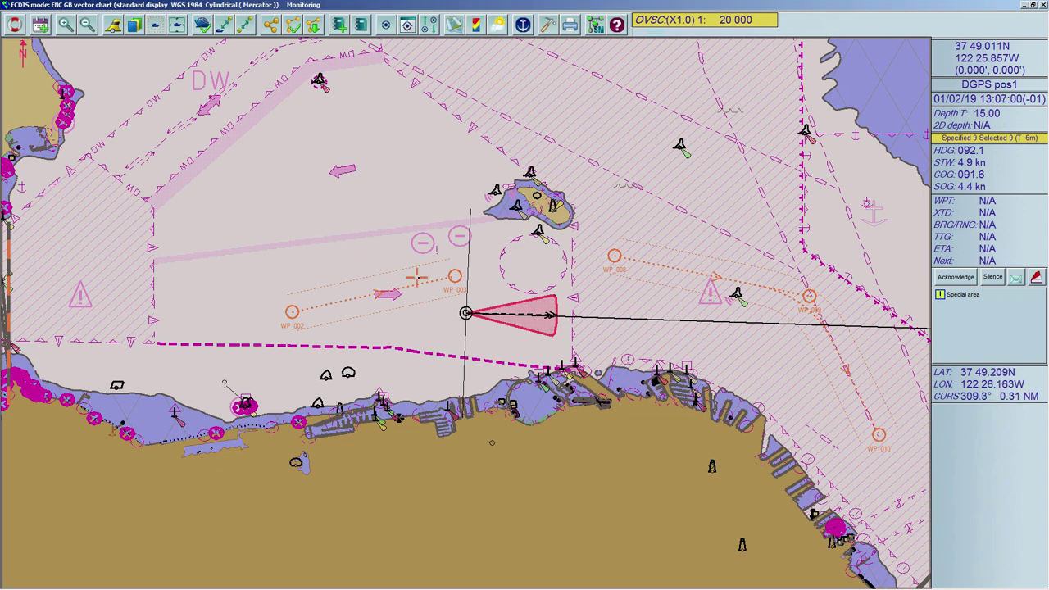
- Append the route Voyage 1_1_2_2 to Voyage 1_1_2_1 through its route plan and close the plan
{"action": "right_click", "coordinate": [430, 286]}
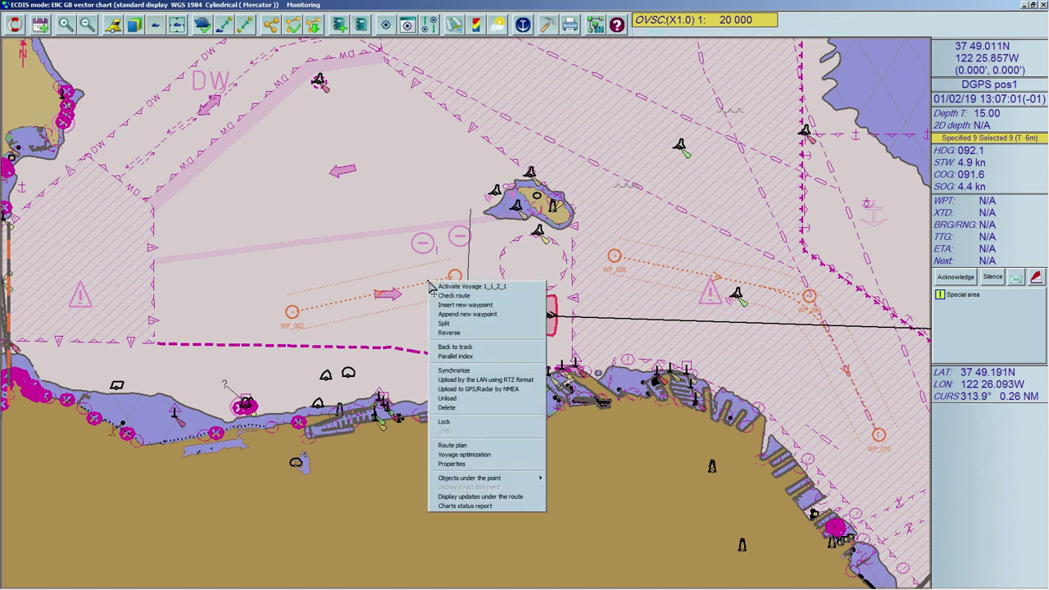
{"action": "left_click", "coordinate": [484, 446]}
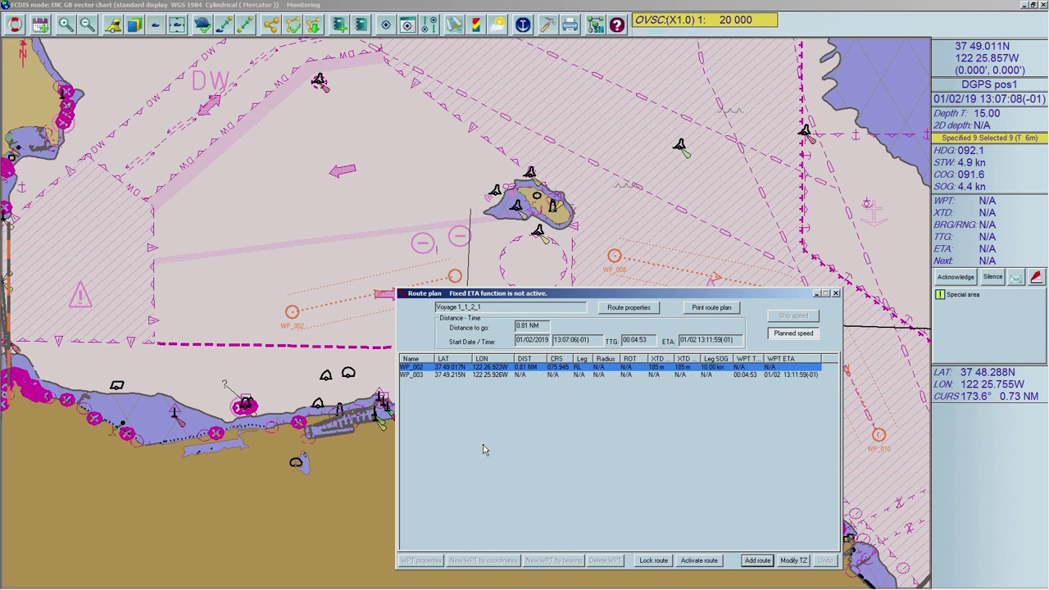
{"action": "left_click", "coordinate": [755, 562]}
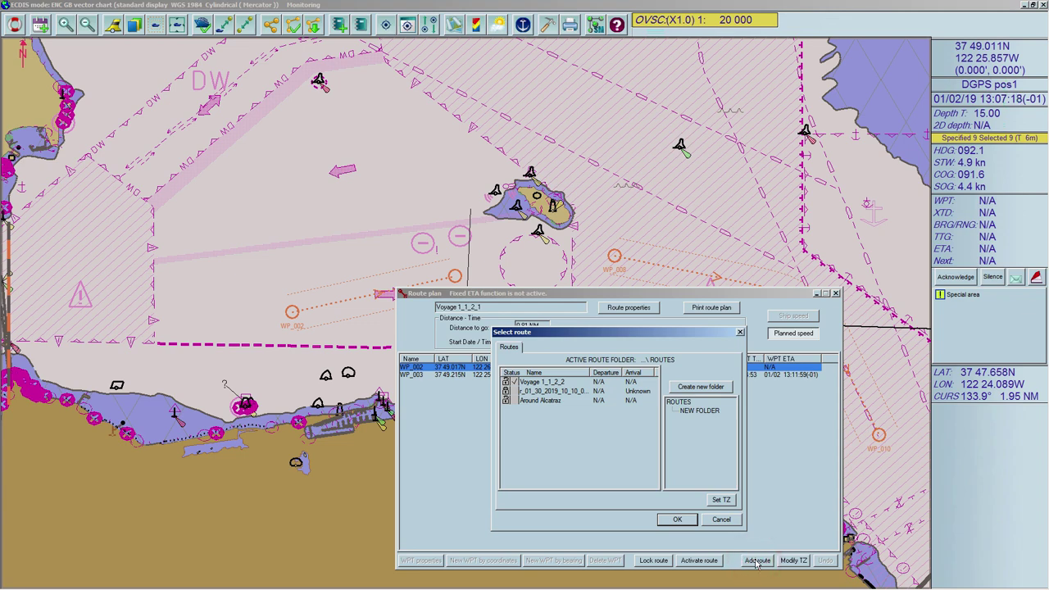
{"action": "left_click", "coordinate": [562, 383]}
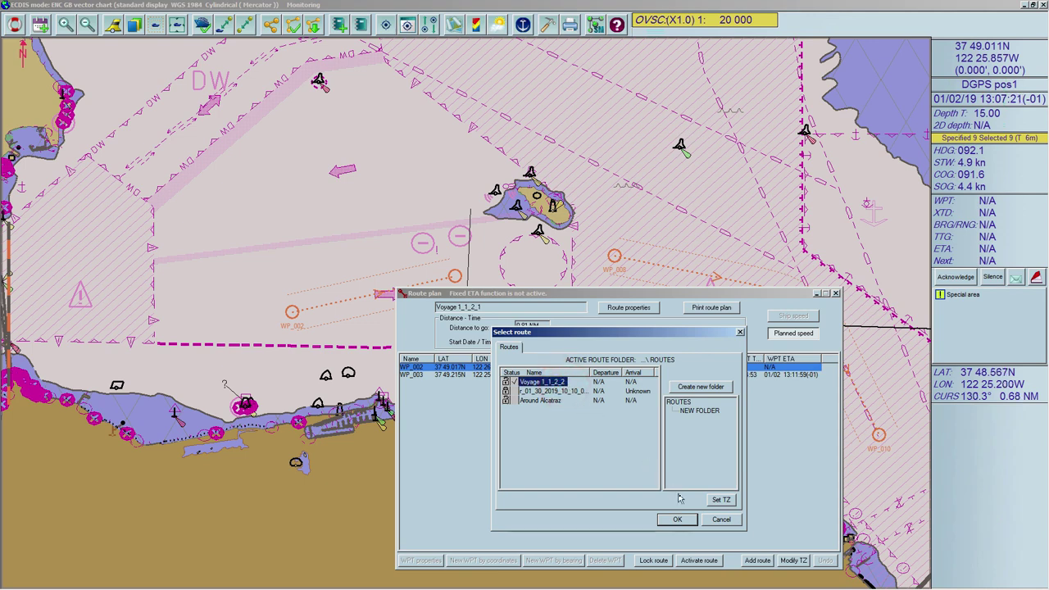
{"action": "left_click", "coordinate": [685, 519]}
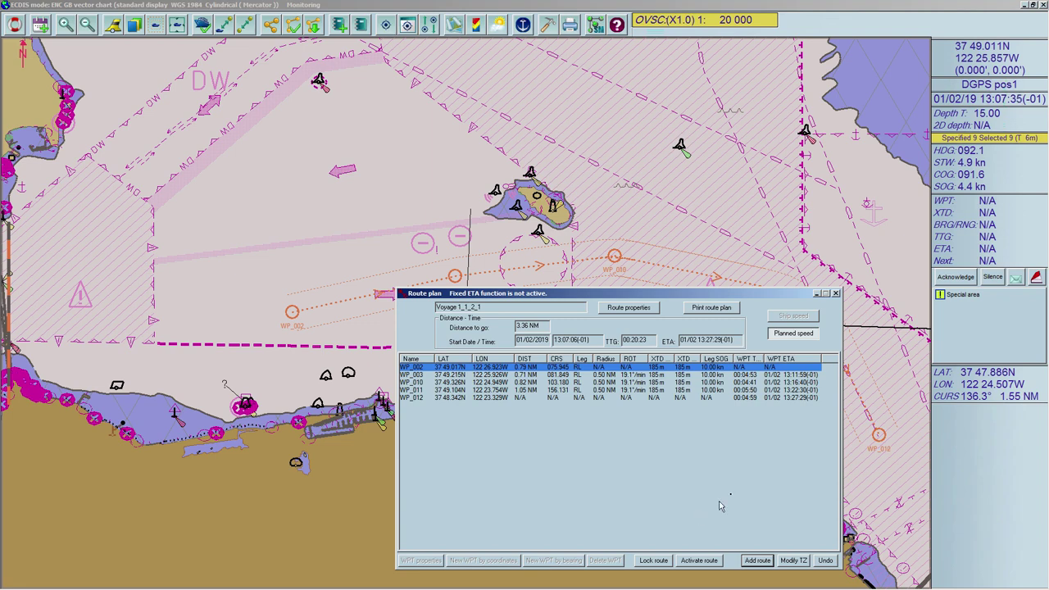
{"action": "left_click", "coordinate": [834, 295]}
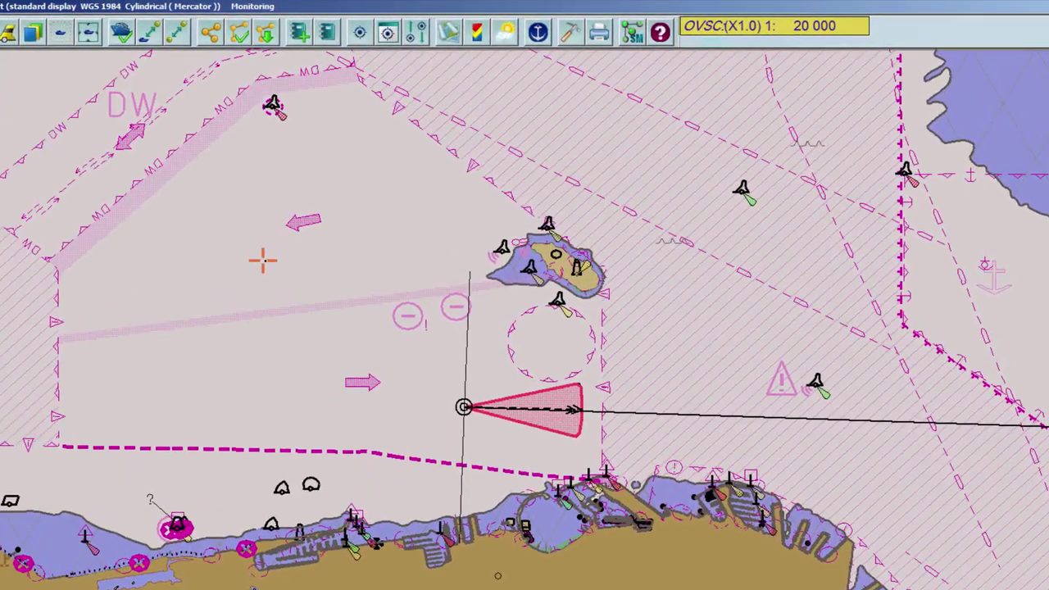
- Examine the default leg type, turning radius, speed and alert settings for routes in the options
{"action": "left_click", "coordinate": [569, 32]}
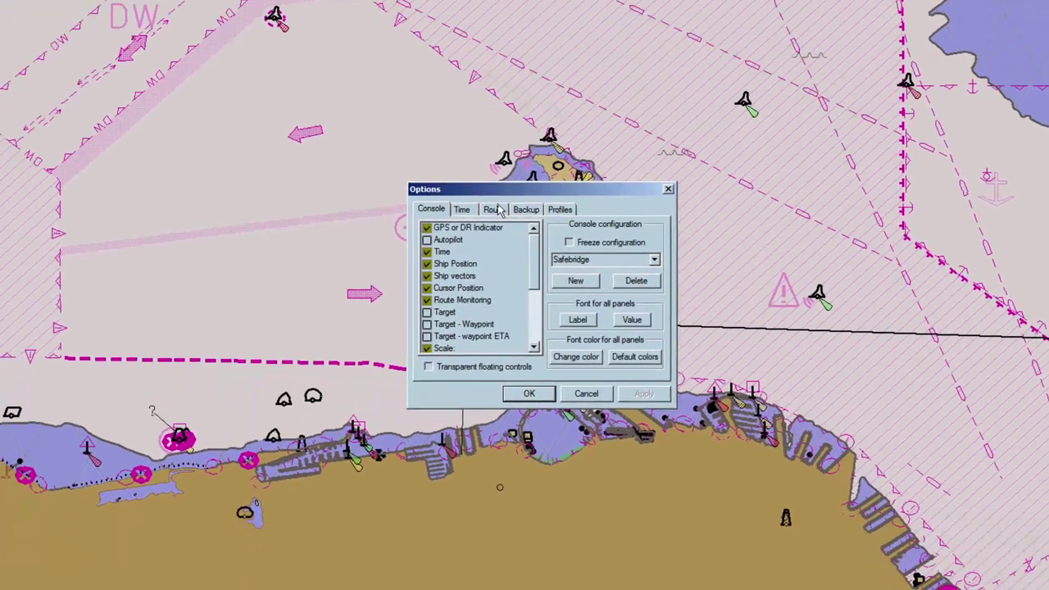
{"action": "left_click", "coordinate": [494, 211]}
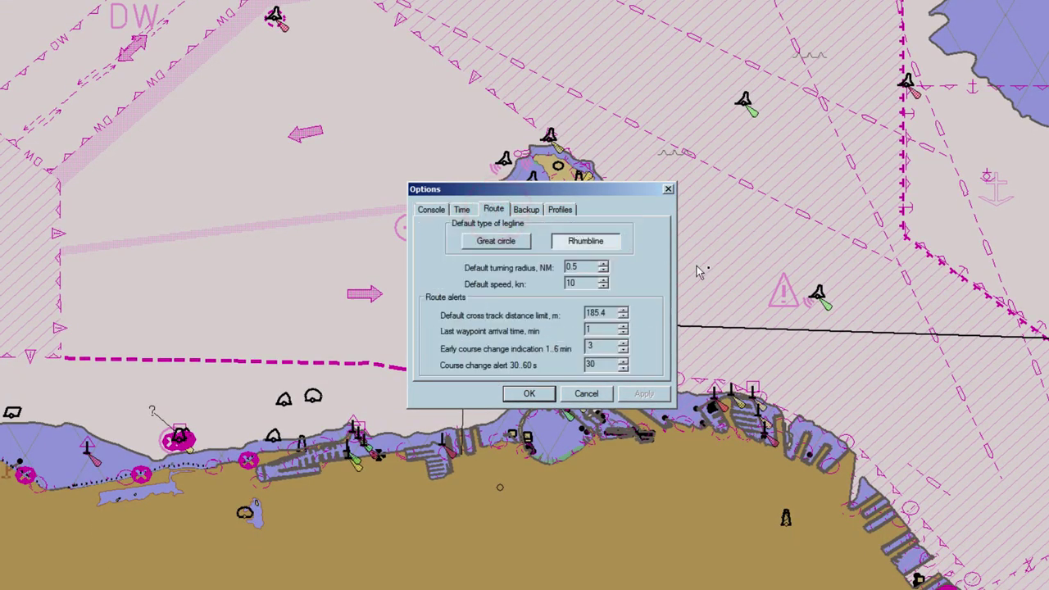
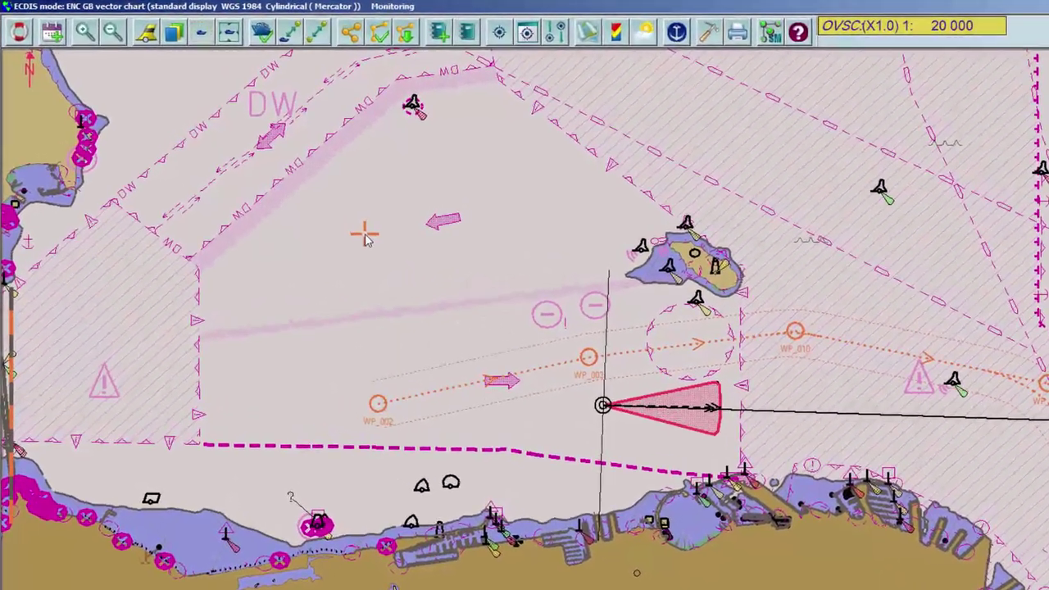
- Open the route plan of Voyage 1_1_2_1 and toggle the leg type of waypoint WP_002
{"action": "left_click", "coordinate": [381, 31]}
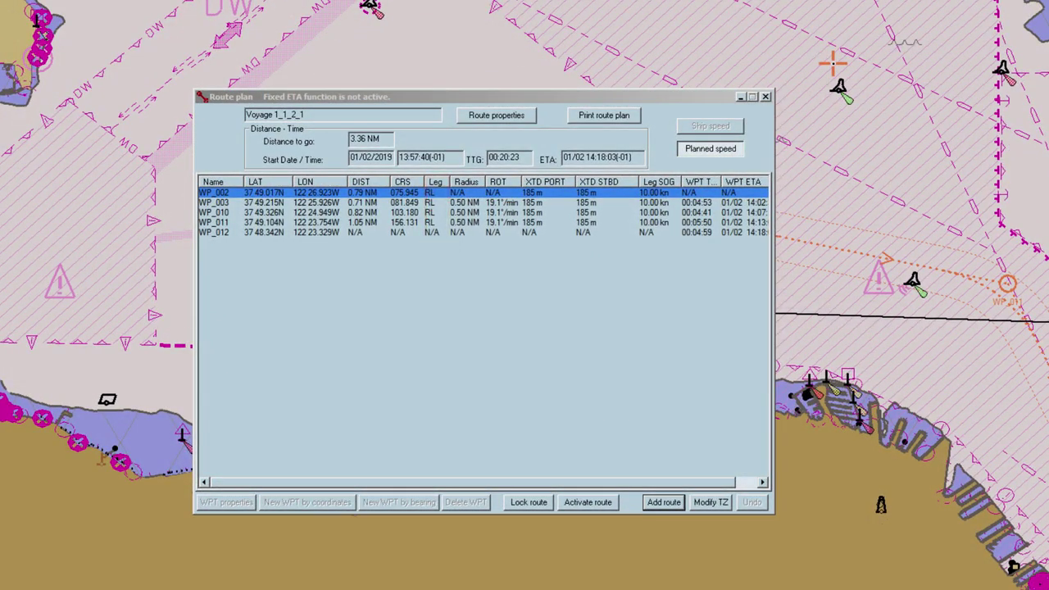
{"action": "left_click", "coordinate": [434, 192]}
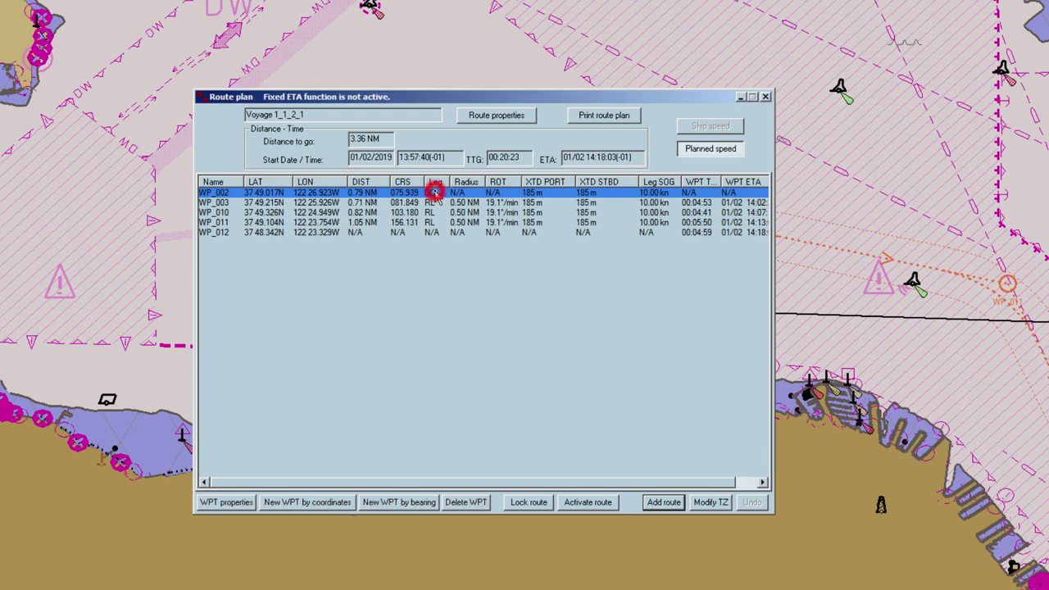
{"action": "left_click", "coordinate": [435, 193]}
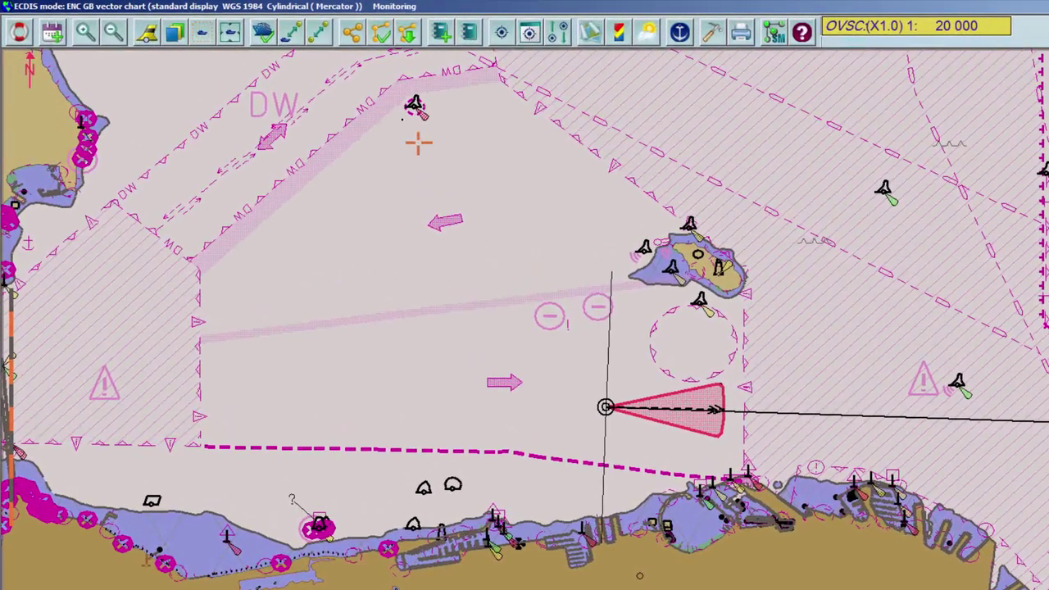
- Plot a new five-waypoint route from the DW channel southwest, turning south and ending southeast above the shore
{"action": "left_click", "coordinate": [354, 36]}
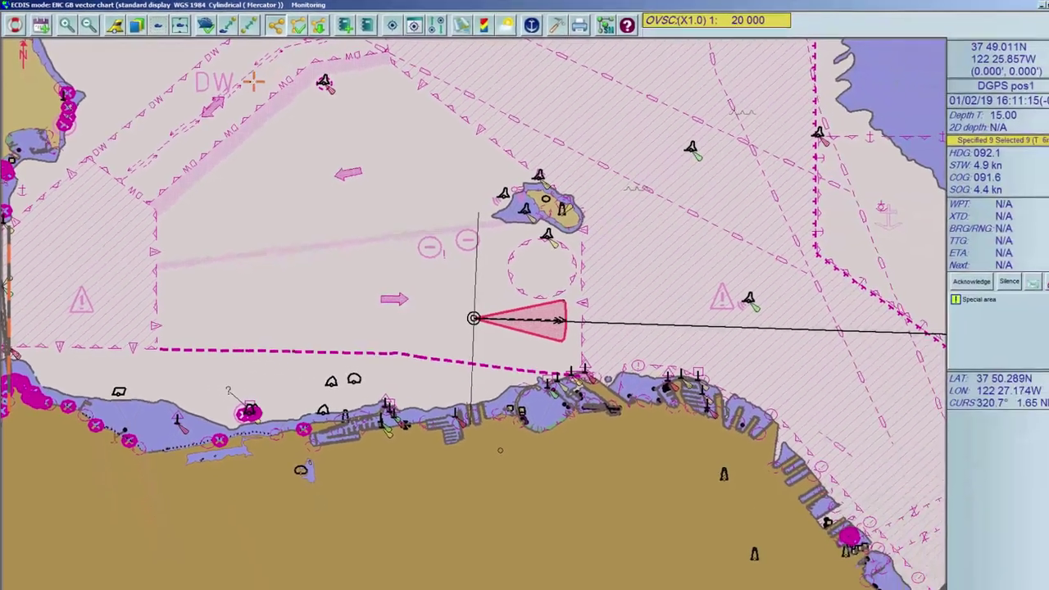
{"action": "left_click", "coordinate": [293, 99]}
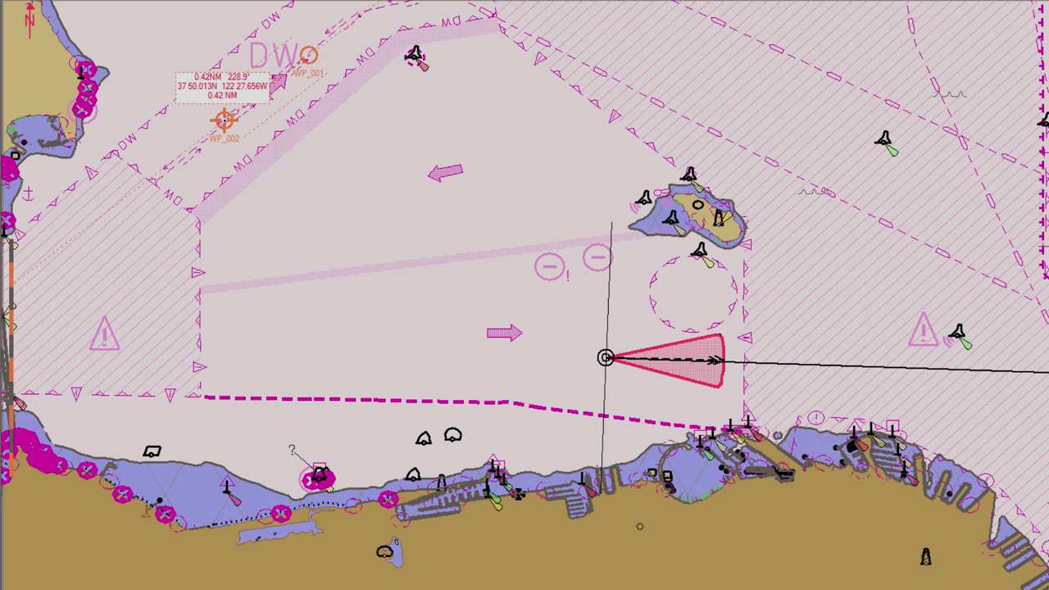
{"action": "left_click", "coordinate": [223, 120]}
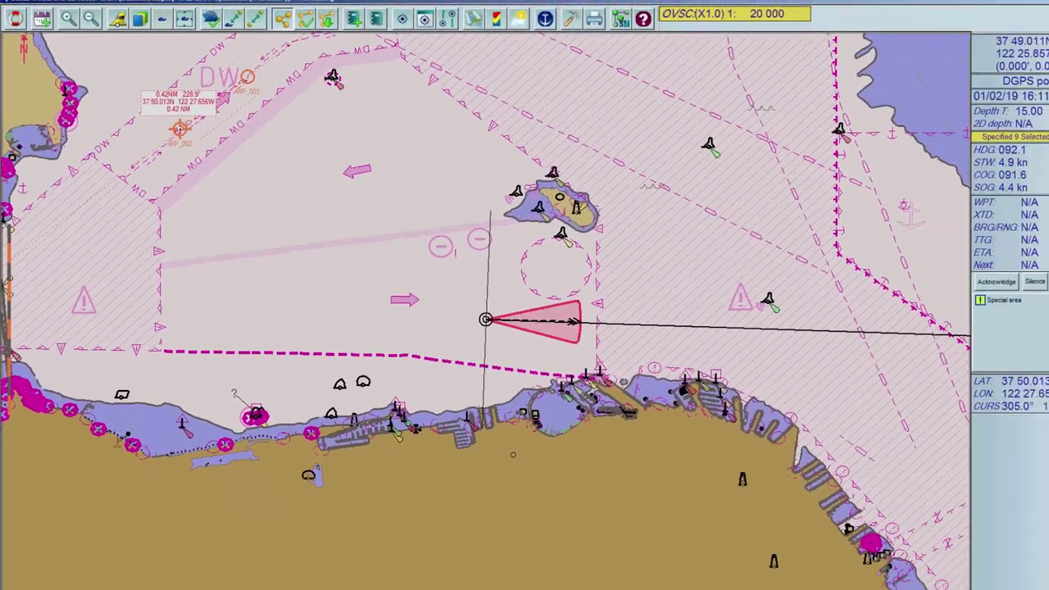
{"action": "left_click", "coordinate": [180, 128]}
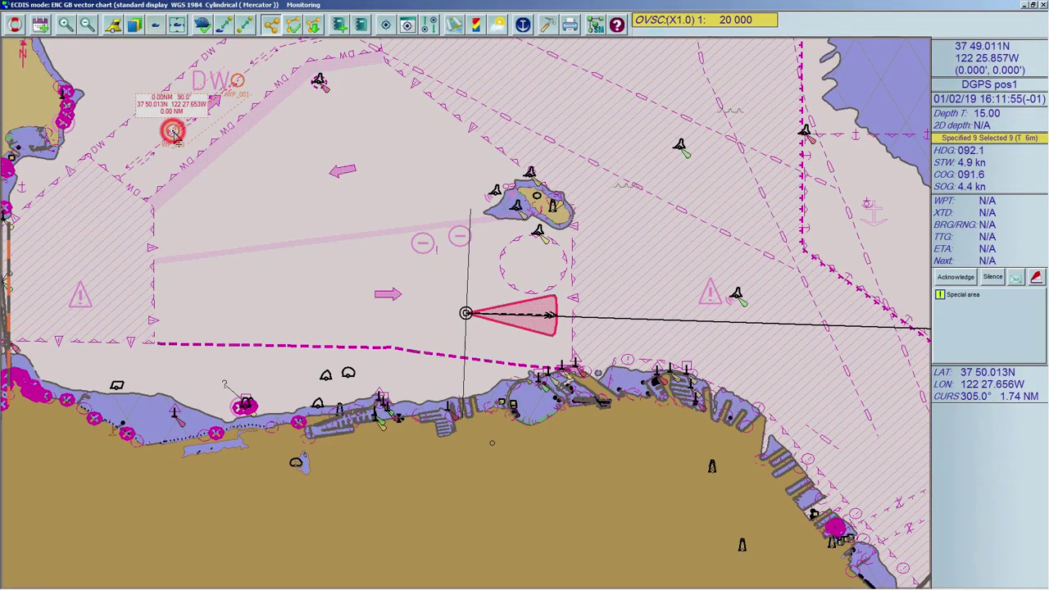
{"action": "left_click_drag", "start_coordinate": [174, 133], "coordinate": [169, 302]}
{"action": "double_click", "coordinate": [168, 303]}
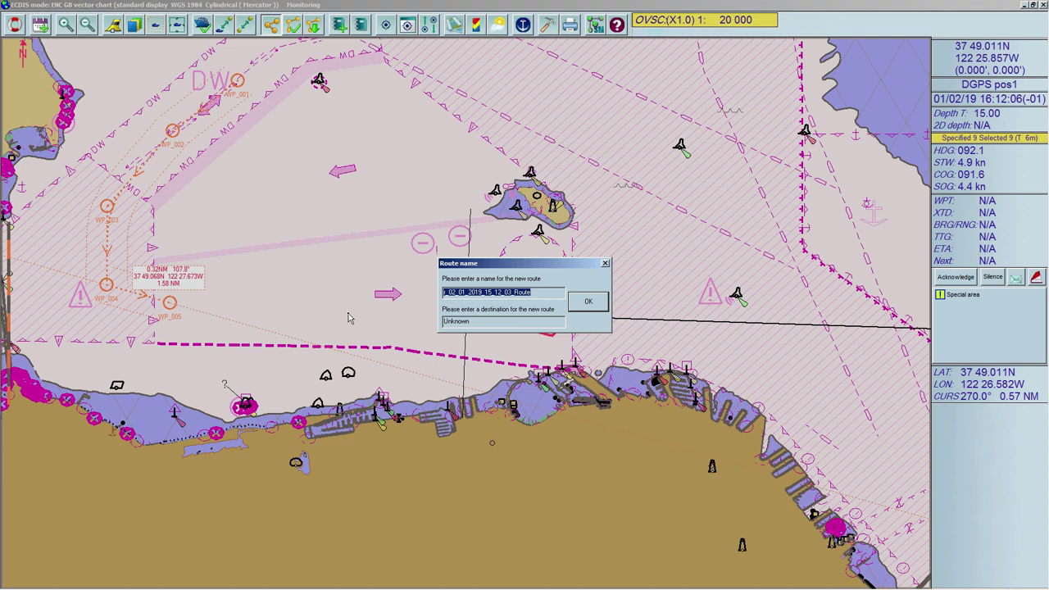
- Name the new route "New Route" with the destination "Arrival" and confirm it
{"action": "type", "text": "New Rou"}
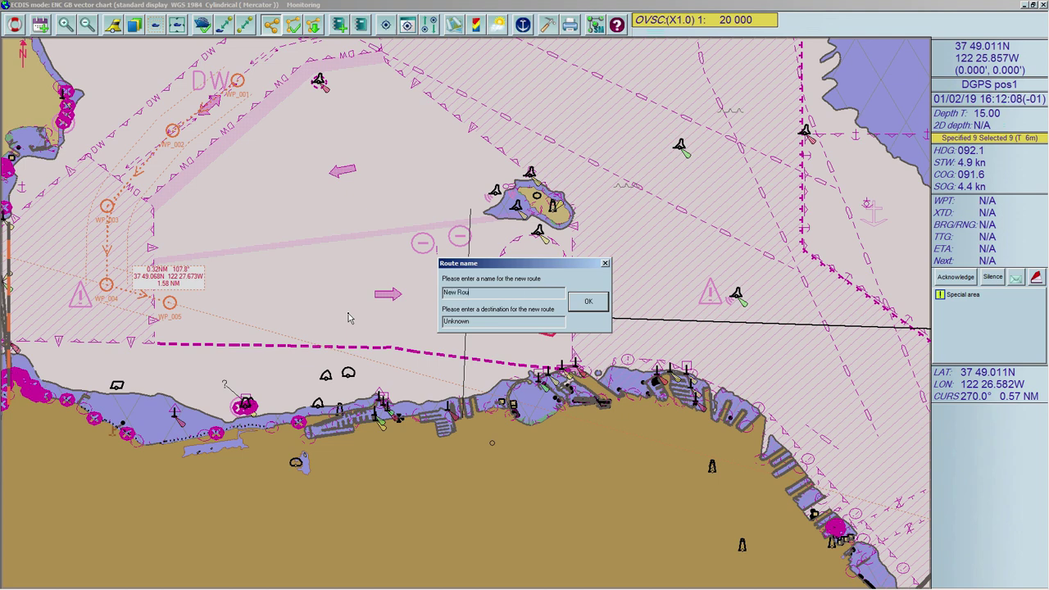
{"action": "type", "text": "te"}
{"action": "double_click", "coordinate": [480, 319]}
{"action": "type", "text": "Arr"}
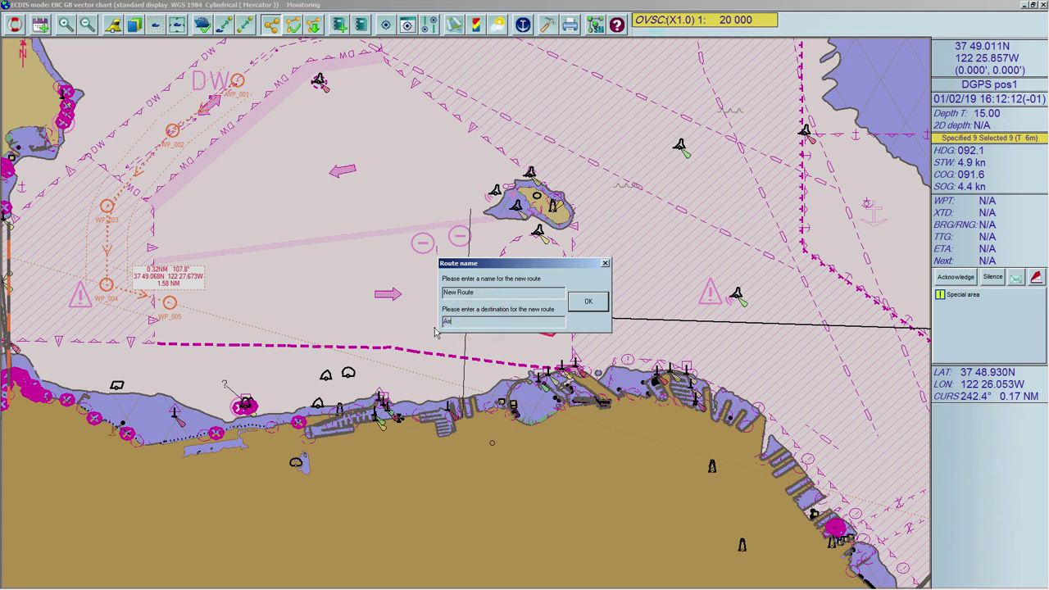
{"action": "type", "text": "ival"}
{"action": "left_click", "coordinate": [596, 308]}
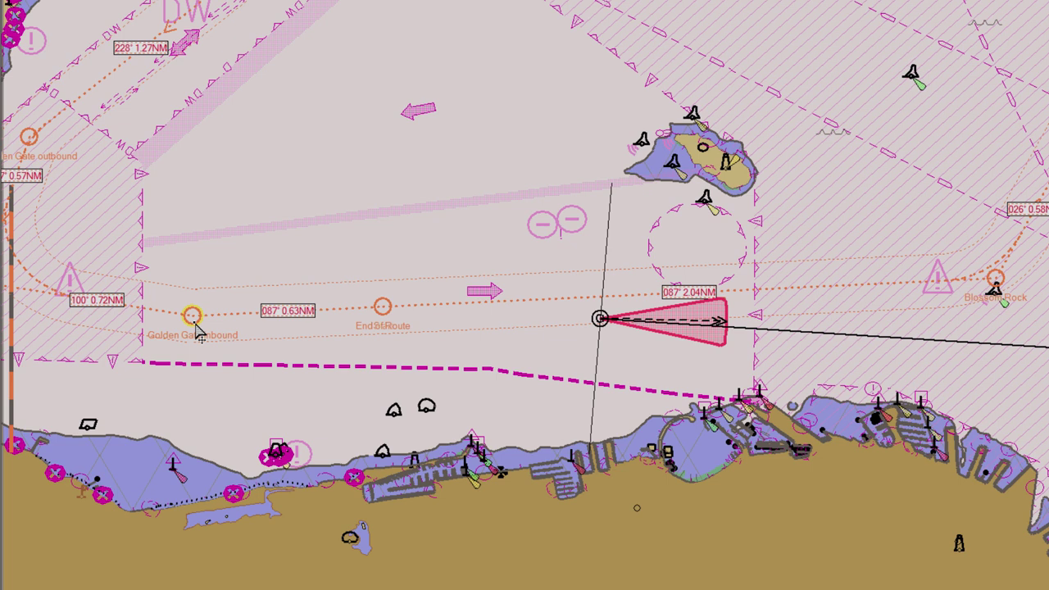
- Move the Golden Gate inbound waypoint east toward End of Route and undo the move
{"action": "left_click_drag", "start_coordinate": [197, 328], "coordinate": [294, 321]}
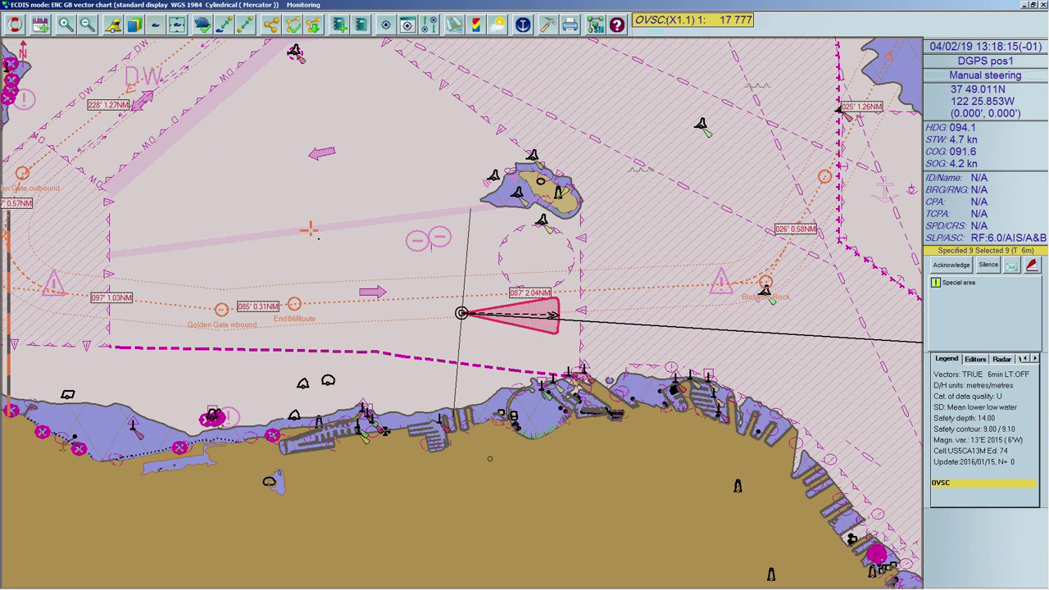
{"action": "right_click", "coordinate": [369, 309]}
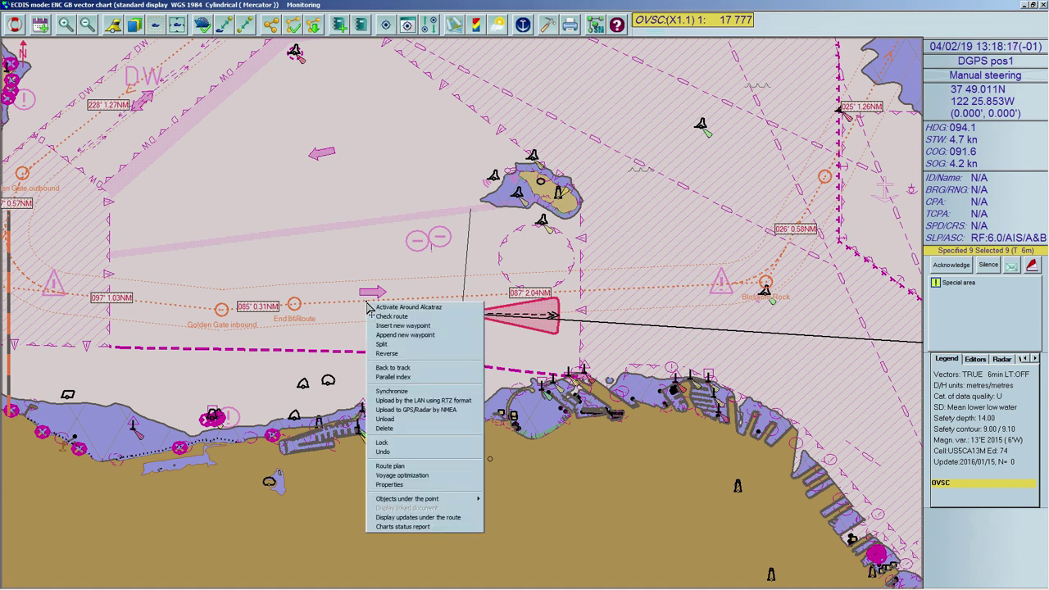
{"action": "left_click", "coordinate": [401, 452]}
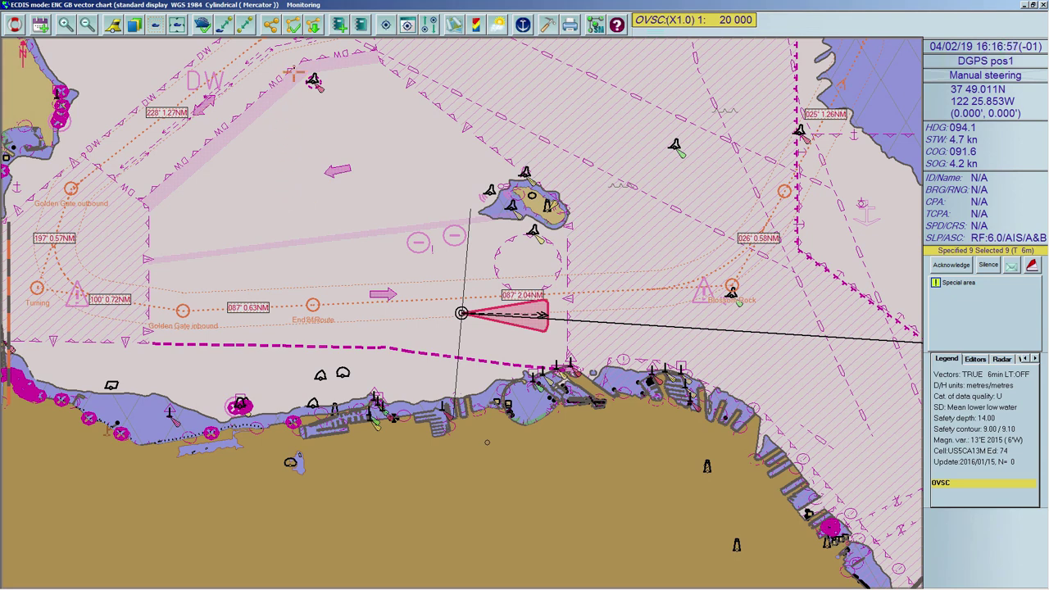
- Open the Around Alcatraz route plan, use planned speed and set the start time to 14:40:49
{"action": "left_click", "coordinate": [293, 25]}
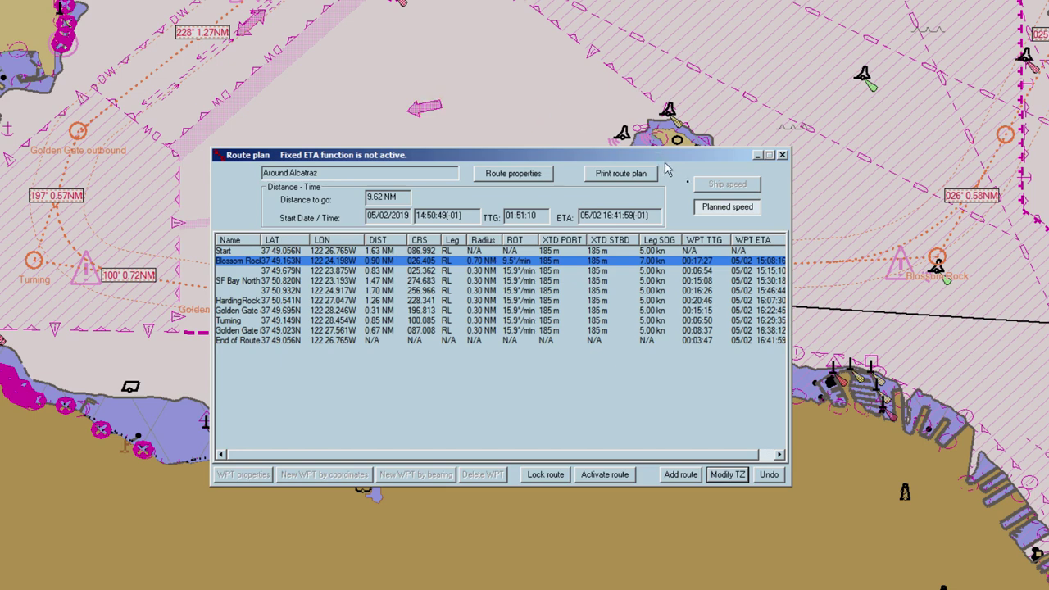
{"action": "left_click", "coordinate": [727, 207]}
{"action": "left_click", "coordinate": [435, 215]}
{"action": "key", "text": "BackSpace"}
{"action": "type", "text": "4"}
- Set the Blossom Rock leg's speed over ground to 8.50 kn and generate the printable route plan
{"action": "double_click", "coordinate": [652, 261]}
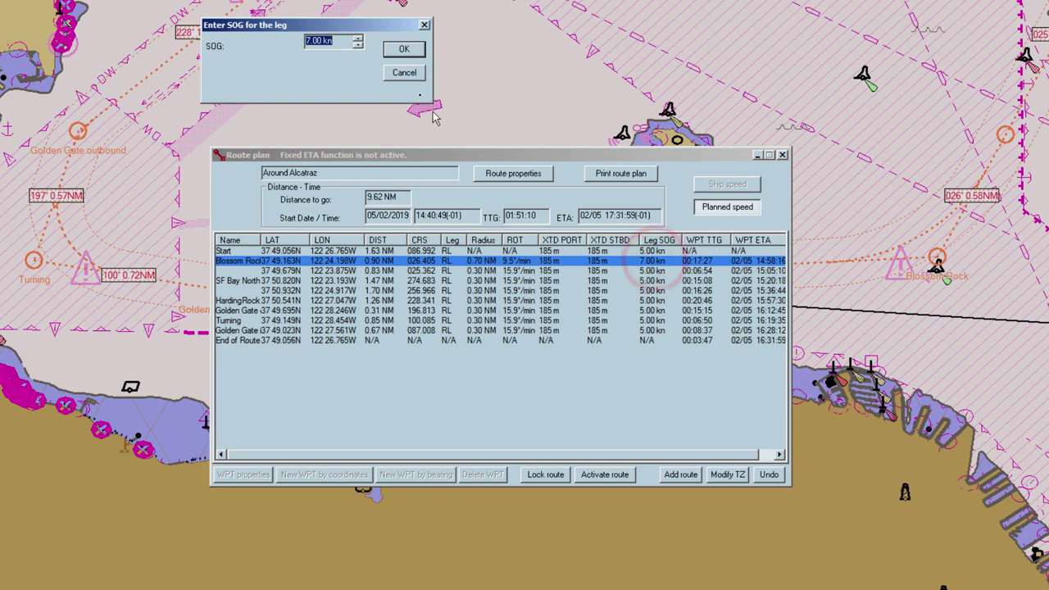
{"action": "left_click", "coordinate": [359, 38]}
{"action": "left_click", "coordinate": [359, 37]}
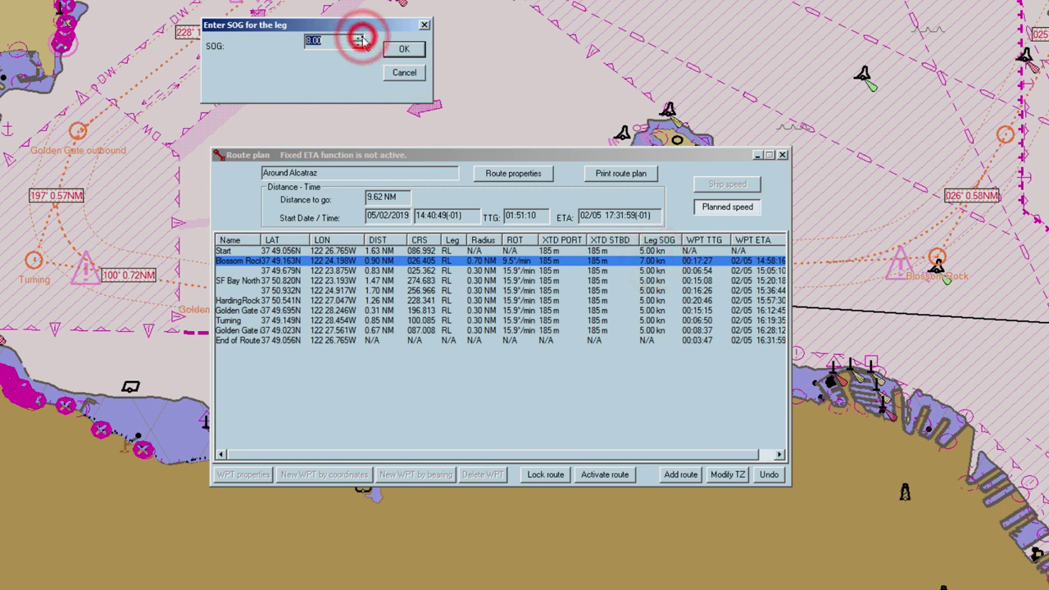
{"action": "left_click", "coordinate": [359, 38]}
{"action": "left_click", "coordinate": [401, 50]}
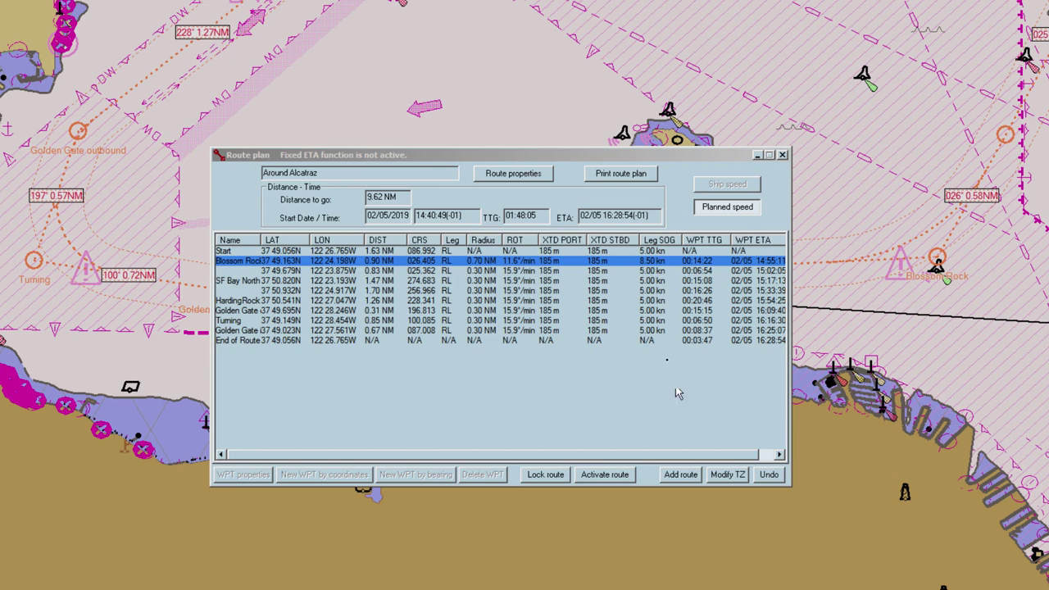
{"action": "left_click", "coordinate": [634, 180]}
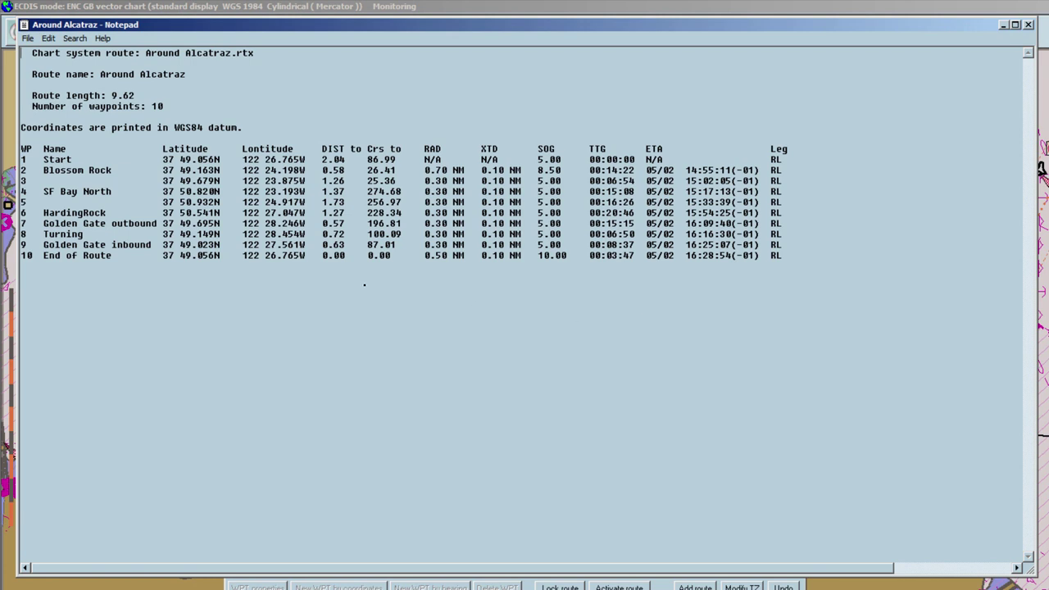
{"action": "left_click", "coordinate": [28, 38]}
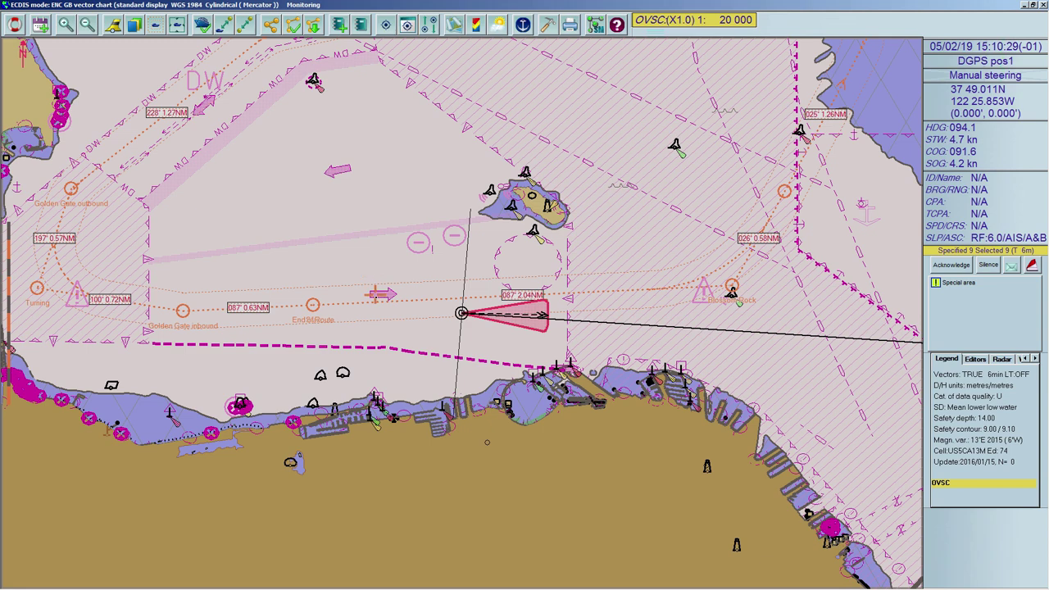
- Check the Around Alcatraz route and set the safety contour to 10.00 m in the ENC alarm settings
{"action": "right_click", "coordinate": [378, 306]}
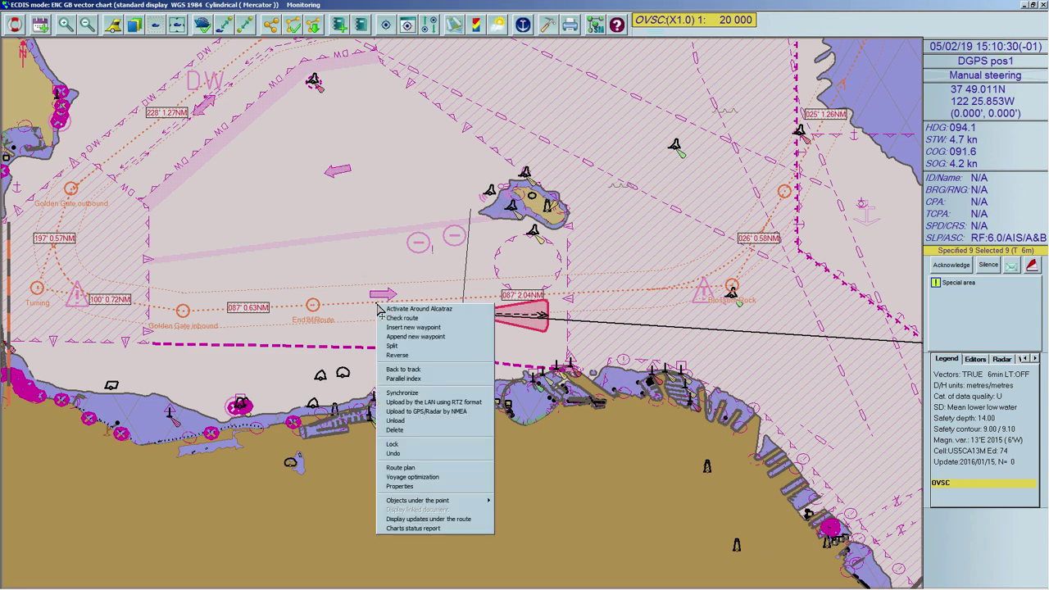
{"action": "left_click", "coordinate": [436, 319]}
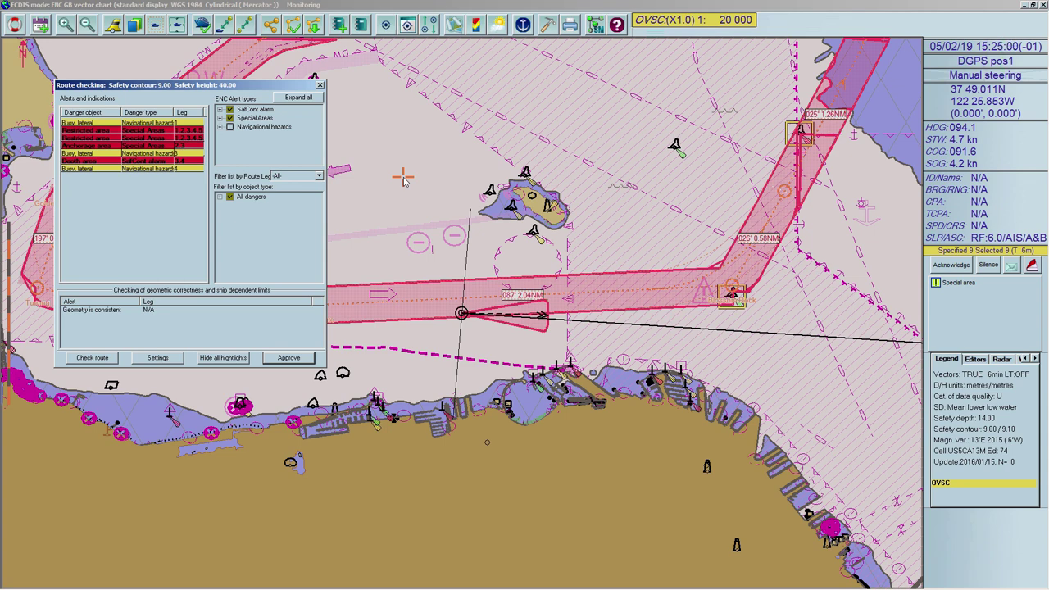
{"action": "left_click", "coordinate": [158, 358]}
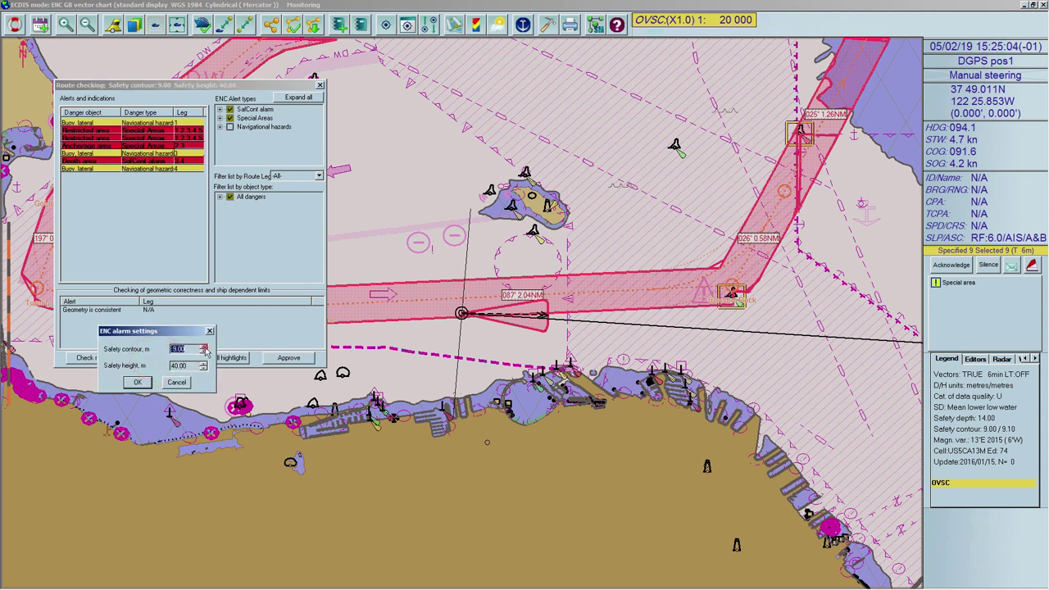
{"action": "left_click", "coordinate": [203, 347]}
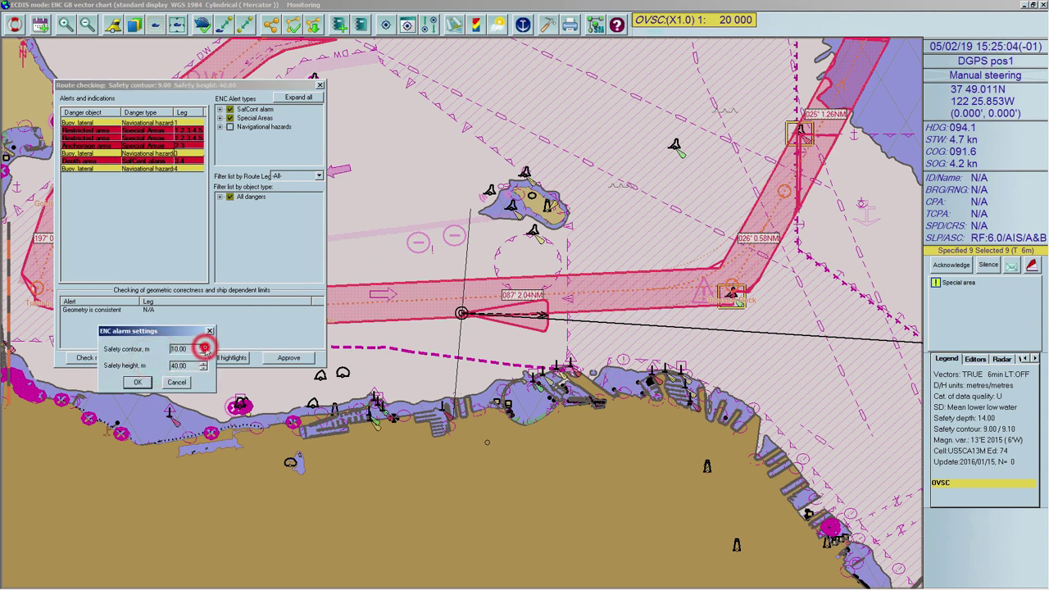
{"action": "left_click", "coordinate": [138, 382]}
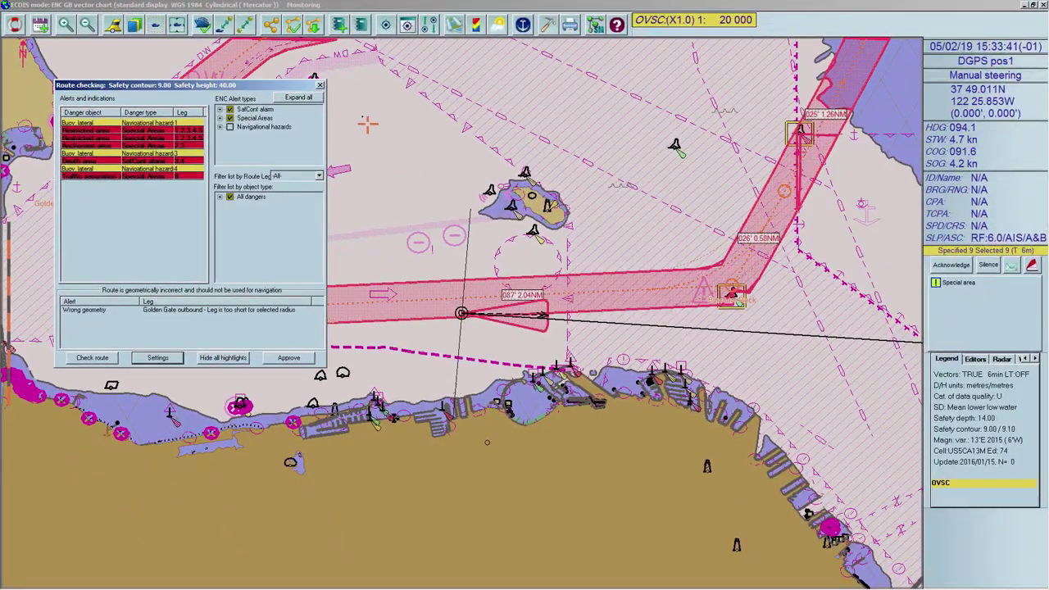
- Close the route check and approve the route without reviewing all dangers
{"action": "left_click", "coordinate": [320, 84]}
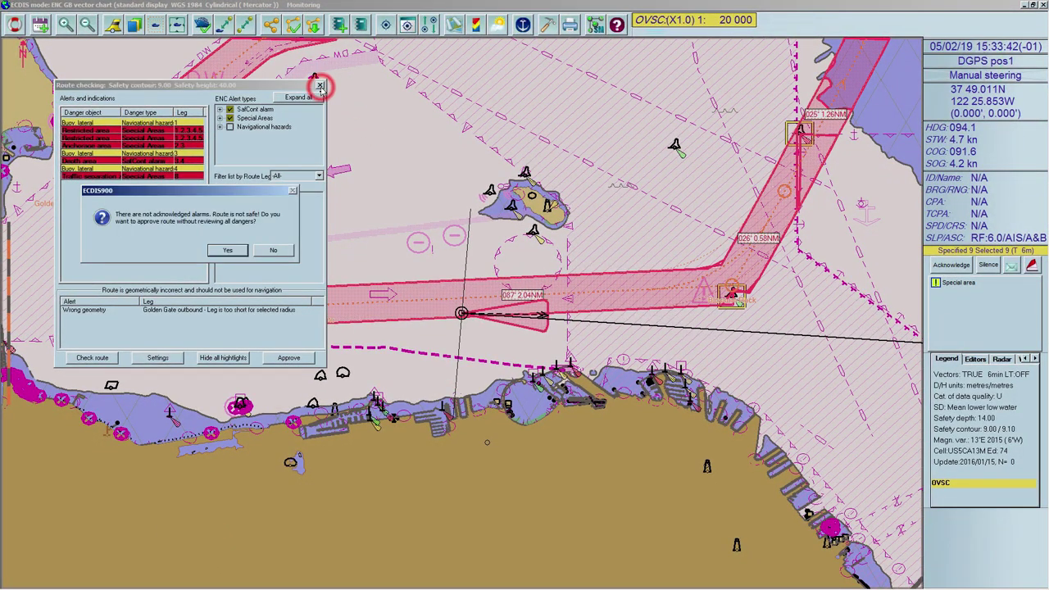
{"action": "left_click", "coordinate": [229, 251]}
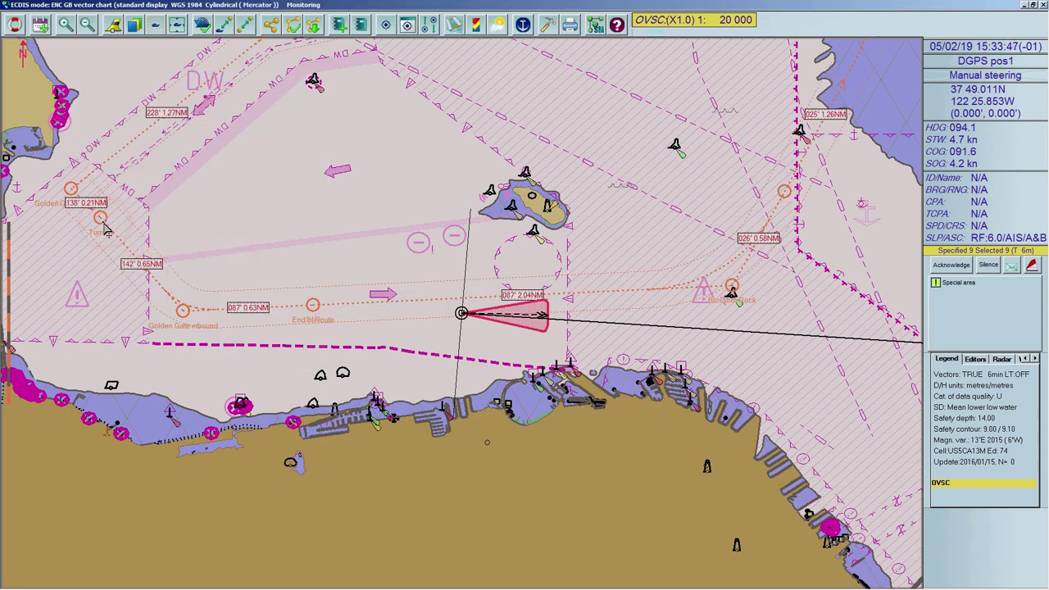
- Move the Turning waypoint south to about 0.50 NM from Golden Gate outbound and check the route again
{"action": "left_click_drag", "start_coordinate": [104, 224], "coordinate": [97, 276]}
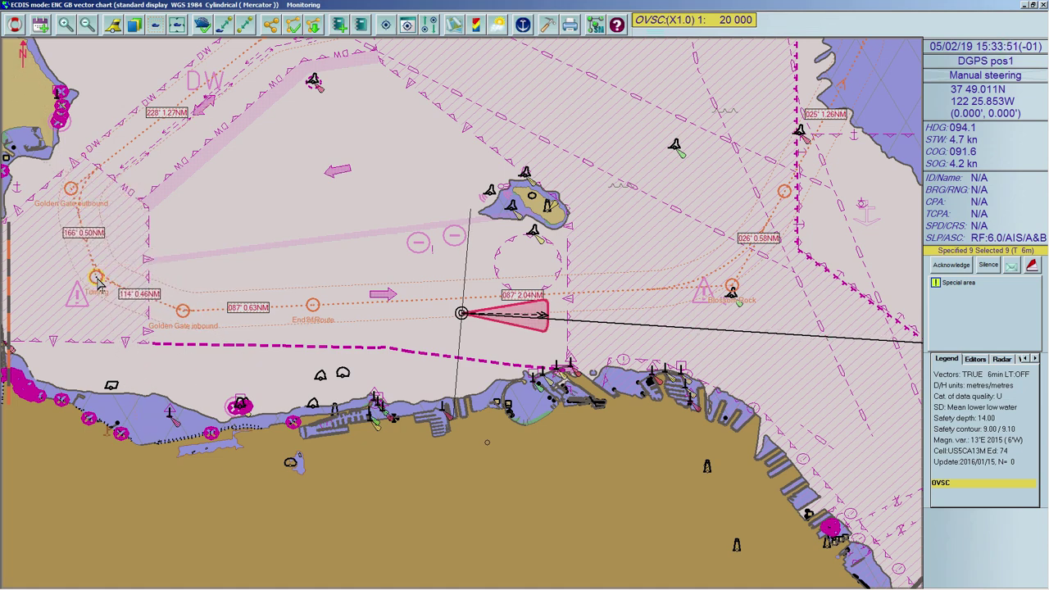
{"action": "right_click", "coordinate": [335, 303]}
{"action": "left_click", "coordinate": [357, 318]}
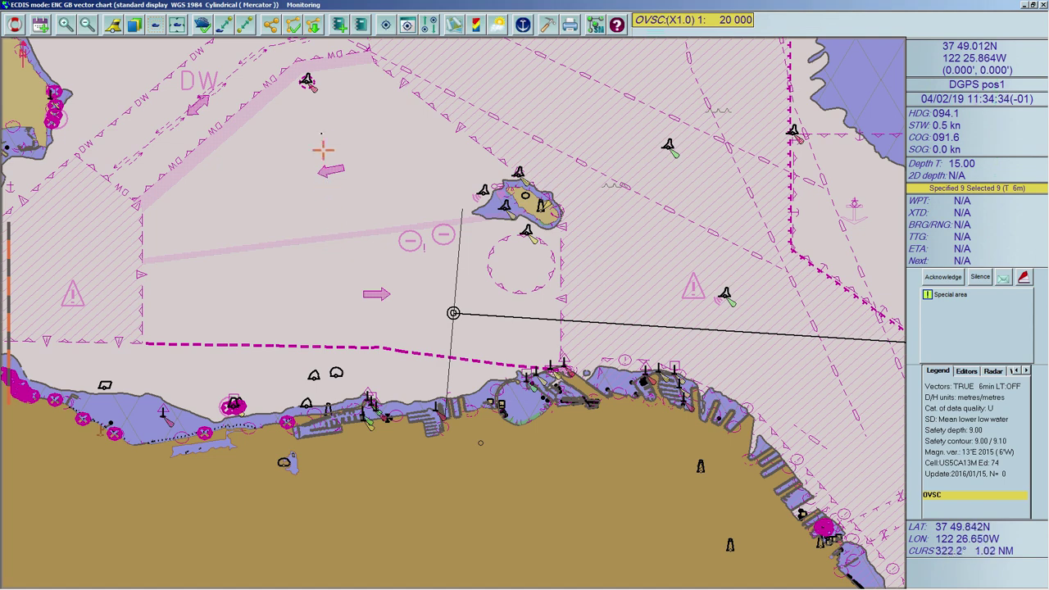
- Load the saved route Around Alcatraz onto the chart
{"action": "left_click", "coordinate": [317, 27]}
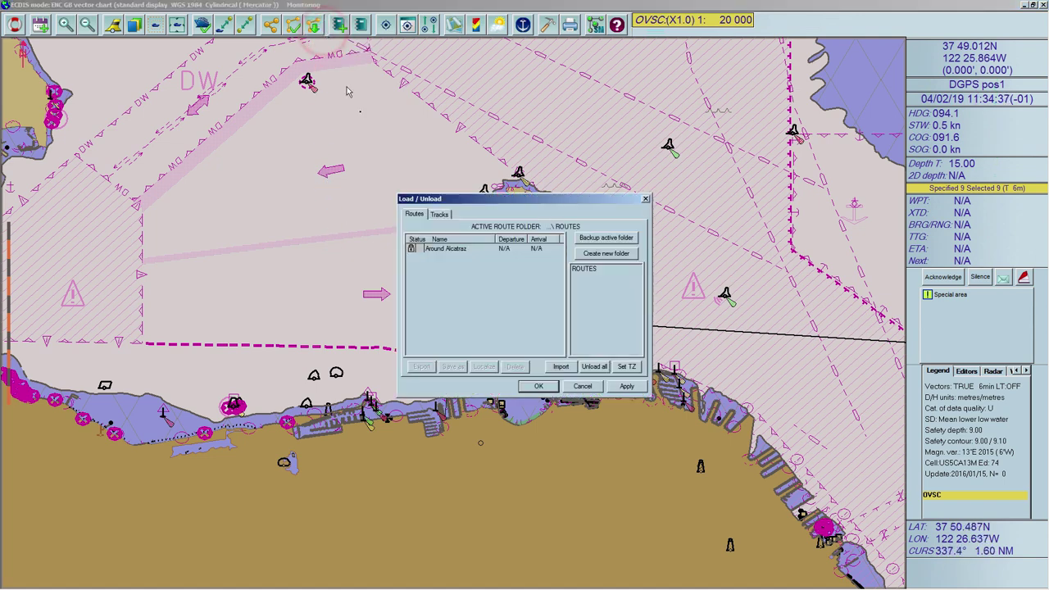
{"action": "left_click", "coordinate": [419, 248]}
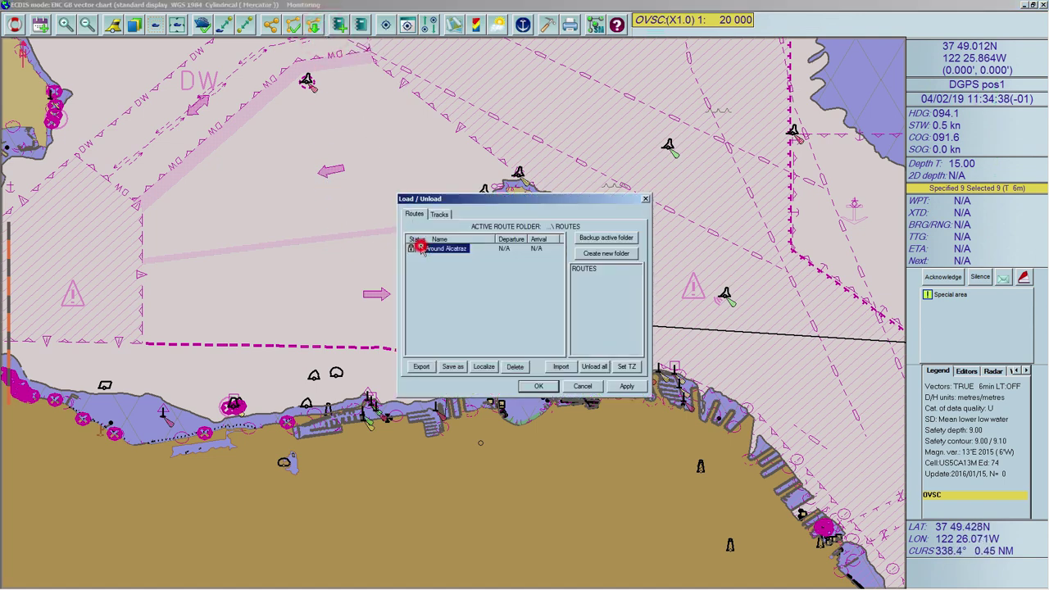
{"action": "left_click", "coordinate": [528, 384]}
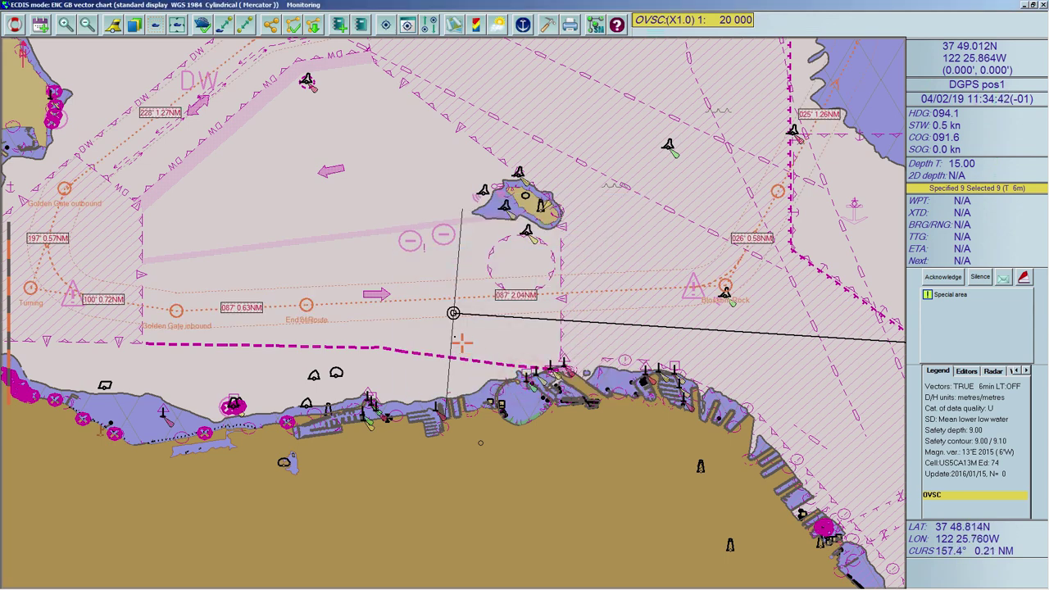
- Activate Around Alcatraz for monitoring and approve its route check without reviewing all dangers
{"action": "right_click", "coordinate": [415, 304]}
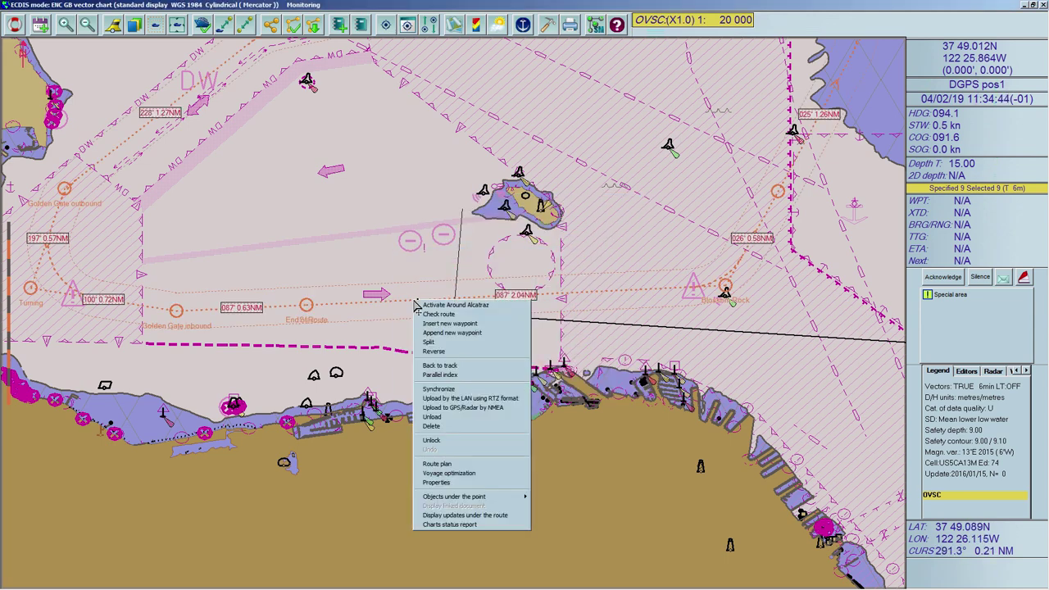
{"action": "left_click", "coordinate": [493, 306]}
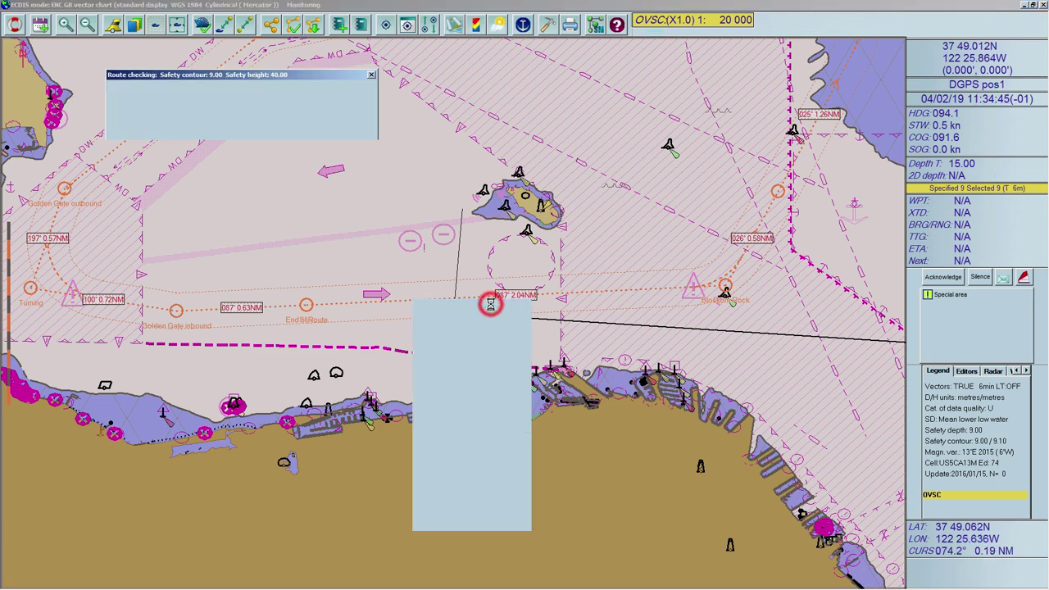
{"action": "left_click", "coordinate": [340, 346]}
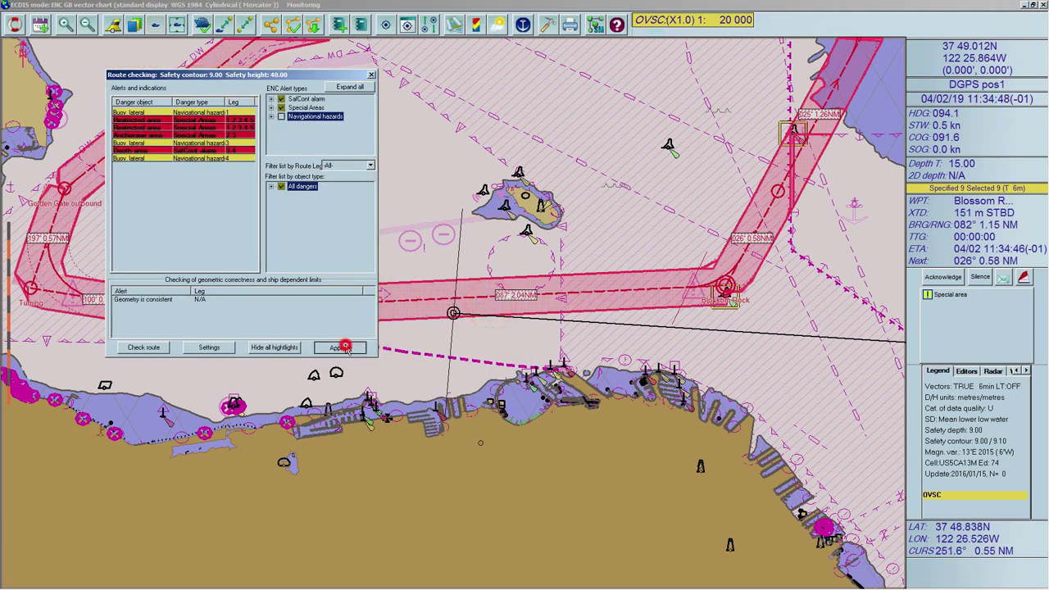
{"action": "left_click", "coordinate": [281, 240]}
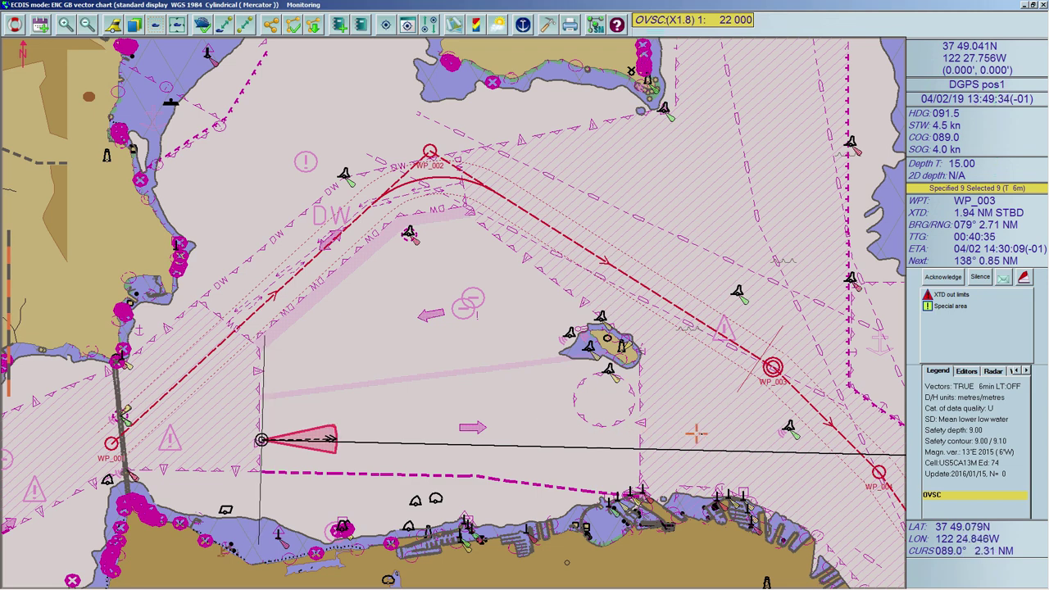
- Create a back-to-track route to the DW ROUTE leg beyond WP_003 and place its first waypoint at the ship's position
{"action": "right_click", "coordinate": [798, 396]}
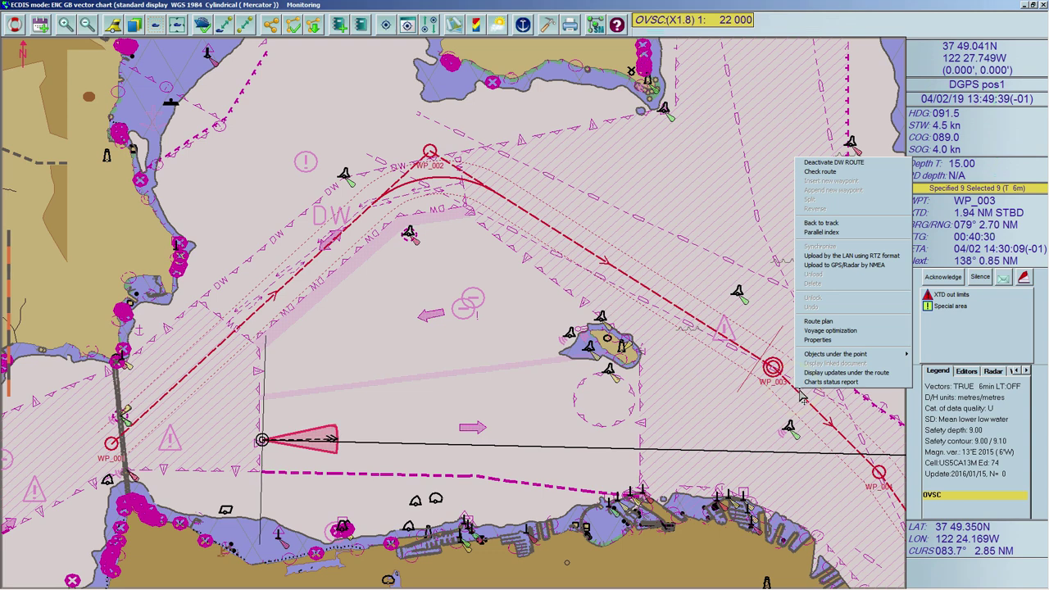
{"action": "left_click", "coordinate": [824, 224]}
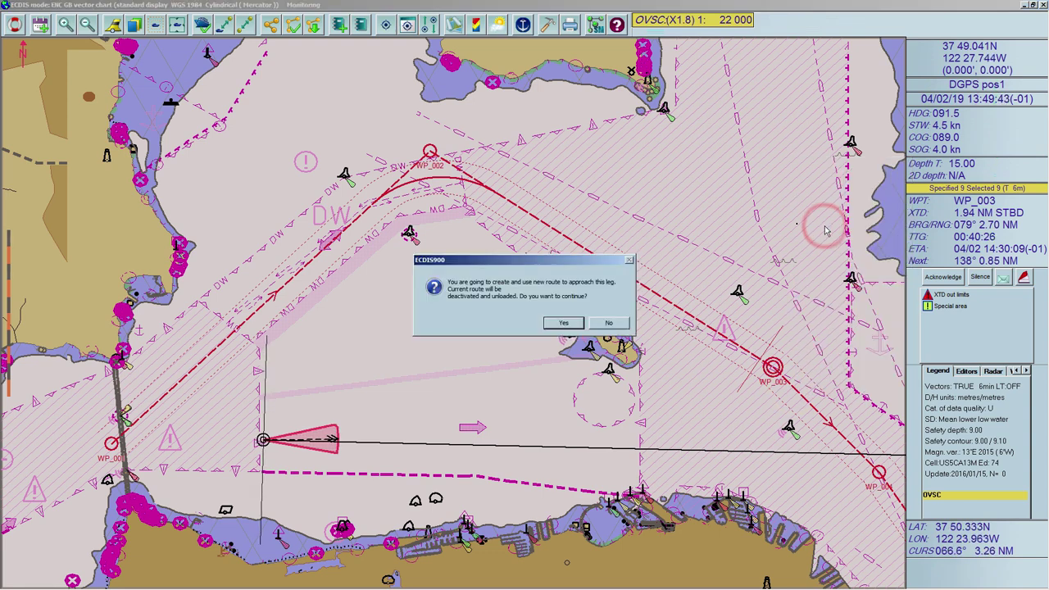
{"action": "left_click", "coordinate": [564, 323]}
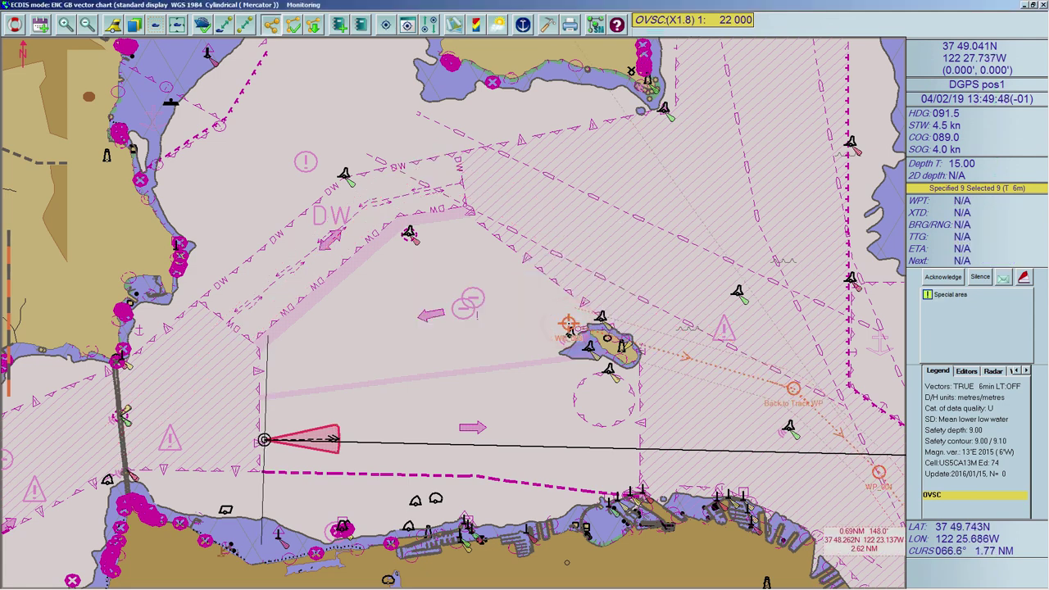
{"action": "mouse_move", "coordinate": [568, 323]}
{"action": "left_mouse_down"}
{"action": "mouse_move", "coordinate": [574, 369]}
{"action": "mouse_move", "coordinate": [535, 403]}
{"action": "mouse_move", "coordinate": [530, 429]}
{"action": "mouse_move", "coordinate": [267, 442]}
{"action": "left_mouse_up"}
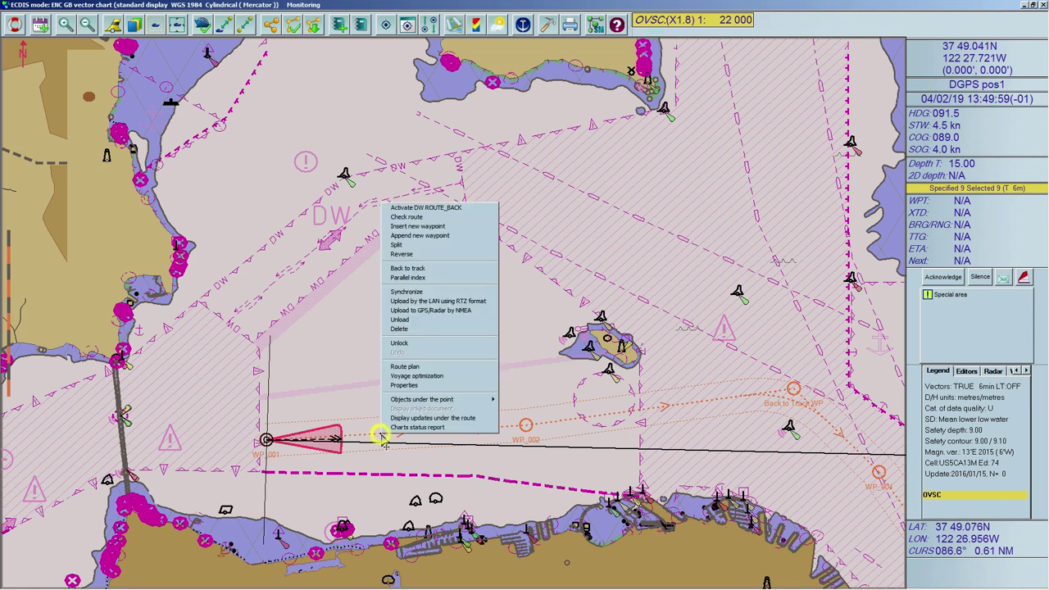
- Activate DW ROUTE_BACK for monitoring and approve its route check without reviewing all dangers
{"action": "right_click", "coordinate": [380, 434]}
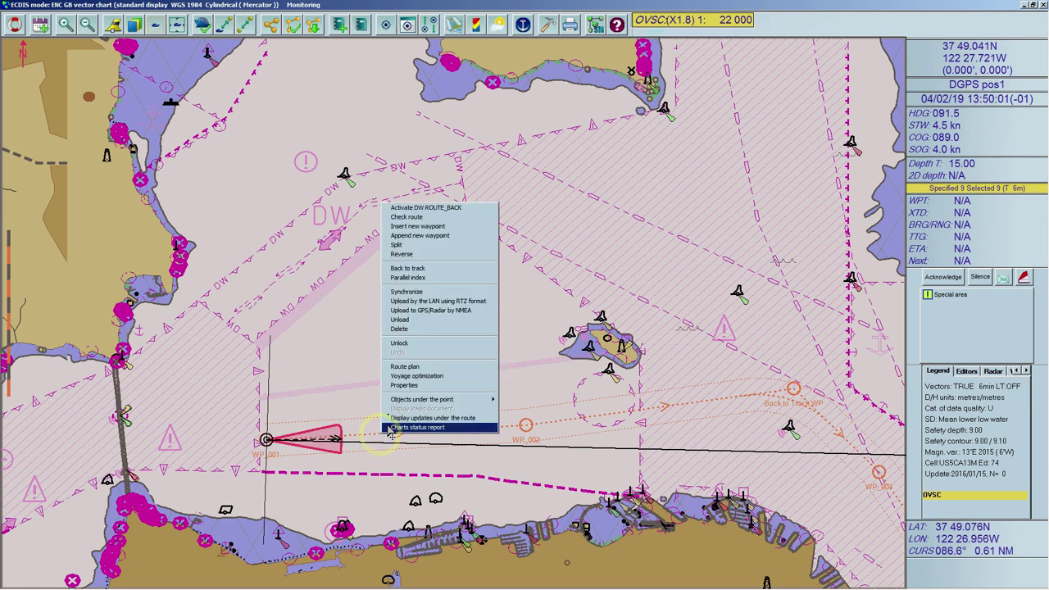
{"action": "left_click", "coordinate": [394, 207]}
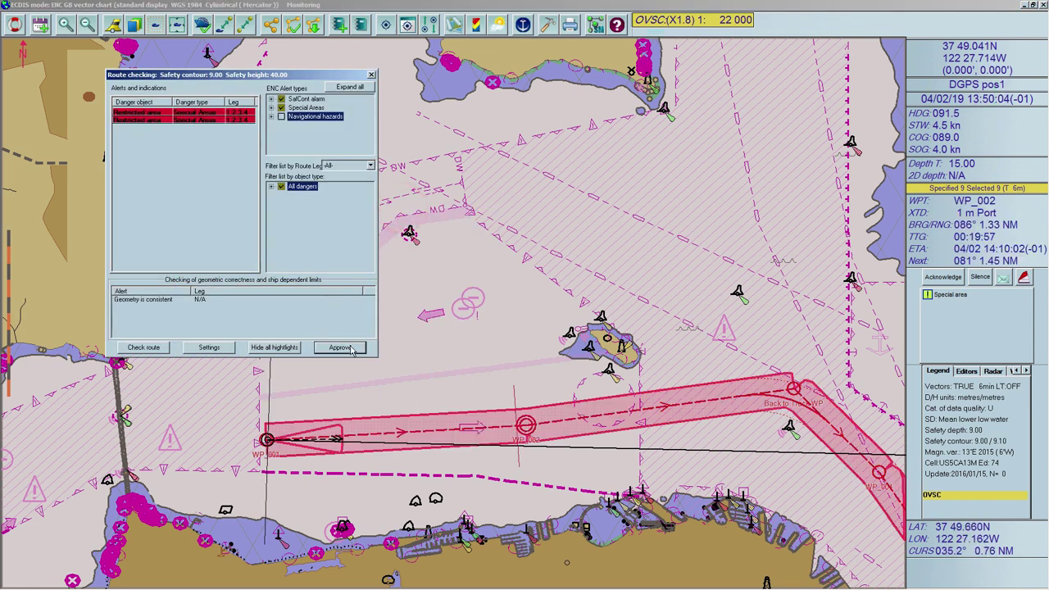
{"action": "left_click", "coordinate": [350, 349]}
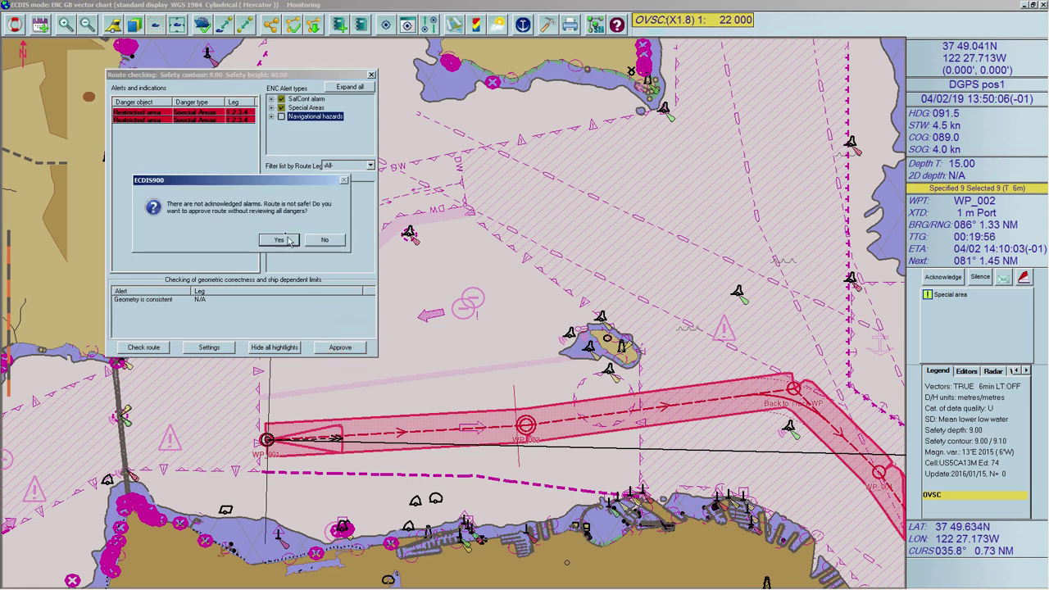
{"action": "left_click", "coordinate": [280, 240]}
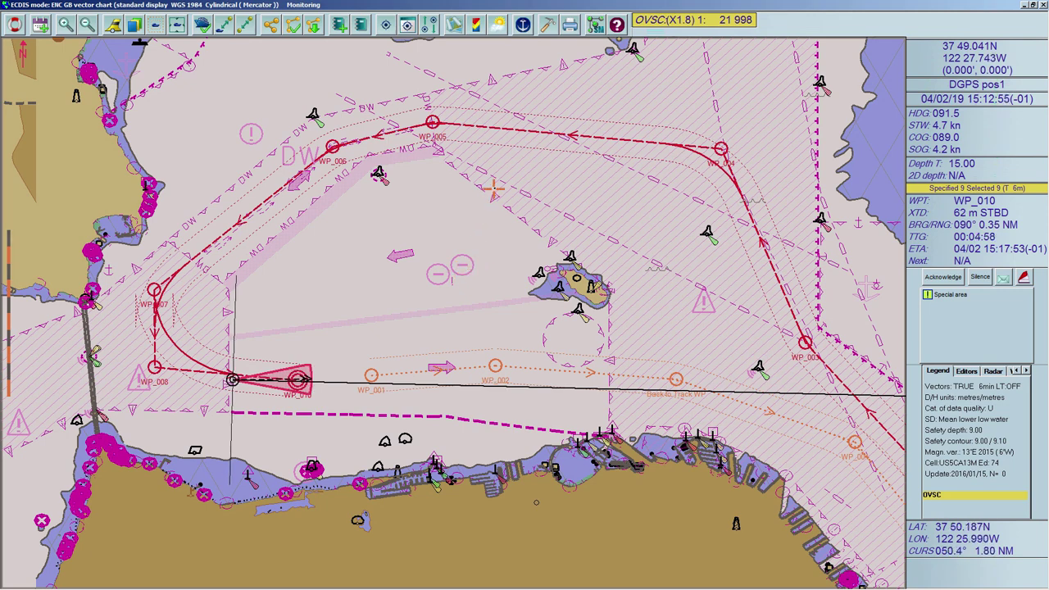
- Deactivate the San Francisco Trail route and confirm the deactivation
{"action": "left_click", "coordinate": [547, 140]}
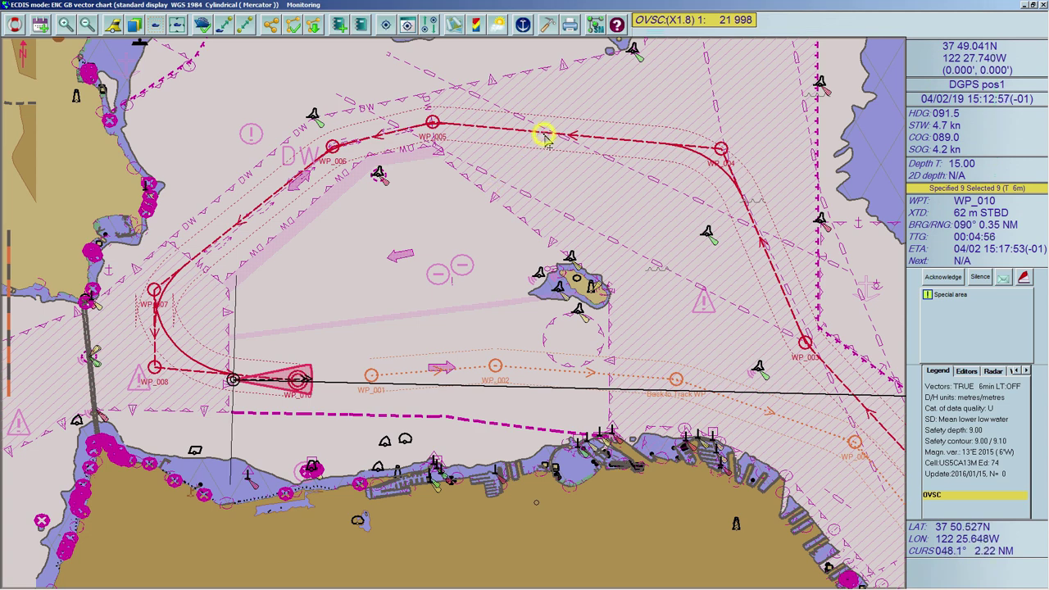
{"action": "right_click", "coordinate": [546, 140]}
{"action": "left_click", "coordinate": [560, 144]}
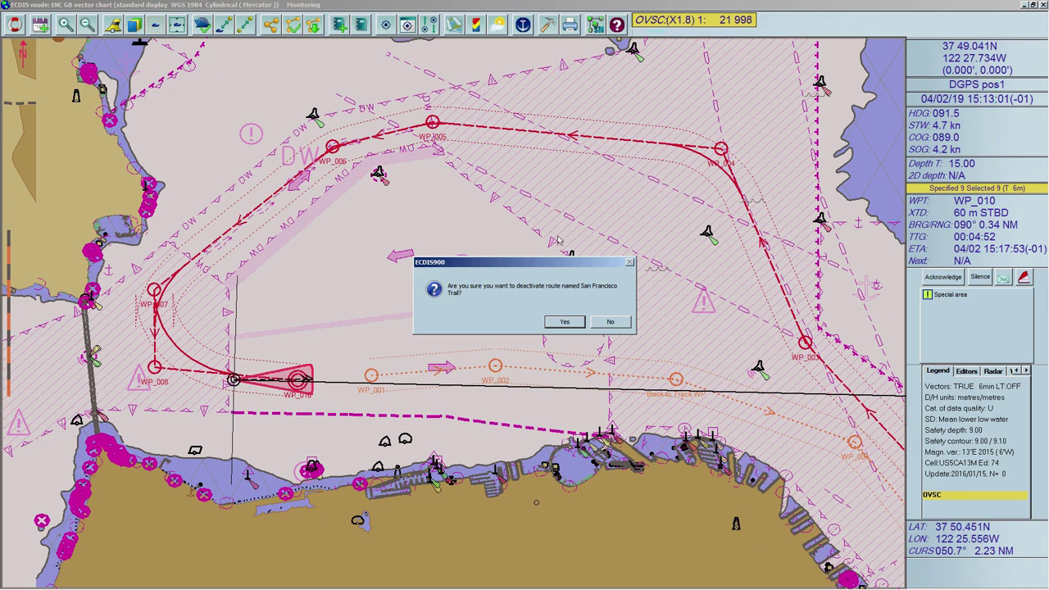
{"action": "left_click", "coordinate": [565, 322]}
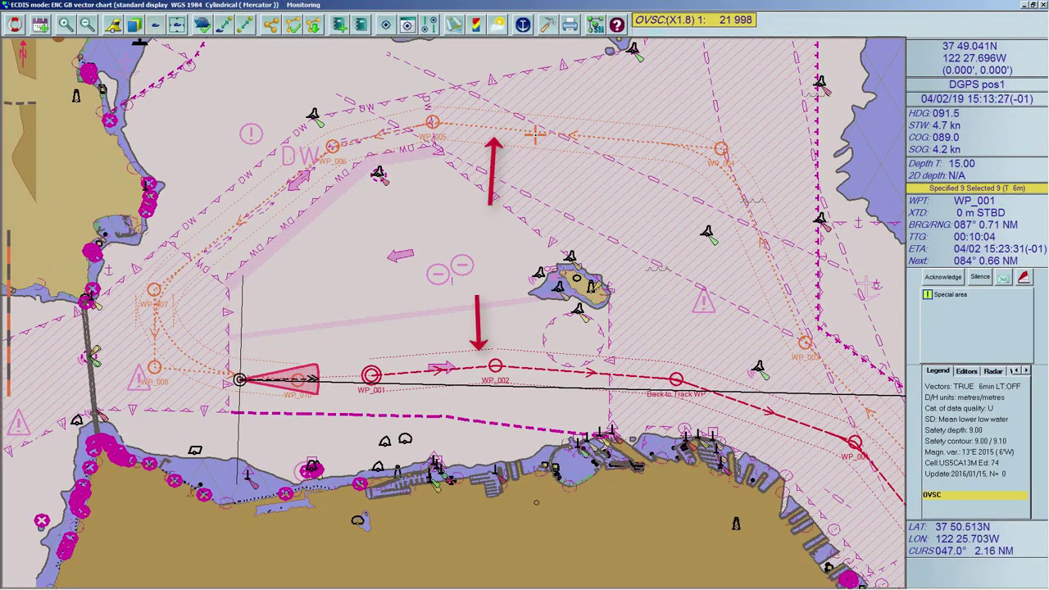
- Activate the San Francisco Trail route and approve its route check without reviewing all dangers
{"action": "right_click", "coordinate": [537, 137]}
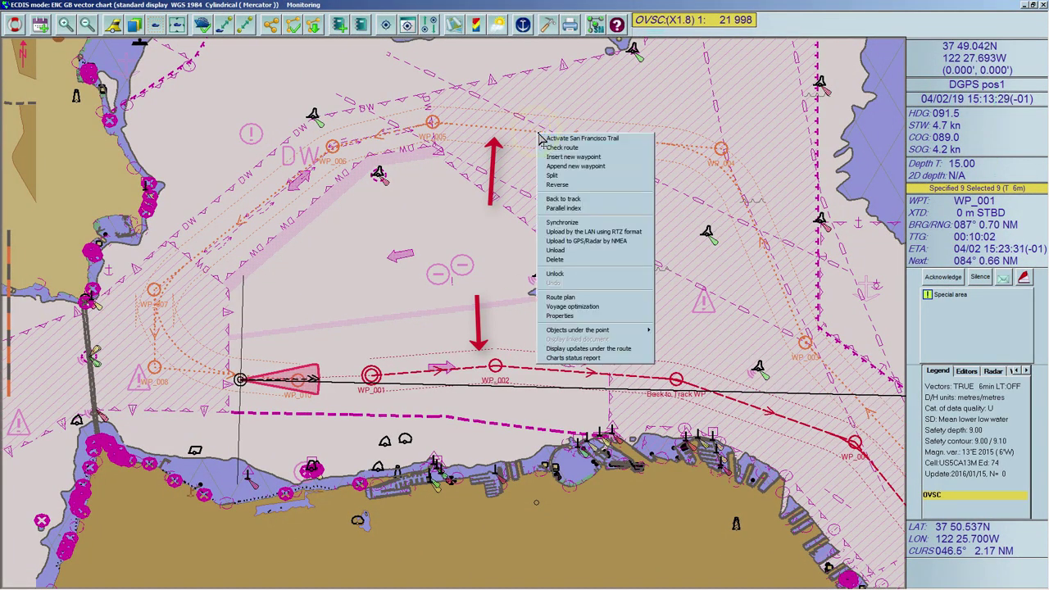
{"action": "left_click", "coordinate": [545, 137]}
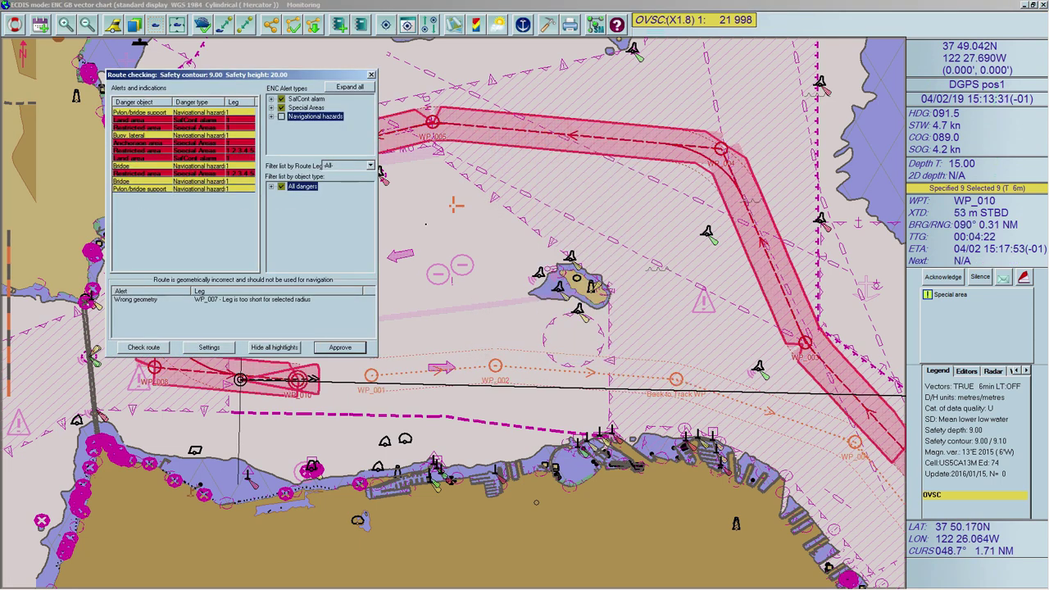
{"action": "left_click", "coordinate": [359, 347]}
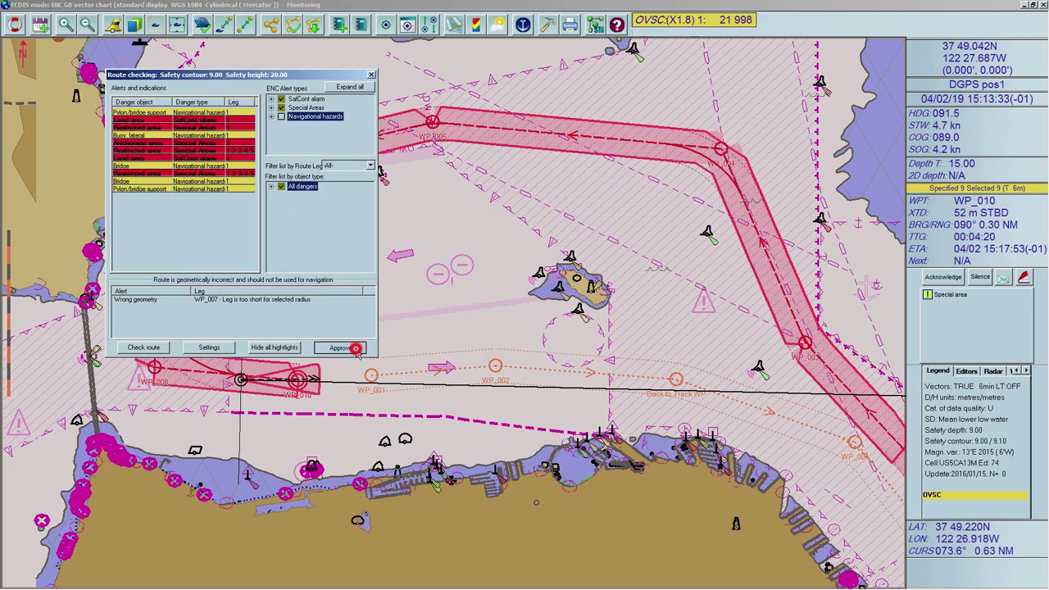
{"action": "left_click", "coordinate": [283, 240]}
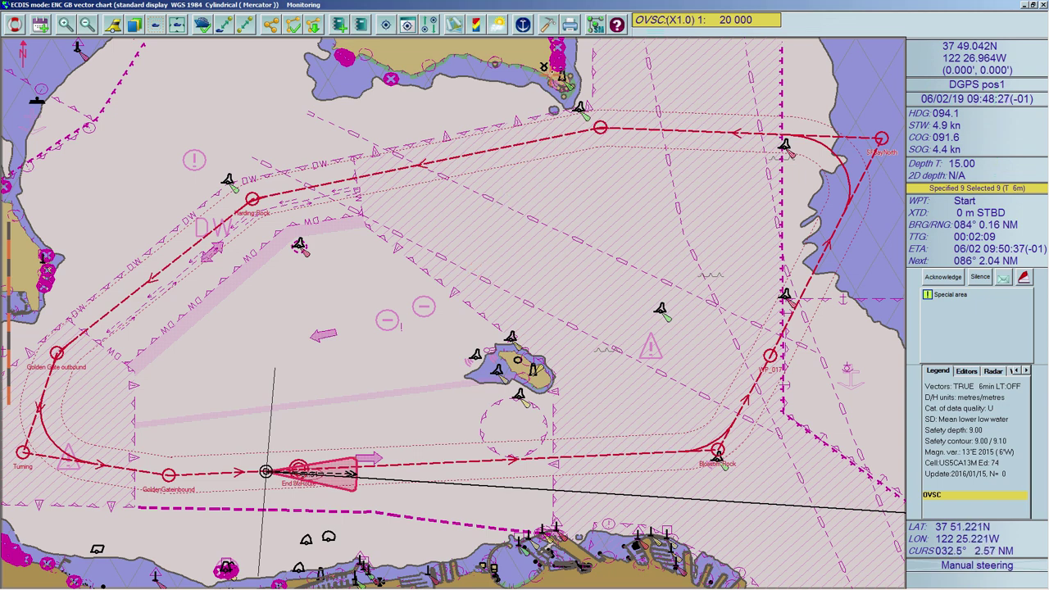
- Open the route settings in the program options
{"action": "left_click", "coordinate": [552, 34]}
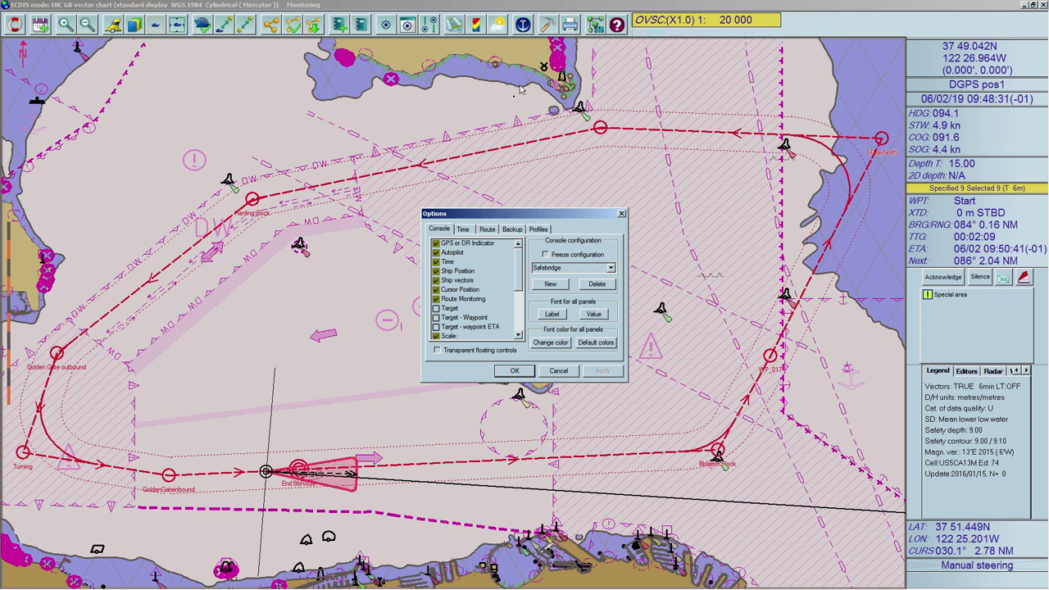
{"action": "left_click", "coordinate": [491, 228]}
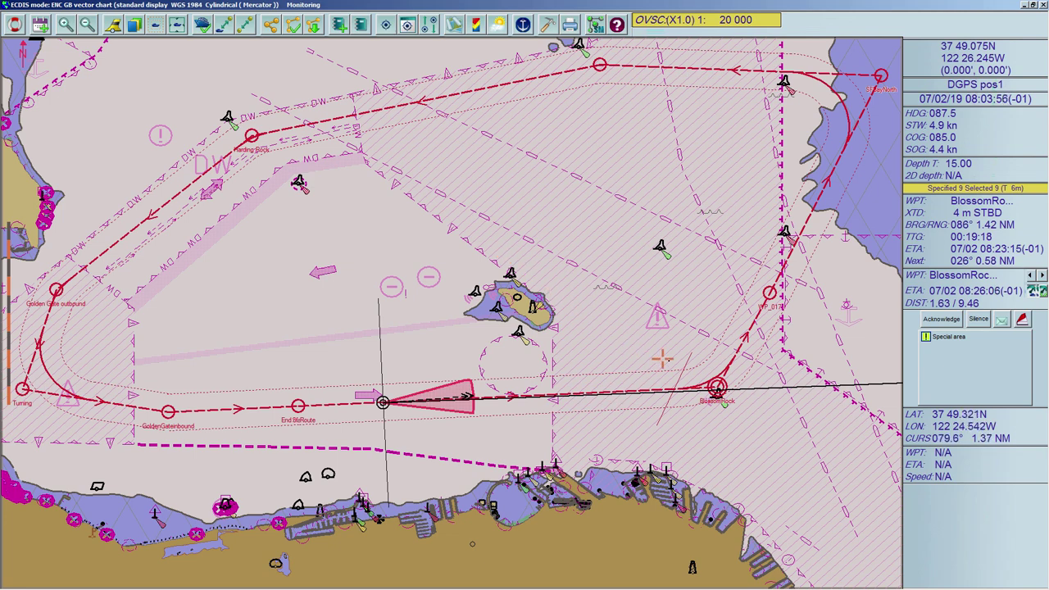
- Enable Fixed ETA in the properties of the BlossomRock waypoint, keeping the properties window clear of the waypoint
{"action": "right_click", "coordinate": [716, 386]}
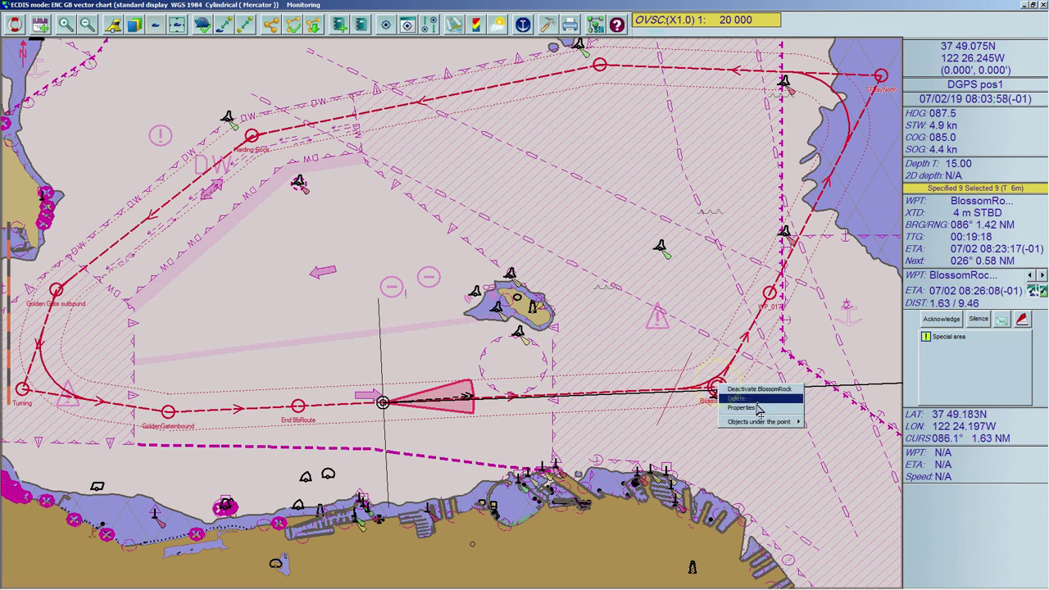
{"action": "left_click", "coordinate": [758, 408]}
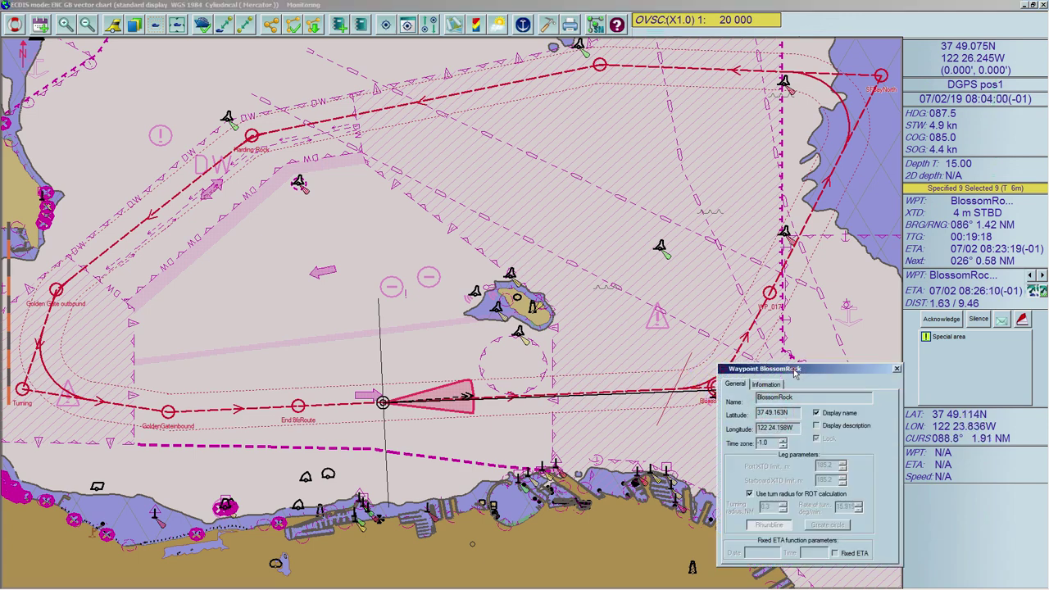
{"action": "left_click_drag", "start_coordinate": [794, 370], "coordinate": [724, 293]}
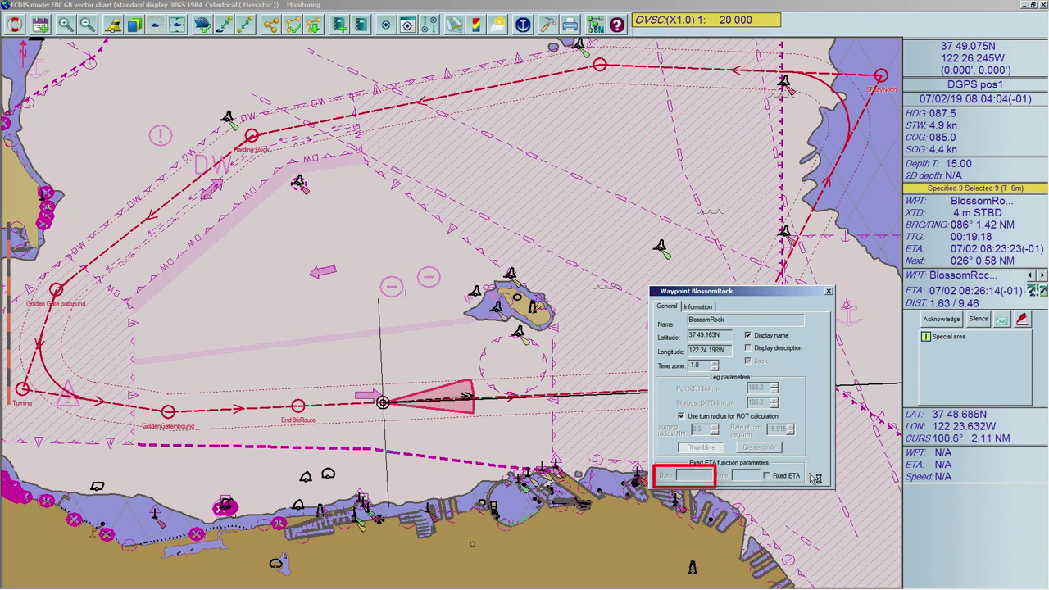
{"action": "left_click", "coordinate": [766, 475]}
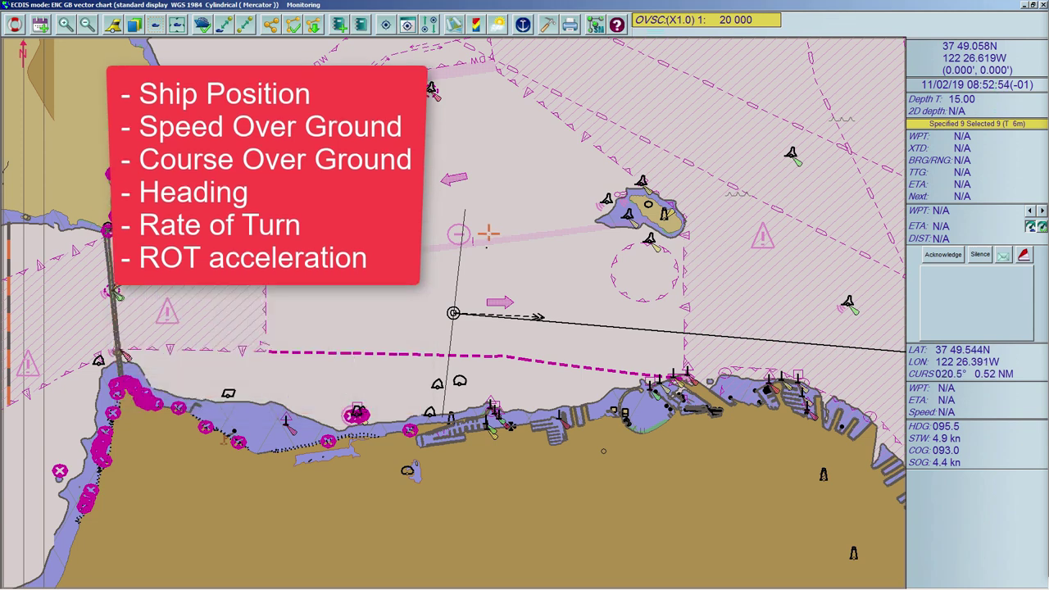
- Set the chart scale to 1:4 000 from the own-ship symbol
{"action": "right_click", "coordinate": [453, 314]}
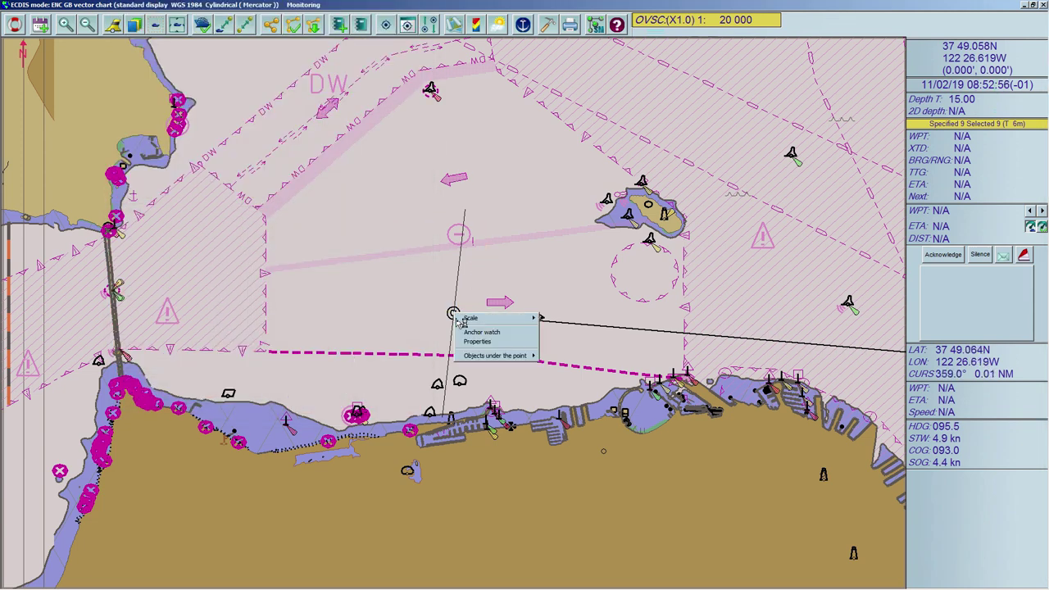
{"action": "mouse_move", "coordinate": [493, 323]}
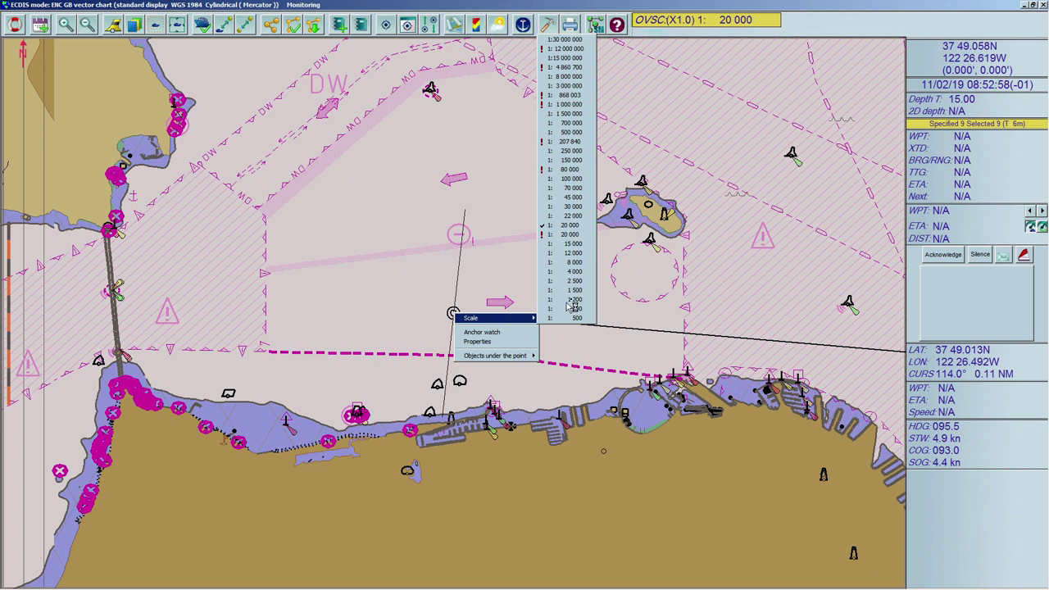
{"action": "left_click", "coordinate": [574, 271]}
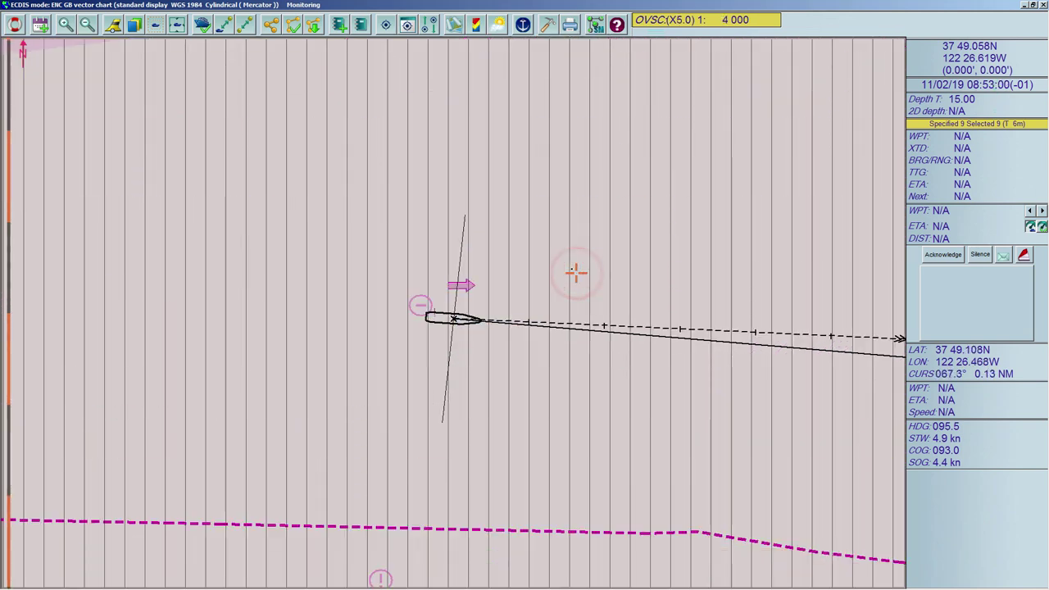
- Enable the own vector predictor in the target prediction options and open its settings
{"action": "left_click", "coordinate": [430, 26]}
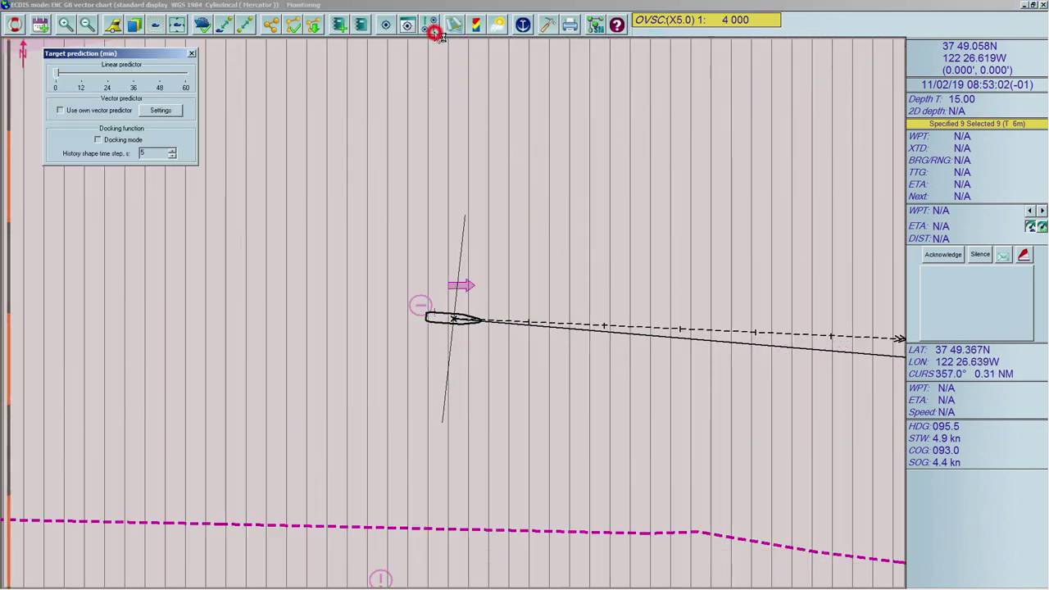
{"action": "left_click", "coordinate": [60, 111]}
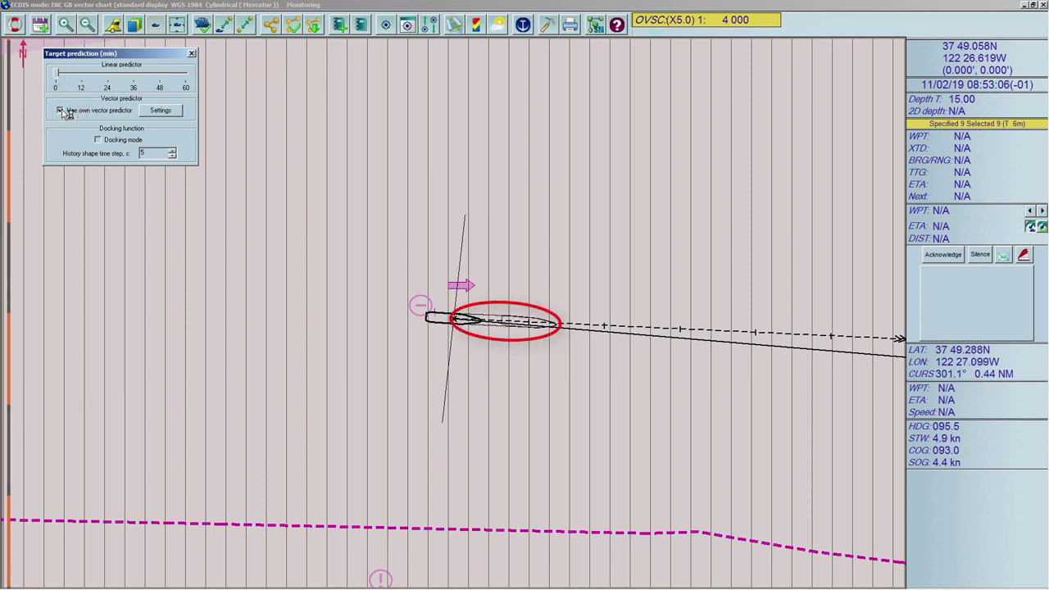
{"action": "left_click", "coordinate": [179, 111]}
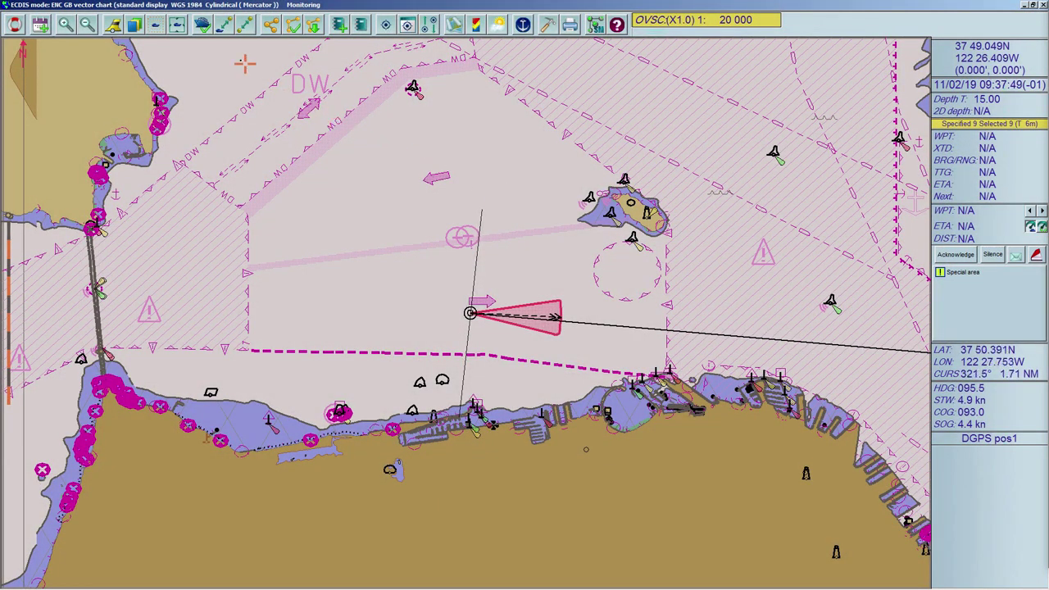
- Show the ship's active track and enable adding a track point when the ship's course changes
{"action": "left_click", "coordinate": [209, 31]}
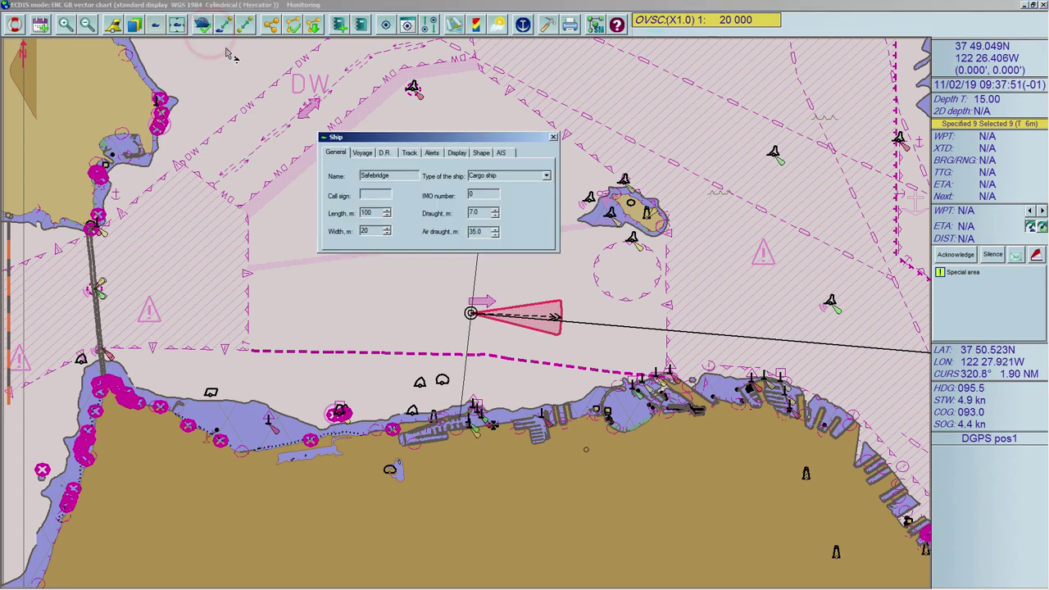
{"action": "left_click", "coordinate": [410, 153]}
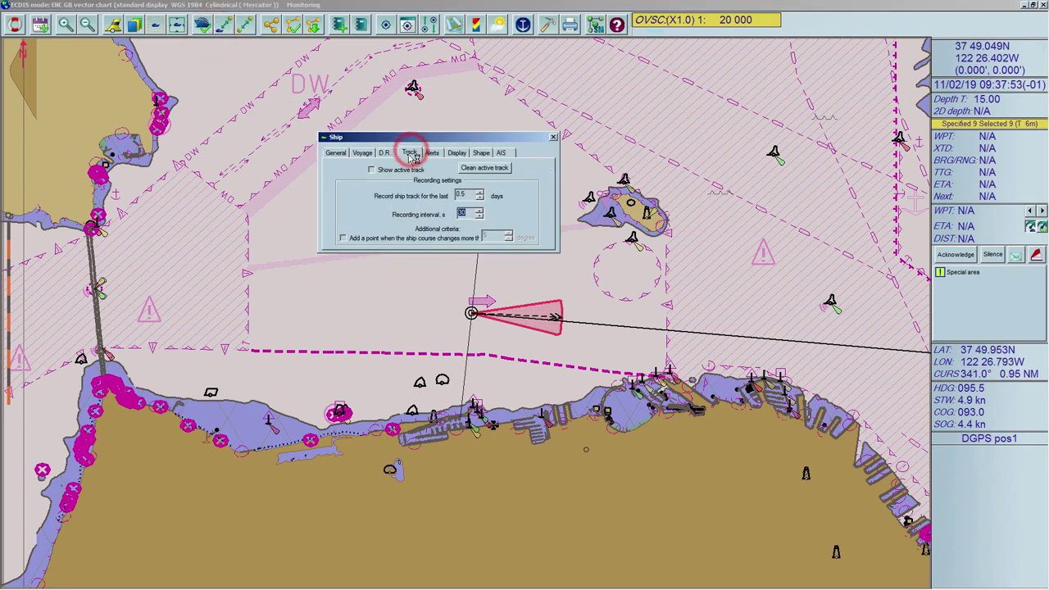
{"action": "left_click", "coordinate": [418, 170]}
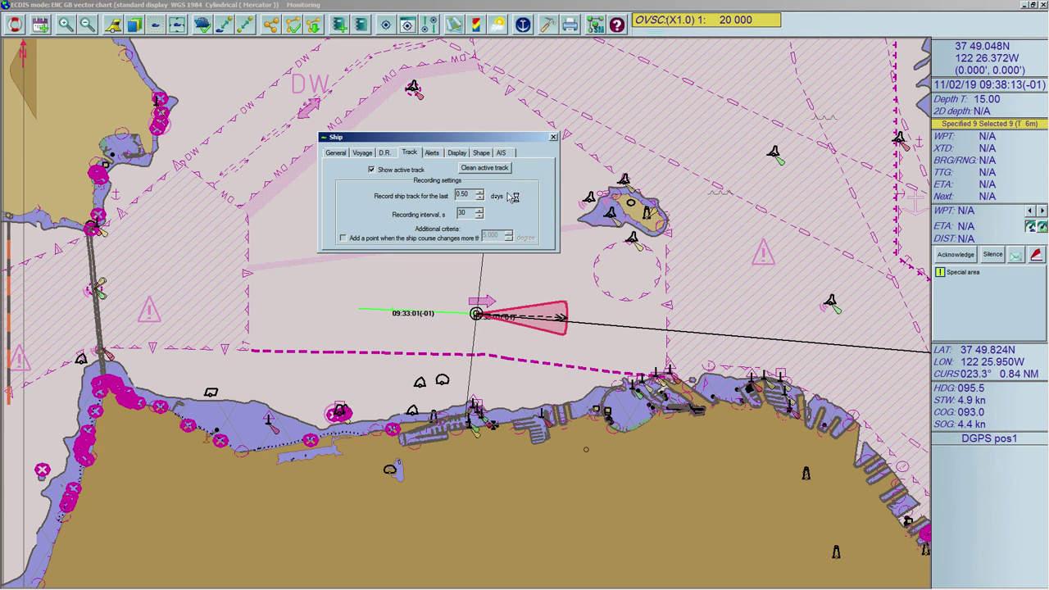
{"action": "left_click", "coordinate": [344, 239]}
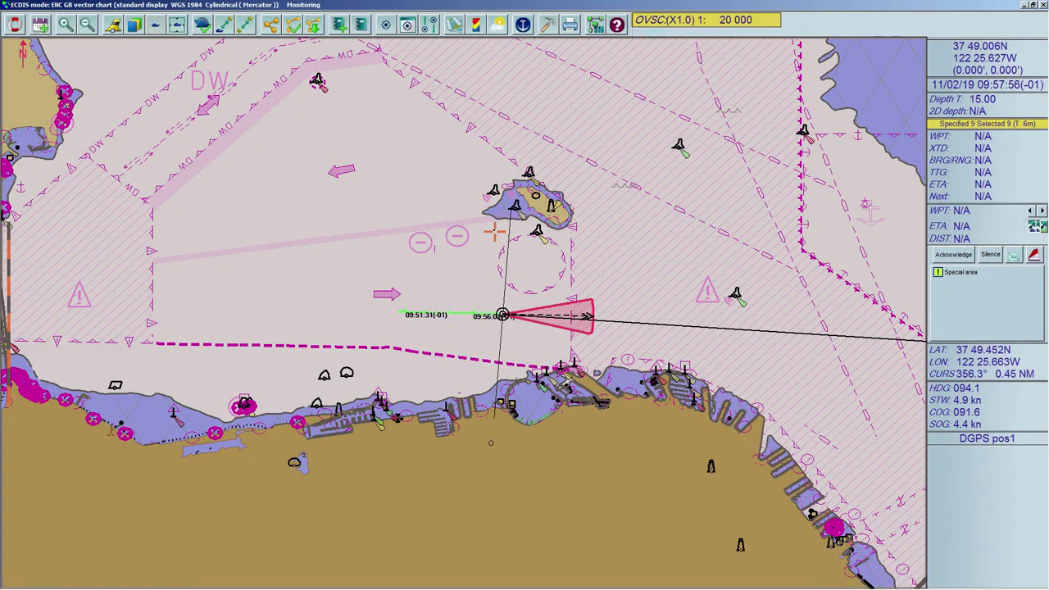
- Hide the ship's active track in the ship's track settings and show it again
{"action": "left_click", "coordinate": [204, 28]}
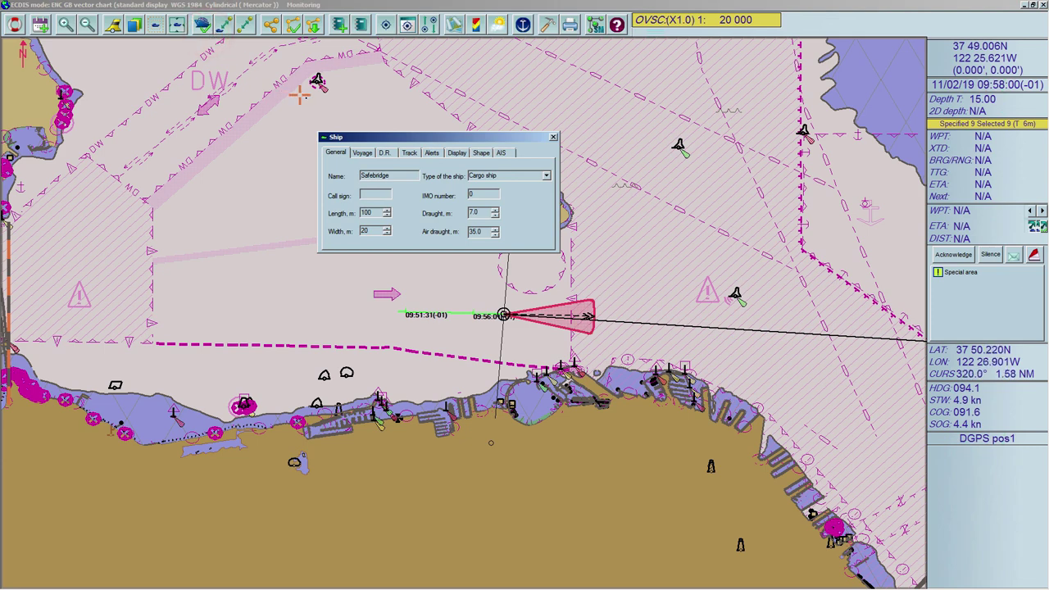
{"action": "left_click", "coordinate": [412, 152]}
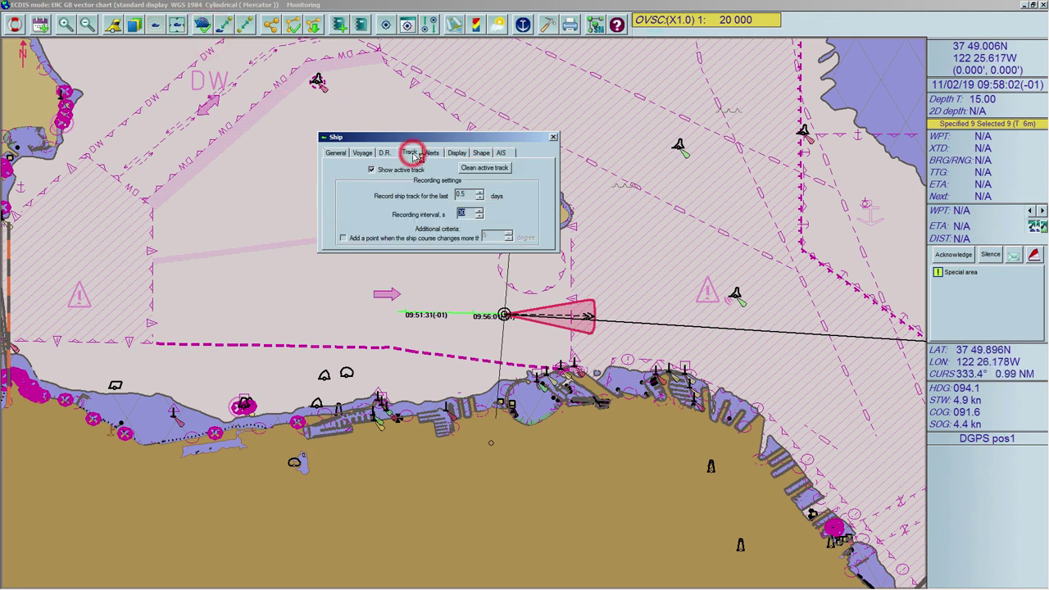
{"action": "left_click", "coordinate": [372, 170]}
{"action": "left_click", "coordinate": [372, 170]}
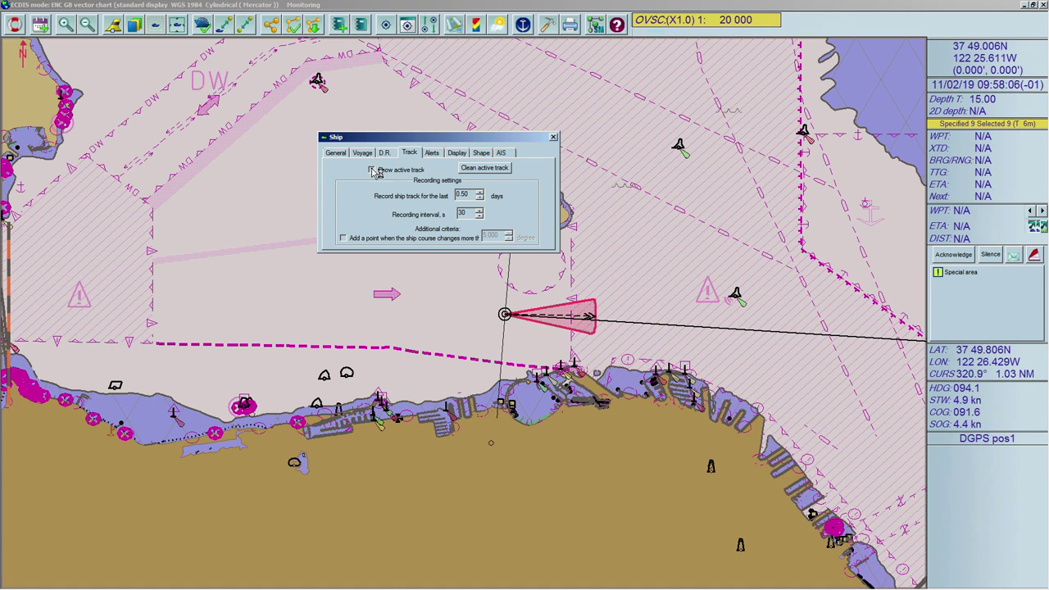
{"action": "left_click", "coordinate": [372, 170]}
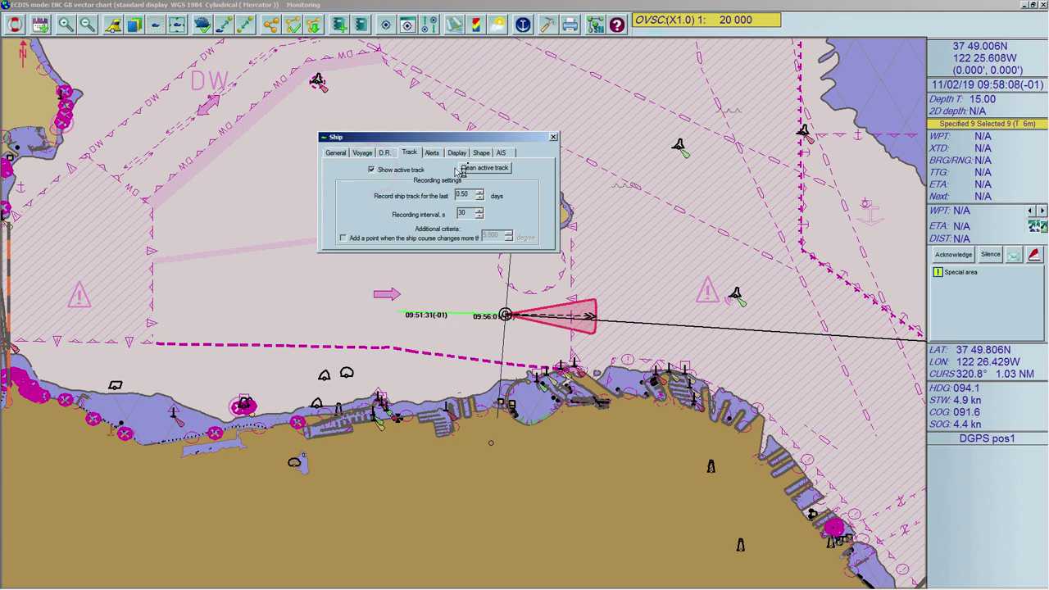
- Close the ship settings and save the own-ship track under the name Alpha from the track's properties
{"action": "left_click", "coordinate": [554, 137]}
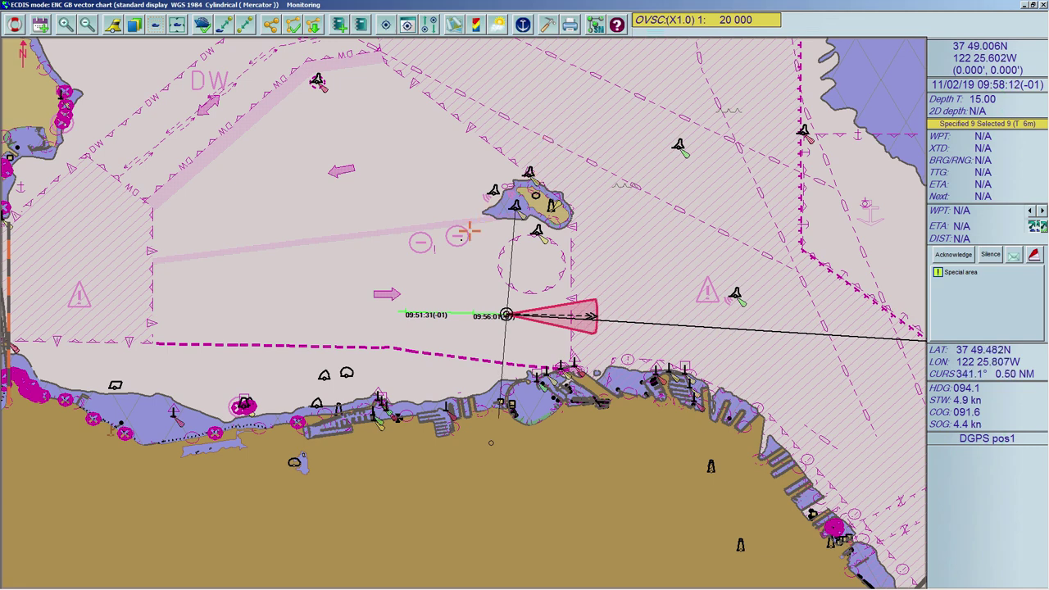
{"action": "right_click", "coordinate": [437, 318]}
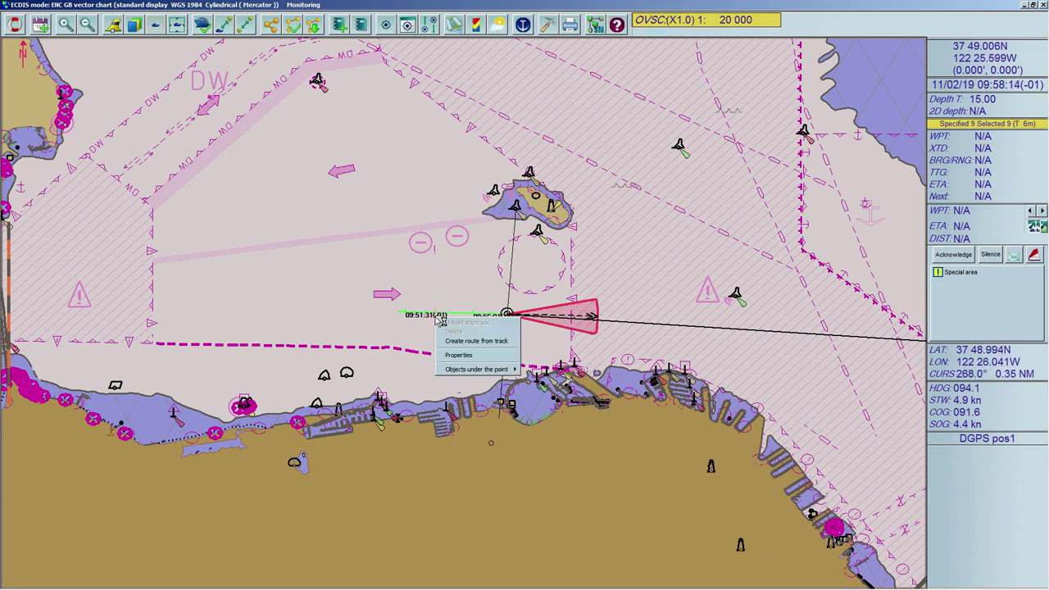
{"action": "left_click", "coordinate": [483, 355]}
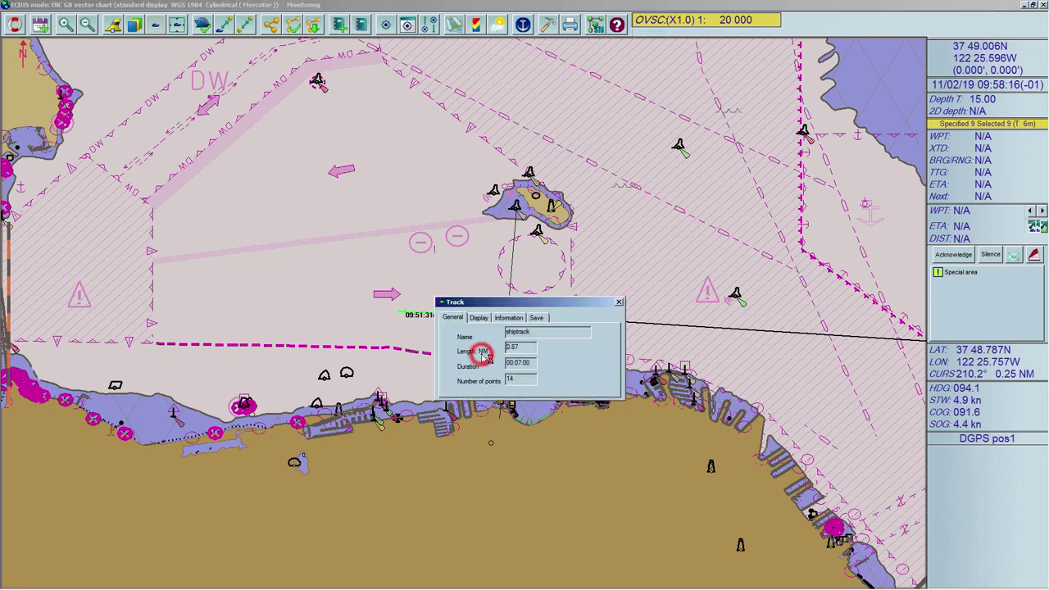
{"action": "left_click", "coordinate": [547, 318]}
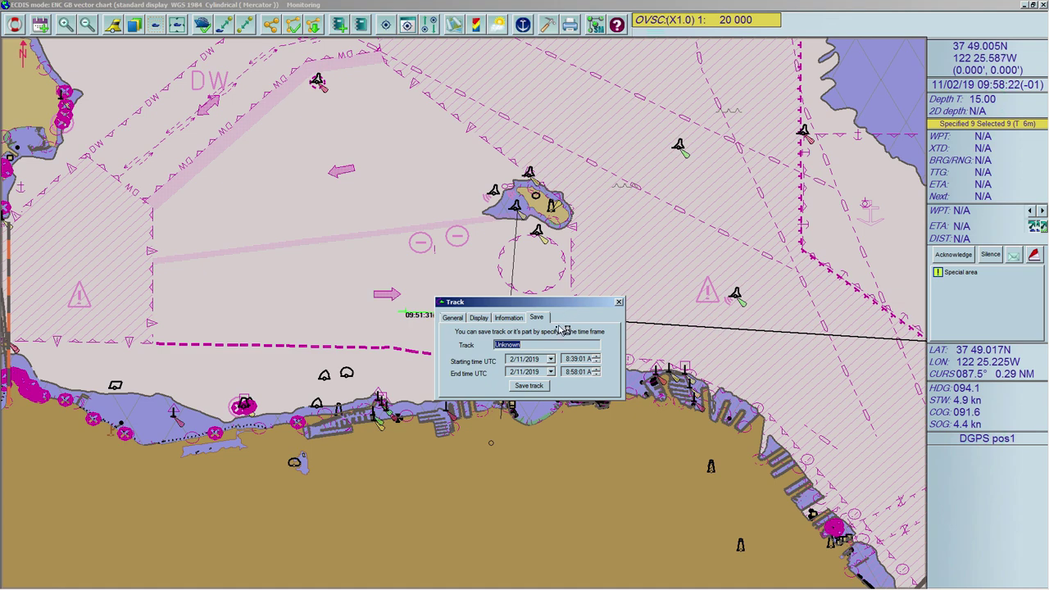
{"action": "left_click_drag", "start_coordinate": [528, 345], "coordinate": [490, 341]}
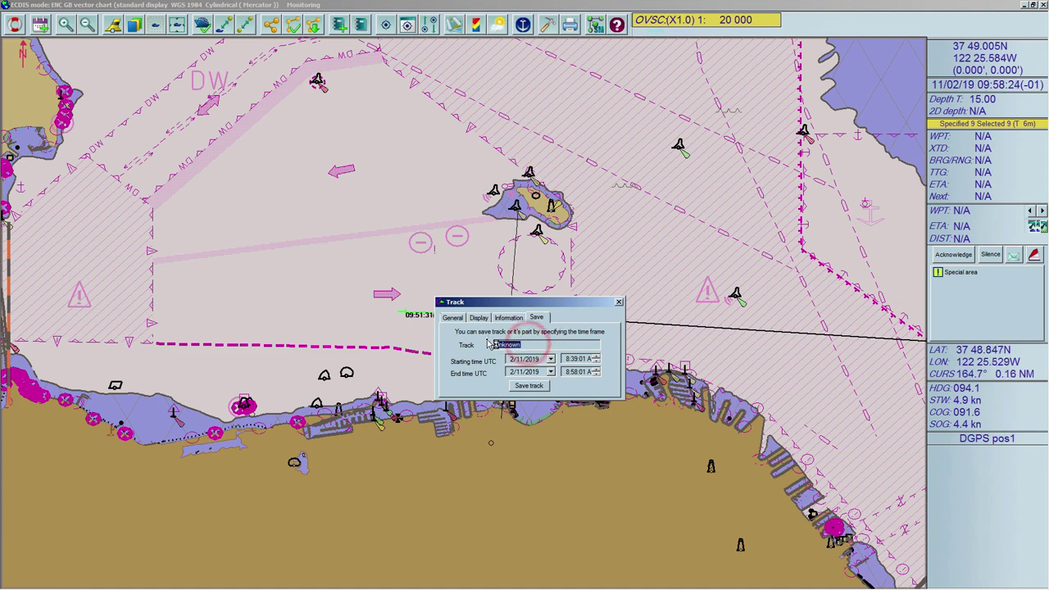
{"action": "key", "text": "BackSpace"}
{"action": "type", "text": "Alph"}
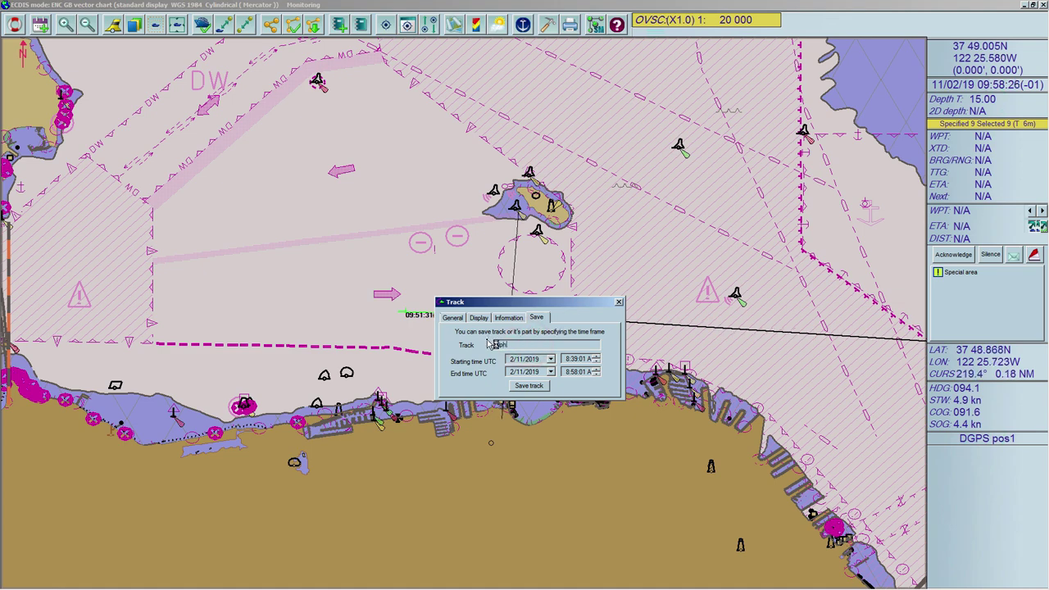
{"action": "type", "text": "a"}
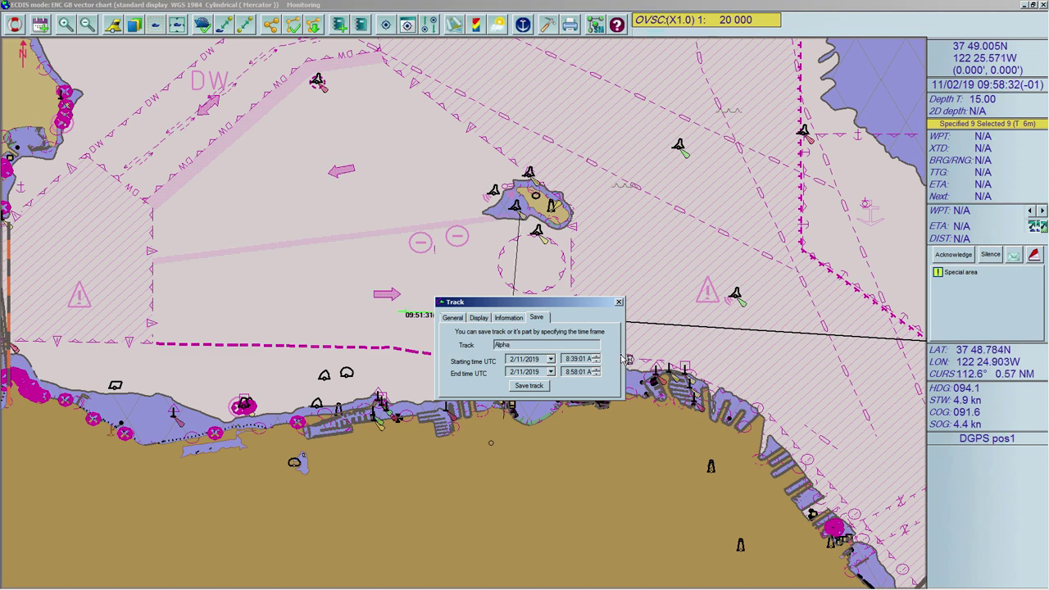
{"action": "left_click", "coordinate": [543, 389]}
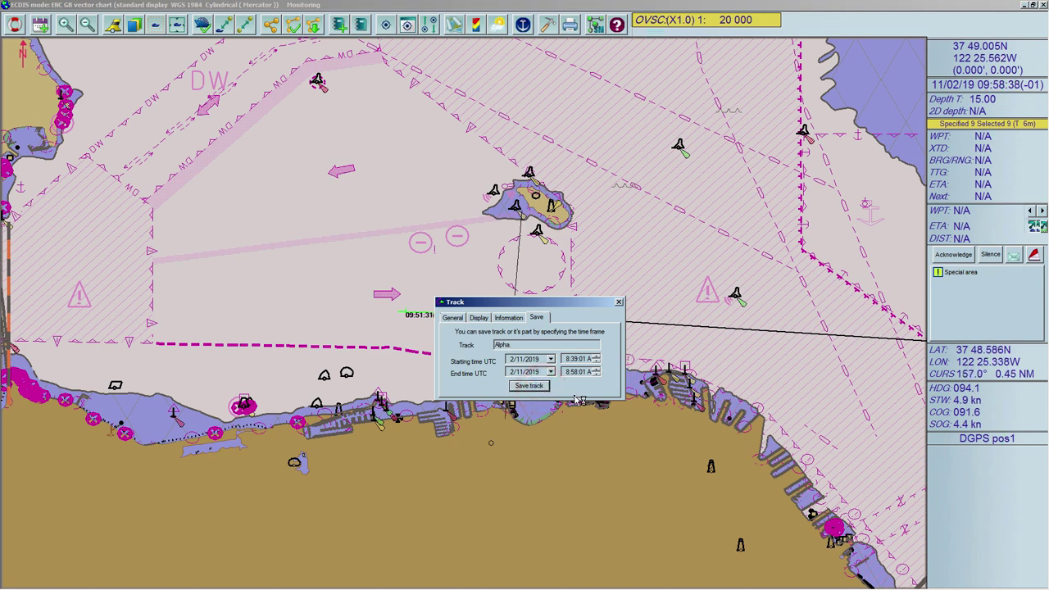
{"action": "left_click", "coordinate": [620, 303]}
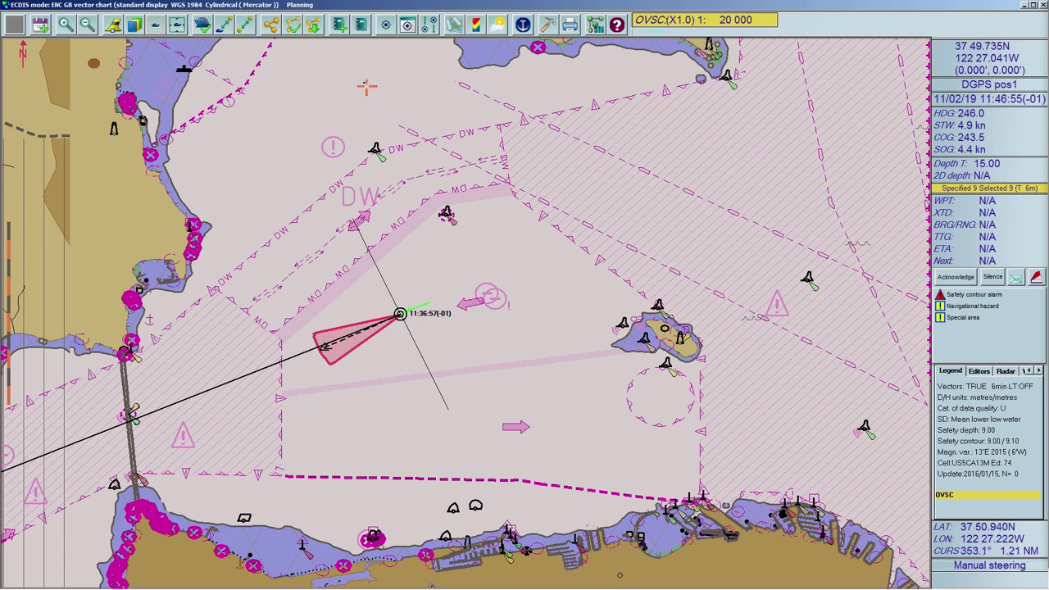
- Create a new folder named Track Trails for the saved tracks
{"action": "left_click", "coordinate": [314, 25]}
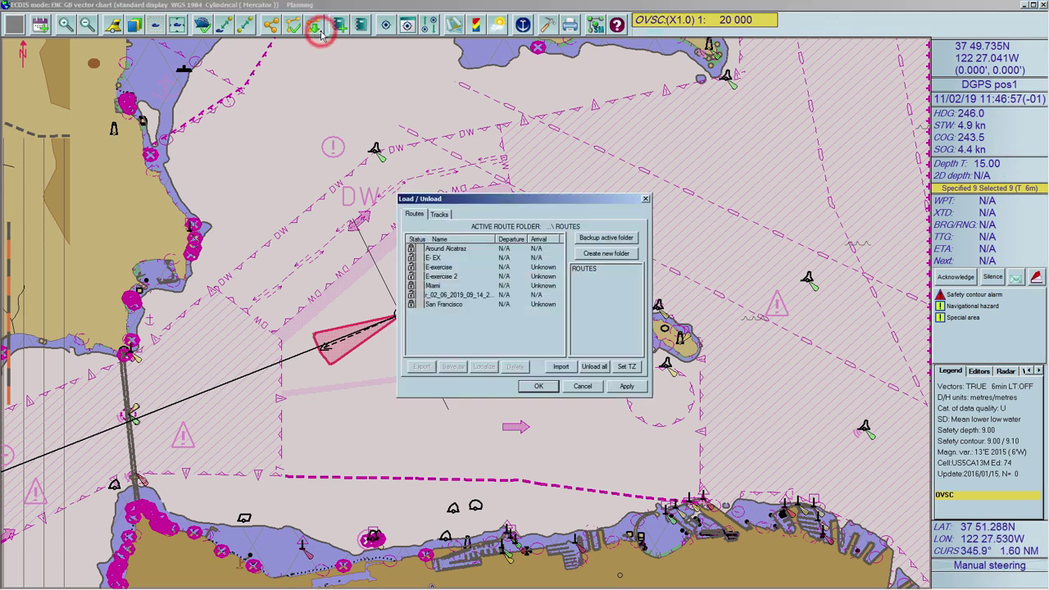
{"action": "left_click", "coordinate": [446, 214]}
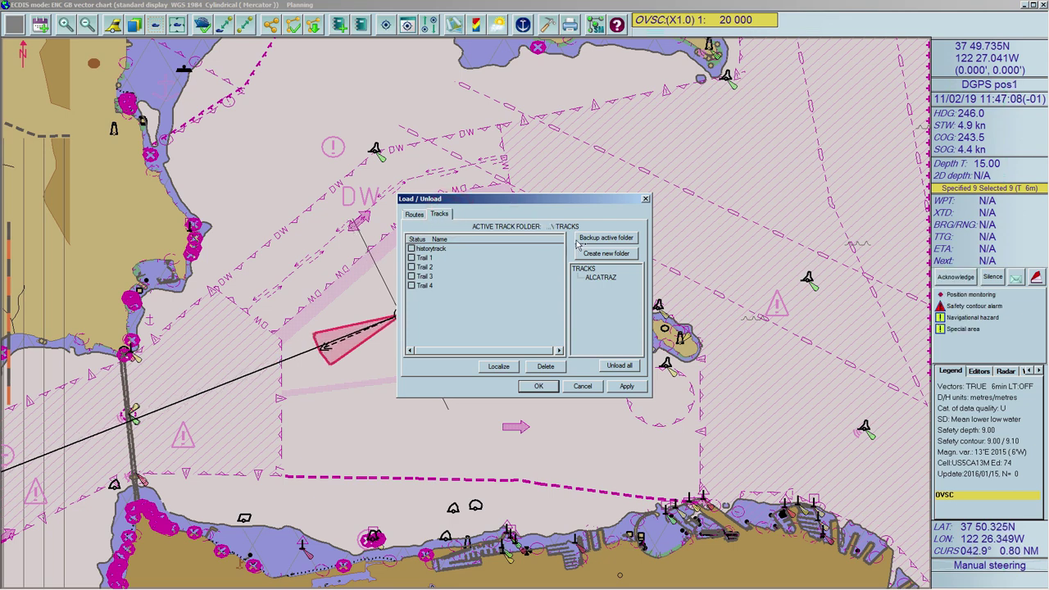
{"action": "left_click", "coordinate": [630, 258]}
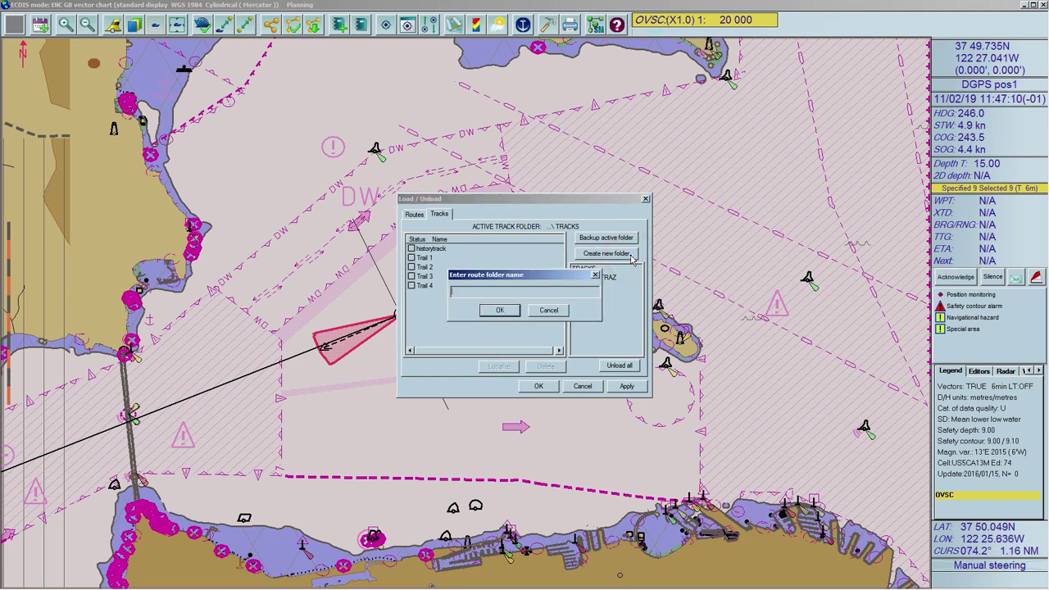
{"action": "type", "text": "Trac"}
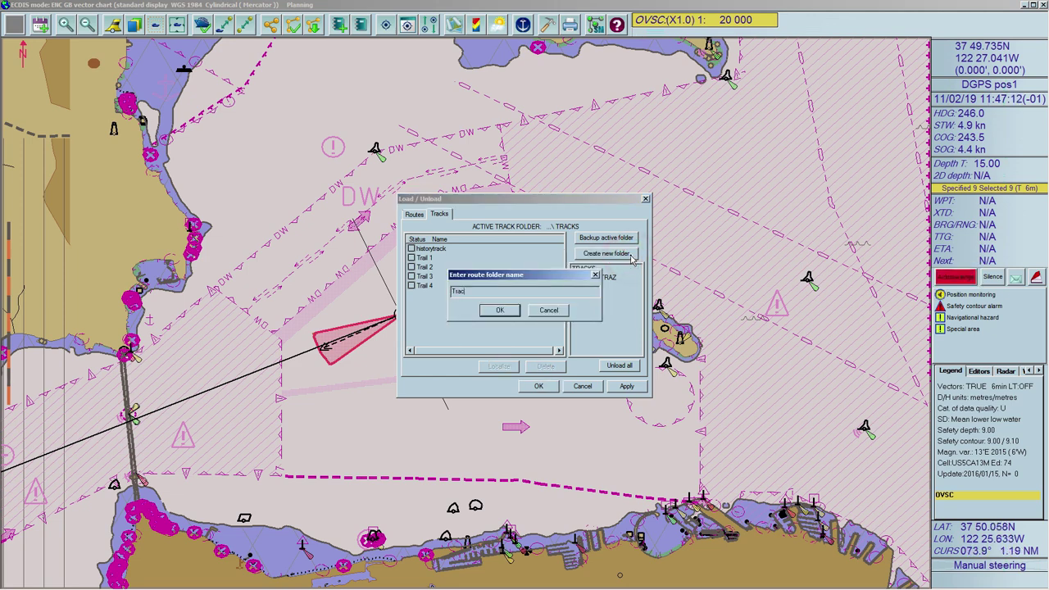
{"action": "type", "text": "k Trails"}
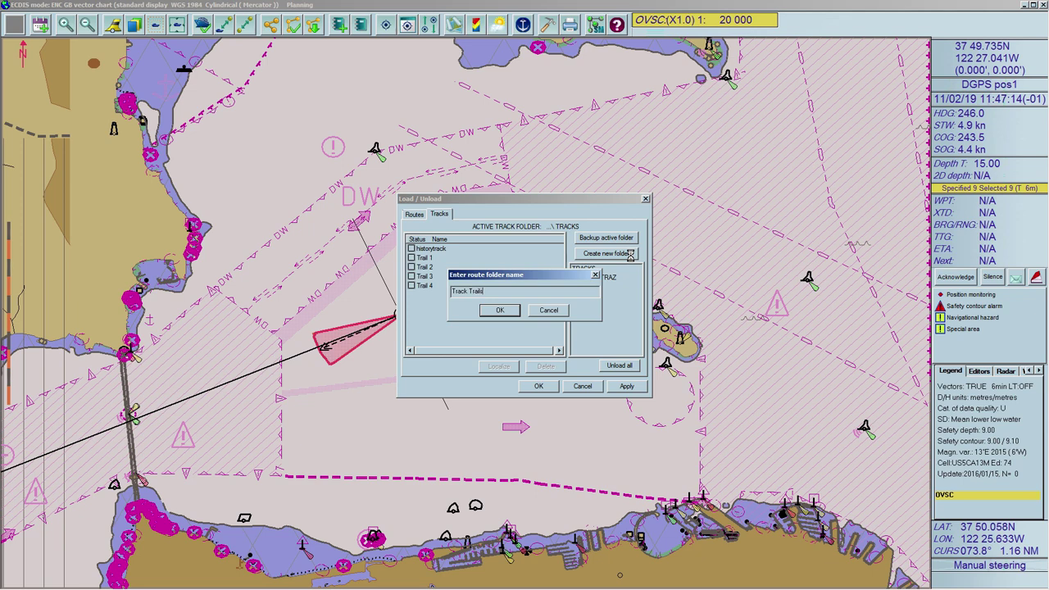
{"action": "left_click", "coordinate": [509, 310]}
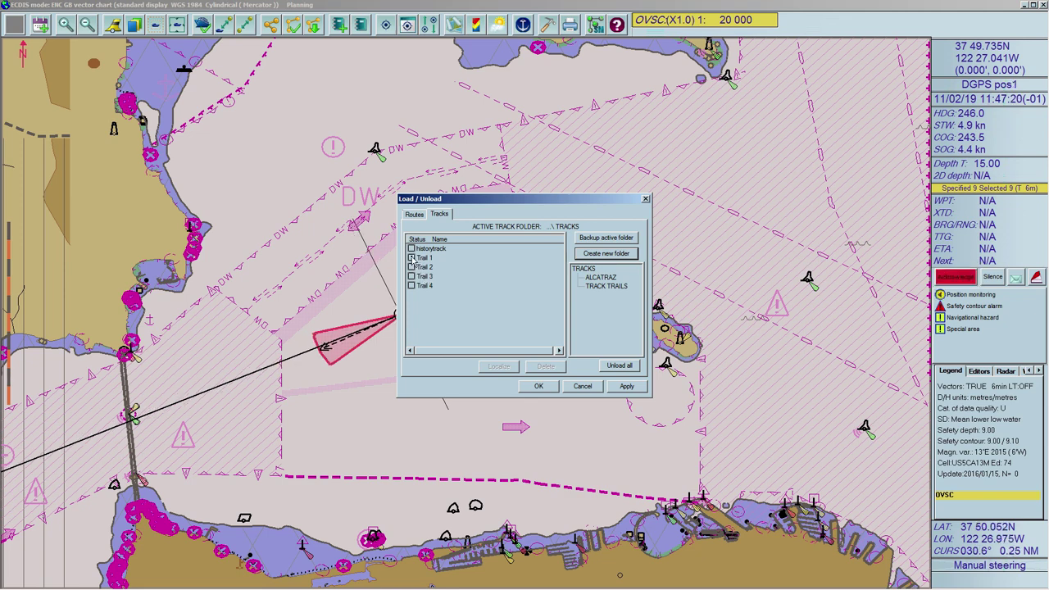
- Load the track Trail 1 onto the chart and localize it
{"action": "left_click", "coordinate": [413, 257]}
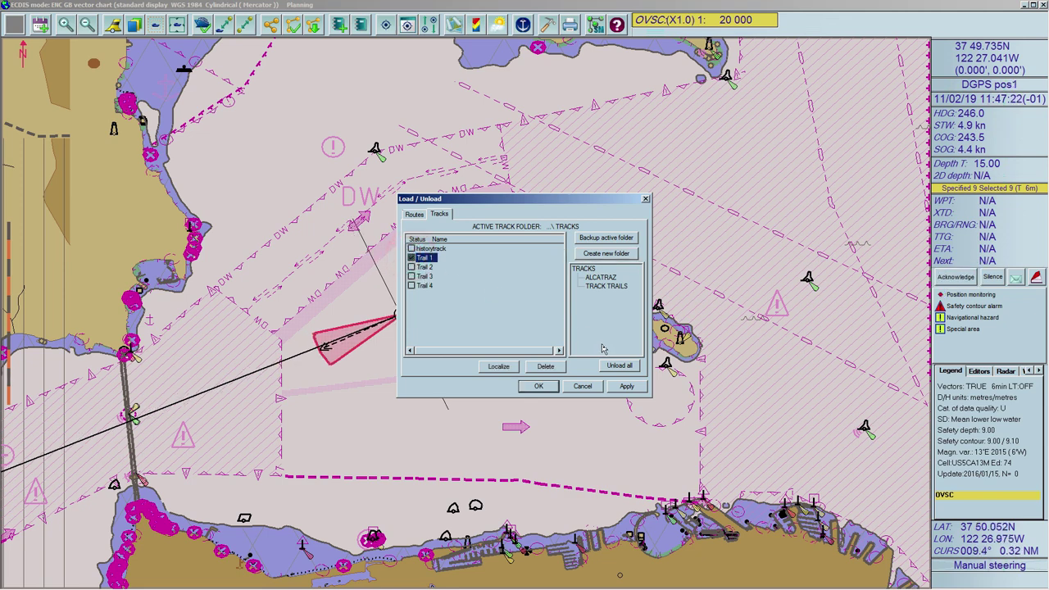
{"action": "left_click", "coordinate": [621, 385]}
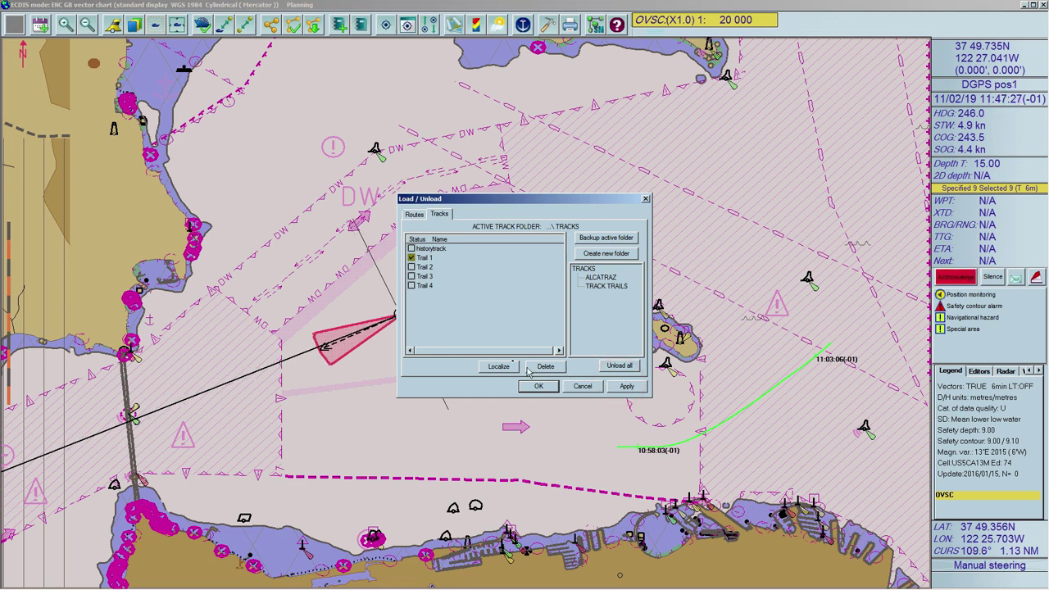
{"action": "left_click", "coordinate": [427, 259]}
{"action": "left_click", "coordinate": [495, 365]}
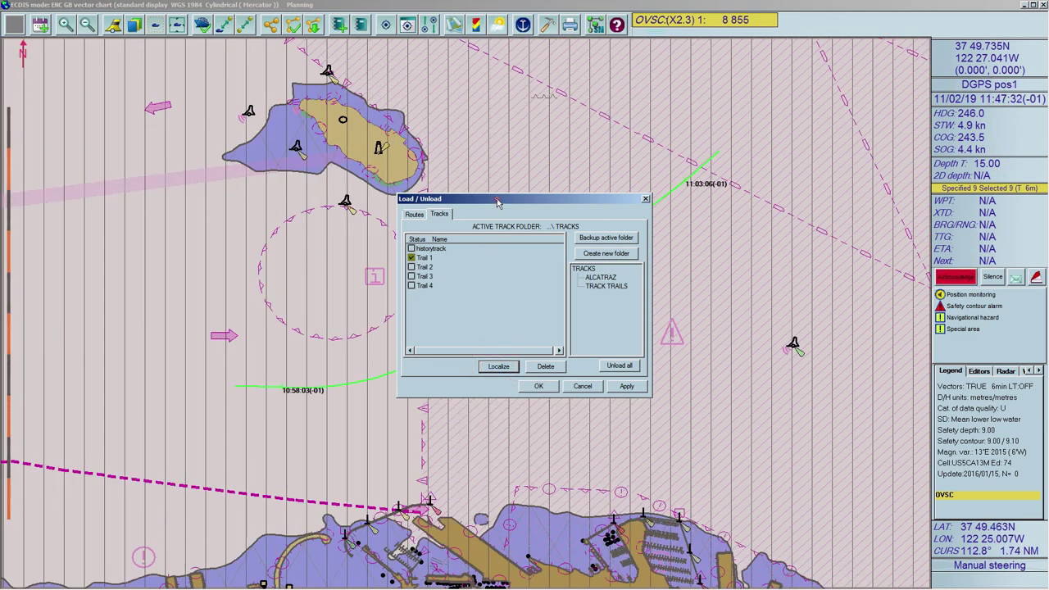
{"action": "left_click_drag", "start_coordinate": [497, 196], "coordinate": [223, 122]}
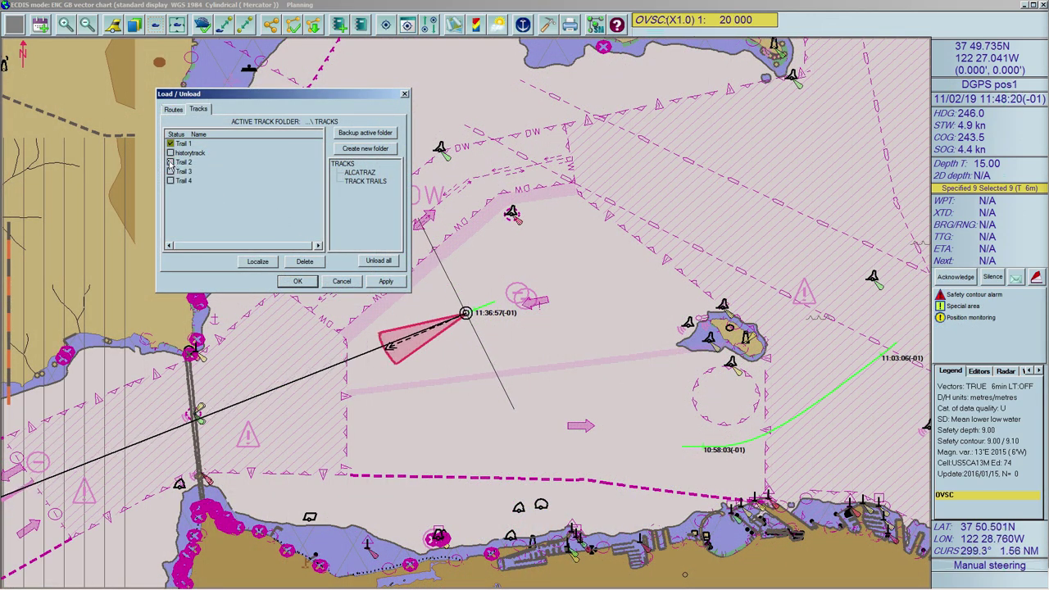
- Load the tracks Trail 2 and Trail 3 onto the chart as well
{"action": "left_click", "coordinate": [169, 162]}
{"action": "left_click", "coordinate": [173, 171]}
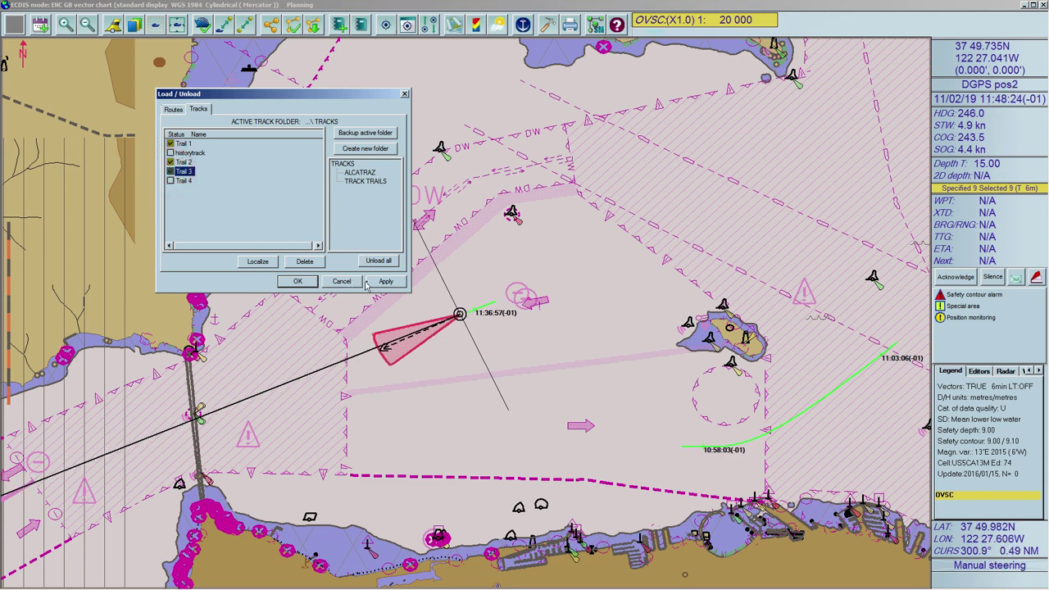
{"action": "left_click", "coordinate": [371, 282]}
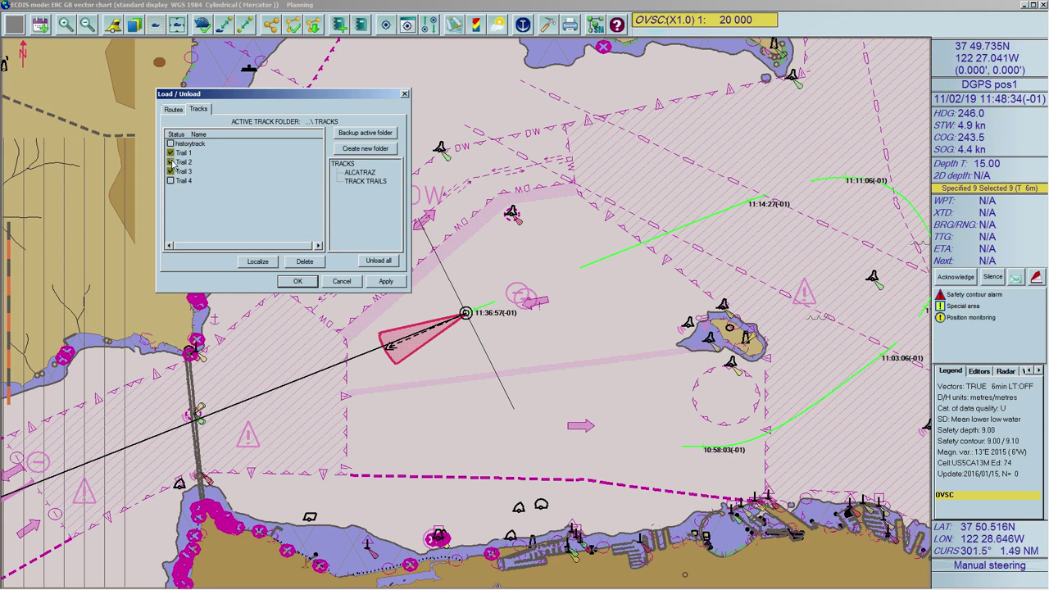
- Unload Trail 2 from the chart, and unload all the remaining tracks
{"action": "left_click", "coordinate": [170, 162]}
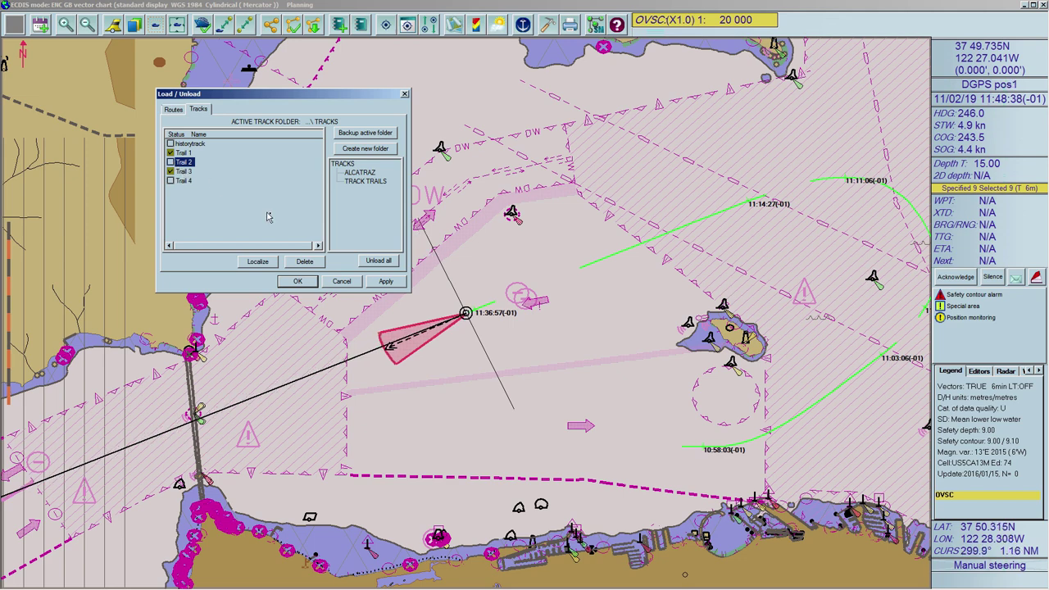
{"action": "left_click", "coordinate": [381, 281]}
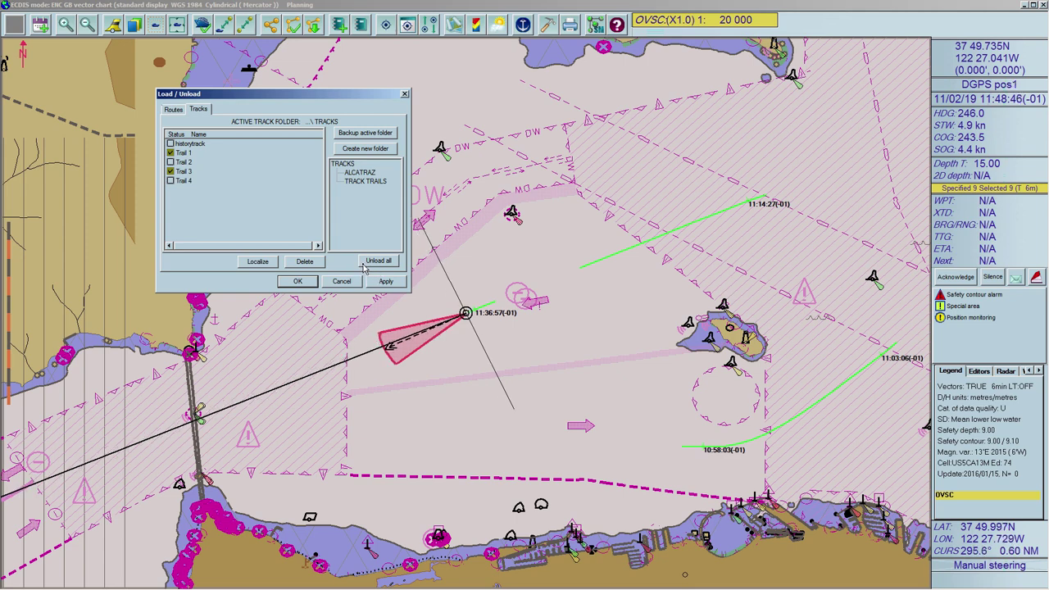
{"action": "left_click", "coordinate": [363, 263]}
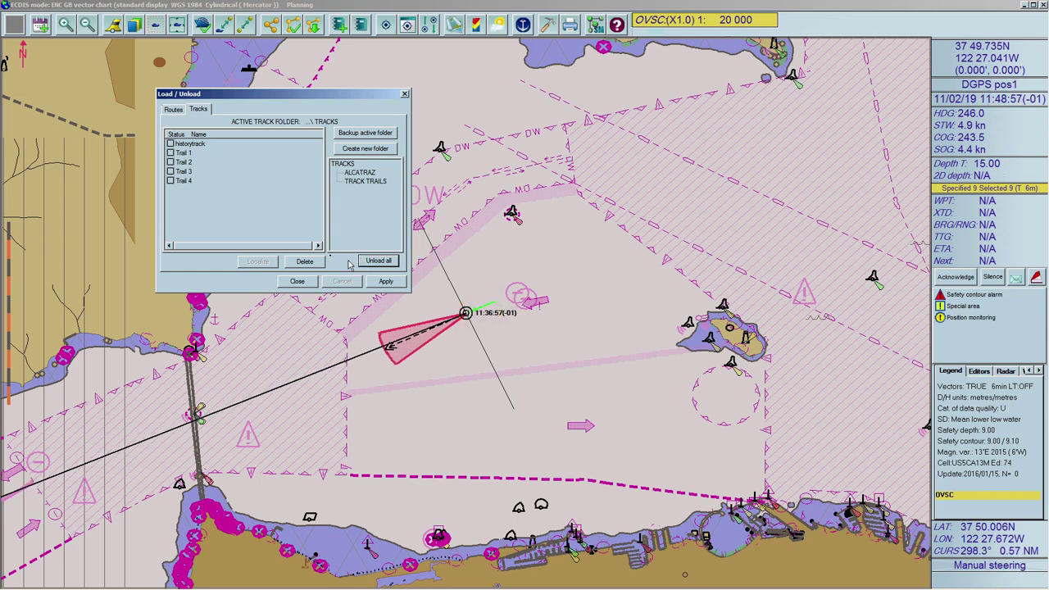
- Delete the saved track Trail 4 from the tracks folder
{"action": "left_click", "coordinate": [170, 180]}
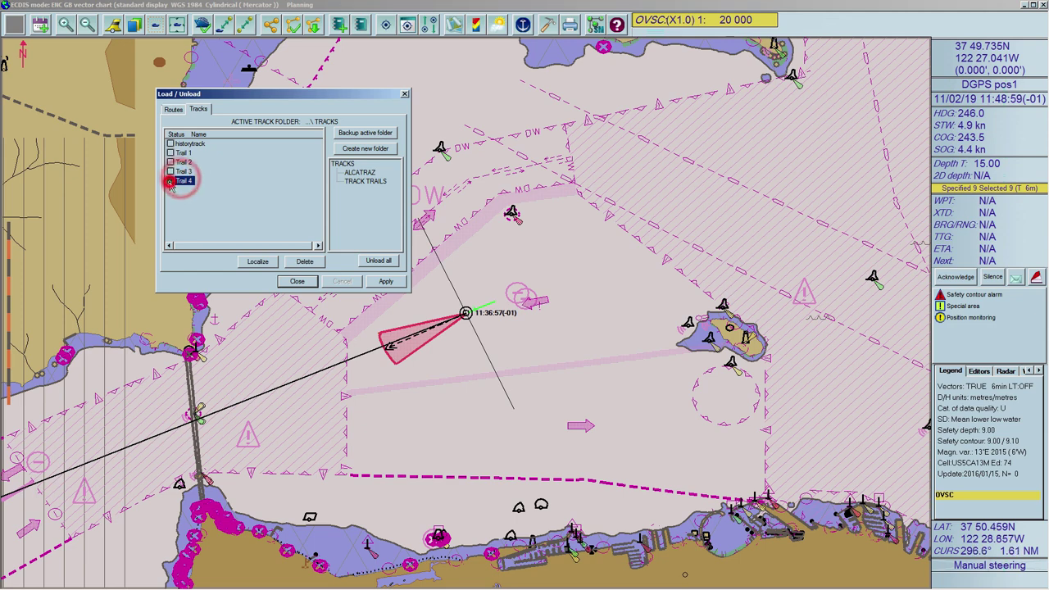
{"action": "left_click", "coordinate": [303, 261]}
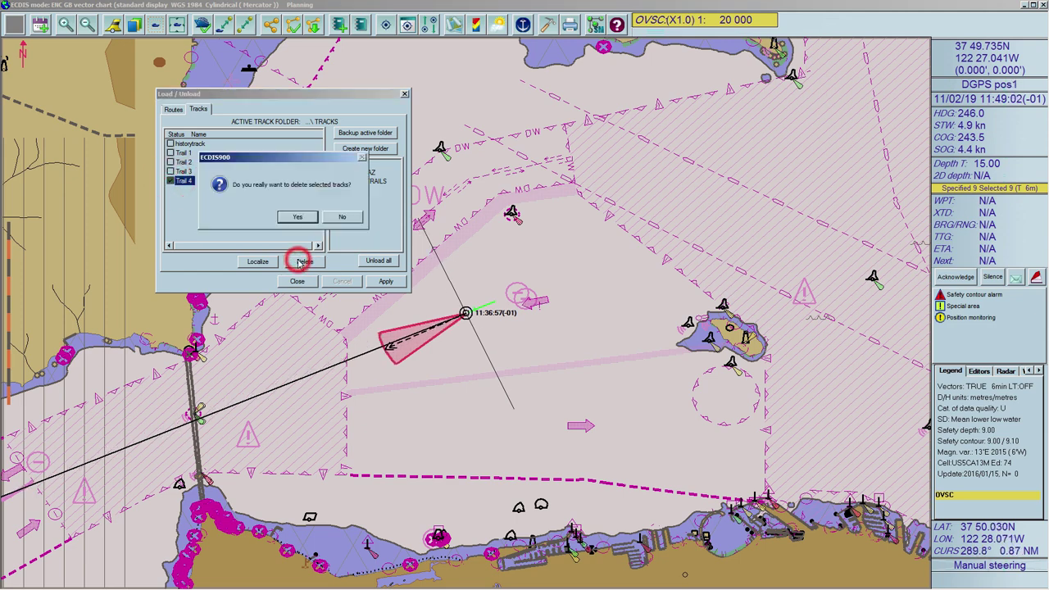
{"action": "left_click", "coordinate": [295, 217]}
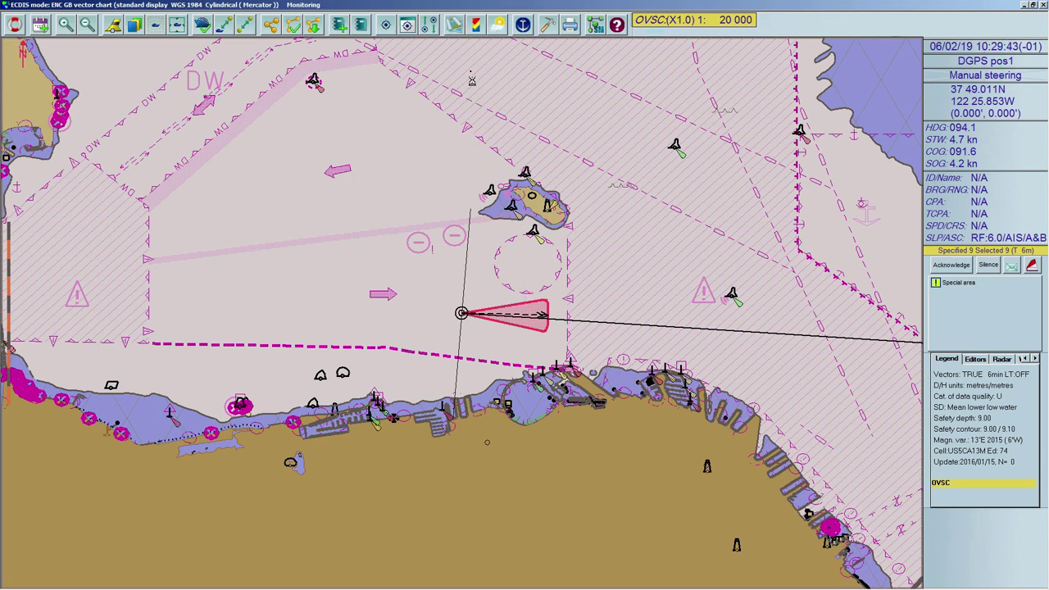
- Install the whole ENC charts collection from the CD in D:\ into the GB collection using chart handling
{"action": "left_click", "coordinate": [456, 28]}
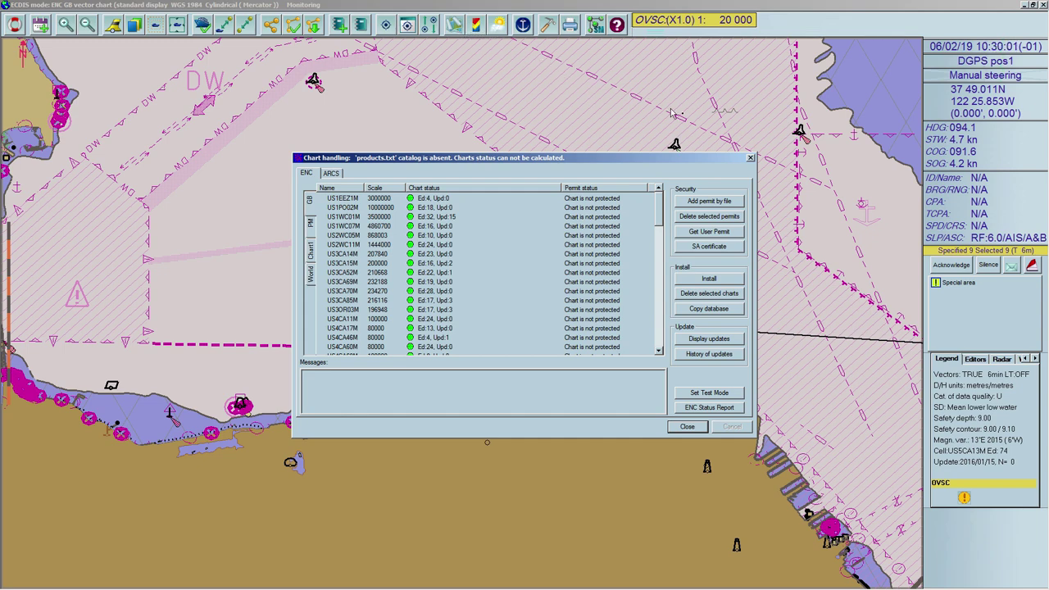
{"action": "left_click", "coordinate": [750, 158]}
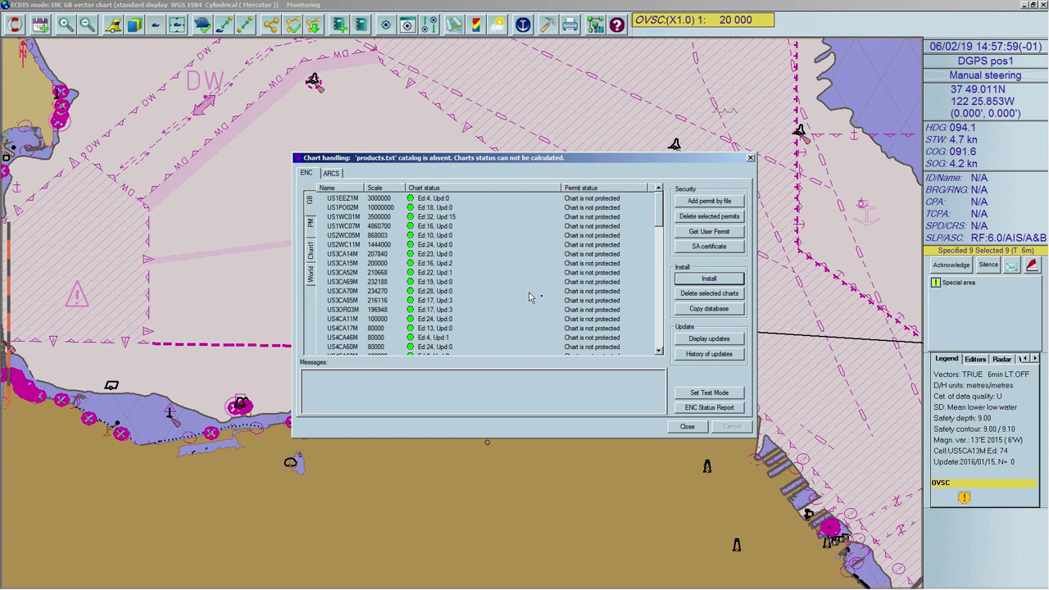
{"action": "left_click", "coordinate": [690, 282]}
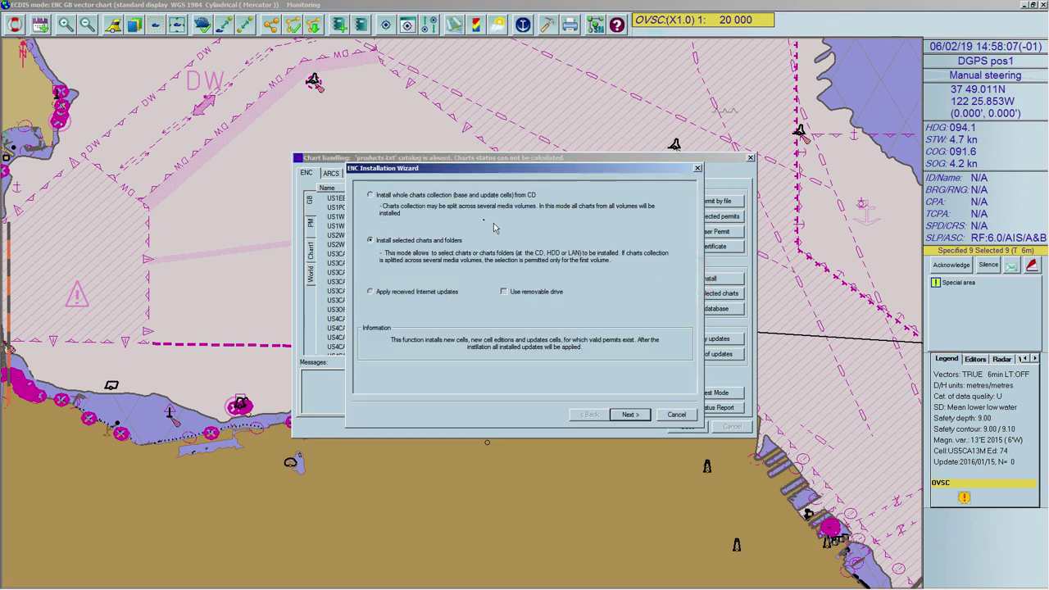
{"action": "left_click", "coordinate": [371, 195]}
{"action": "left_click", "coordinate": [643, 416]}
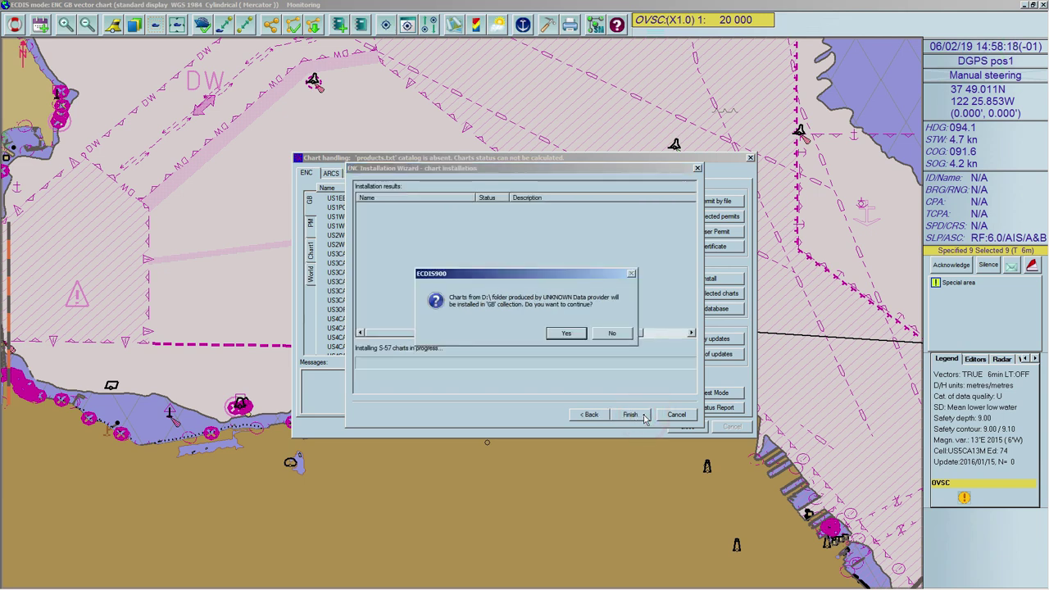
{"action": "left_click", "coordinate": [581, 334]}
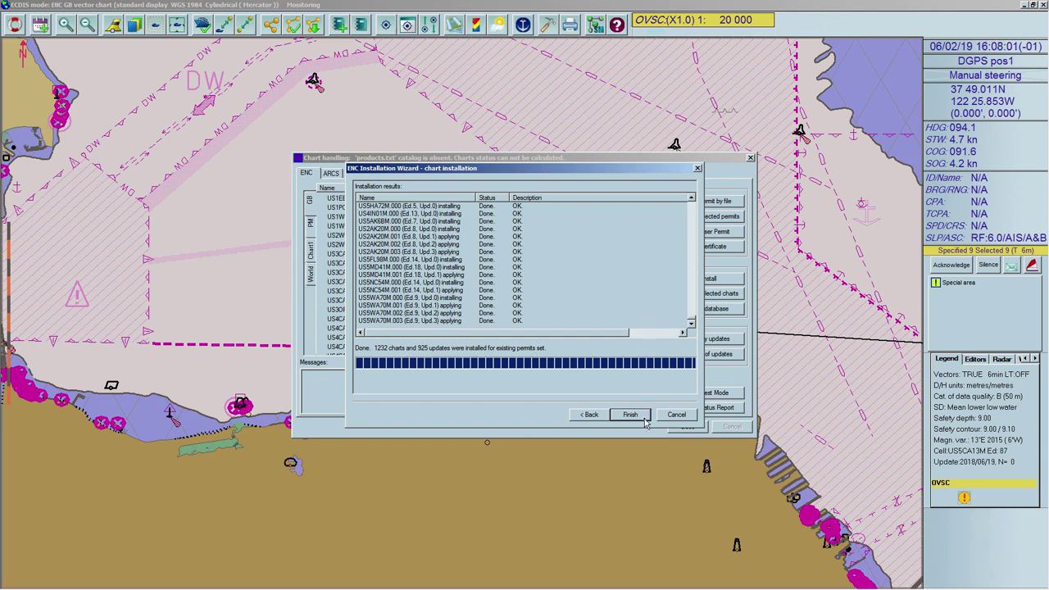
{"action": "left_click", "coordinate": [644, 420]}
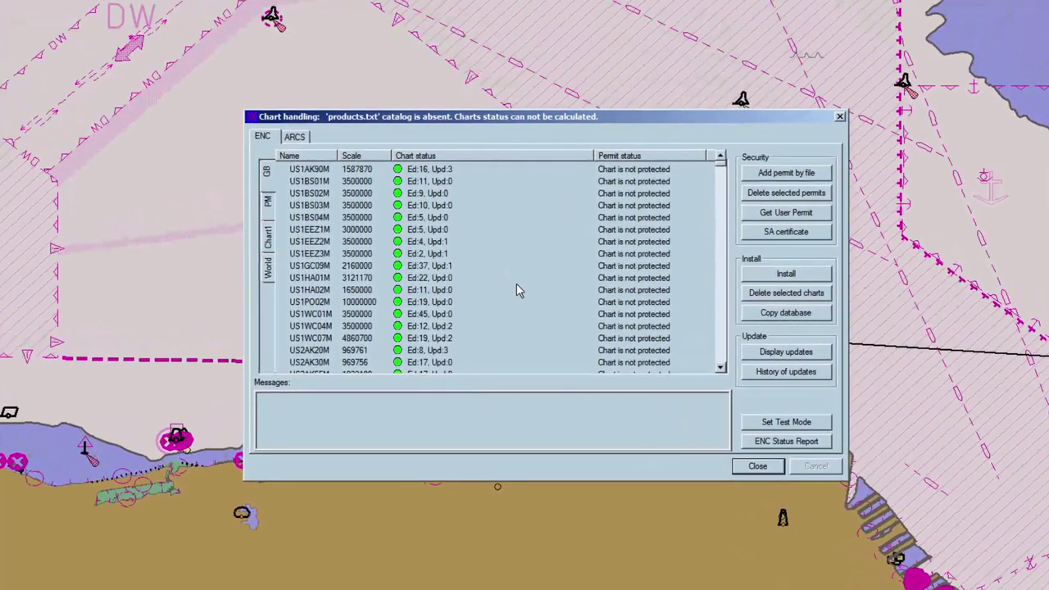
- Try to delete the chart US1WC07M from the installed ENC charts
{"action": "left_click", "coordinate": [319, 338]}
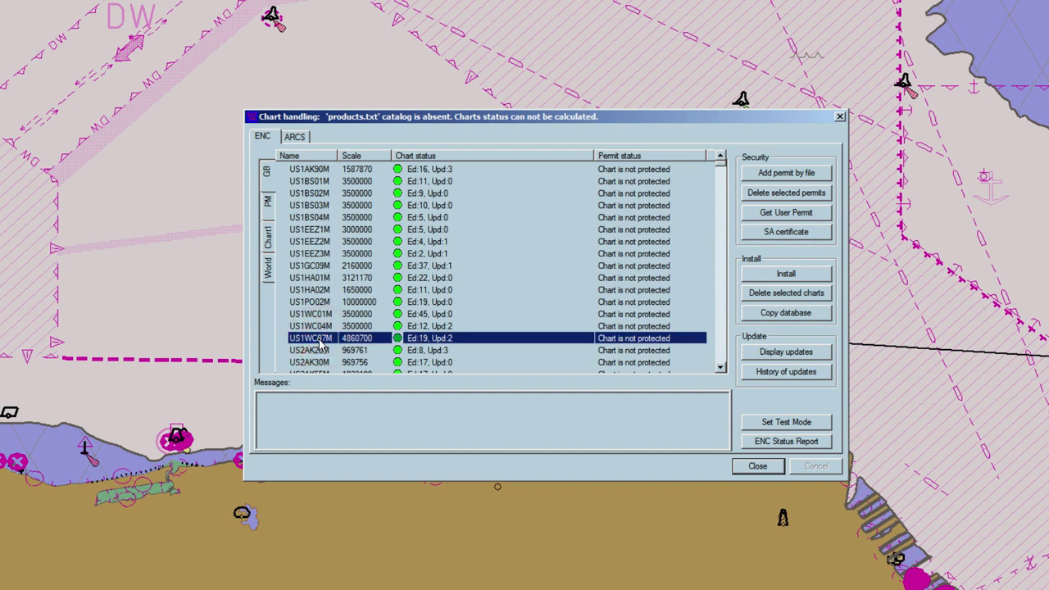
{"action": "key", "text": "ctrl"}
{"action": "left_click", "coordinate": [763, 295]}
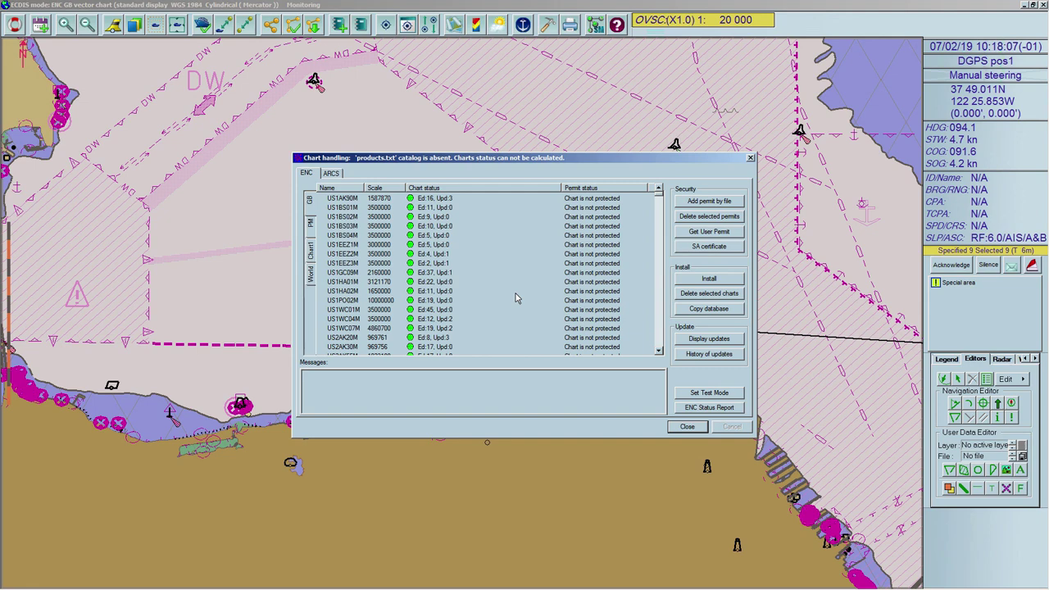
- Display the installed ENC updates, sort the cells by descending name, and list the updates for US6RI26M
{"action": "left_click", "coordinate": [686, 343]}
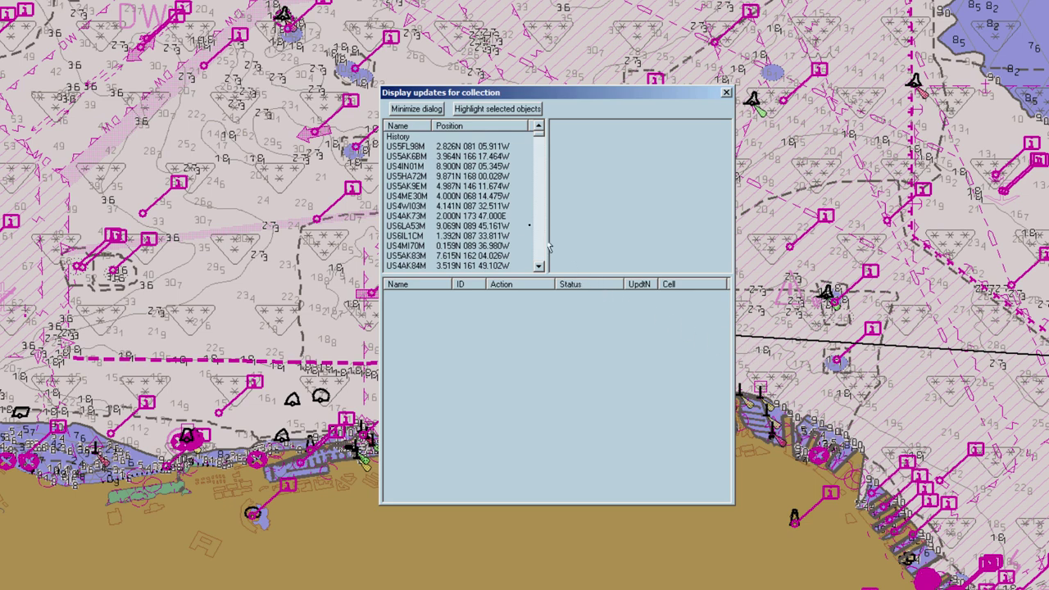
{"action": "left_click", "coordinate": [425, 128]}
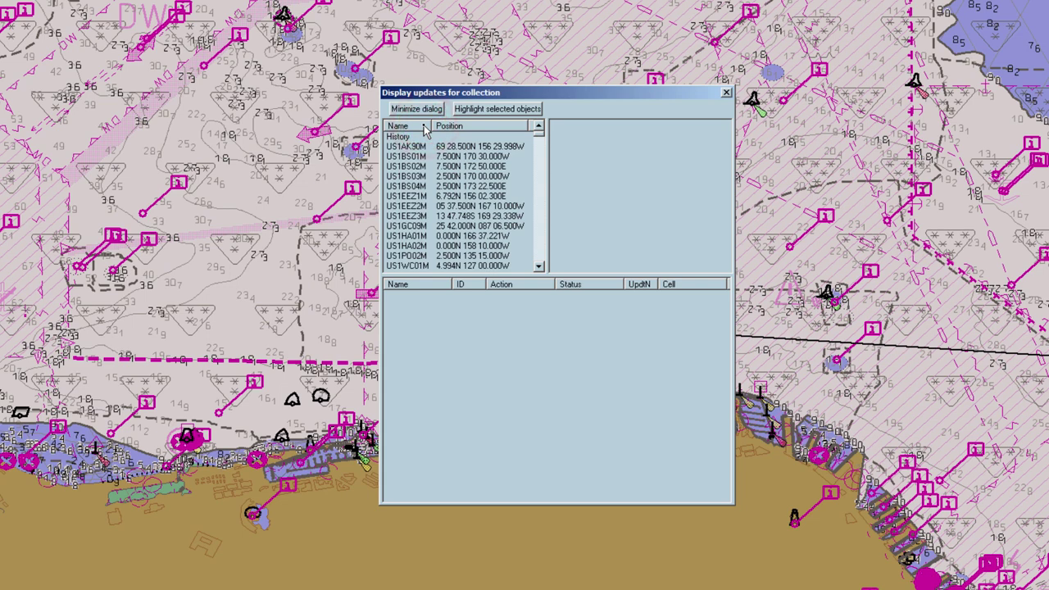
{"action": "left_click", "coordinate": [424, 128]}
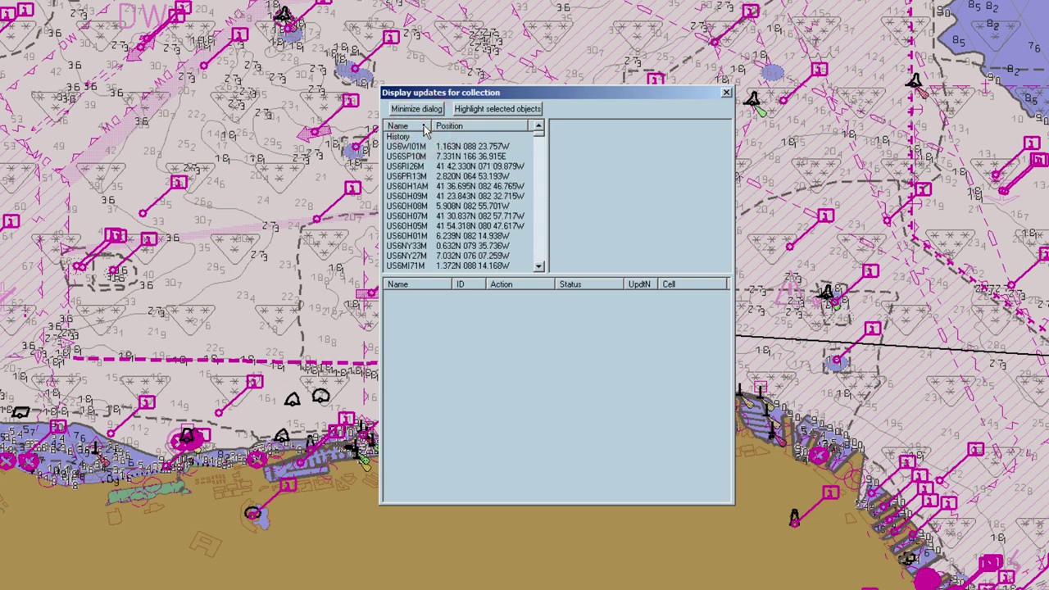
{"action": "left_click", "coordinate": [416, 168]}
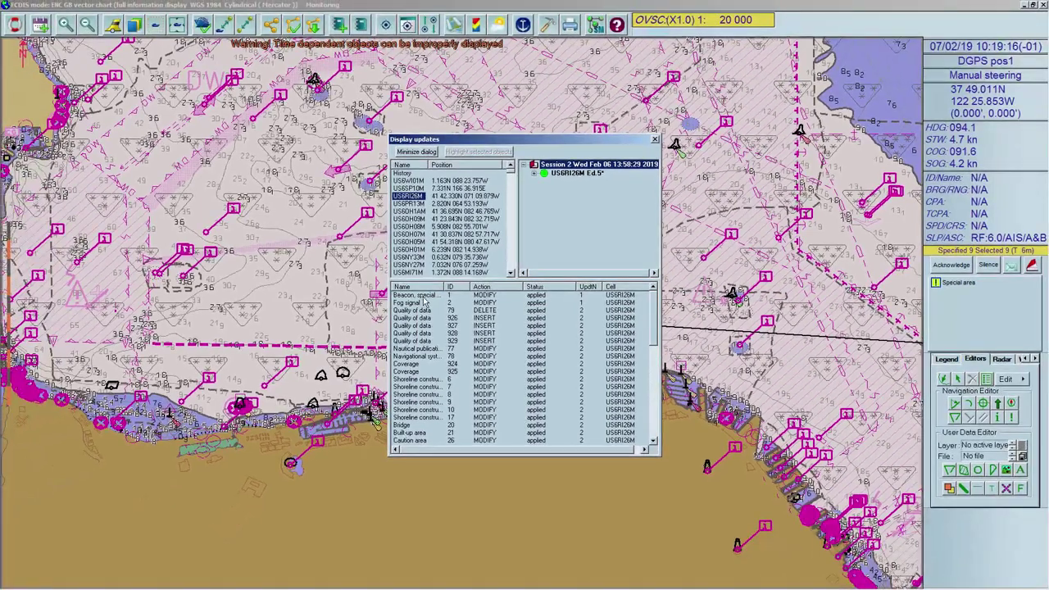
- Show the modified special-purpose beacon of US6RI26M on the chart and compare it before and after Update 1
{"action": "left_click", "coordinate": [418, 296]}
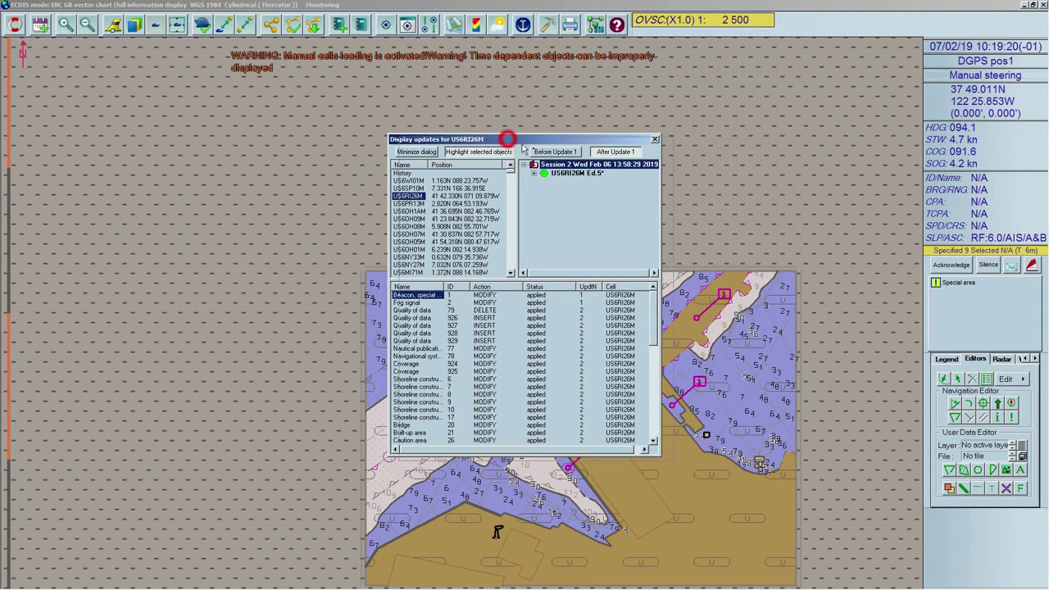
{"action": "left_click_drag", "start_coordinate": [508, 143], "coordinate": [761, 255]}
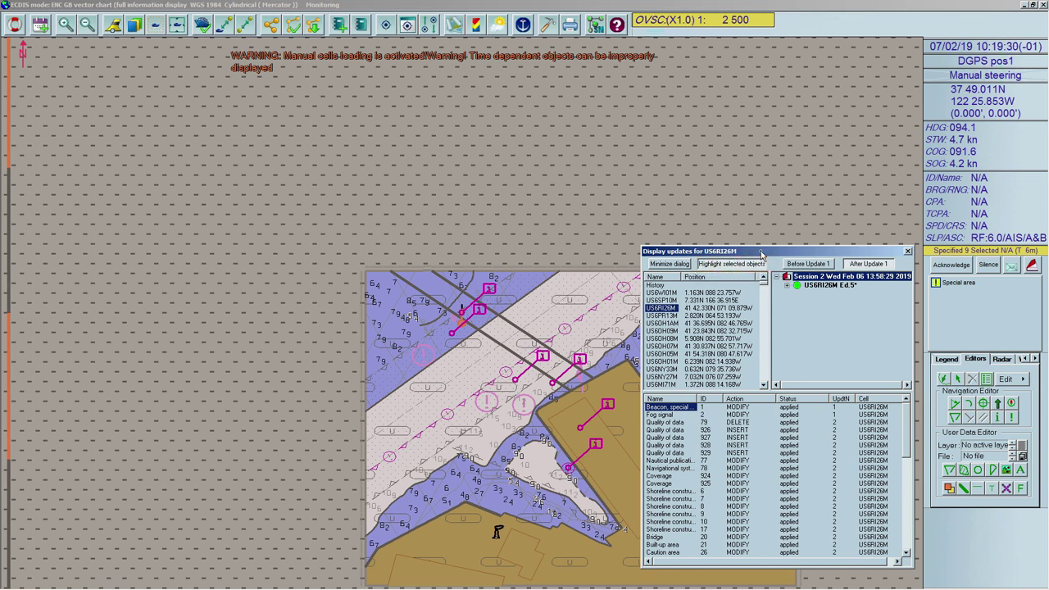
{"action": "left_click", "coordinate": [801, 264]}
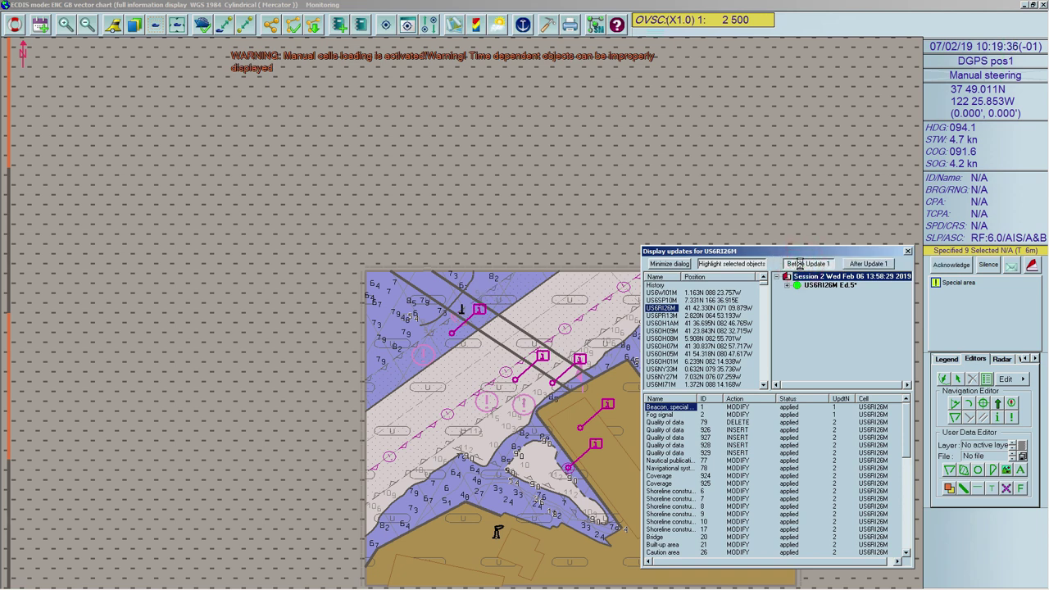
{"action": "left_click", "coordinate": [859, 264]}
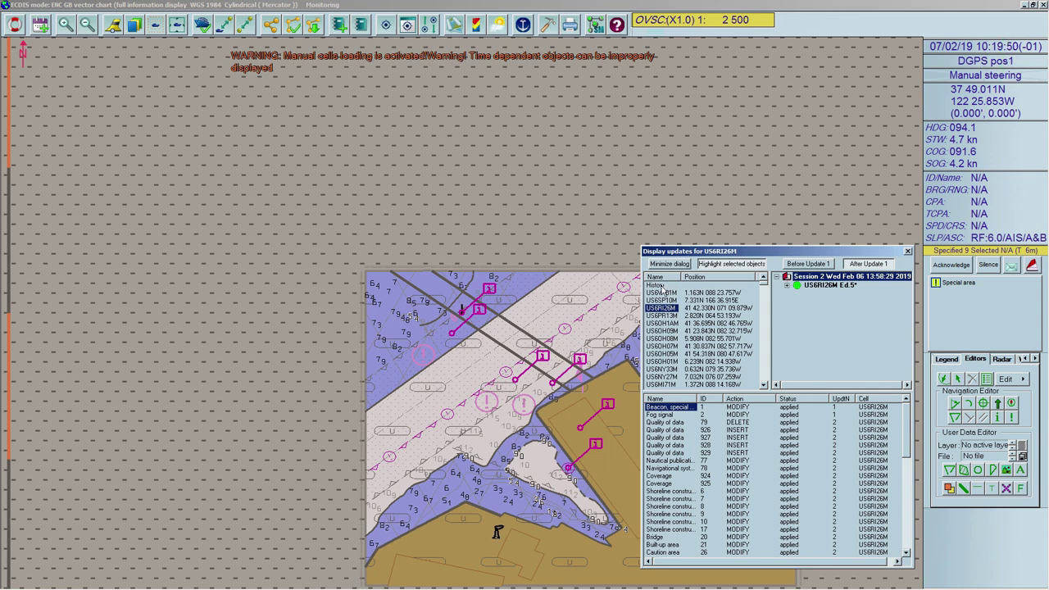
- View the update history for the installed collection and expand the US4LA21M Ed.32 entry
{"action": "left_click", "coordinate": [660, 286]}
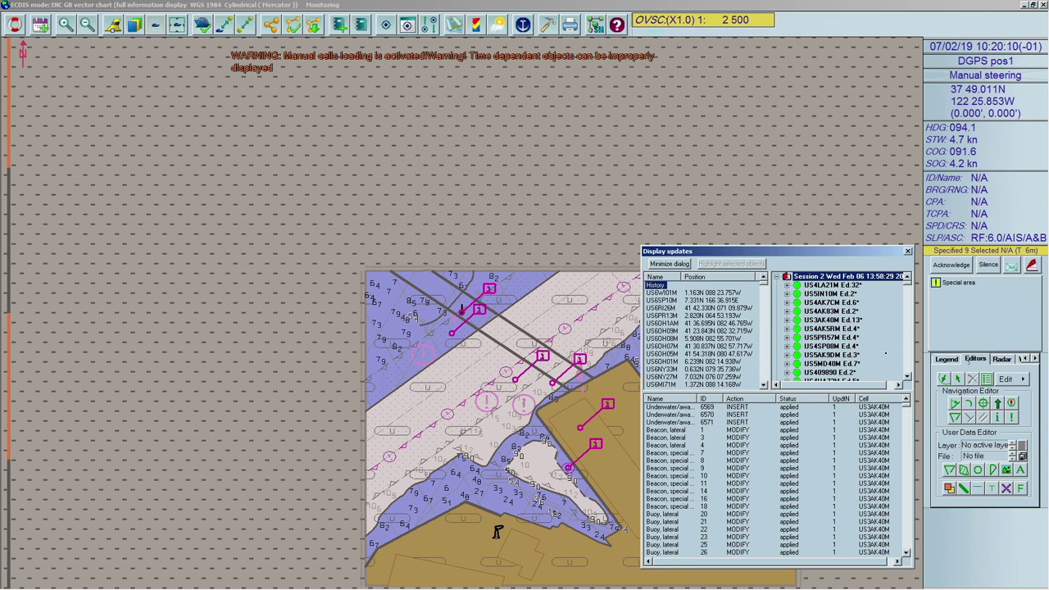
{"action": "left_click", "coordinate": [786, 286]}
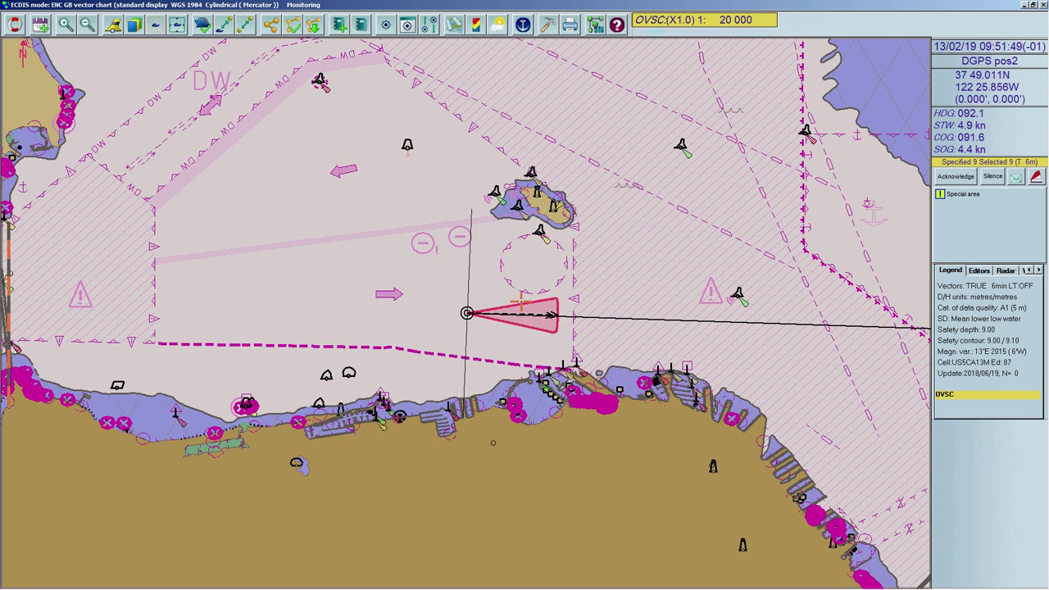
- Manually insert an isolated danger beacon with topmark into US5CA13M at about 37 49.215N, 122 27.12W
{"action": "right_click", "coordinate": [298, 223]}
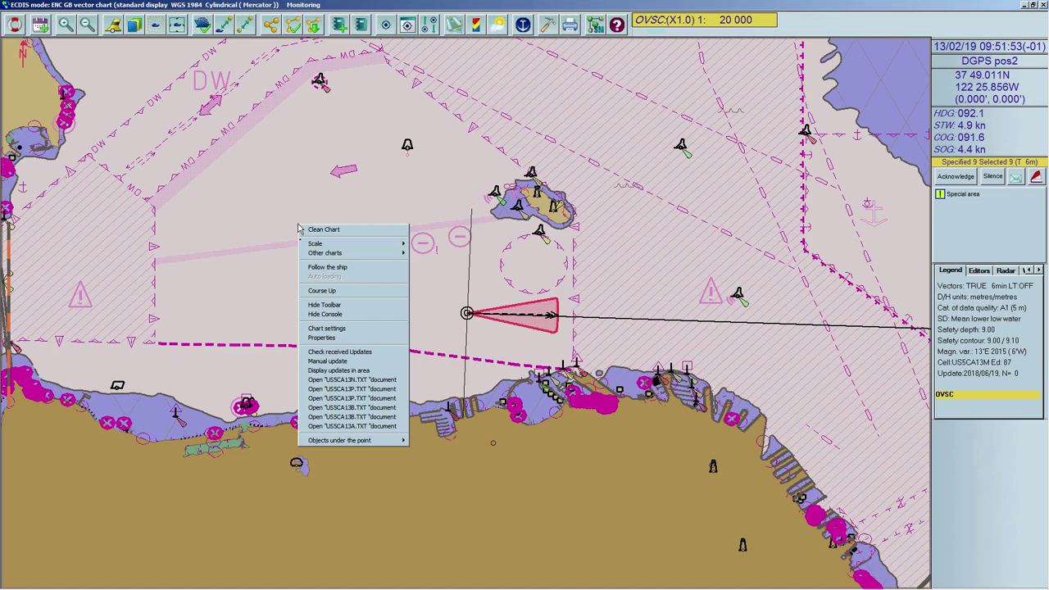
{"action": "left_click", "coordinate": [339, 361]}
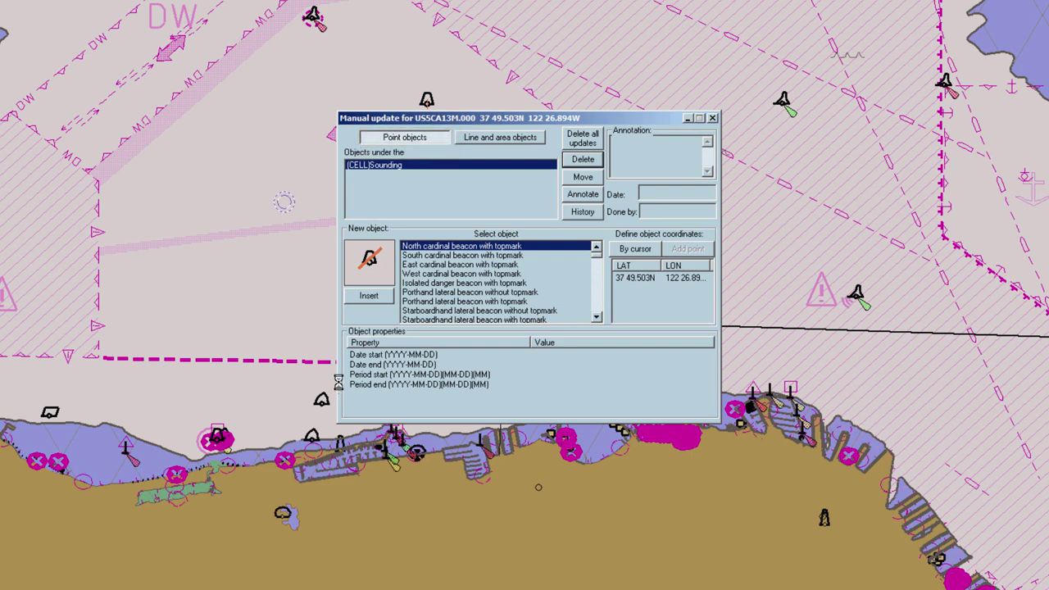
{"action": "left_click", "coordinate": [442, 285]}
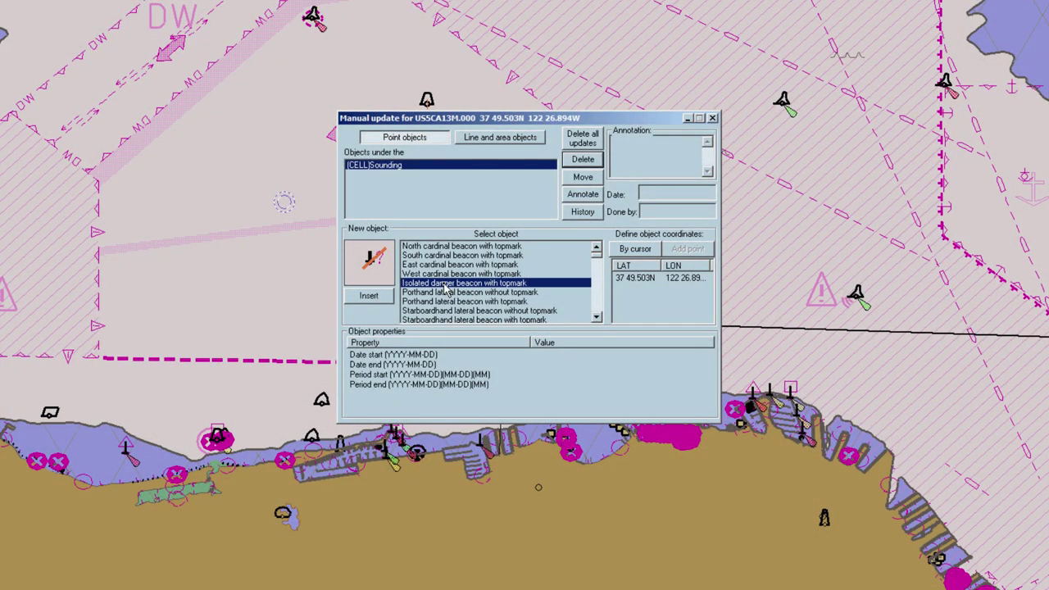
{"action": "left_click", "coordinate": [648, 256]}
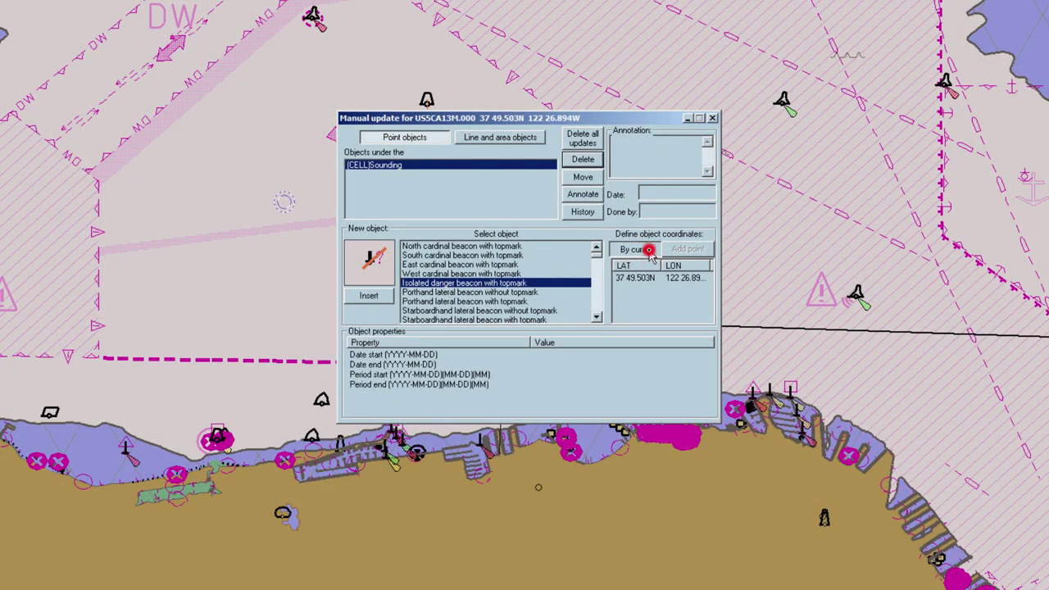
{"action": "left_click", "coordinate": [235, 271]}
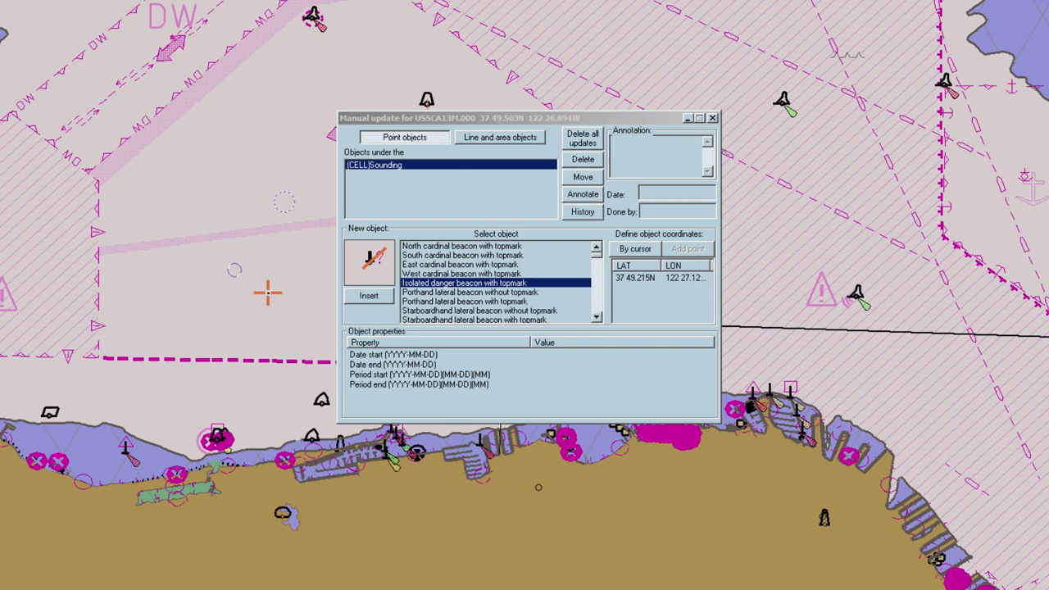
{"action": "left_click", "coordinate": [361, 300]}
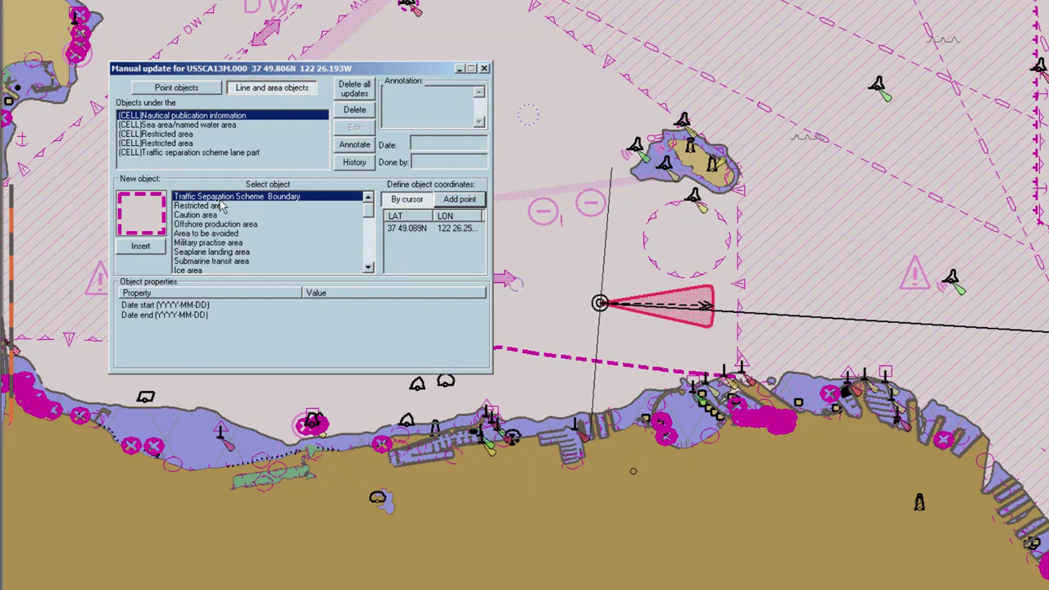
- Outline and insert a four-cornered Traffic Separation Scheme Boundary northwest of the island, starting at about 37 49.935N, 122 26.12W
{"action": "left_click", "coordinate": [207, 207]}
{"action": "left_click", "coordinate": [205, 224]}
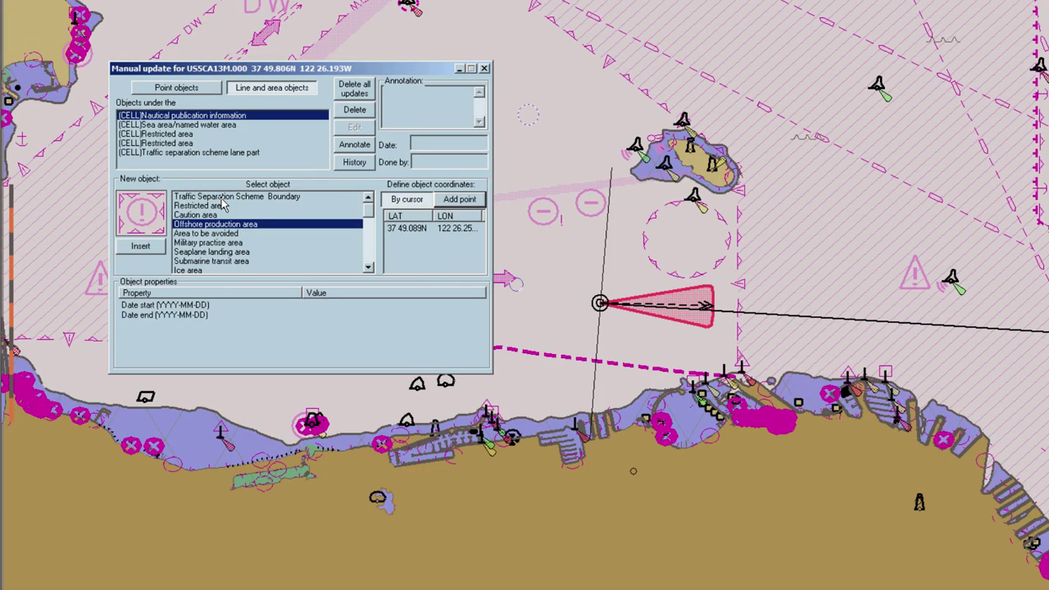
{"action": "left_click", "coordinate": [221, 198]}
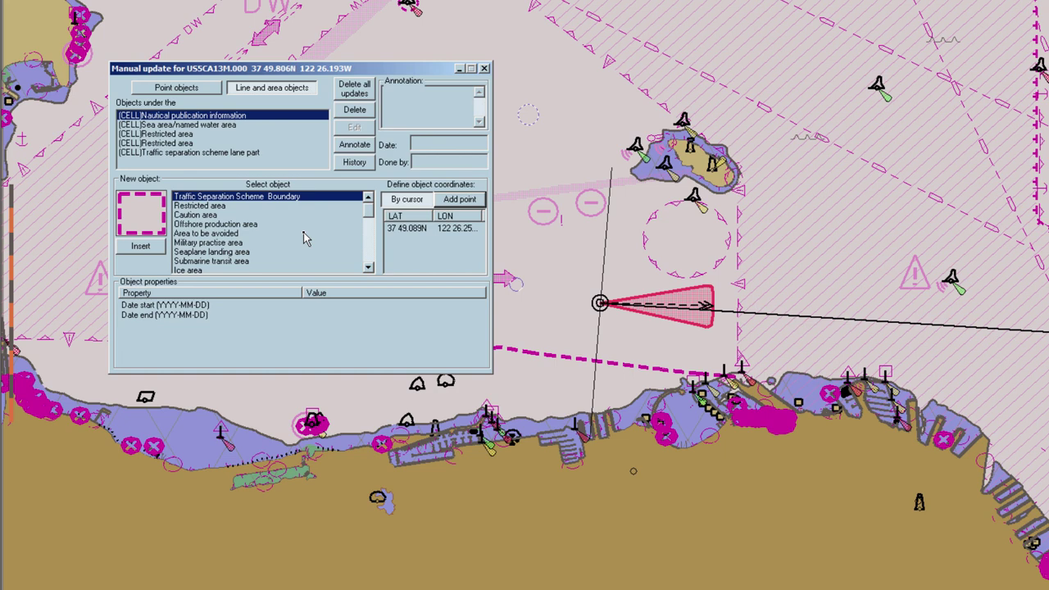
{"action": "left_click", "coordinate": [543, 84]}
{"action": "left_click", "coordinate": [604, 91]}
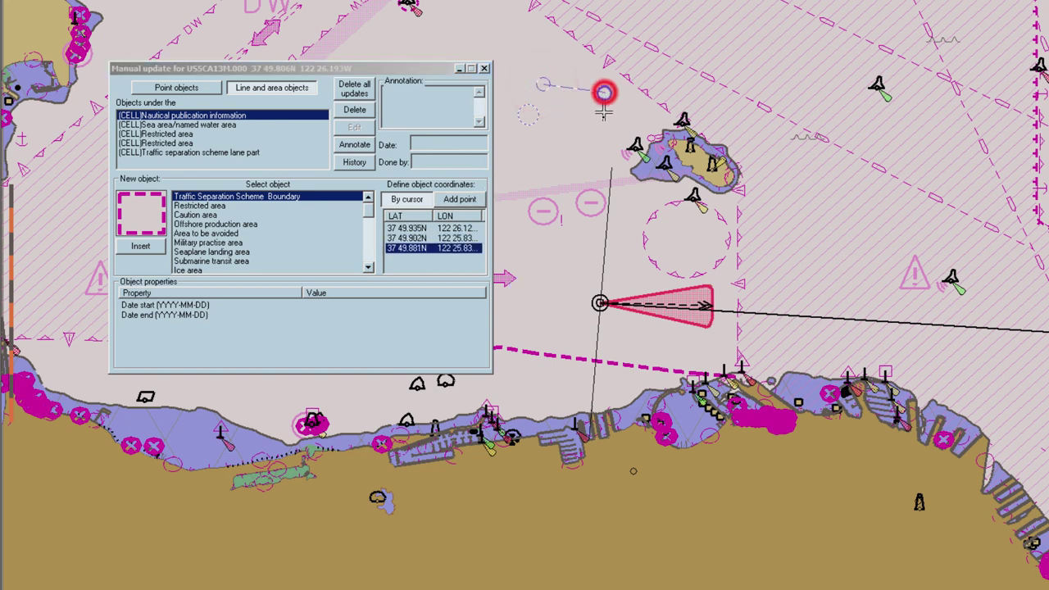
{"action": "left_click", "coordinate": [600, 145]}
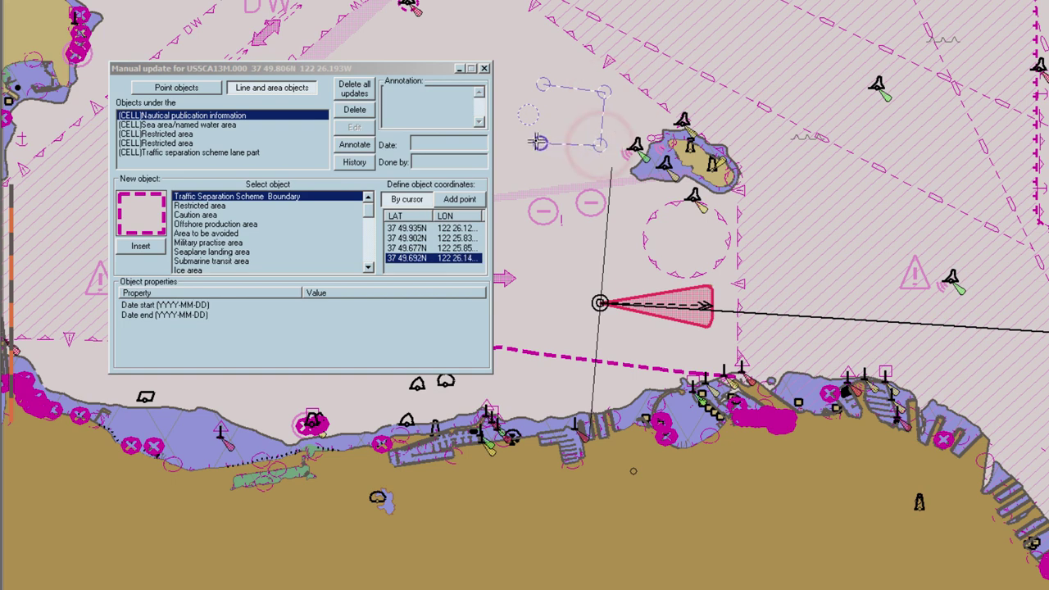
{"action": "left_click", "coordinate": [534, 139]}
{"action": "left_click", "coordinate": [541, 84]}
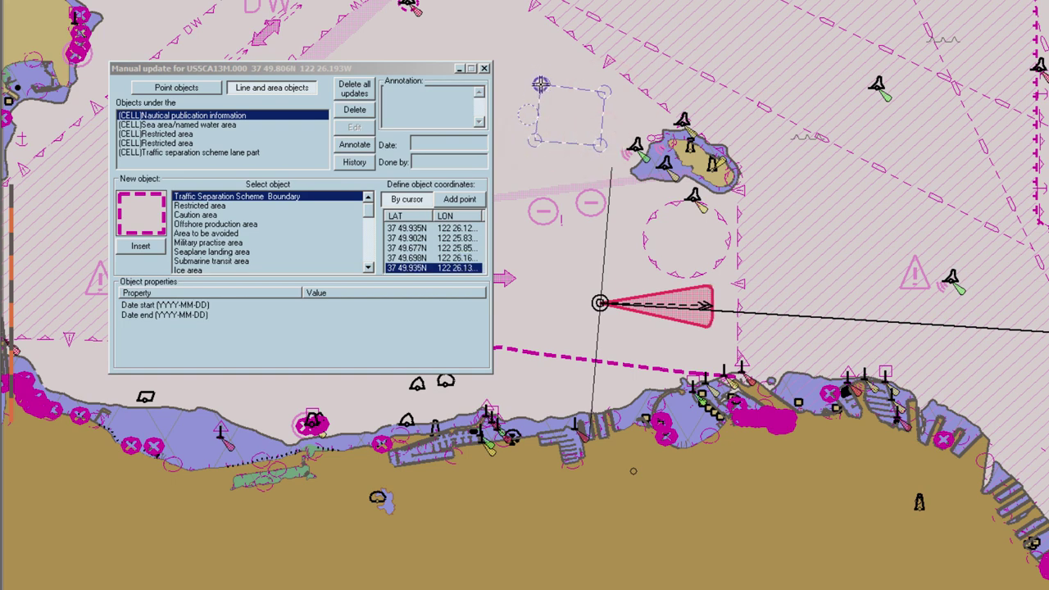
{"action": "left_click", "coordinate": [542, 85]}
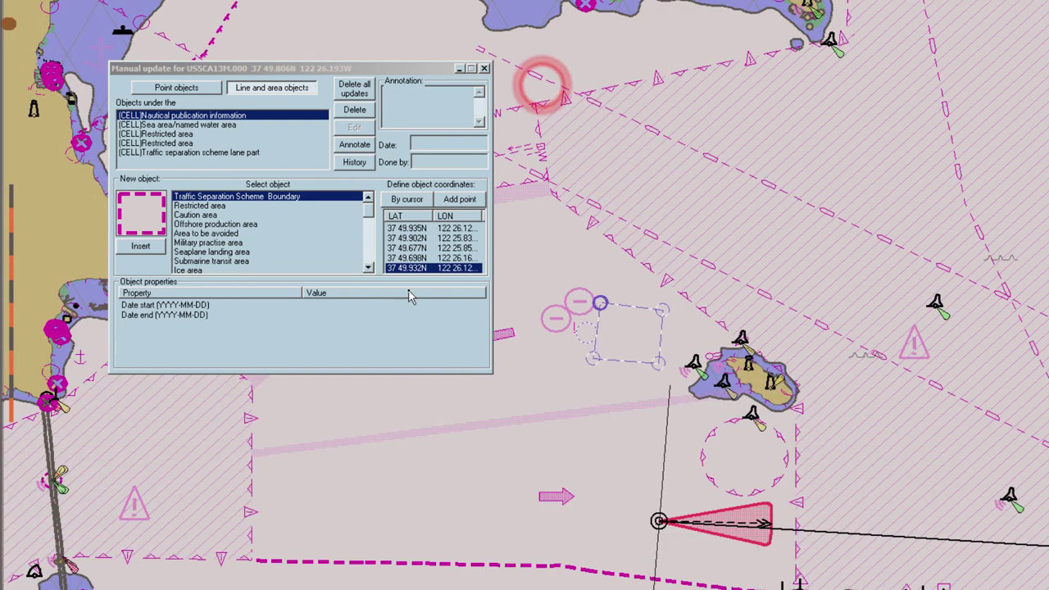
{"action": "left_click", "coordinate": [146, 247]}
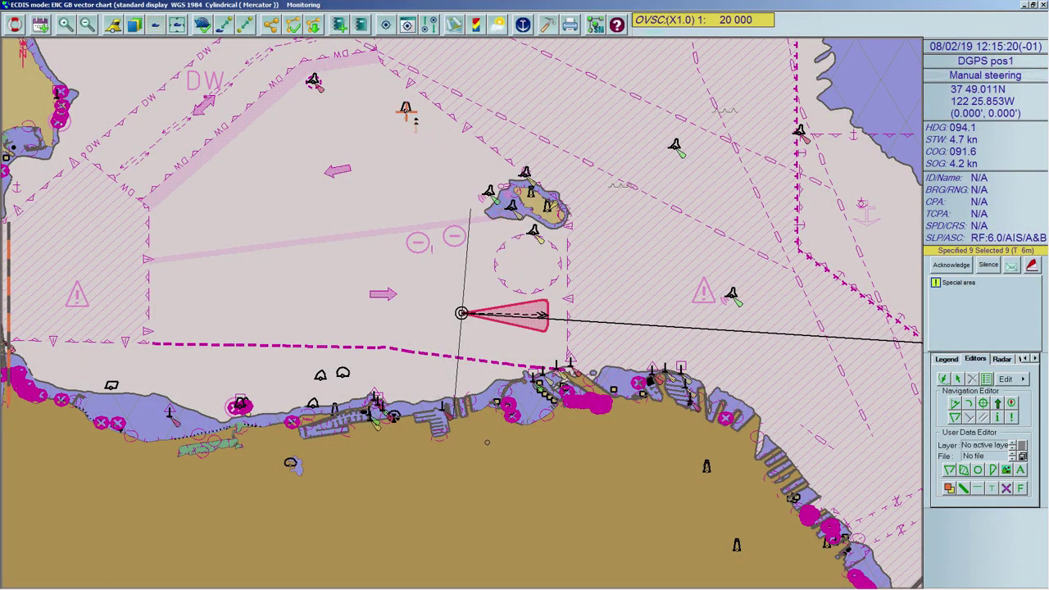
- Delete the manually inserted north cardinal beacon at 37 50.130N from US5CA13M using manual update
{"action": "right_click", "coordinate": [406, 109]}
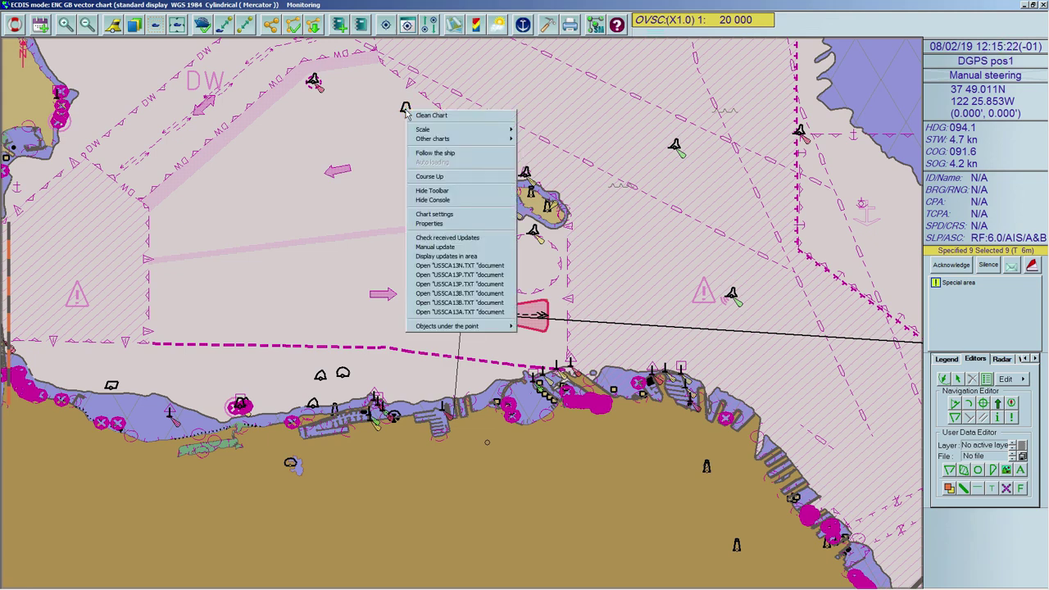
{"action": "left_click", "coordinate": [464, 247]}
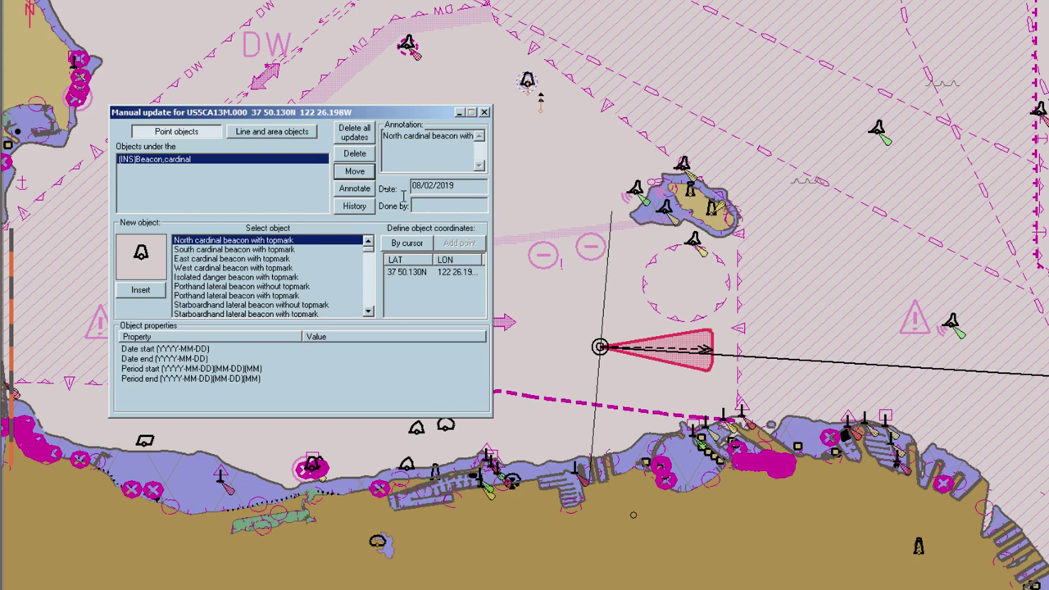
{"action": "left_click", "coordinate": [293, 136]}
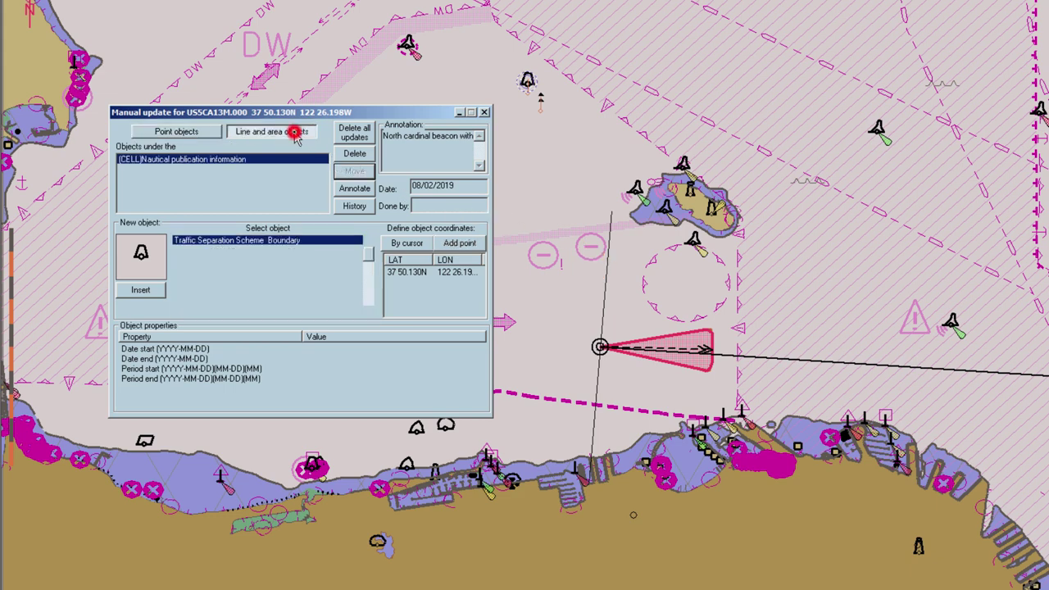
{"action": "left_click", "coordinate": [188, 135]}
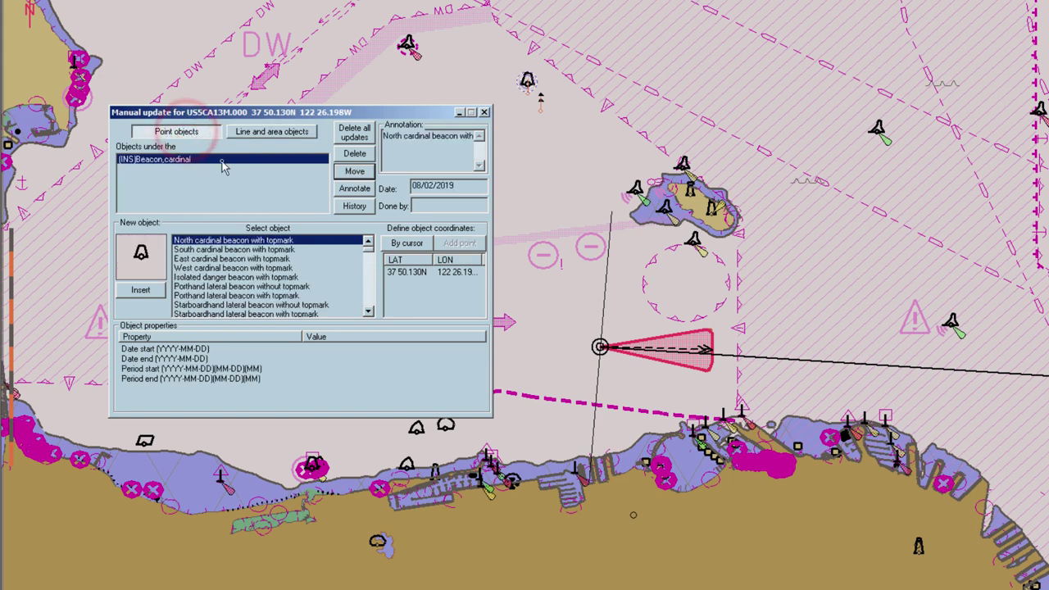
{"action": "left_click", "coordinate": [220, 160]}
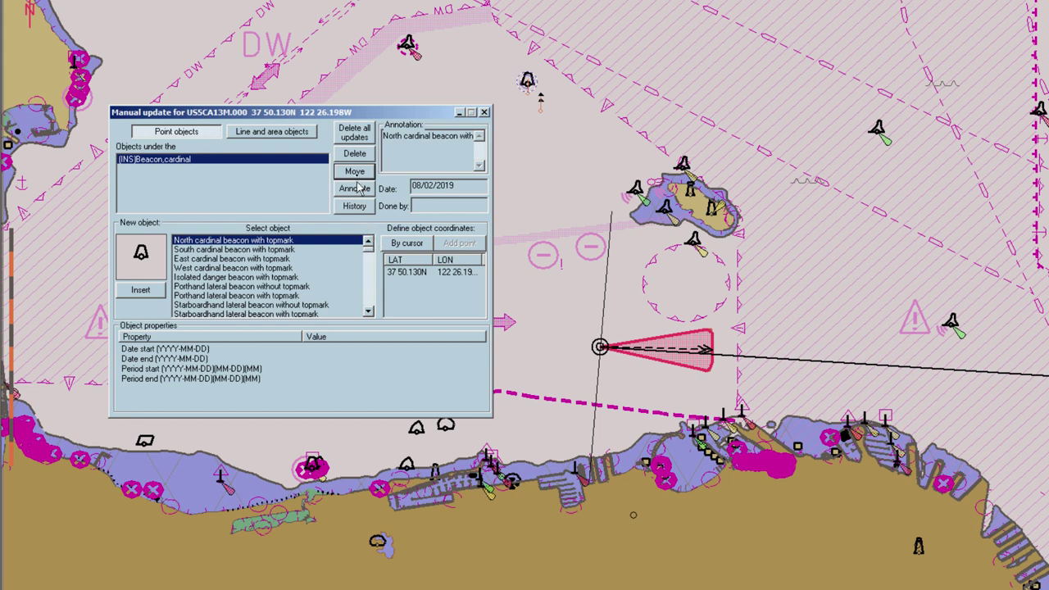
{"action": "left_click", "coordinate": [356, 156]}
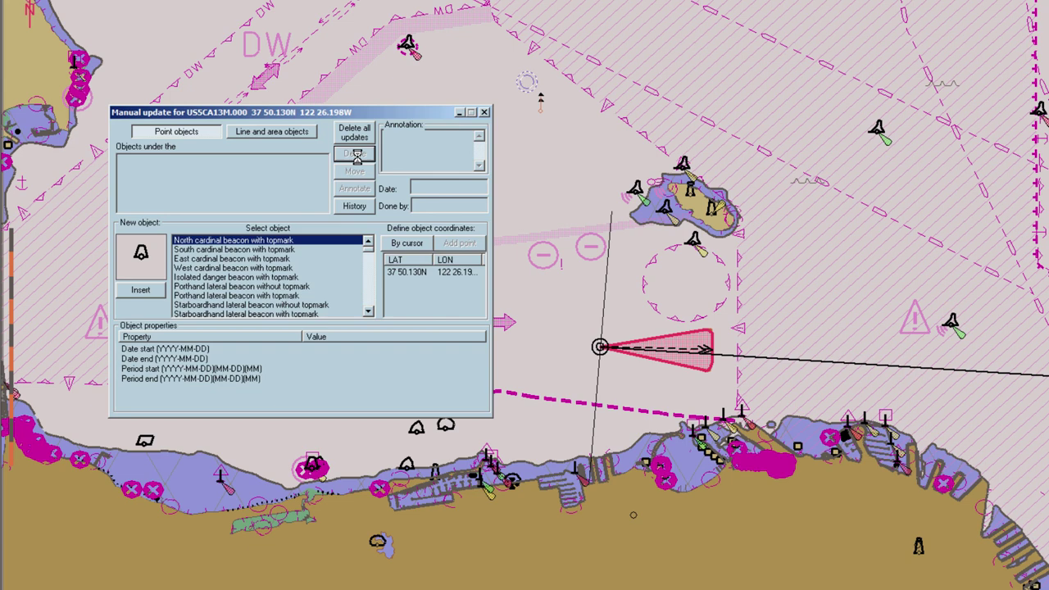
- Start annotating the Nautical publication information entry among the cell's line and area objects
{"action": "left_click", "coordinate": [288, 134]}
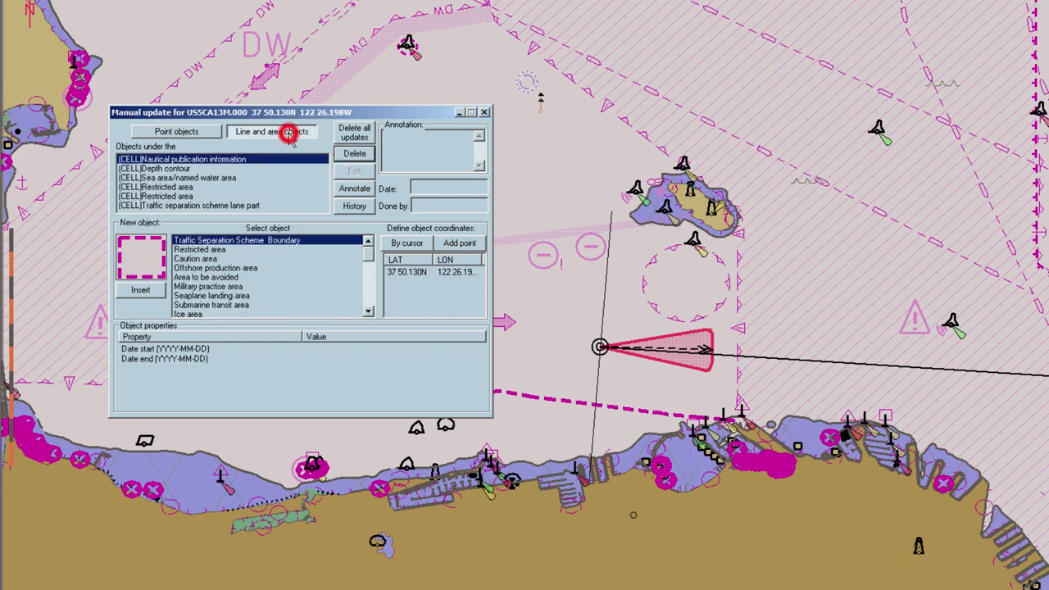
{"action": "left_click", "coordinate": [361, 187]}
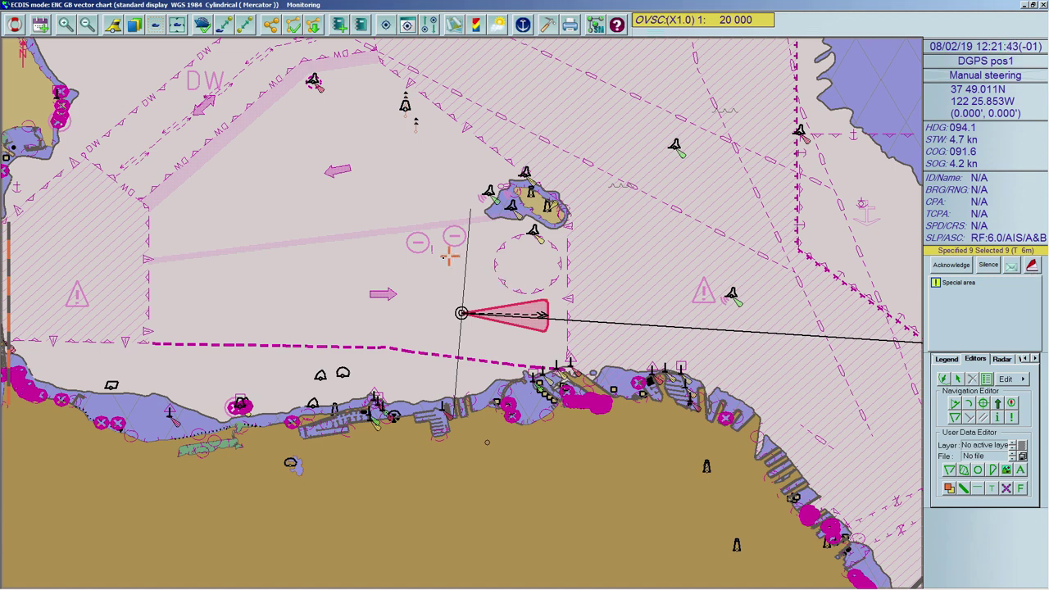
- Delete all manual updates for the US5CA13M cell
{"action": "right_click", "coordinate": [436, 261]}
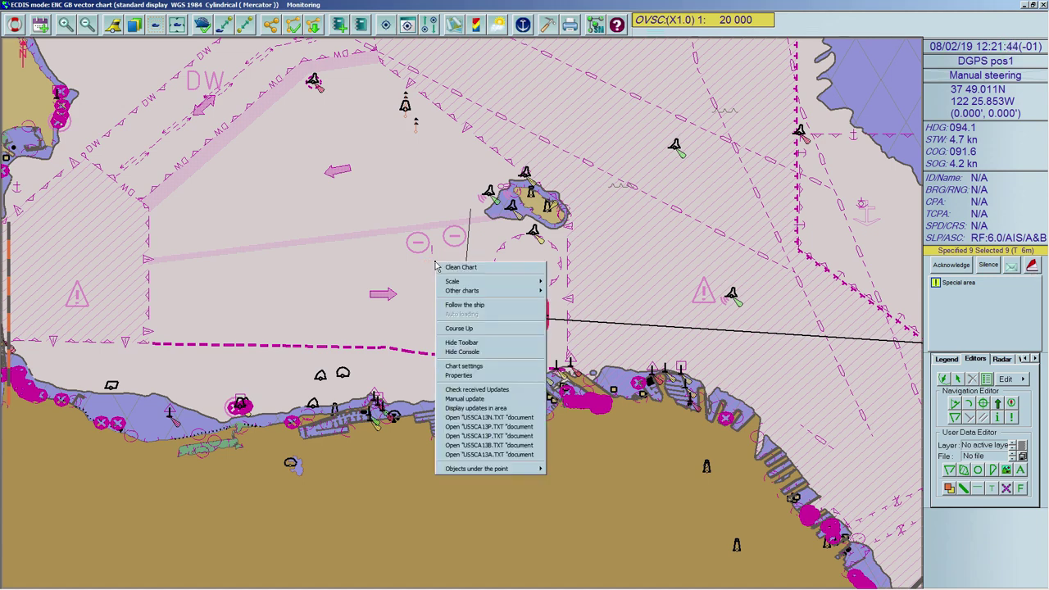
{"action": "left_click", "coordinate": [464, 399]}
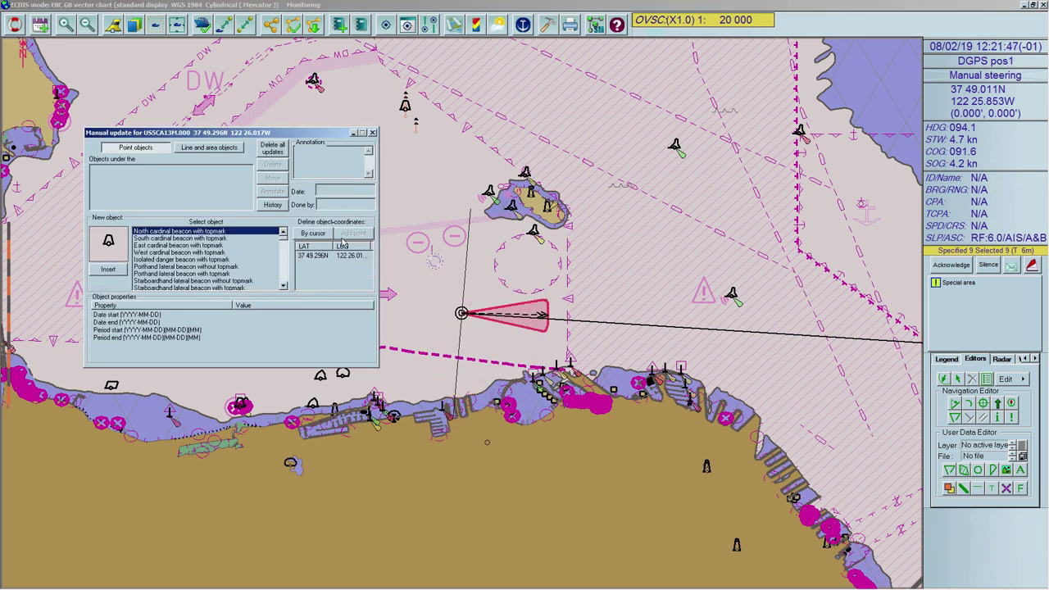
{"action": "left_click", "coordinate": [273, 148]}
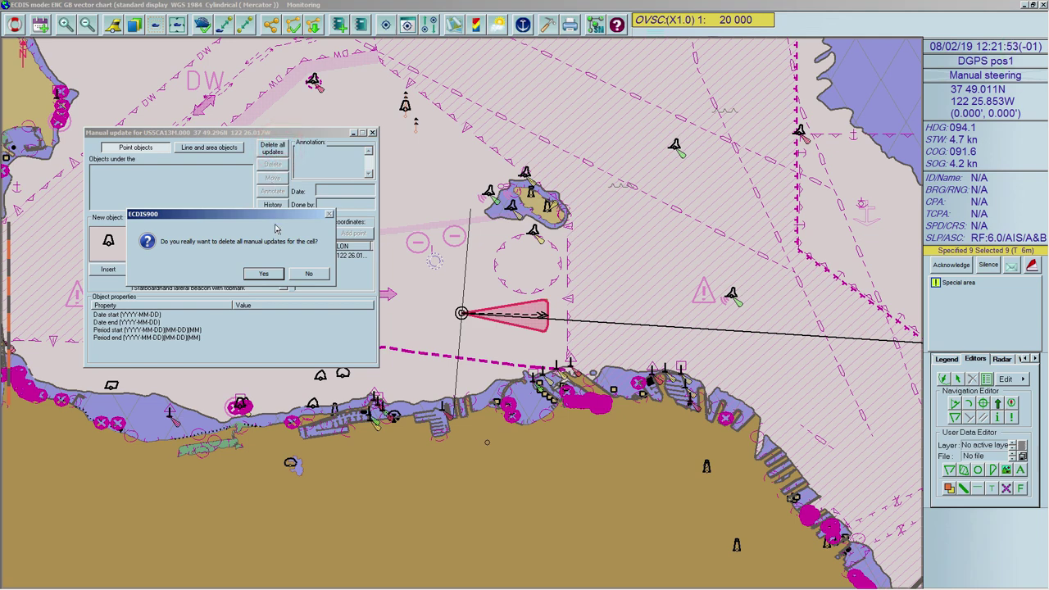
{"action": "left_click", "coordinate": [281, 280]}
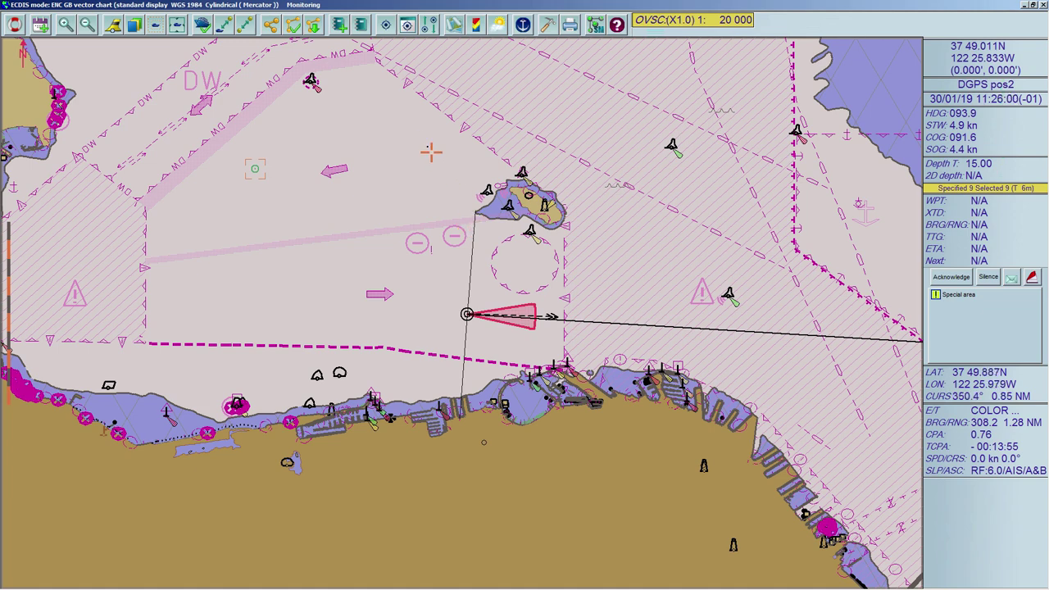
- Review the logbook settings for automatic deletion and the voyage data recorder, and accept them
{"action": "left_click", "coordinate": [360, 25]}
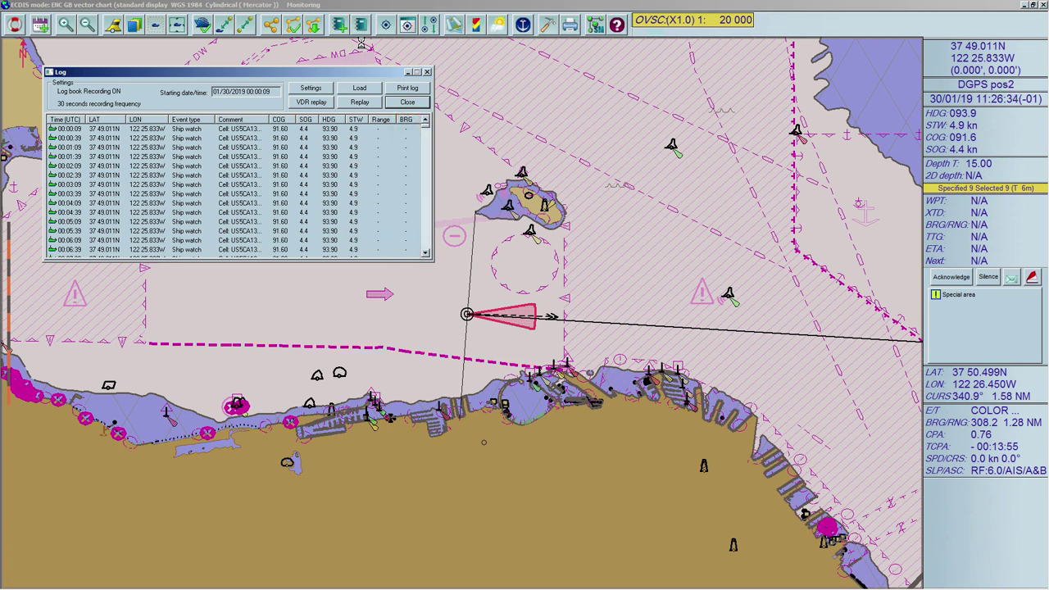
{"action": "left_click", "coordinate": [327, 90]}
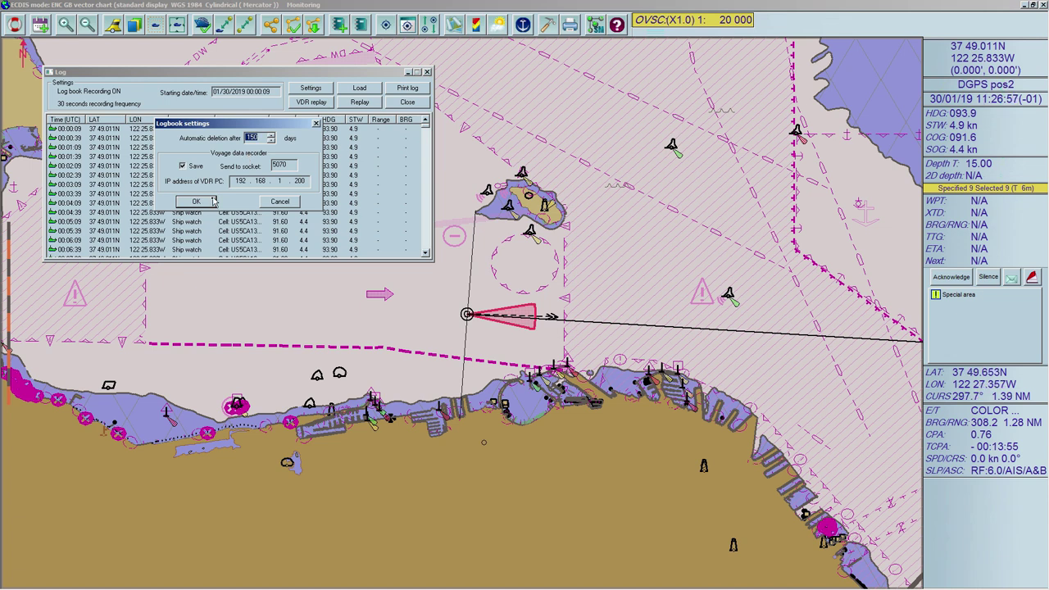
{"action": "left_click", "coordinate": [212, 201]}
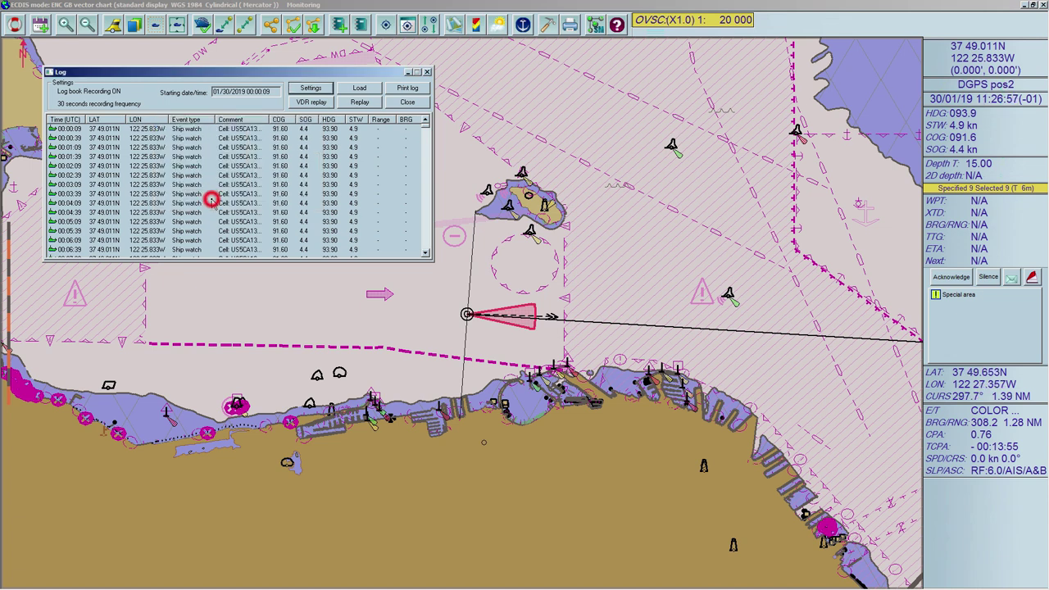
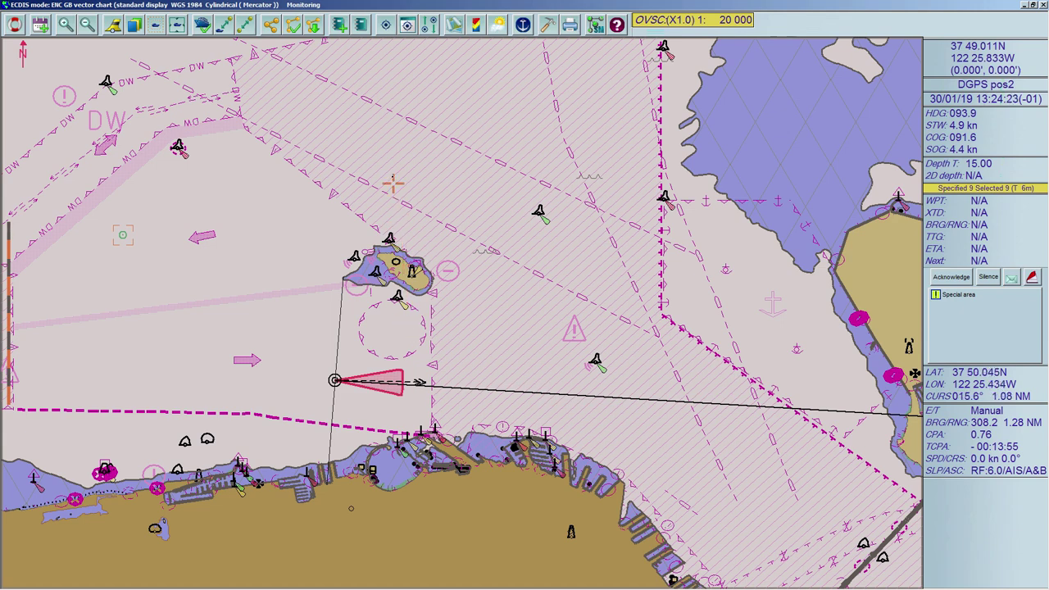
- Load the archived log file 02_01_2019V4 into the ship's log
{"action": "left_click", "coordinate": [365, 28]}
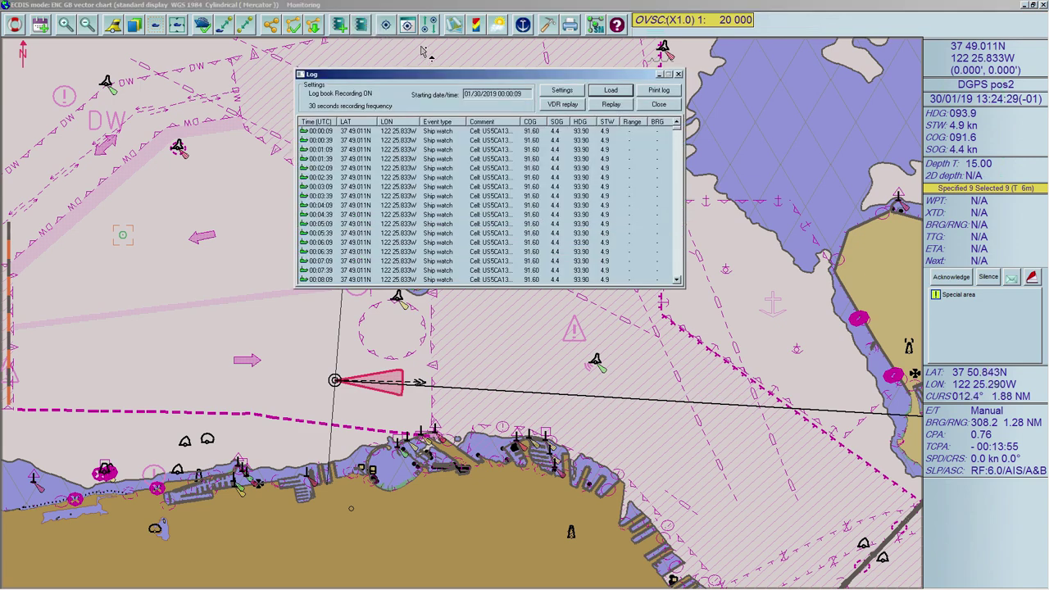
{"action": "left_click", "coordinate": [615, 93]}
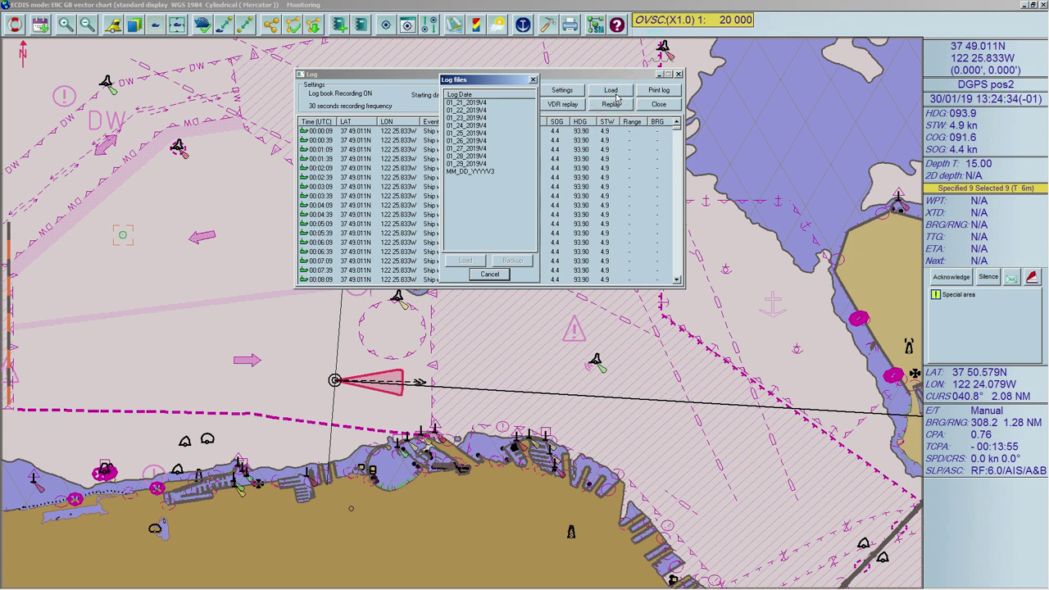
{"action": "left_click", "coordinate": [489, 170]}
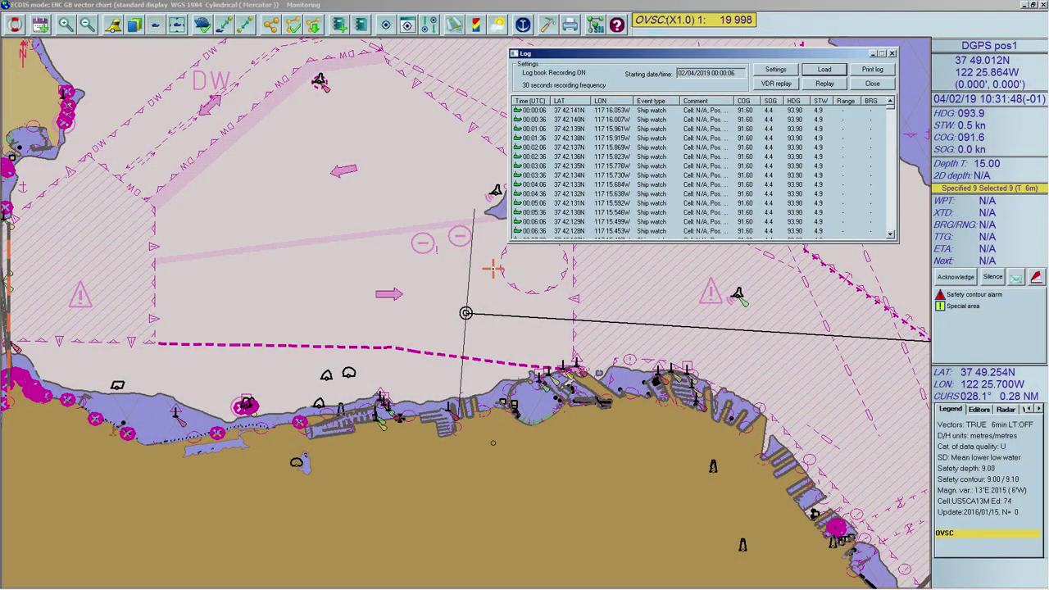
{"action": "left_click", "coordinate": [807, 74]}
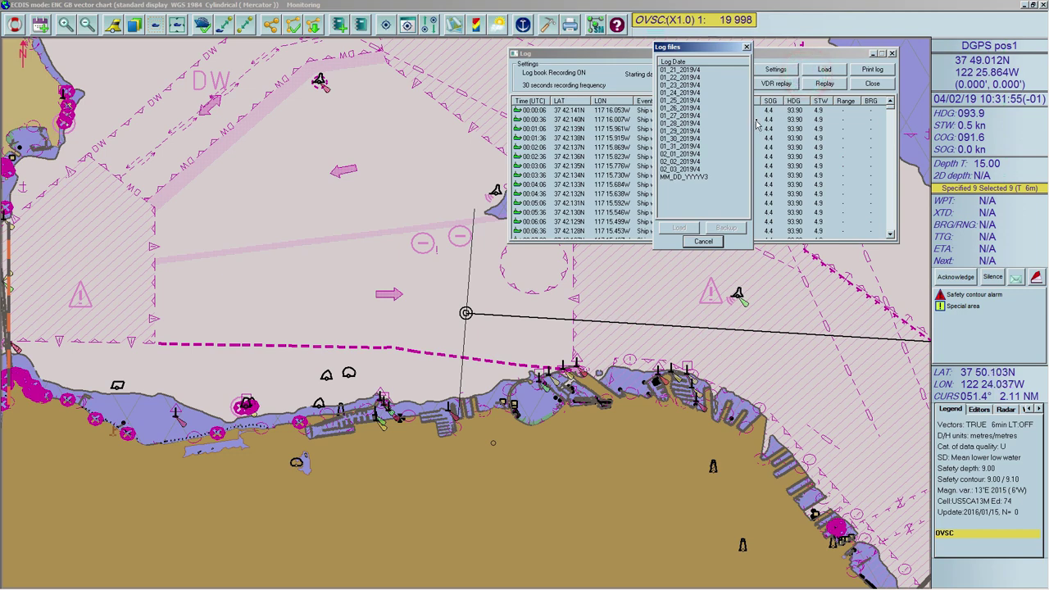
{"action": "left_click", "coordinate": [692, 153]}
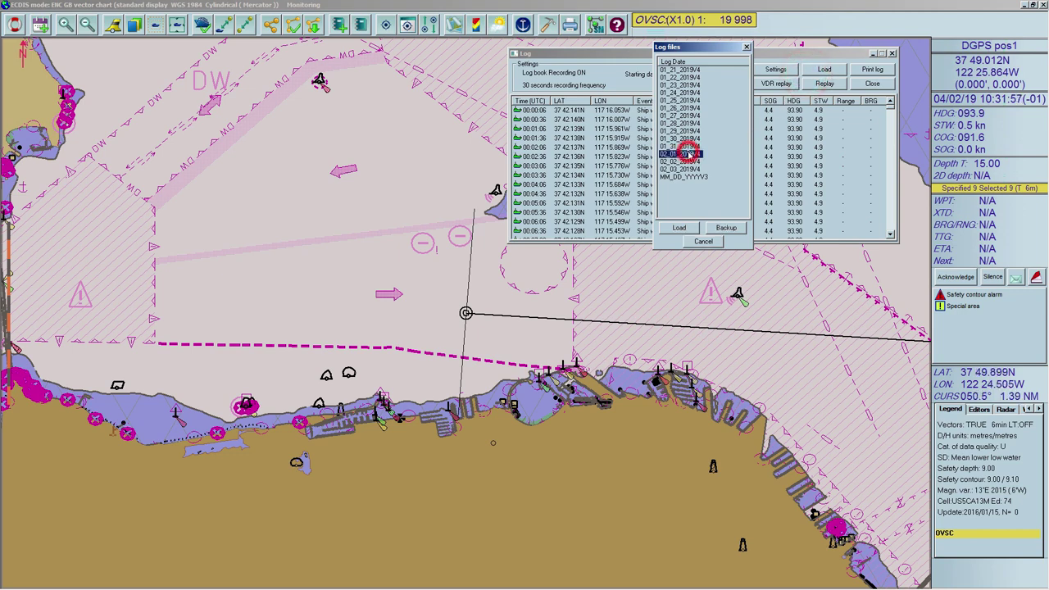
{"action": "left_click", "coordinate": [680, 227]}
- Select the 14:18:36 ship watch entry in the loaded log, play the log in replay mode and pause it
{"action": "left_click_drag", "start_coordinate": [888, 112], "coordinate": [893, 187]}
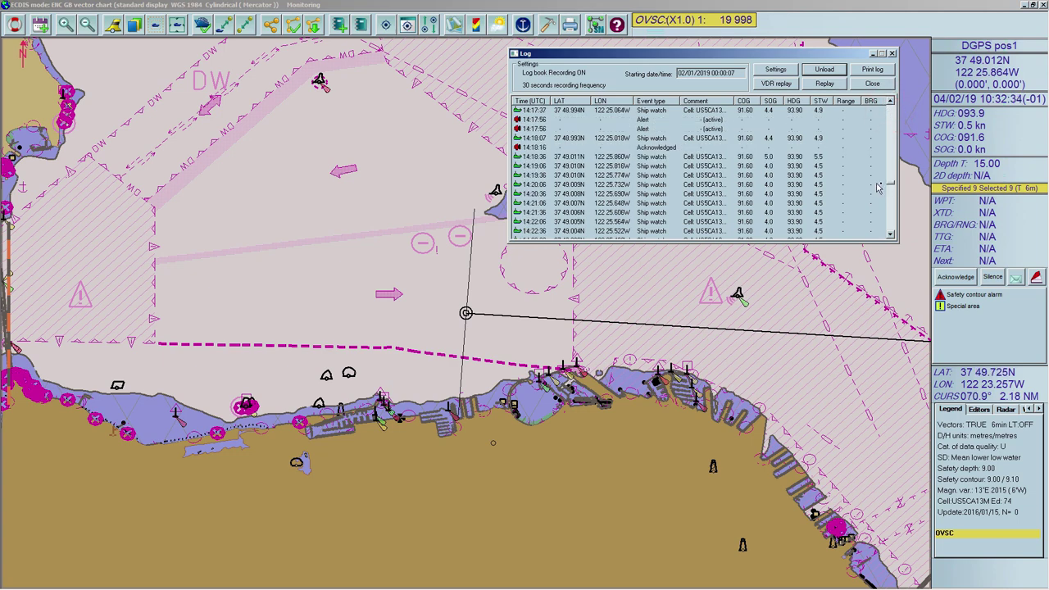
{"action": "left_click", "coordinate": [535, 157]}
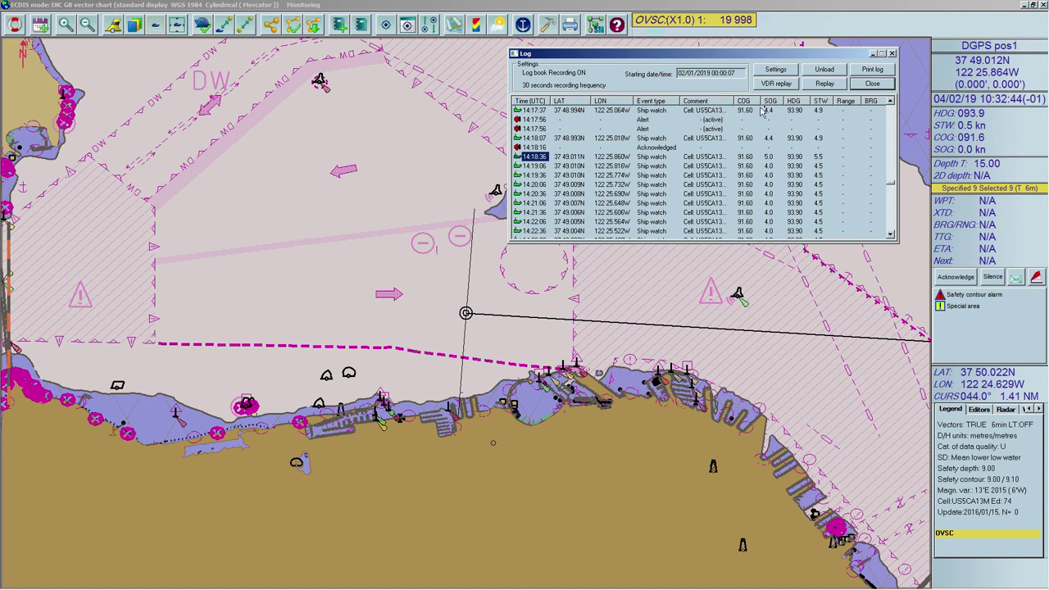
{"action": "left_click", "coordinate": [821, 84]}
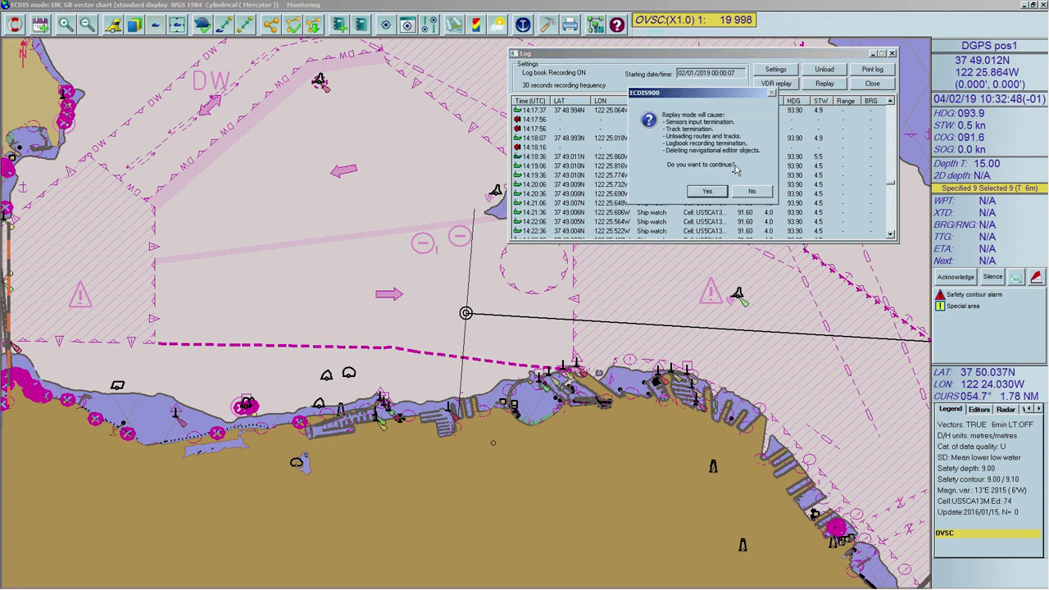
{"action": "left_click", "coordinate": [708, 192]}
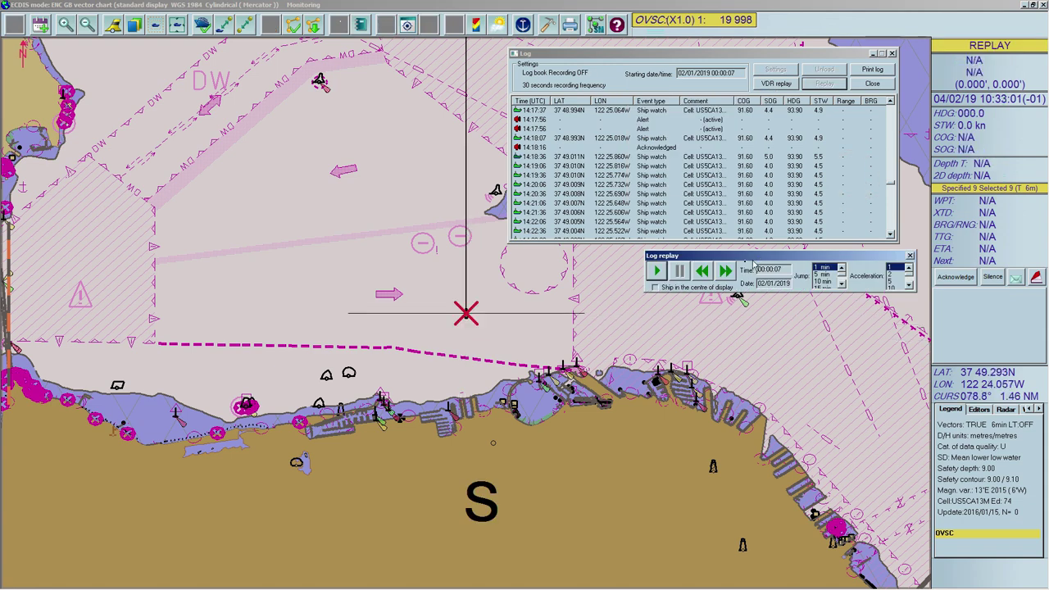
{"action": "left_click", "coordinate": [656, 270]}
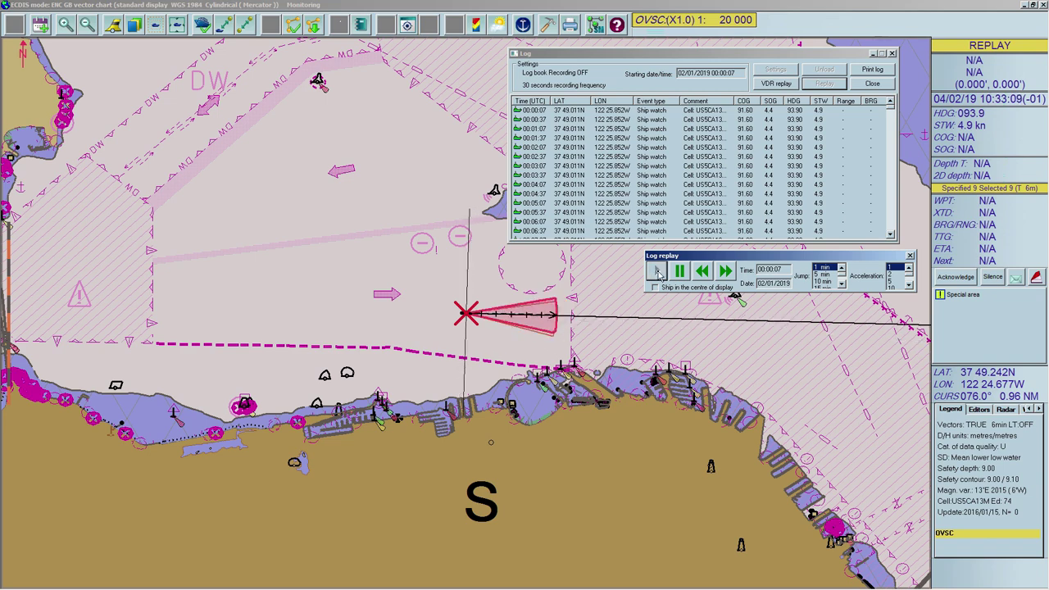
{"action": "left_click", "coordinate": [679, 272]}
{"action": "left_click", "coordinate": [678, 272]}
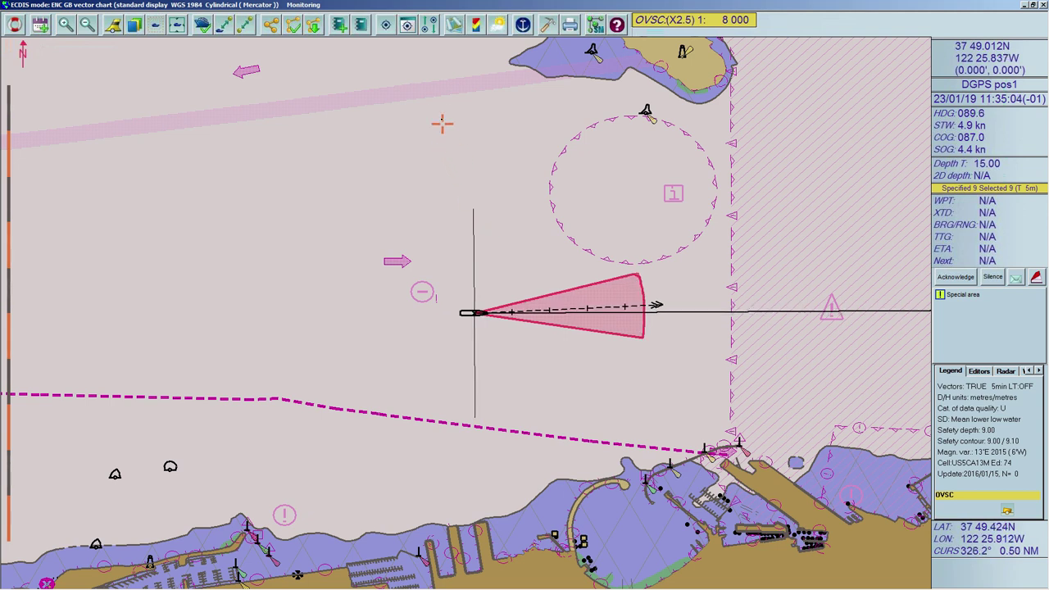
- Switch docking mode on and off again in the ship's target prediction settings
{"action": "left_click", "coordinate": [427, 28]}
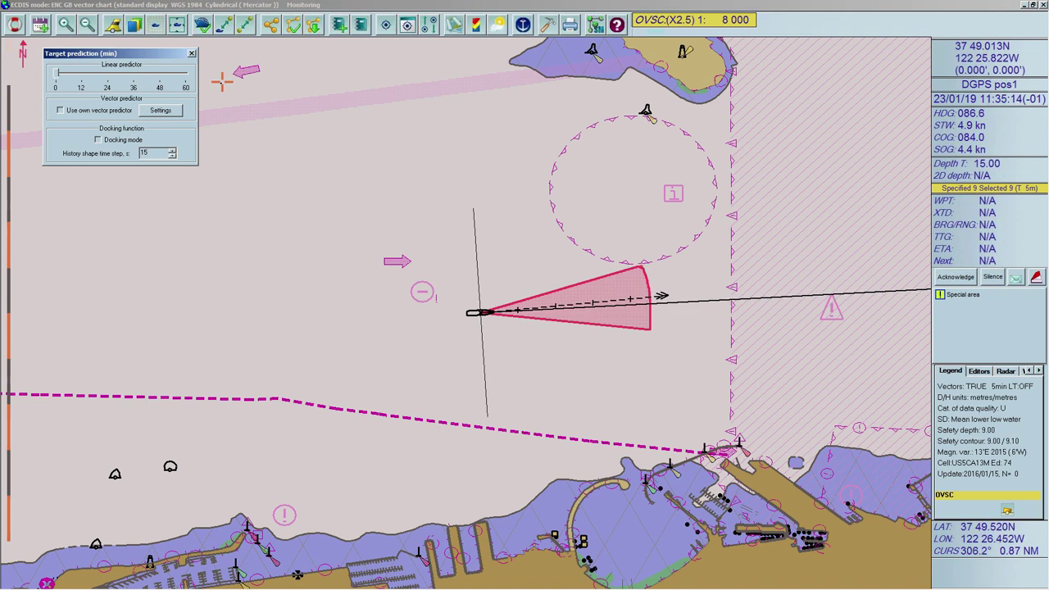
{"action": "left_click", "coordinate": [100, 141]}
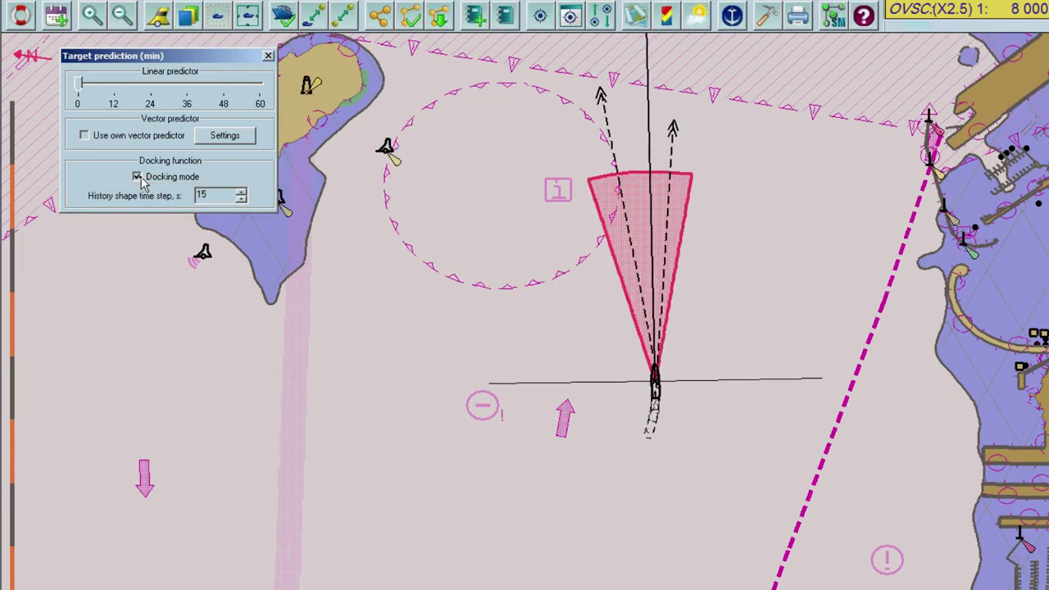
{"action": "left_click", "coordinate": [99, 138]}
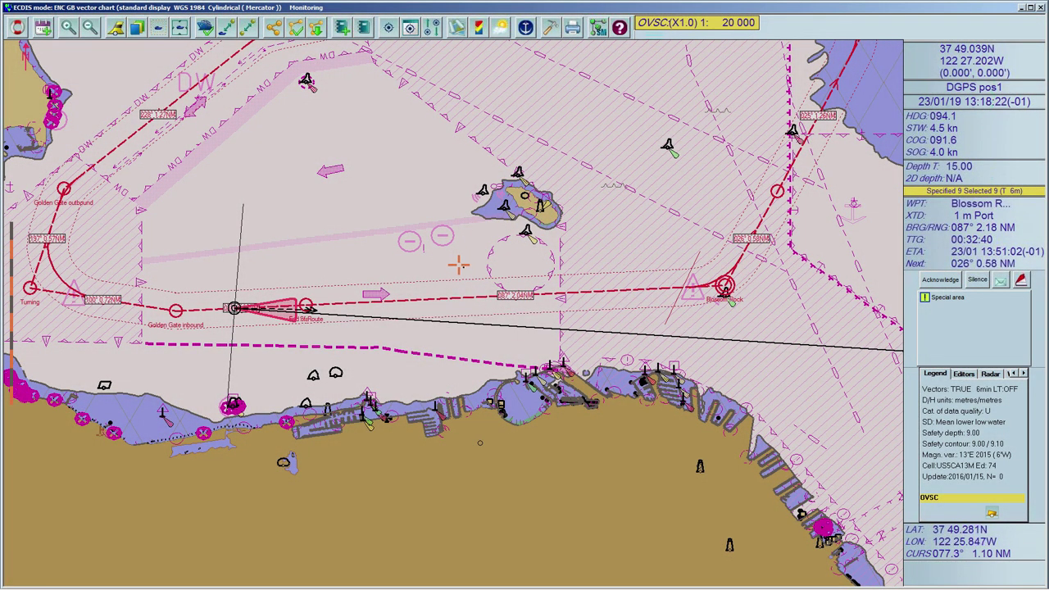
- Draw a parallel index line north of the 087° leg of the Around Alcatraz route, starting at about 37 49.344N, 122 25.088W
{"action": "right_click", "coordinate": [545, 301]}
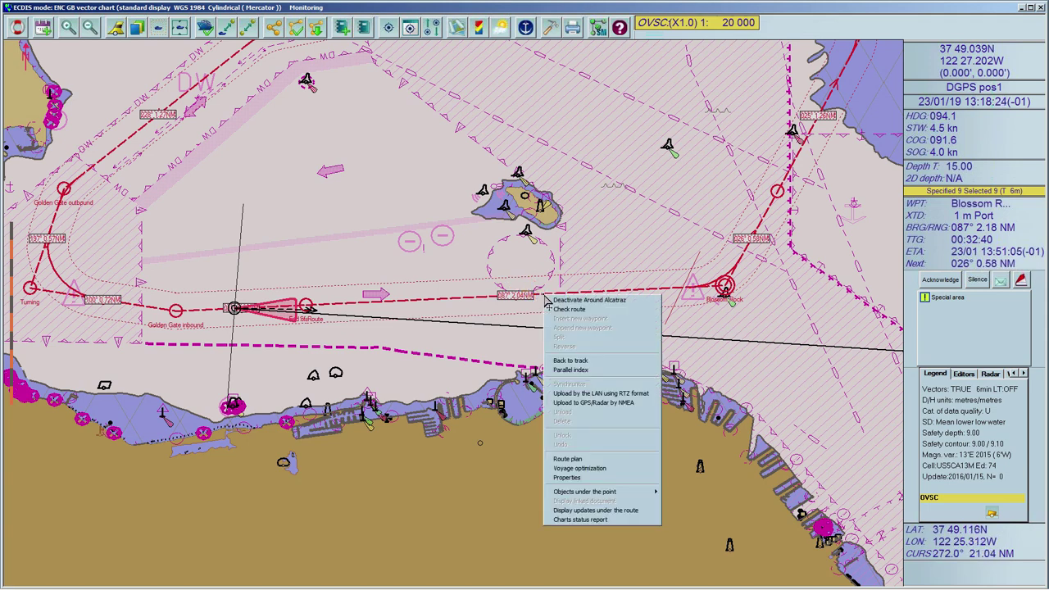
{"action": "left_click", "coordinate": [574, 371]}
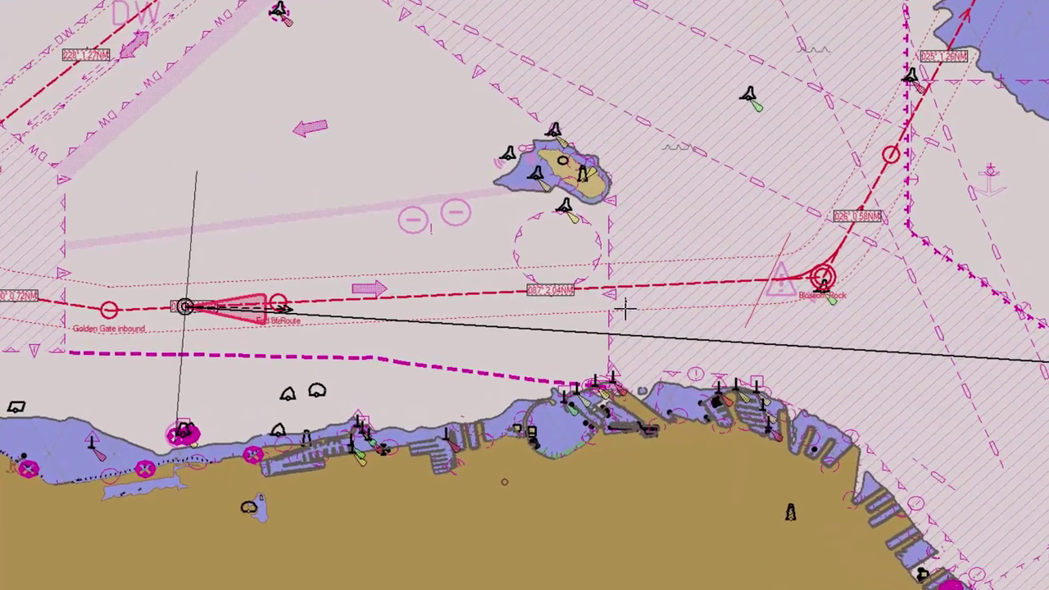
{"action": "left_click", "coordinate": [633, 235]}
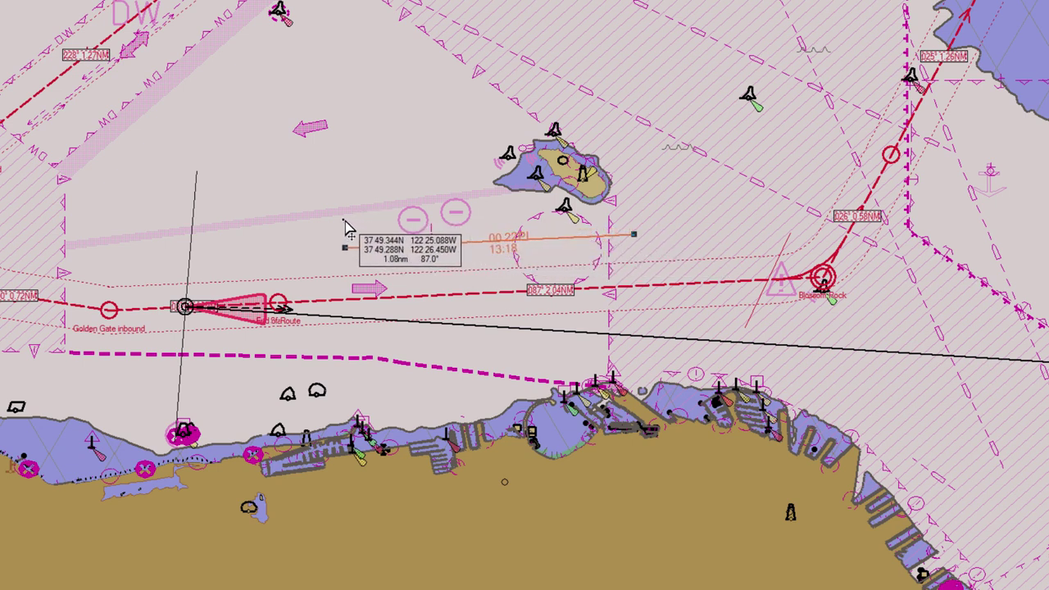
{"action": "left_click", "coordinate": [259, 213]}
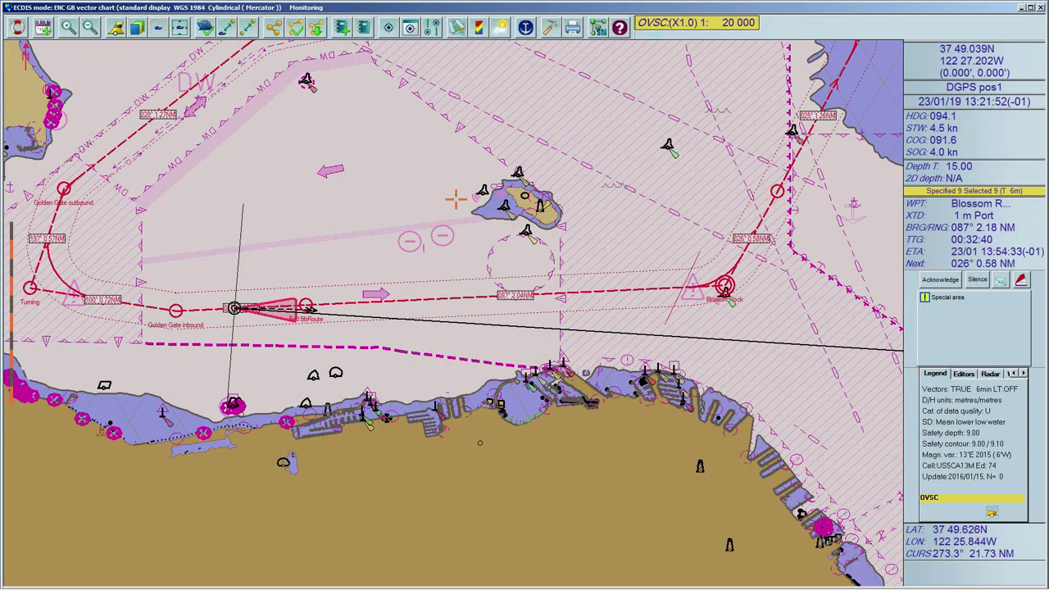
- Preview the linear target prediction at about 30 minutes ahead and return the predictor to 0
{"action": "left_click", "coordinate": [434, 29]}
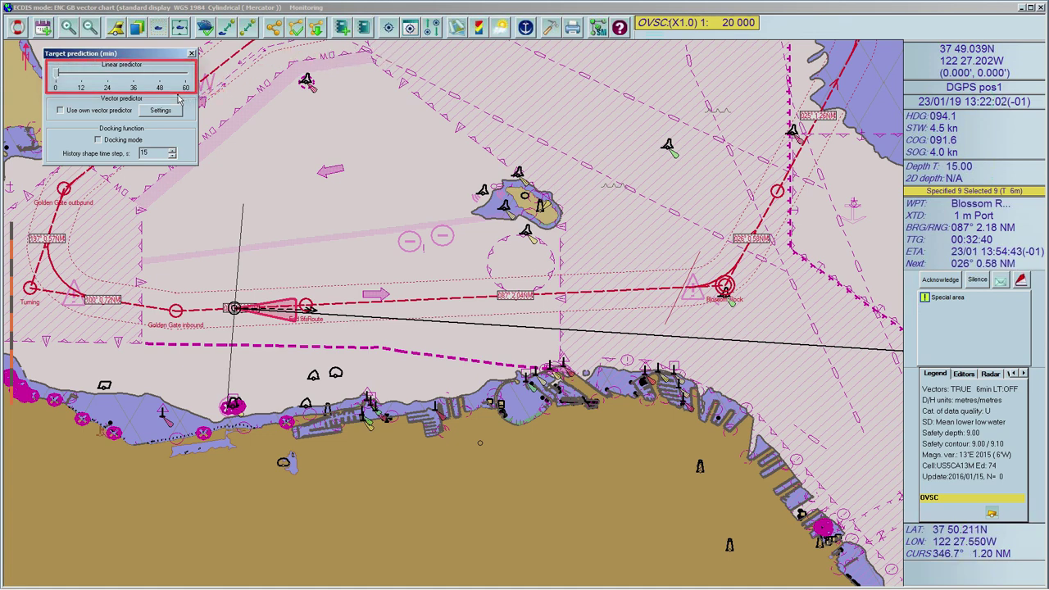
{"action": "left_click", "coordinate": [123, 75]}
{"action": "left_click_drag", "start_coordinate": [123, 76], "coordinate": [54, 86]}
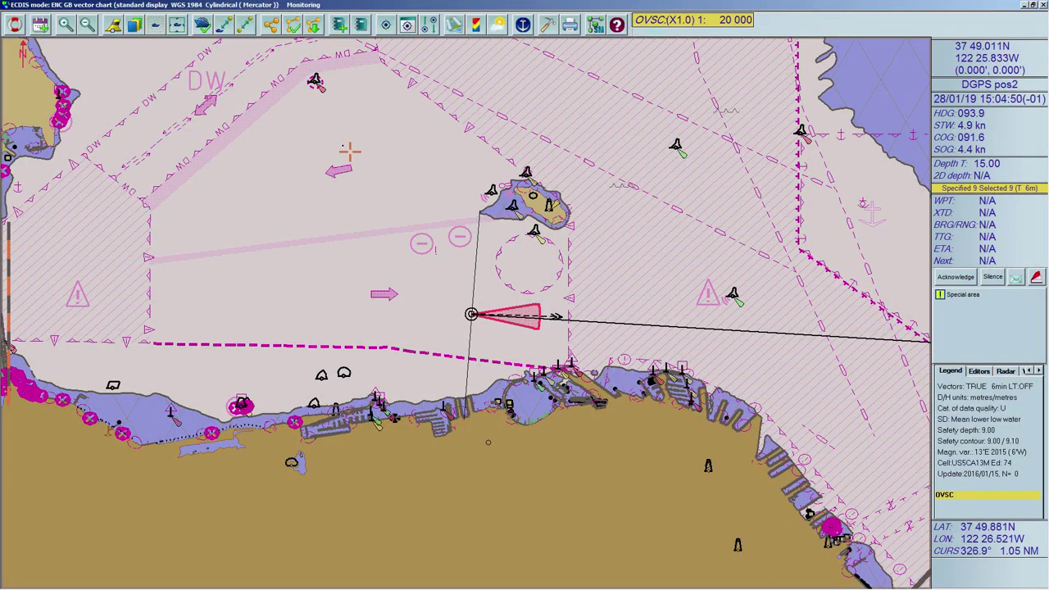
- Measure the range, bearing and ETA from own ship to a point near the anchorage in the east
{"action": "left_click", "coordinate": [221, 30]}
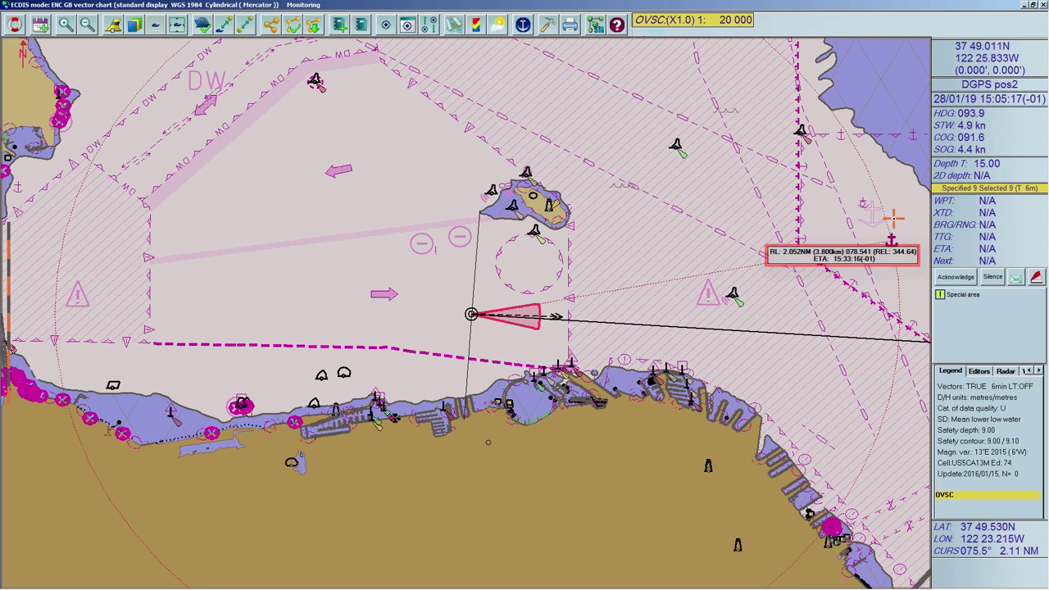
{"action": "right_click", "coordinate": [905, 263]}
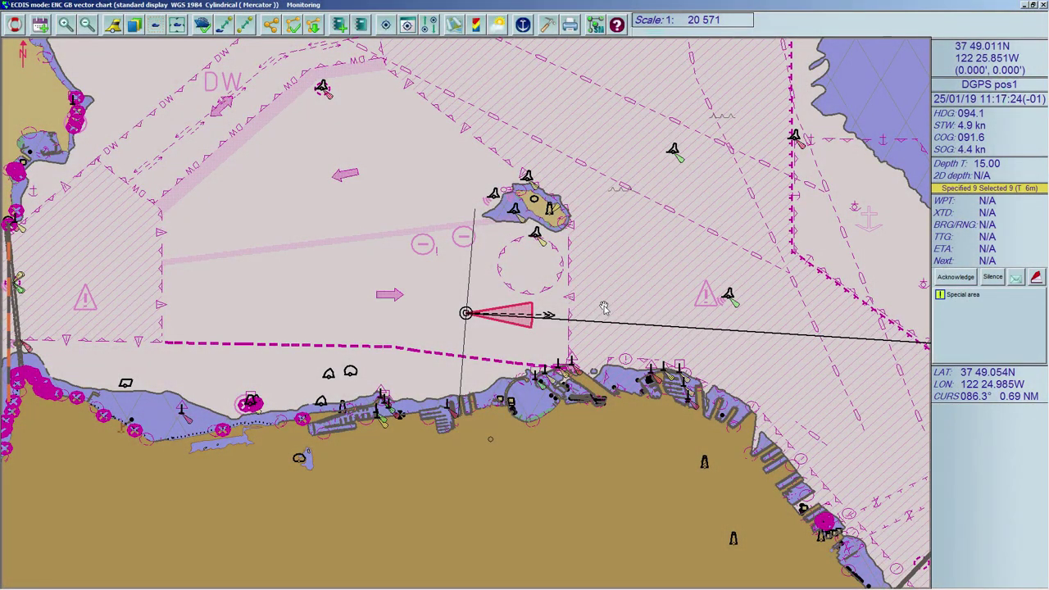
- Enable the Admiralty Information Overlay in the supplementary layers of the chart settings and apply it
{"action": "right_click", "coordinate": [603, 307]}
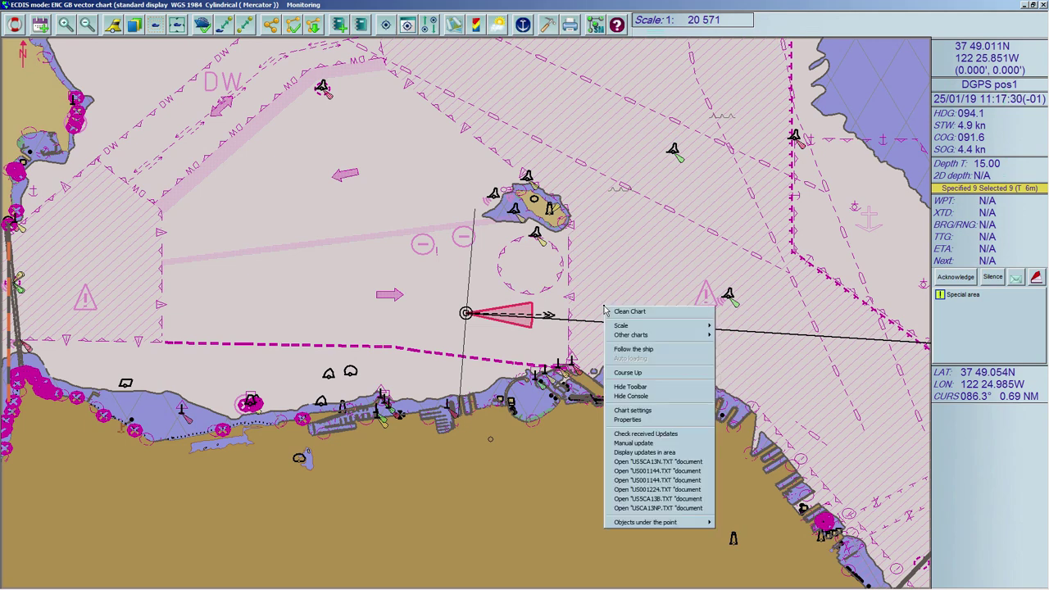
{"action": "left_click", "coordinate": [627, 410]}
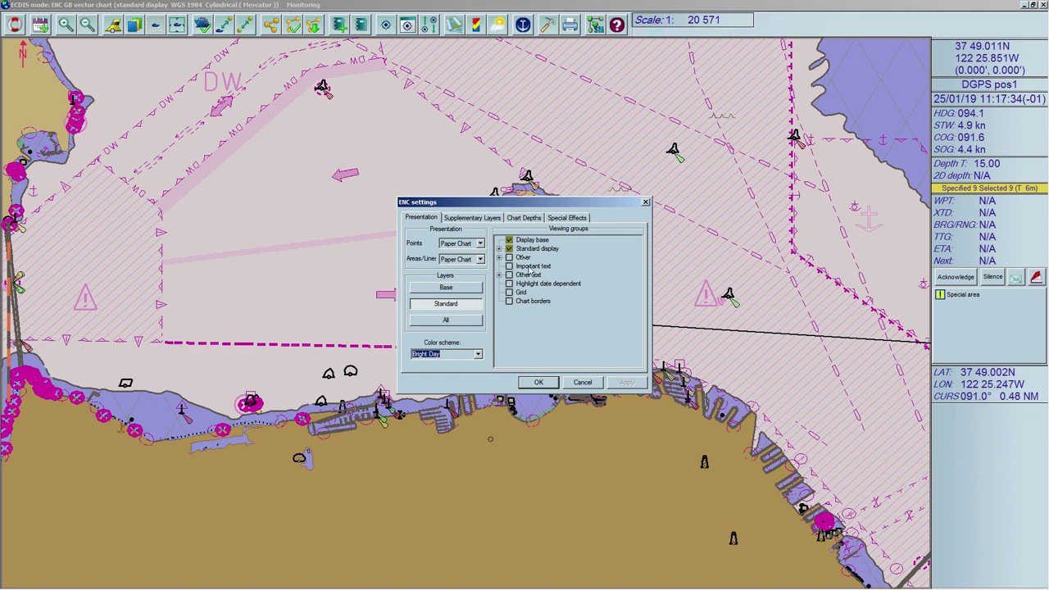
{"action": "left_click", "coordinate": [494, 219]}
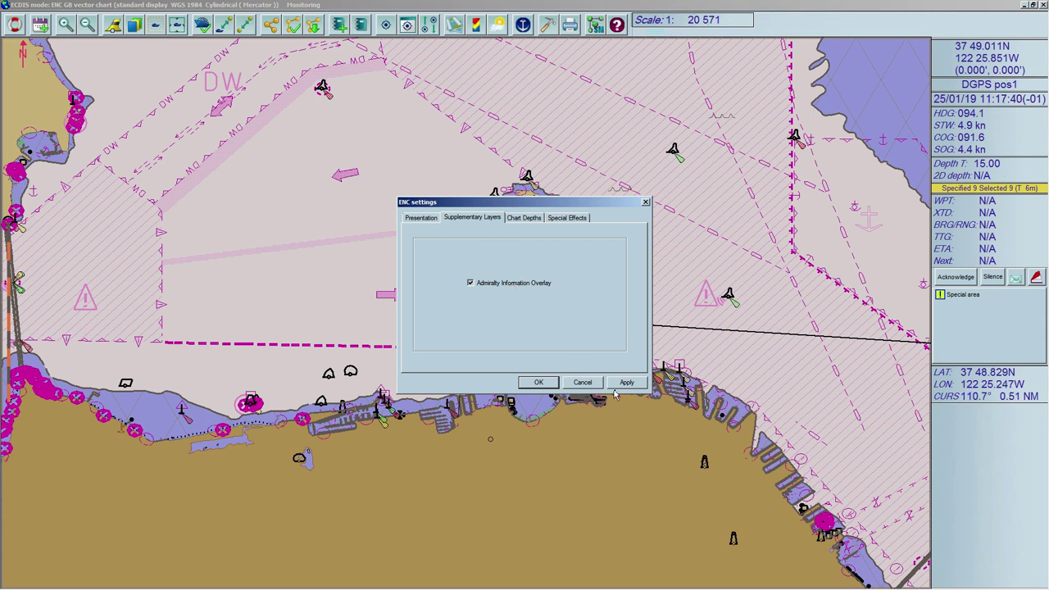
{"action": "left_click", "coordinate": [623, 383]}
{"action": "left_click", "coordinate": [540, 383]}
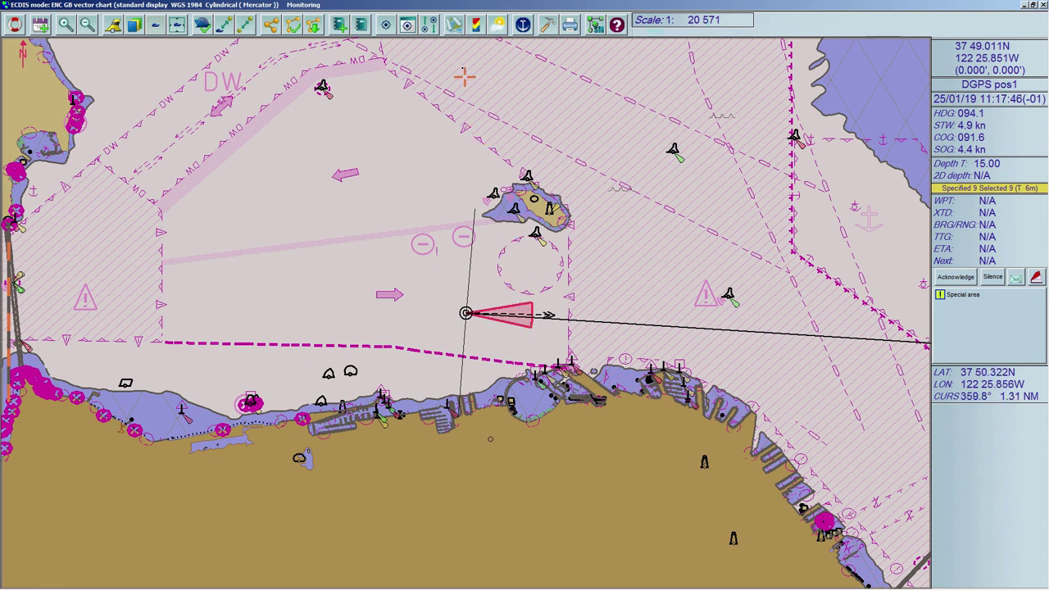
{"action": "left_click", "coordinate": [454, 27]}
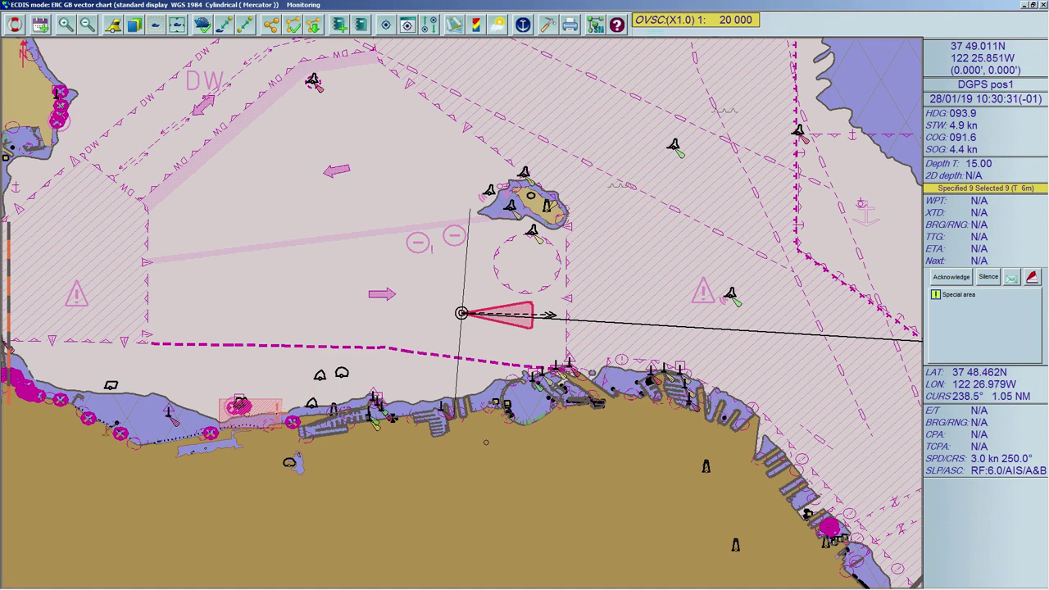
- Open the pick report for the red overlay area on the southern shore and expand its Preliminary Notice among the area objects
{"action": "right_click", "coordinate": [276, 417]}
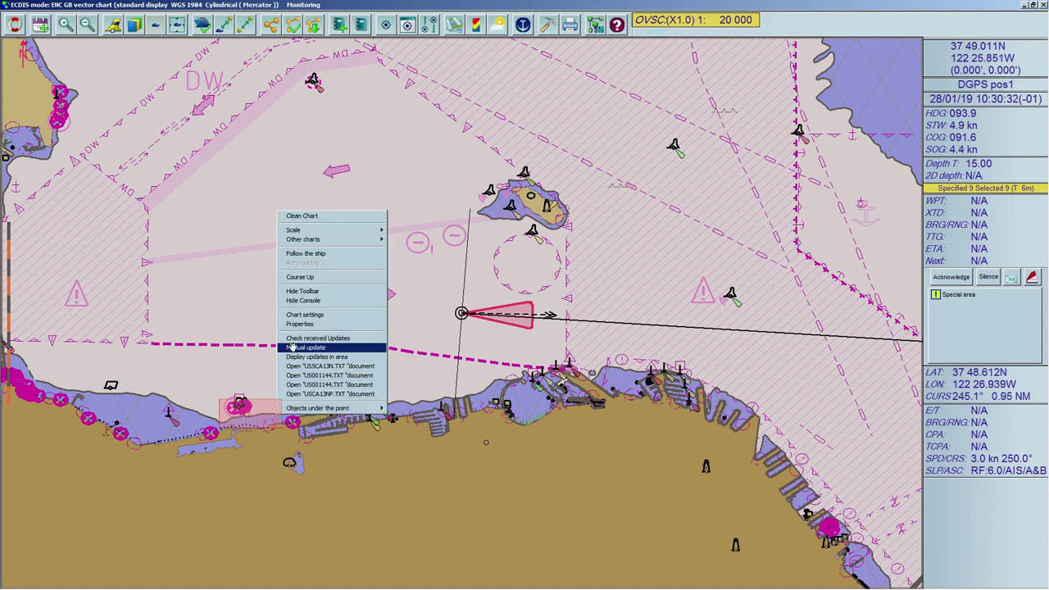
{"action": "left_click", "coordinate": [300, 325]}
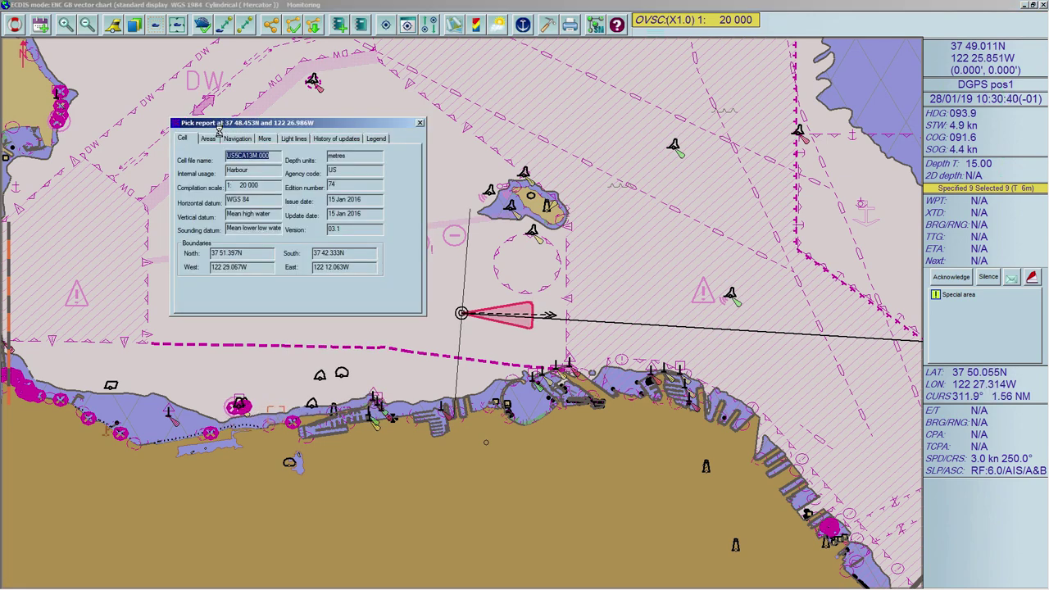
{"action": "left_click", "coordinate": [210, 139]}
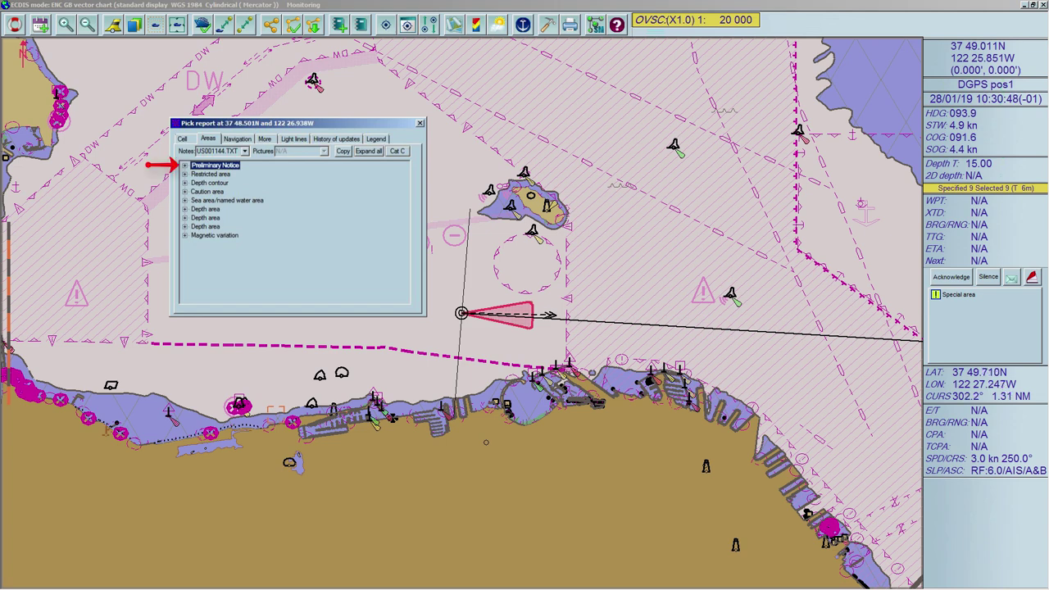
{"action": "key", "text": "Right"}
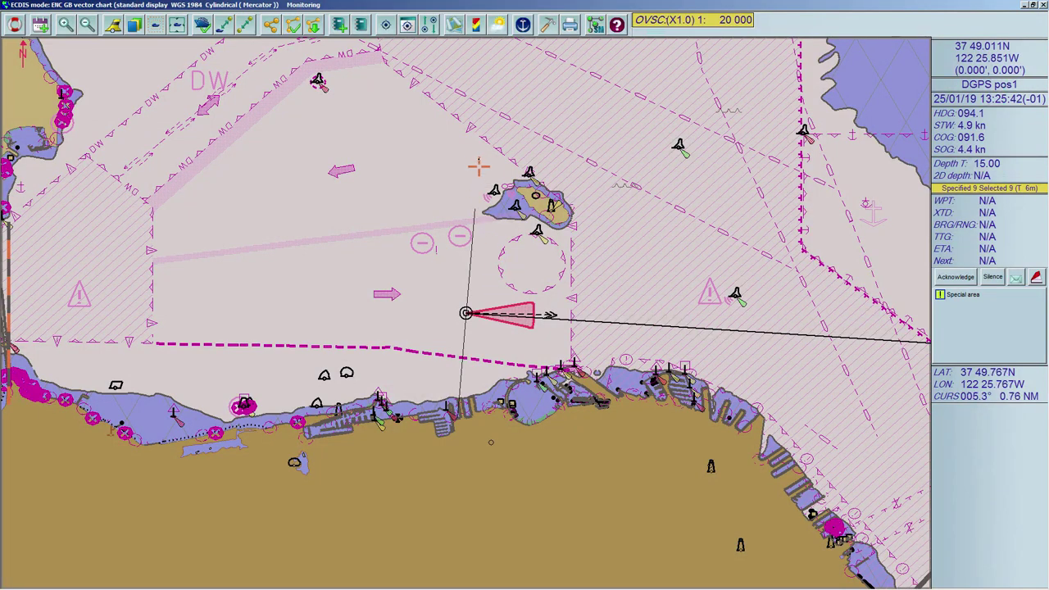
- Display the tide stations with their area list, and view the Alcatraz Isl tide graph from both the chart symbol and the list
{"action": "left_click", "coordinate": [482, 33]}
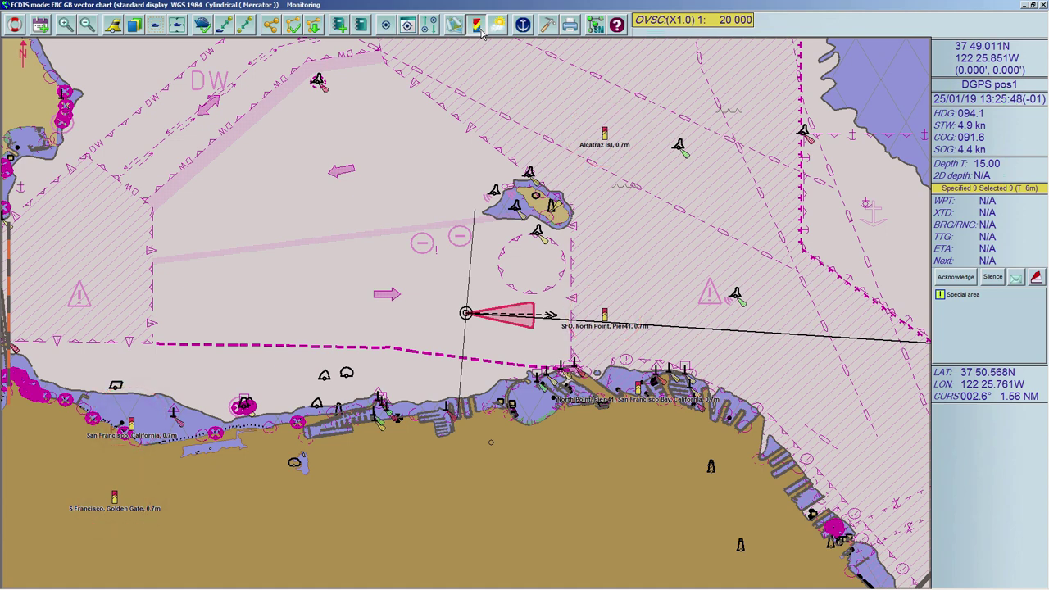
{"action": "left_click", "coordinate": [483, 33]}
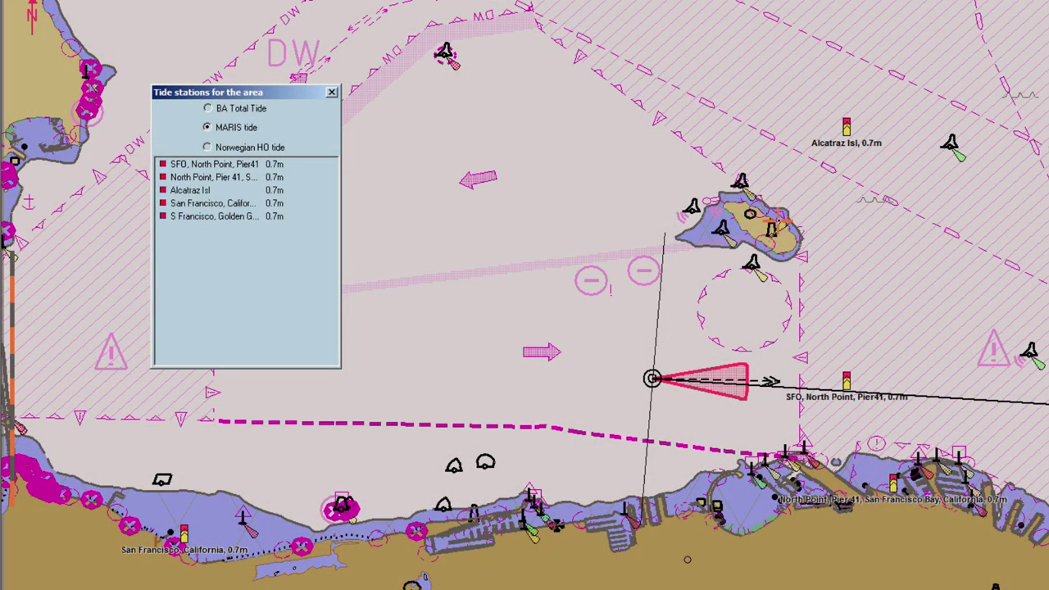
{"action": "right_click", "coordinate": [858, 140]}
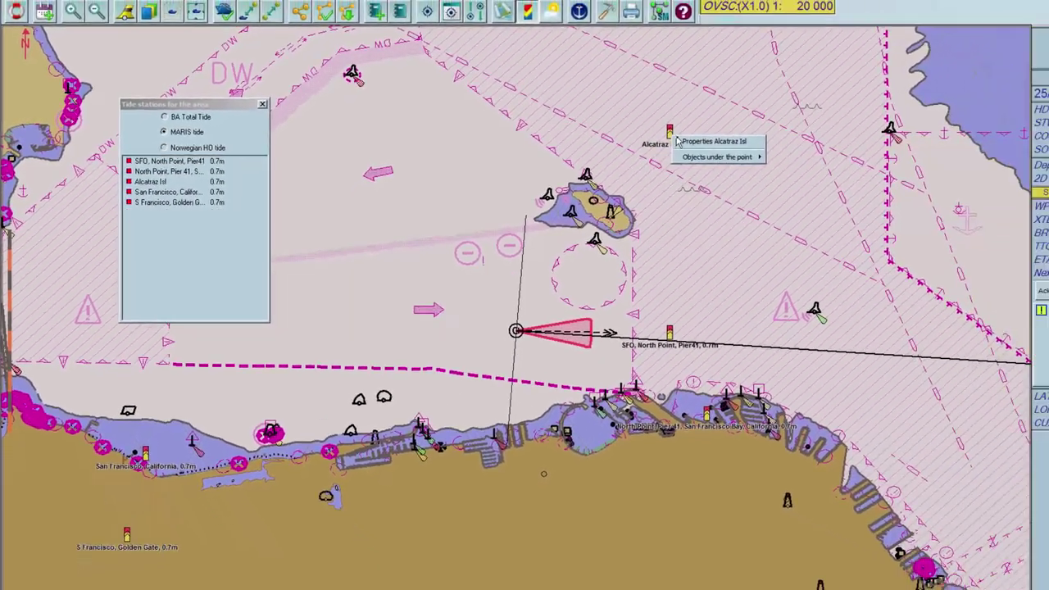
{"action": "left_click", "coordinate": [704, 141]}
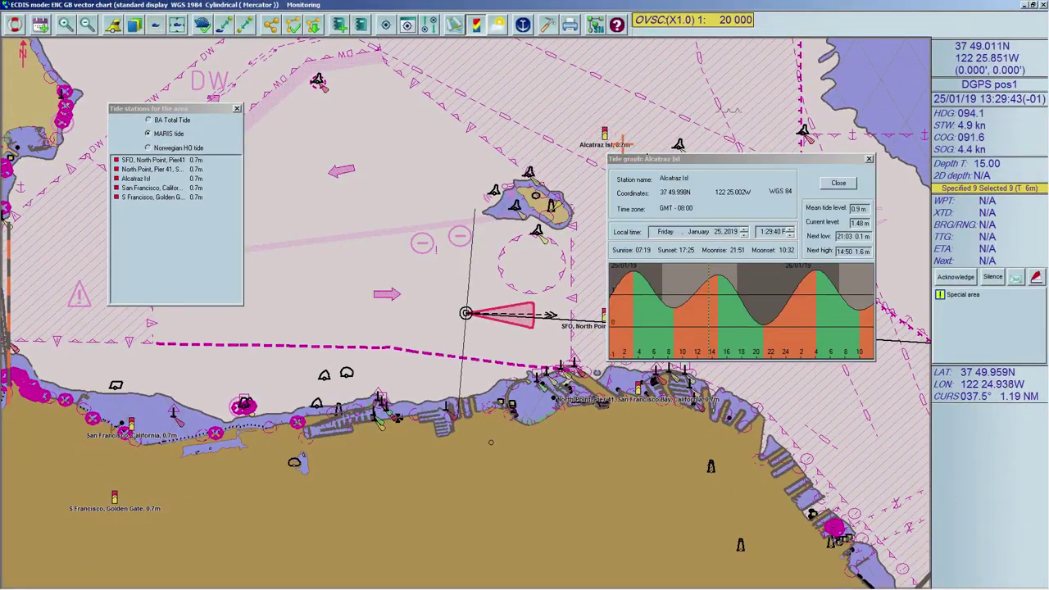
{"action": "left_click", "coordinate": [829, 185]}
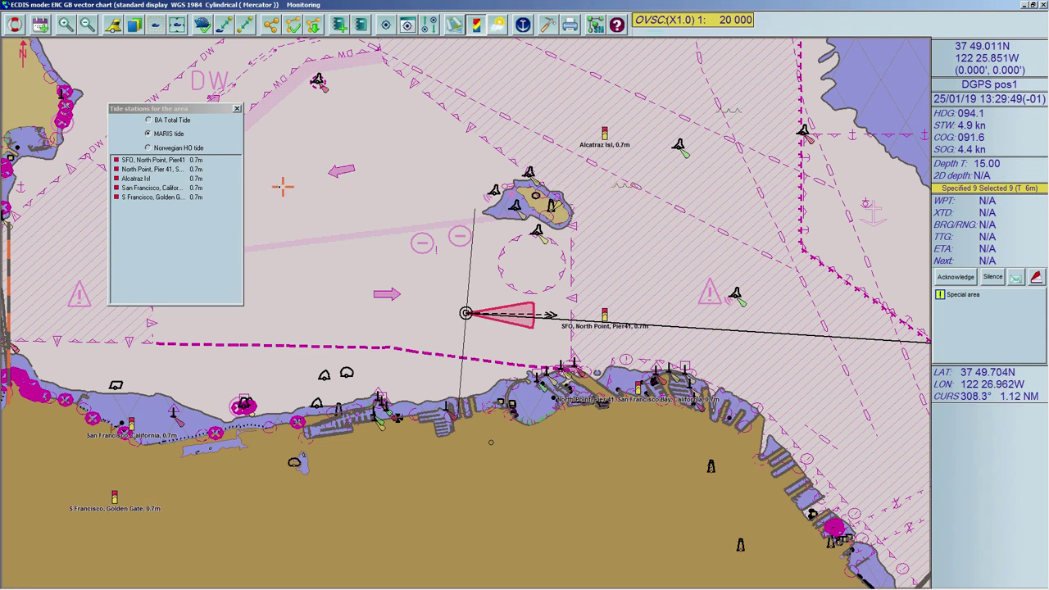
{"action": "double_click", "coordinate": [140, 179]}
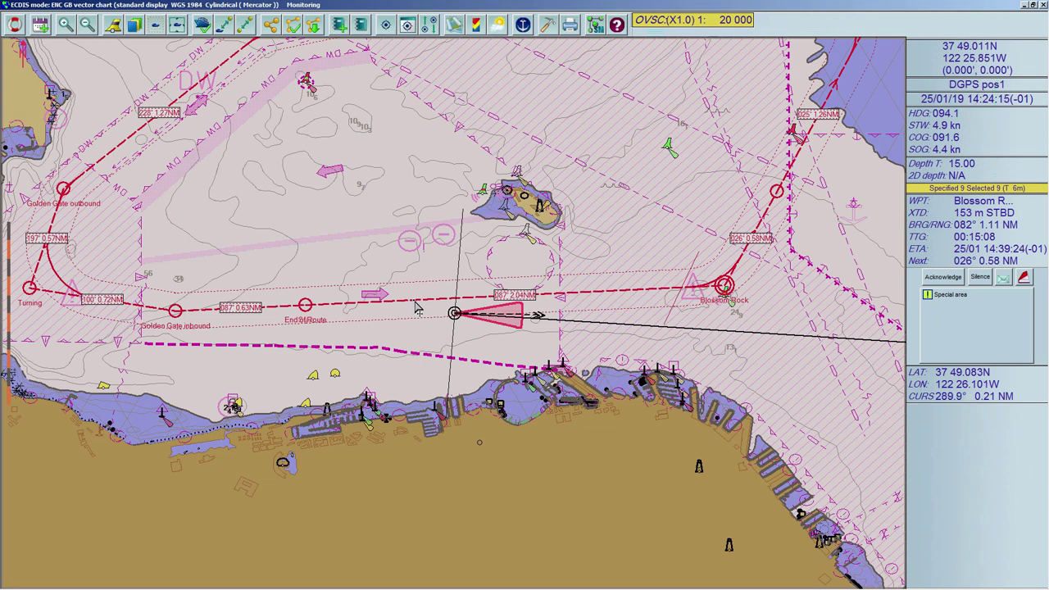
- Open voyage optimization for the Around Alcatraz route and review its commercial, optimization, wave and wind resistance, and speed-power-fuel settings
{"action": "right_click", "coordinate": [417, 308]}
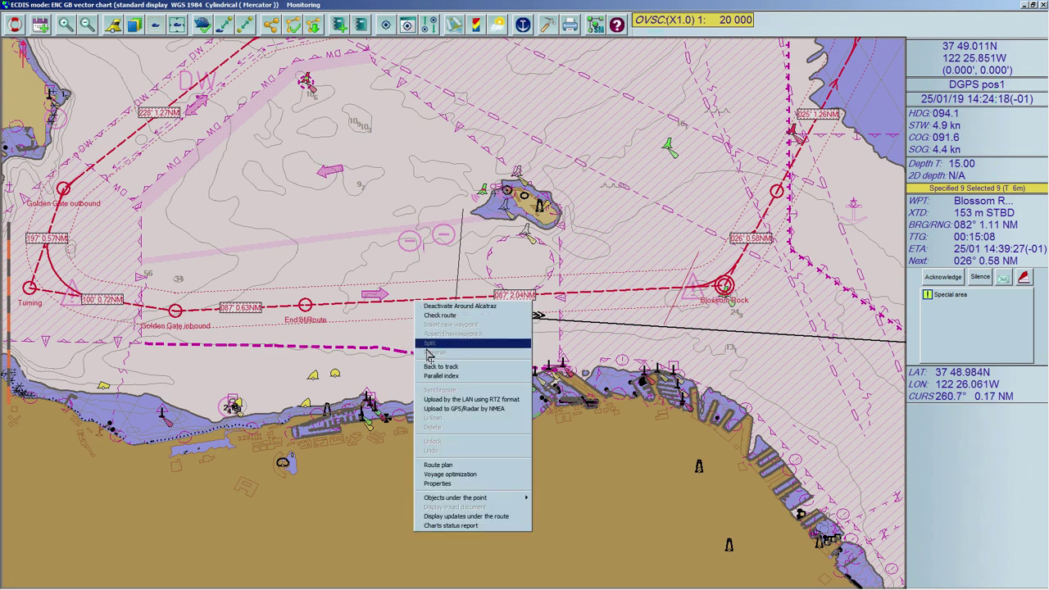
{"action": "left_click", "coordinate": [444, 473]}
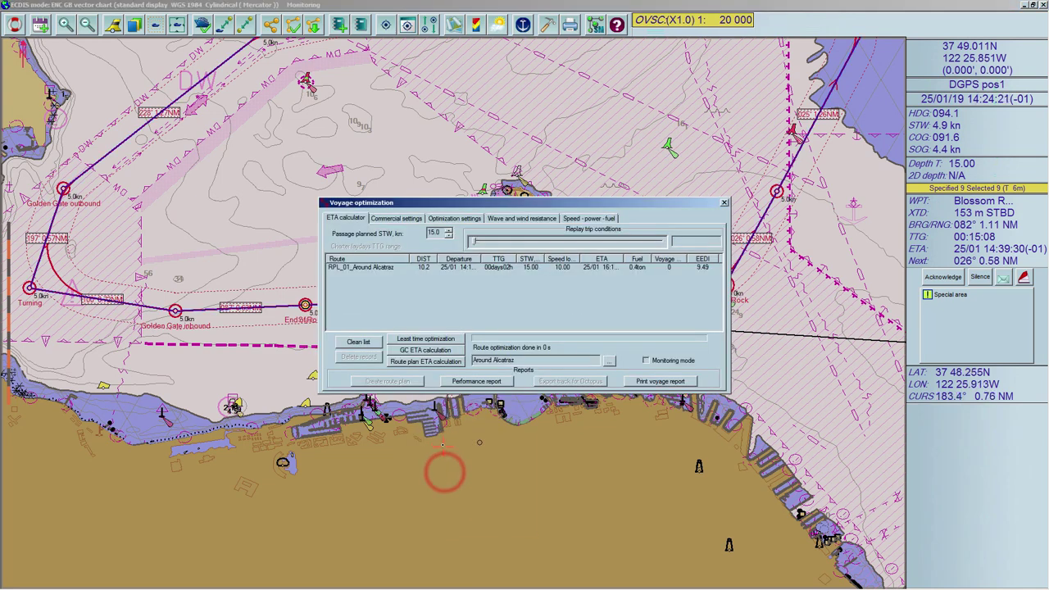
{"action": "left_click", "coordinate": [402, 217]}
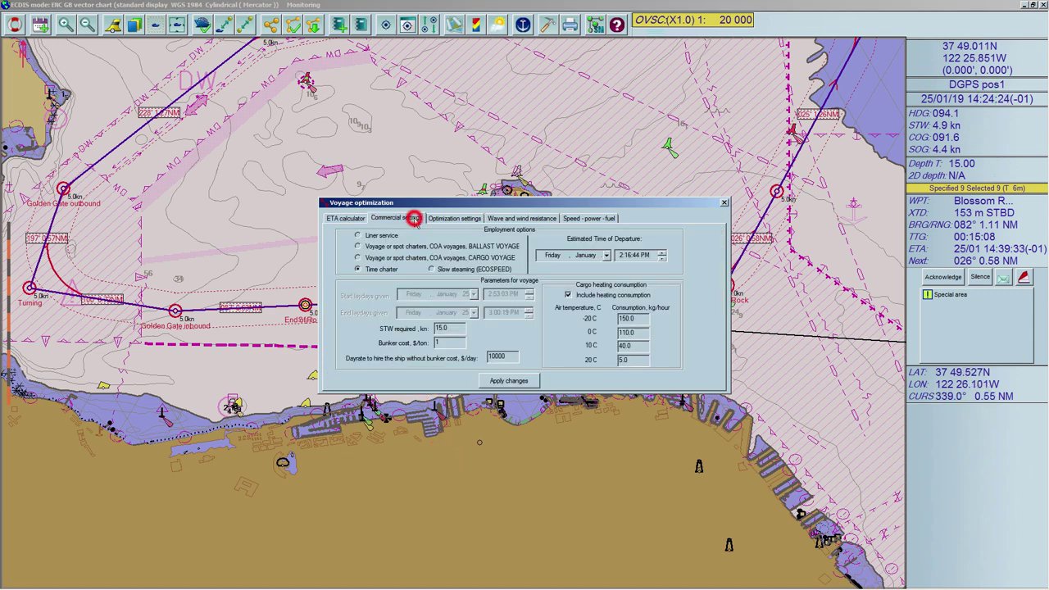
{"action": "left_click", "coordinate": [473, 219]}
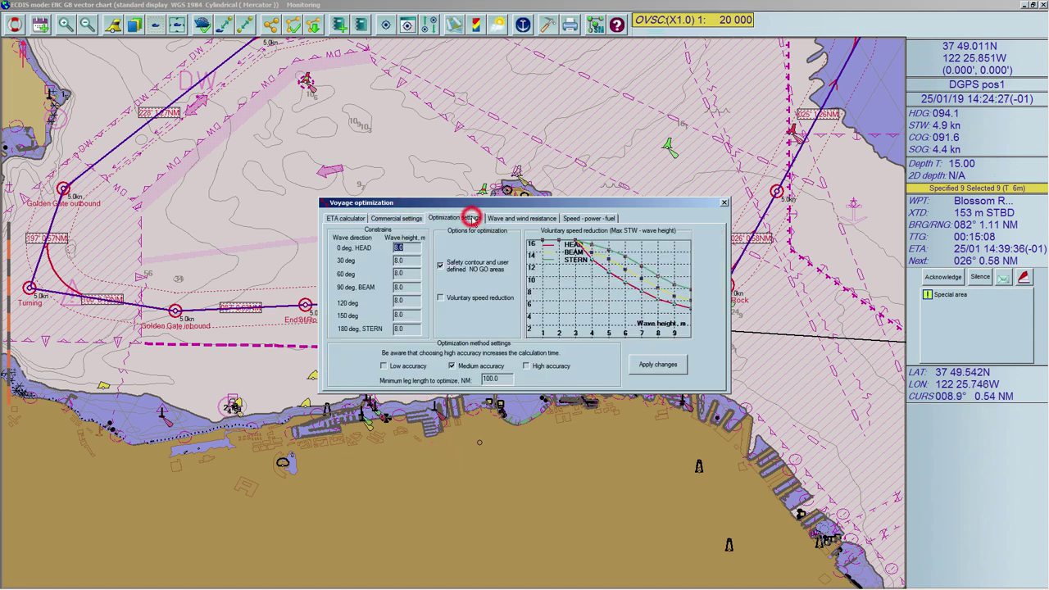
{"action": "left_click", "coordinate": [527, 220]}
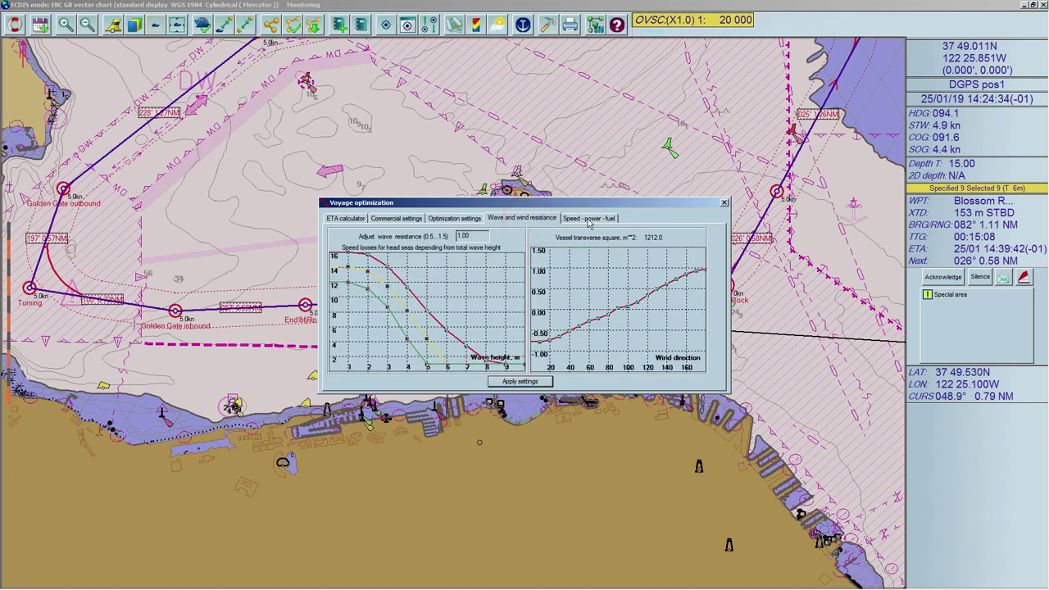
{"action": "left_click", "coordinate": [587, 220]}
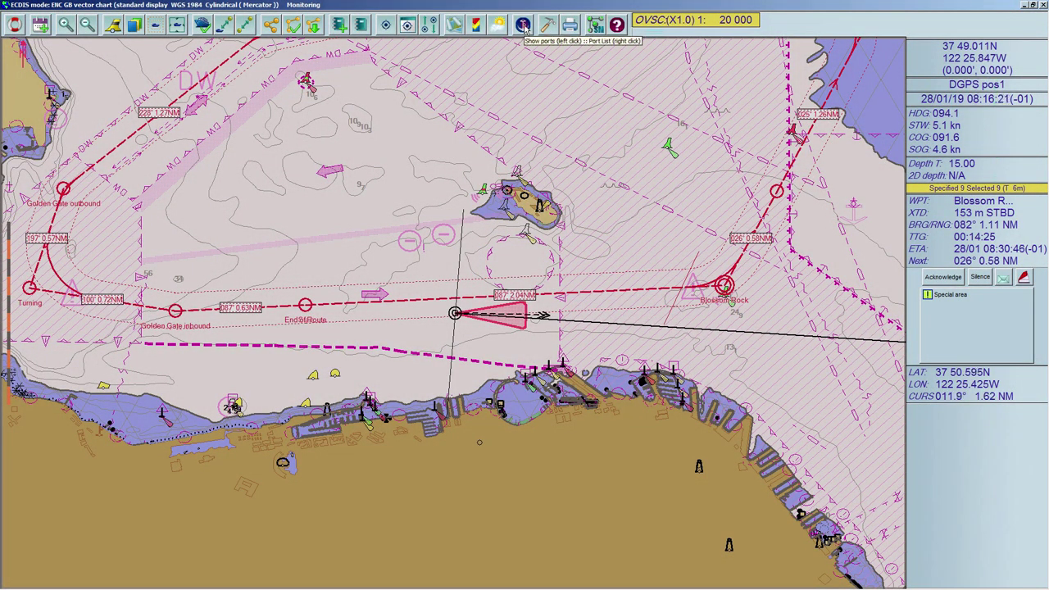
- Show the ports on the chart and open the Aalesund, Norway entry from the port list
{"action": "left_click", "coordinate": [523, 26]}
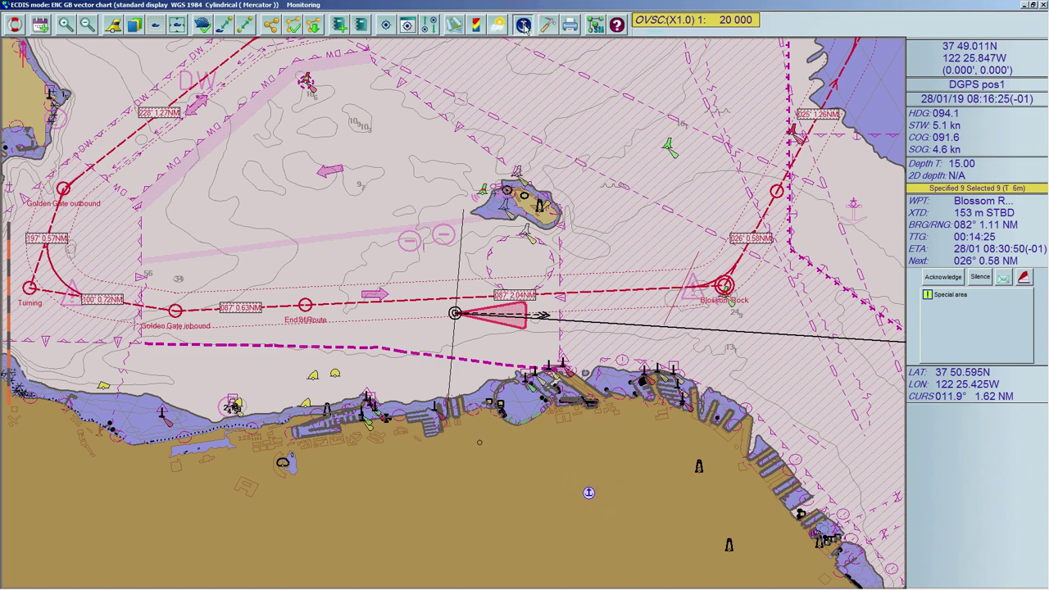
{"action": "left_click", "coordinate": [524, 25]}
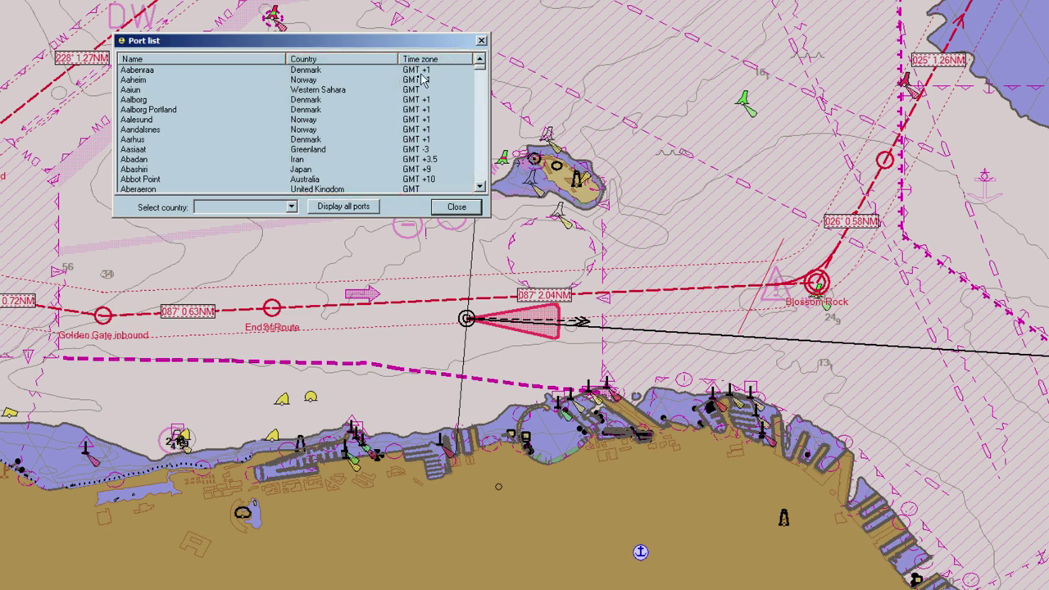
{"action": "left_click", "coordinate": [293, 207]}
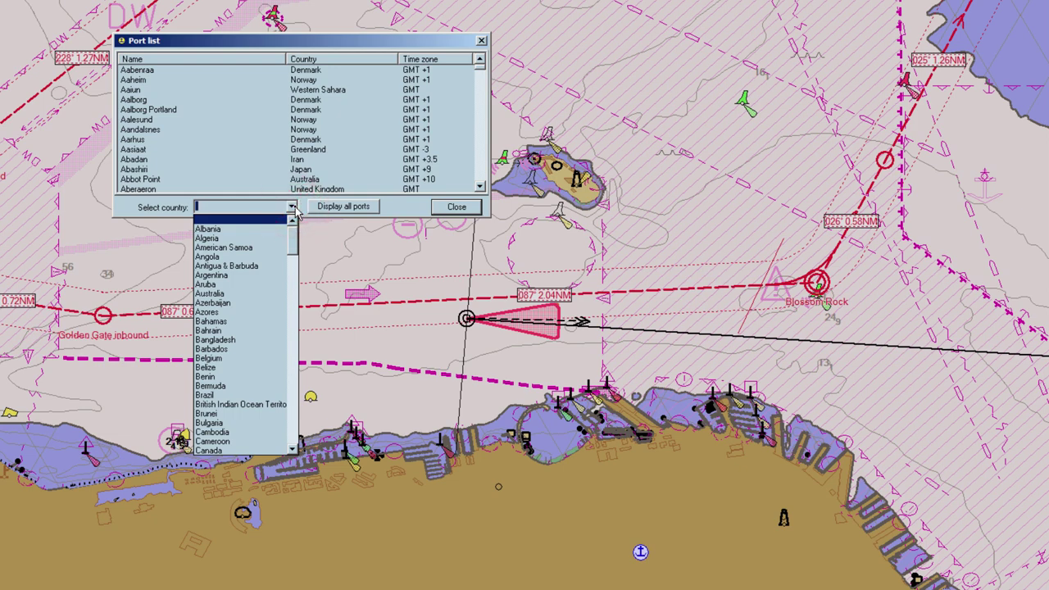
{"action": "left_click", "coordinate": [293, 208]}
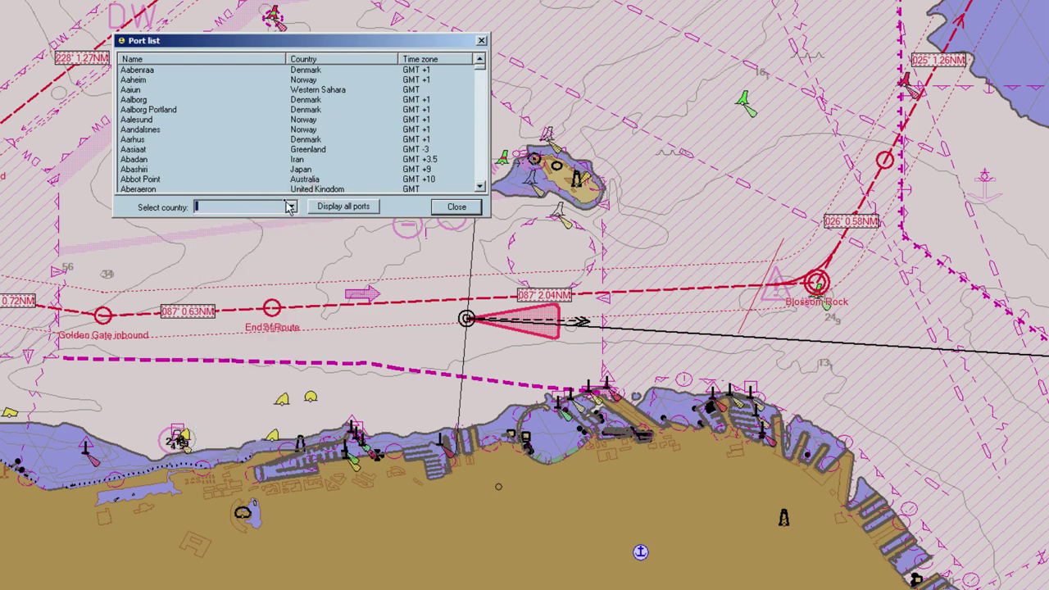
{"action": "double_click", "coordinate": [144, 121]}
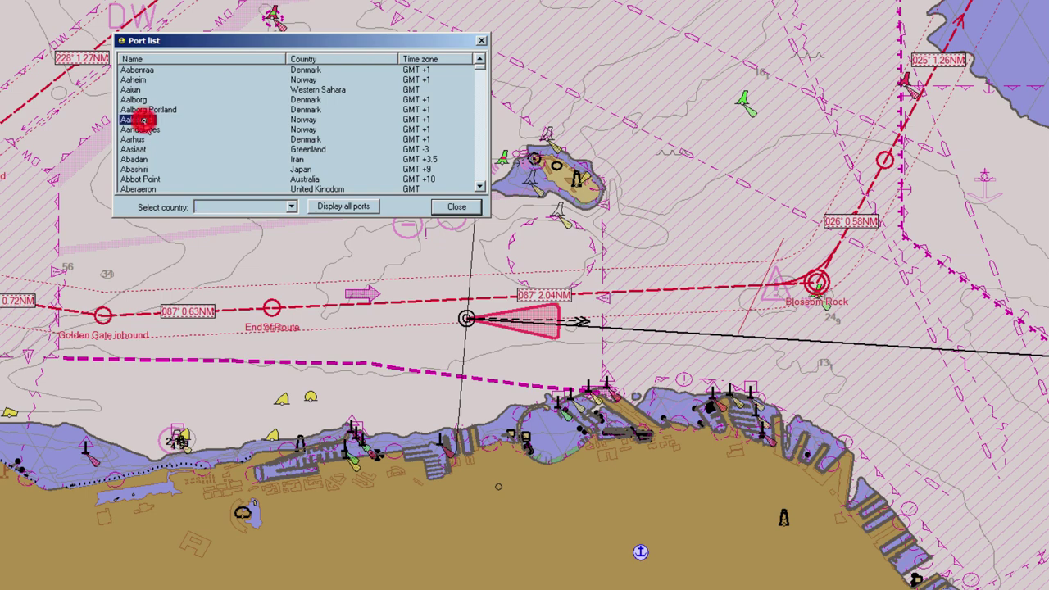